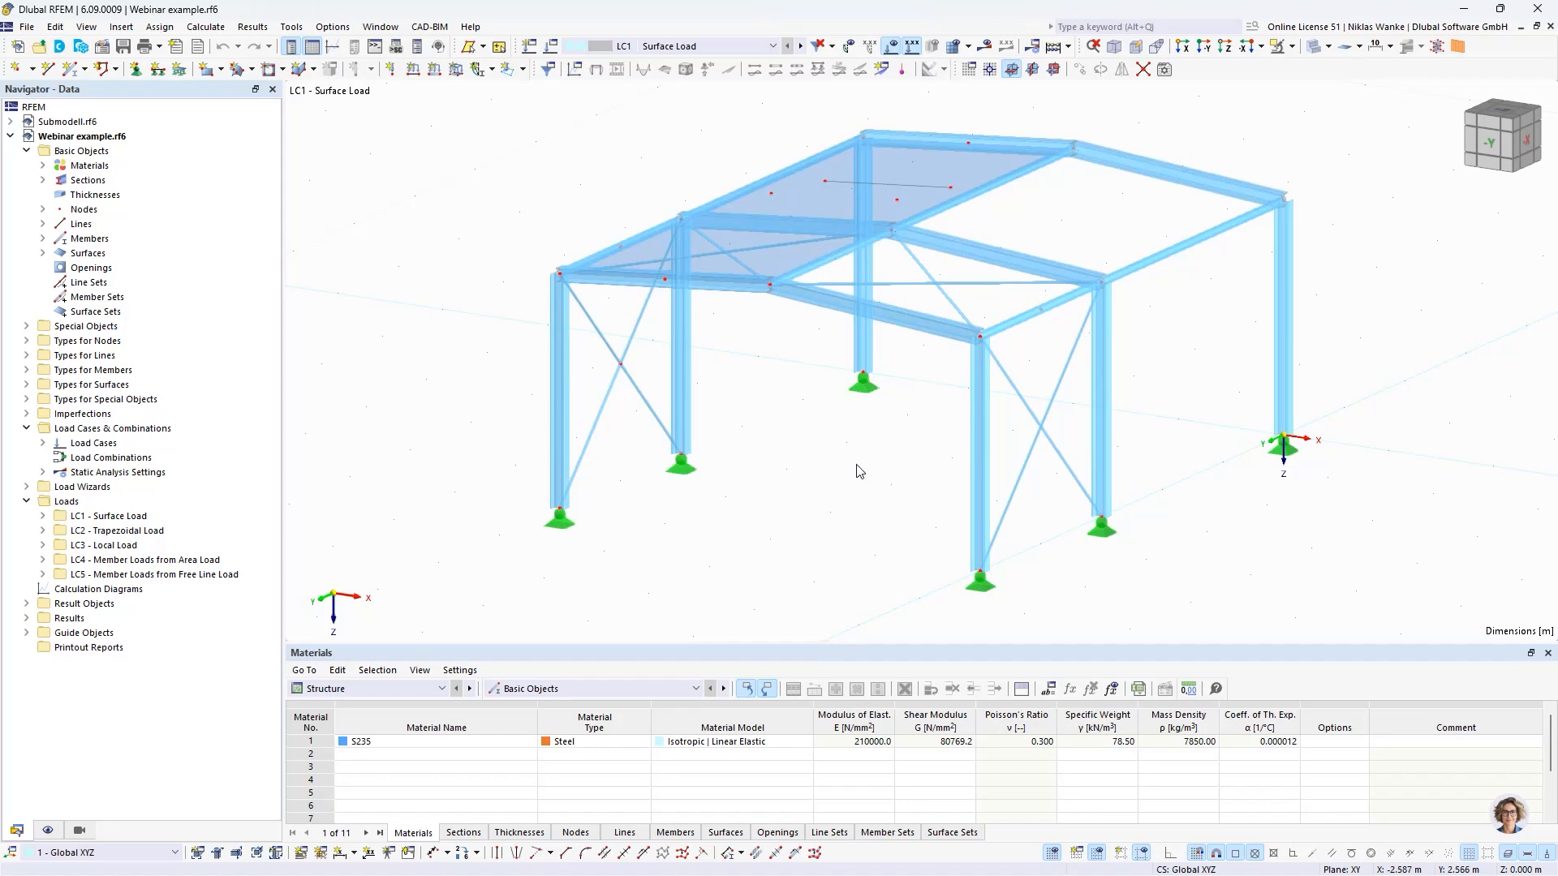
- Show the automatically generated dimensions to check the frame's overall size, and hide them again
click(49, 830)
scroll(162, 654, down, 7)
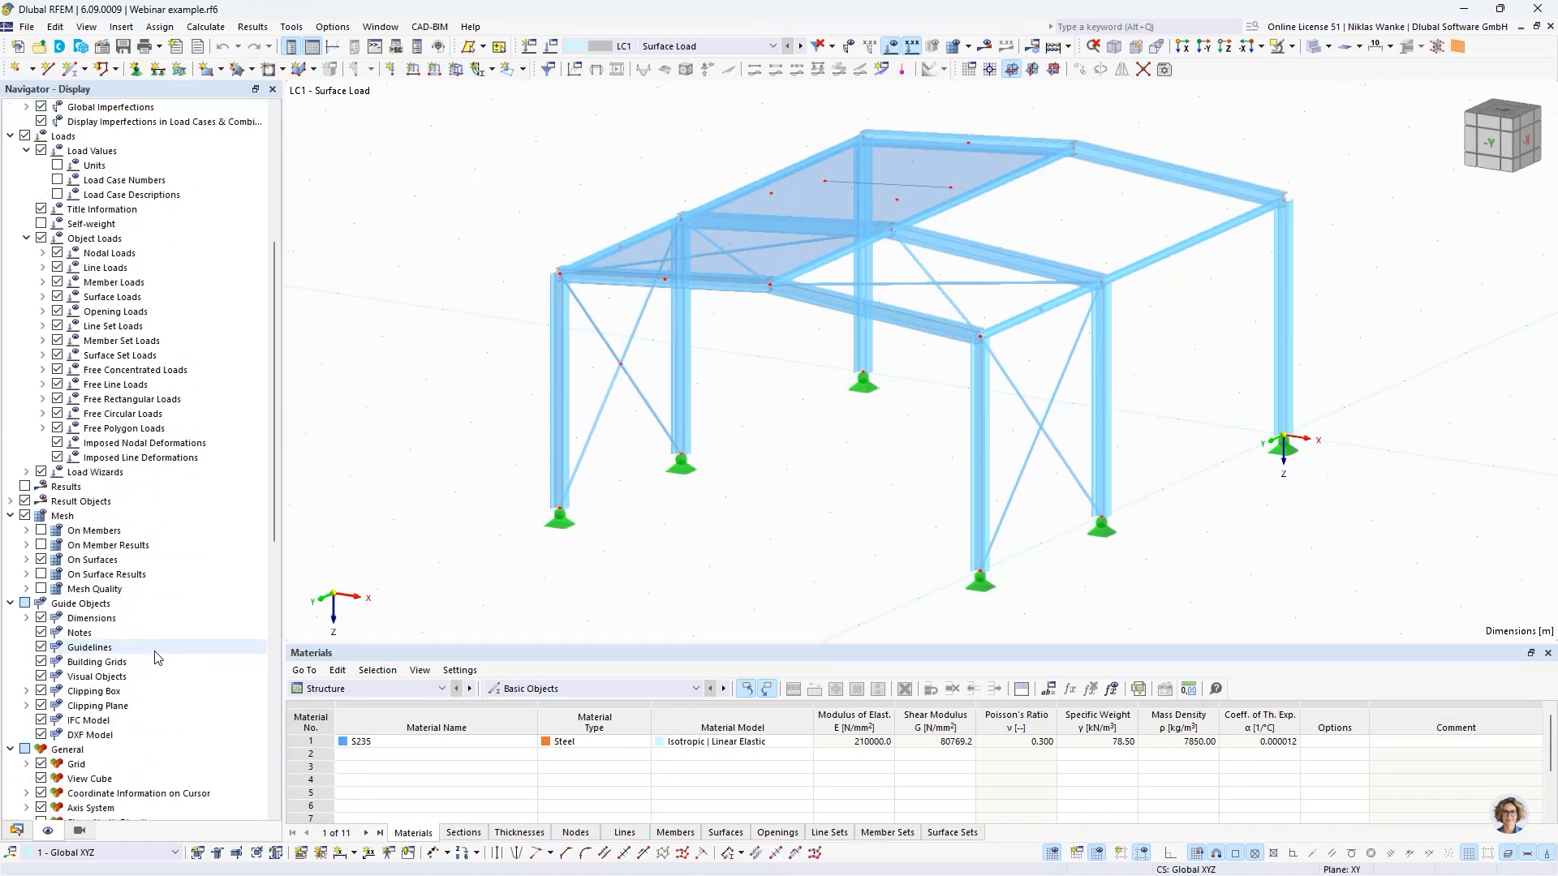
click(27, 618)
click(57, 648)
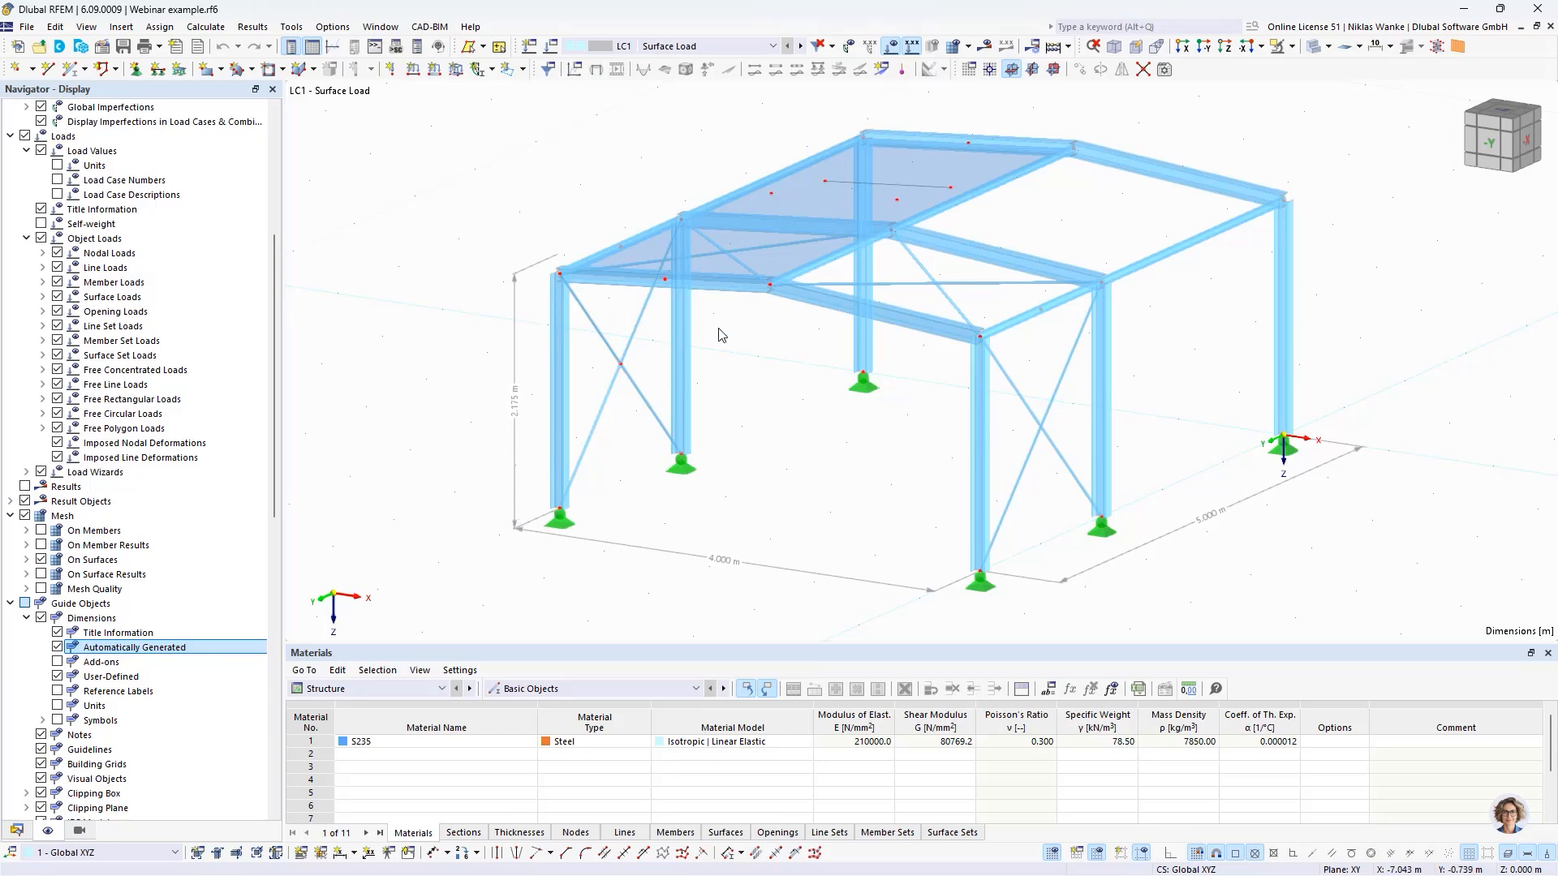
scroll(764, 345, up, 3)
middle_drag(770, 356, 829, 323)
scroll(596, 216, up, 1)
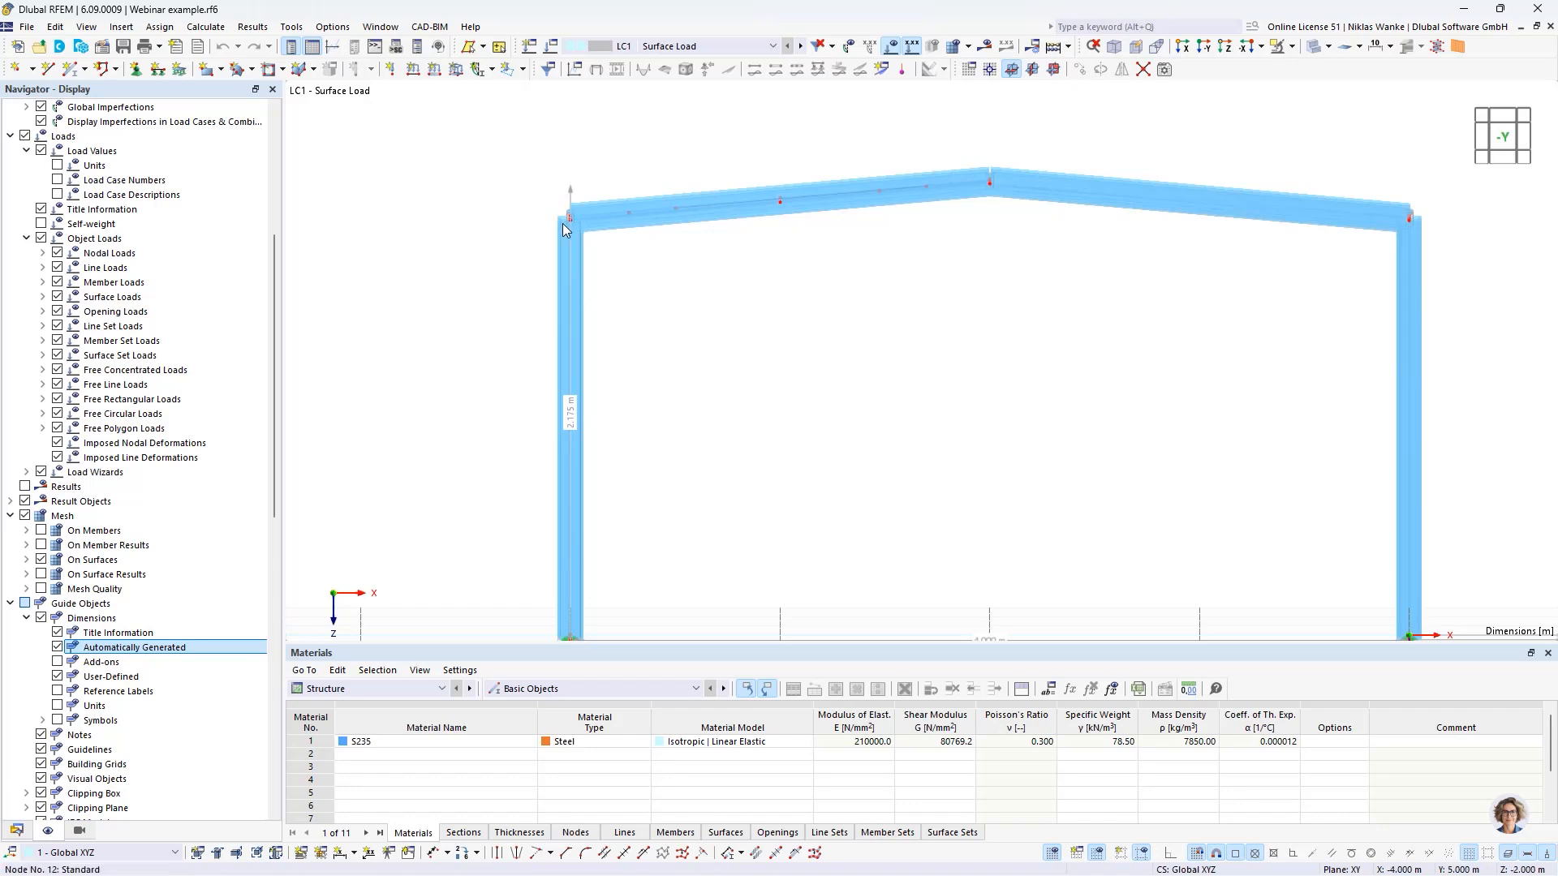
scroll(681, 351, down, 4)
middle_drag(759, 353, 659, 439)
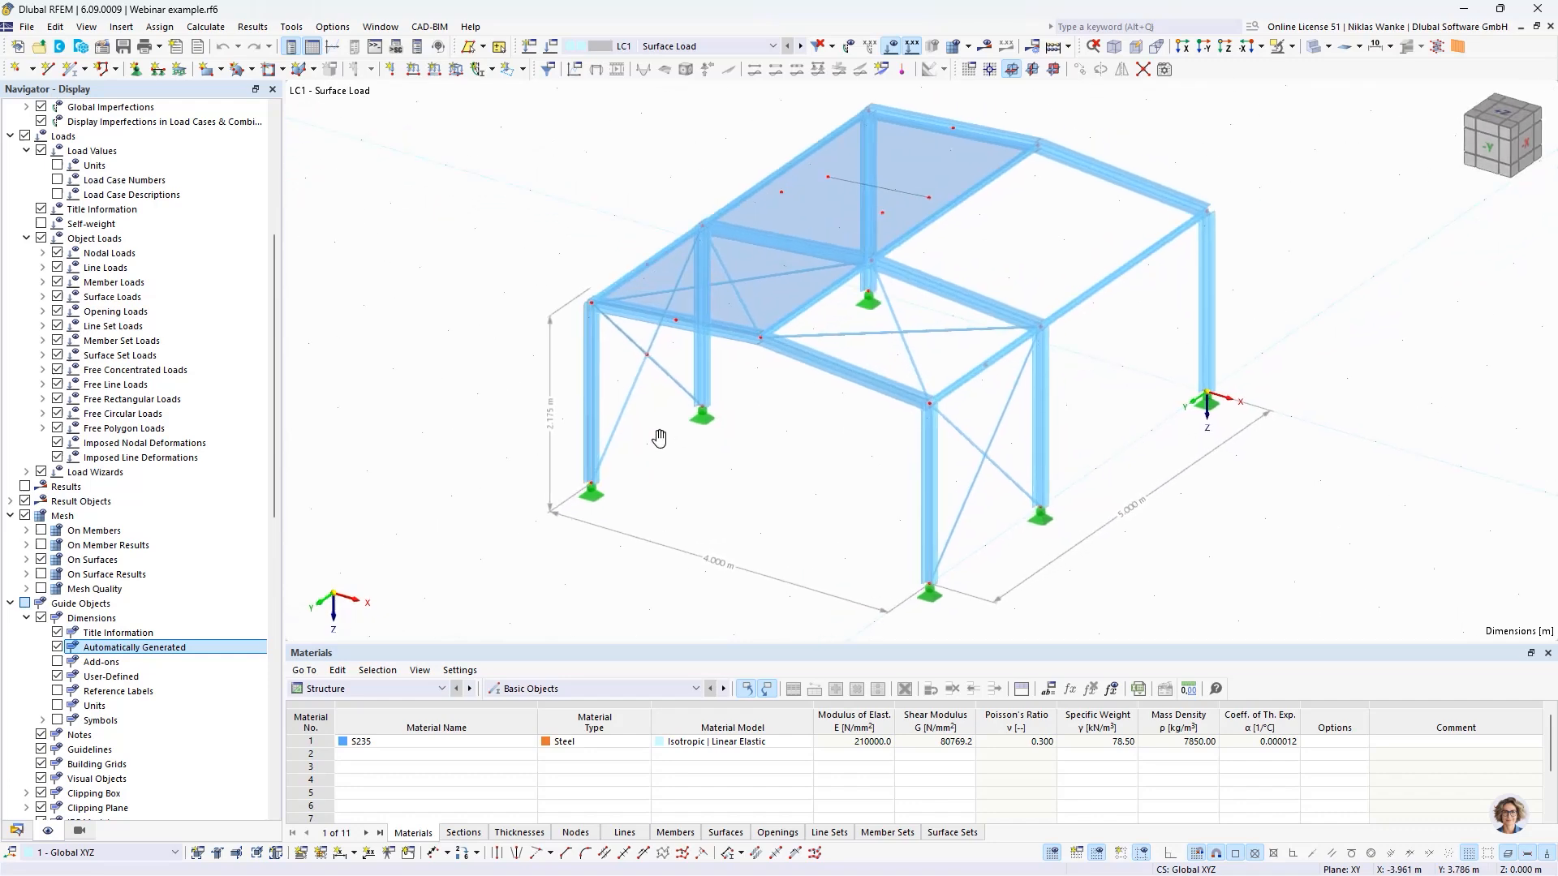
click(57, 647)
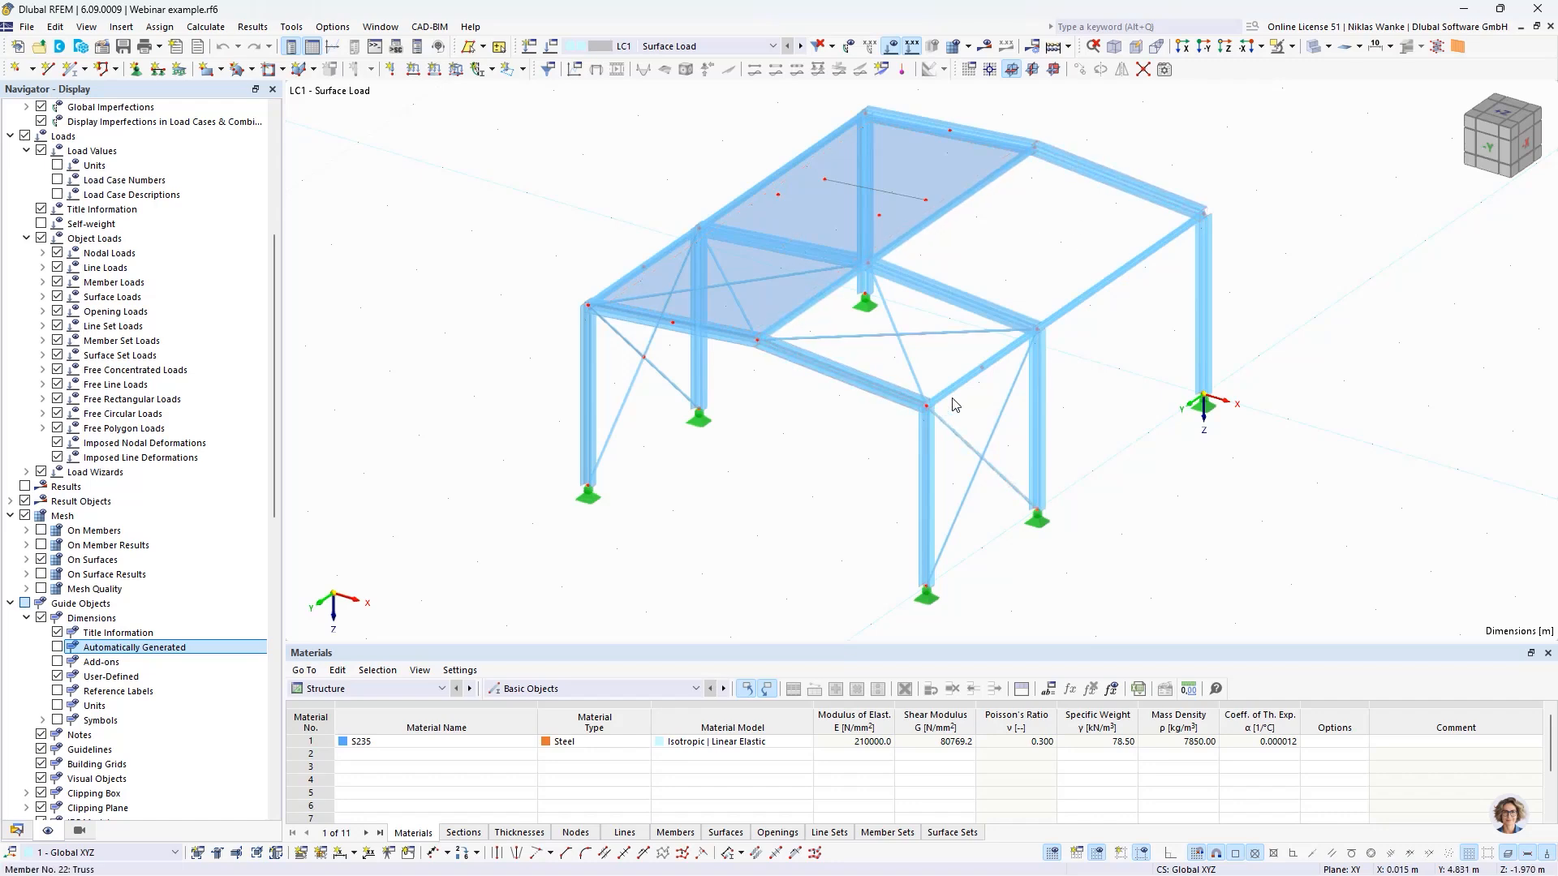
- Start a new plane surface defined by boundary lines and set its stiffness type to Load Transfer
ctrl+middle_drag(1005, 254, 947, 279)
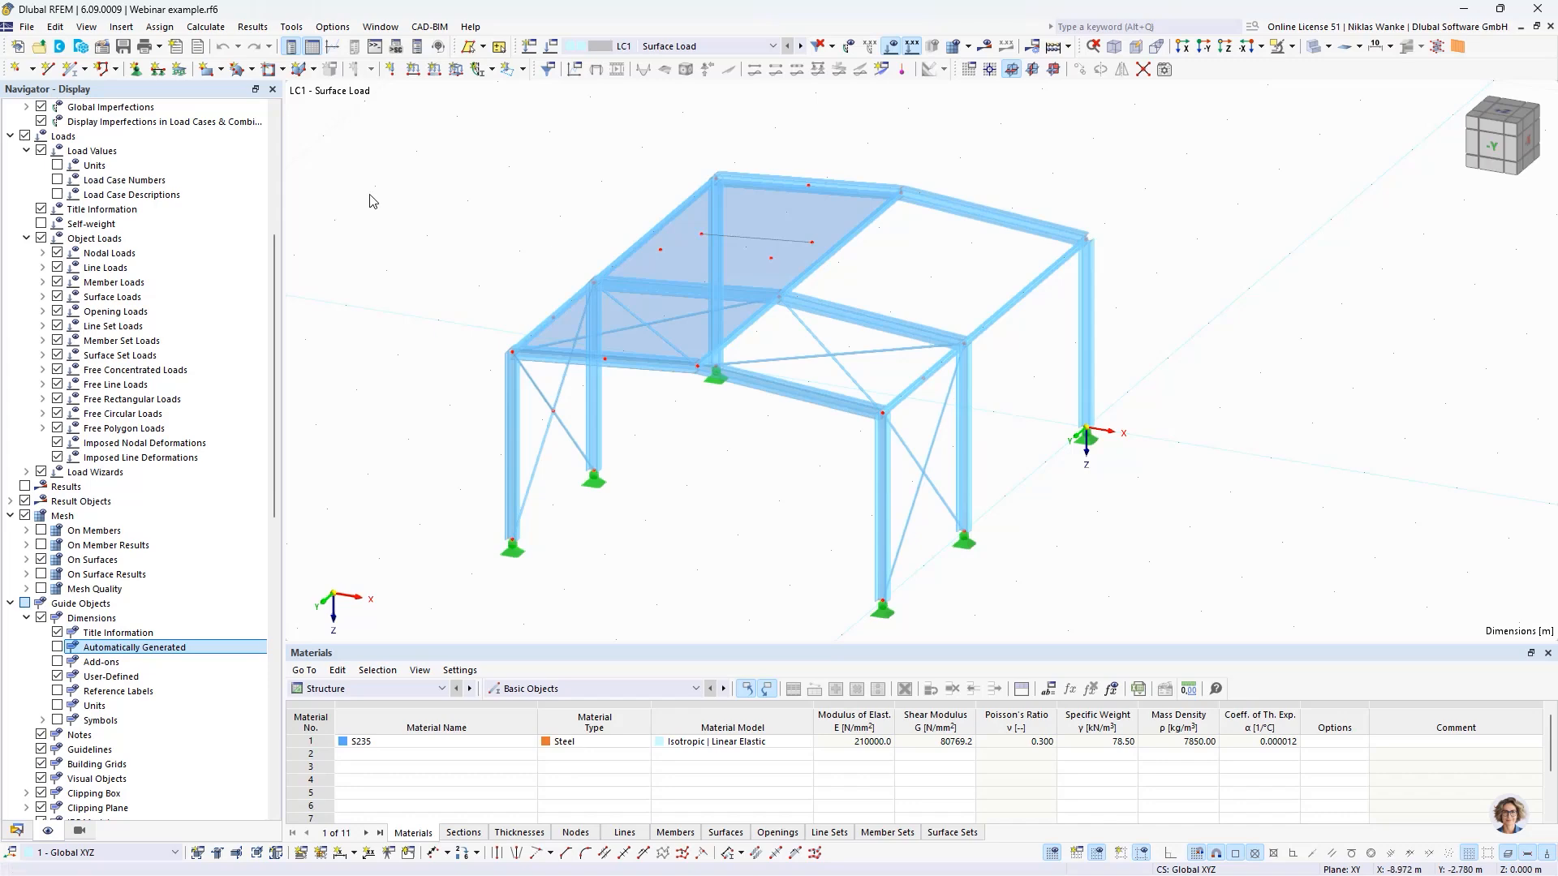
click(221, 70)
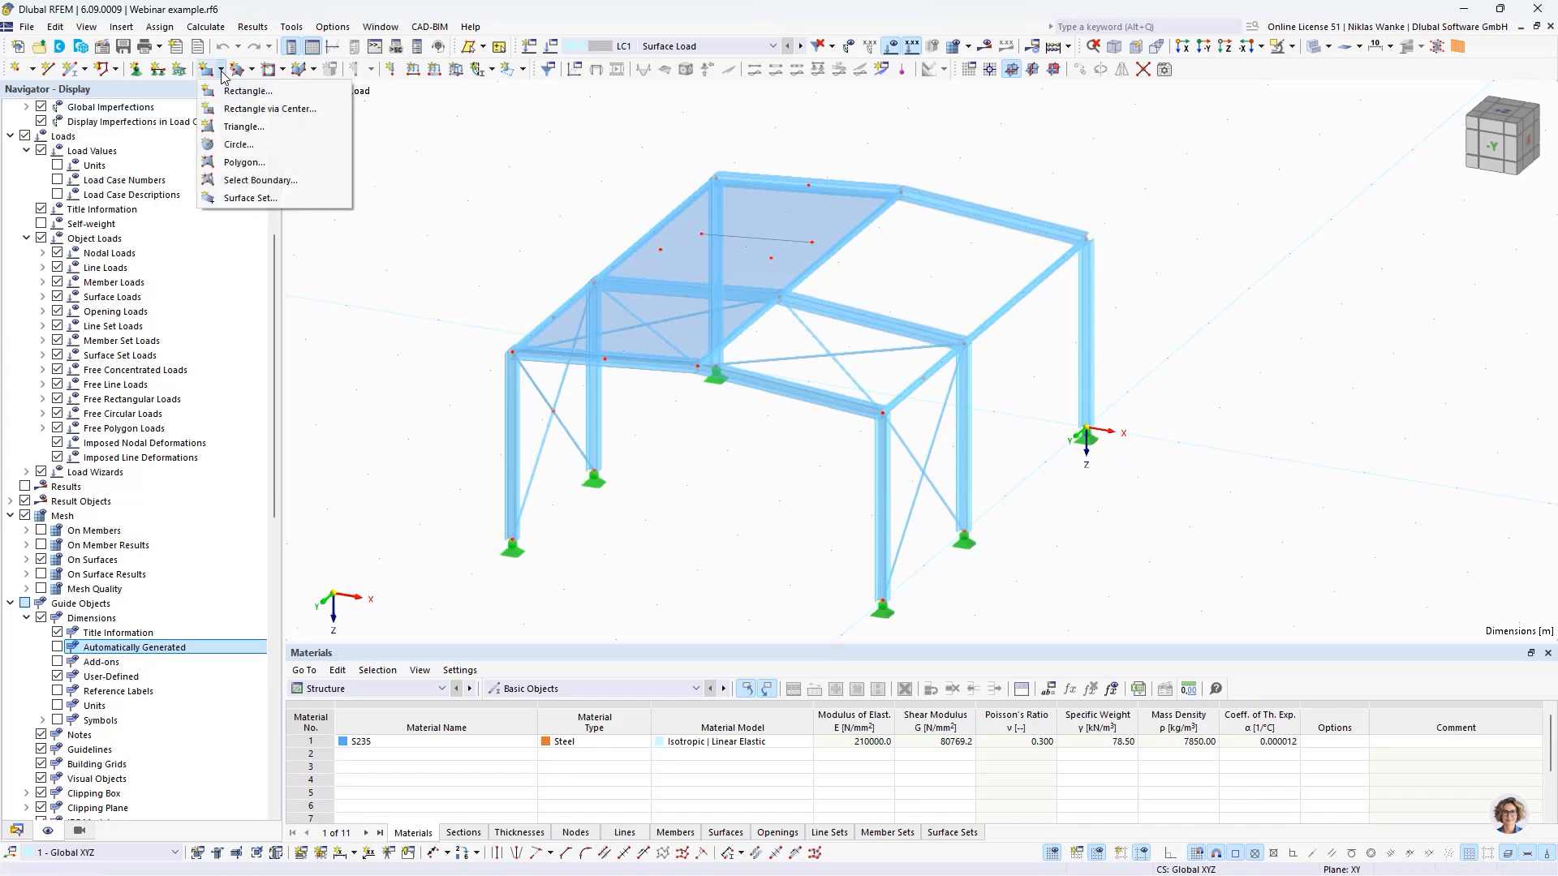
click(260, 182)
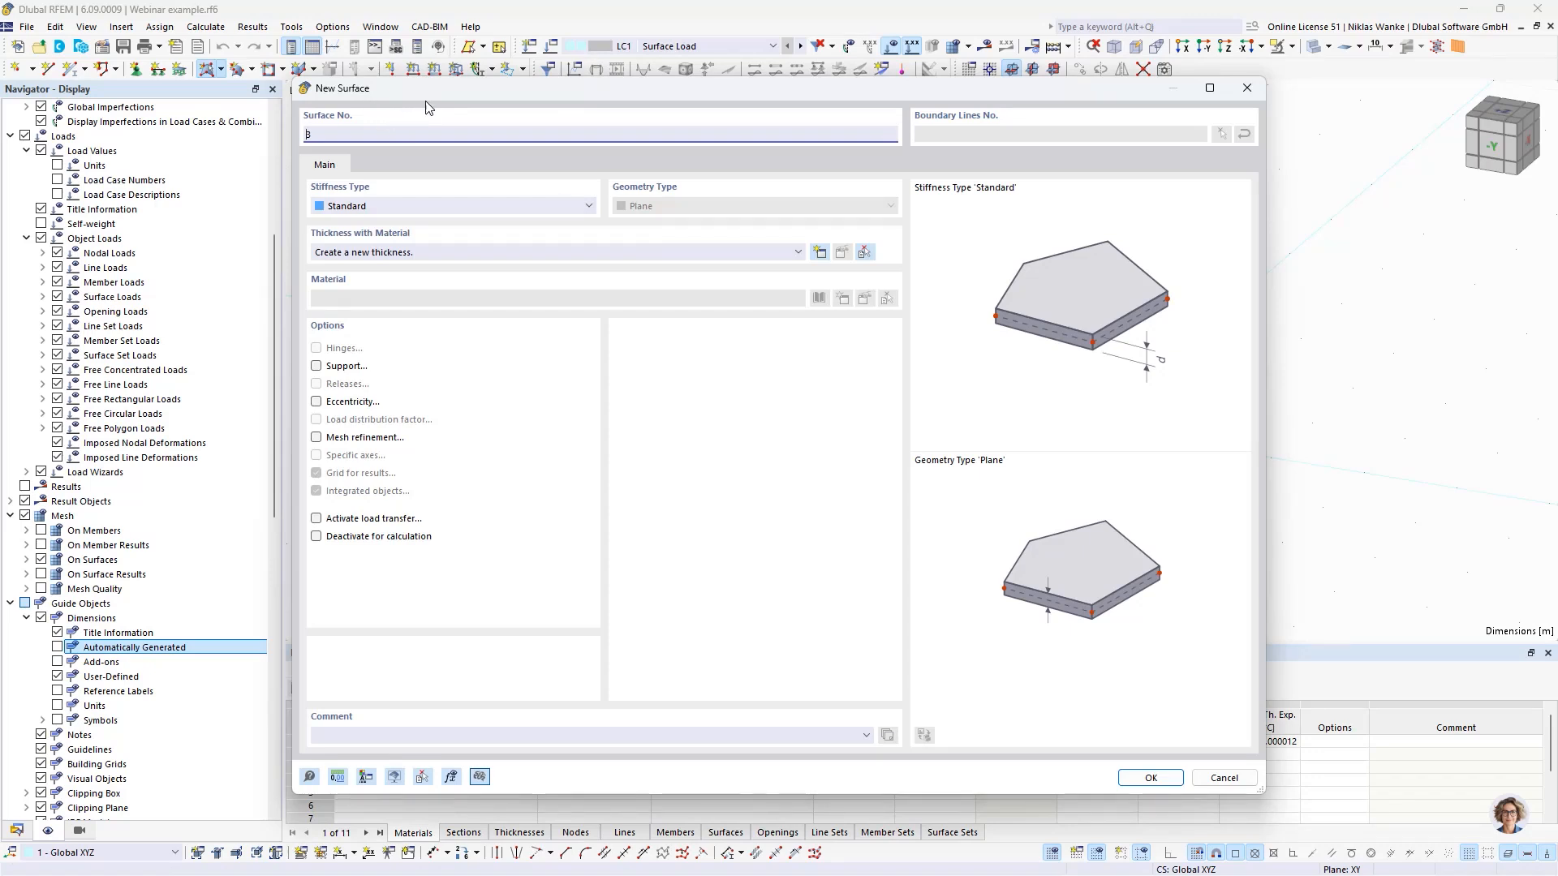
click(526, 206)
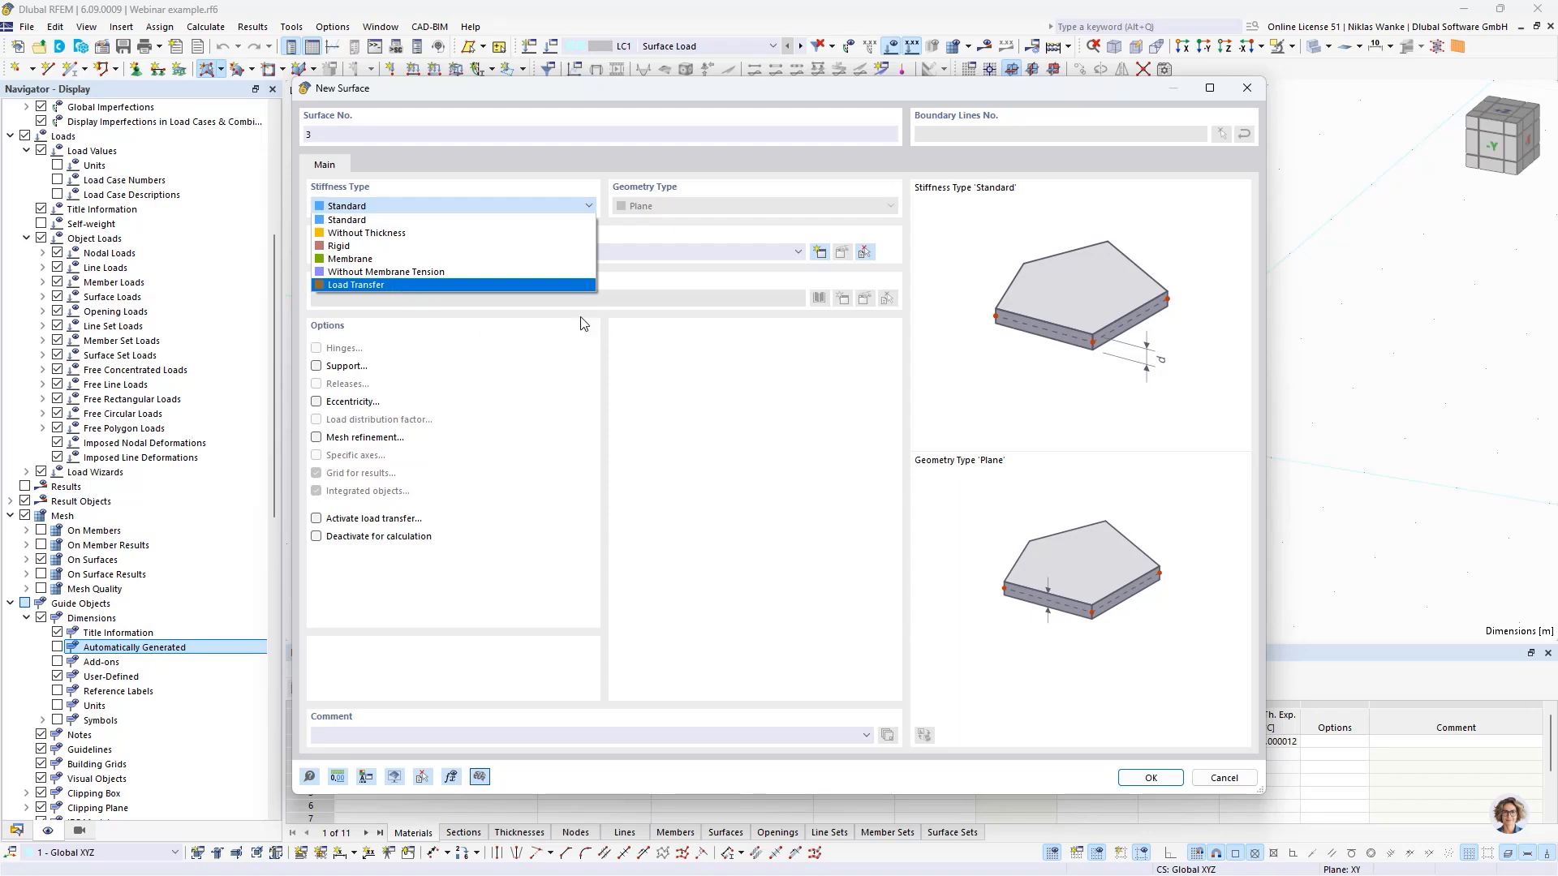
click(353, 221)
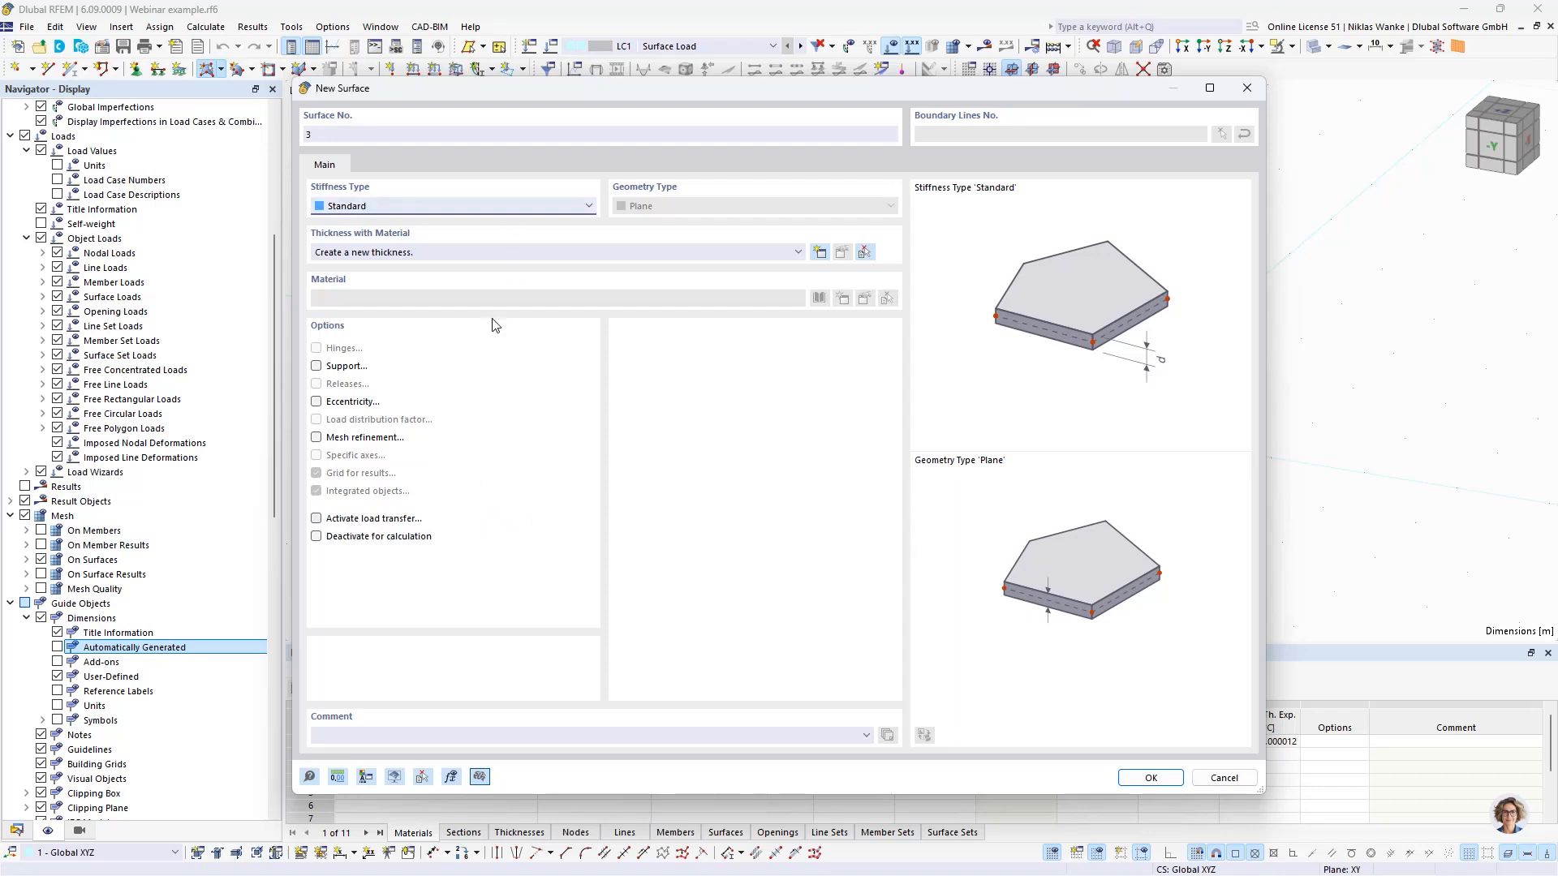
click(472, 212)
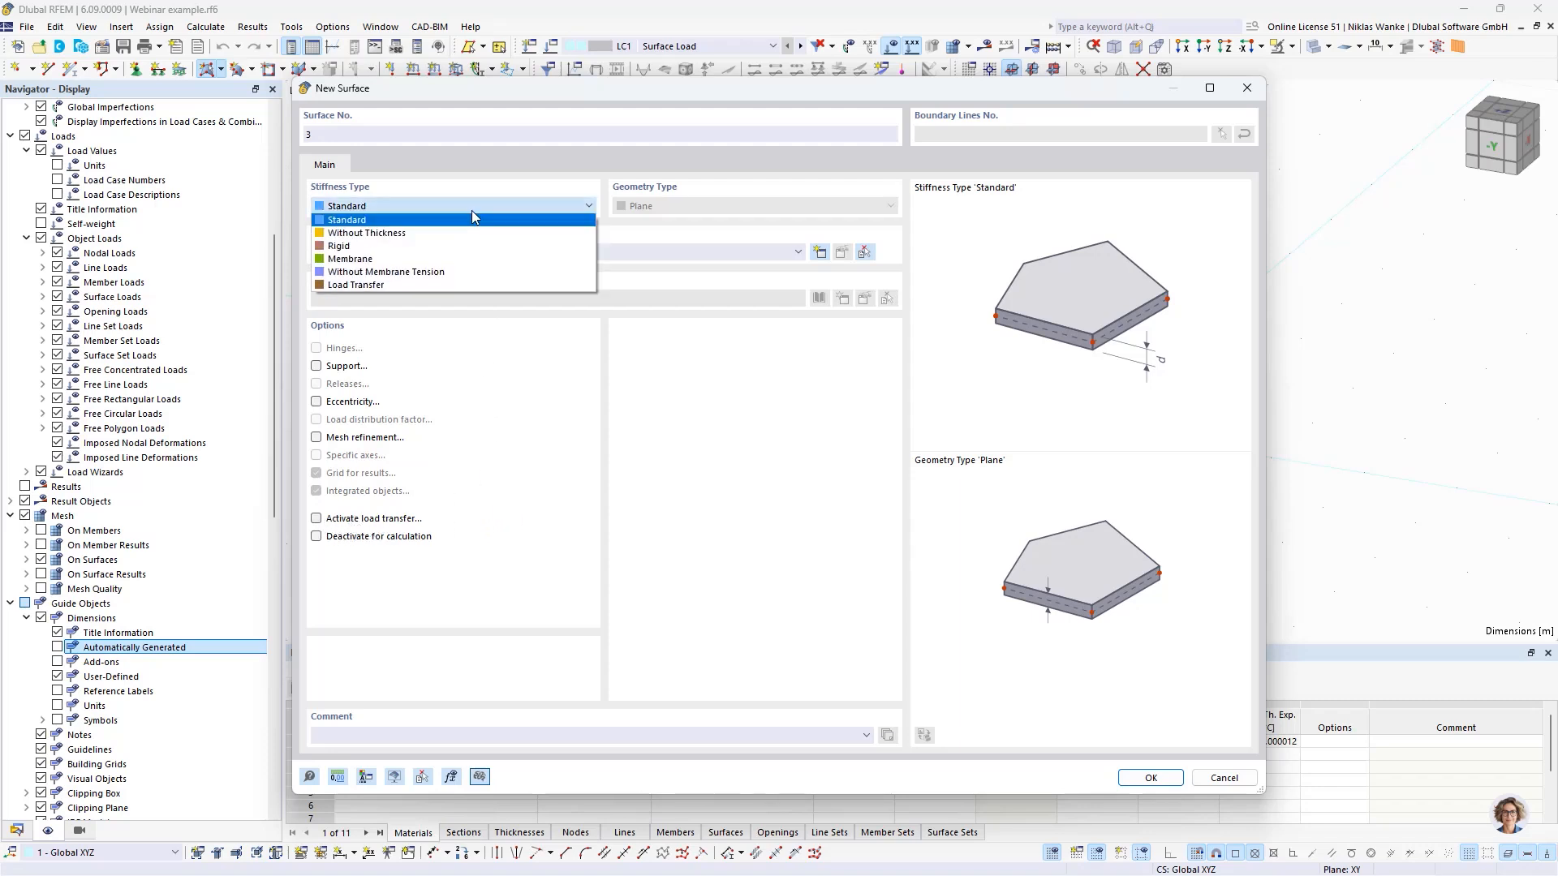
click(353, 284)
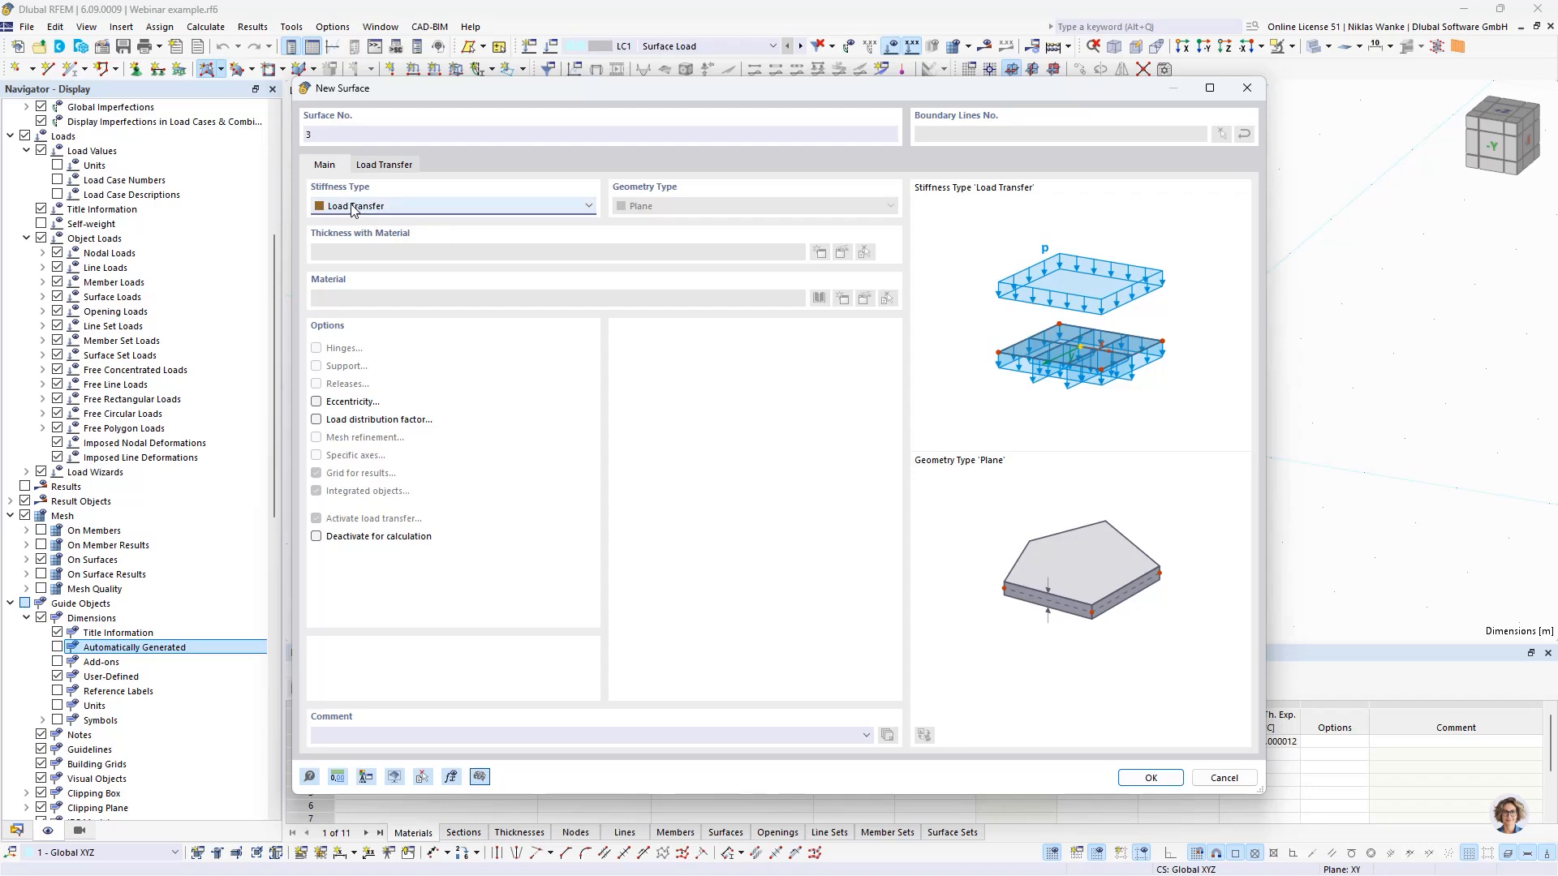
- Set the load transfer direction to Isotropic | FEA and create the surface on the uncovered half of the roof
click(383, 168)
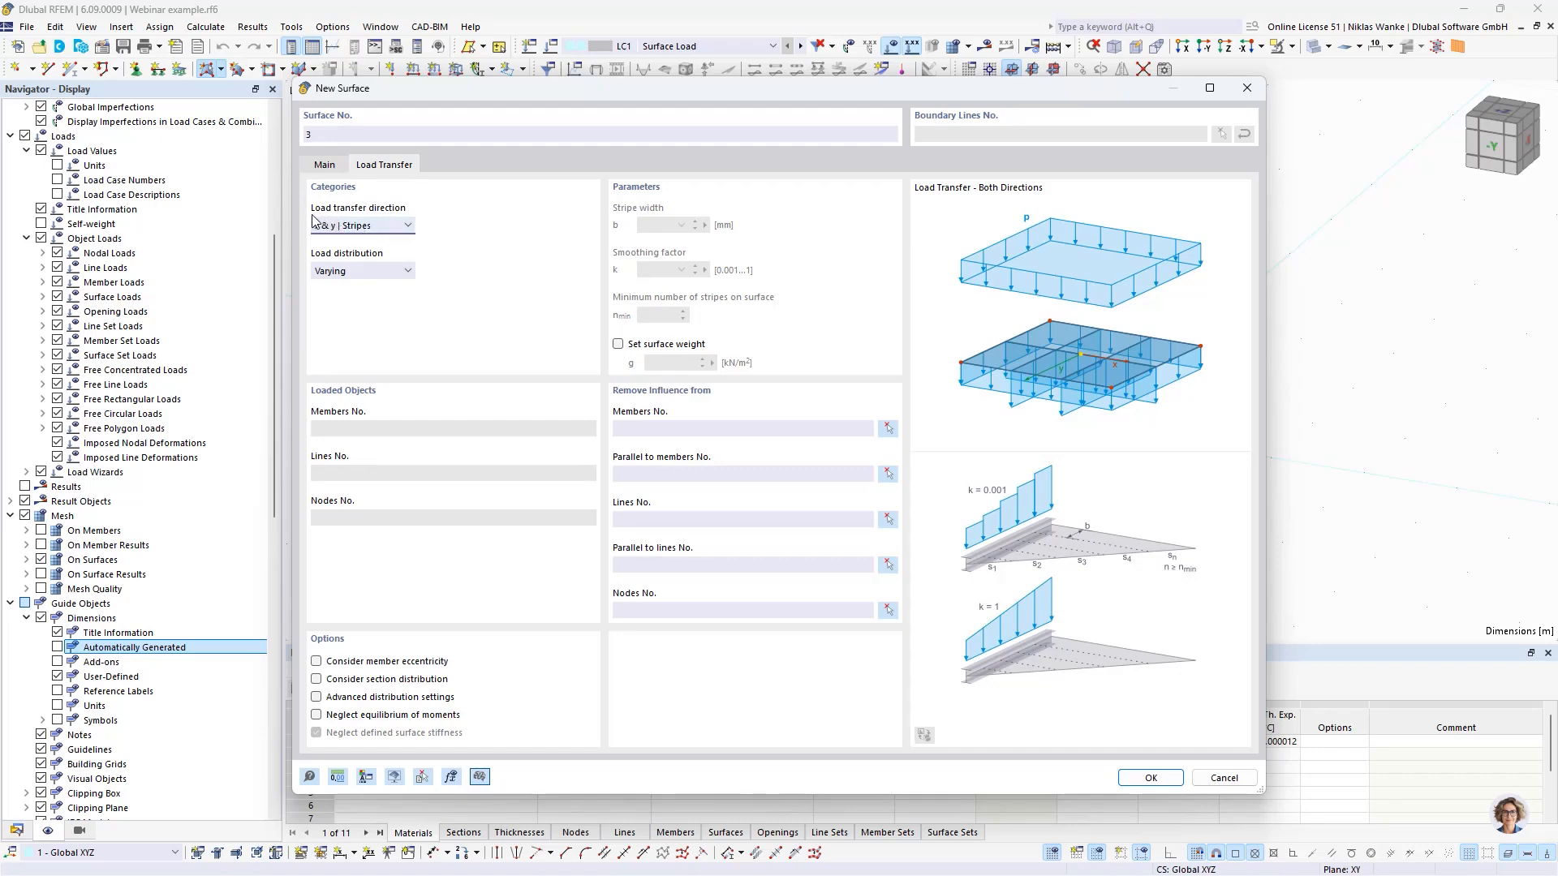
click(405, 227)
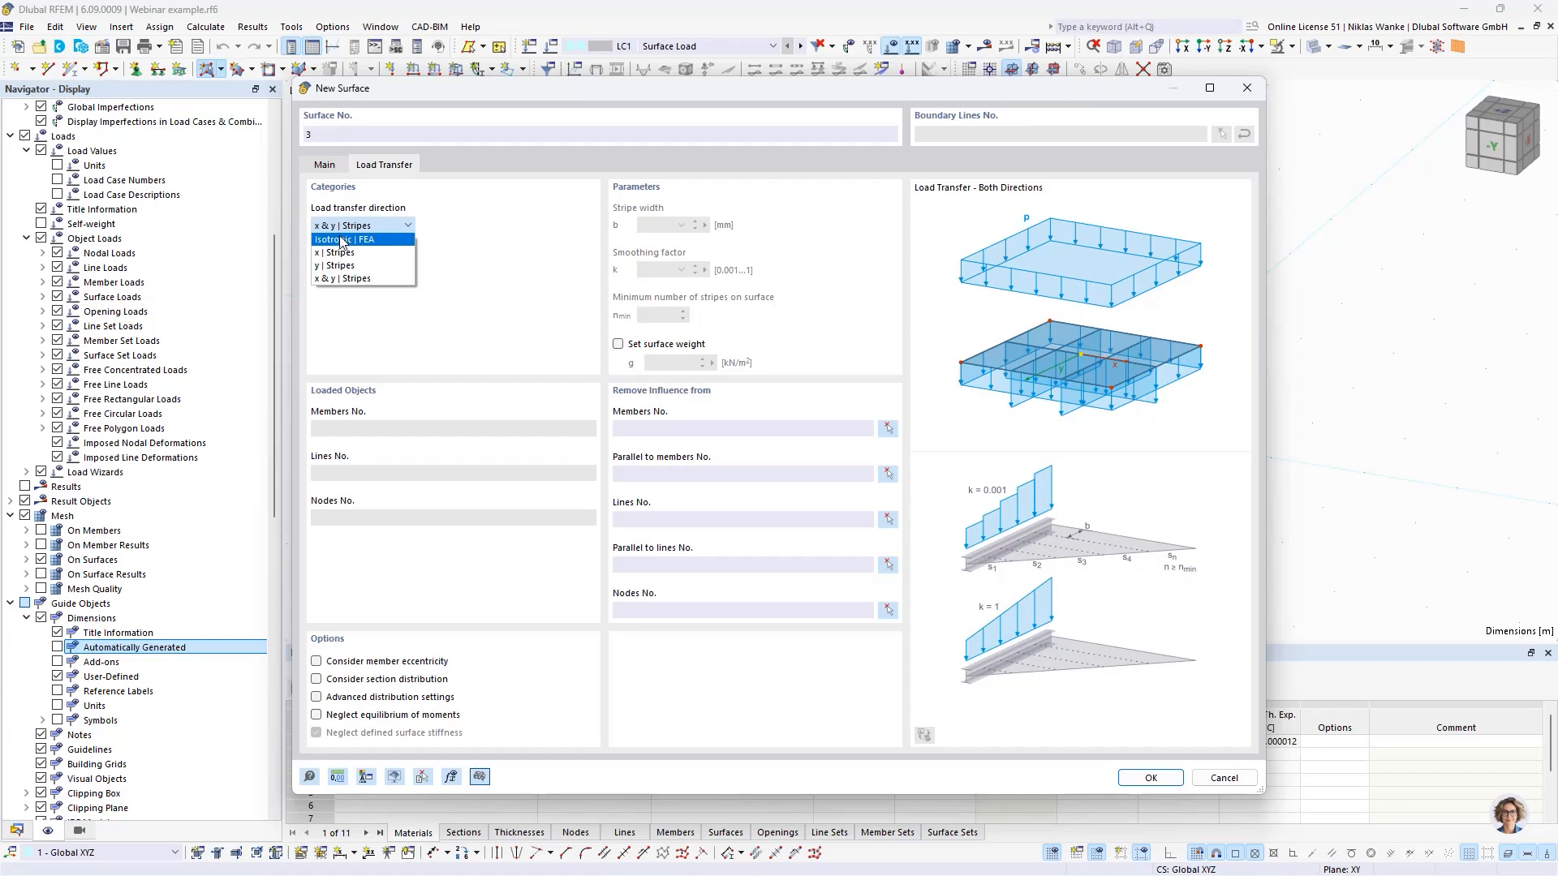
click(389, 247)
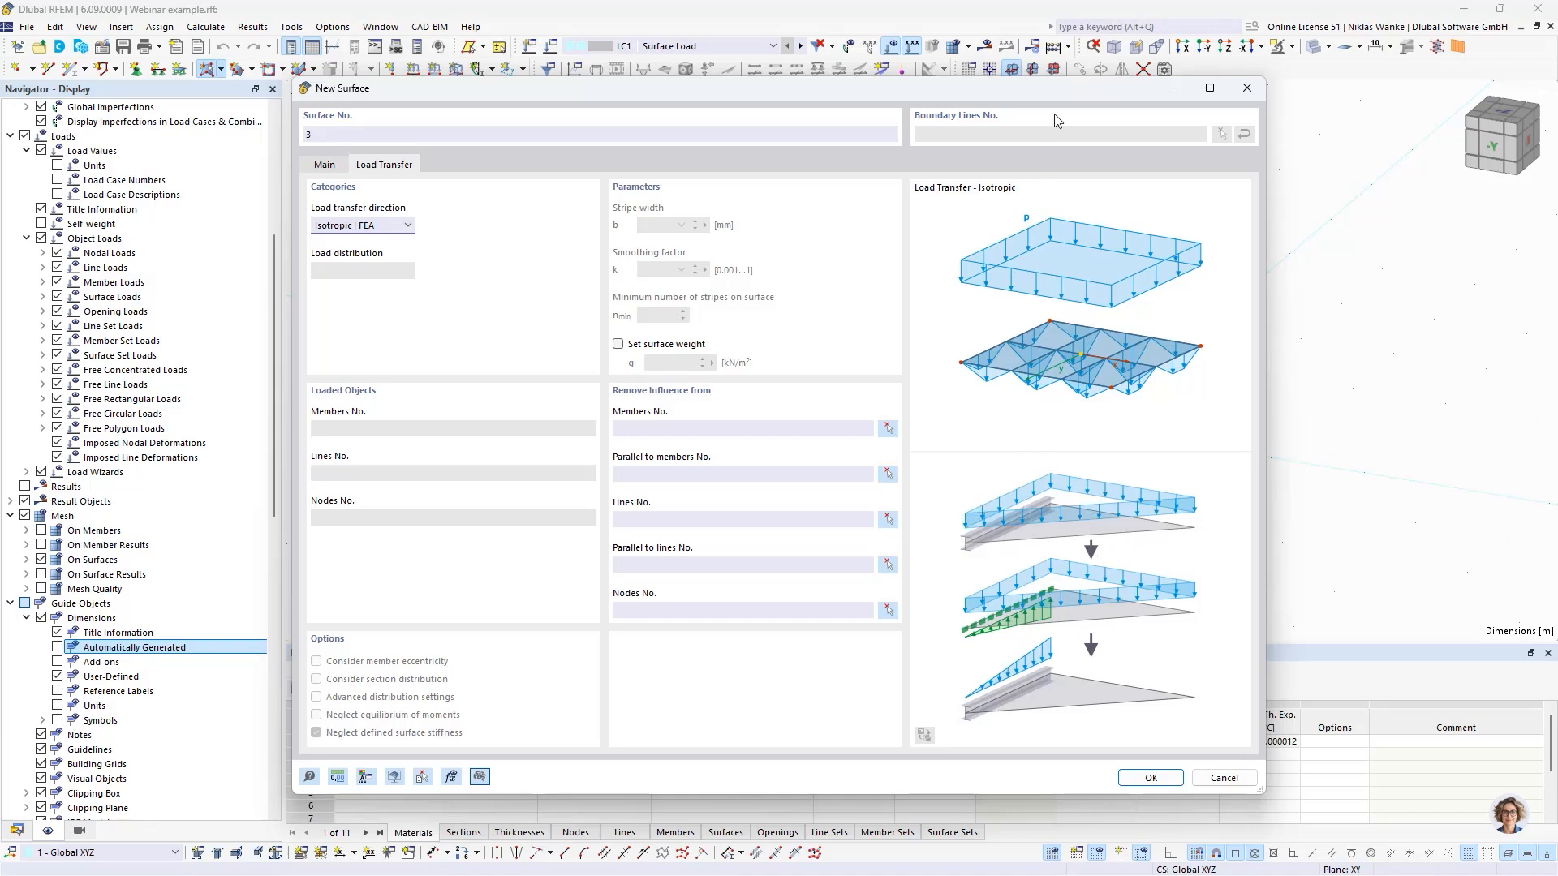
drag(1059, 90, 1060, 95)
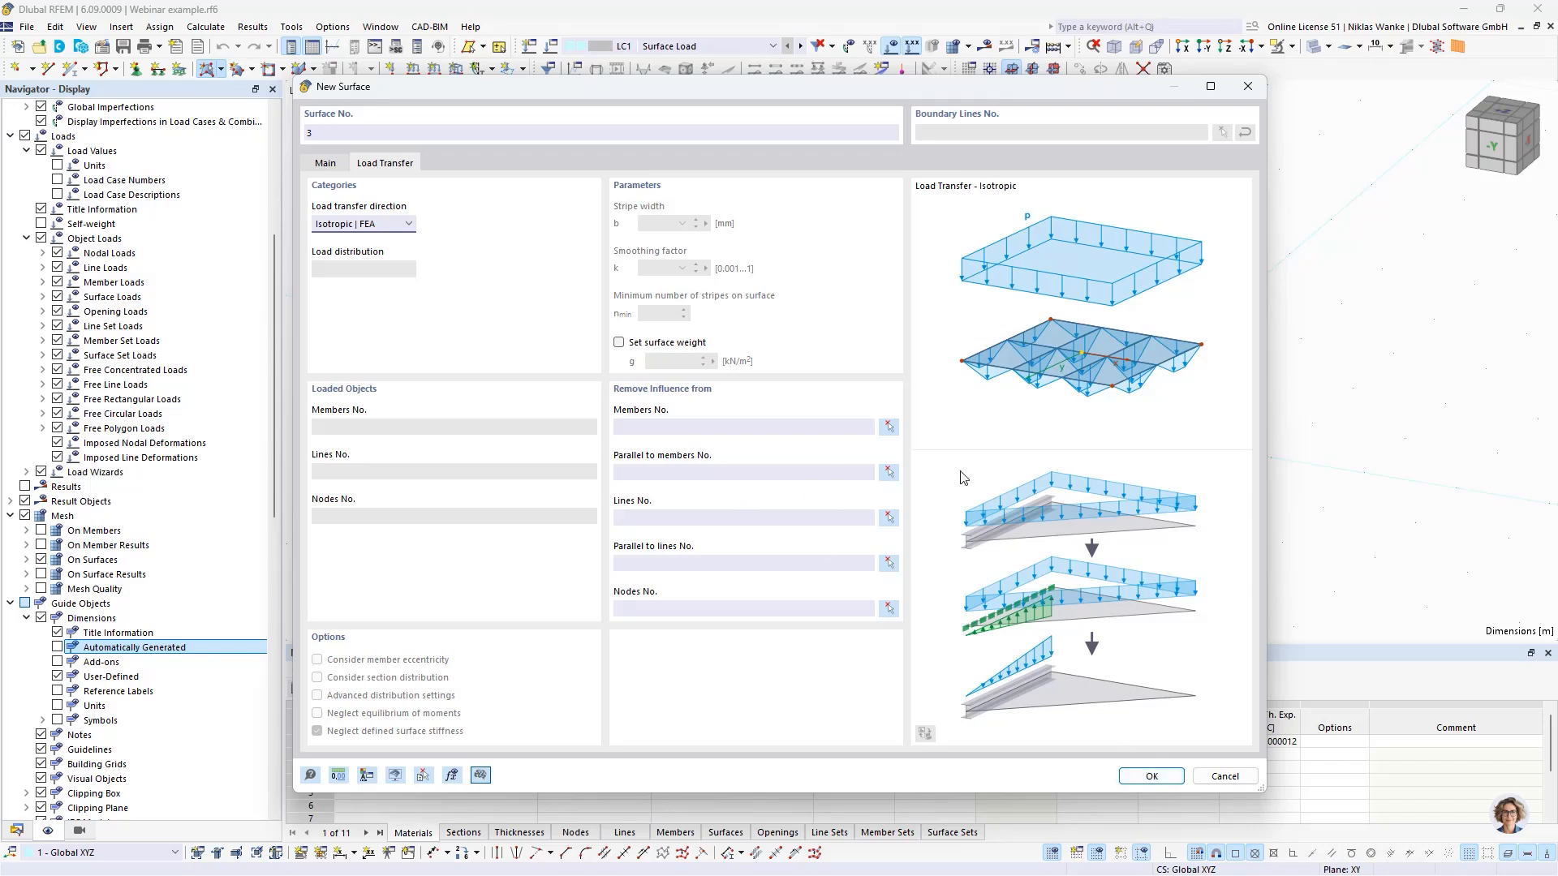
click(1152, 776)
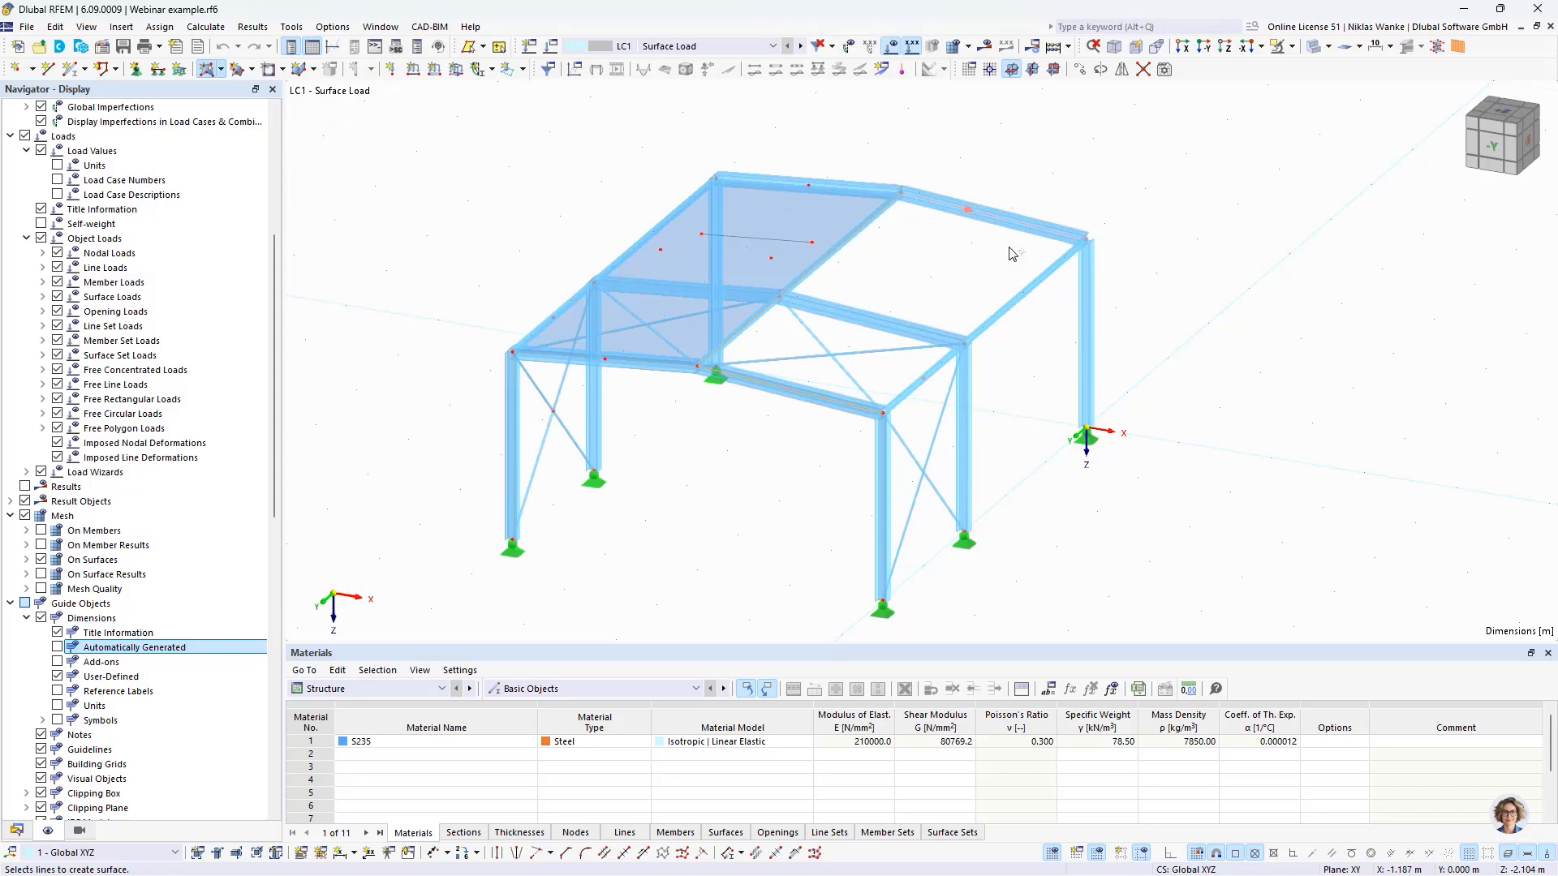
click(925, 377)
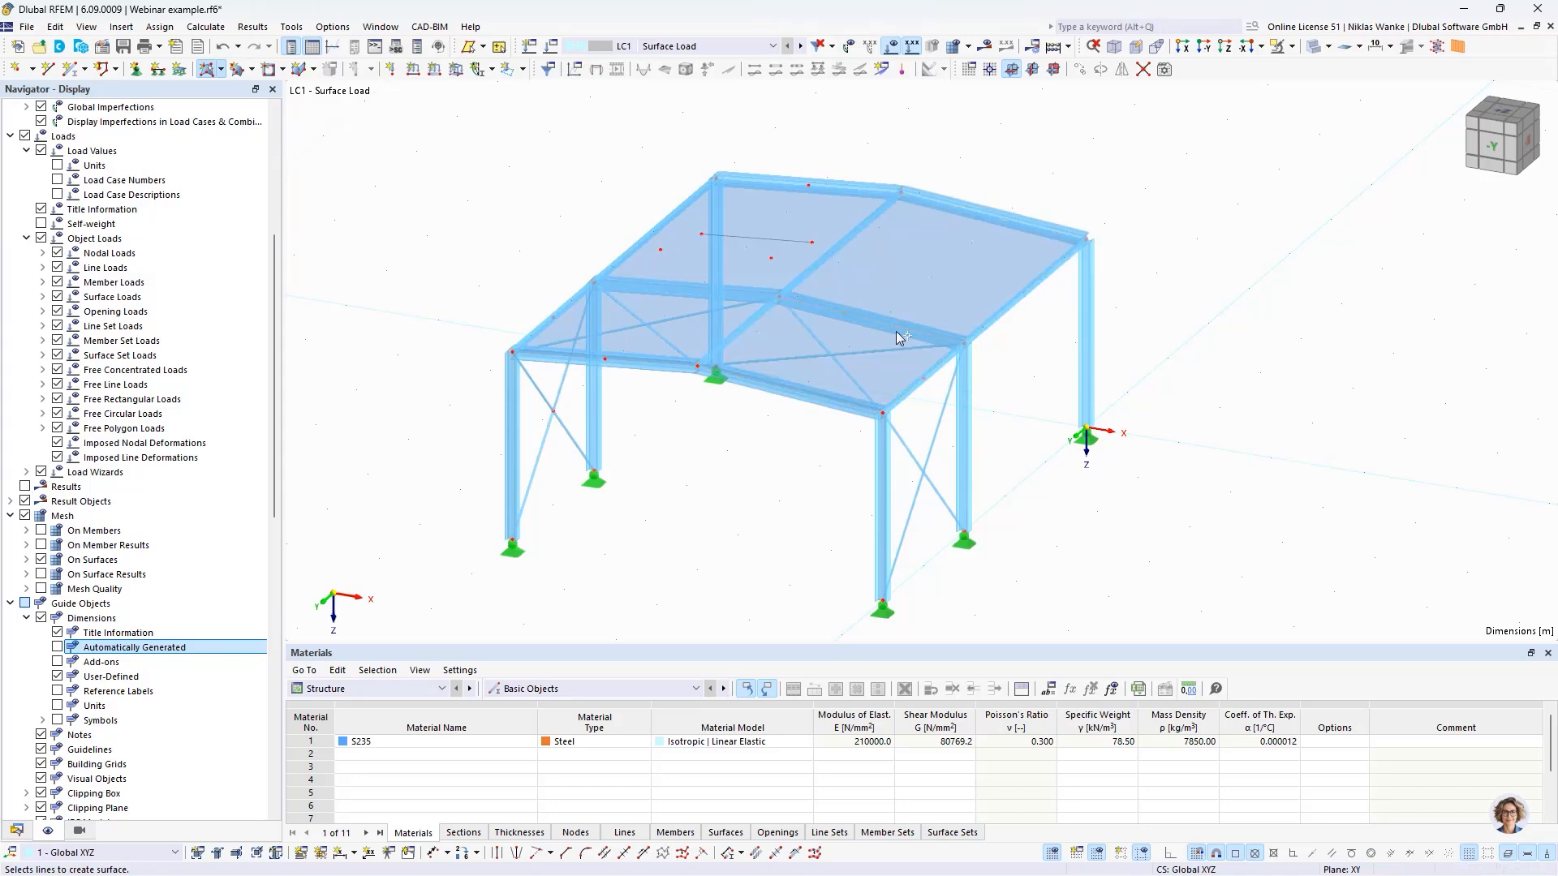
key(Escape)
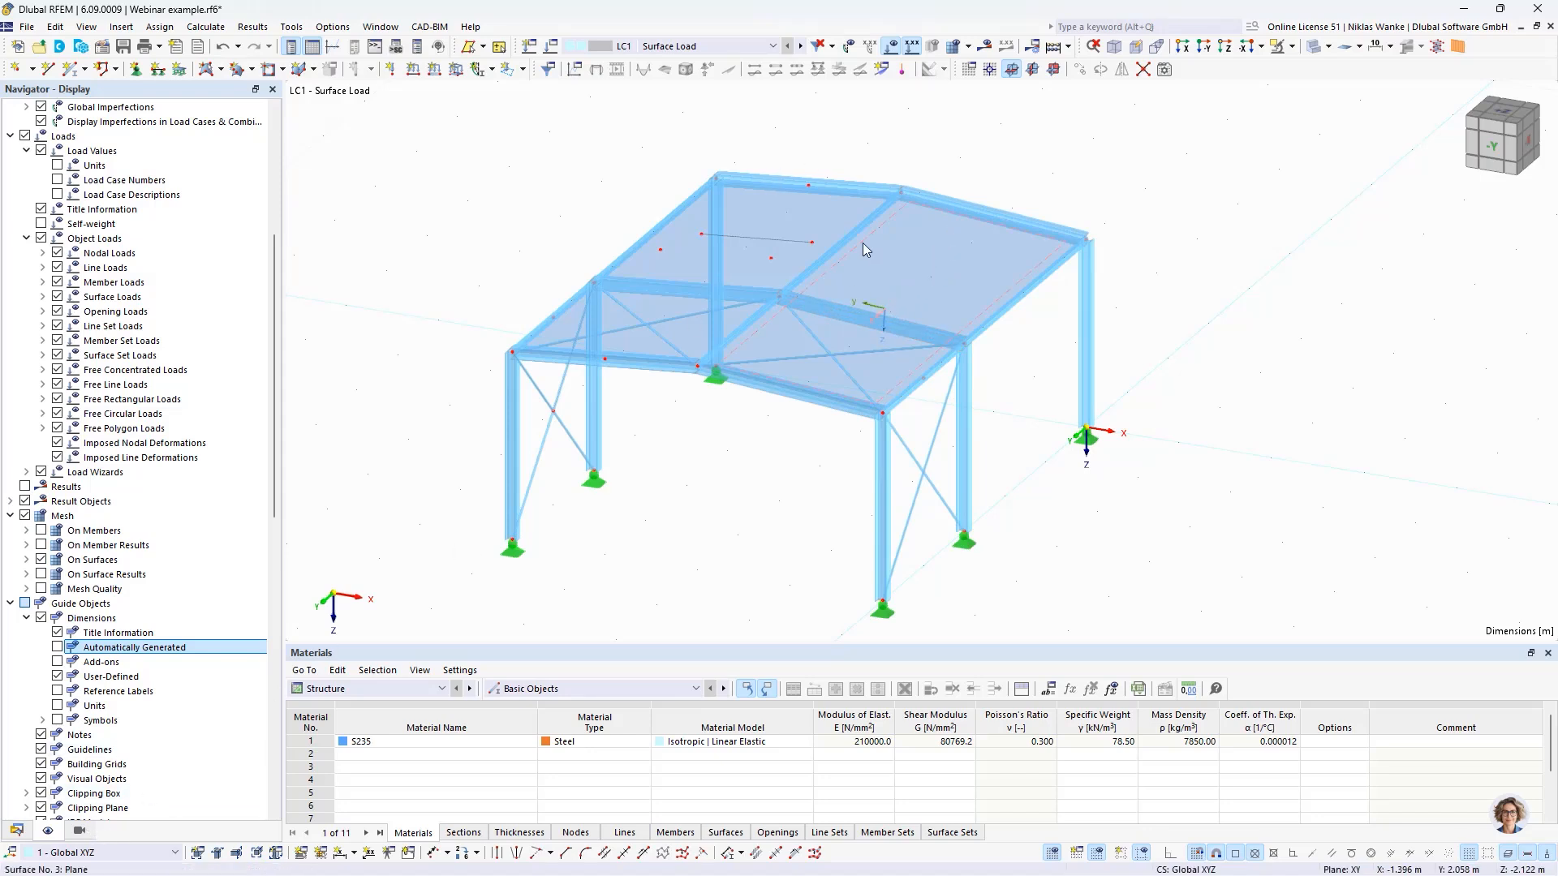
- Define a uniform surface load of 1.00 kN/m² in LC1, acting globally in Z on the projected area
middle_drag(962, 197, 939, 254)
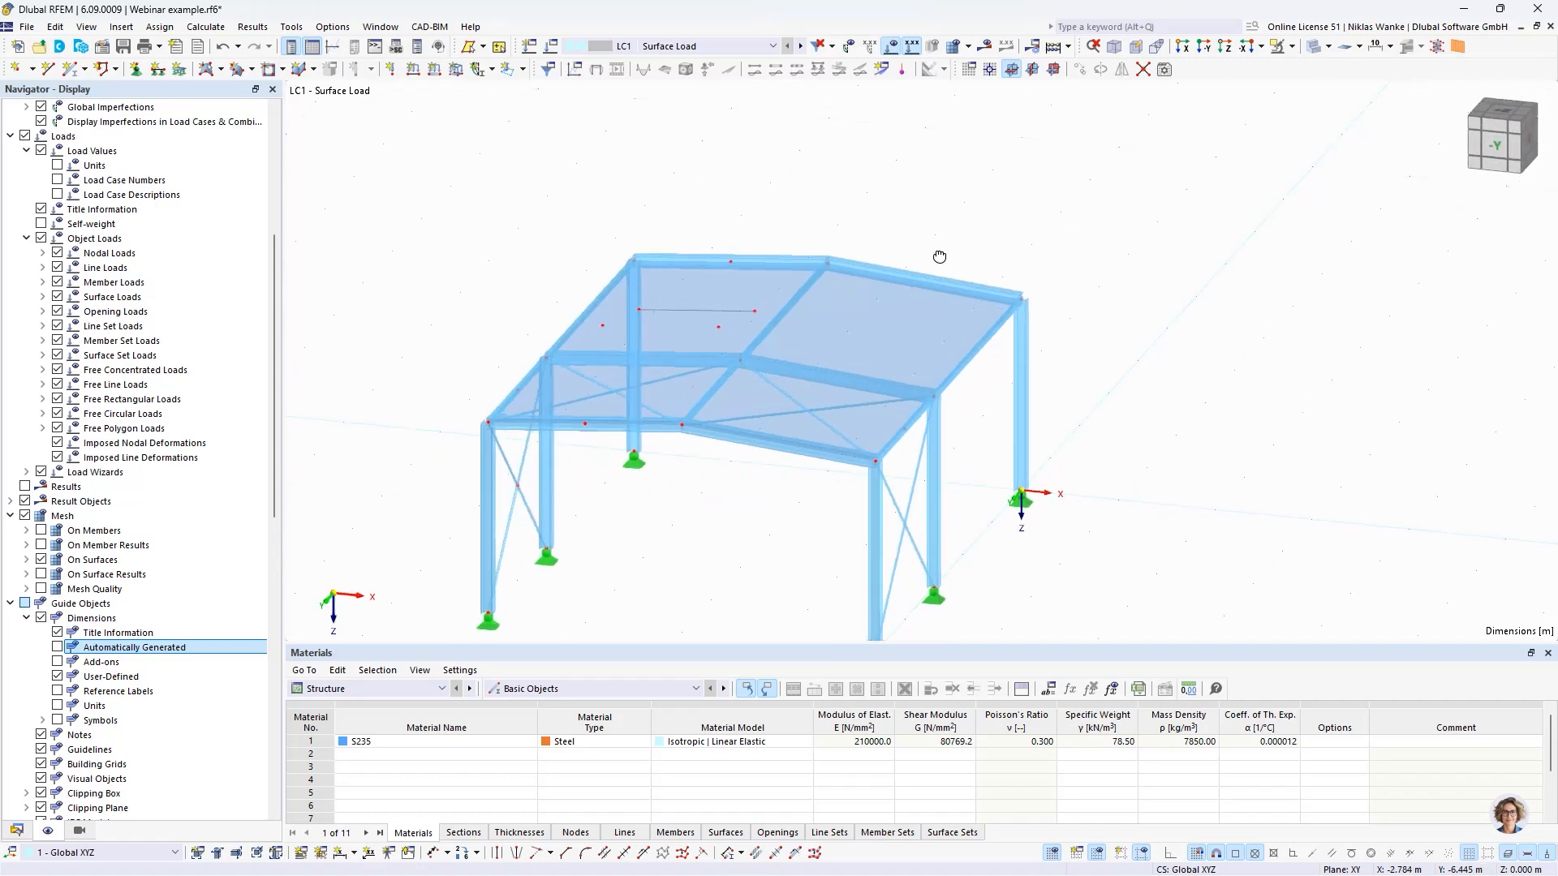
click(456, 70)
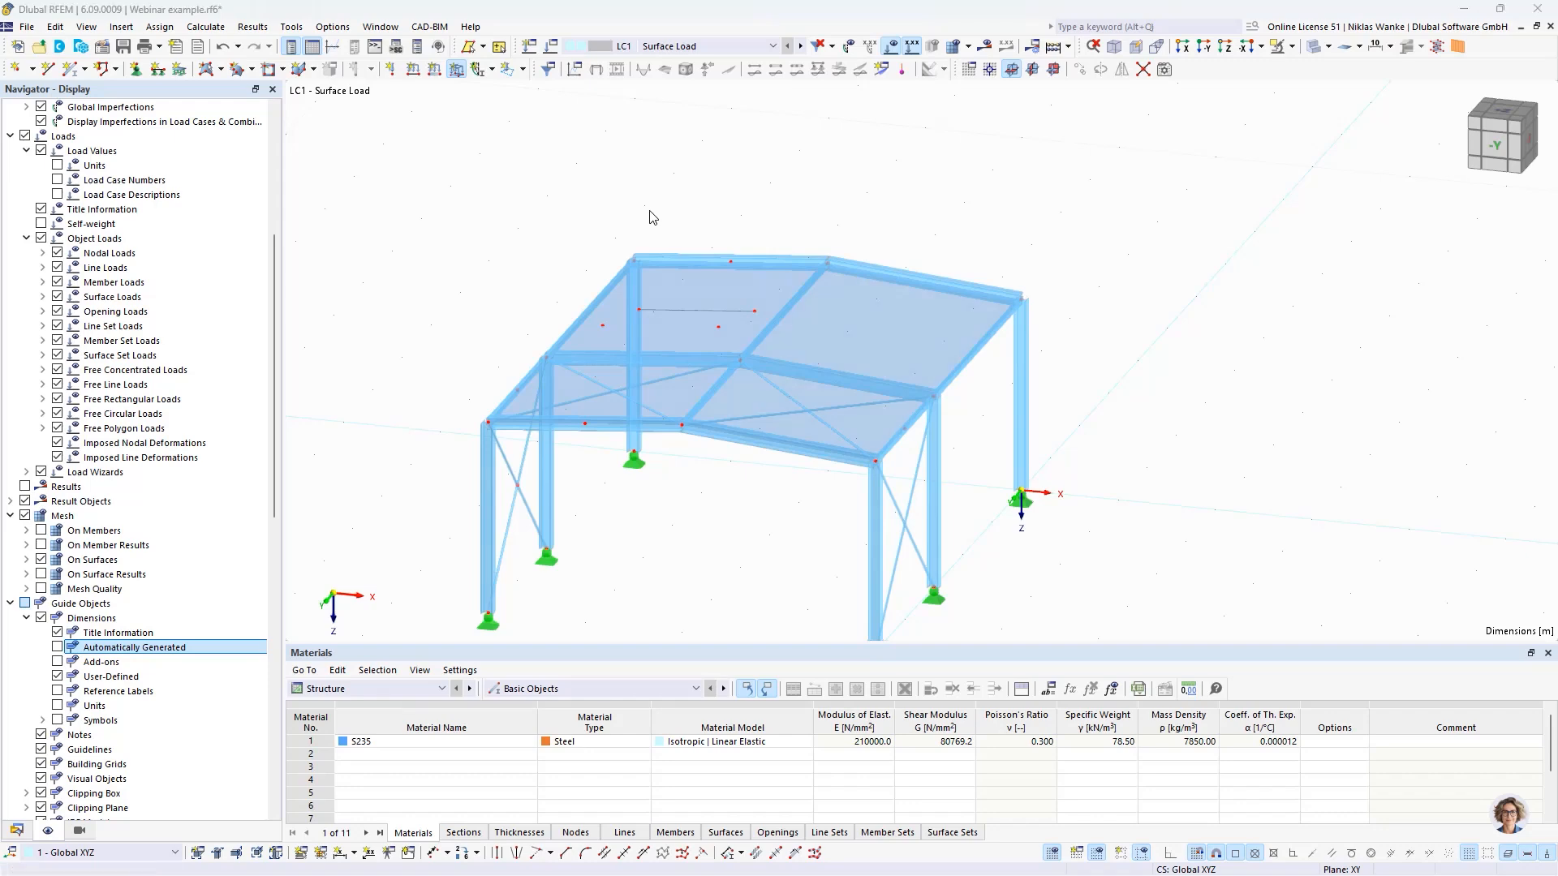
click(622, 266)
drag(622, 266, 670, 265)
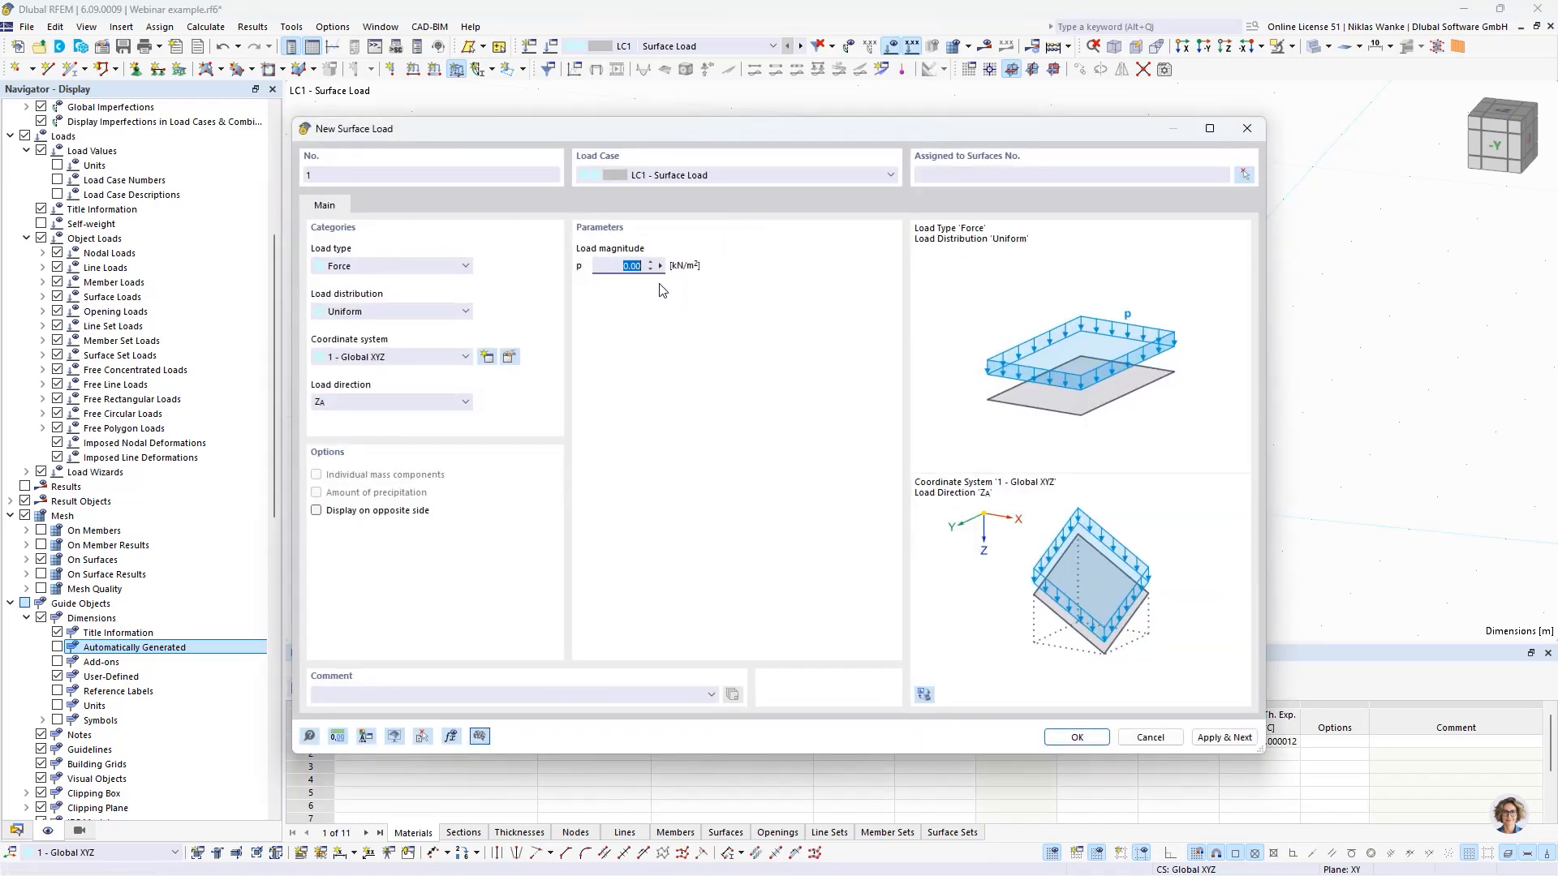
text(1)
click(365, 402)
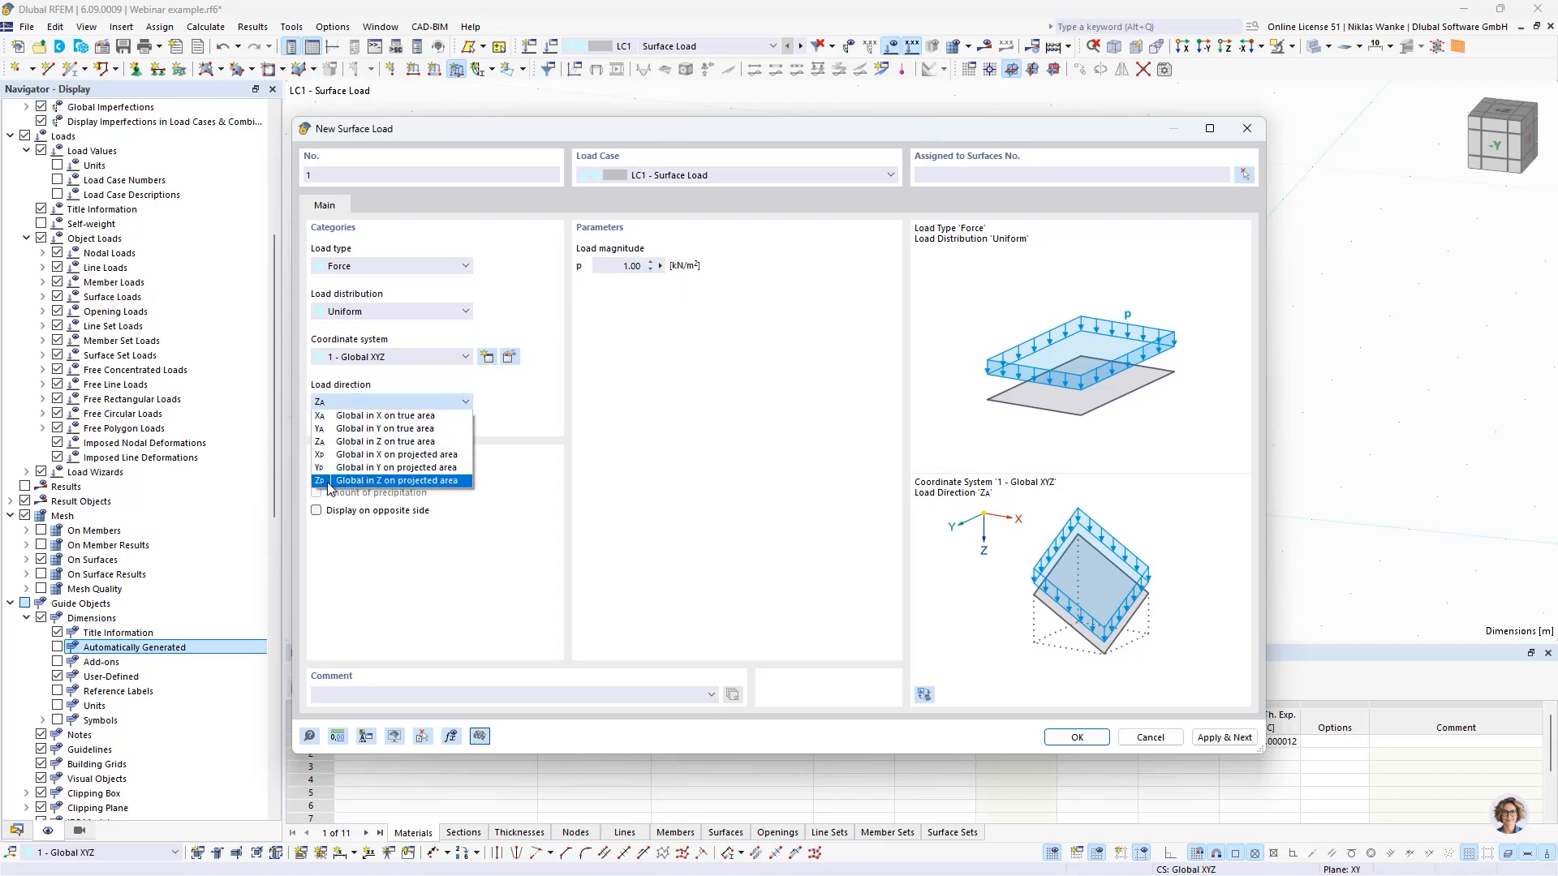
click(400, 484)
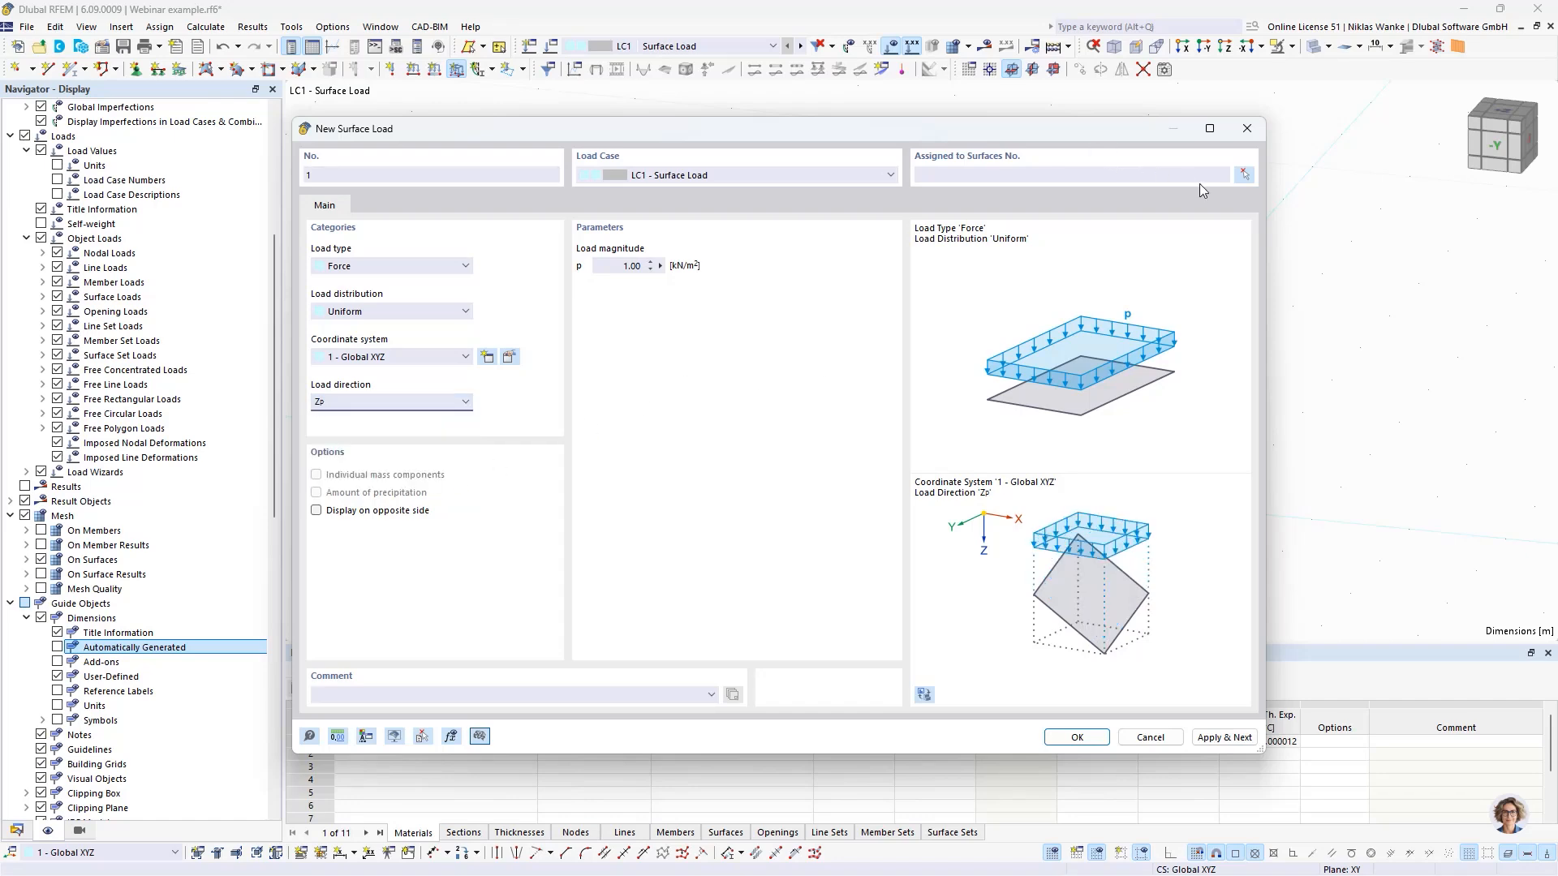
- Assign the surface load to the isotropic load transfer surface on the roof
click(1077, 737)
click(900, 326)
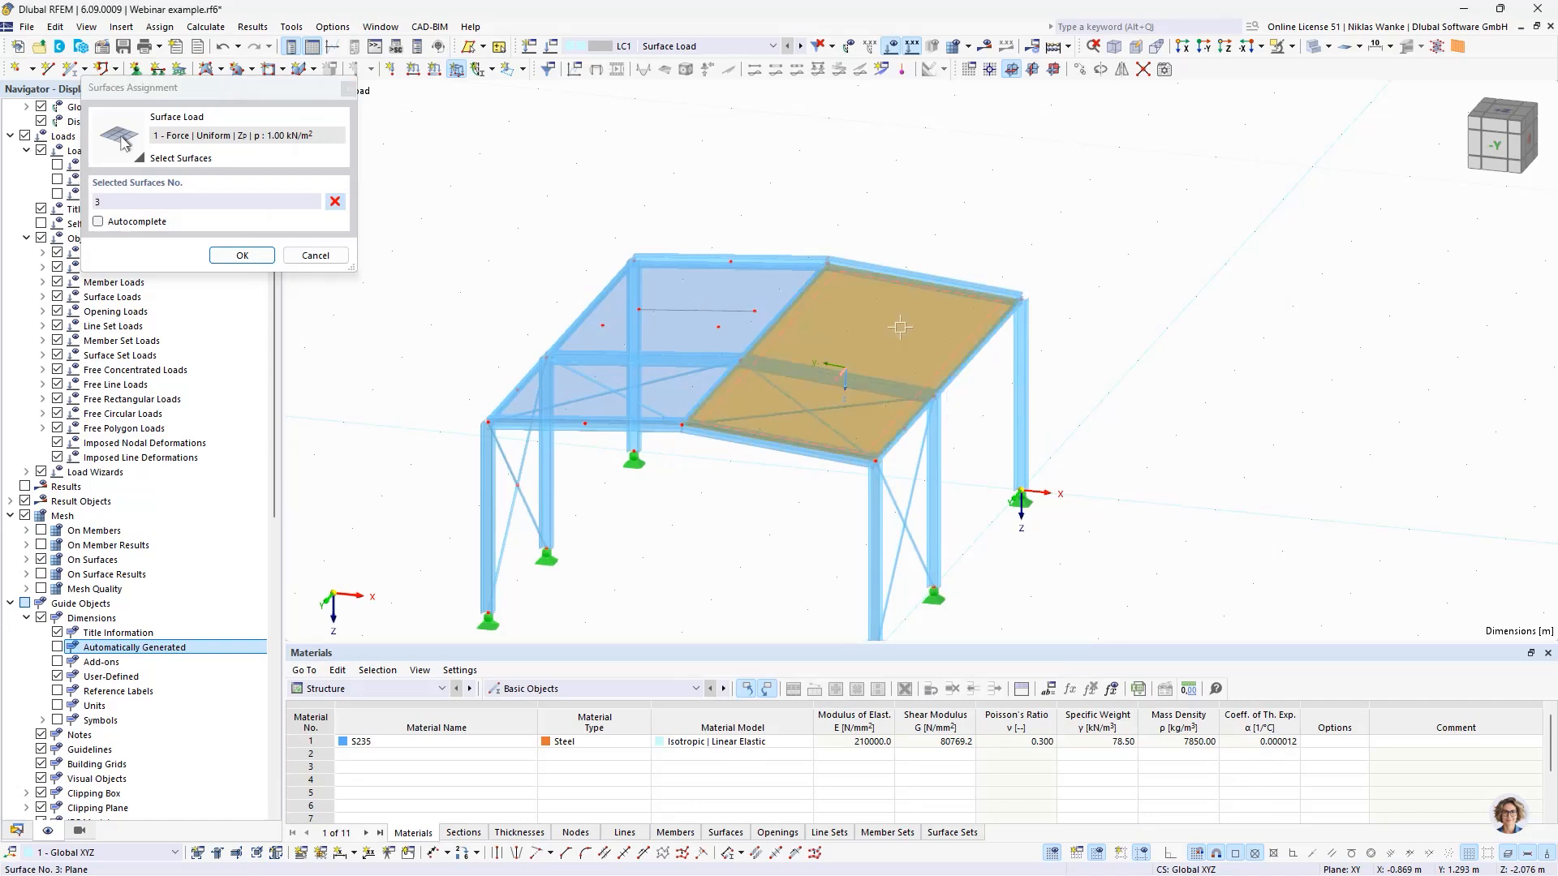
click(248, 261)
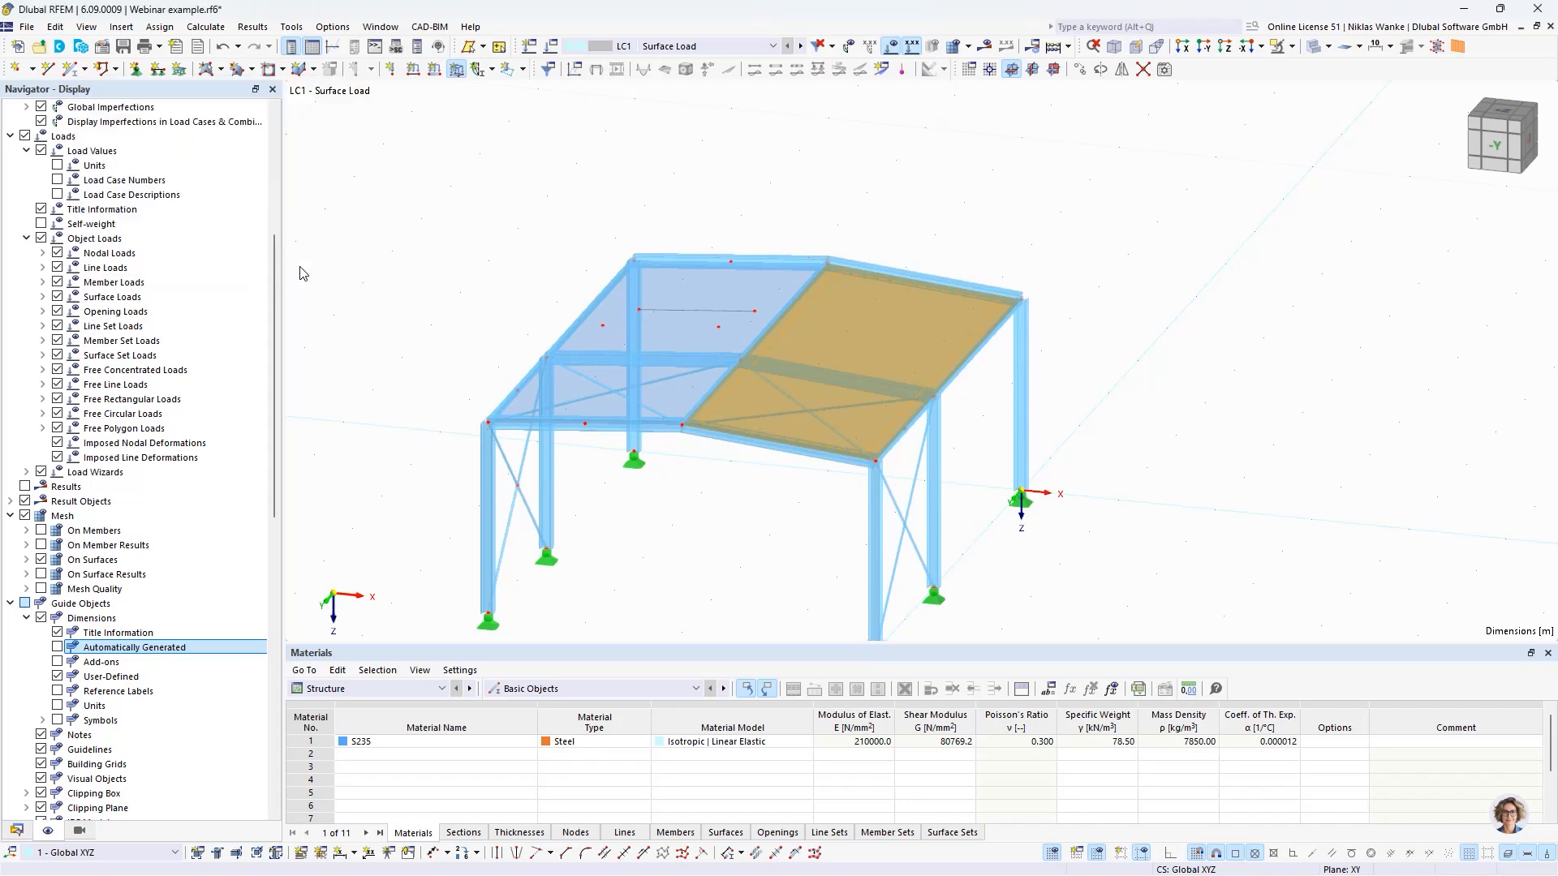
middle_drag(930, 442, 880, 457)
scroll(815, 458, up, 1)
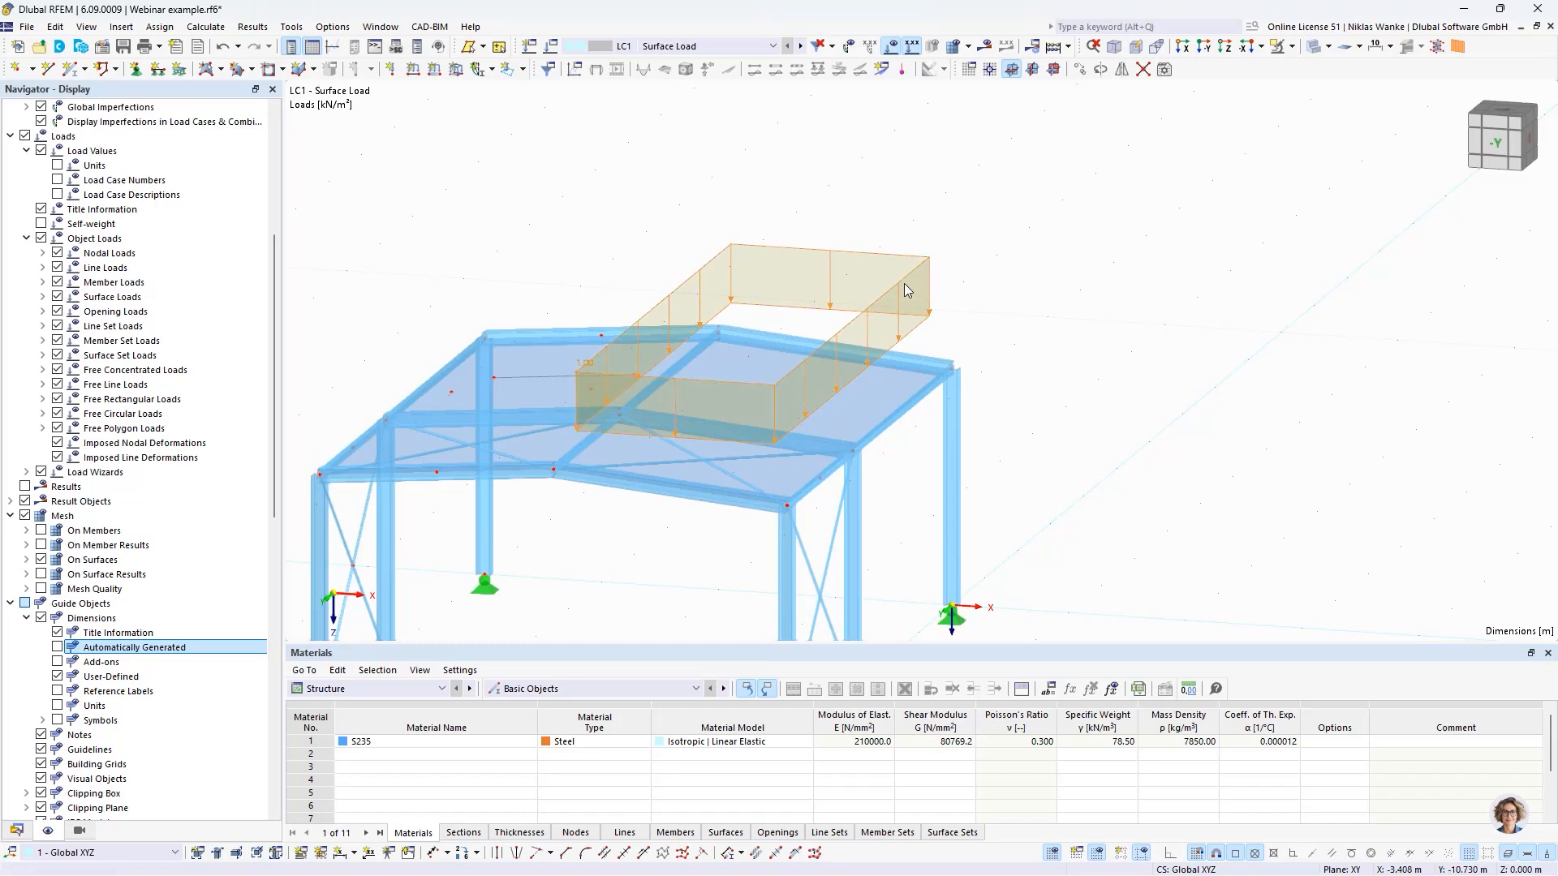
mouse_move(905, 288)
ctrl+middle_drag(897, 288, 958, 334)
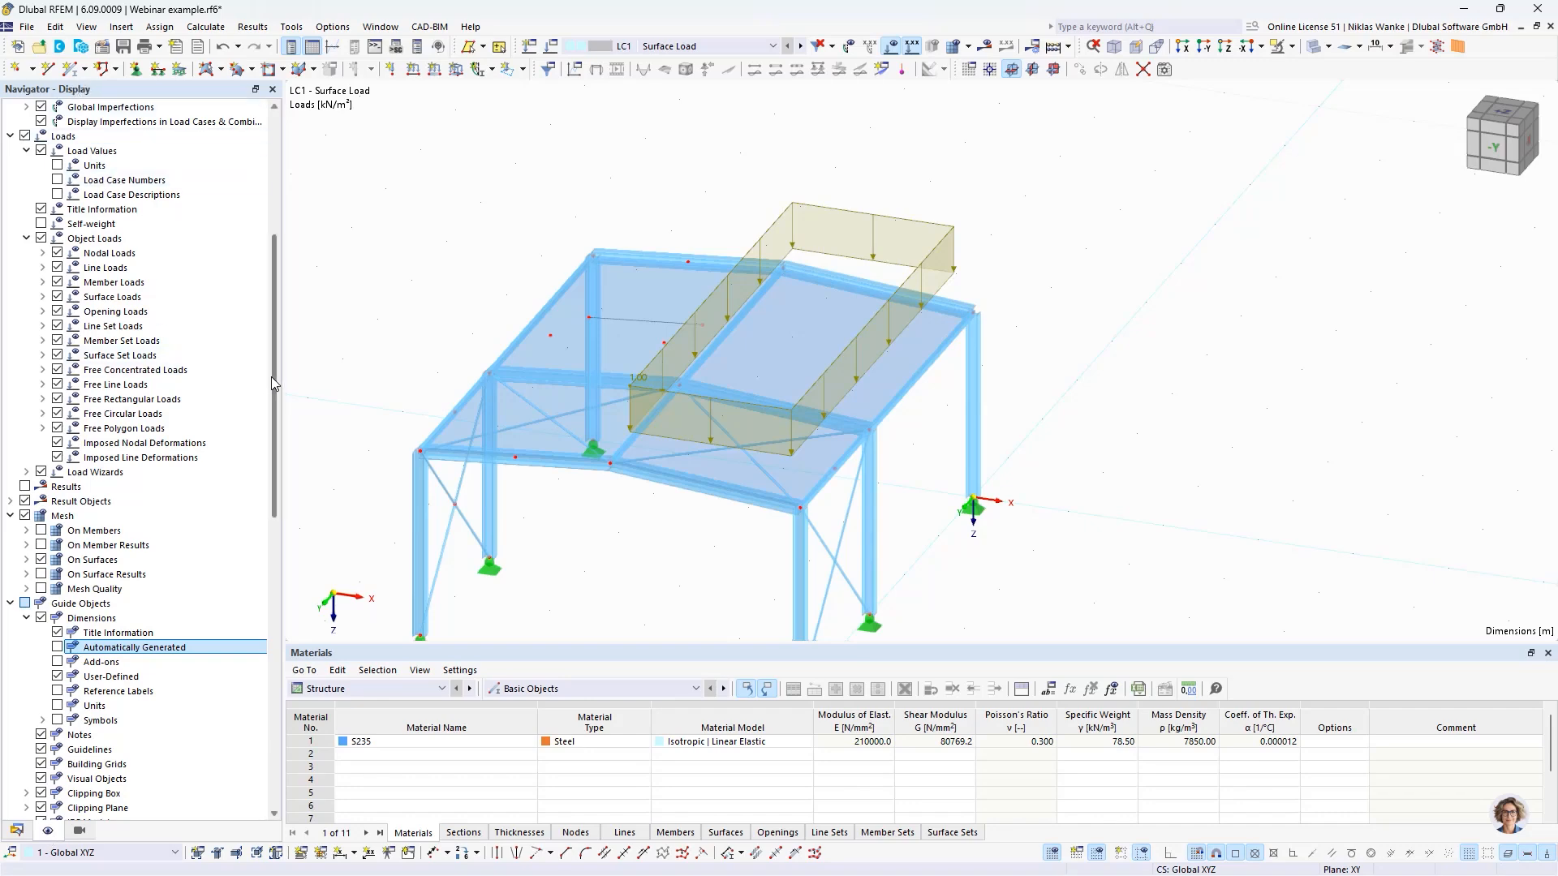
- Turn on the display of loads from the distribution surface for the model's surfaces
drag(277, 357, 280, 211)
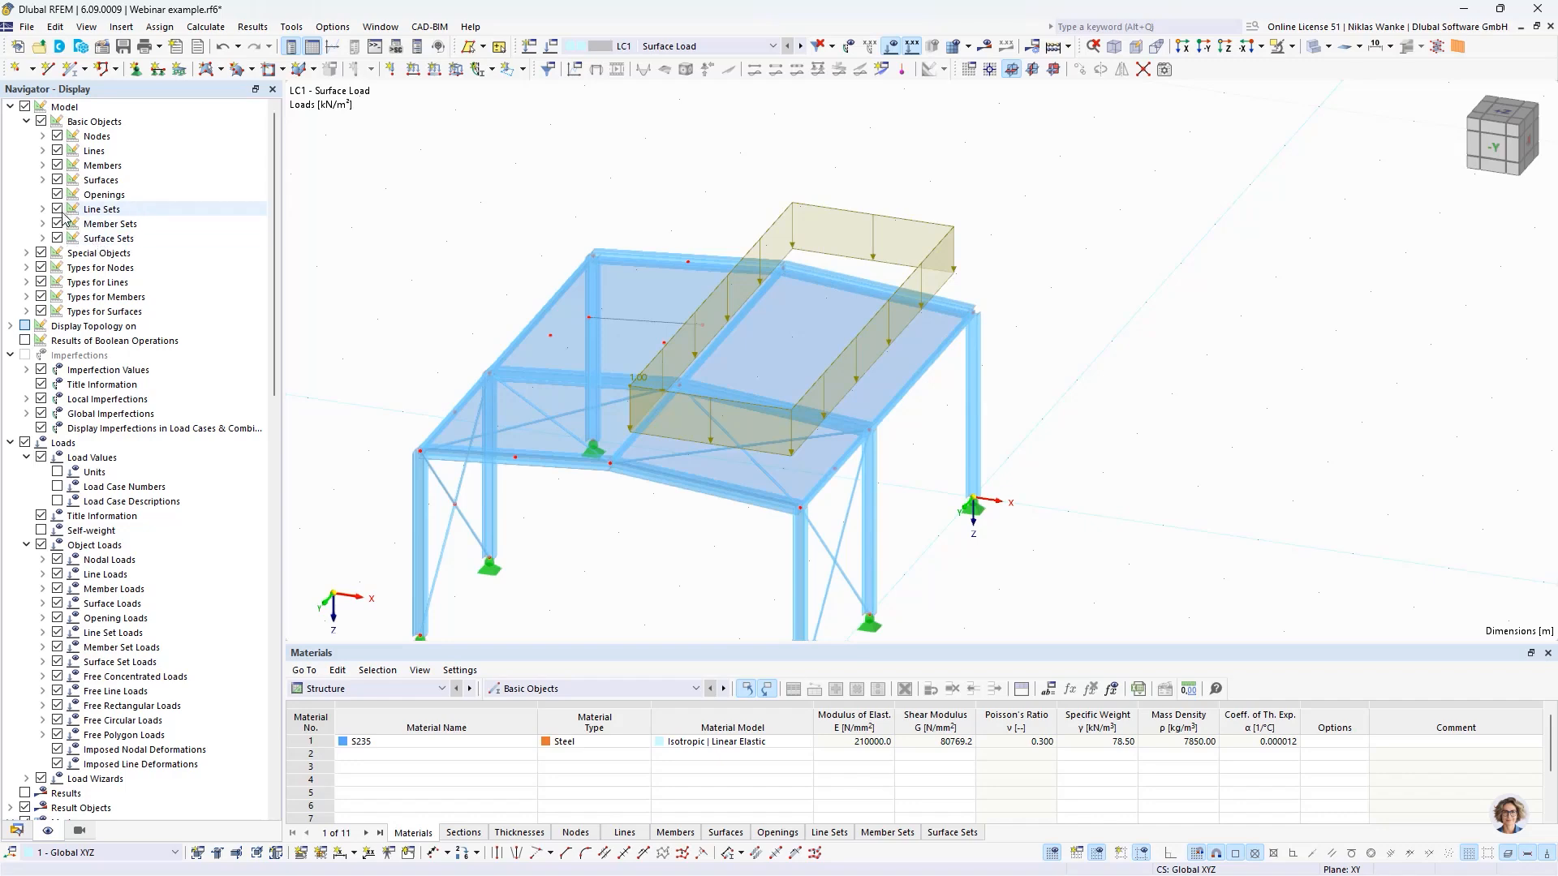
click(44, 180)
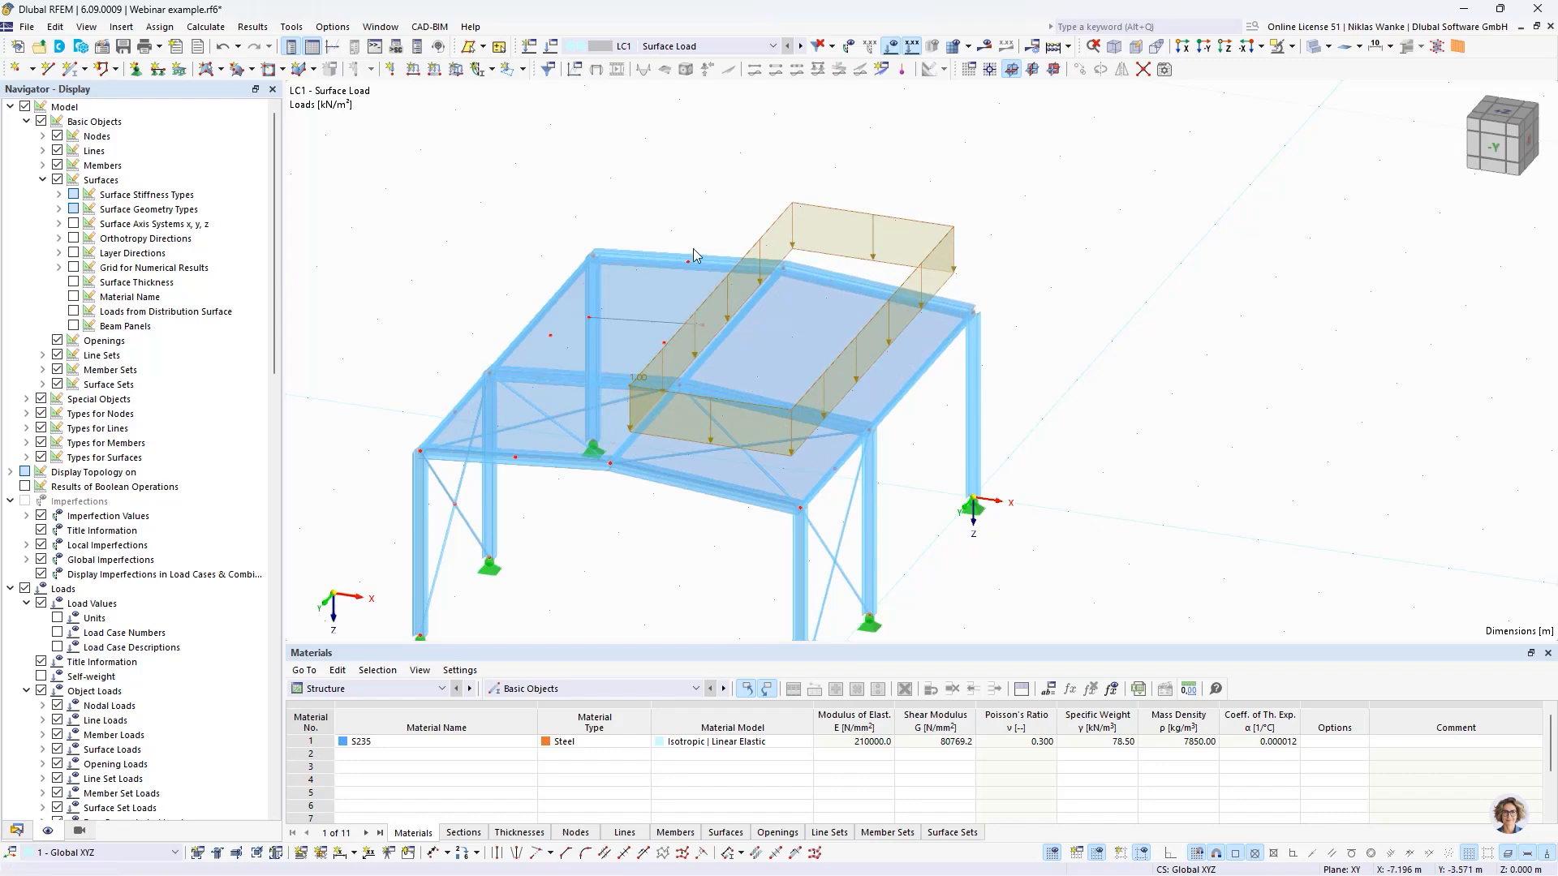
click(74, 312)
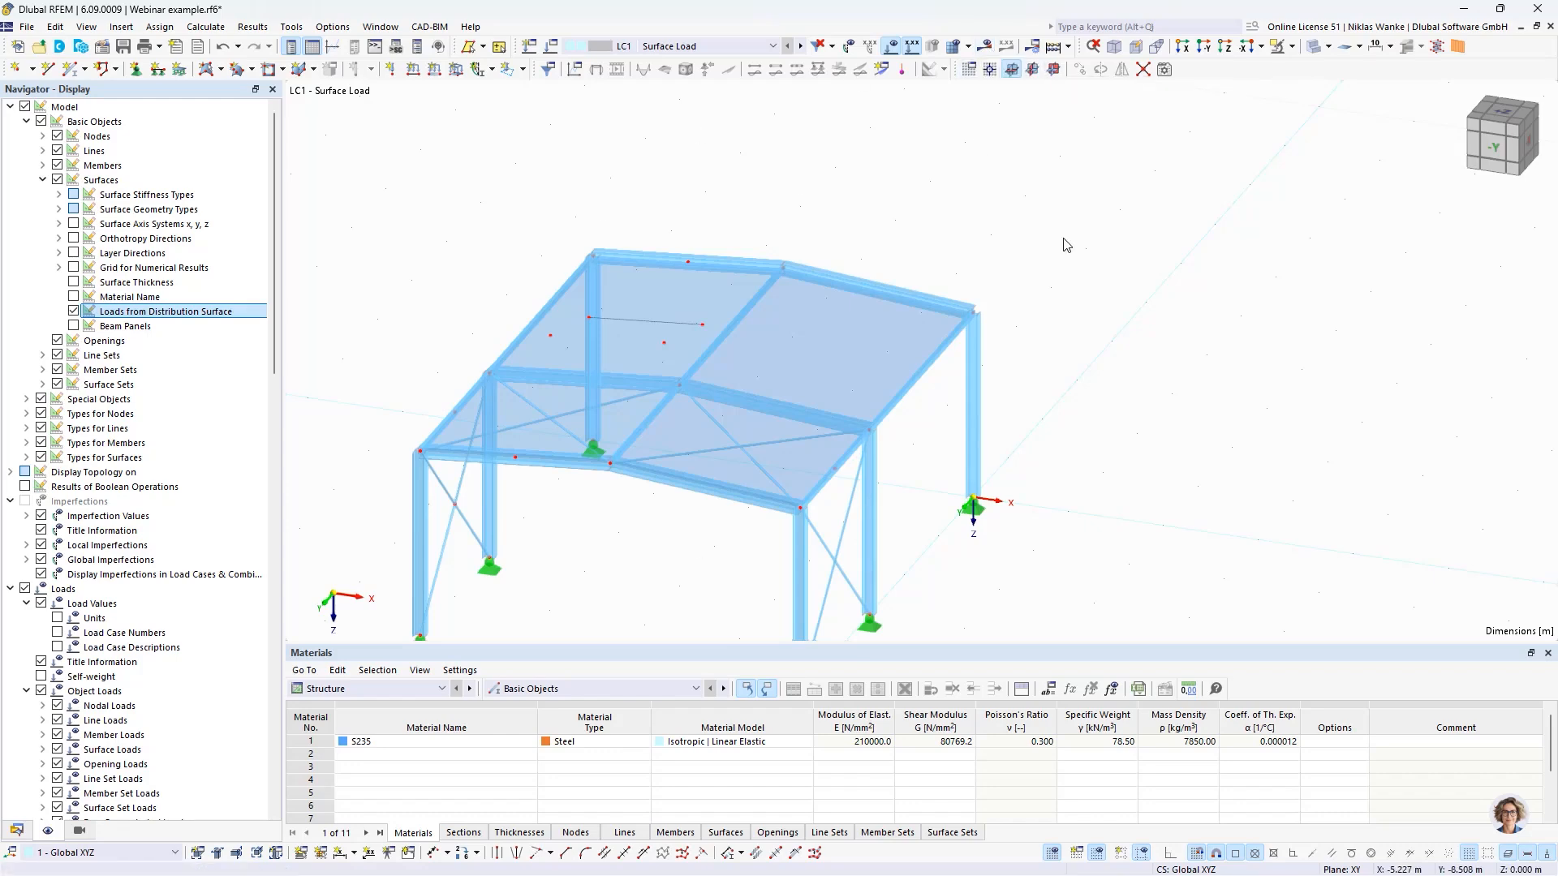
- Calculate the LC1 results and examine the loads distributed from the roof surface to the surrounding members
click(984, 47)
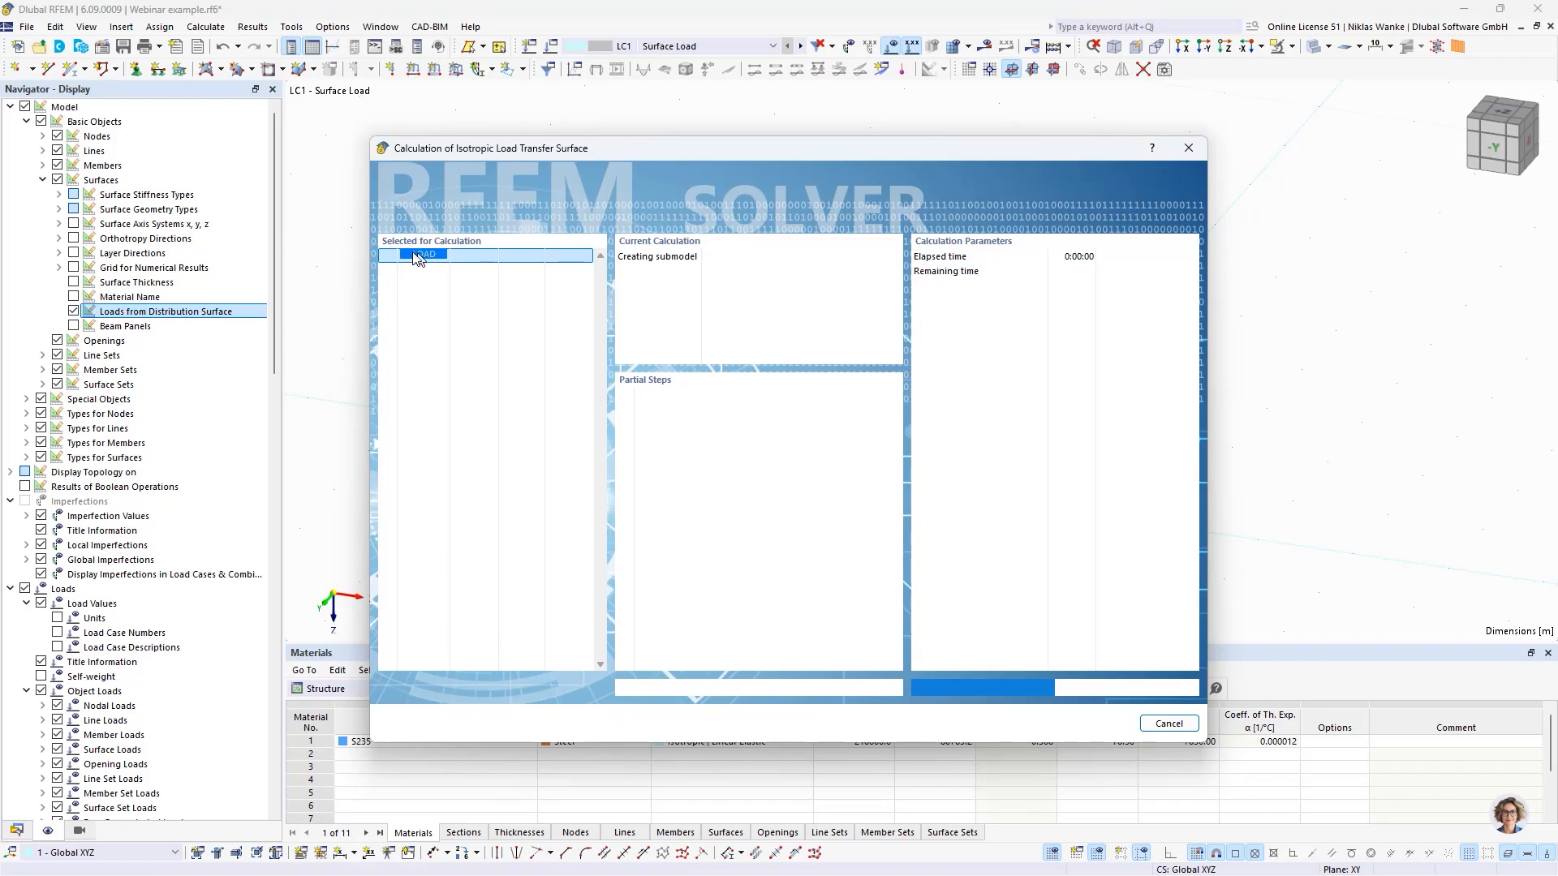
drag(637, 149, 502, 401)
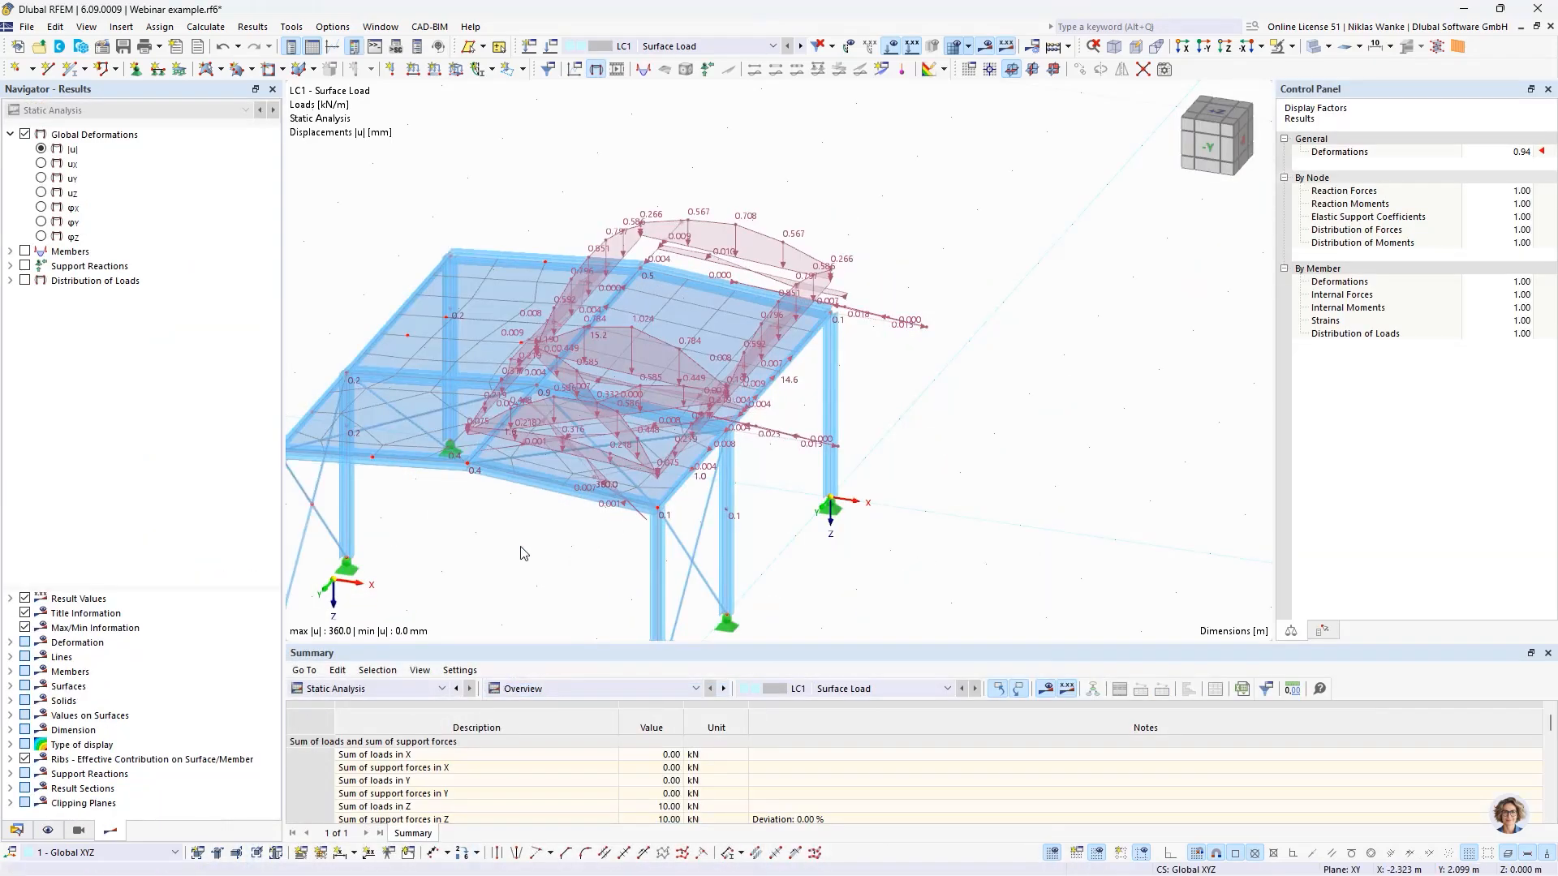
middle_drag(523, 553, 722, 471)
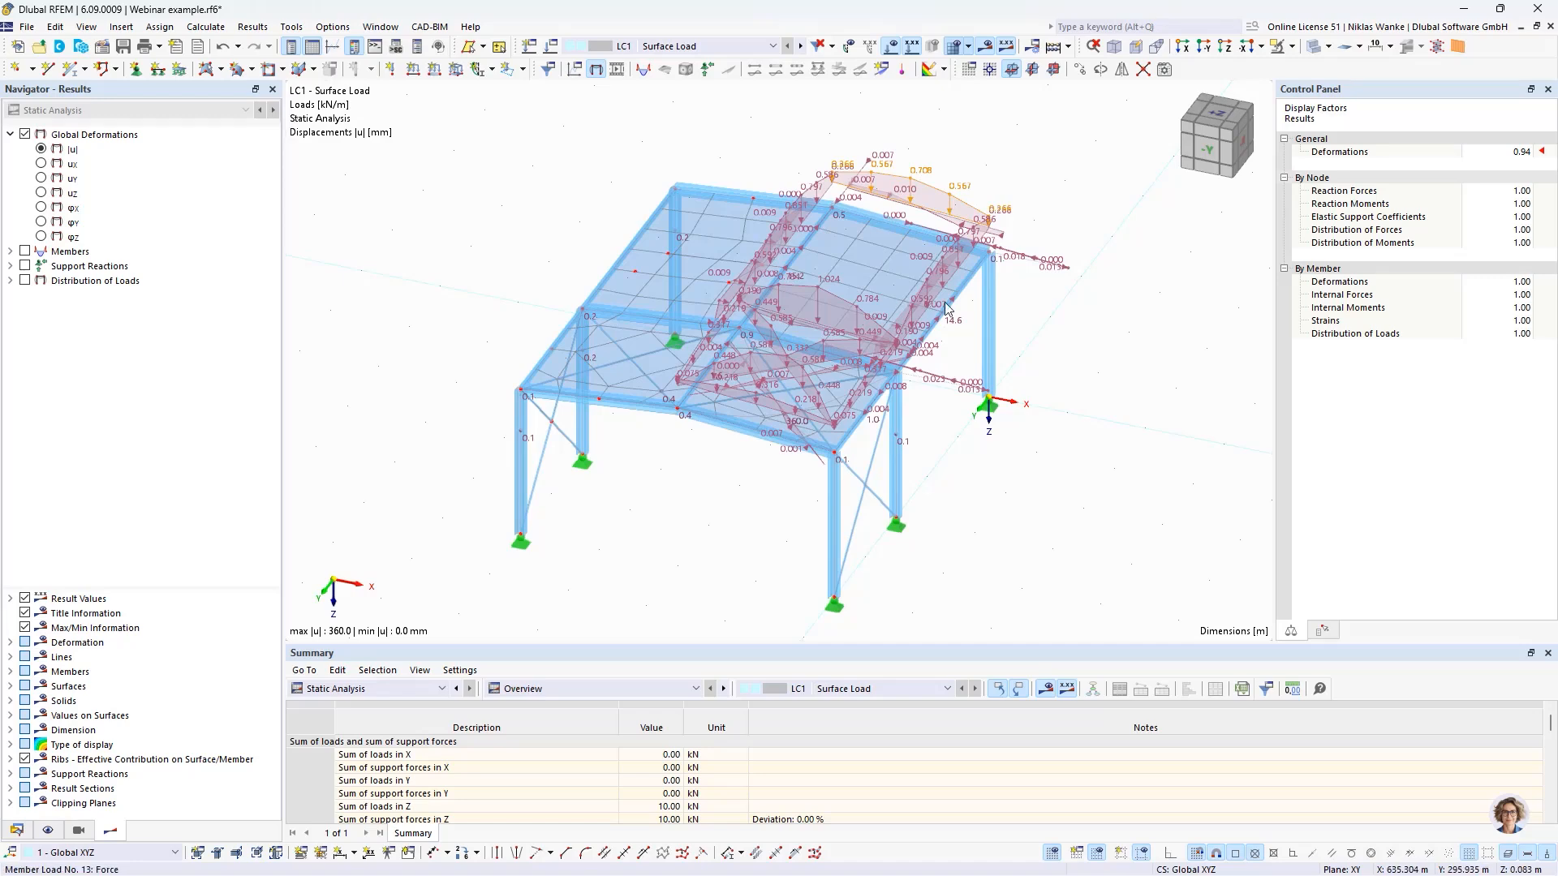
scroll(957, 352, up, 2)
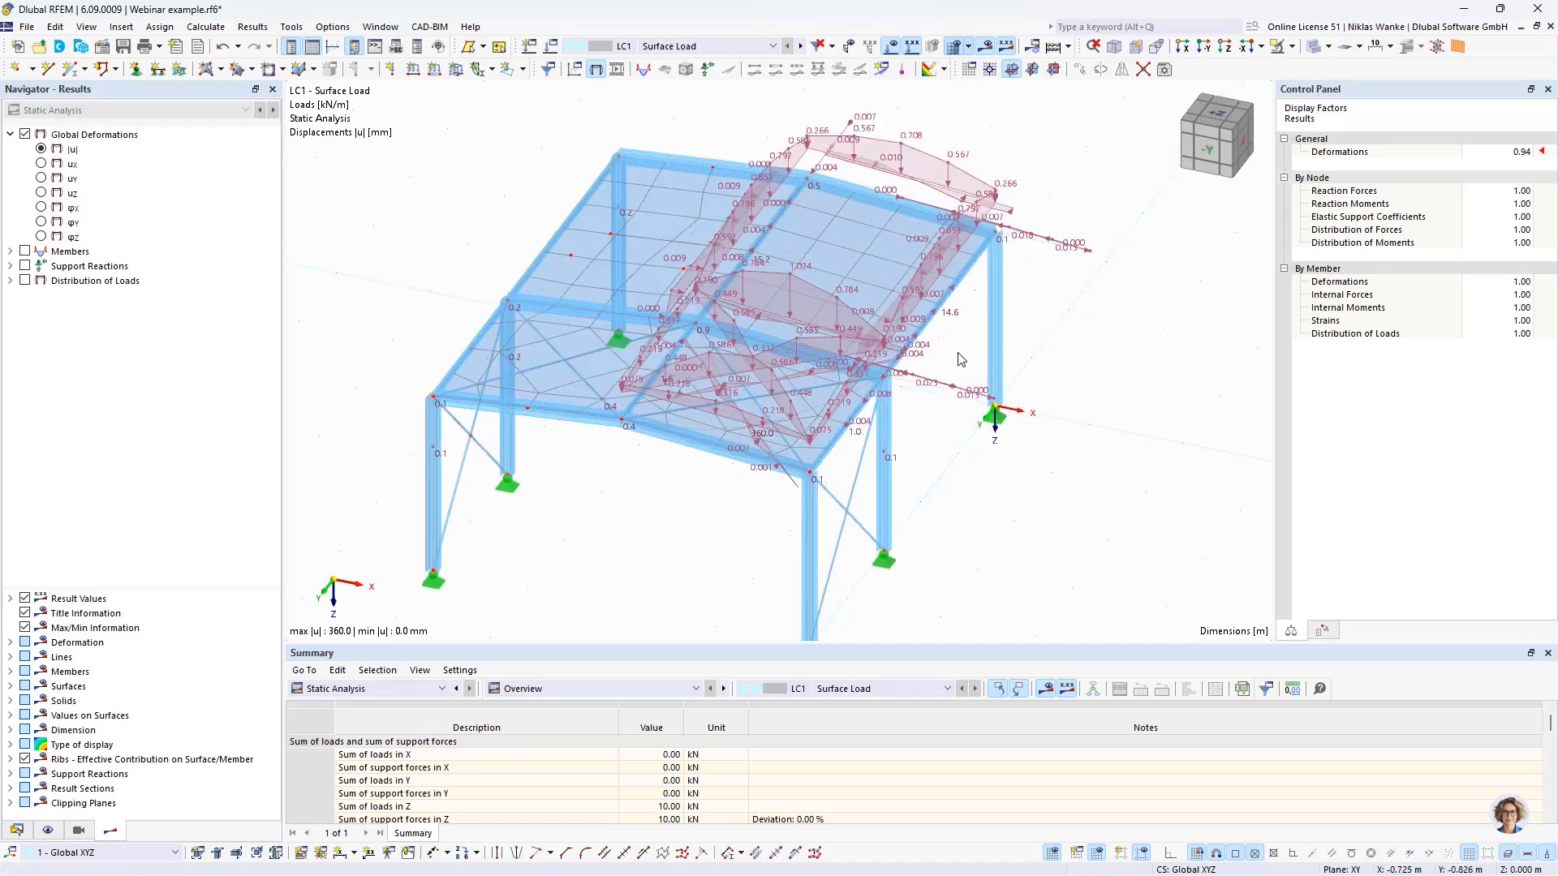
- Examine the loads distributed to the roof's bracing diagonals and review the load transfer settings of the loaded roof surface
middle_drag(958, 354, 926, 428)
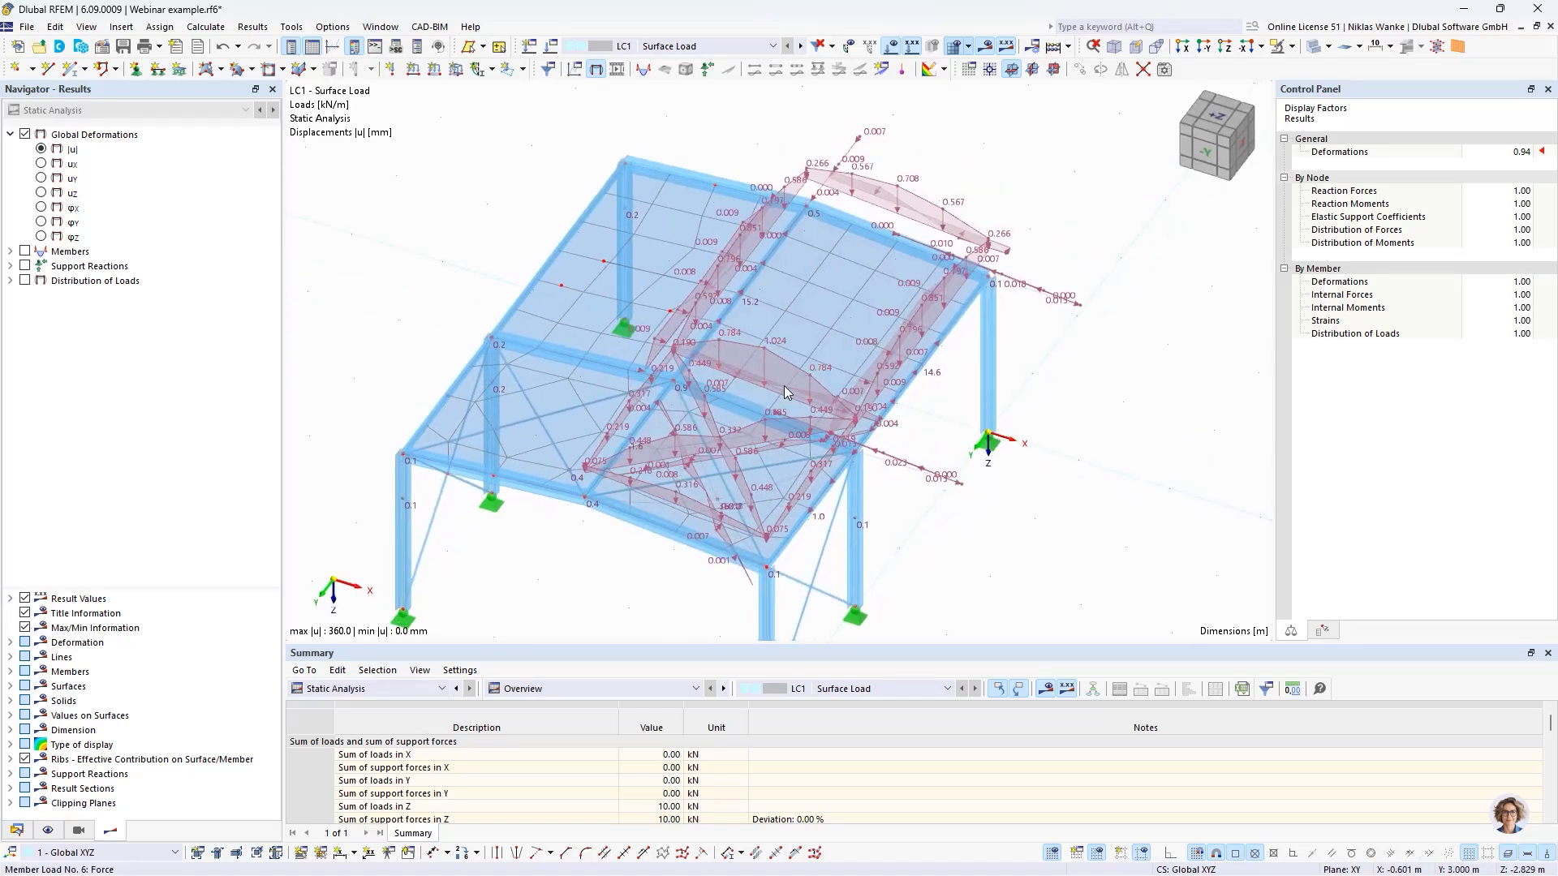
scroll(718, 517, up, 2)
ctrl+middle_drag(719, 517, 747, 590)
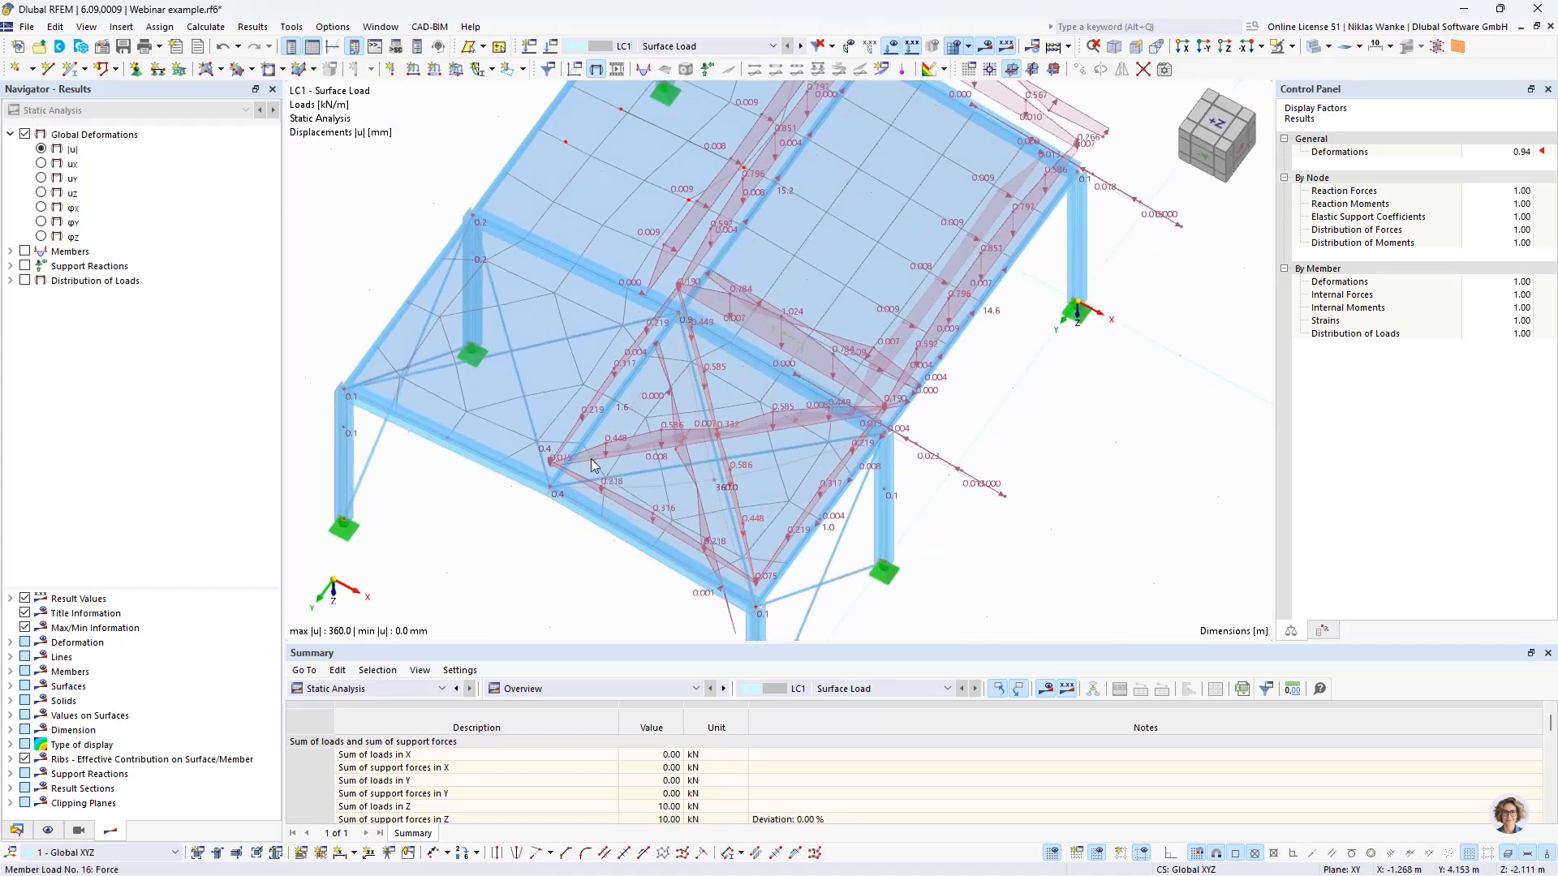
ctrl+middle_drag(718, 464, 723, 414)
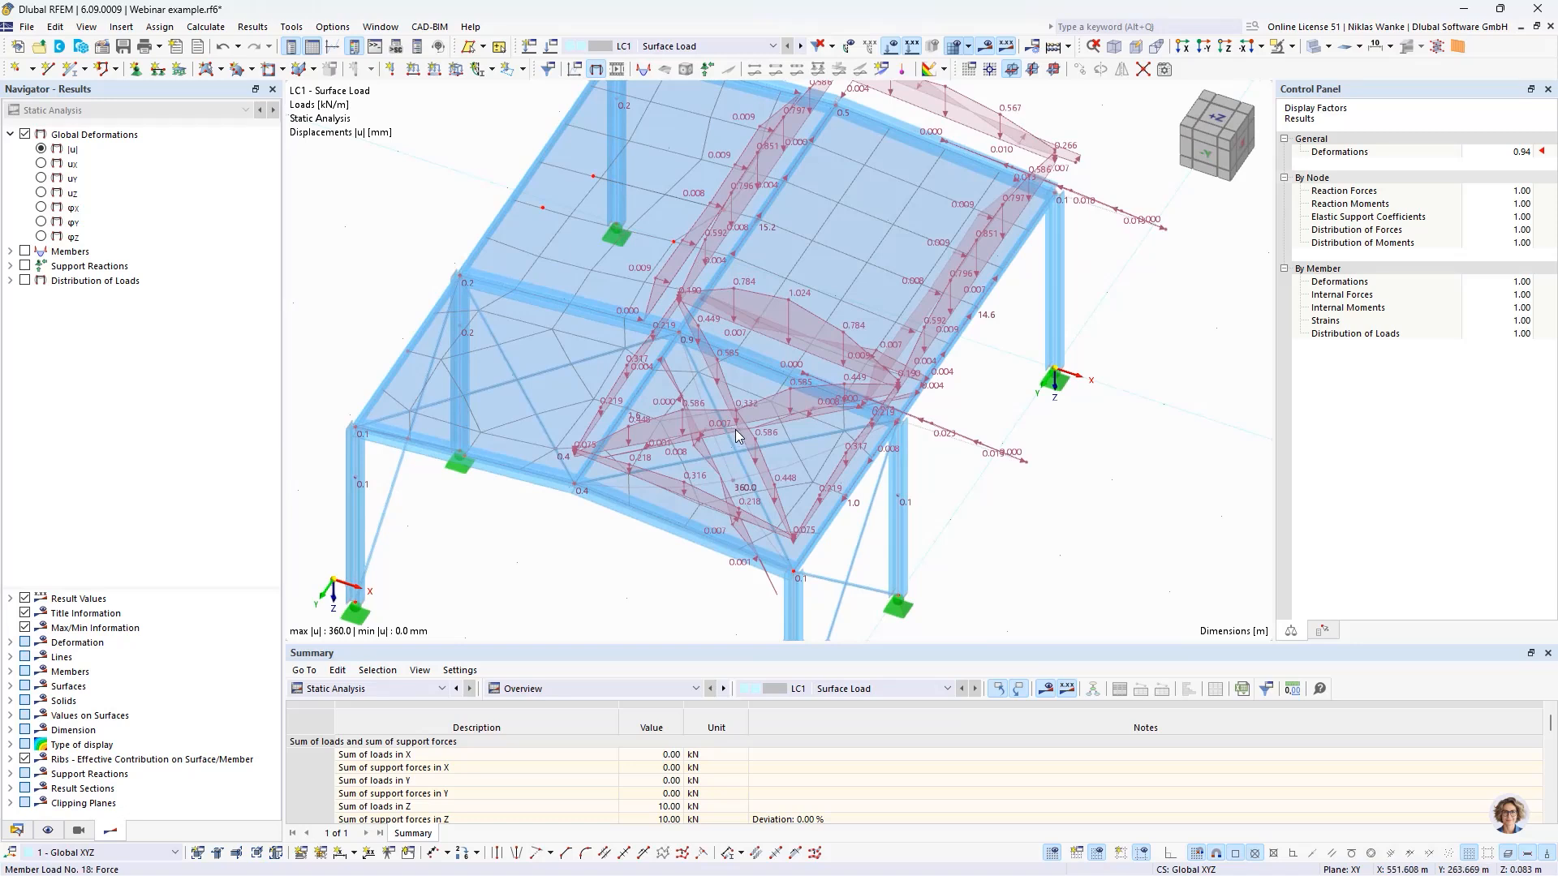
mouse_move(732, 431)
double_click(864, 250)
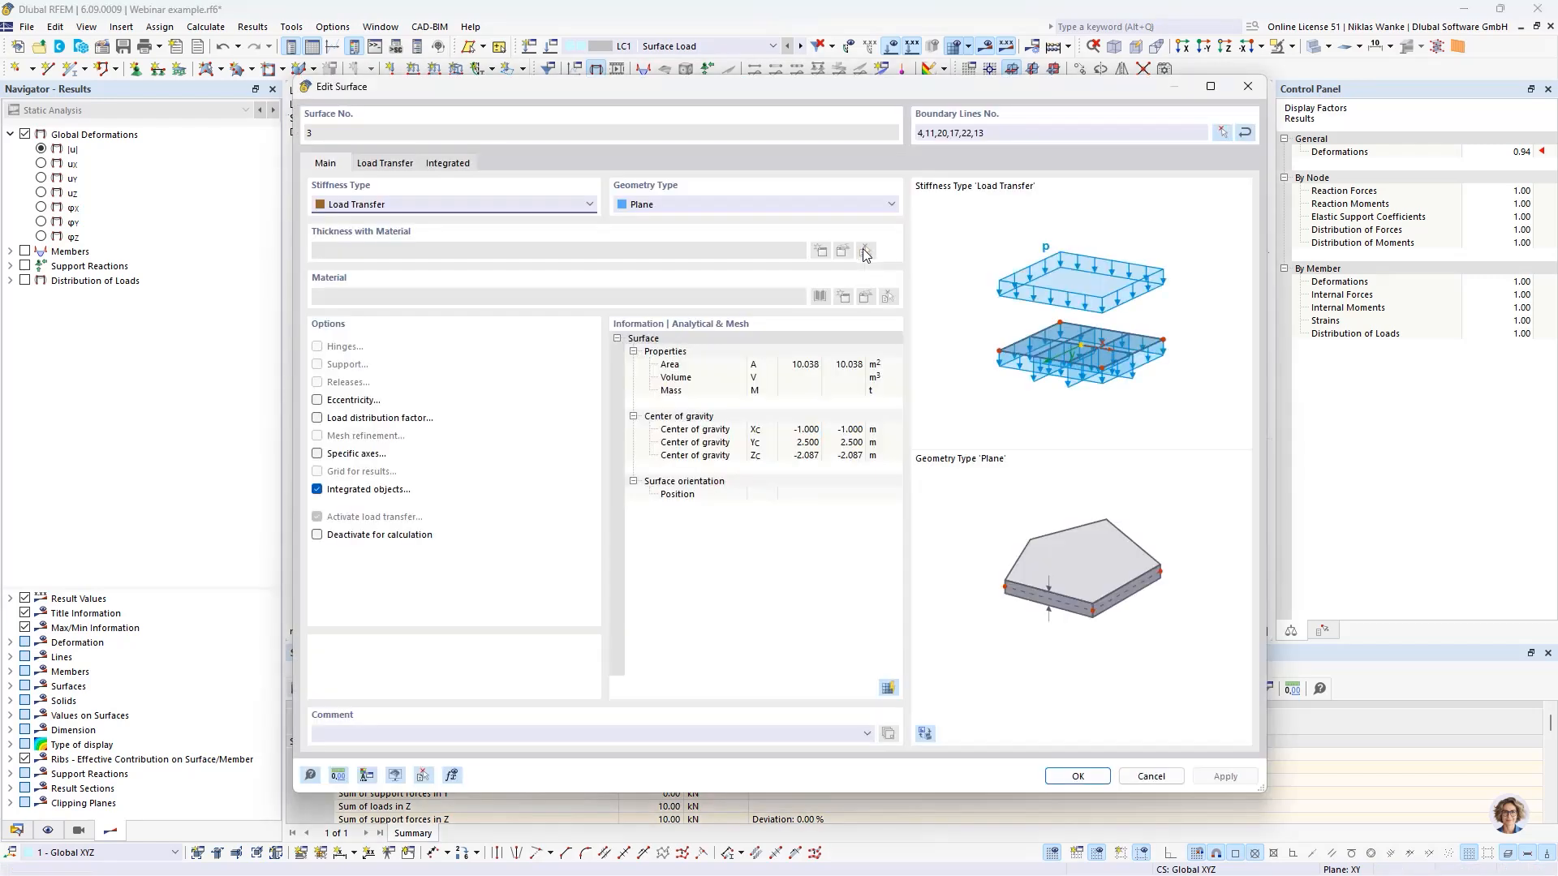
click(379, 164)
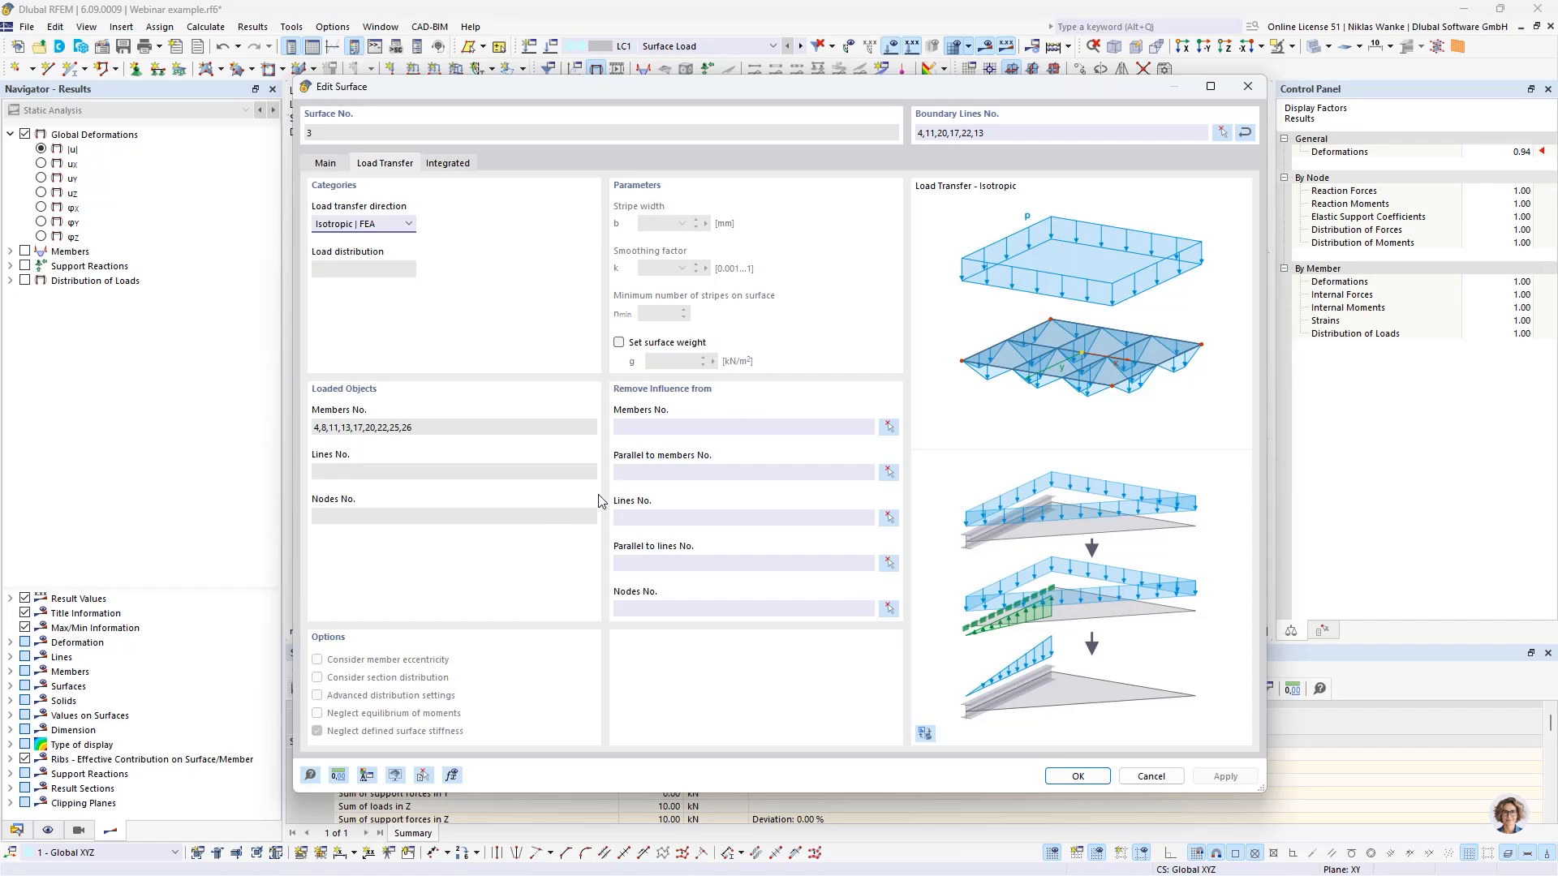
drag(855, 90, 863, 355)
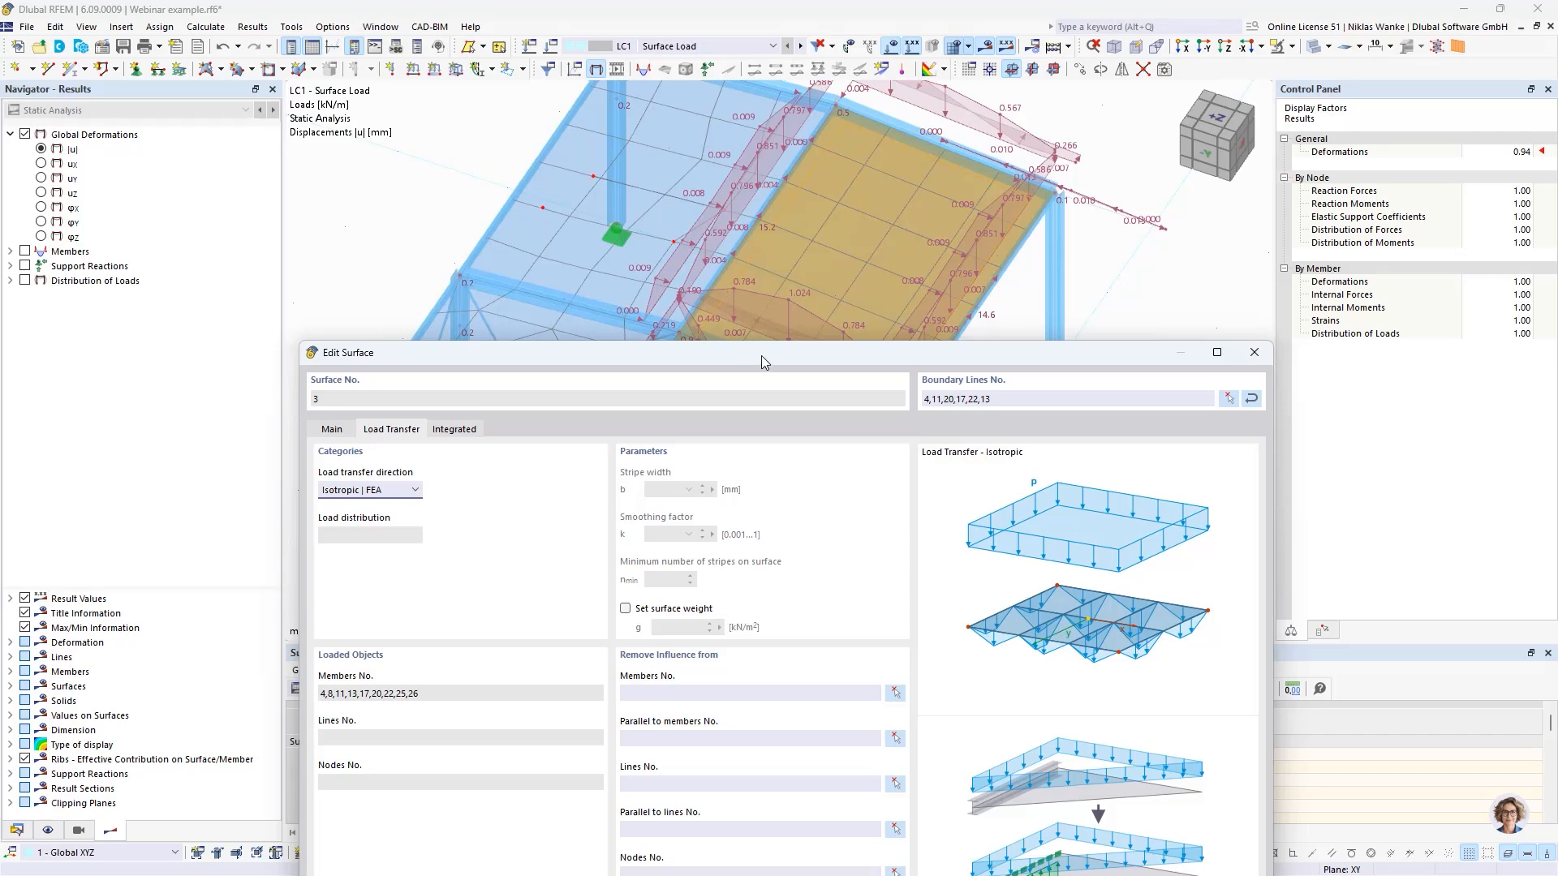
drag(761, 362, 775, 116)
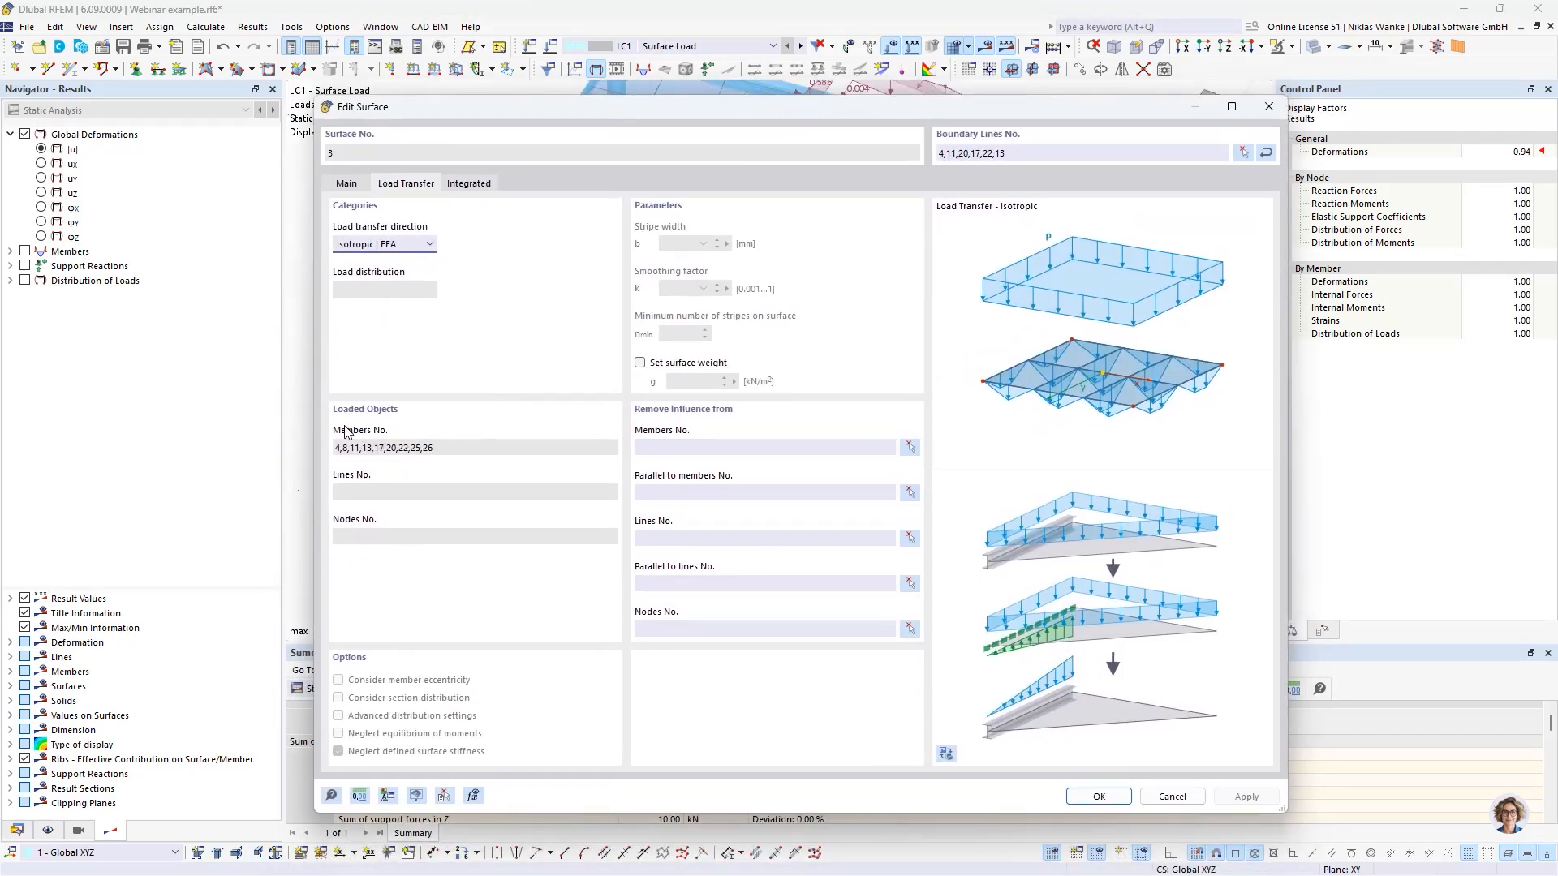
- Remove the influence of the two bracing diagonals, members 25 and 26, from the roof's load transfer surface, accepting deletion of the LC1 results
click(647, 446)
click(909, 446)
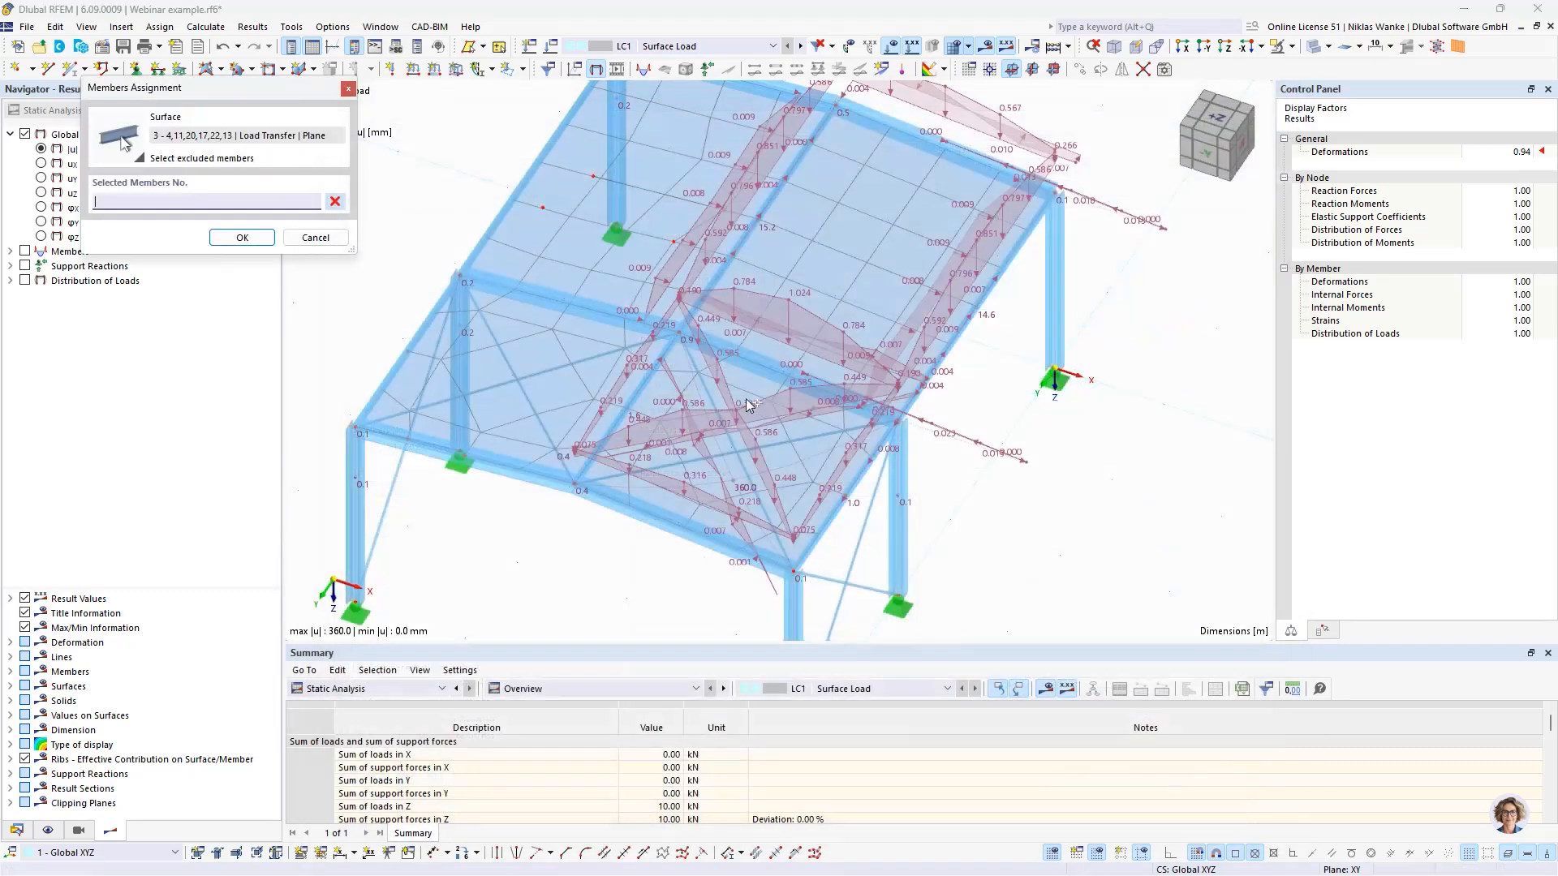
click(783, 441)
click(722, 411)
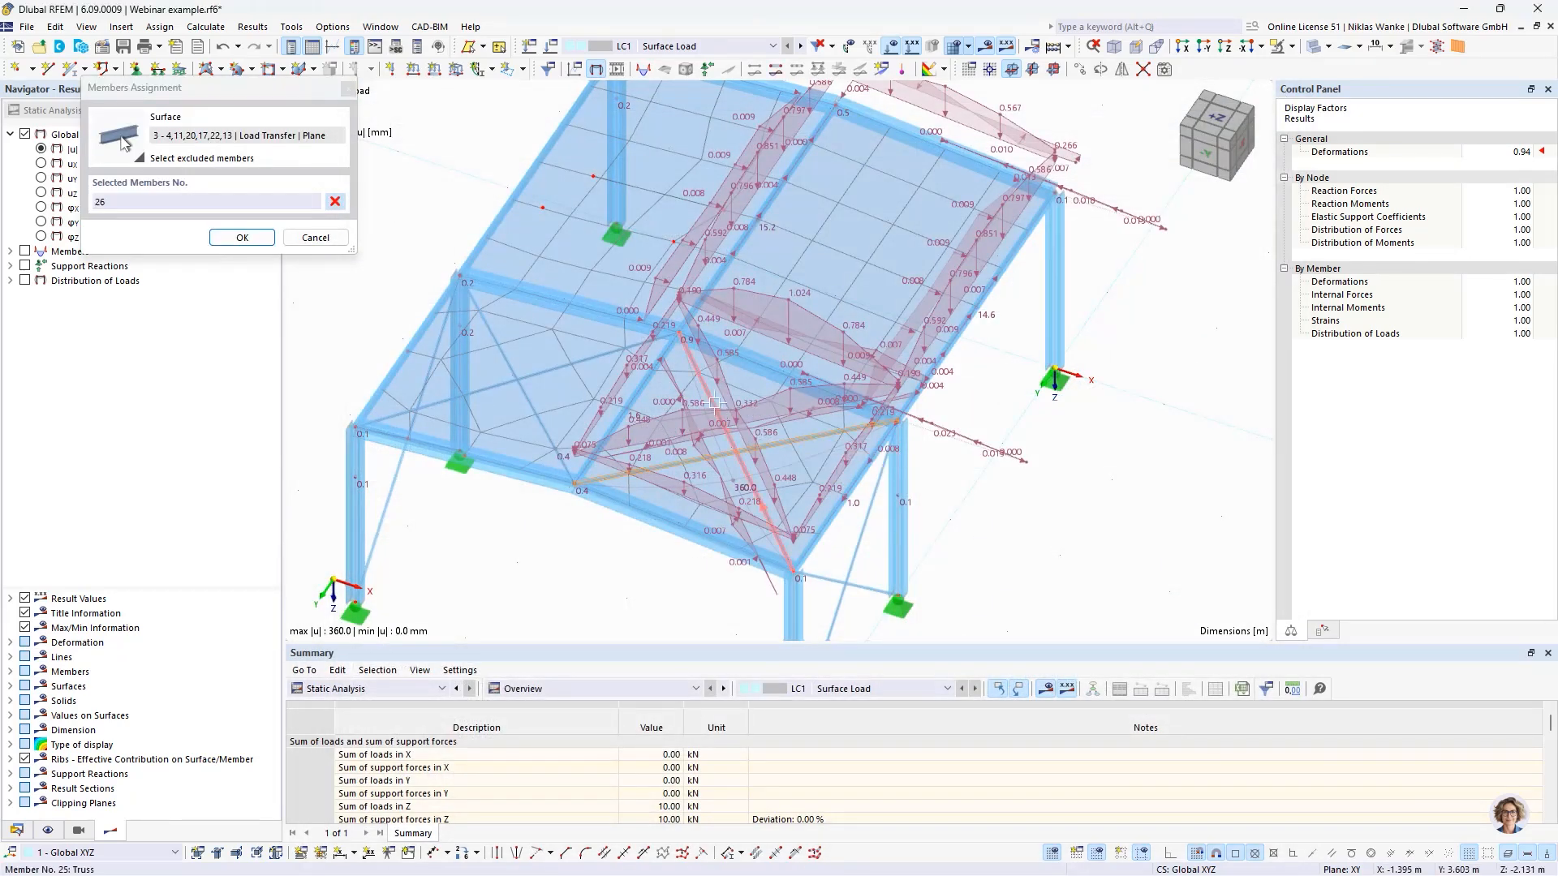
click(242, 237)
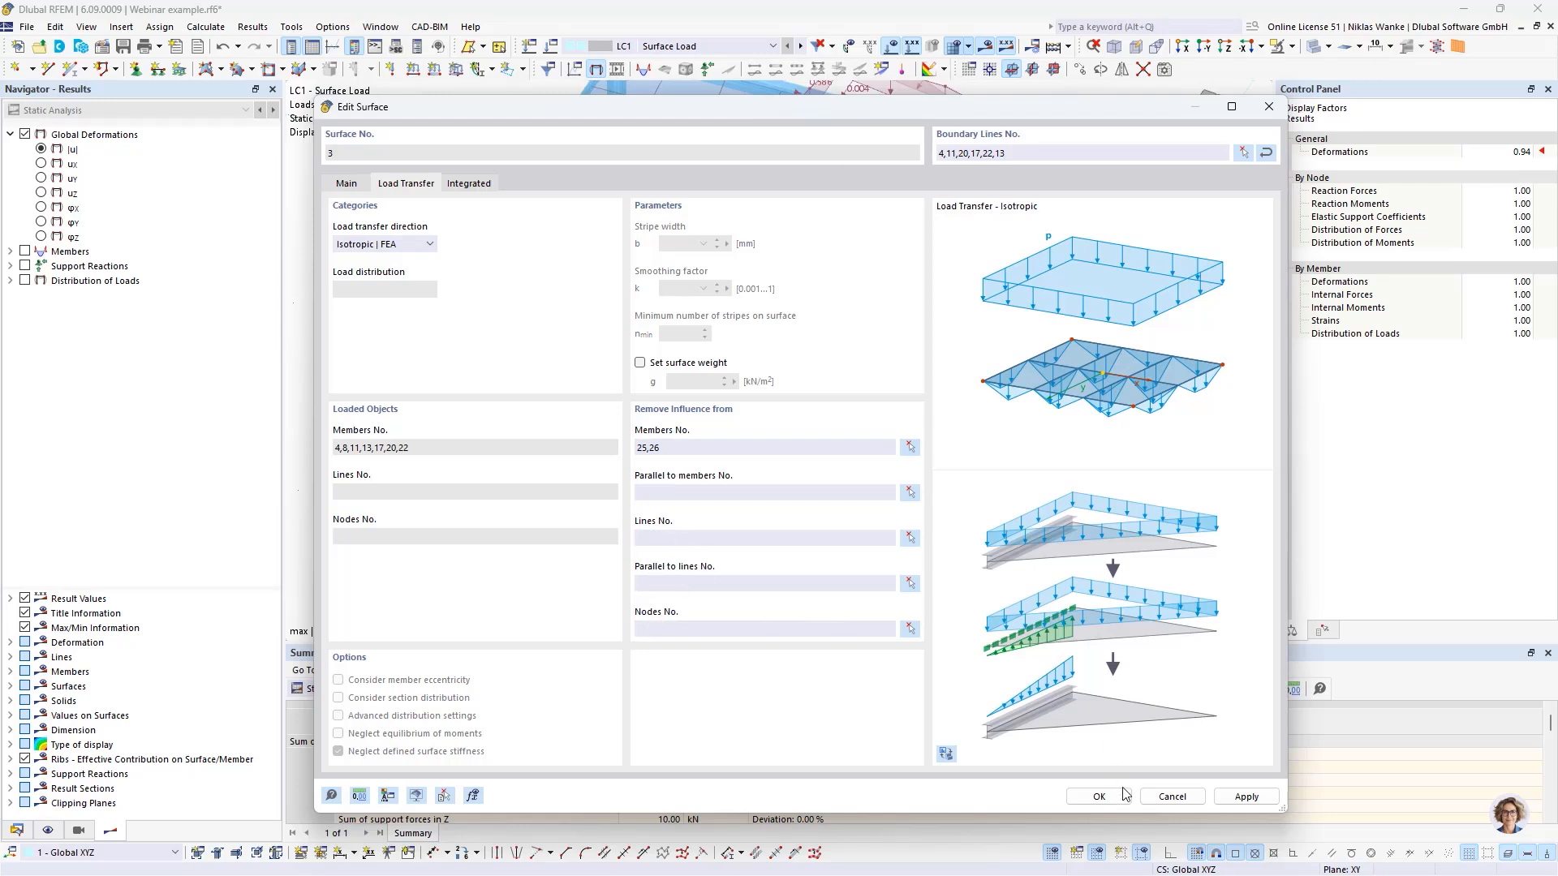
click(1098, 796)
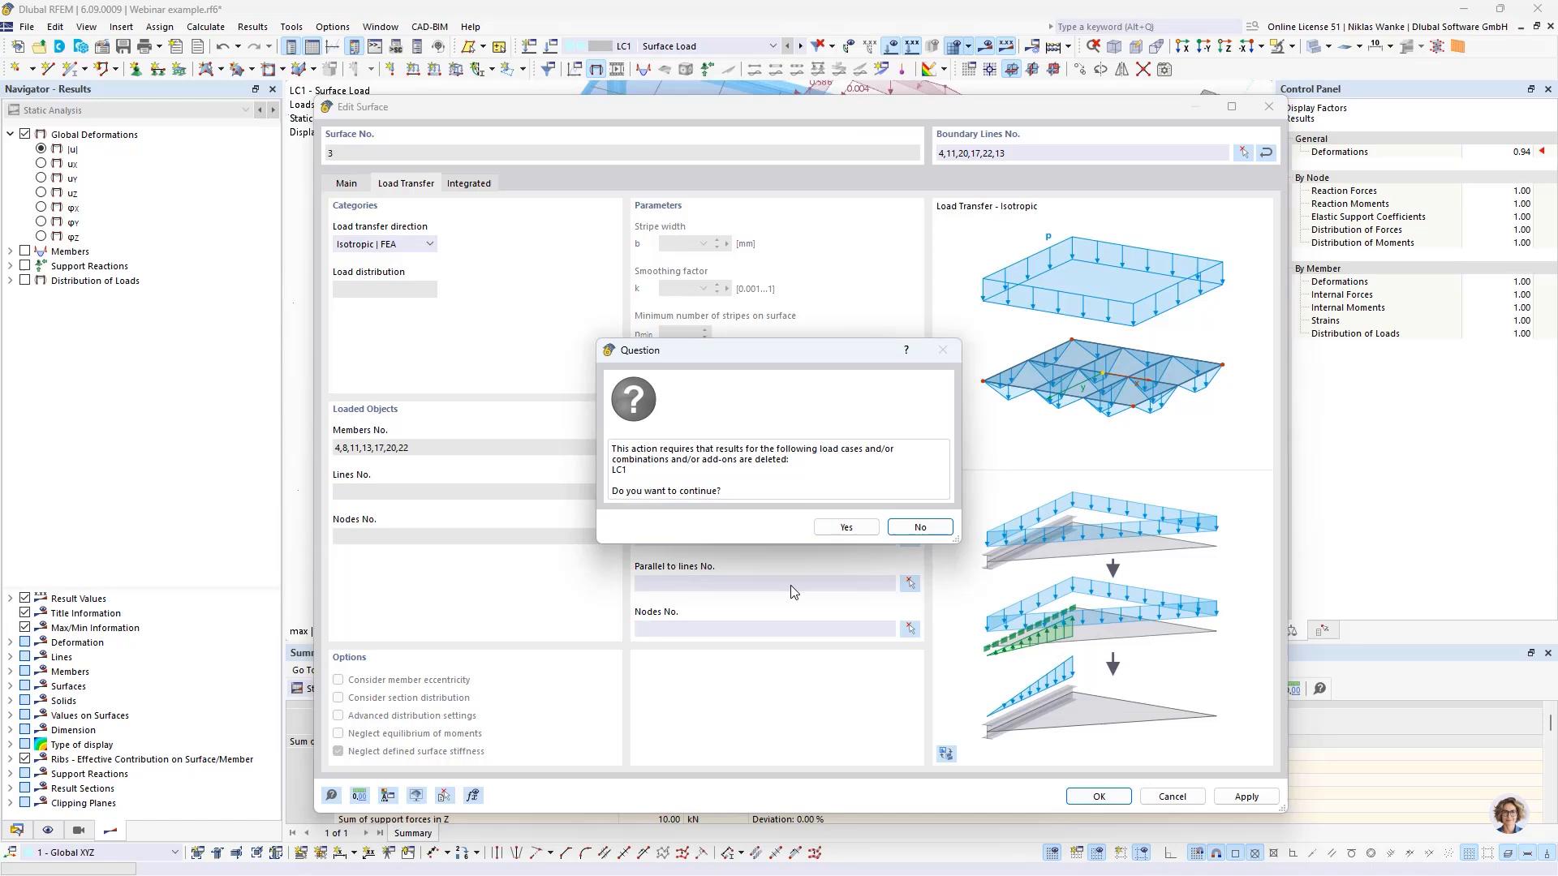
click(846, 527)
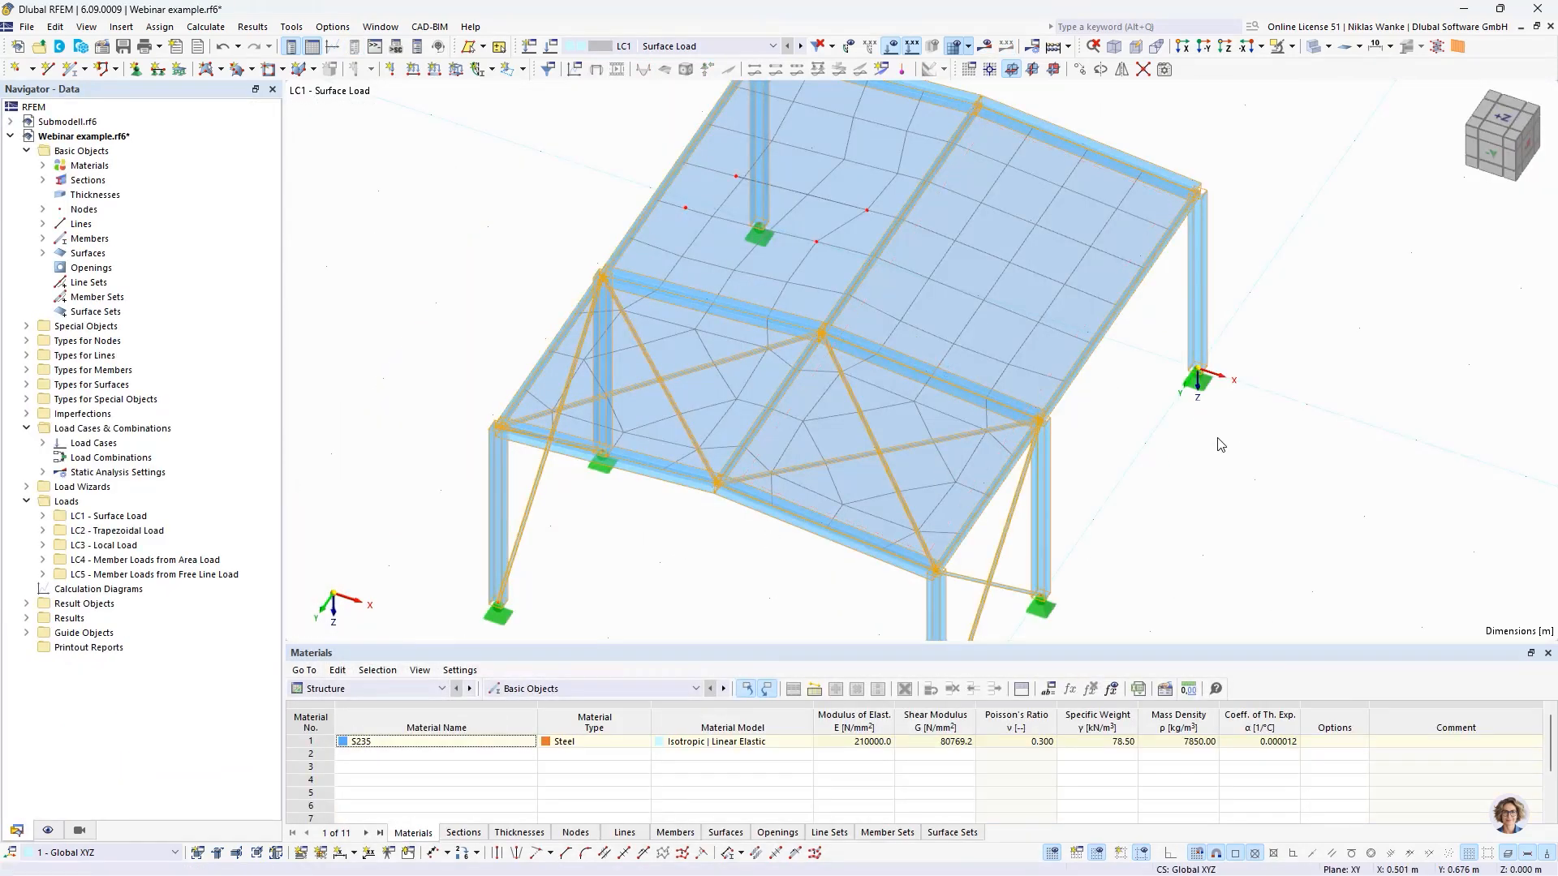
- Recalculate the LC1 results for the frame and hide the mesh on the roof surfaces
click(1218, 438)
click(985, 47)
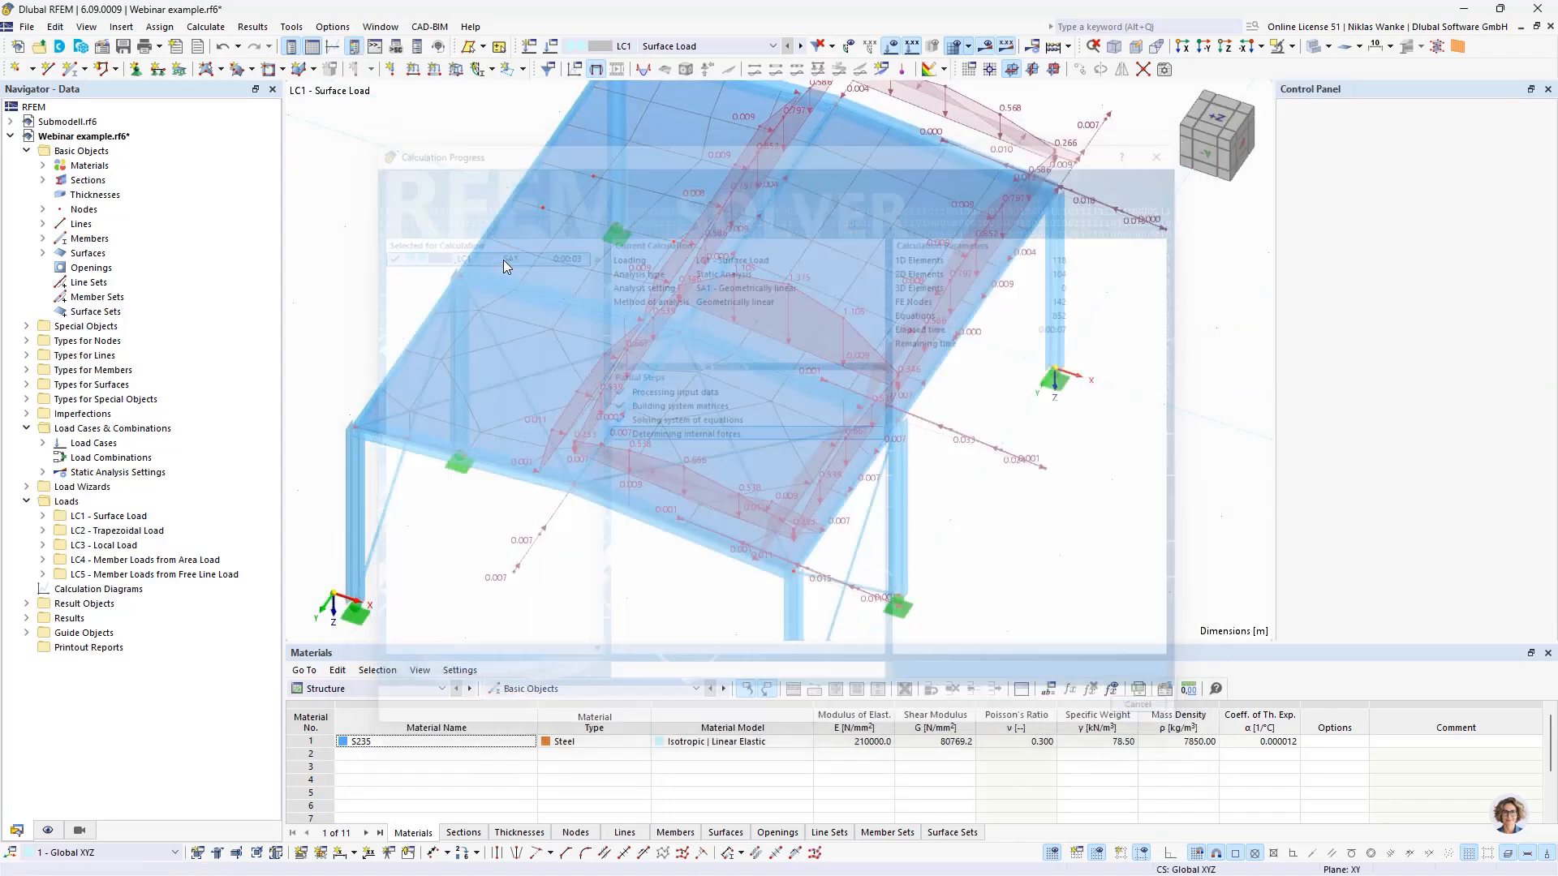
scroll(974, 517, down, 1)
ctrl+middle_drag(973, 522, 972, 508)
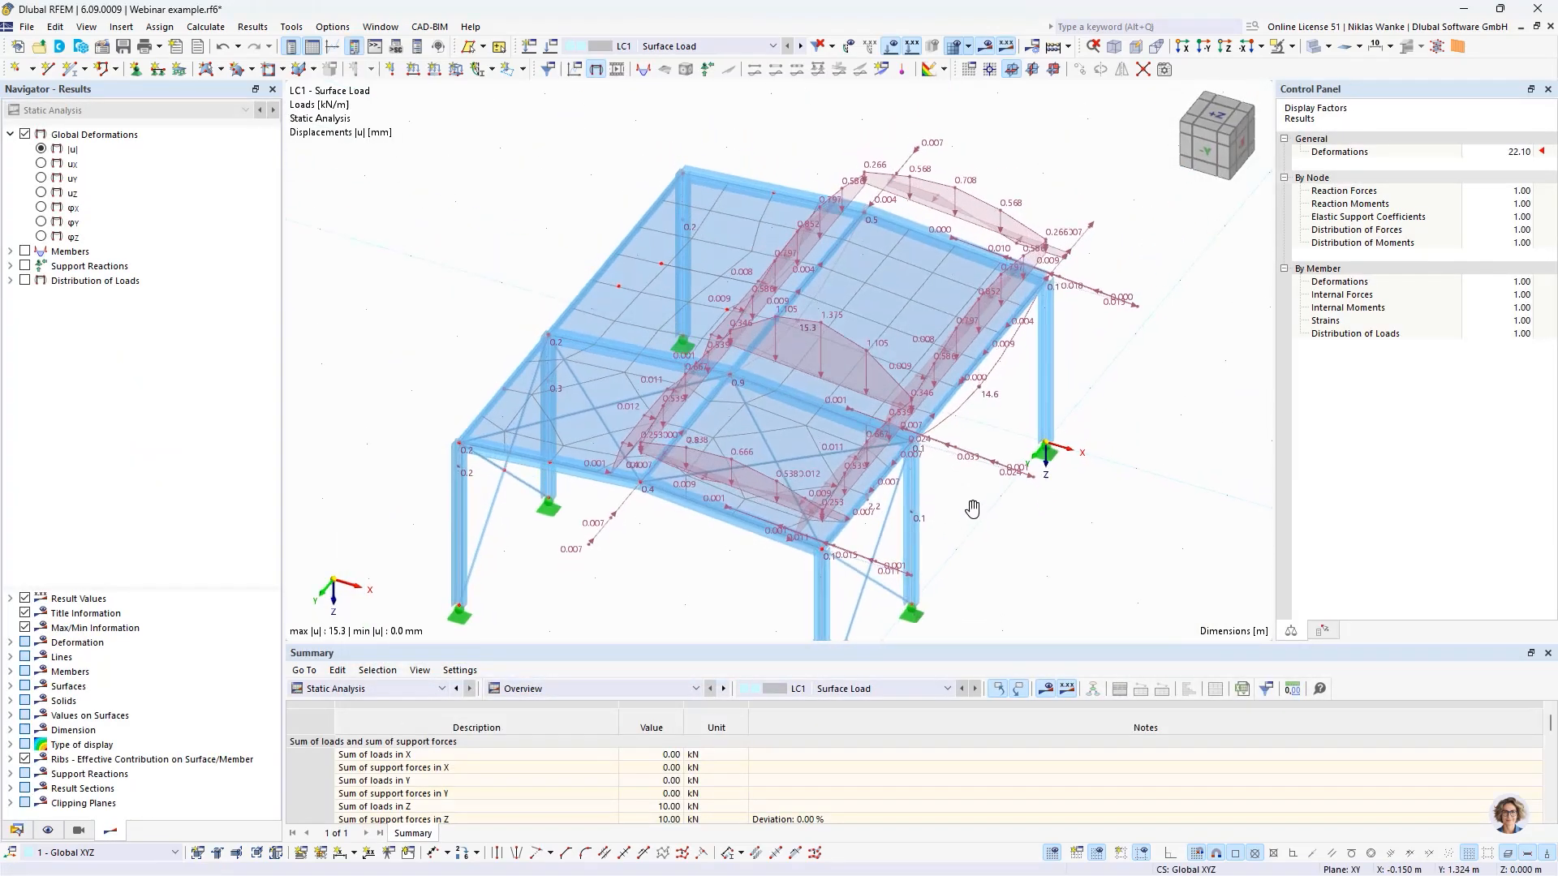
click(955, 47)
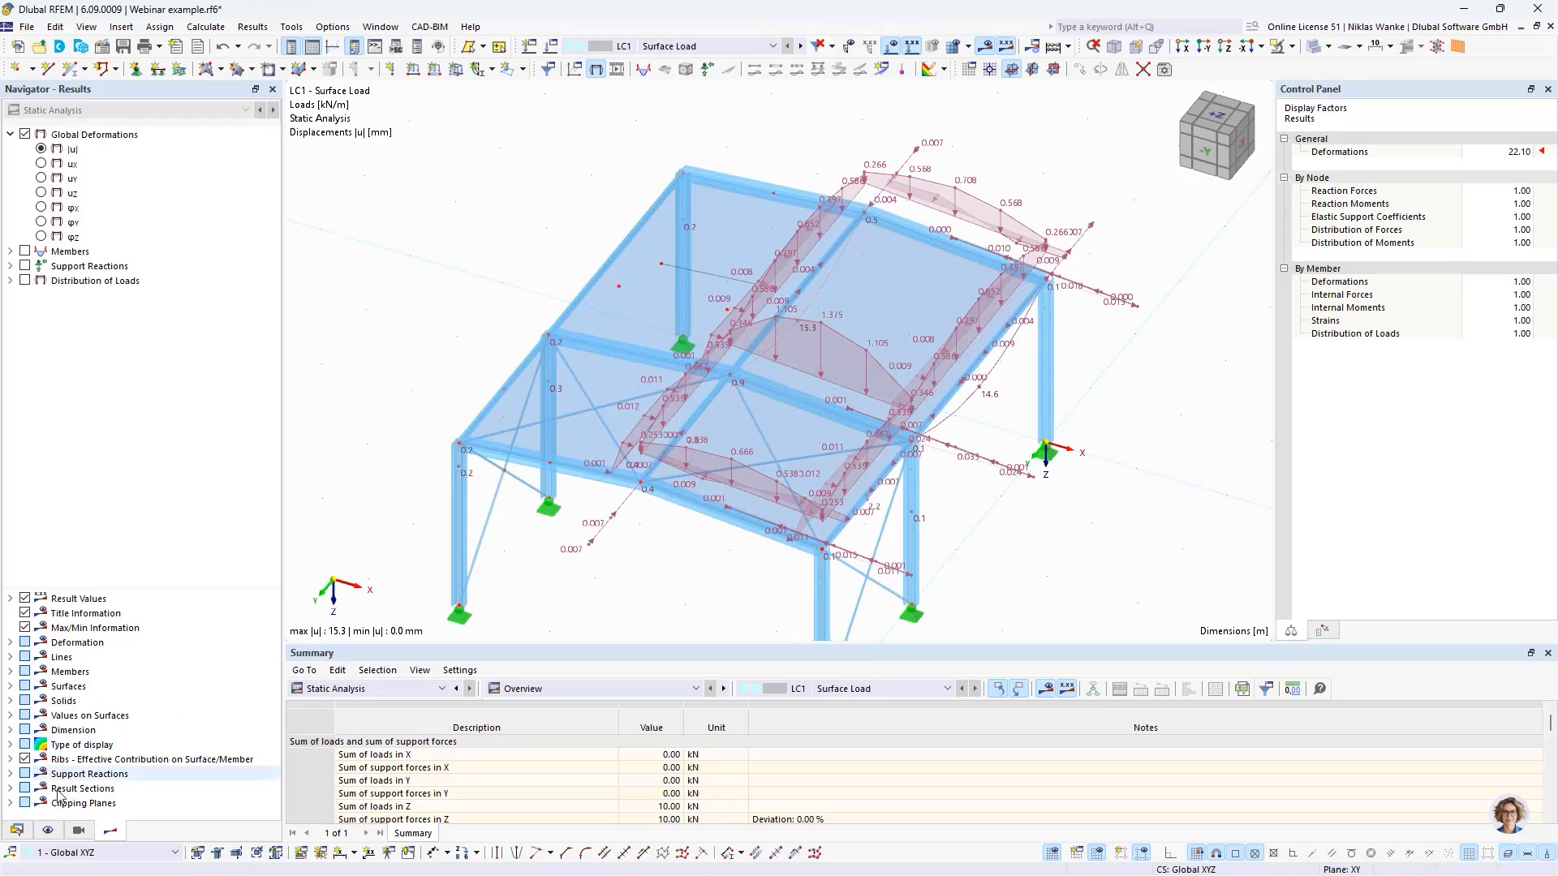
- Switch the display of loads from the distribution surface off and on again to compare them with the applied surface load
click(79, 830)
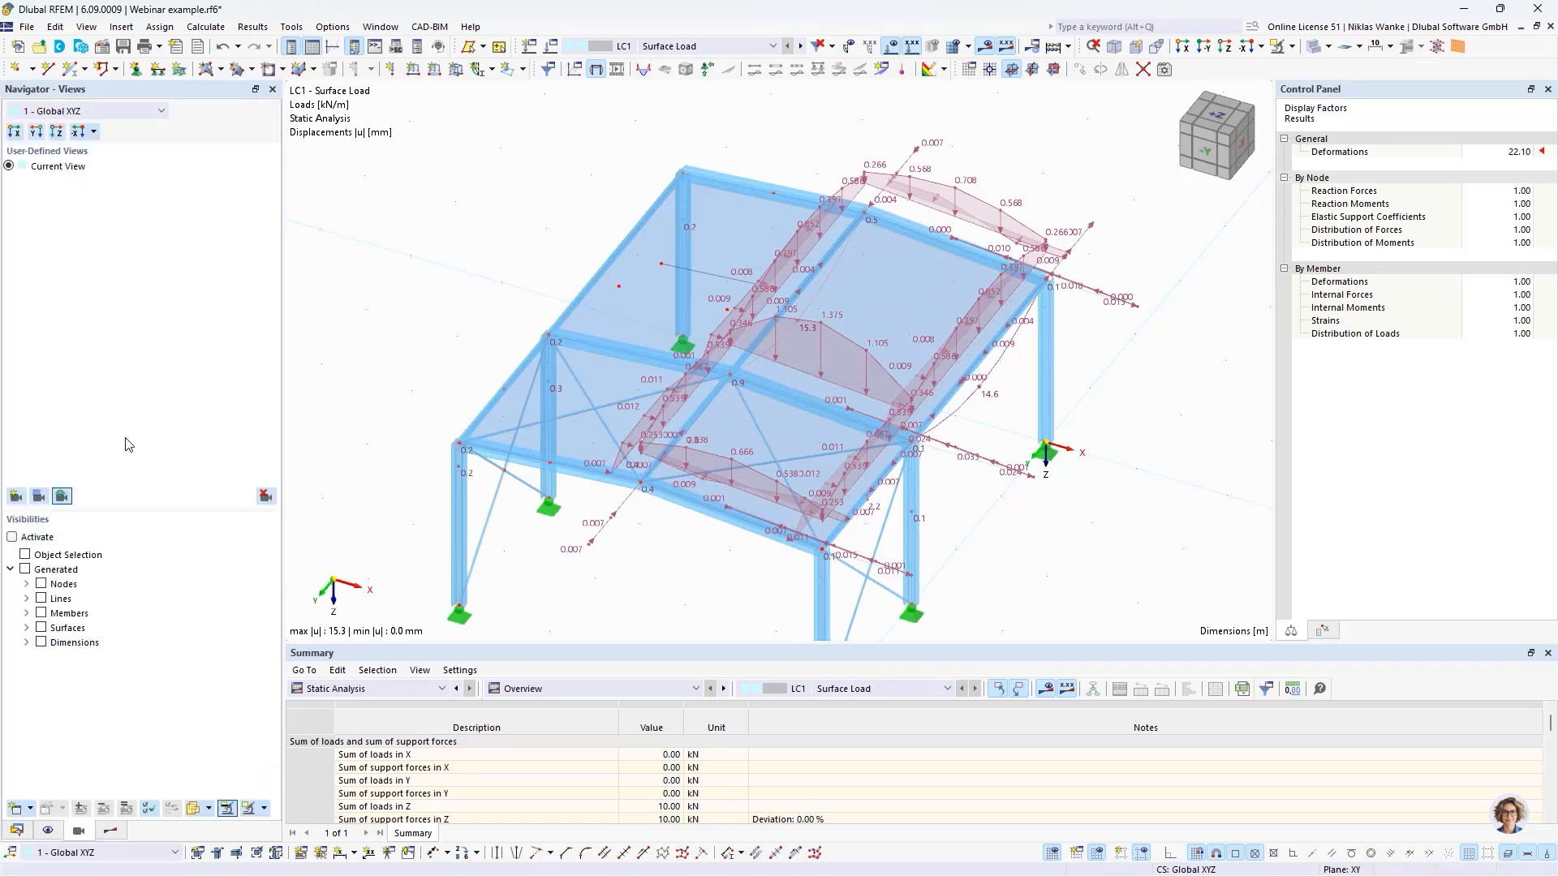
click(48, 831)
click(75, 312)
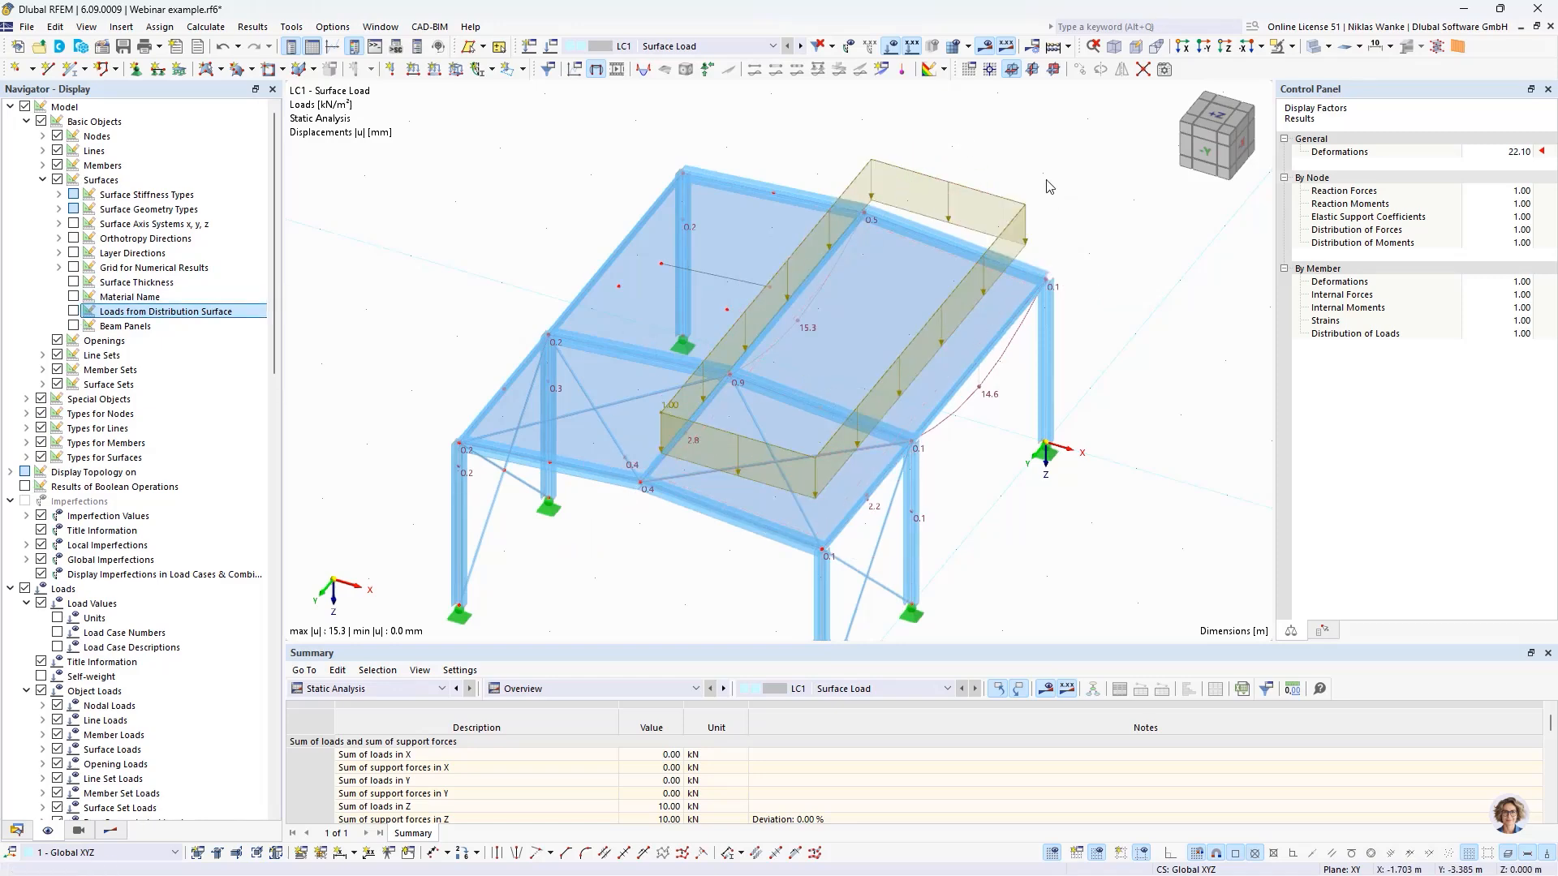
click(75, 311)
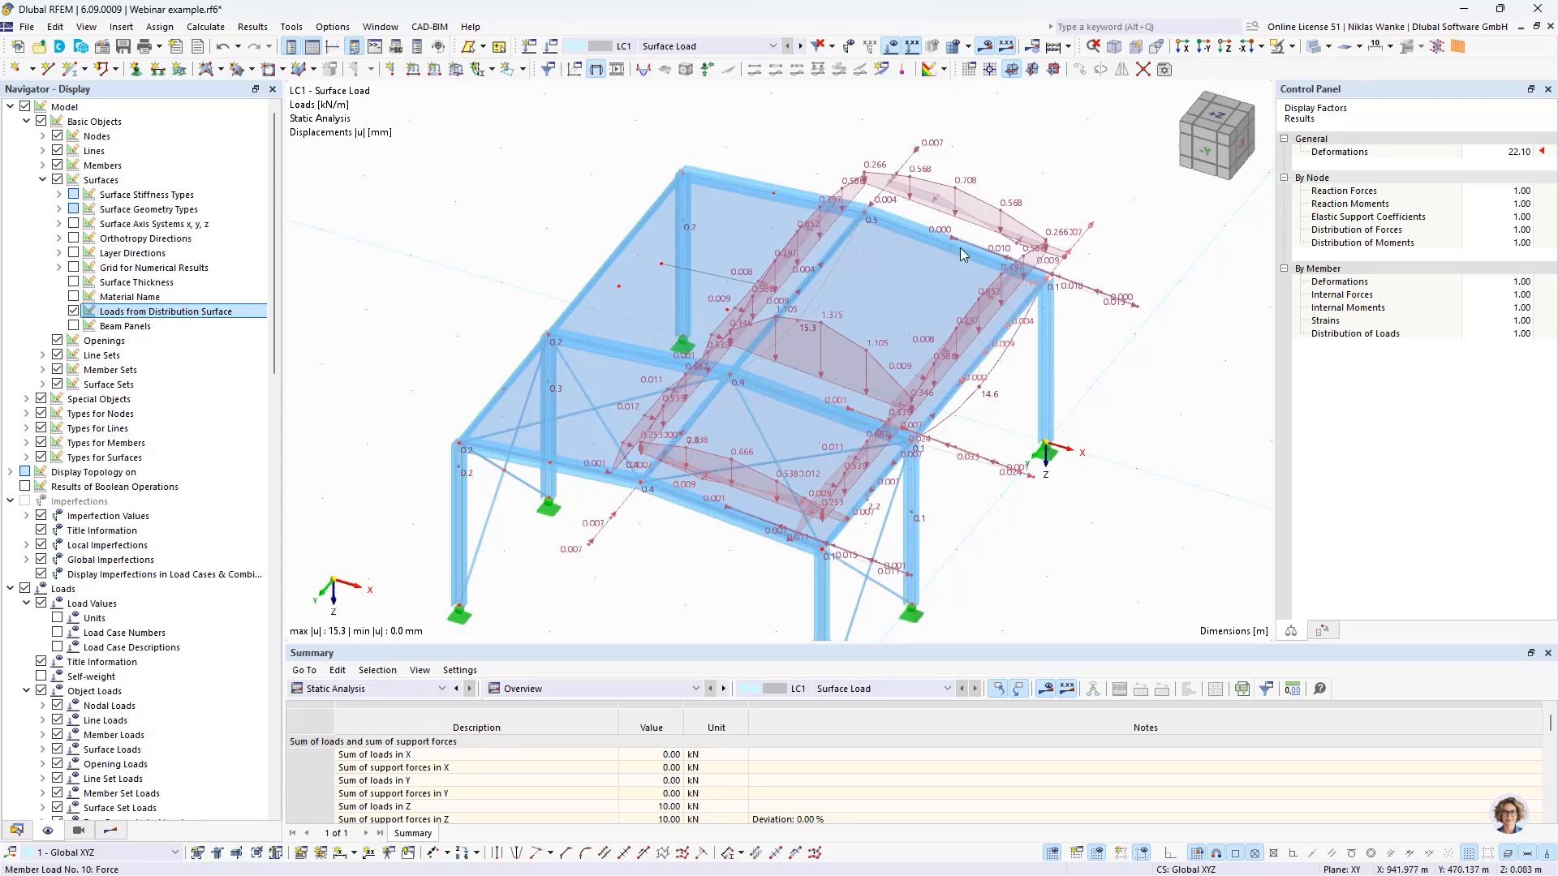
- Examine the distributed member loads along the roof beams from several angles, including the components acting in the horizontal direction
middle_drag(889, 299, 831, 364)
ctrl+middle_drag(831, 364, 923, 204)
scroll(840, 278, down, 1)
scroll(849, 301, up, 2)
ctrl+middle_drag(923, 205, 905, 264)
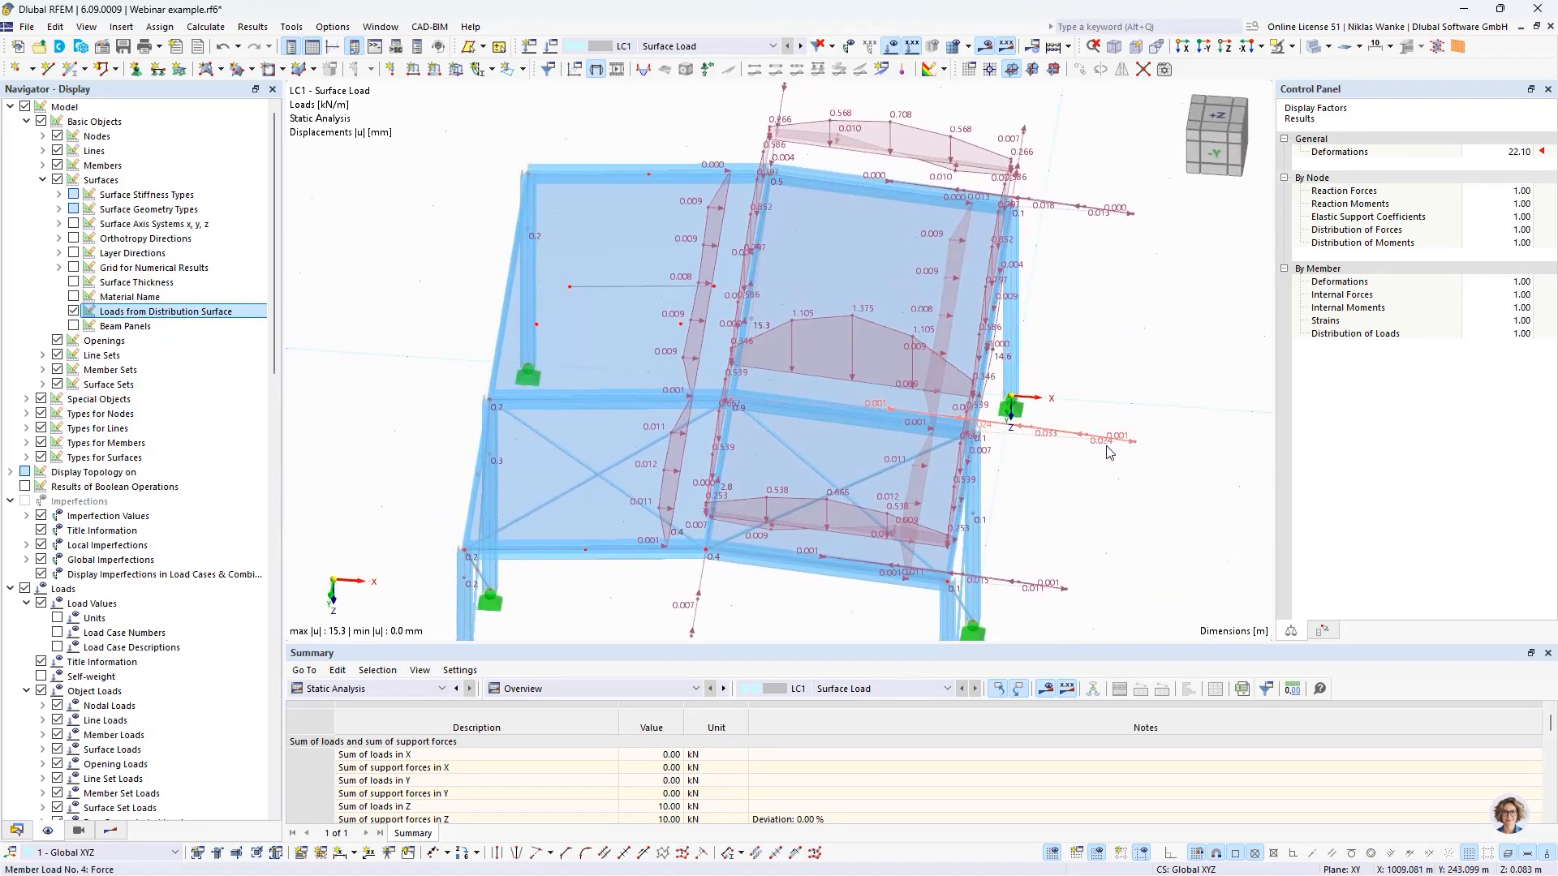
scroll(1109, 452, up, 3)
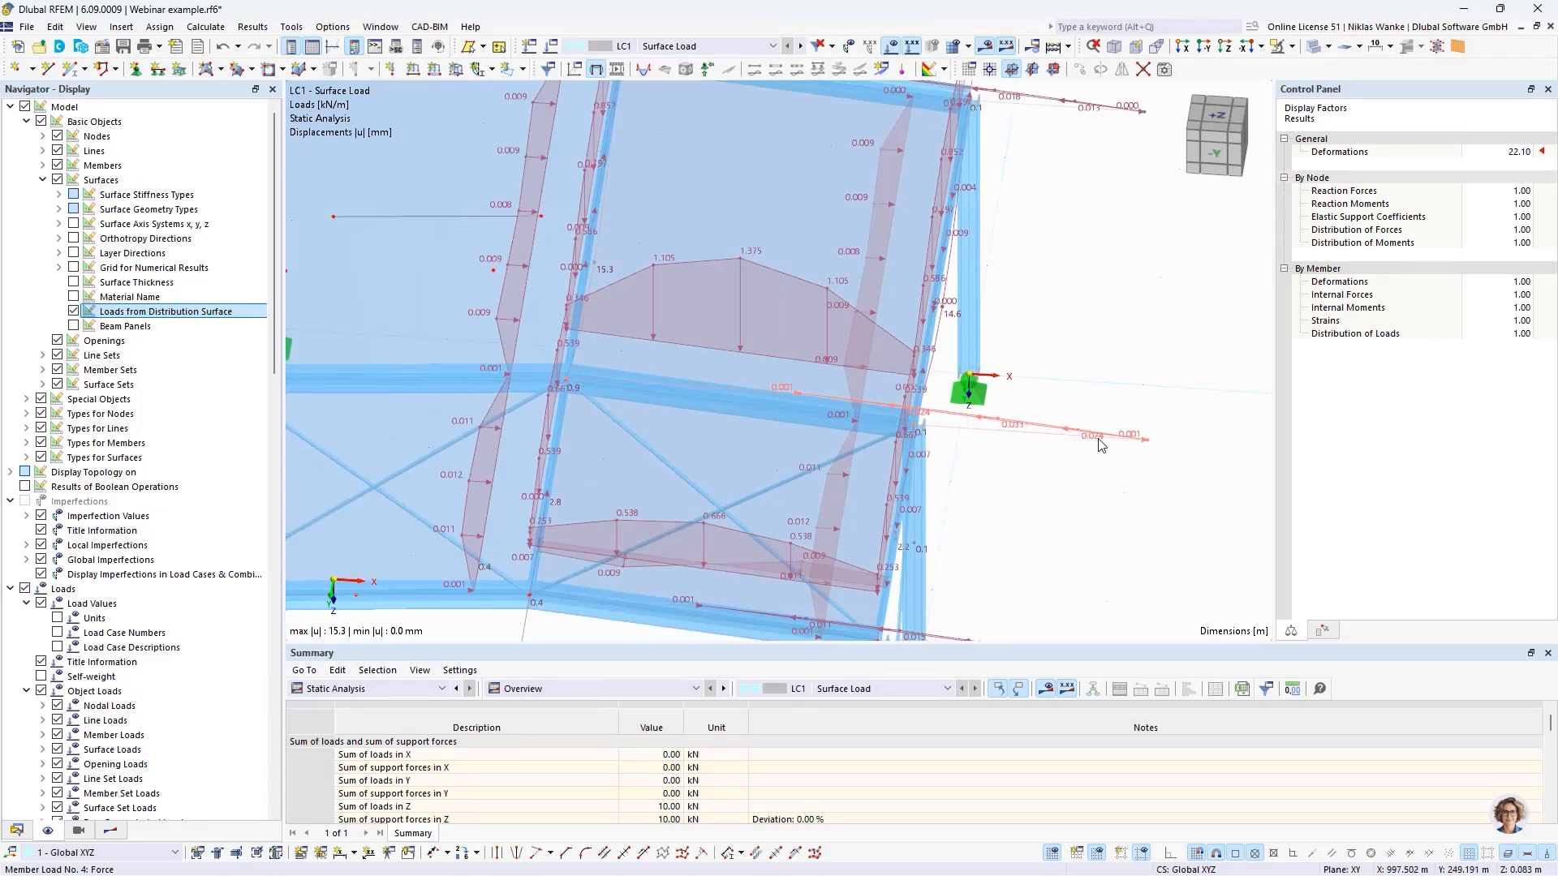
scroll(1086, 444, down, 1)
mouse_move(1085, 444)
middle_down()
mouse_move(1063, 456)
mouse_move(1064, 438)
mouse_move(1109, 438)
middle_up()
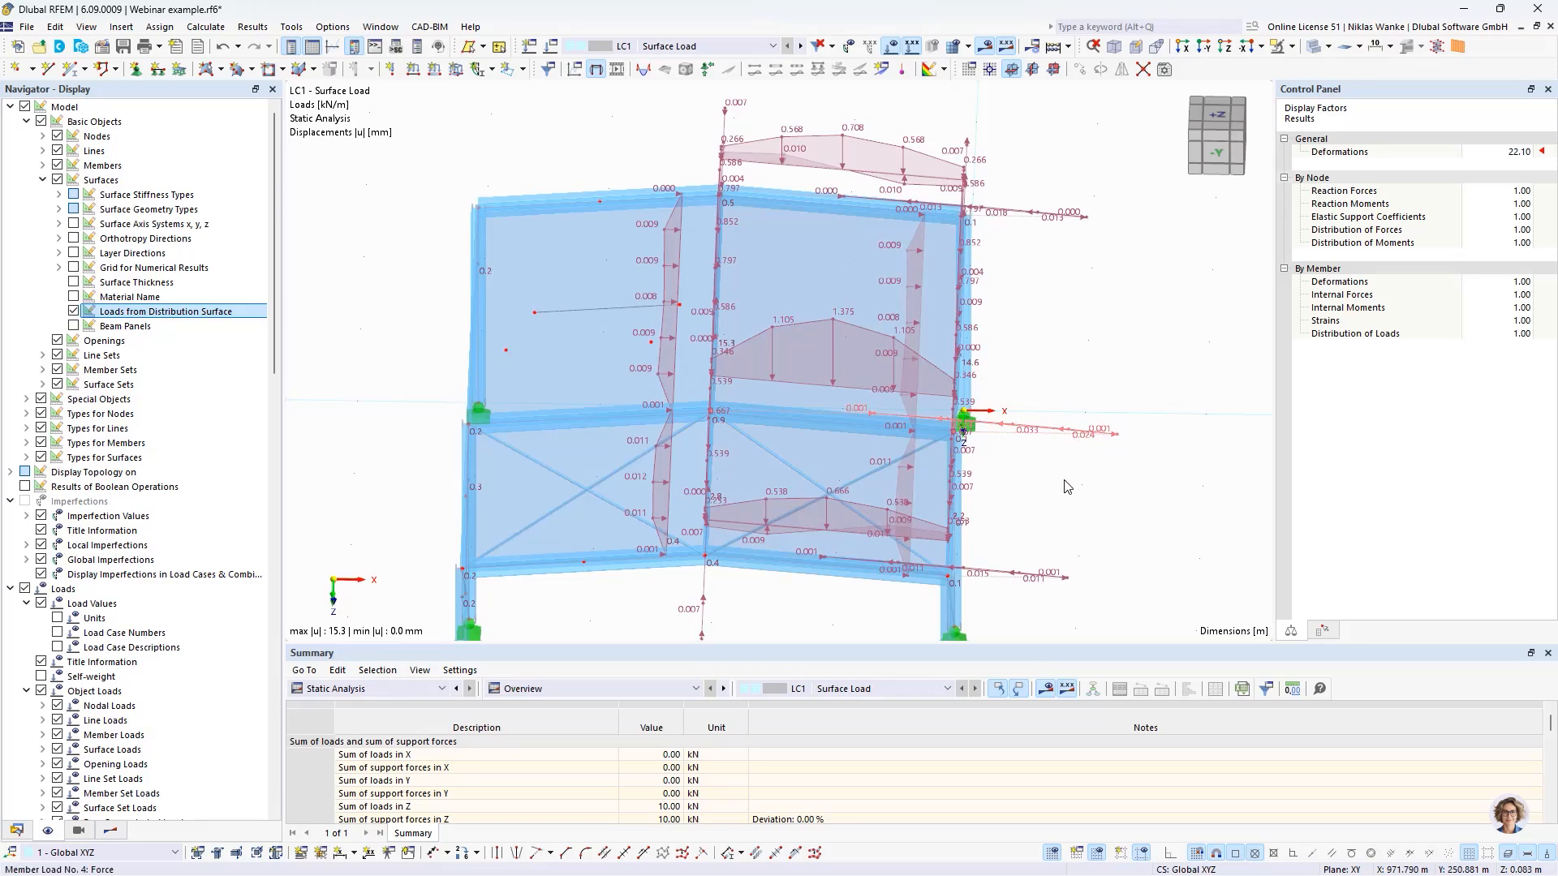
ctrl+middle_drag(984, 476, 919, 475)
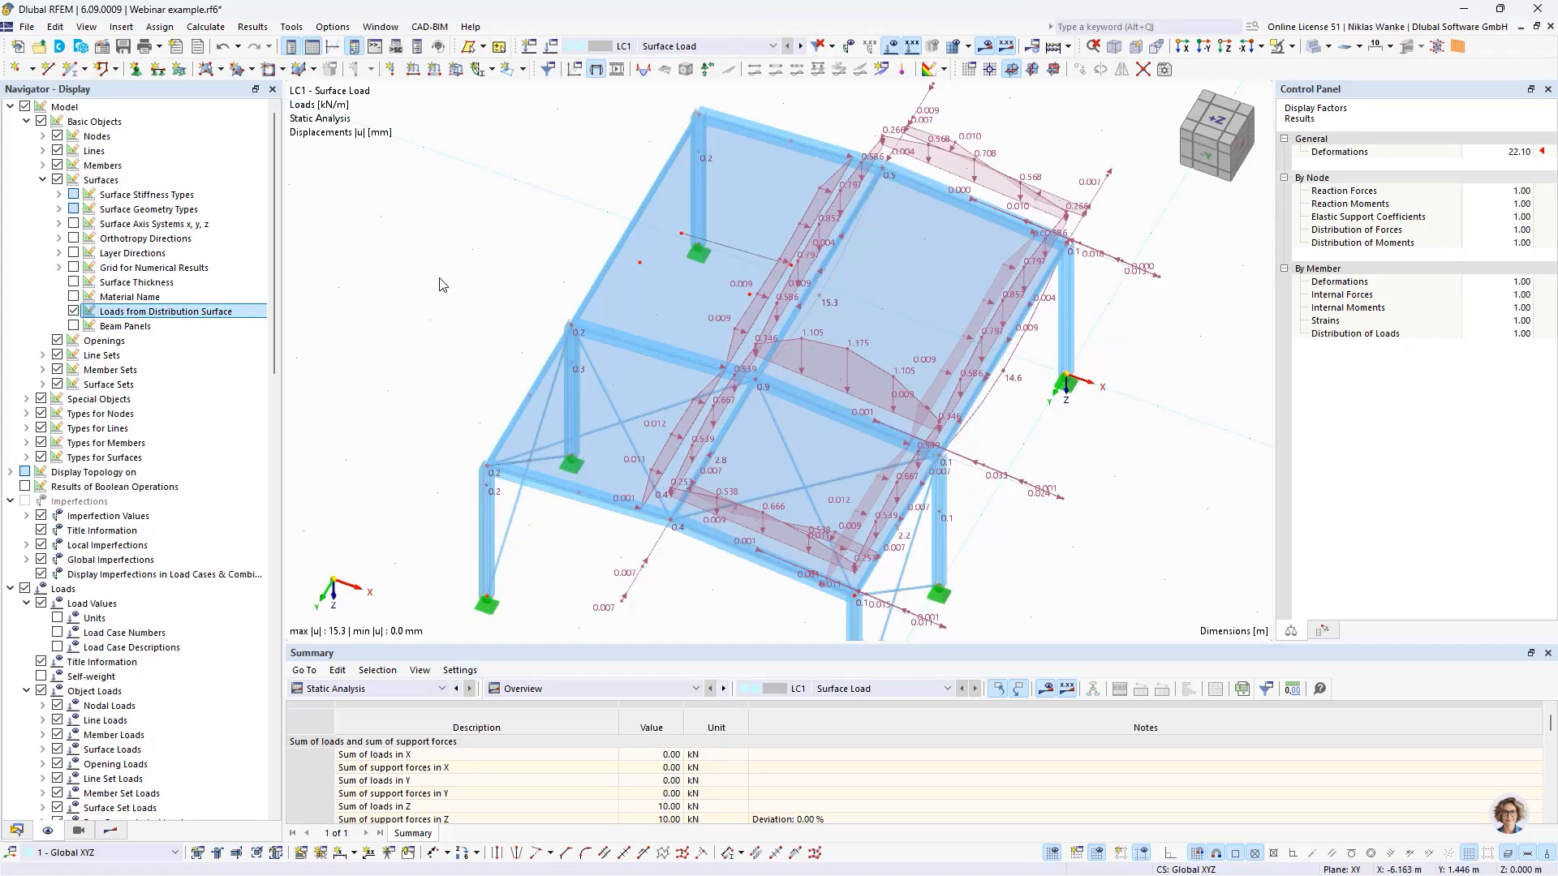
- Switch to the Submodell.rf6 model and examine its inclined surface, line supports and applied surface load
click(17, 830)
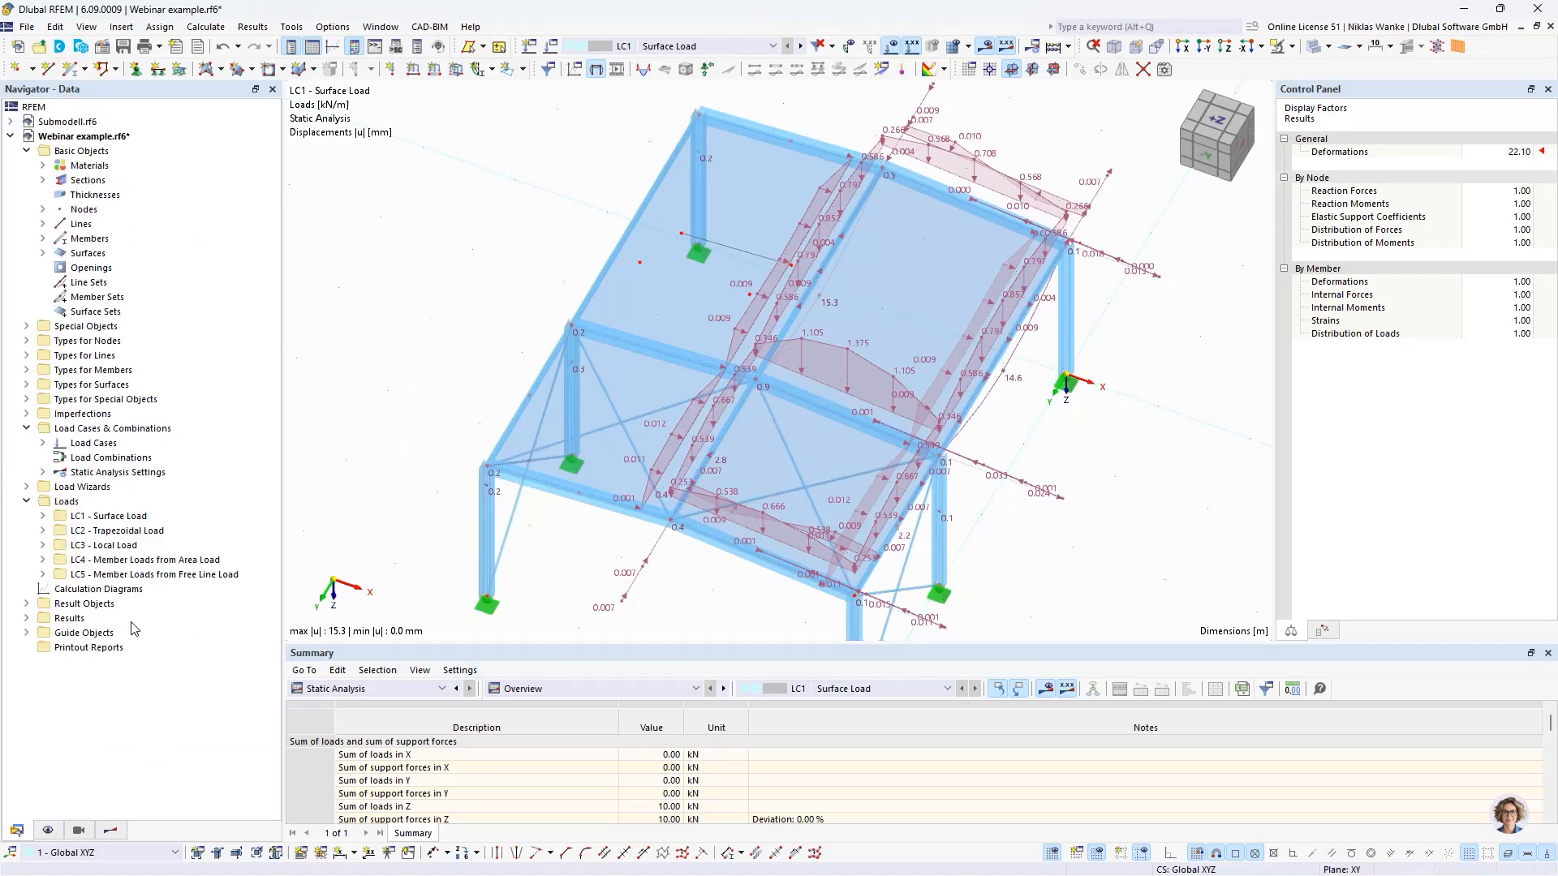
click(69, 123)
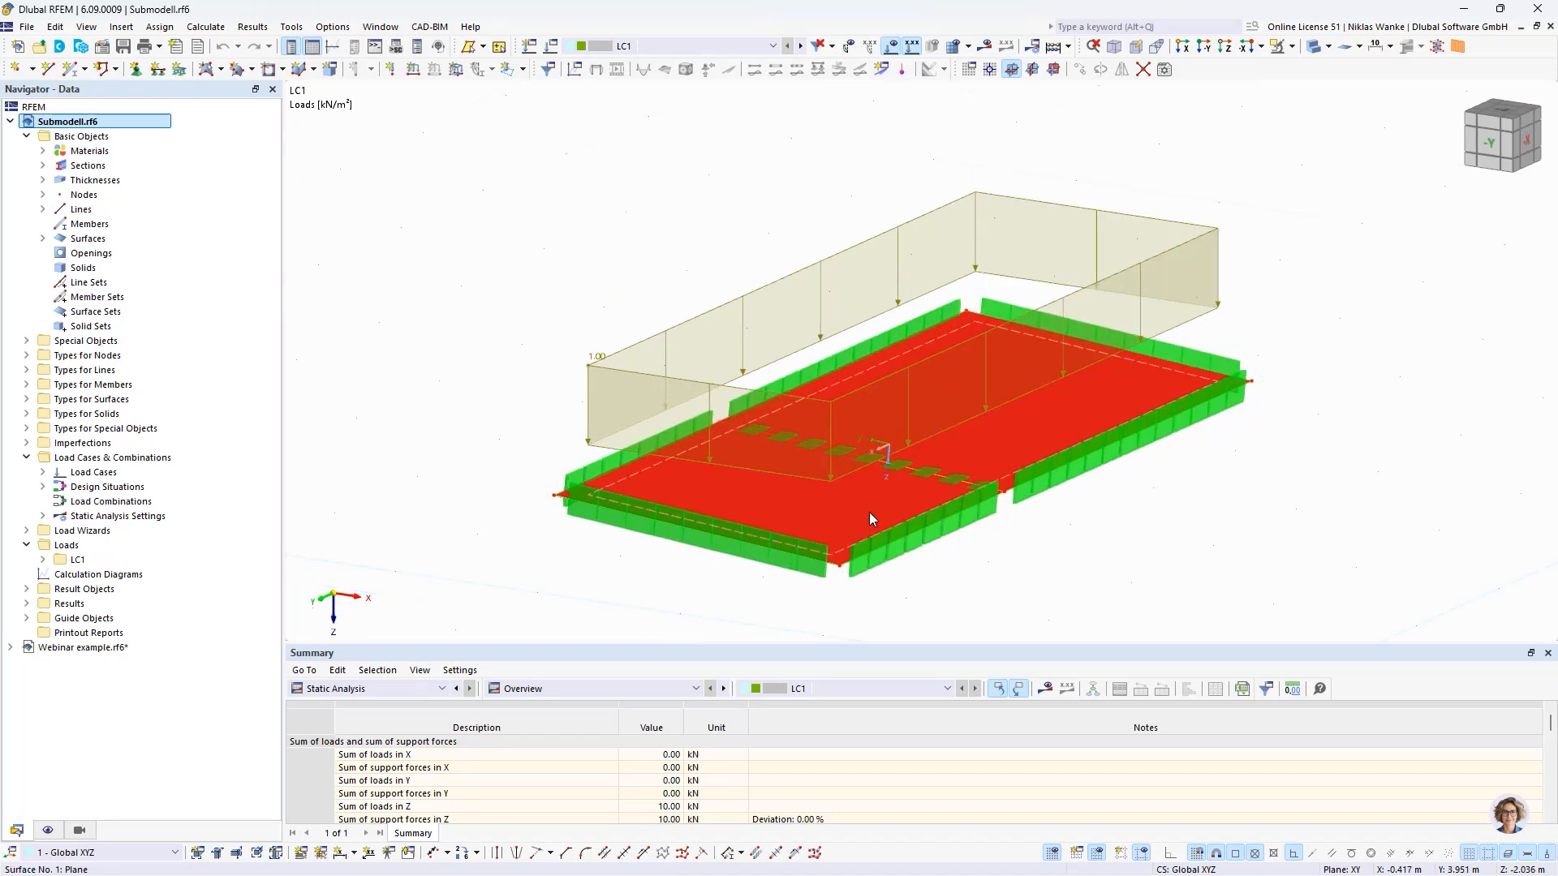
scroll(810, 506, down, 2)
middle_drag(751, 529, 699, 490)
scroll(699, 490, down, 1)
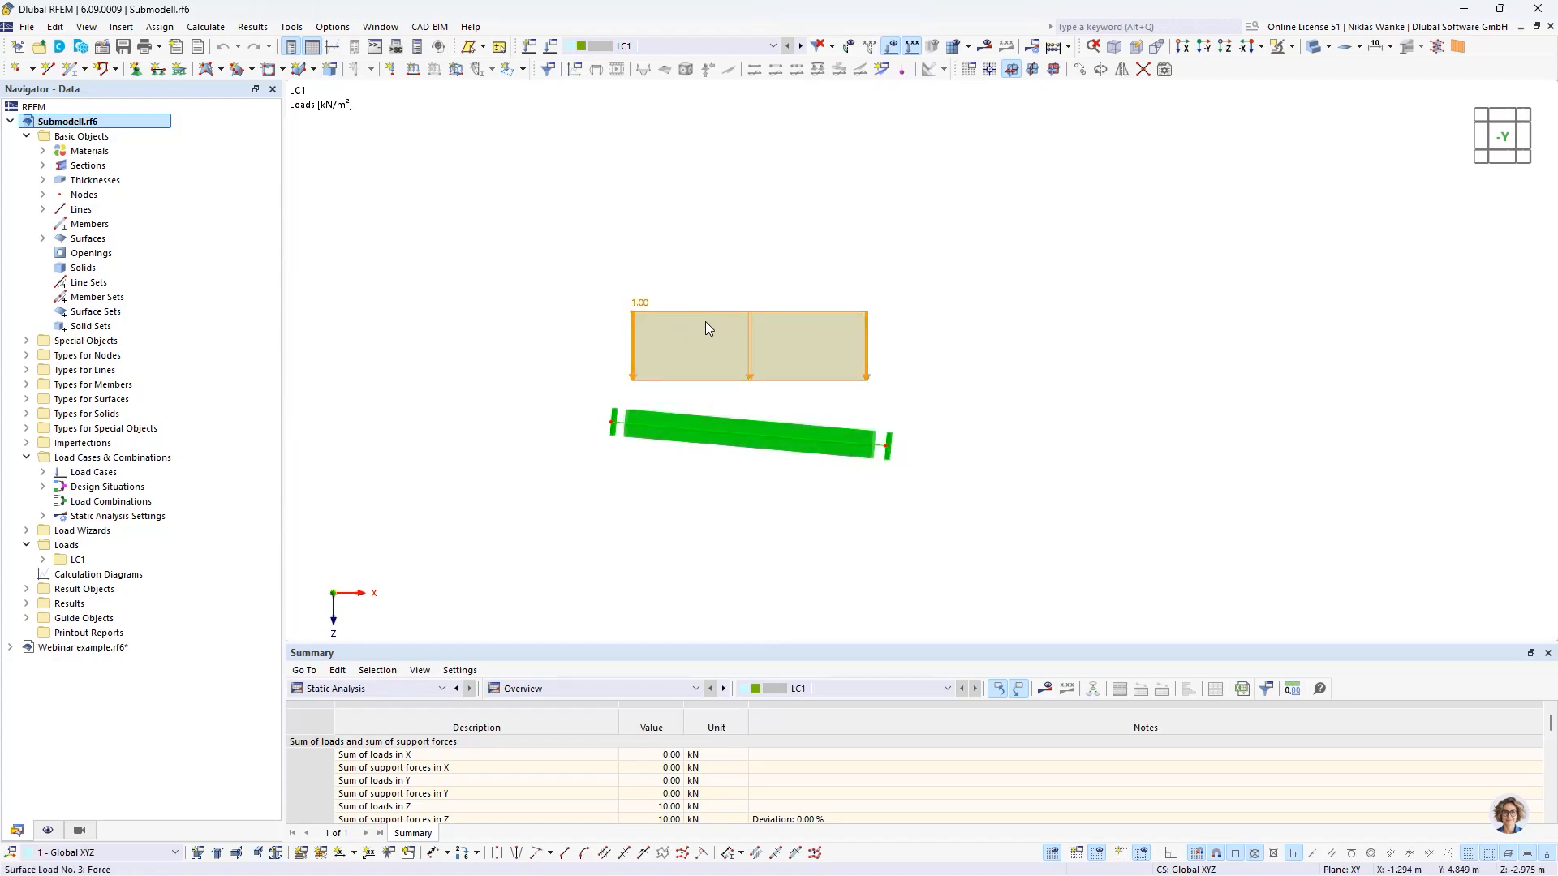
ctrl+middle_drag(947, 414, 869, 411)
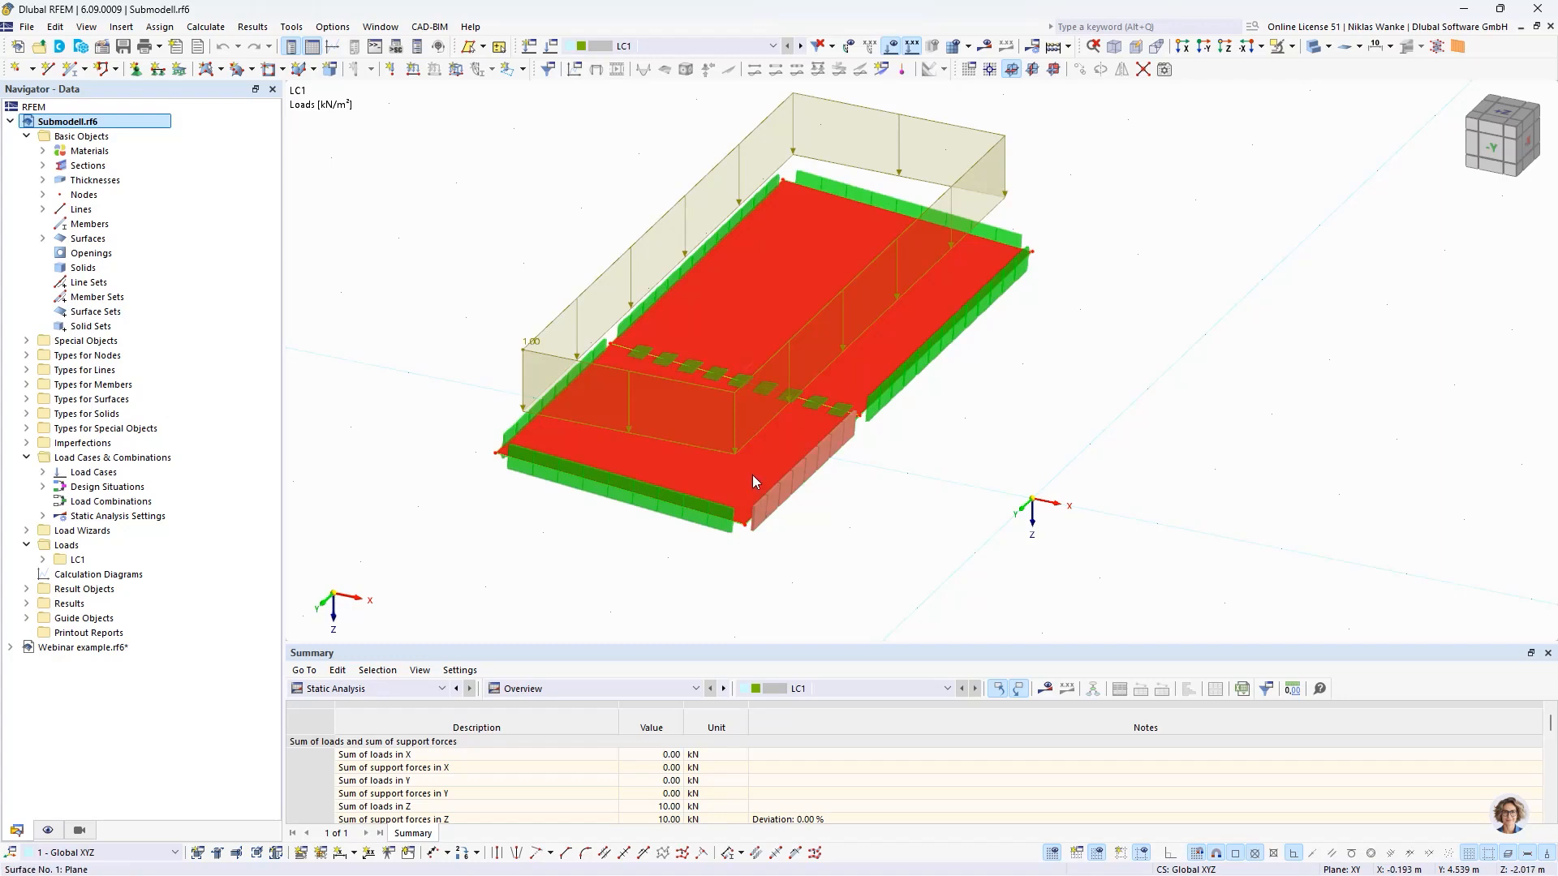
- Review the stiffness matrix elements of the submodel surface's thickness, and close the thickness and surface settings without changes
double_click(808, 264)
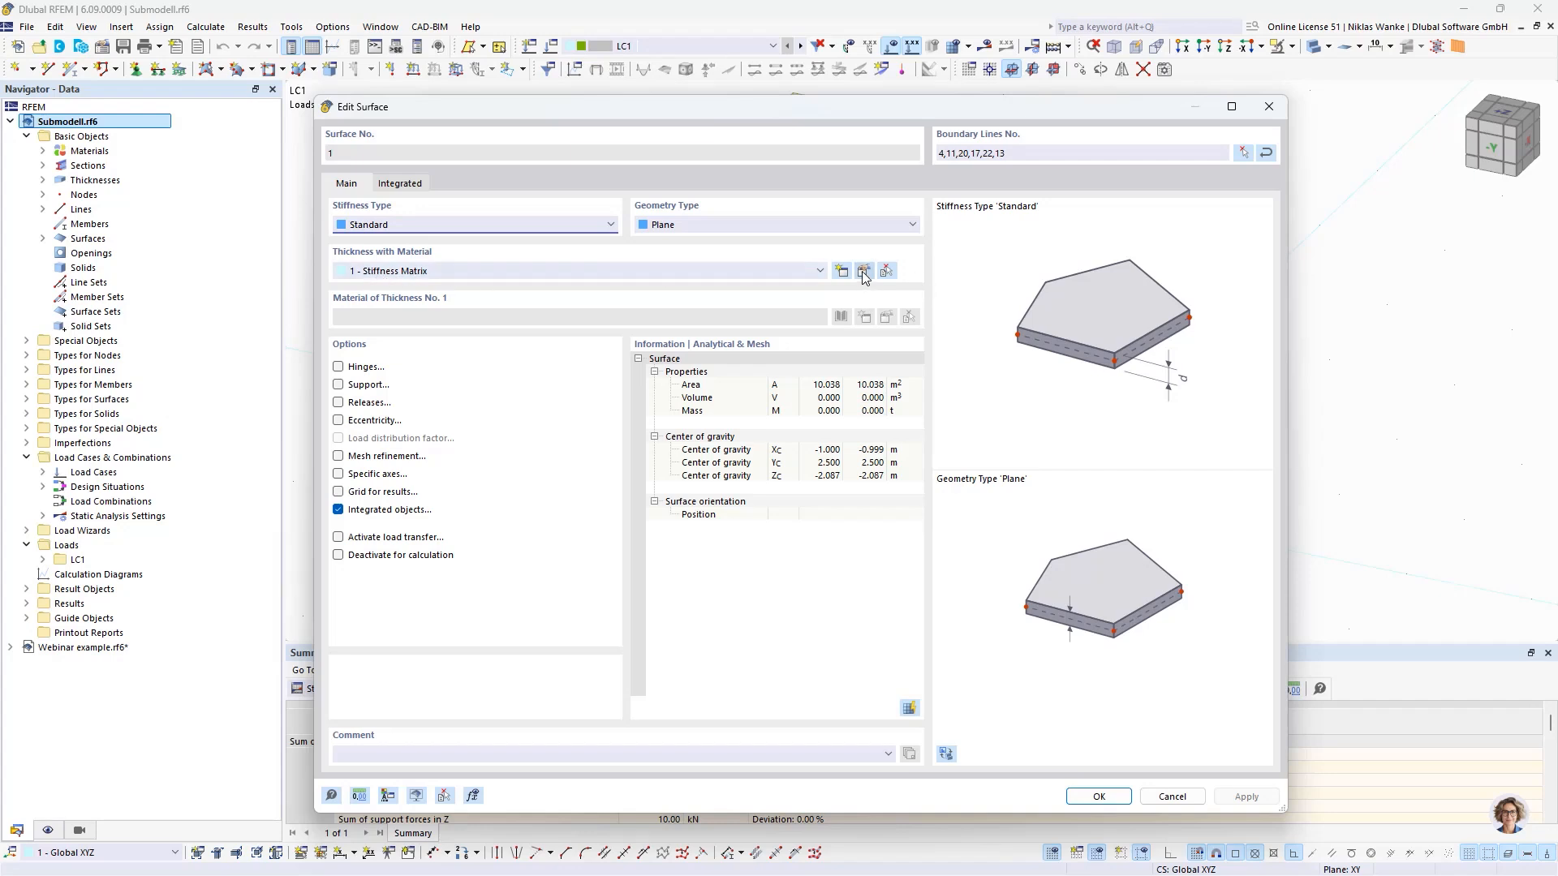
double_click(411, 272)
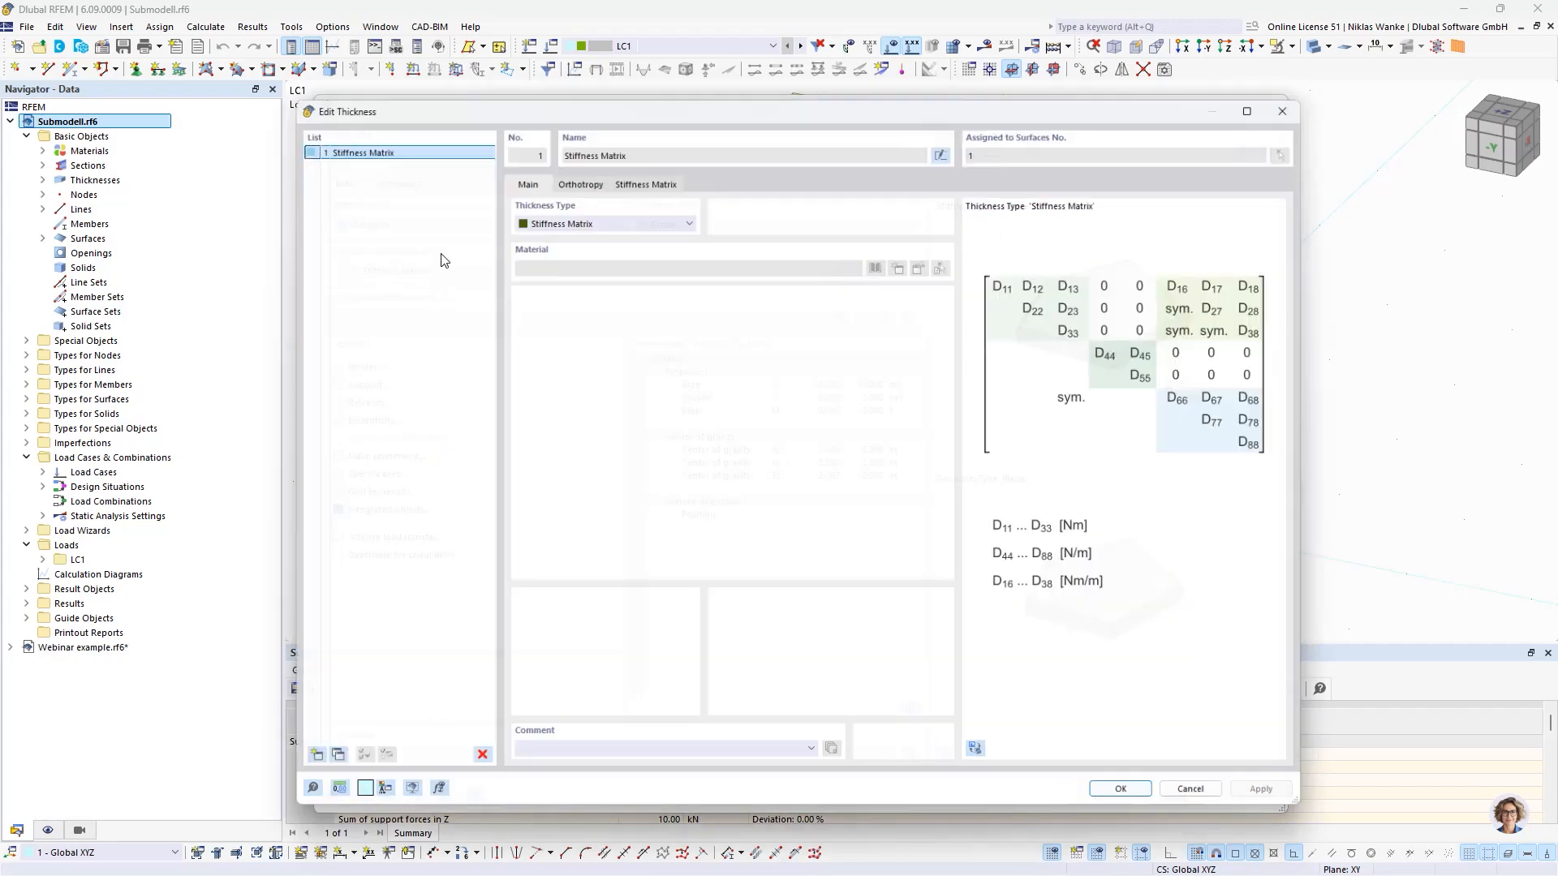
click(572, 172)
click(659, 173)
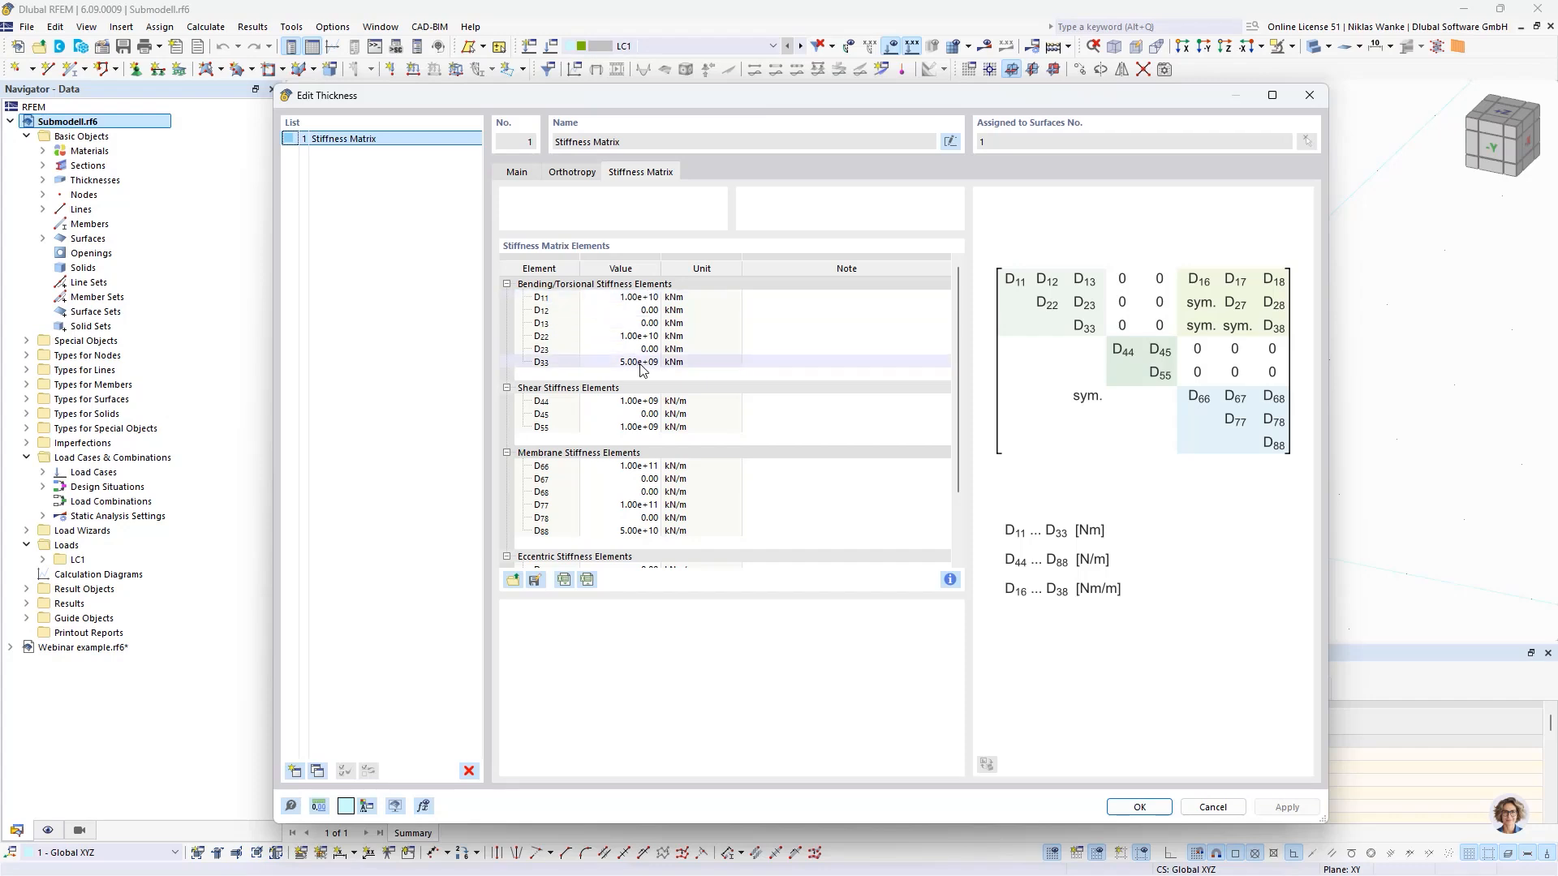
scroll(645, 375, down, 2)
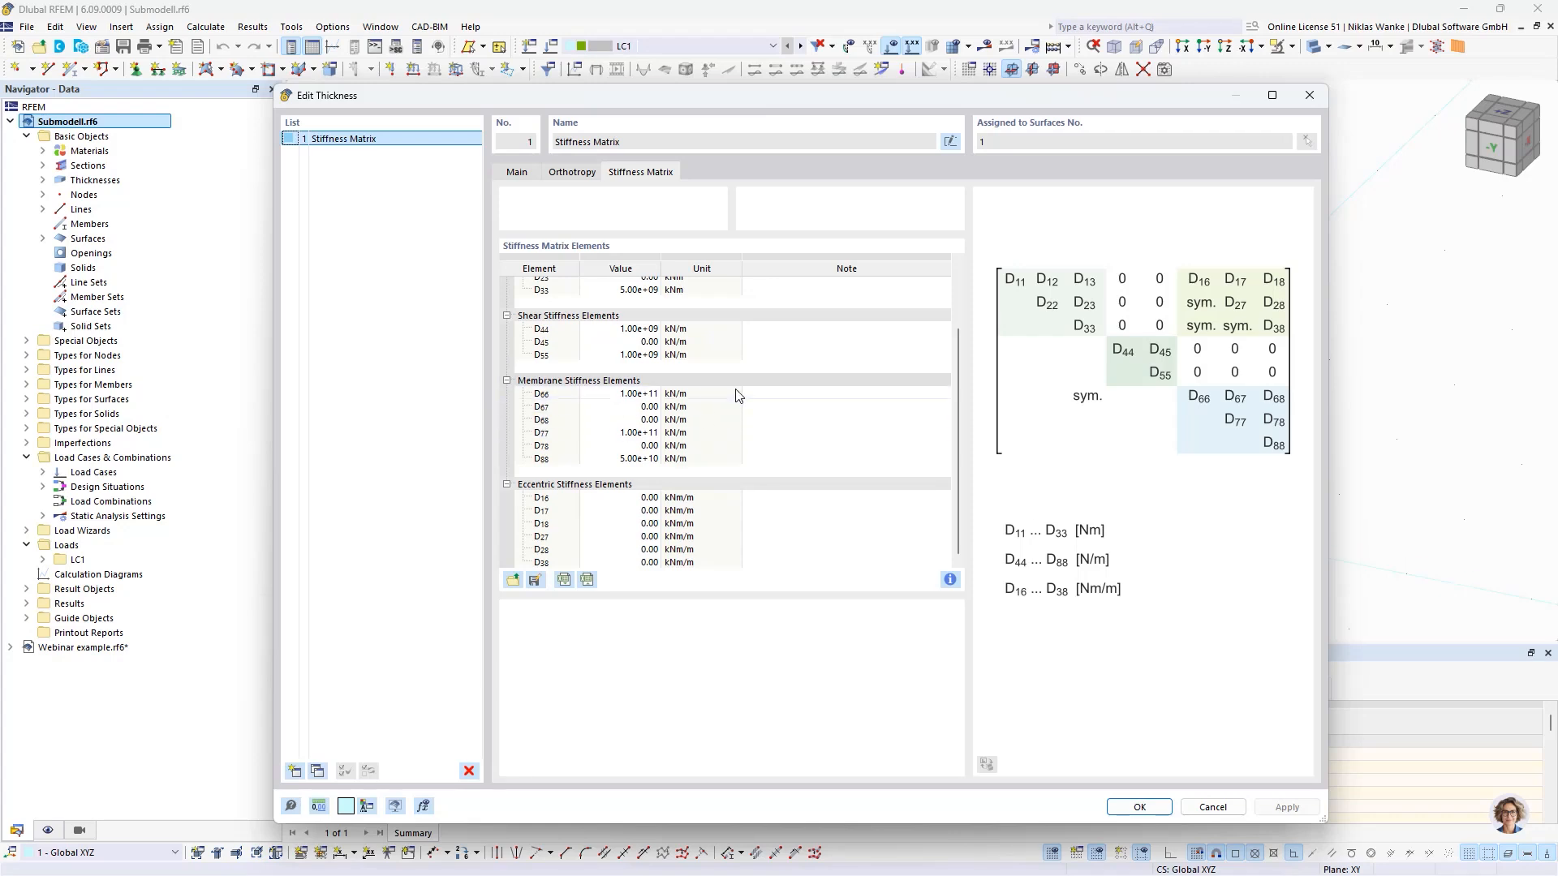
scroll(733, 391, up, 2)
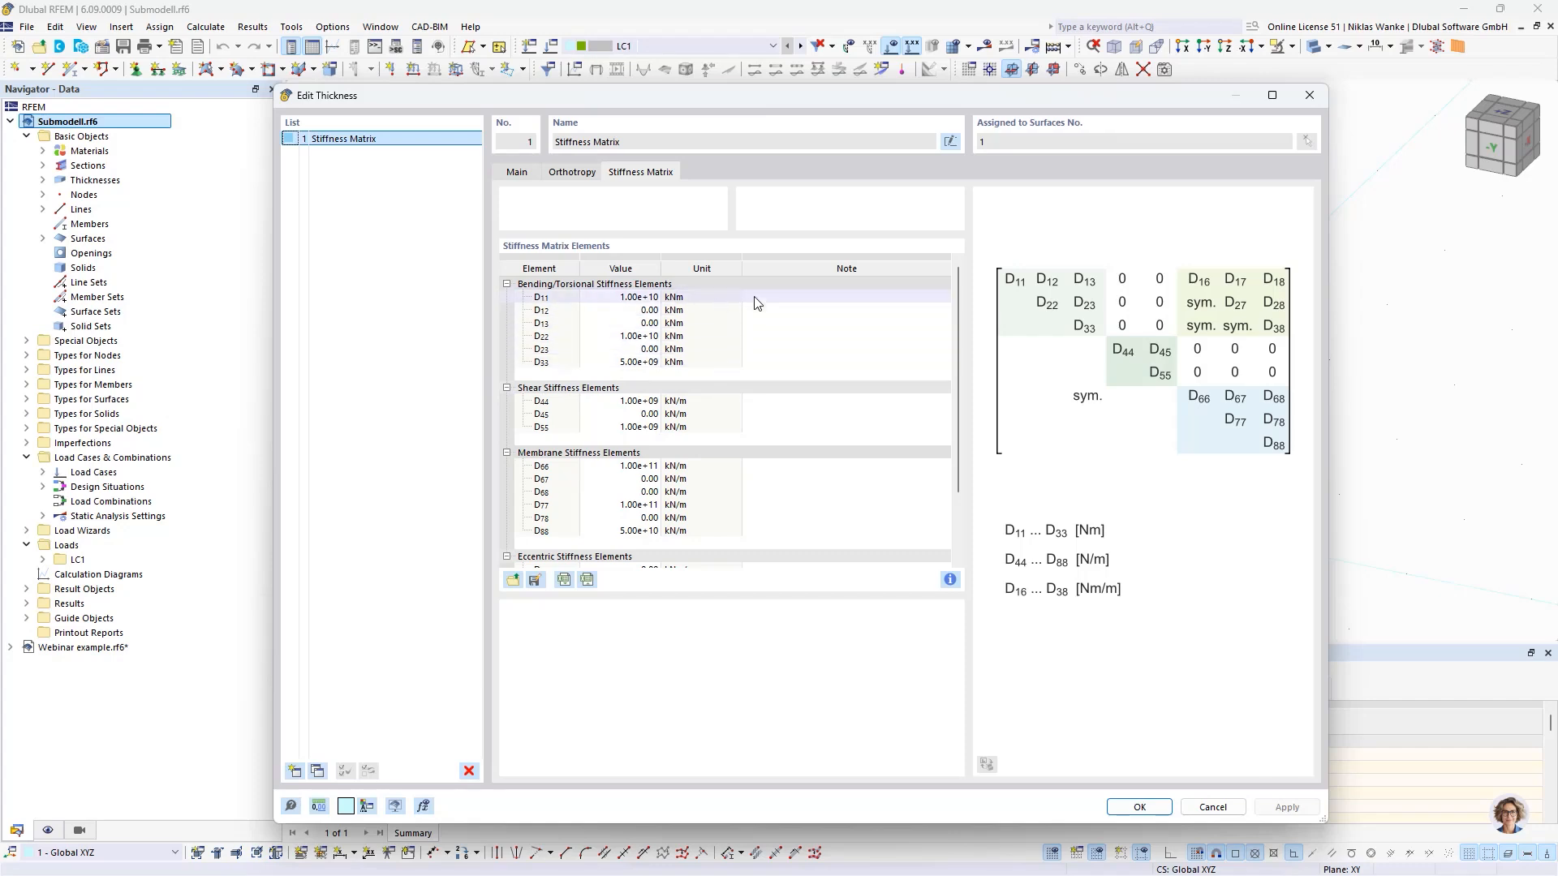
click(1308, 96)
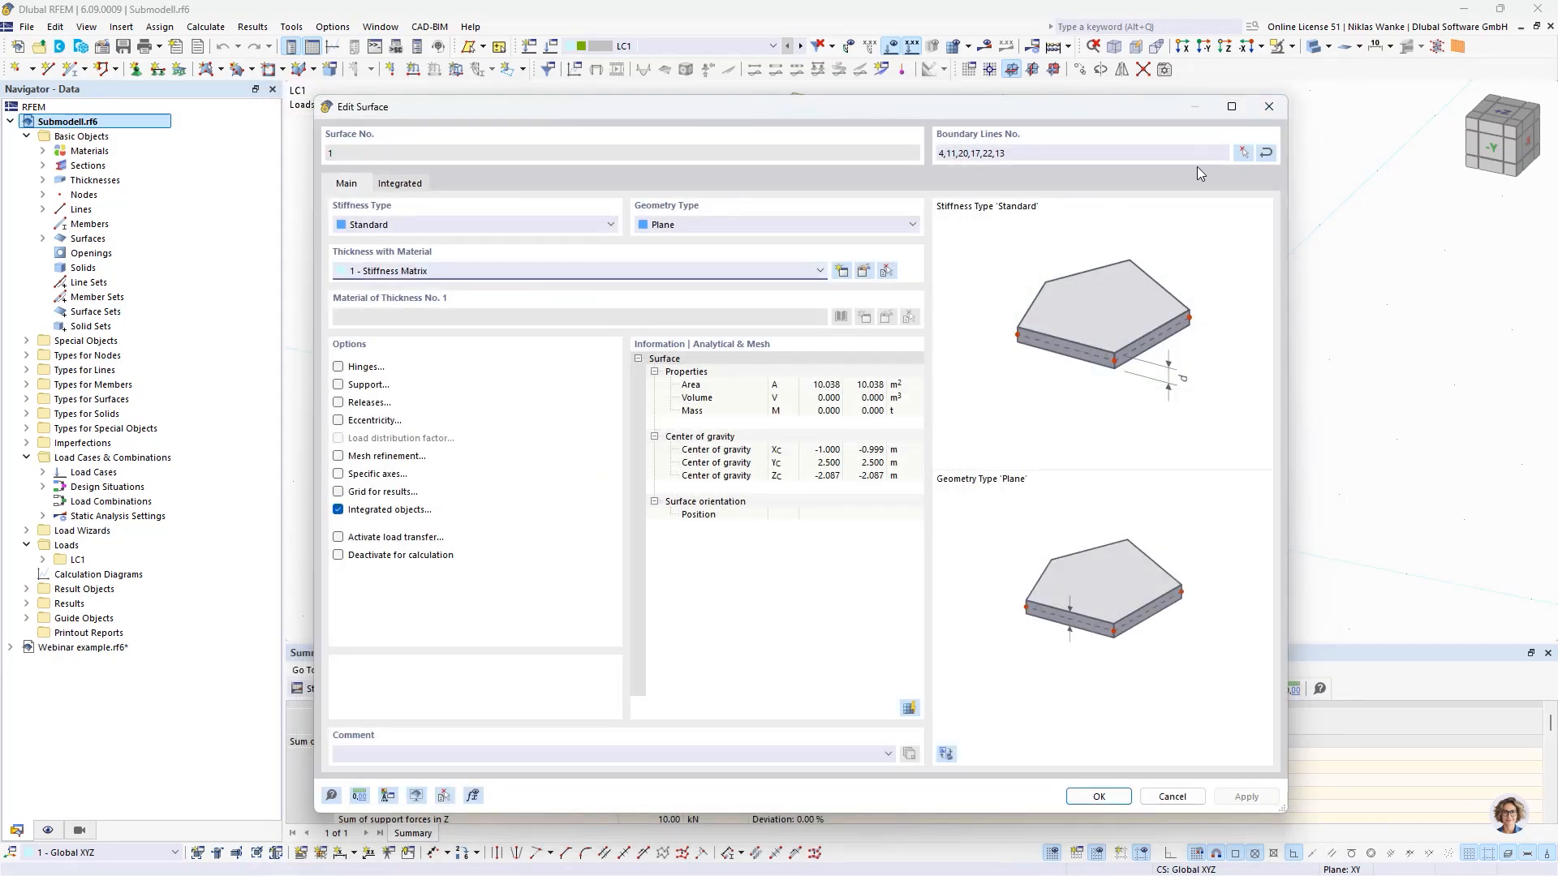
drag(1127, 105, 1141, 101)
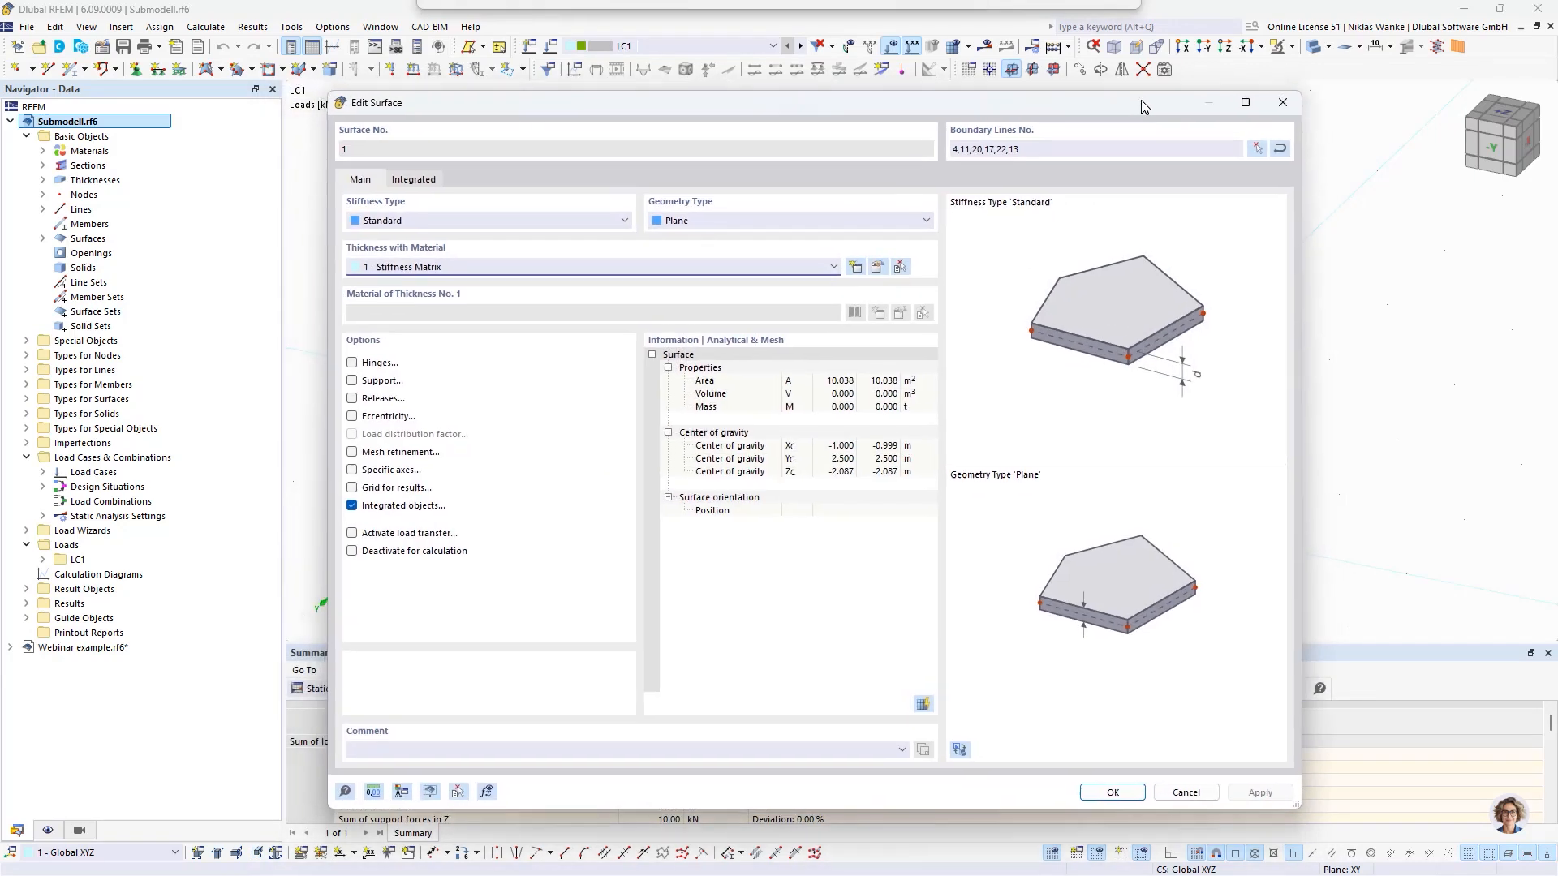
click(1284, 103)
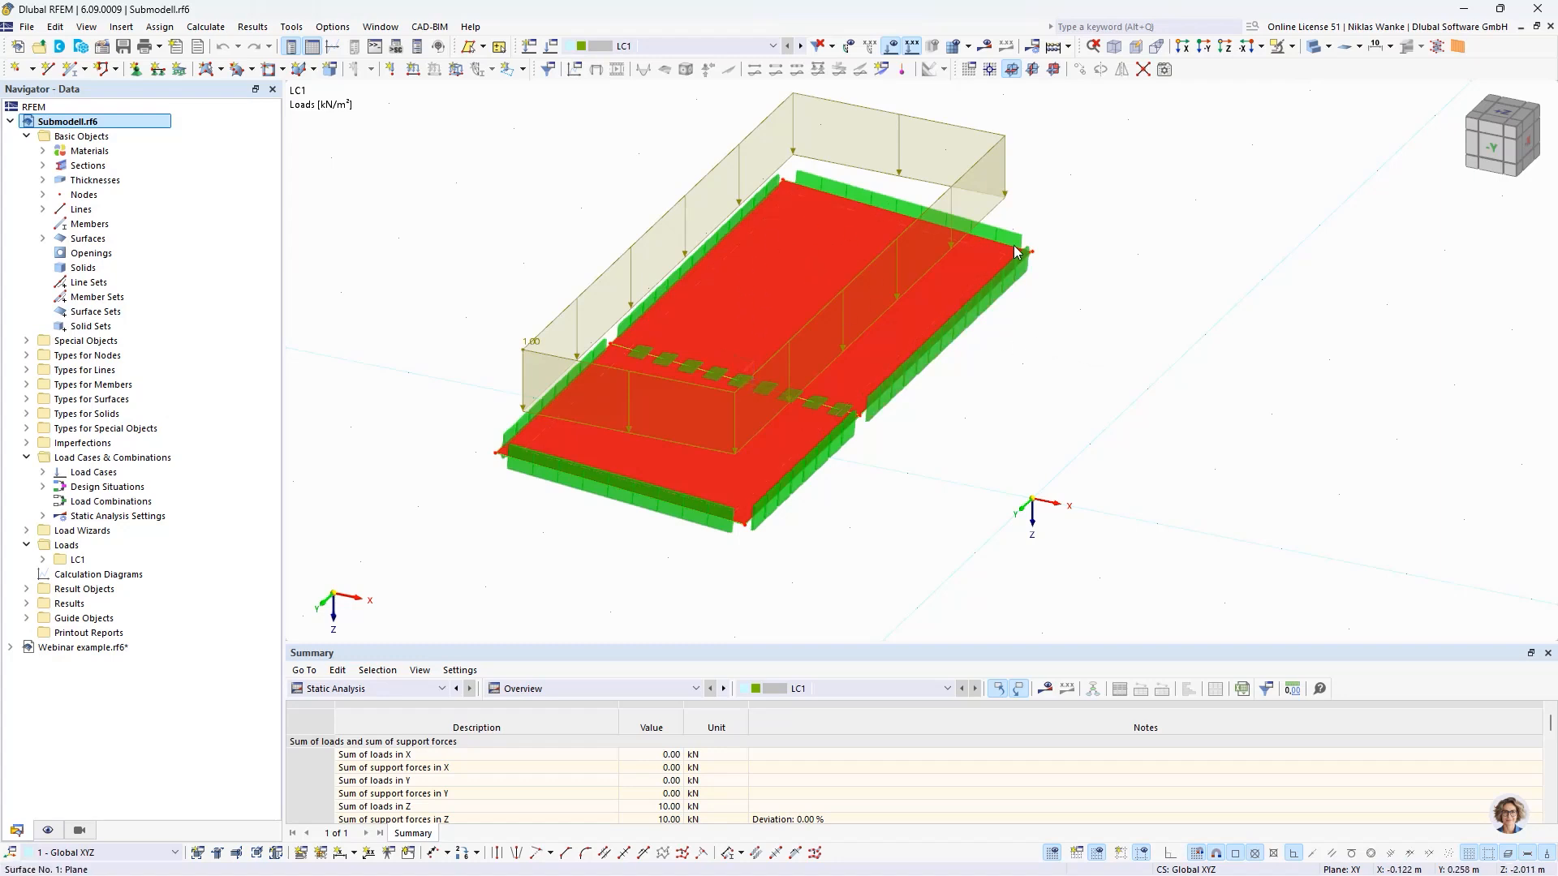
scroll(1033, 217, down, 3)
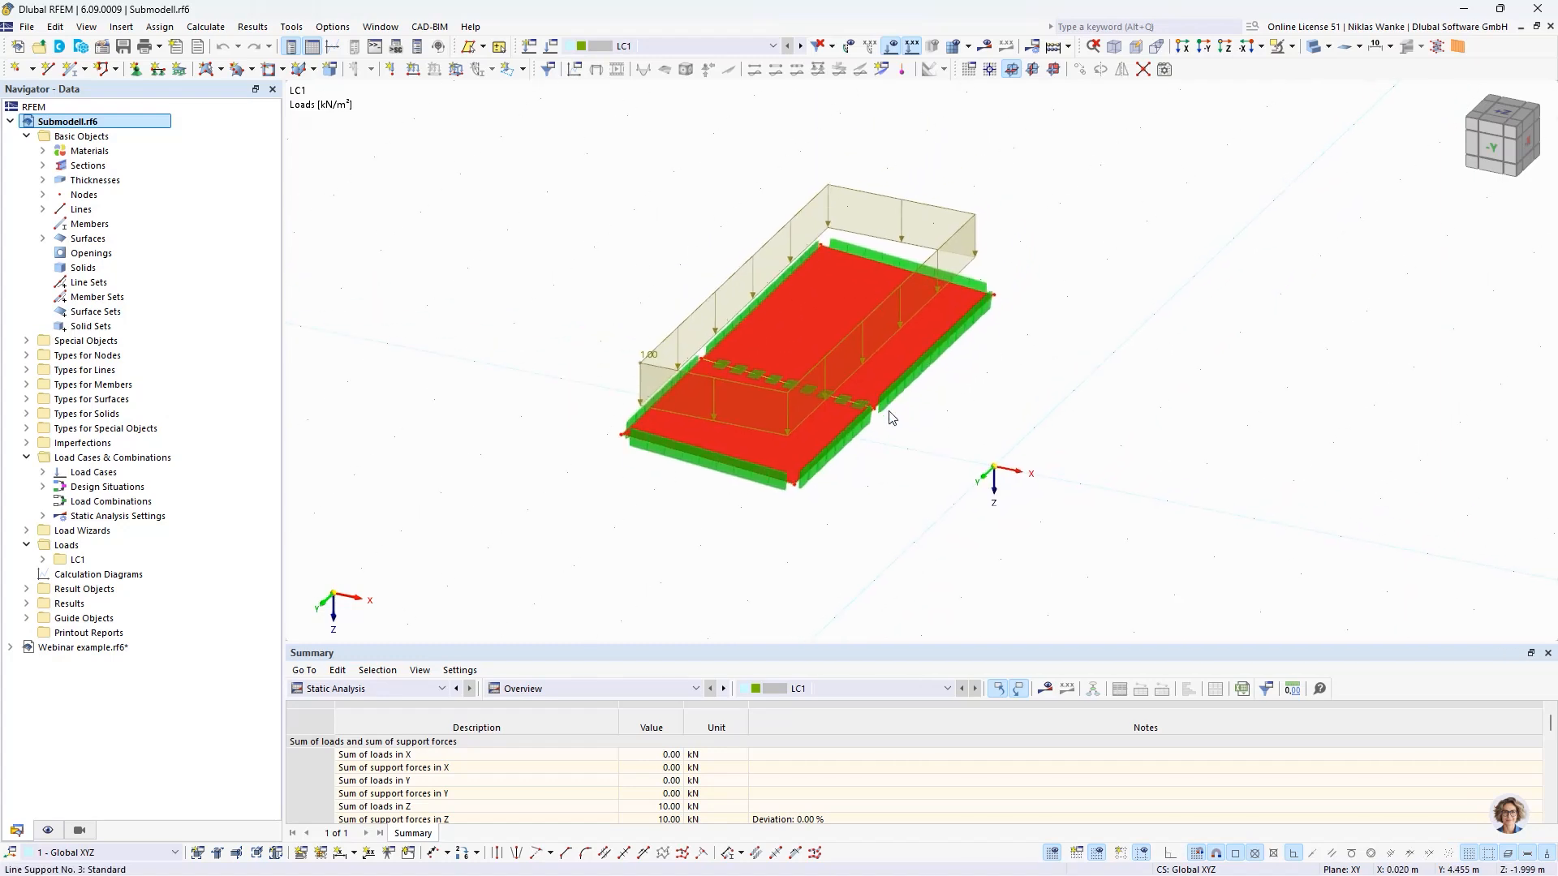
- Display the submodel's calculation results and examine the line support reaction forces around the surface and along the intermediate support
click(1052, 69)
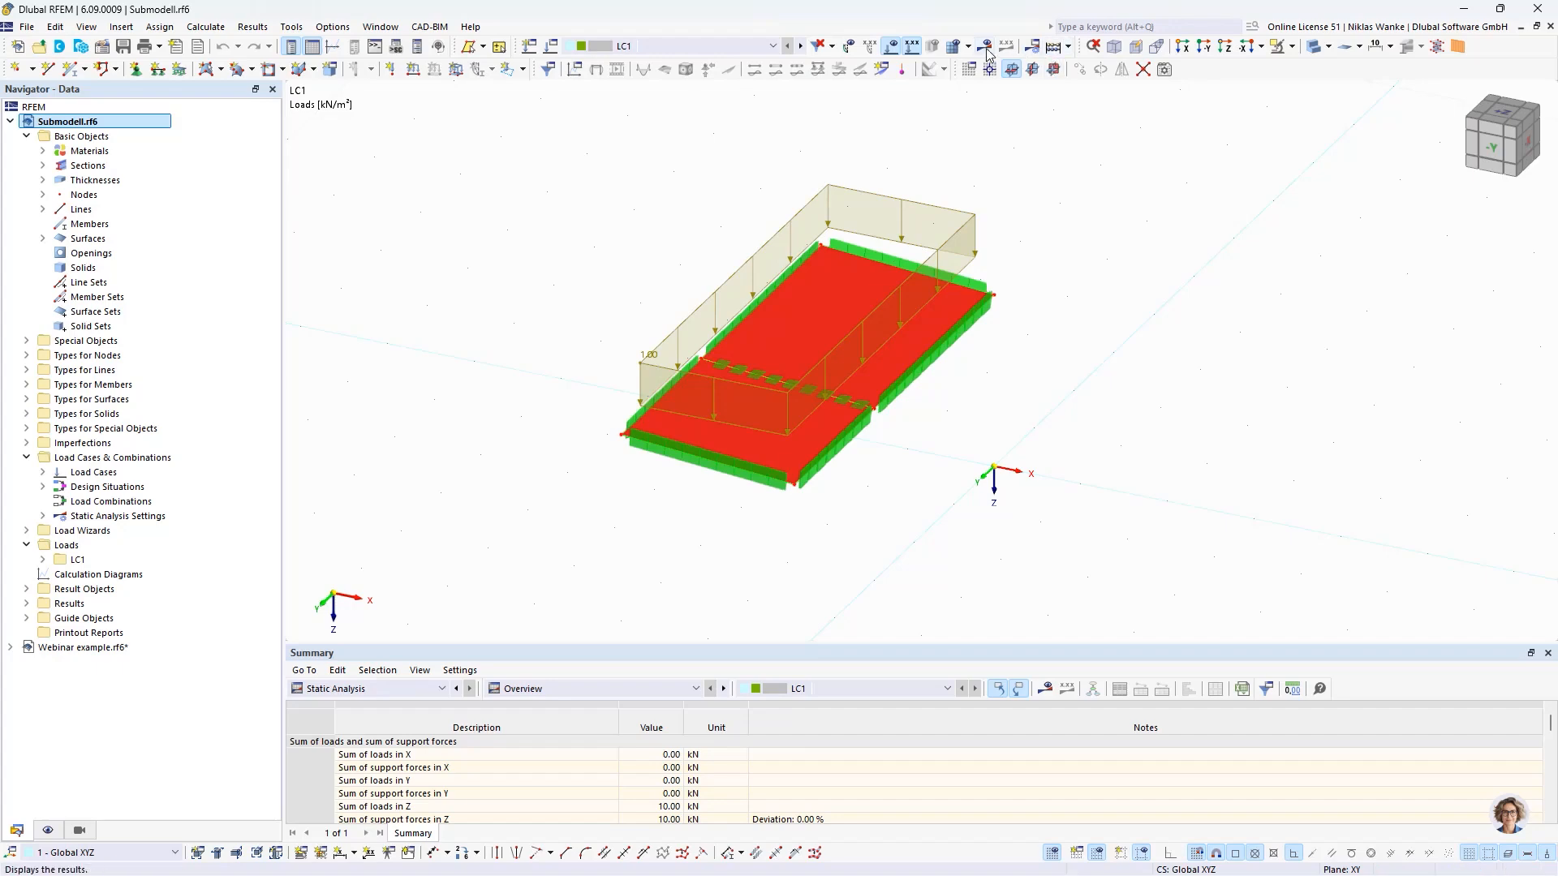
mouse_move(732, 518)
middle_down()
mouse_move(867, 523)
mouse_move(867, 429)
mouse_move(762, 508)
mouse_move(751, 499)
middle_up()
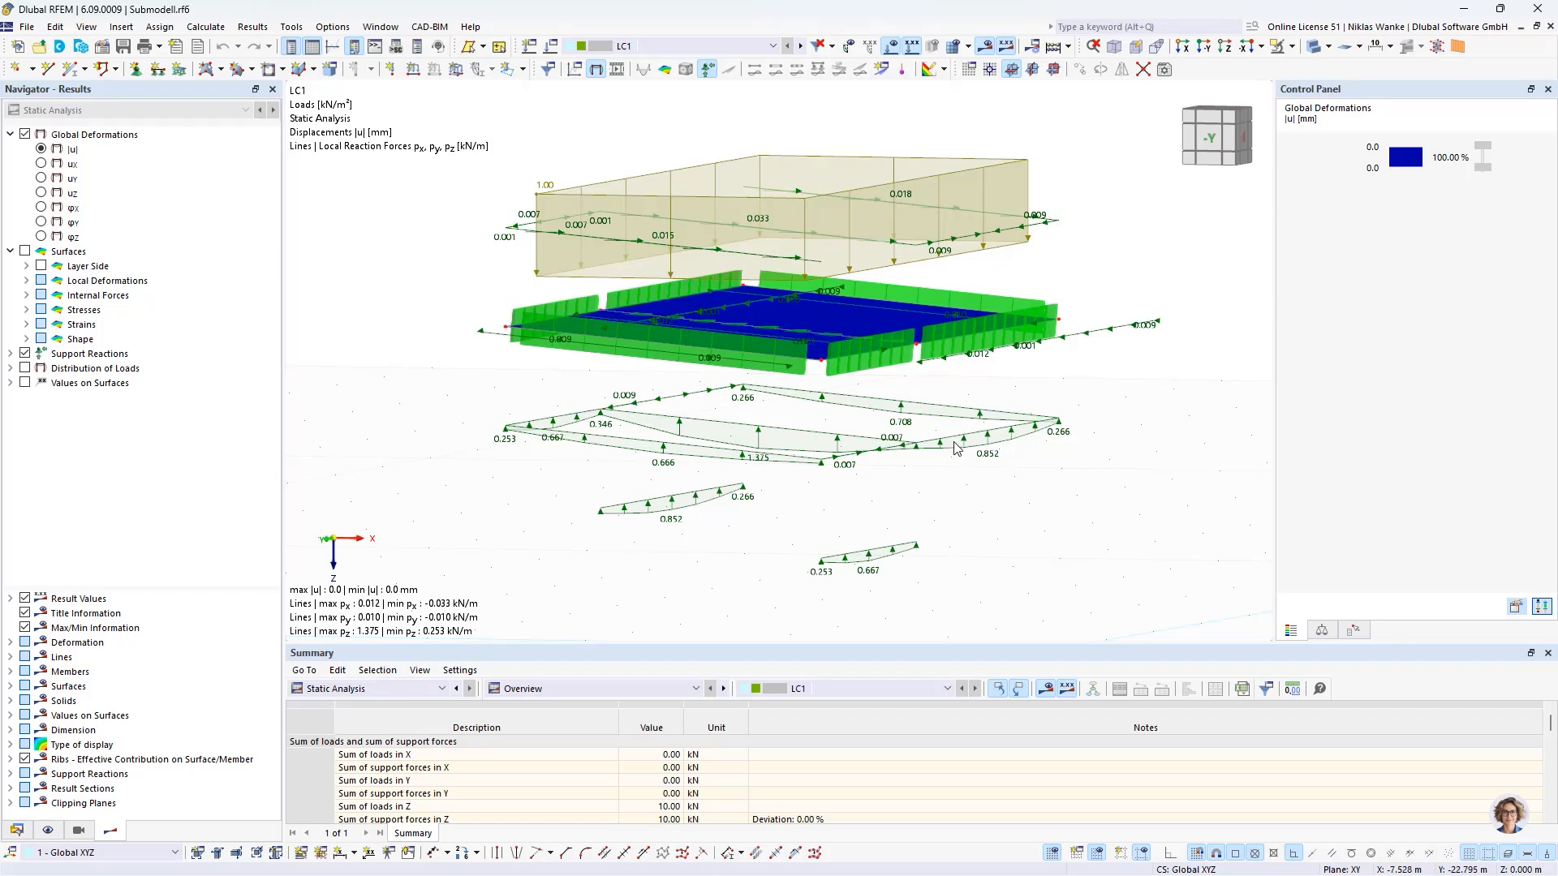
middle_drag(827, 510, 844, 470)
ctrl+middle_drag(841, 489, 852, 499)
scroll(775, 423, up, 2)
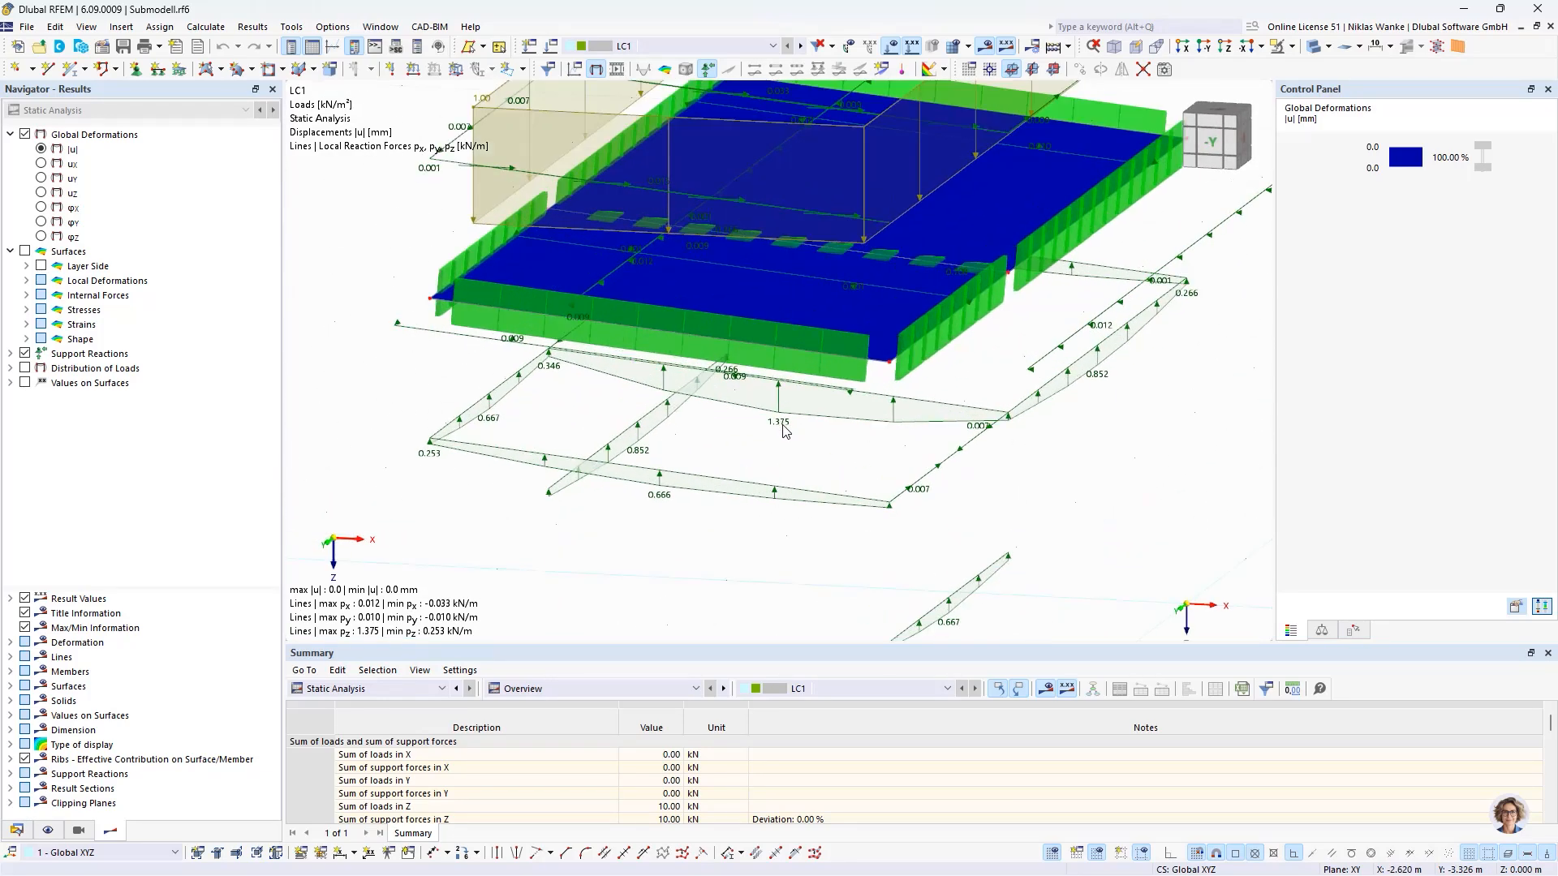
middle_drag(776, 424, 733, 477)
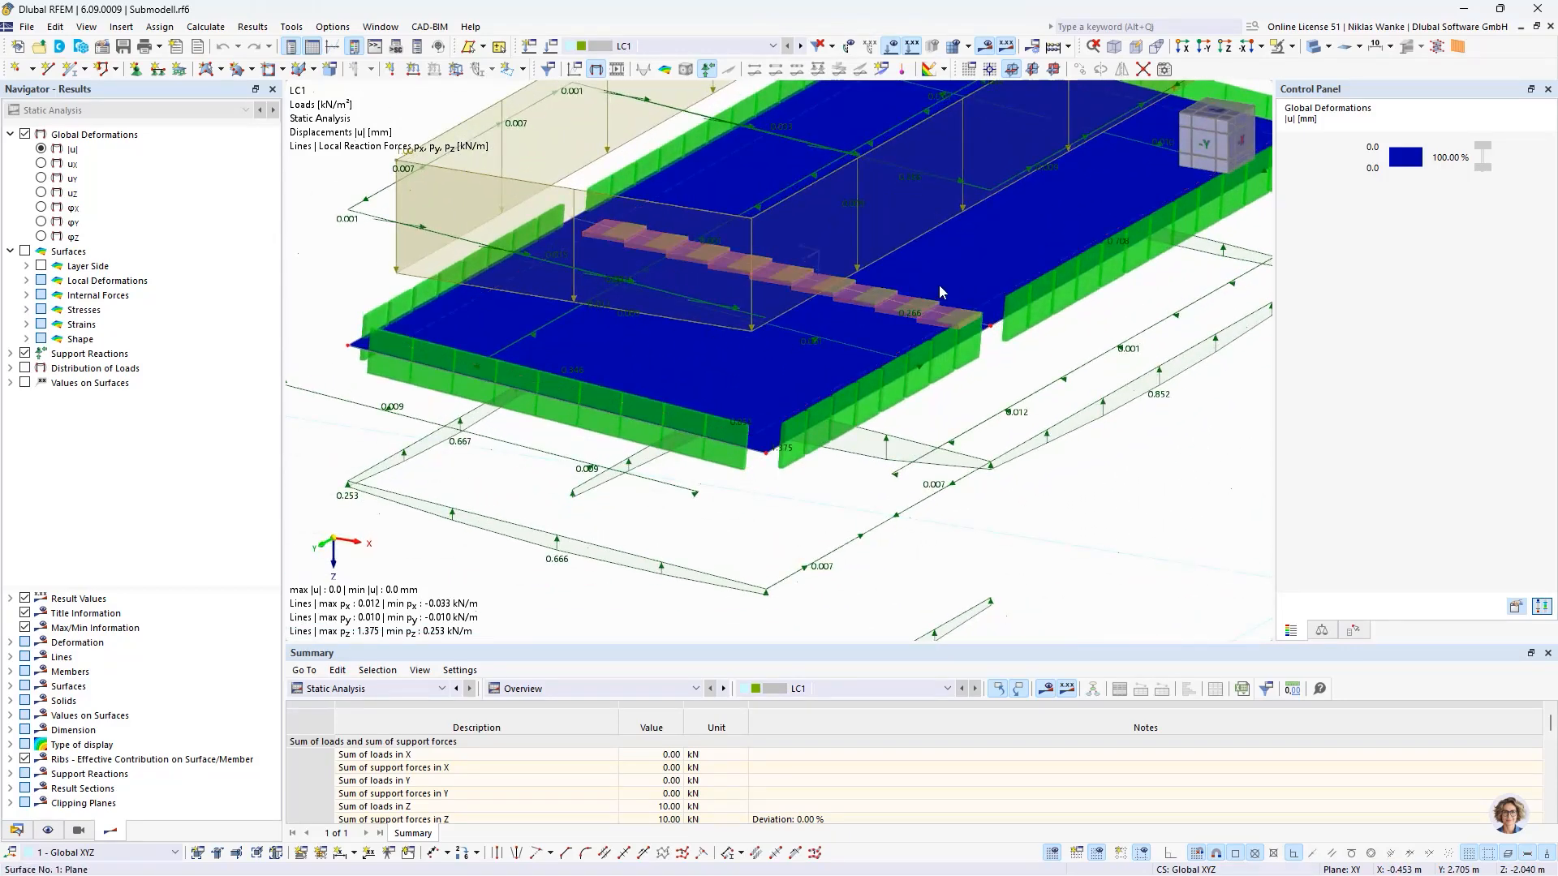
scroll(763, 528, up, 1)
scroll(763, 527, down, 3)
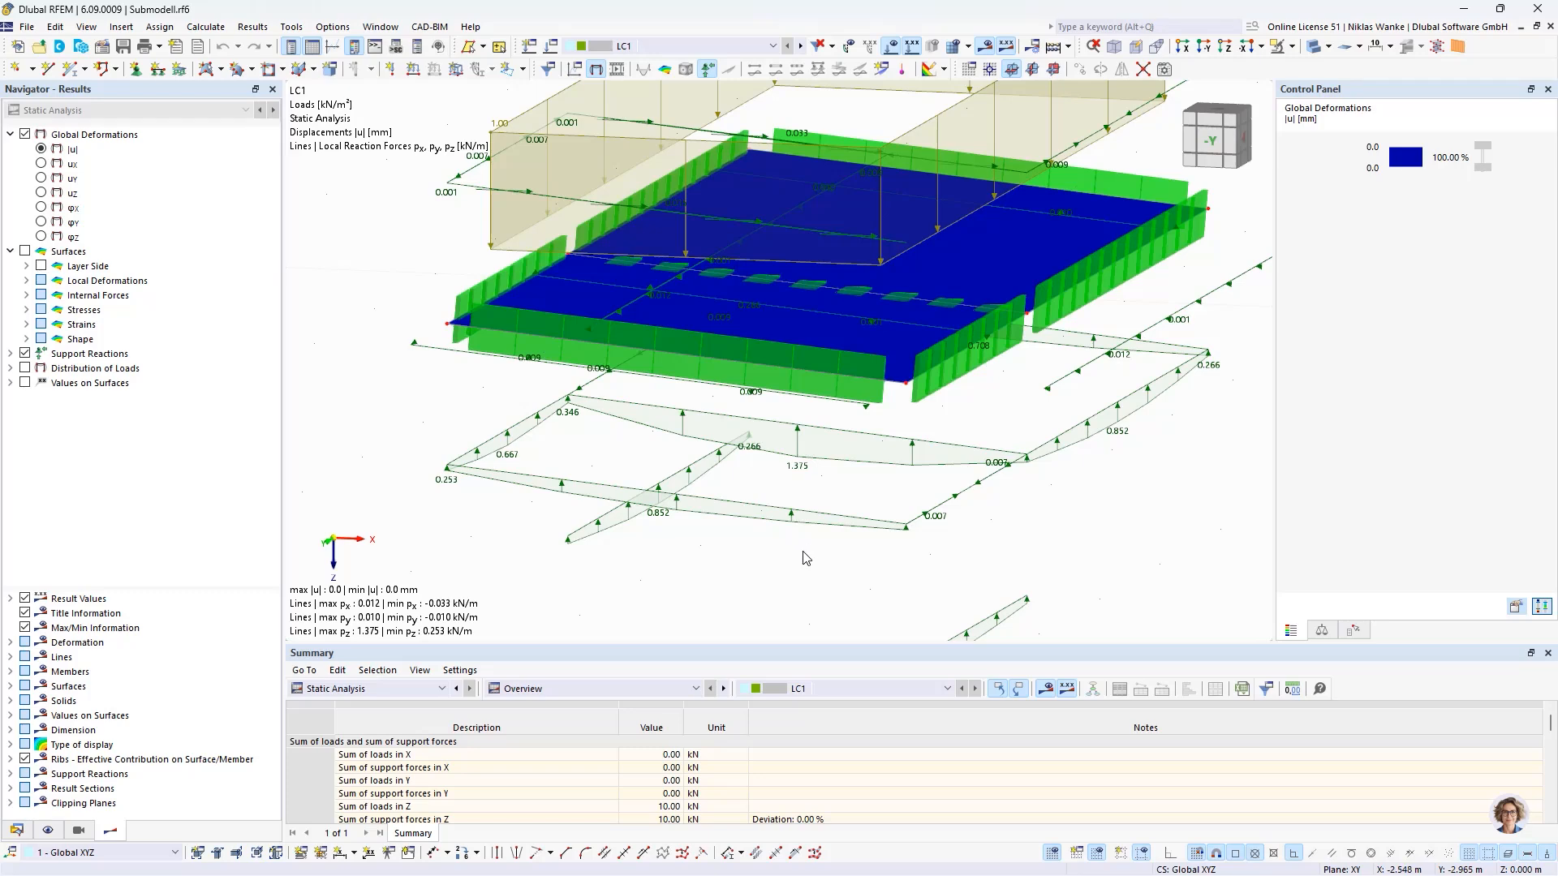
- Switch to the Webinar example.rf6 model and compare its distributed member loads in LC1 with the submodel's support reactions
click(16, 830)
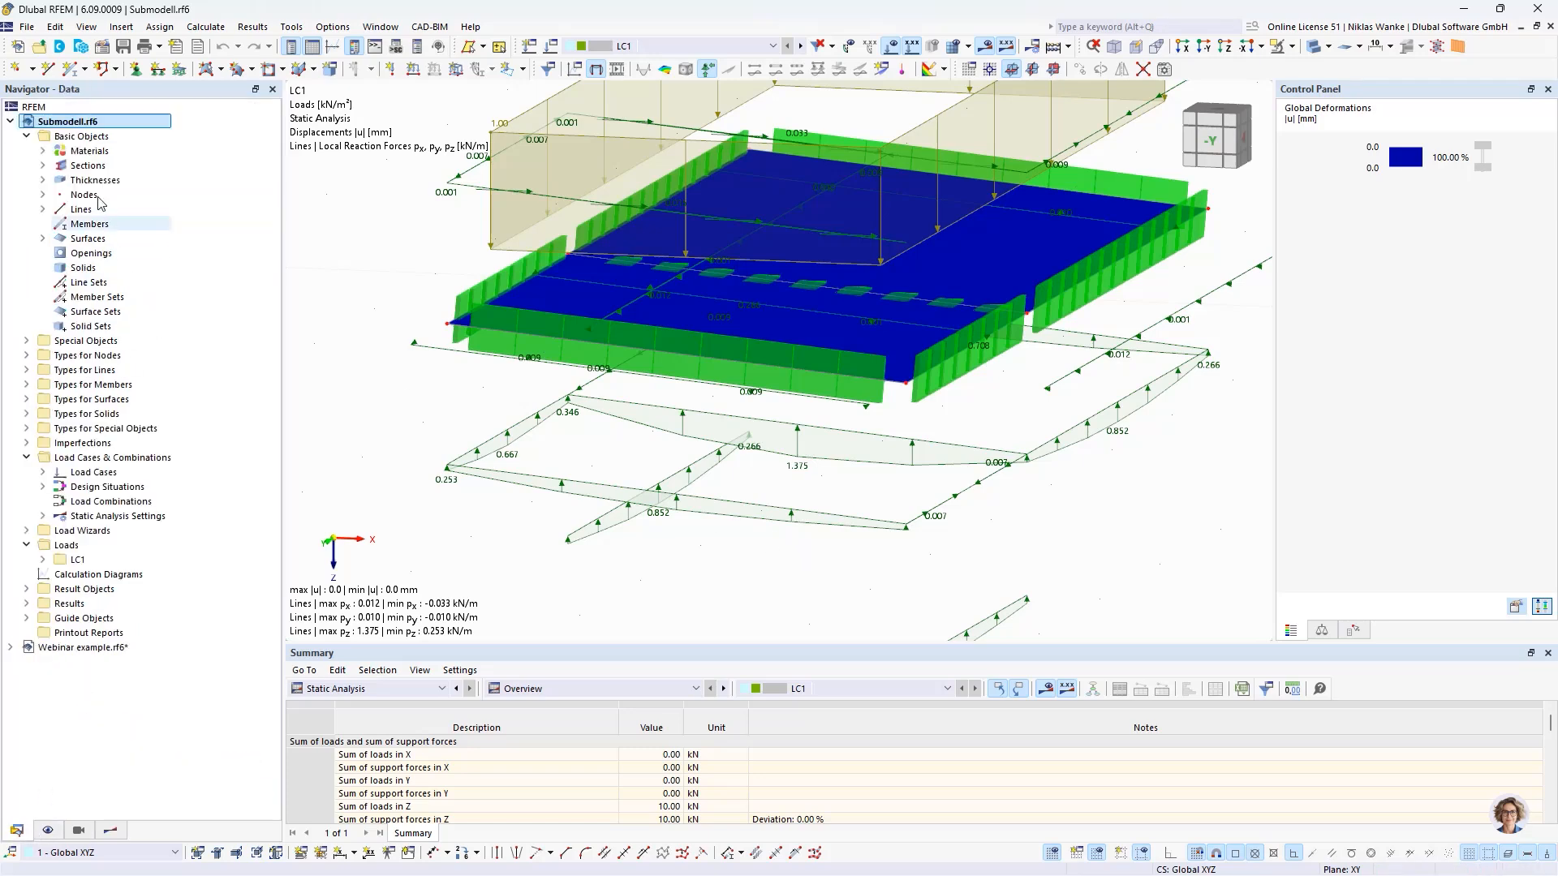
click(10, 121)
click(71, 136)
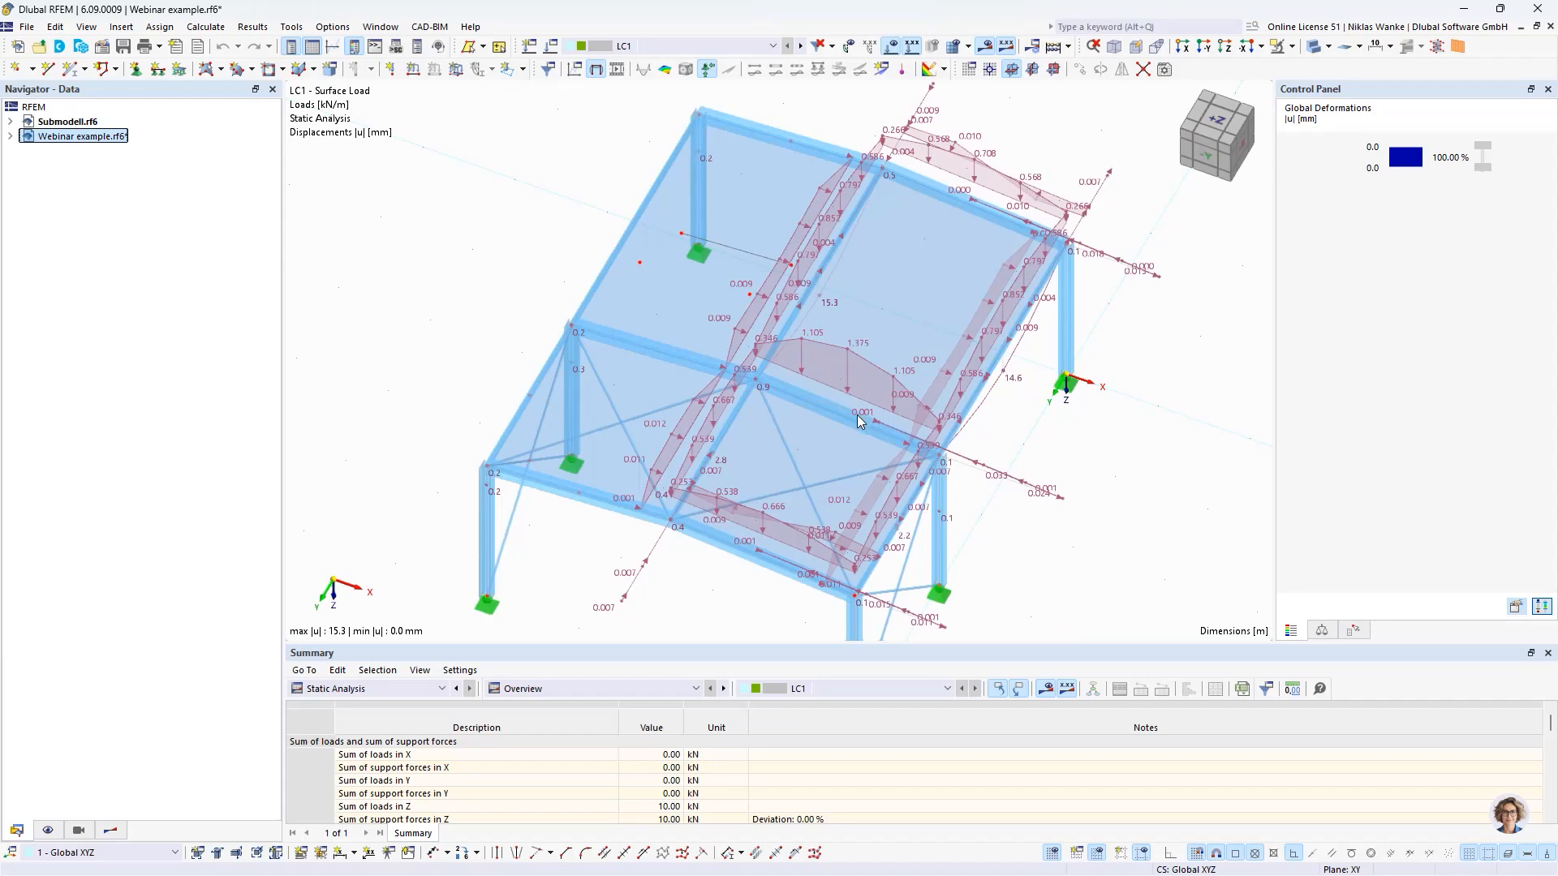
scroll(849, 416, up, 2)
middle_drag(842, 376, 825, 319)
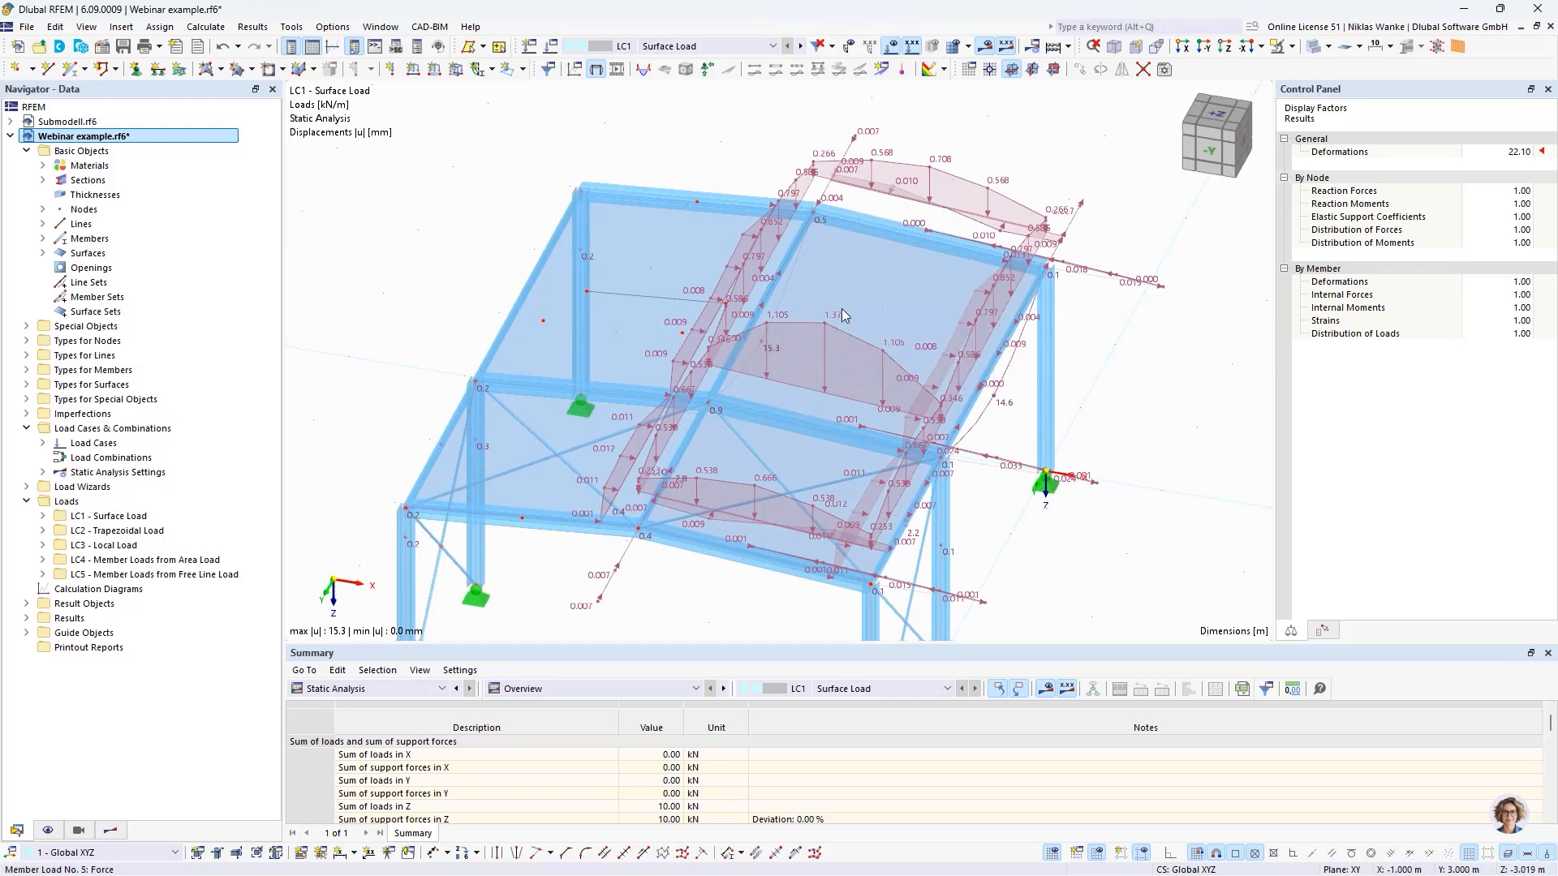
scroll(826, 328, down, 2)
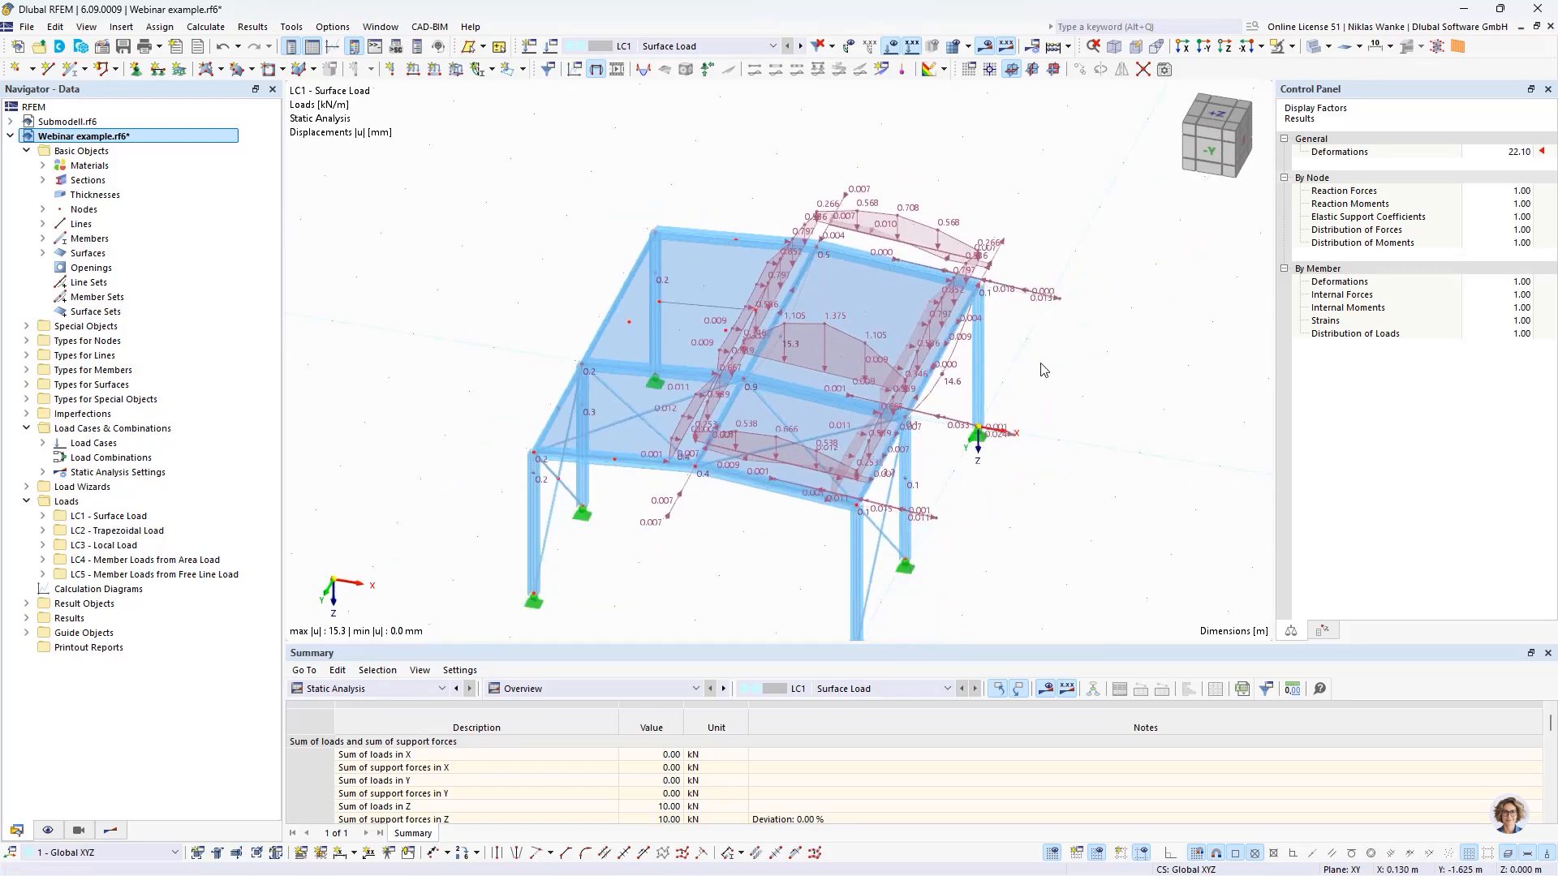
middle_drag(1045, 371, 953, 419)
scroll(953, 419, up, 1)
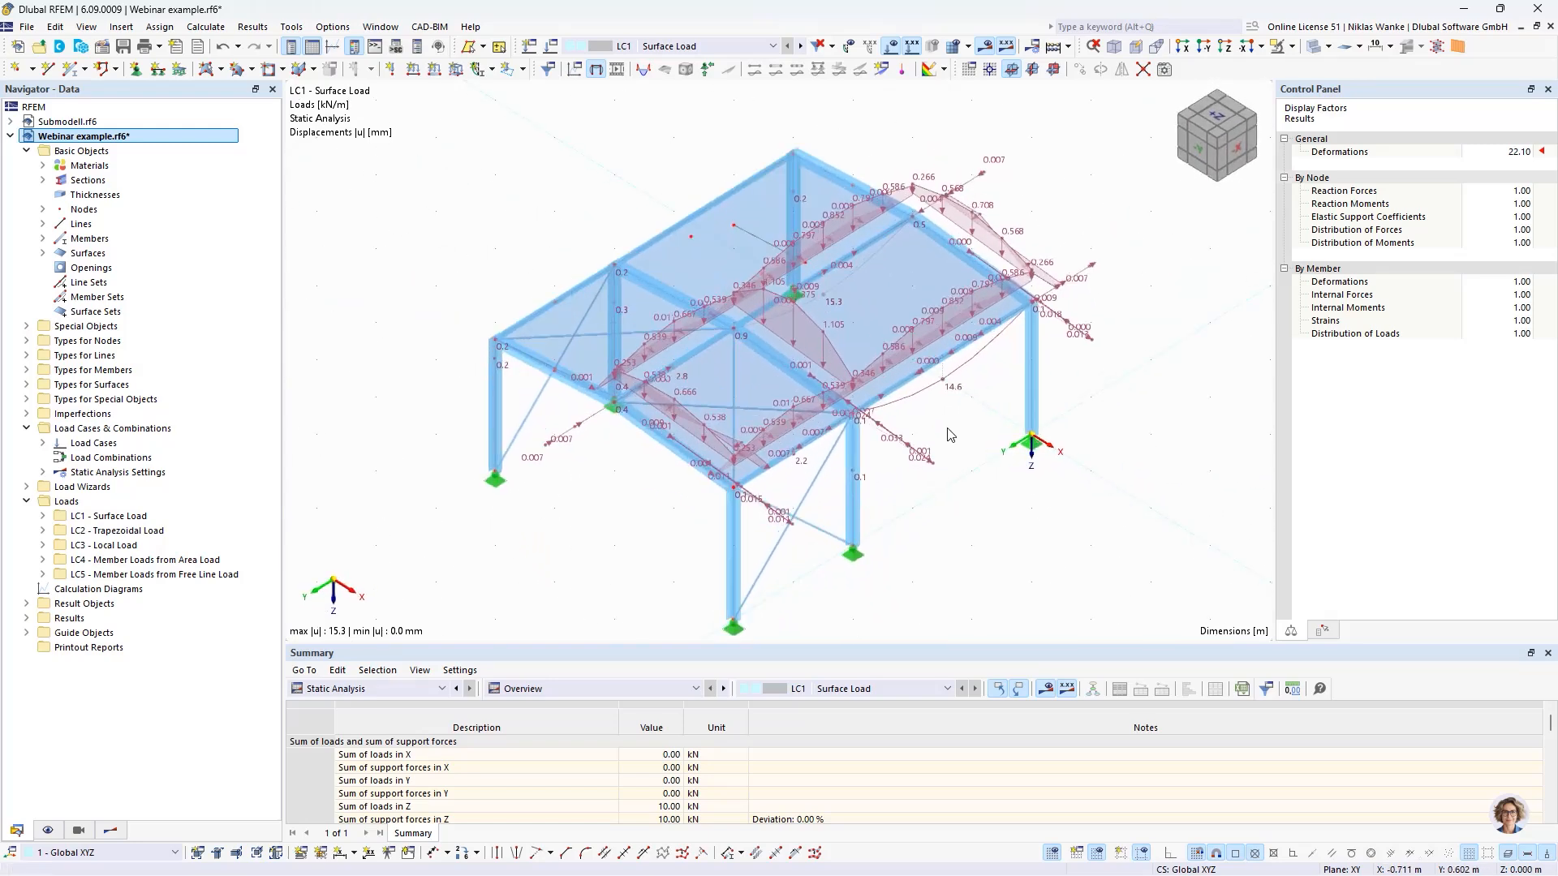
- Review the load transfer direction options of the isotropic roof surface No. 3 and close its settings without changes
double_click(878, 296)
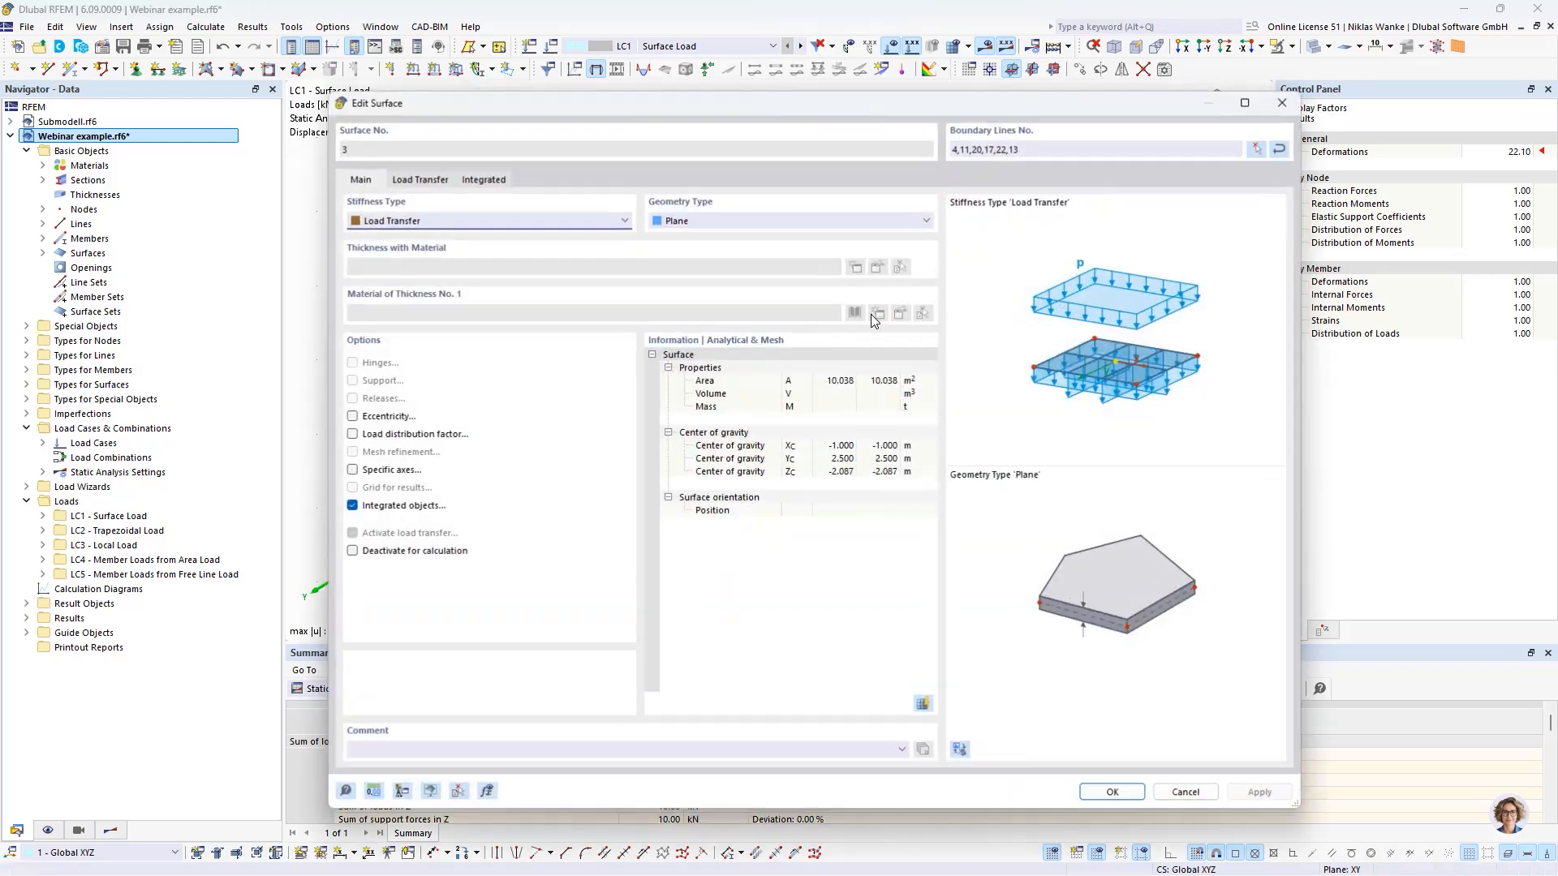
click(416, 182)
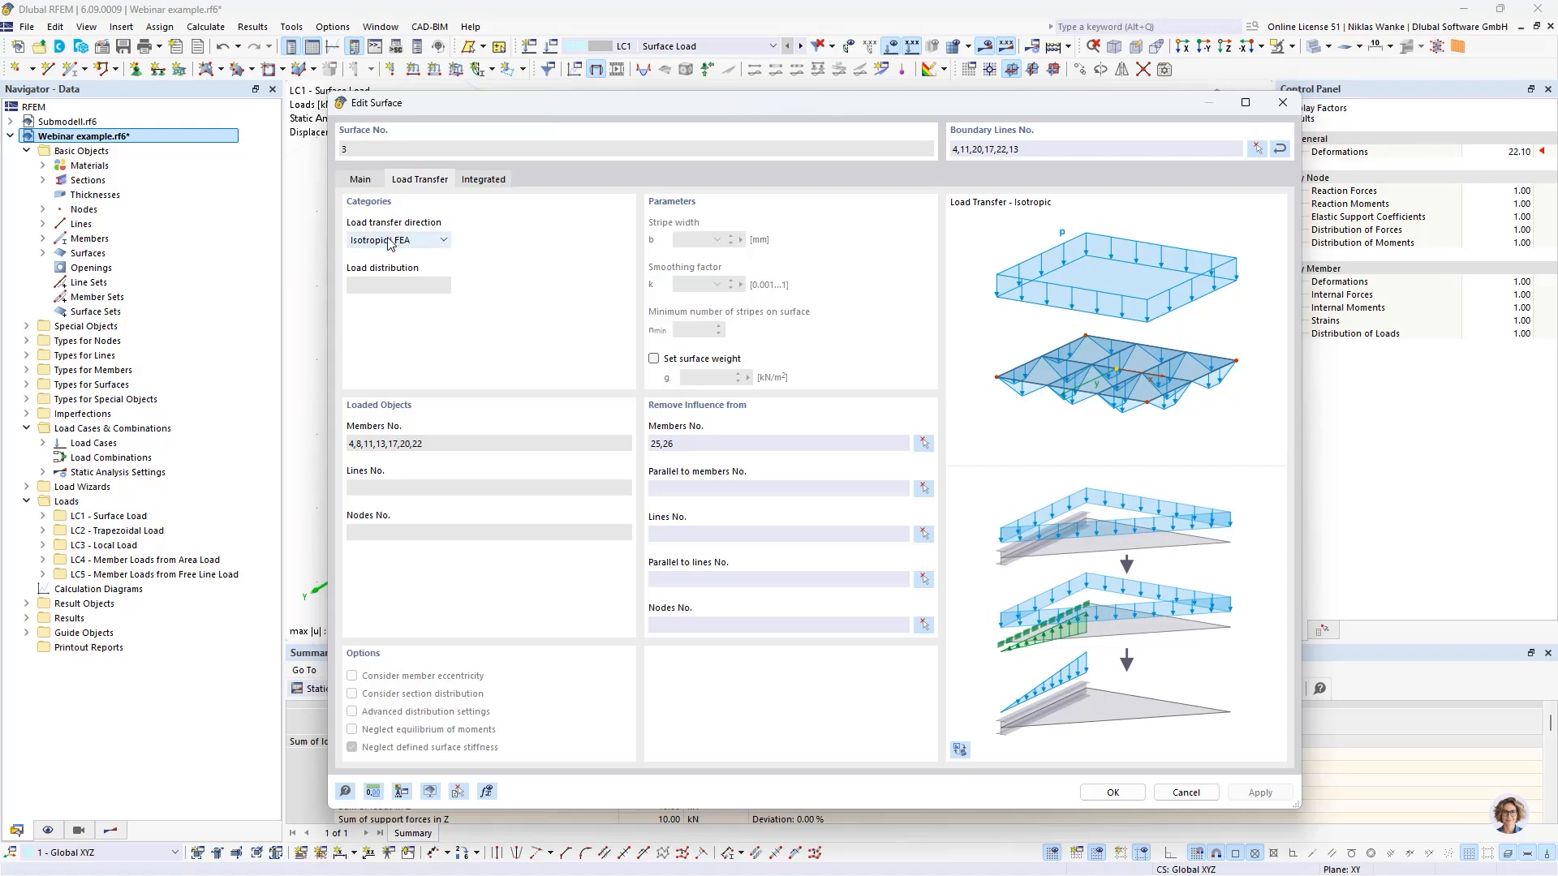
click(428, 247)
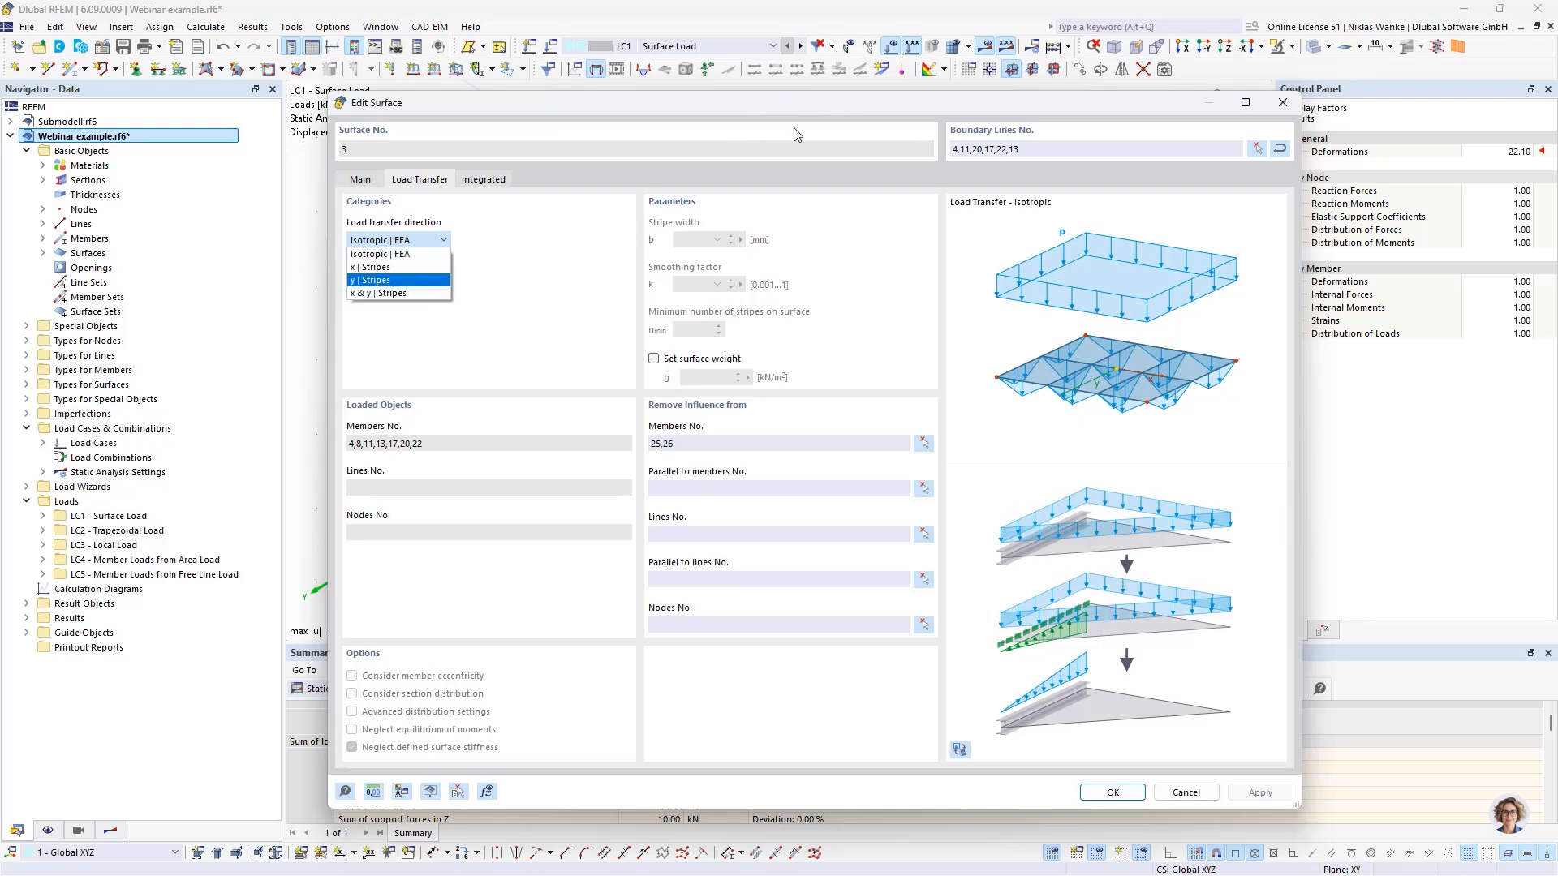
click(392, 294)
click(1283, 103)
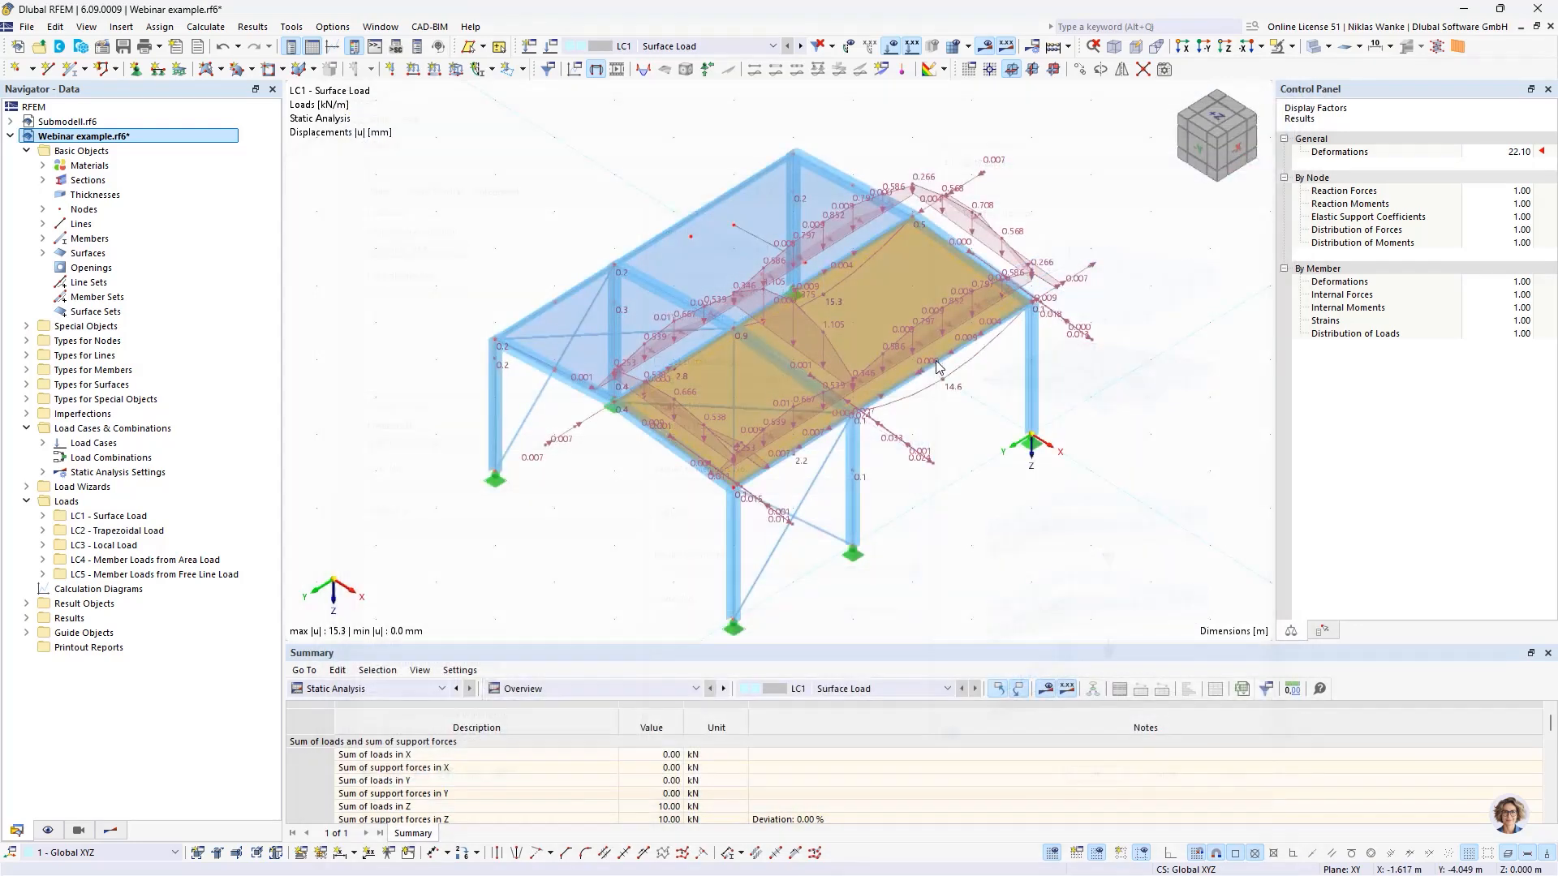
click(1032, 176)
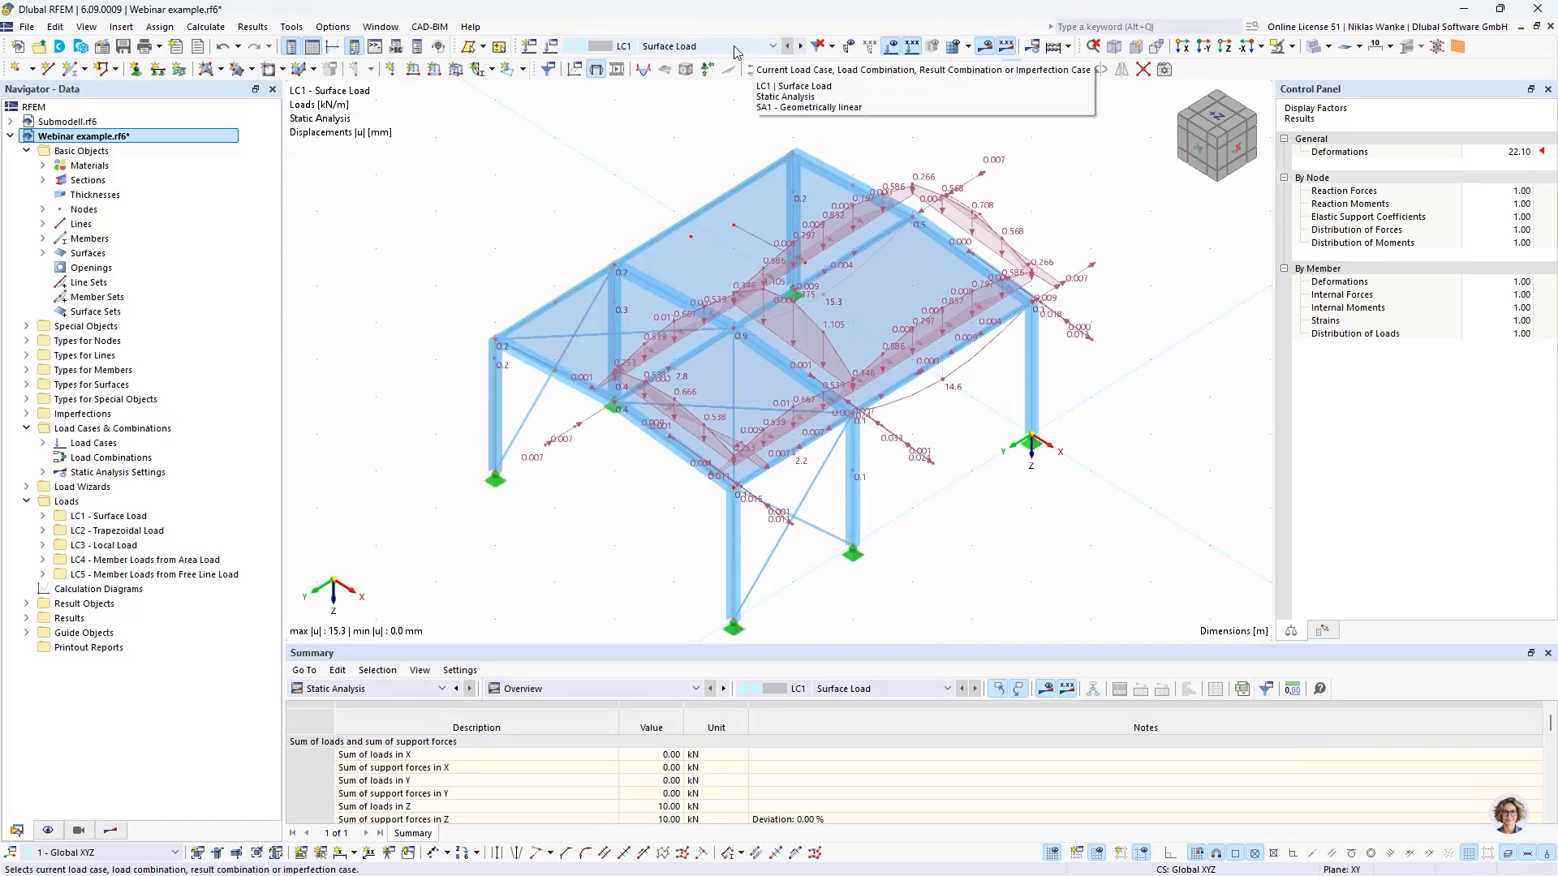
- Activate load case LC2 - Trapezoidal Load and hide the loads from the distribution surface to show the applied surface load
click(801, 47)
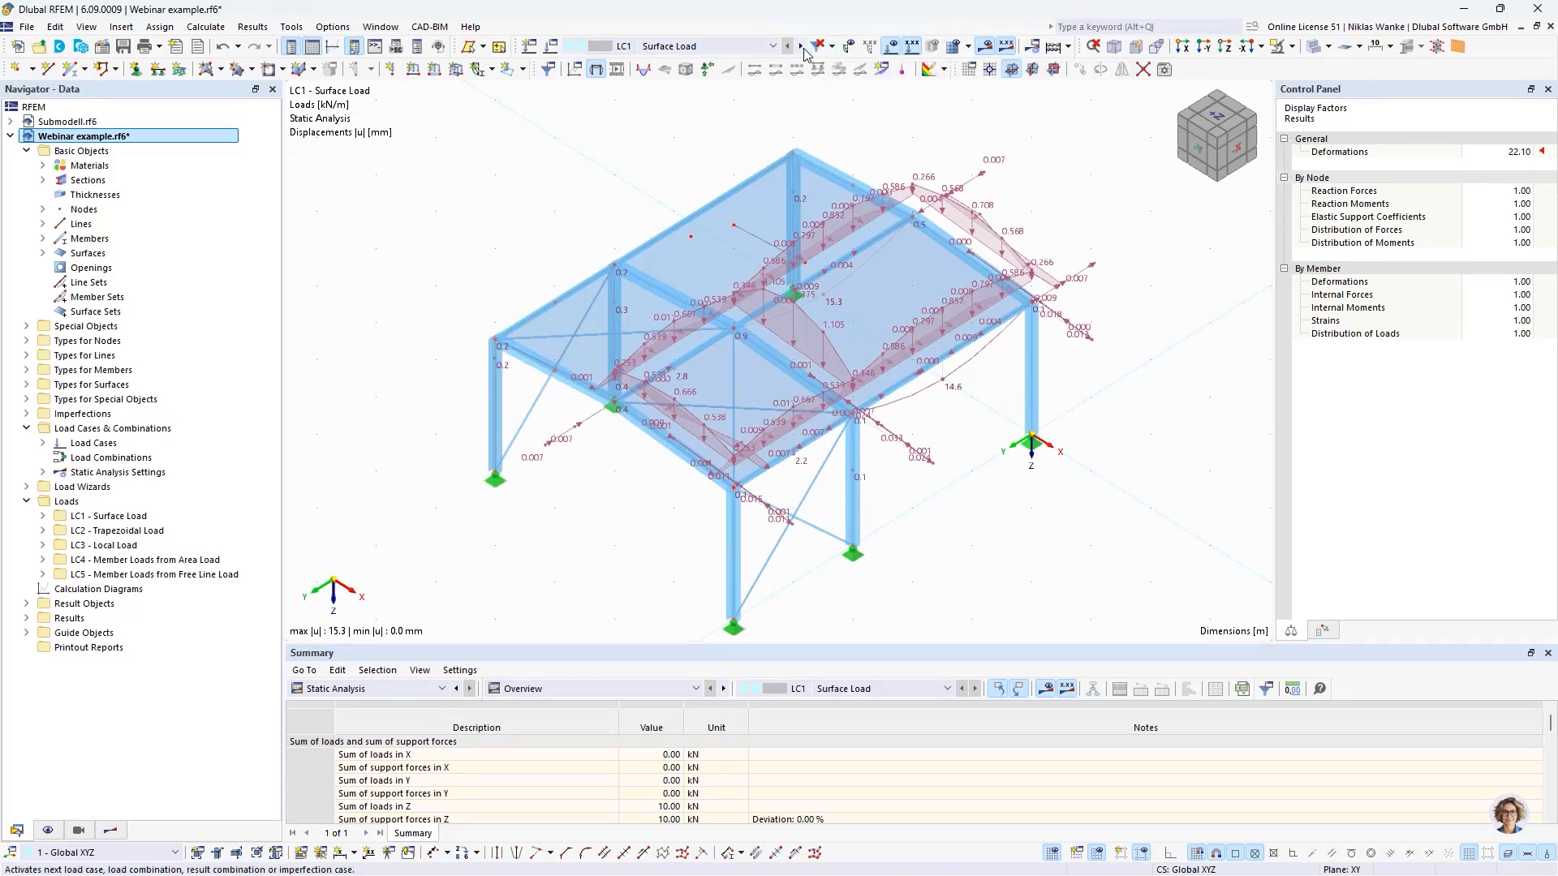
middle_drag(638, 207, 454, 345)
click(49, 830)
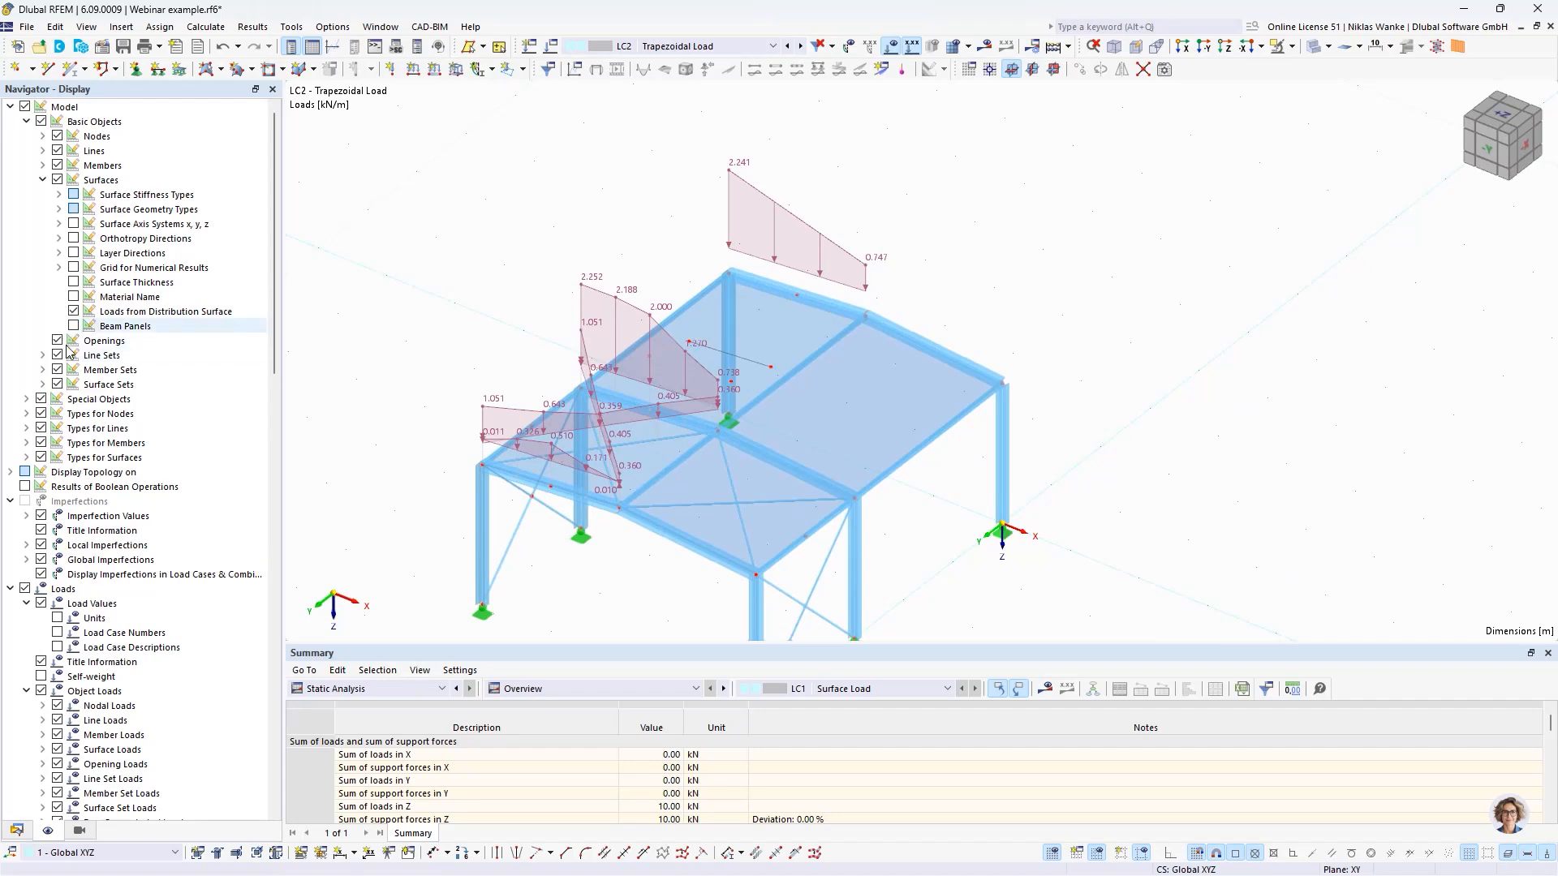
click(74, 312)
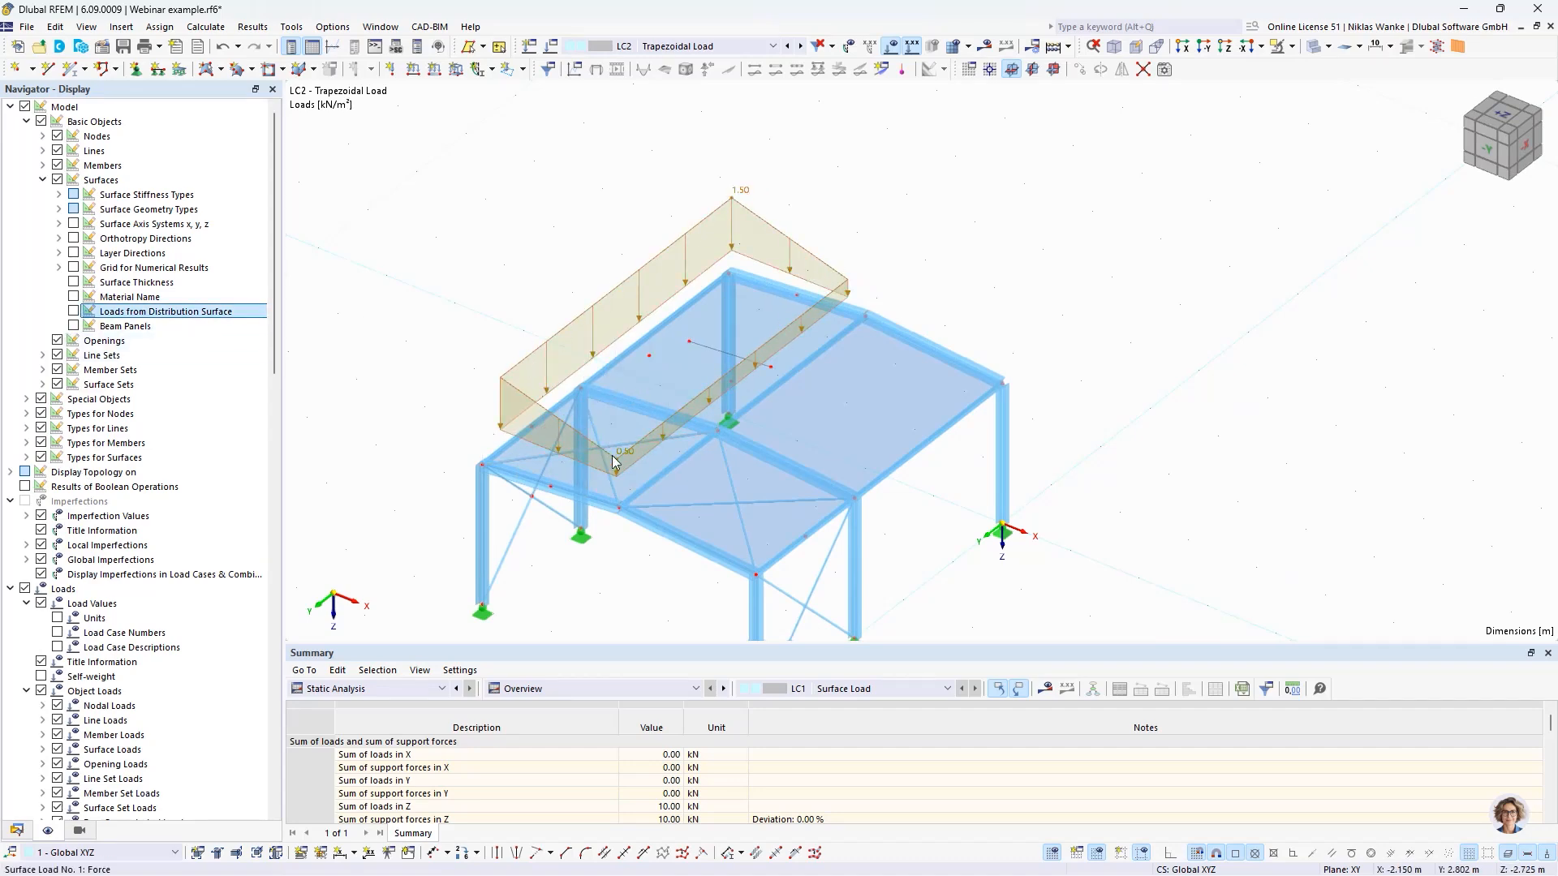
scroll(556, 491, up, 2)
middle_drag(557, 496, 641, 423)
ctrl+middle_drag(641, 423, 673, 481)
scroll(685, 441, down, 3)
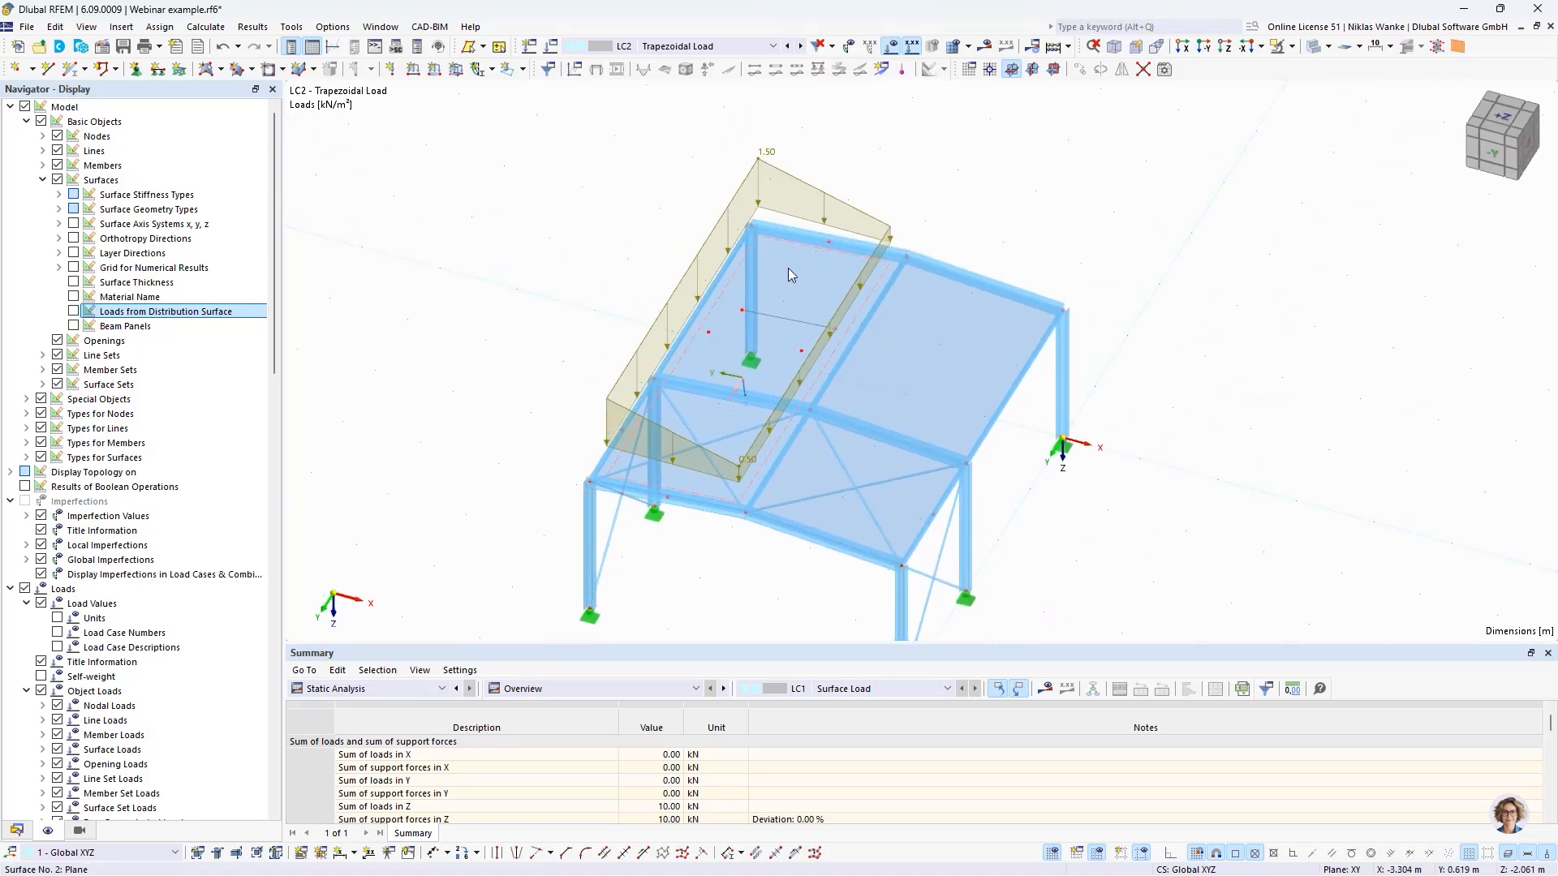
- Review the load transfer direction, load distribution and loaded members of roof surface No. 2, and close its settings without changes
mouse_move(786, 279)
middle_drag(786, 289, 1168, 272)
double_click(1175, 267)
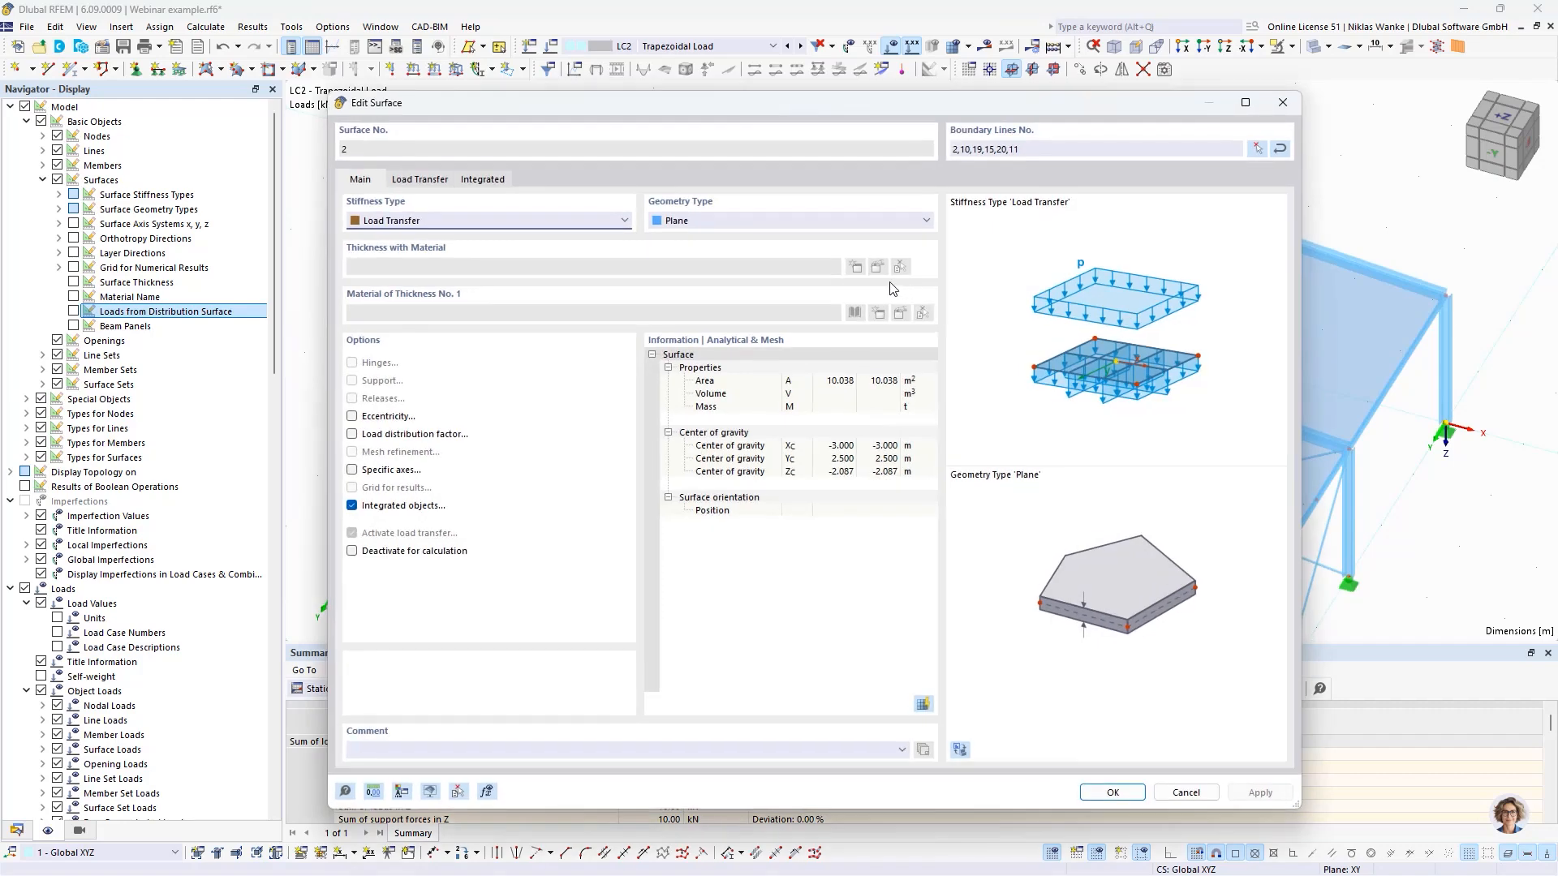
drag(1298, 809, 1134, 709)
drag(771, 107, 570, 90)
click(219, 163)
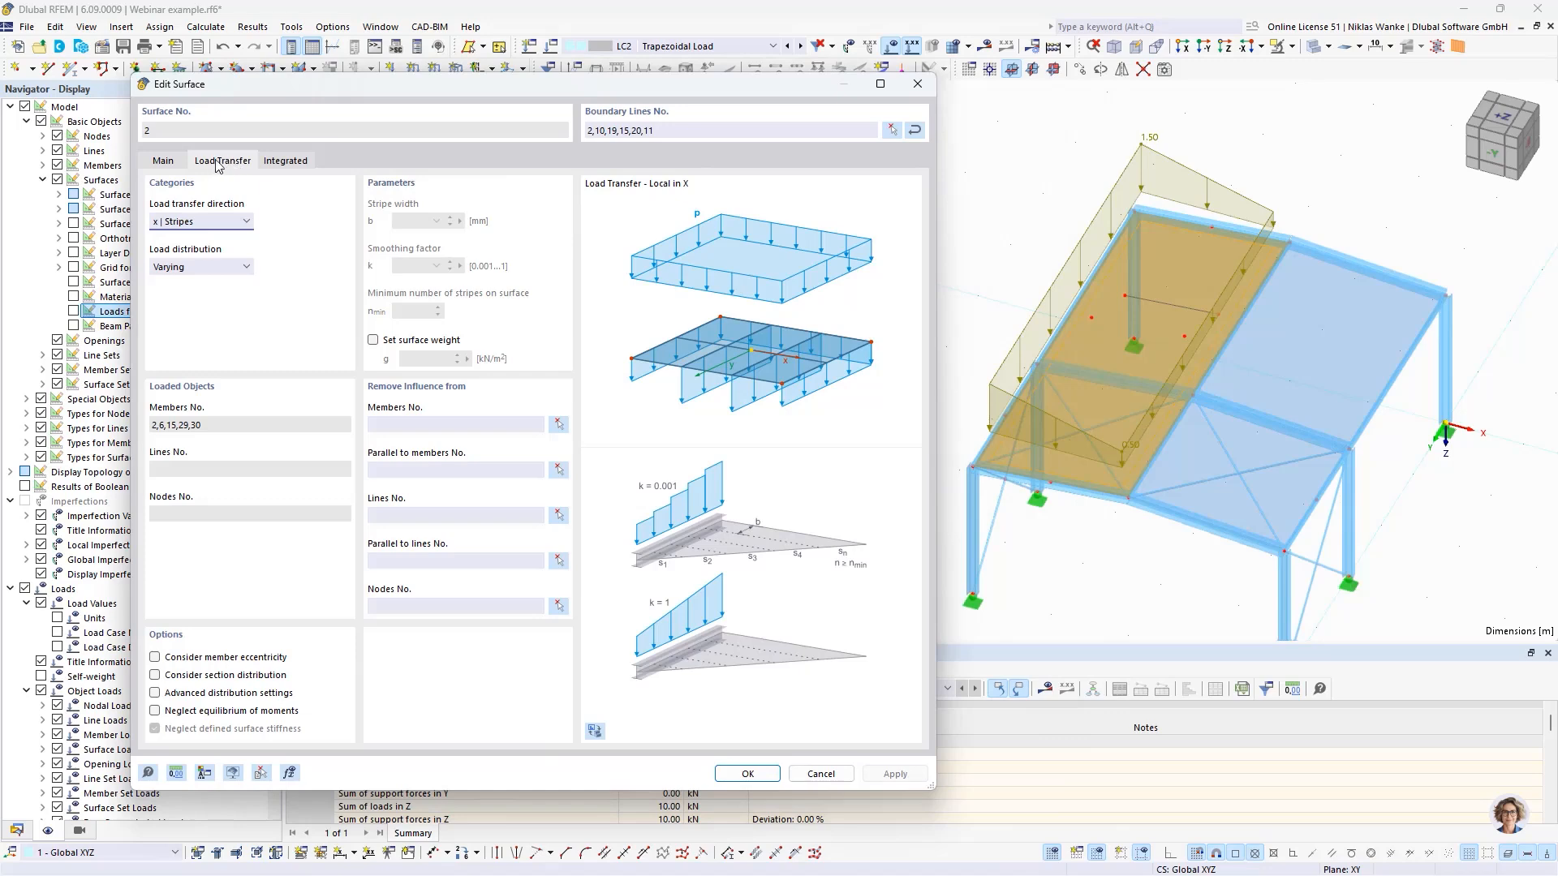
drag(435, 98, 369, 94)
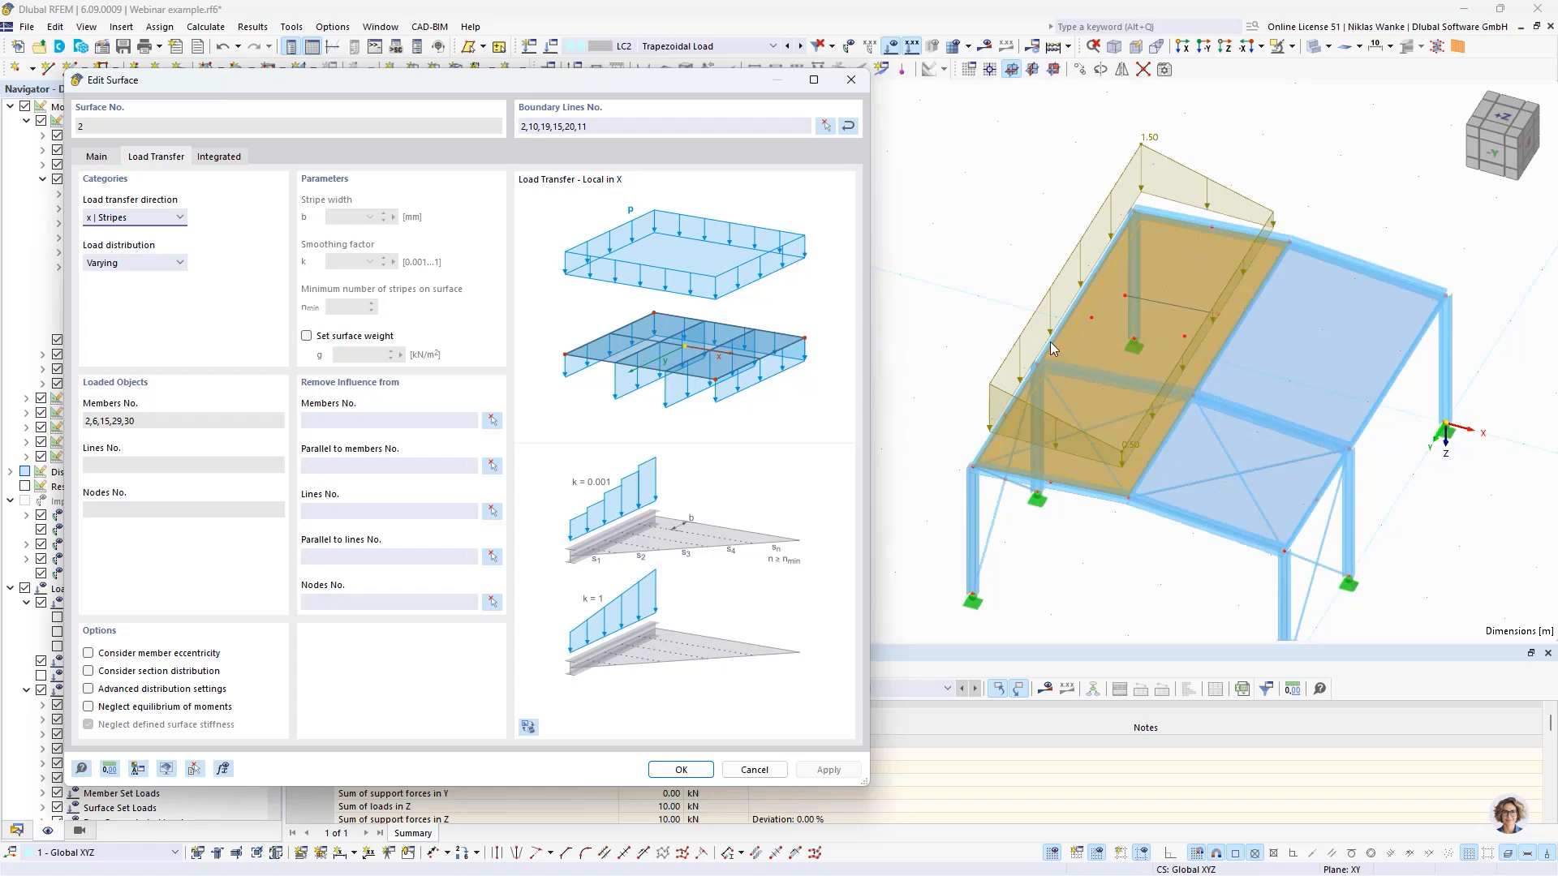
click(850, 78)
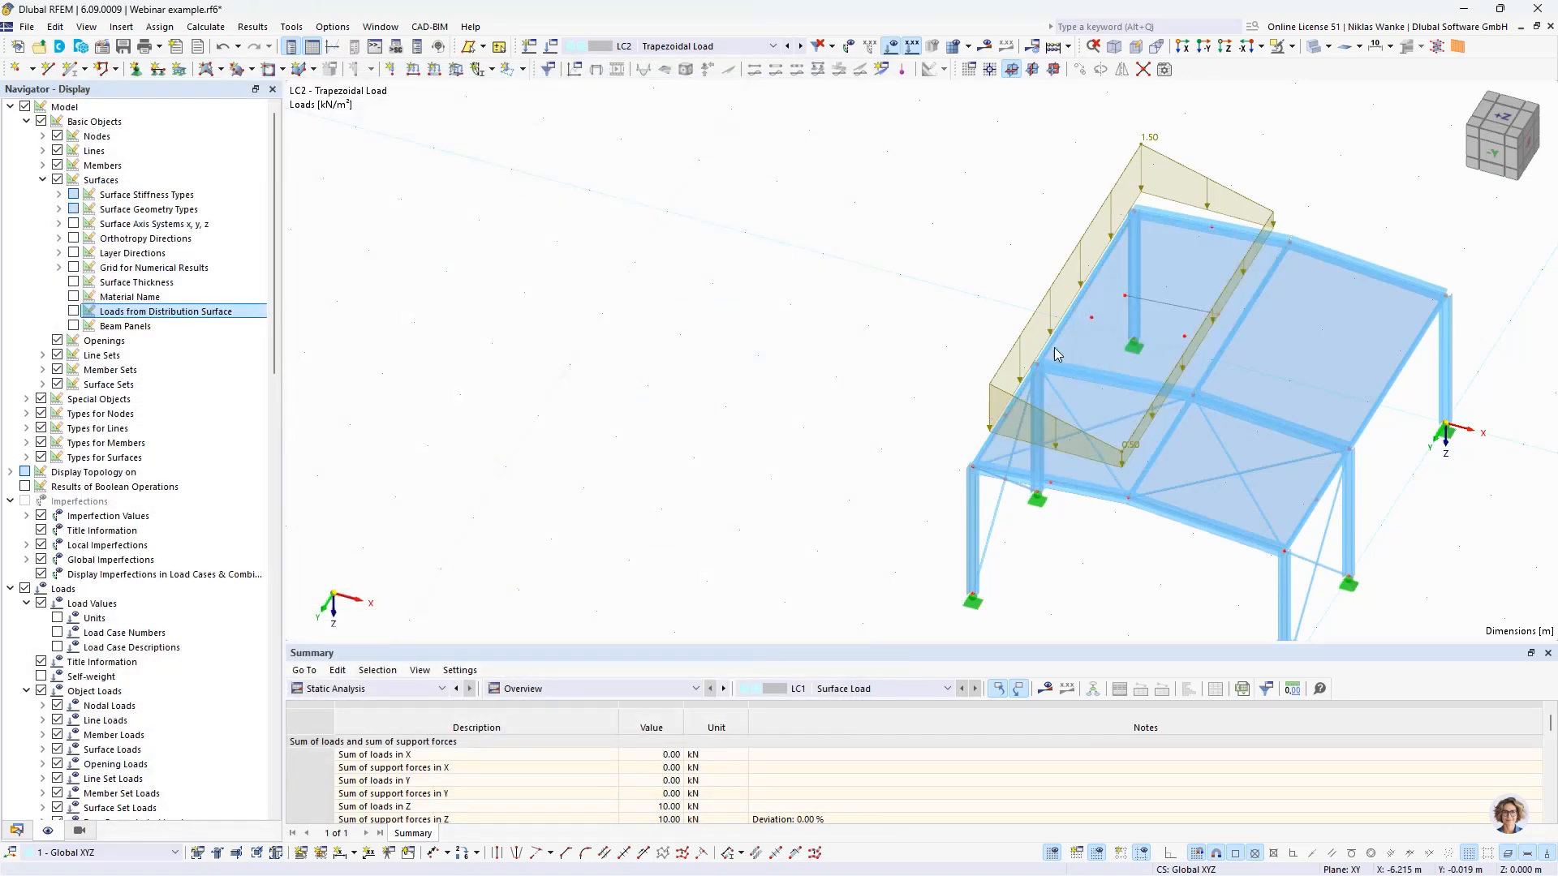
- Examine the trapezoidal surface load on roof surface No. 2 in relation to the surface's local axes and supporting members
scroll(1155, 372, up, 3)
middle_drag(1156, 372, 933, 395)
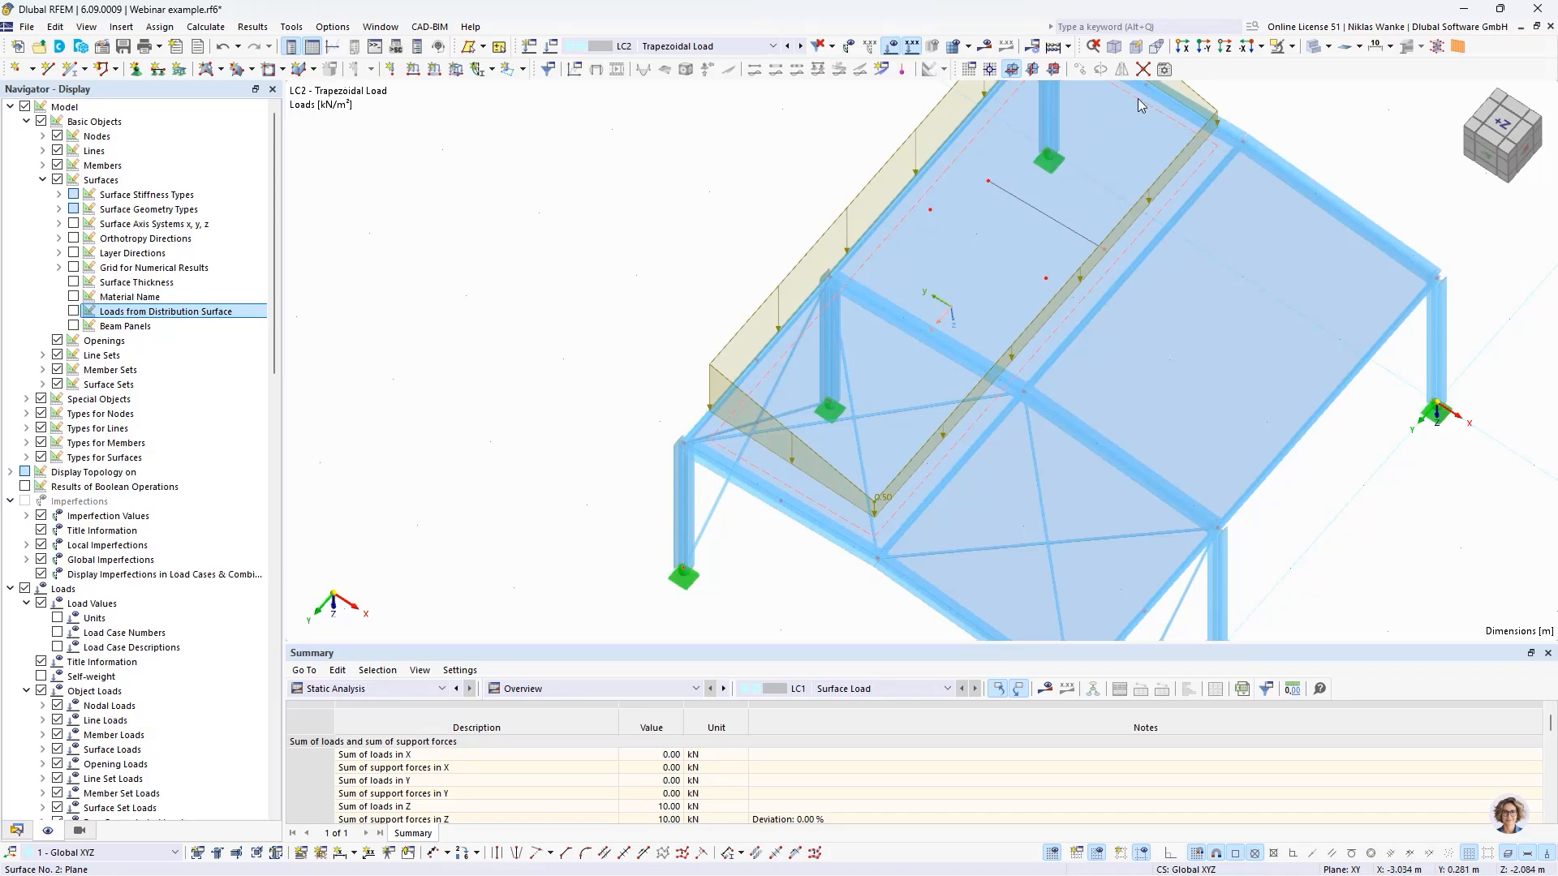
middle_drag(999, 241, 932, 288)
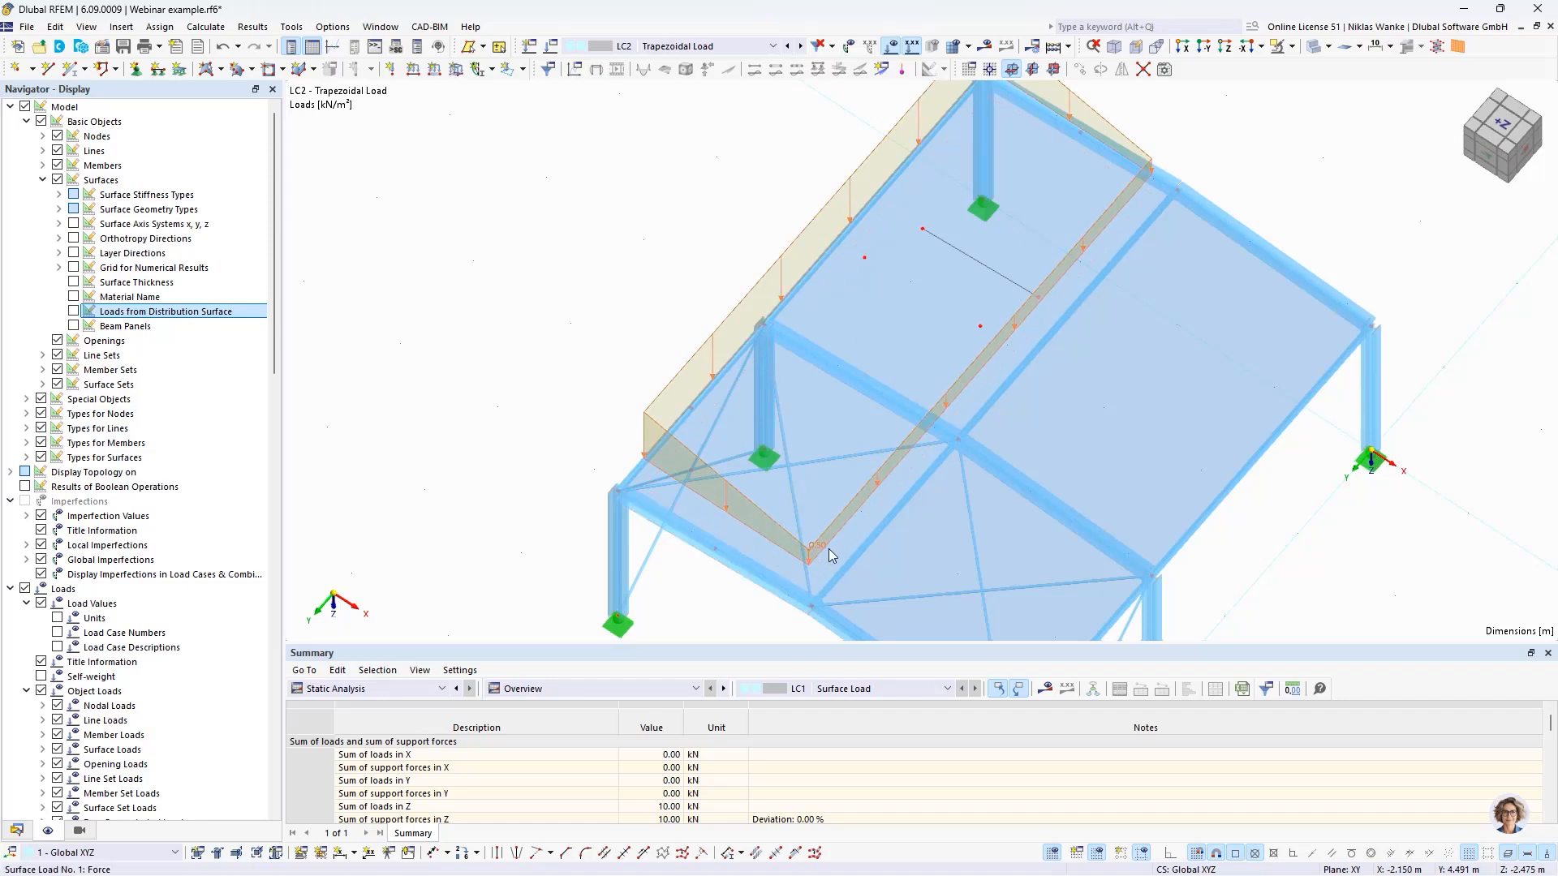
scroll(779, 601, up, 2)
ctrl+middle_drag(779, 600, 713, 601)
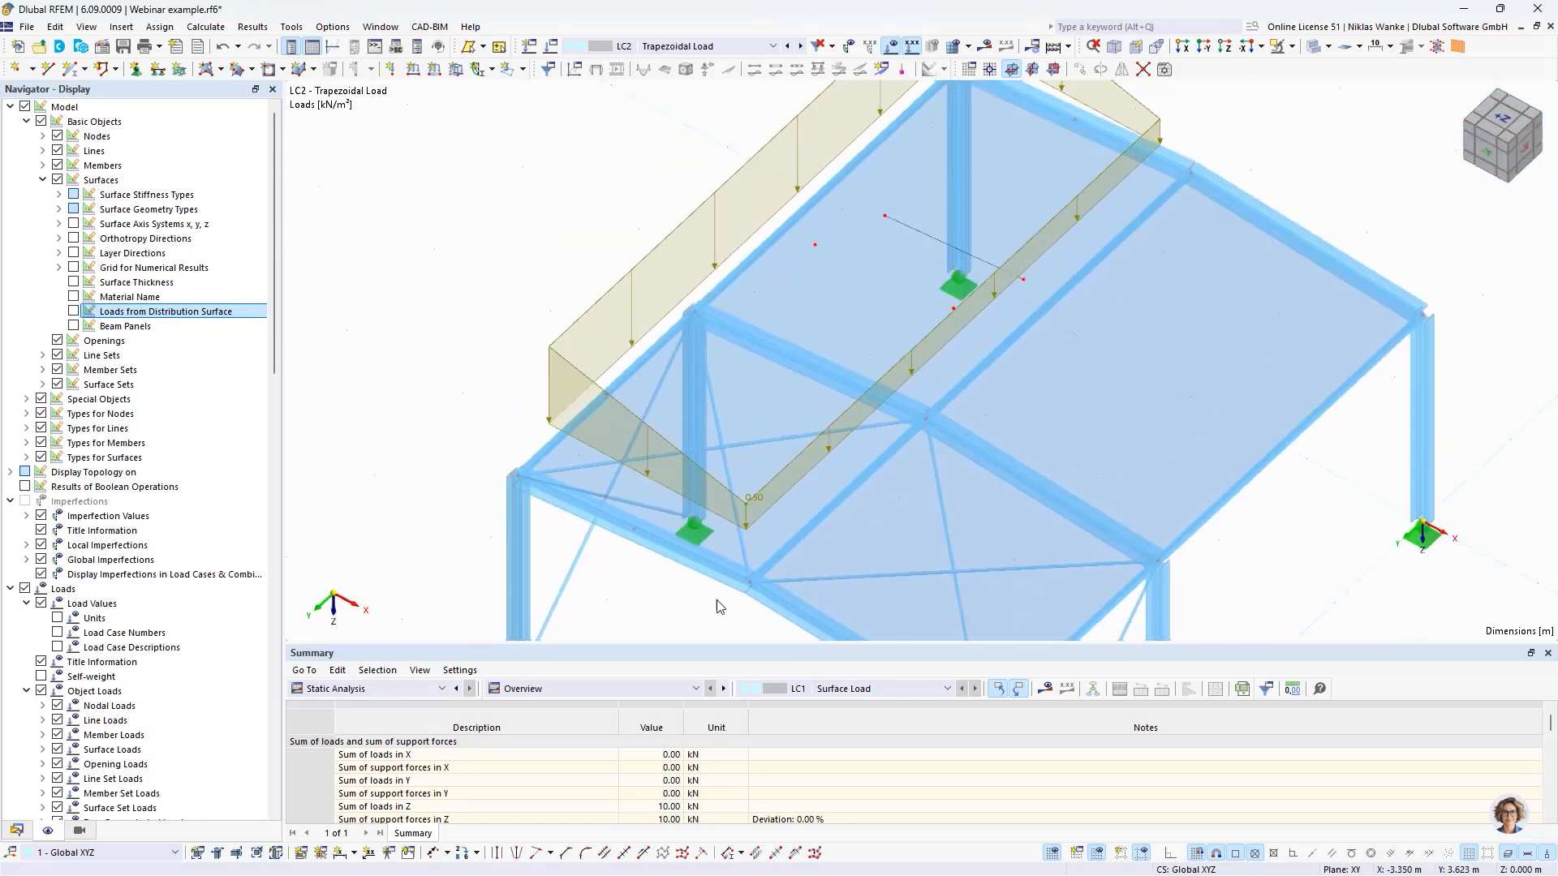
click(748, 501)
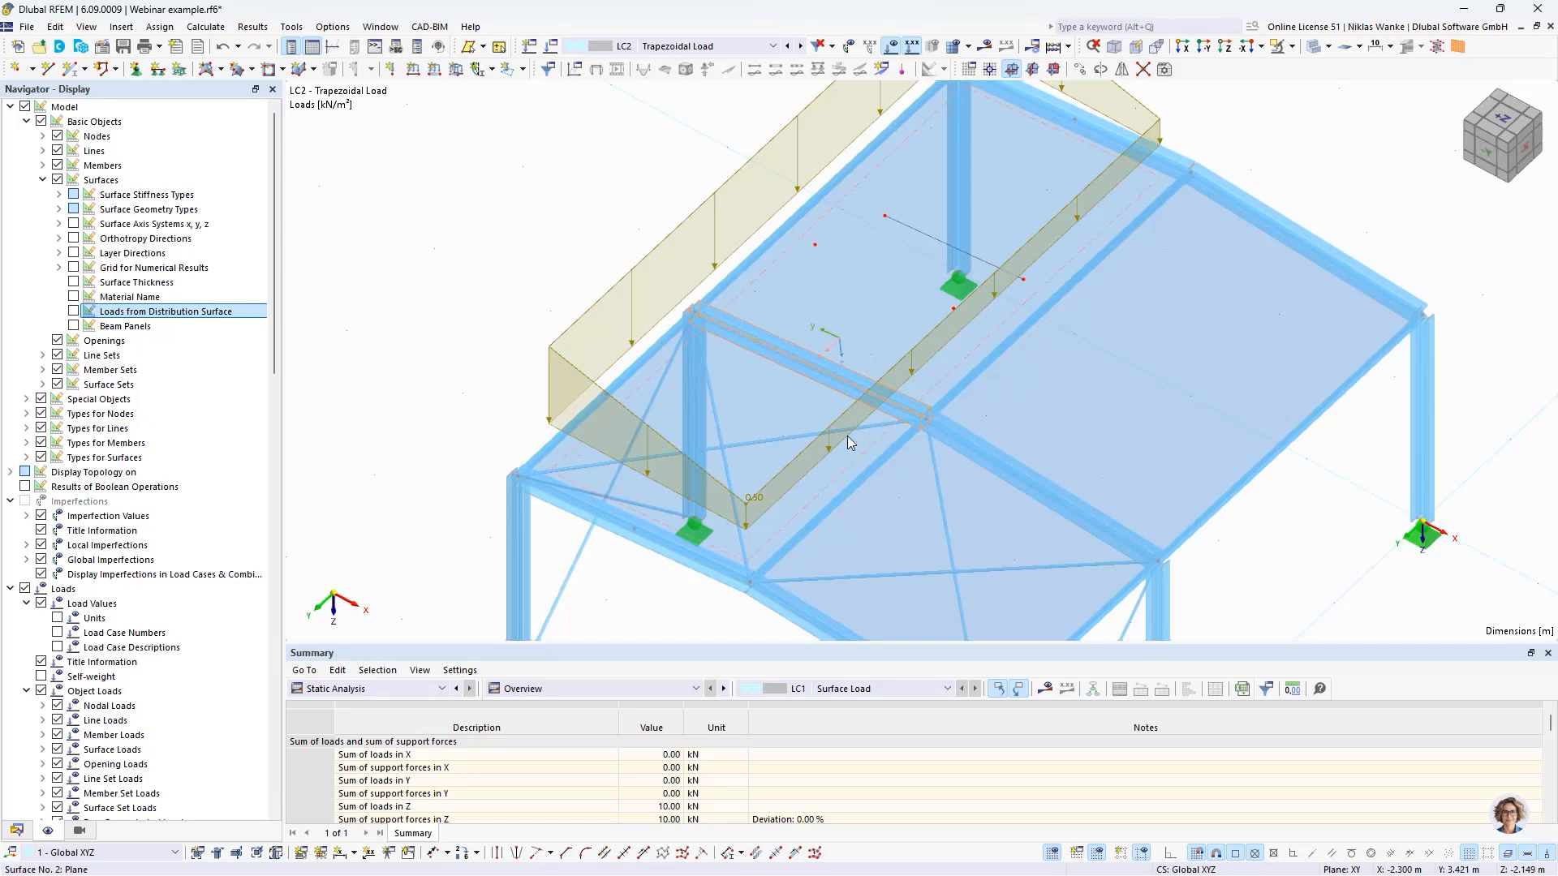
click(748, 439)
key(Escape)
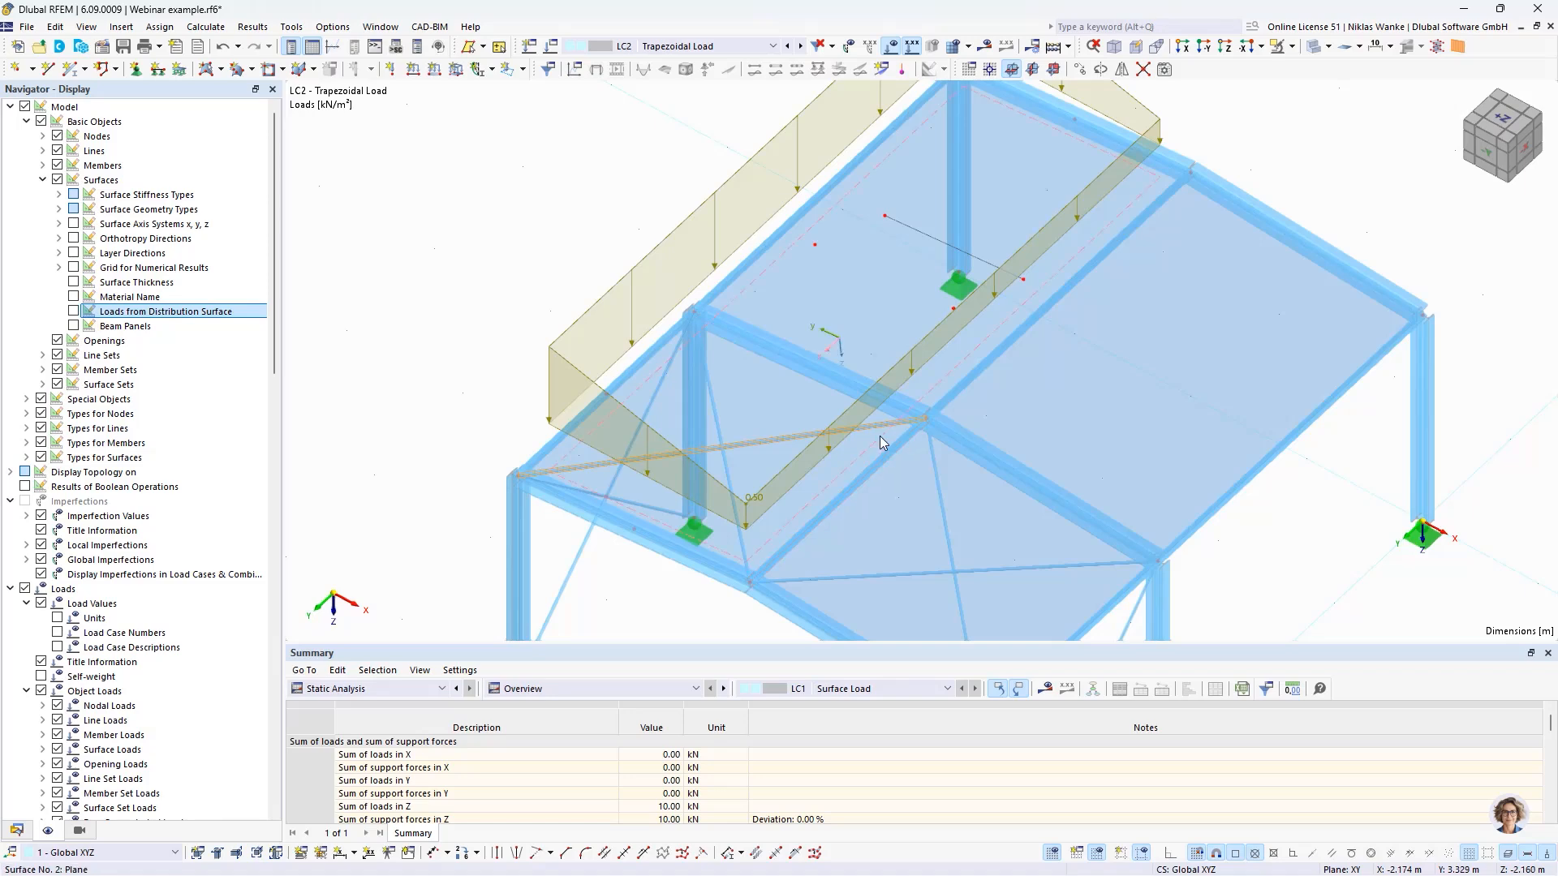
scroll(811, 520, down, 1)
middle_drag(809, 519, 1092, 555)
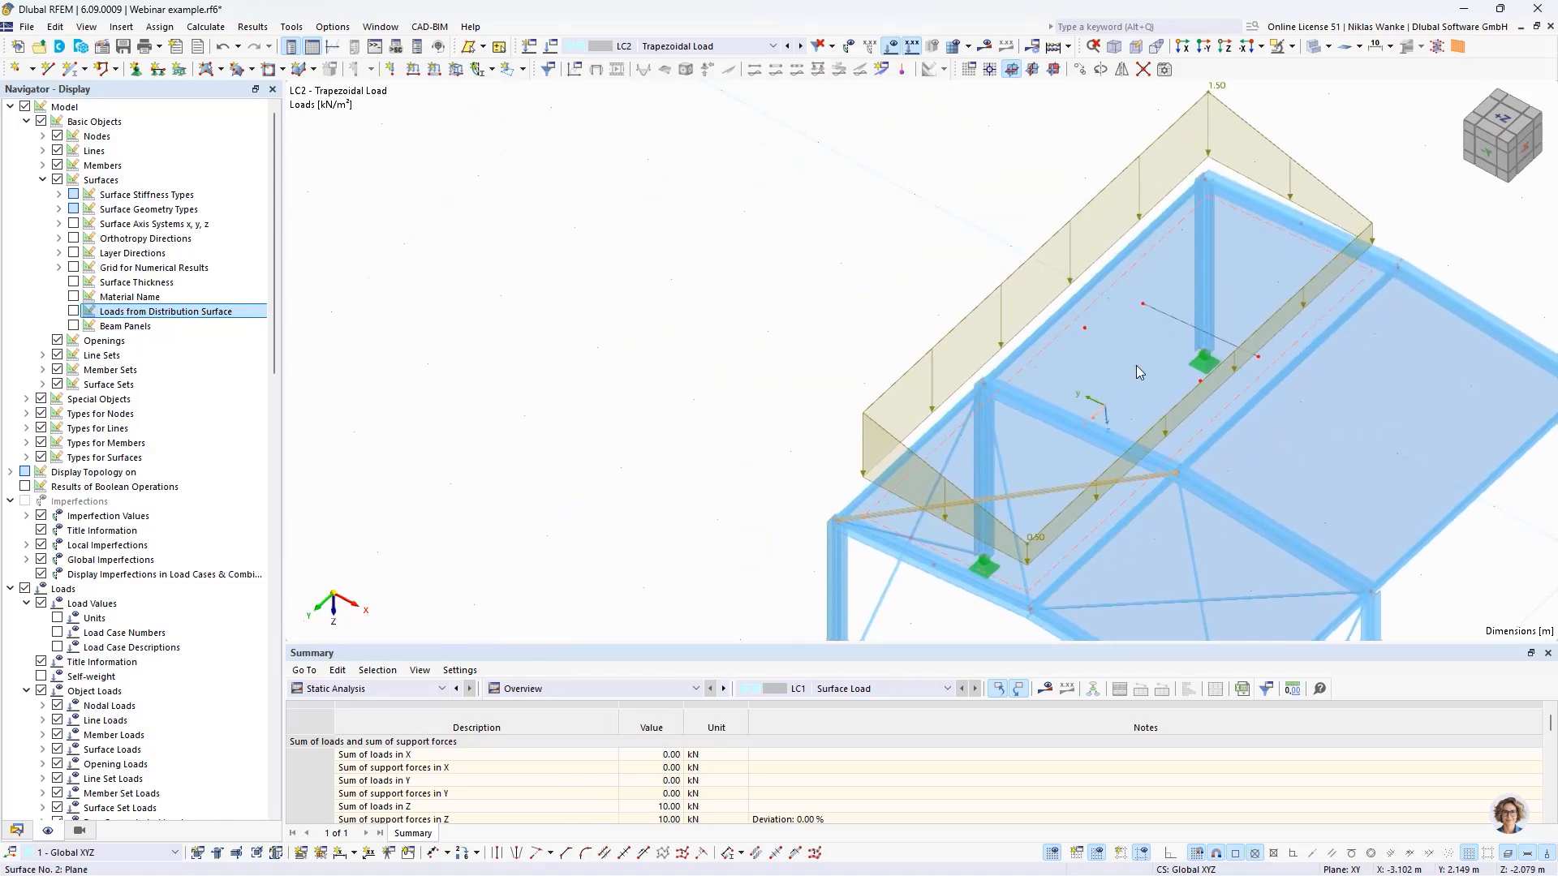
- Close the reopened settings of surface No. 2 unchanged and turn the display of loads from the distribution surface back on
double_click(1136, 365)
click(858, 80)
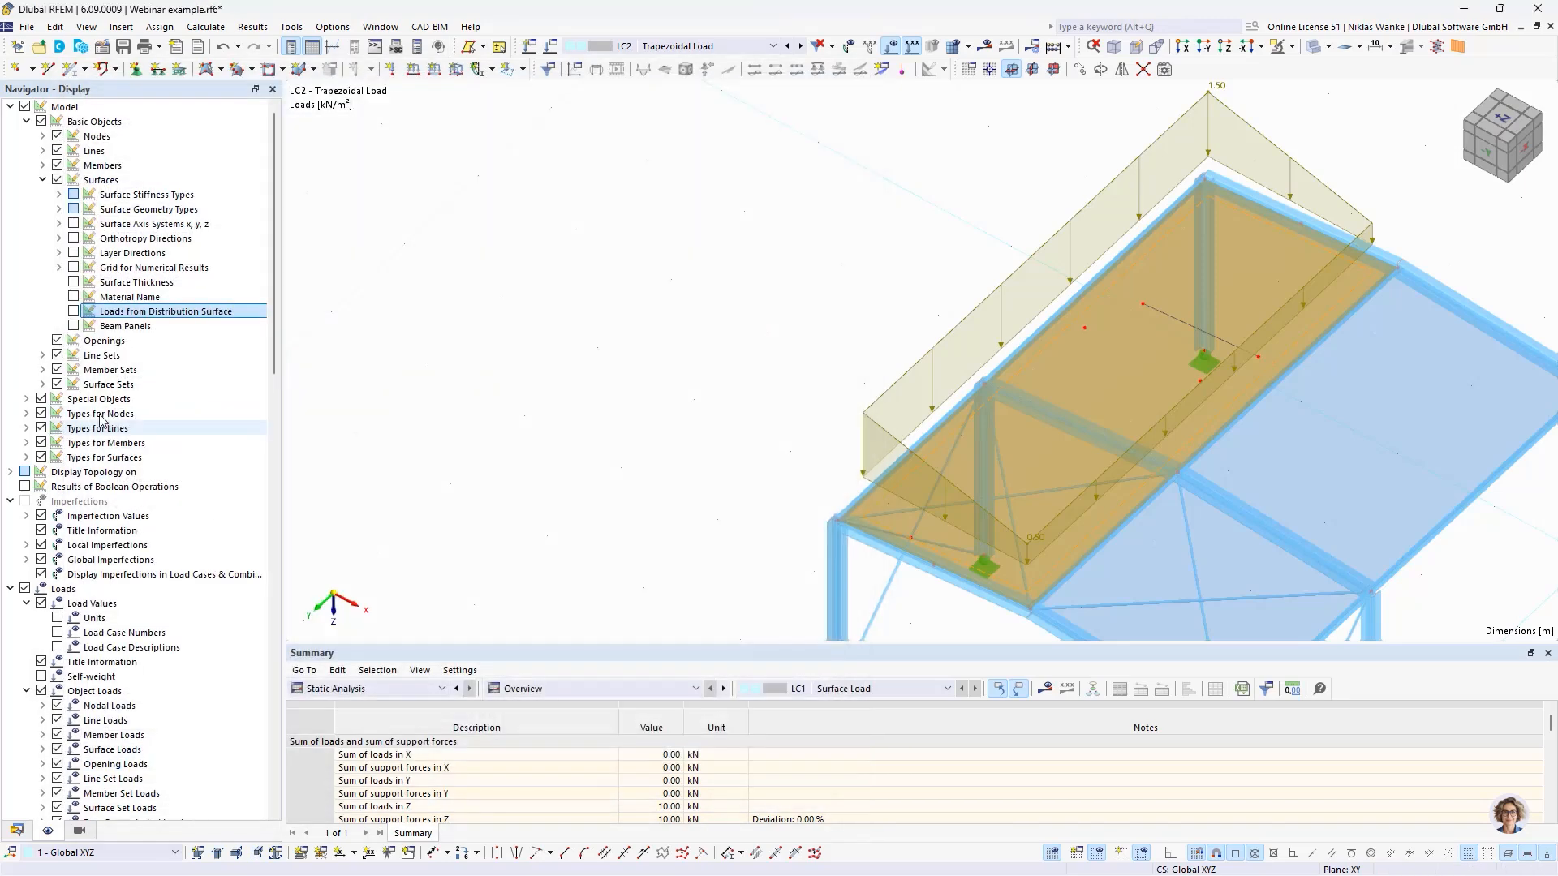
click(74, 312)
click(786, 327)
scroll(764, 380, down, 1)
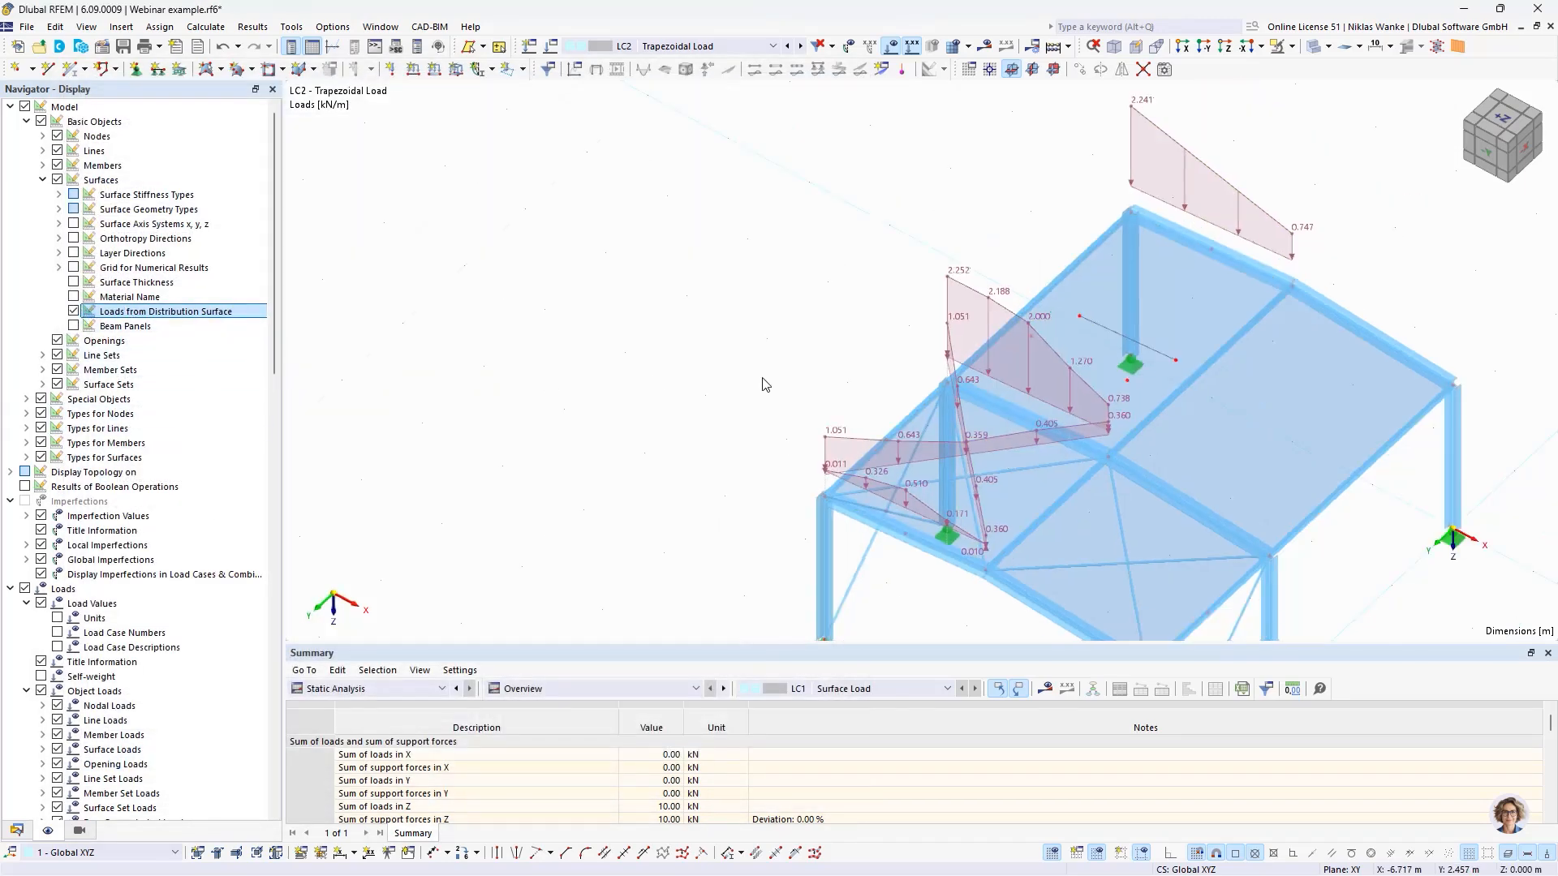
middle_drag(764, 383, 802, 399)
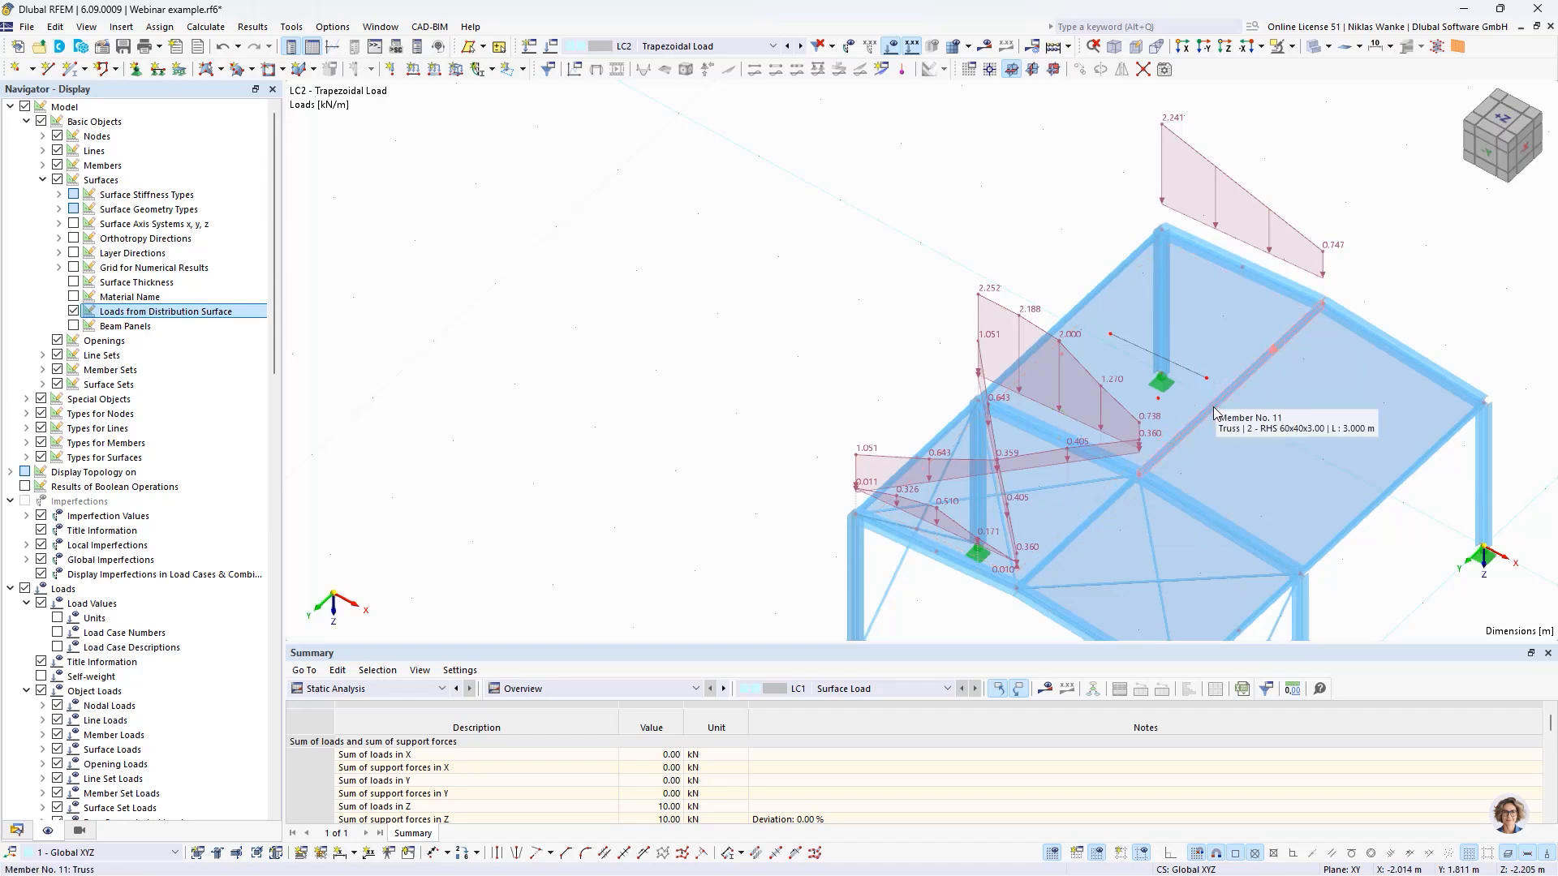
- Set the load transfer direction of roof surface No. 2 to y | Stripes and apply it, accepting deletion of the LC1 results
click(1214, 329)
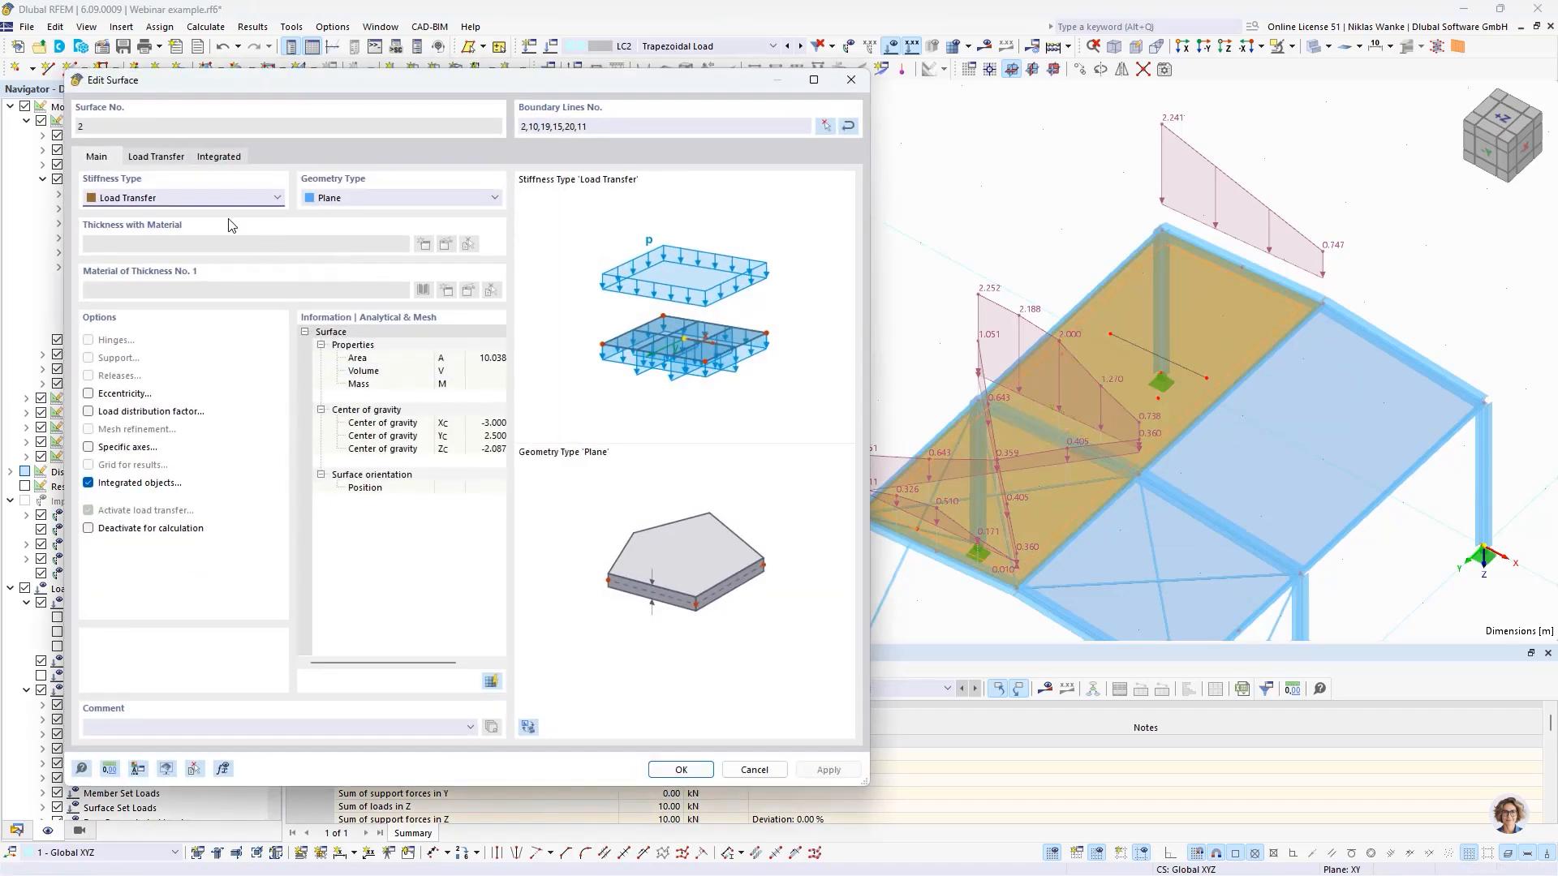
click(162, 158)
click(120, 219)
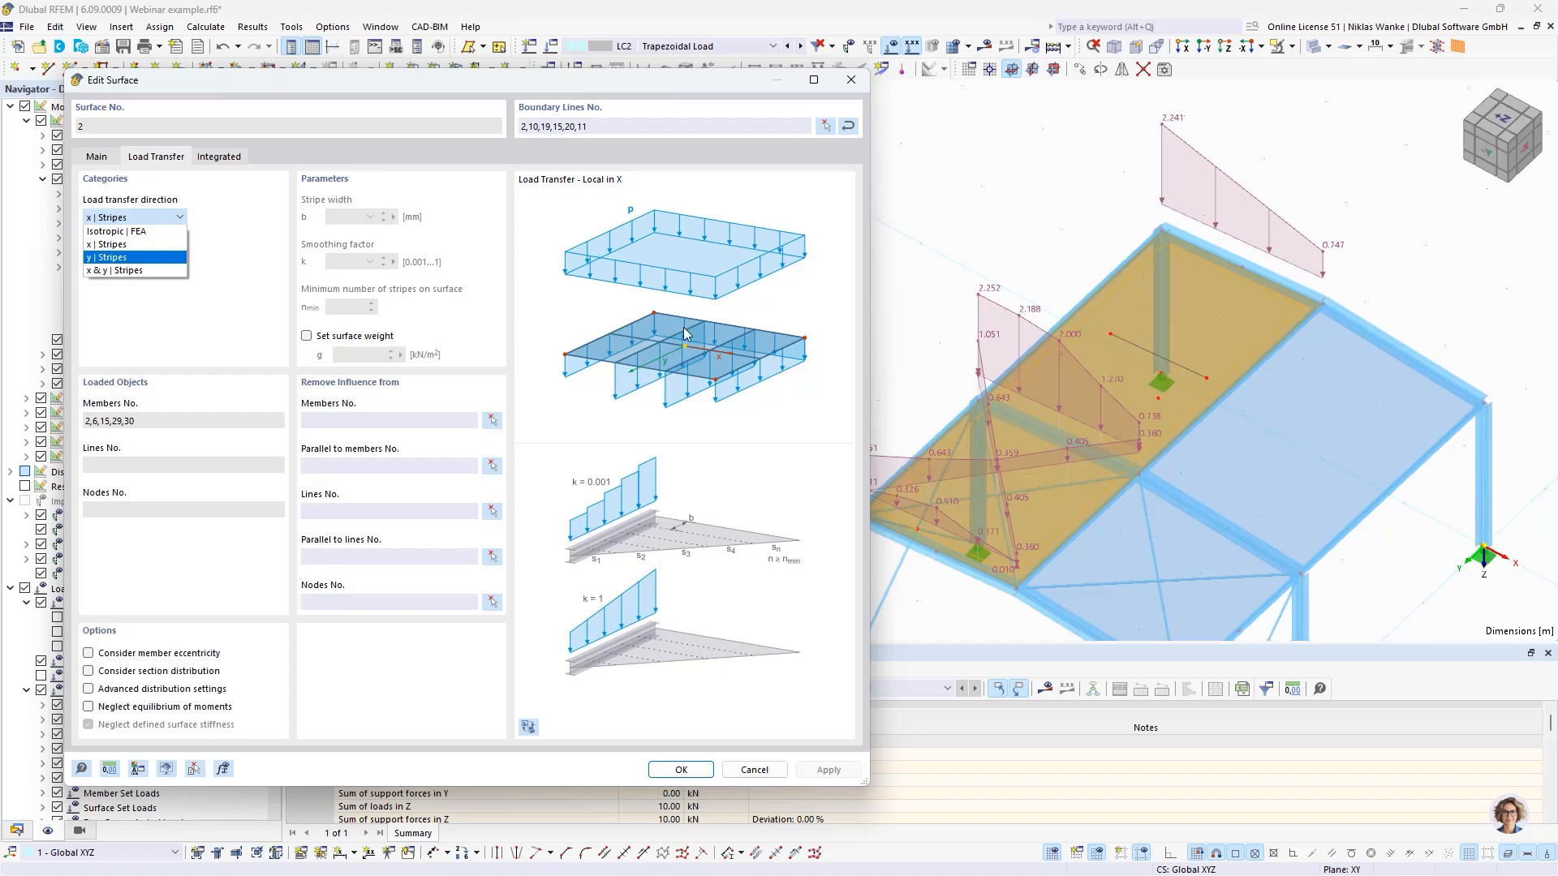
click(102, 258)
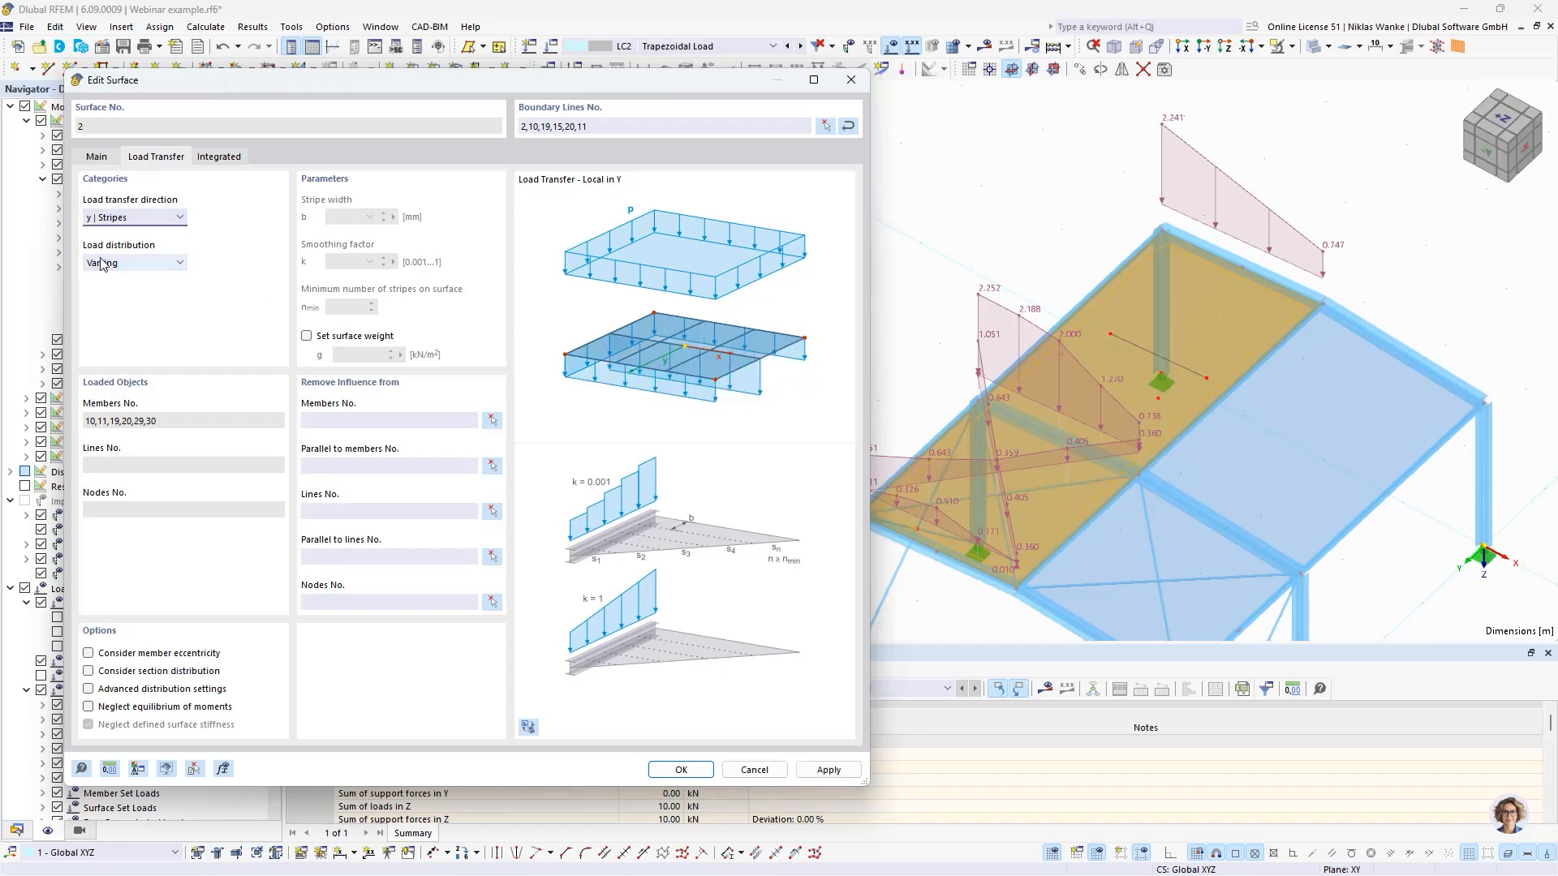
click(833, 771)
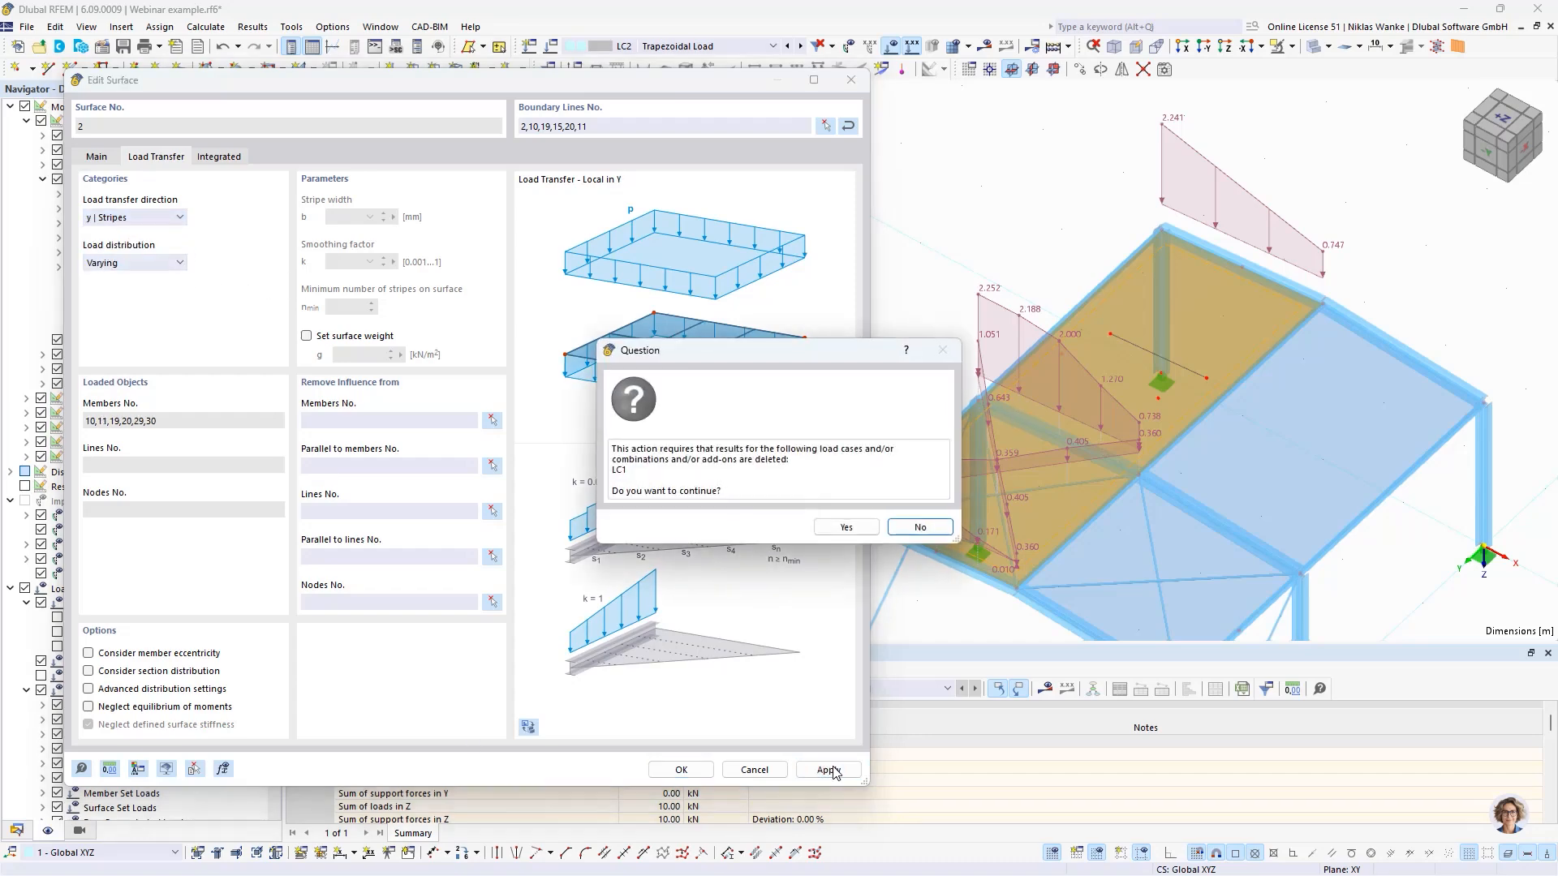
click(846, 531)
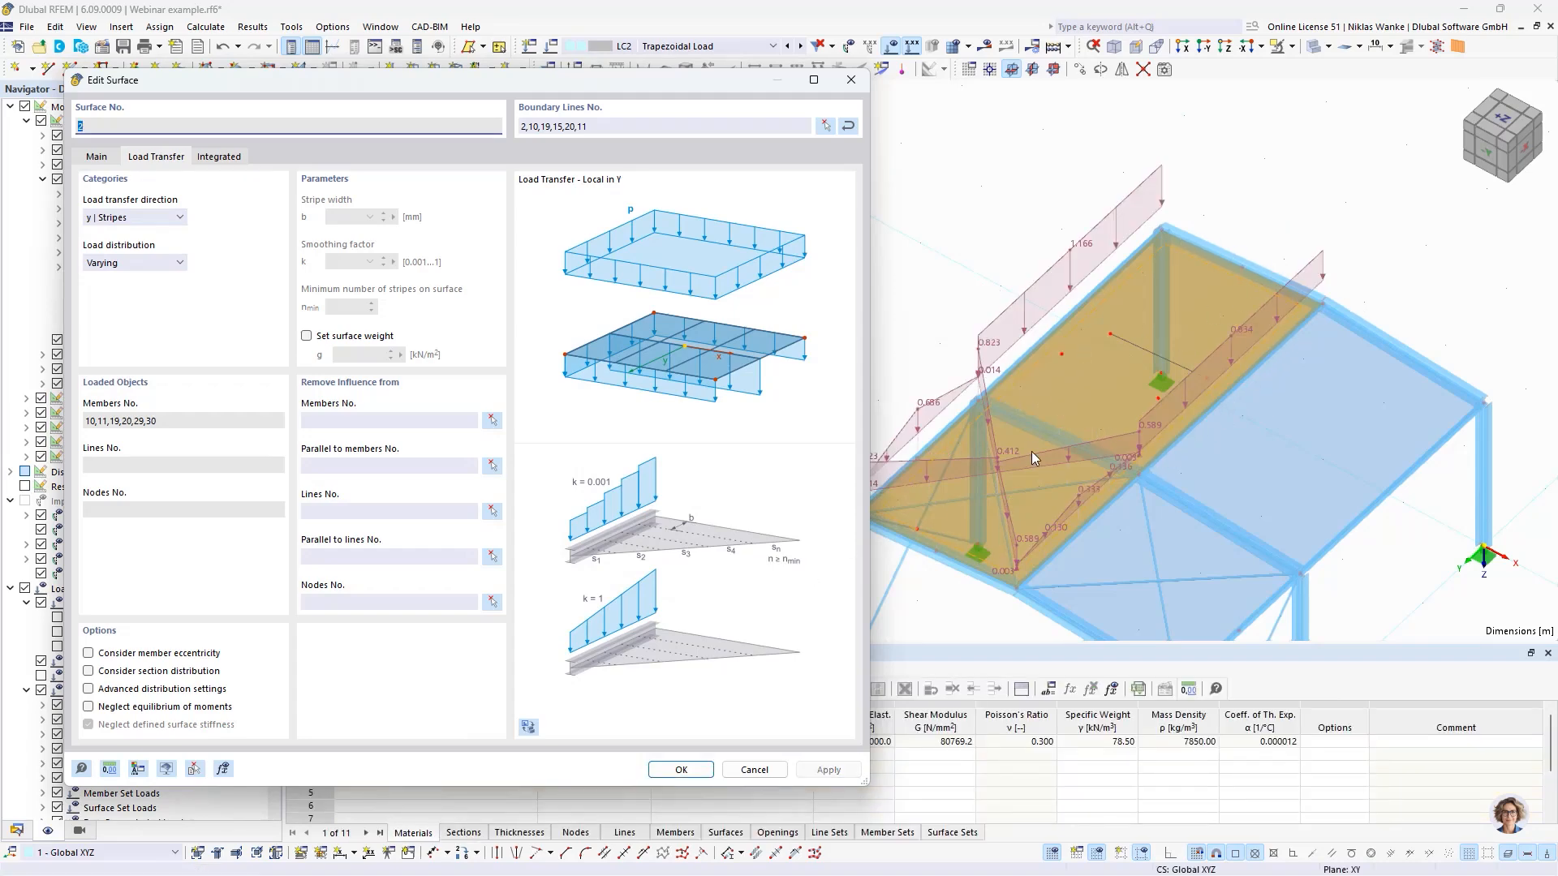
- Change the load transfer direction of surface No. 2 to x & y | Stripes and apply it
click(171, 217)
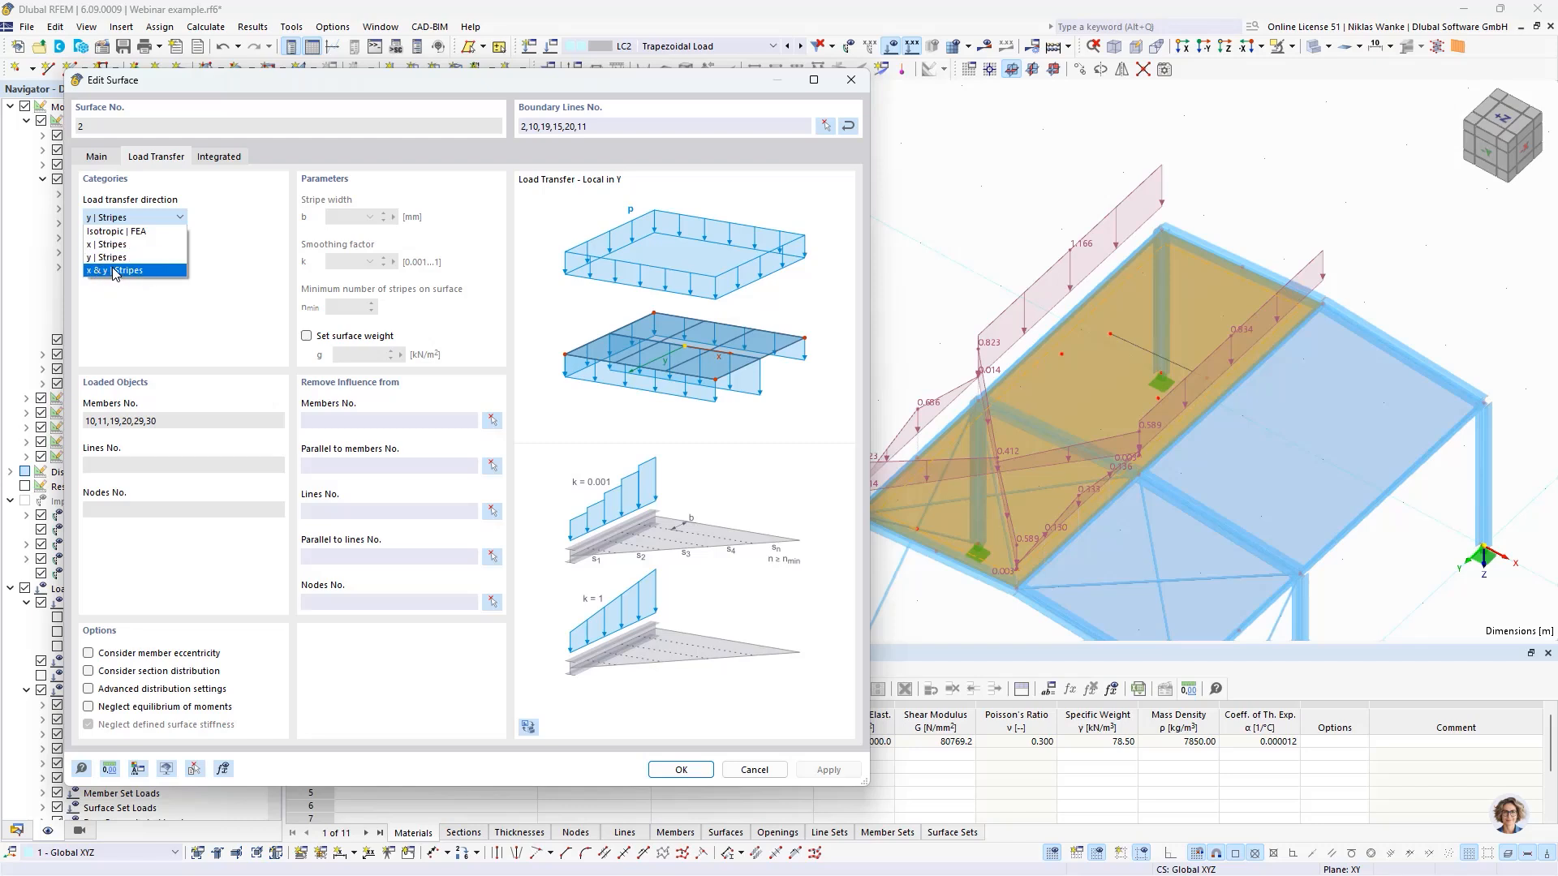
click(178, 324)
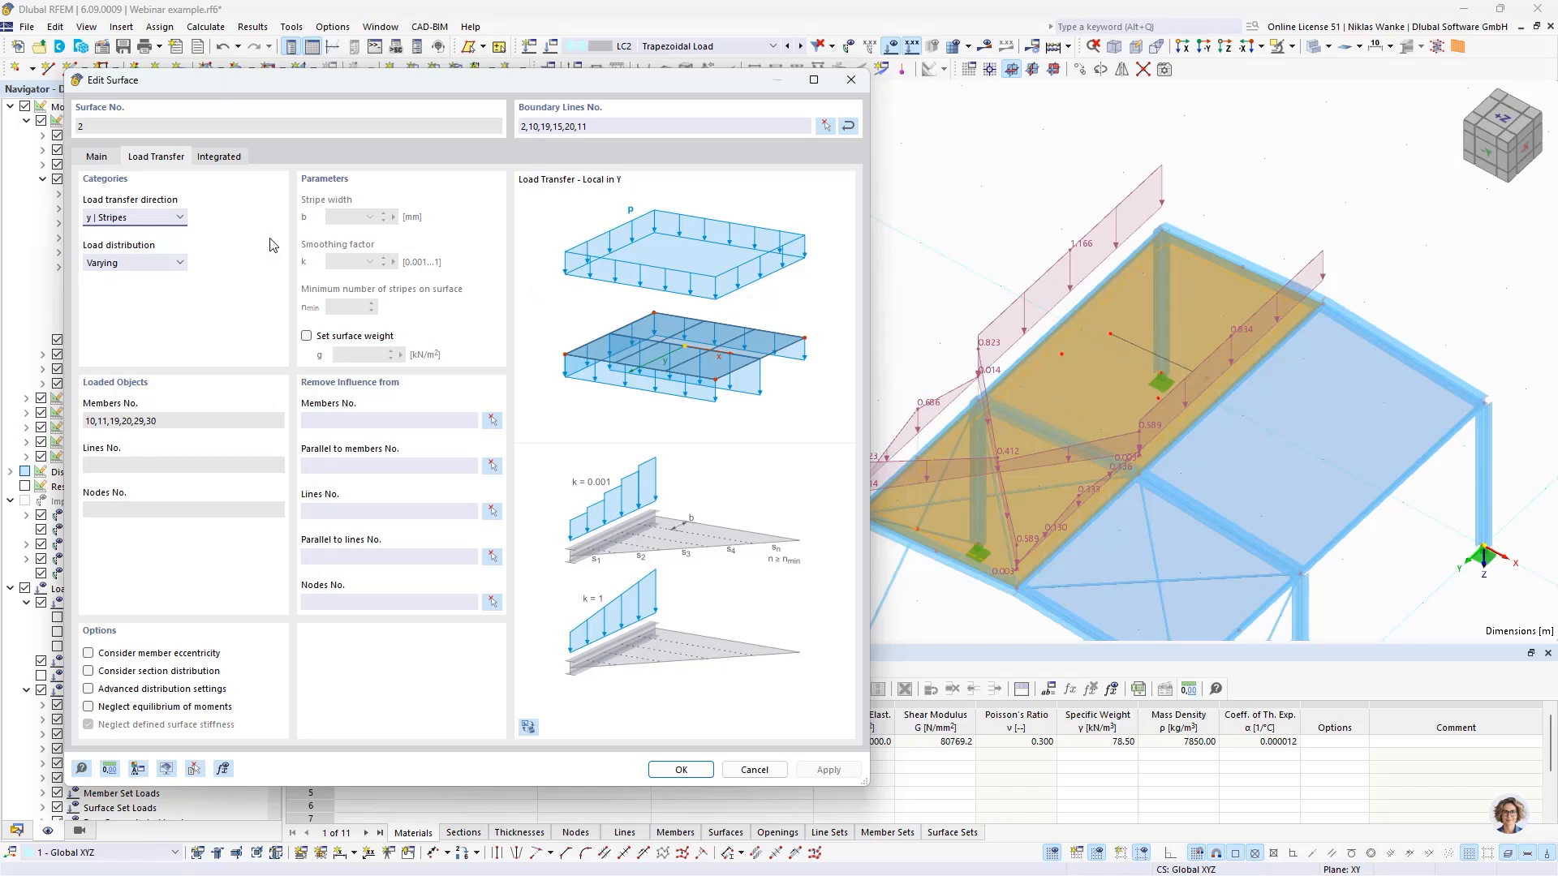
click(138, 217)
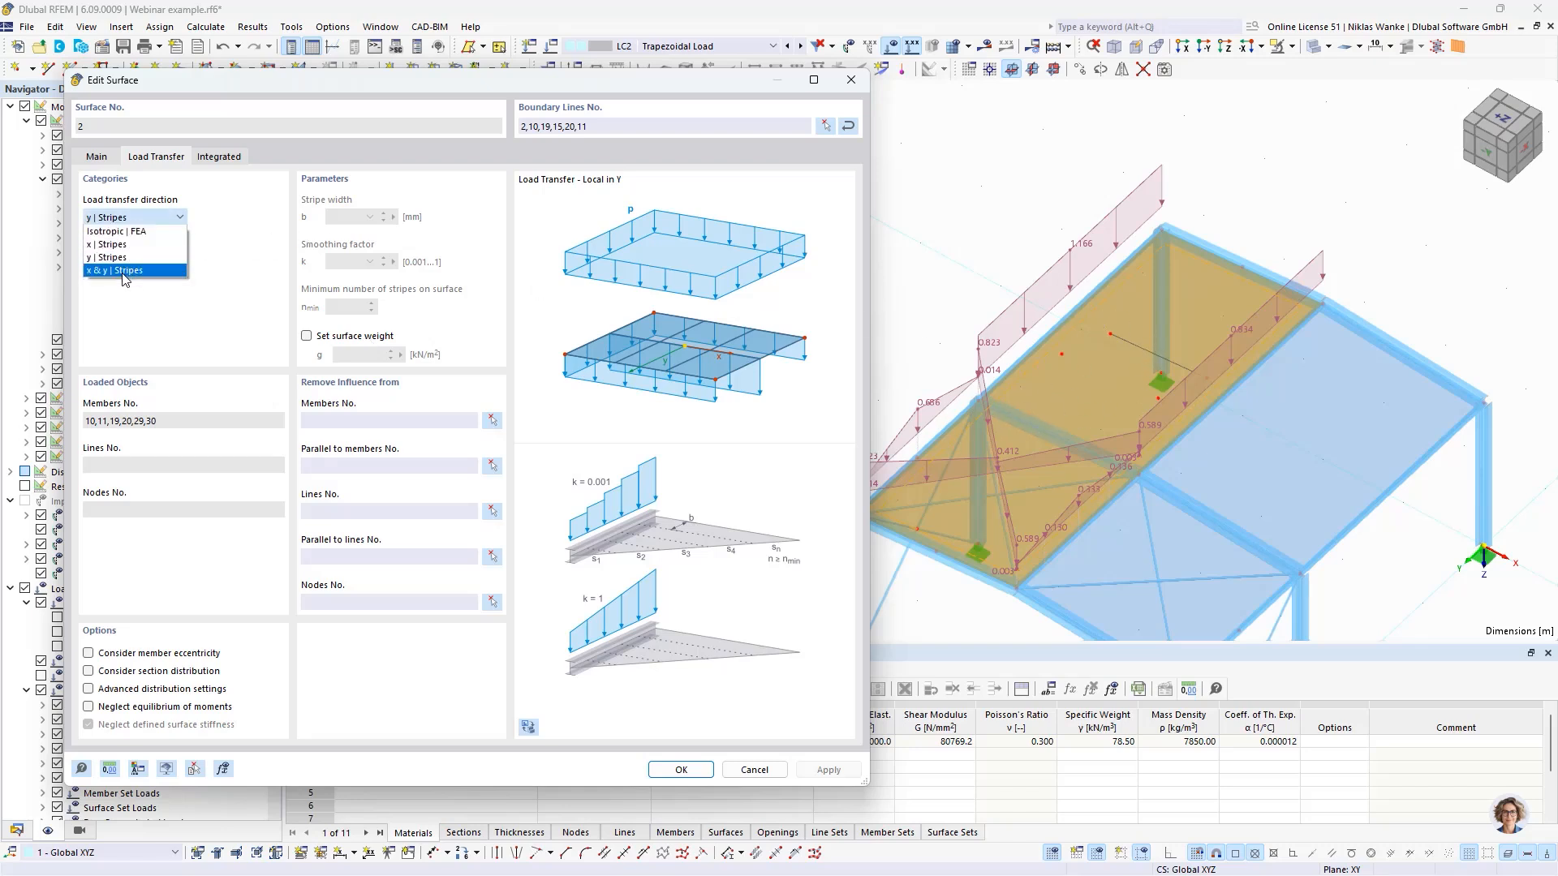
click(117, 270)
click(829, 771)
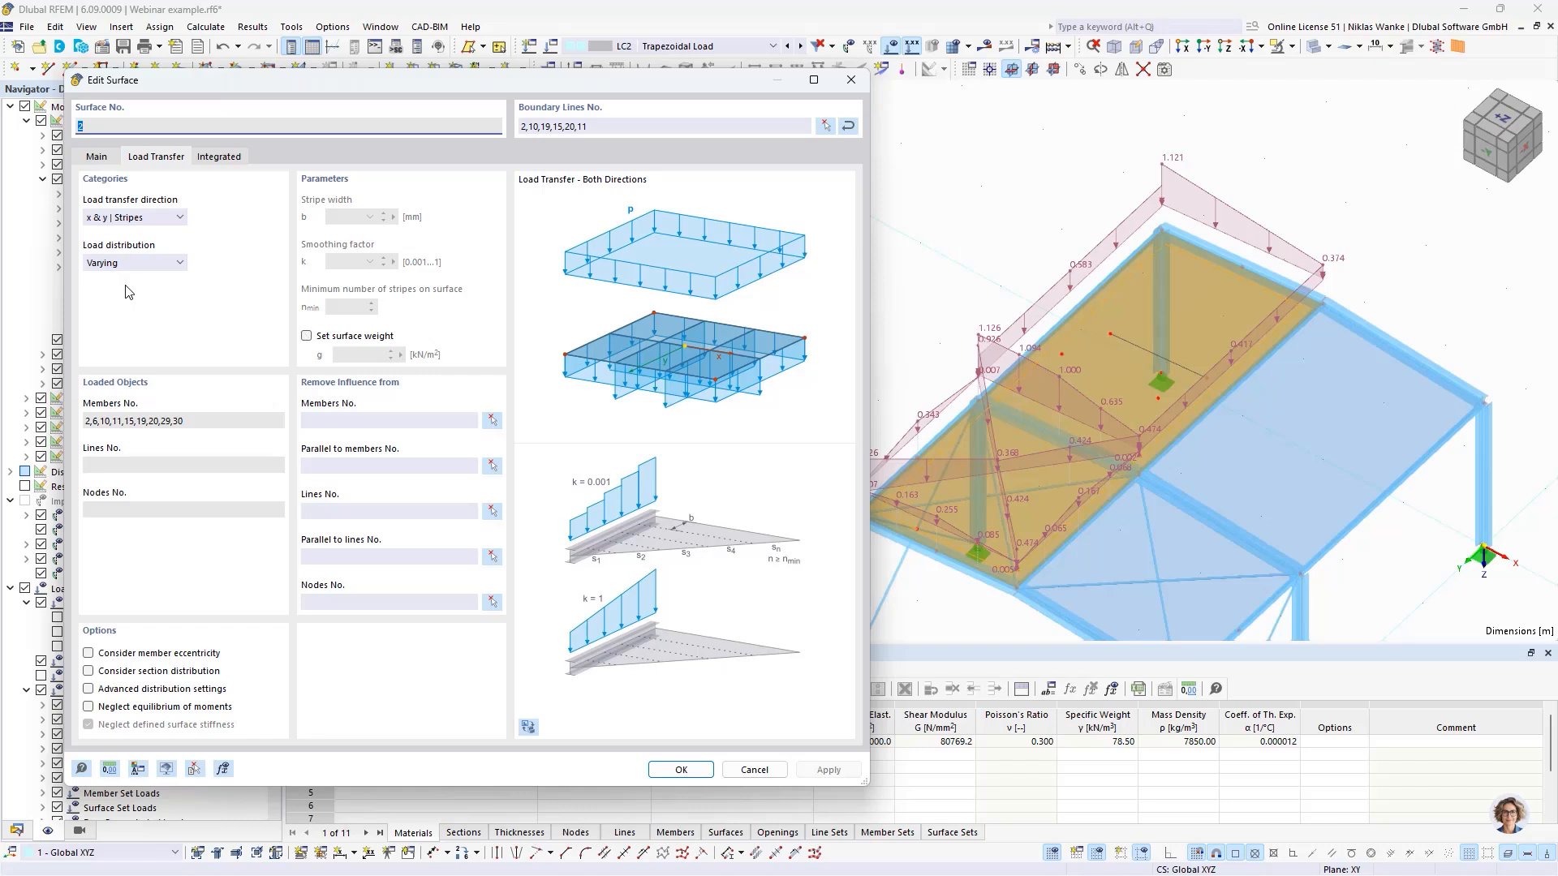
- Set the load distribution of surface No. 2 to Uniform and apply it, keeping x & y | Stripes as the transfer direction
click(134, 217)
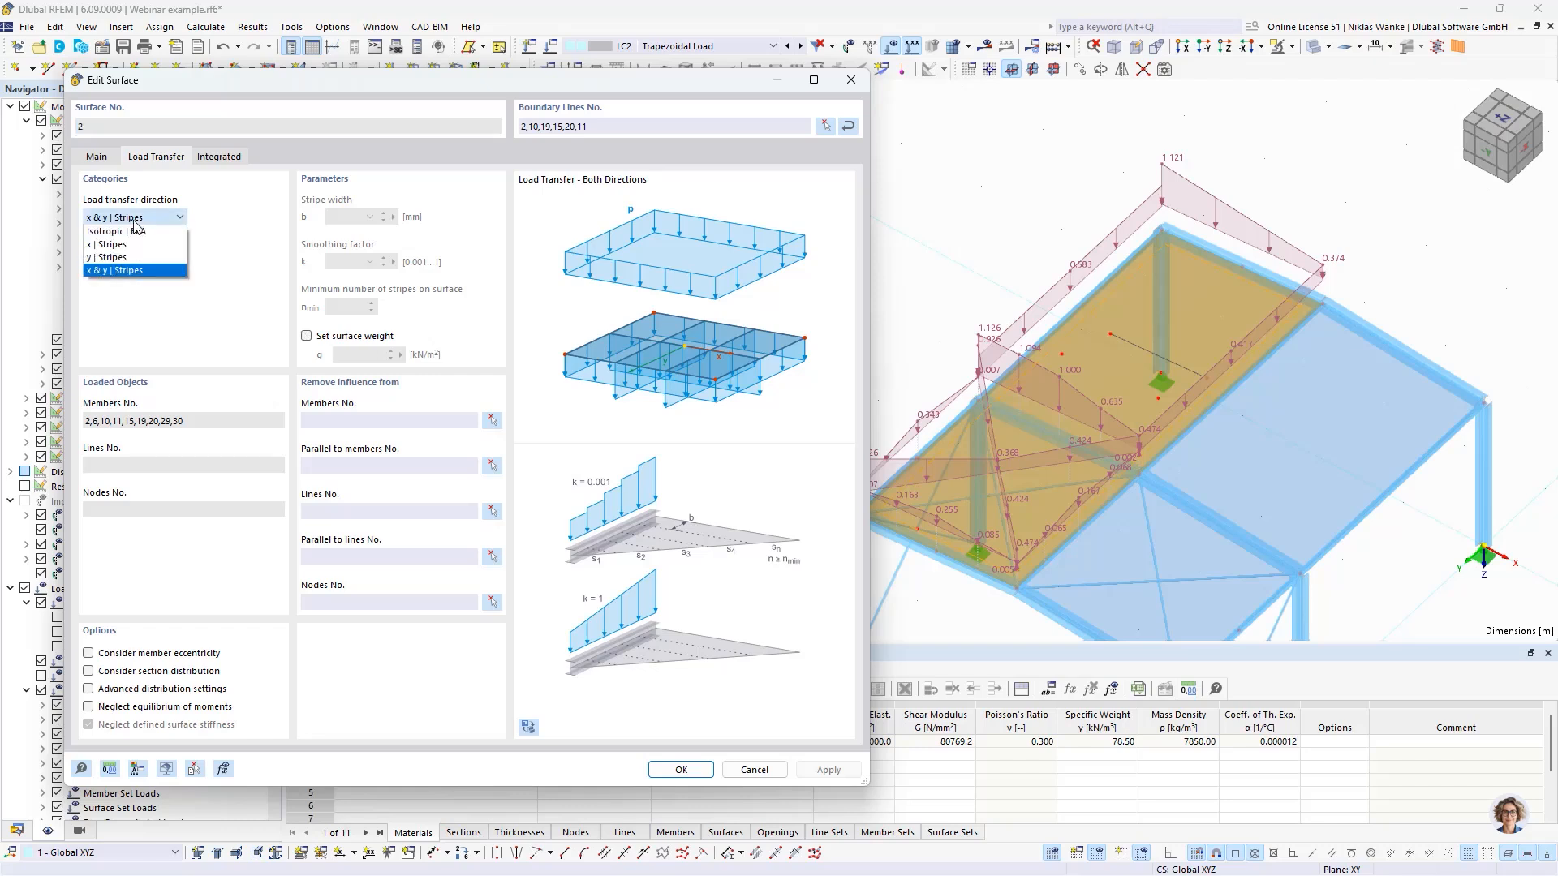
click(101, 261)
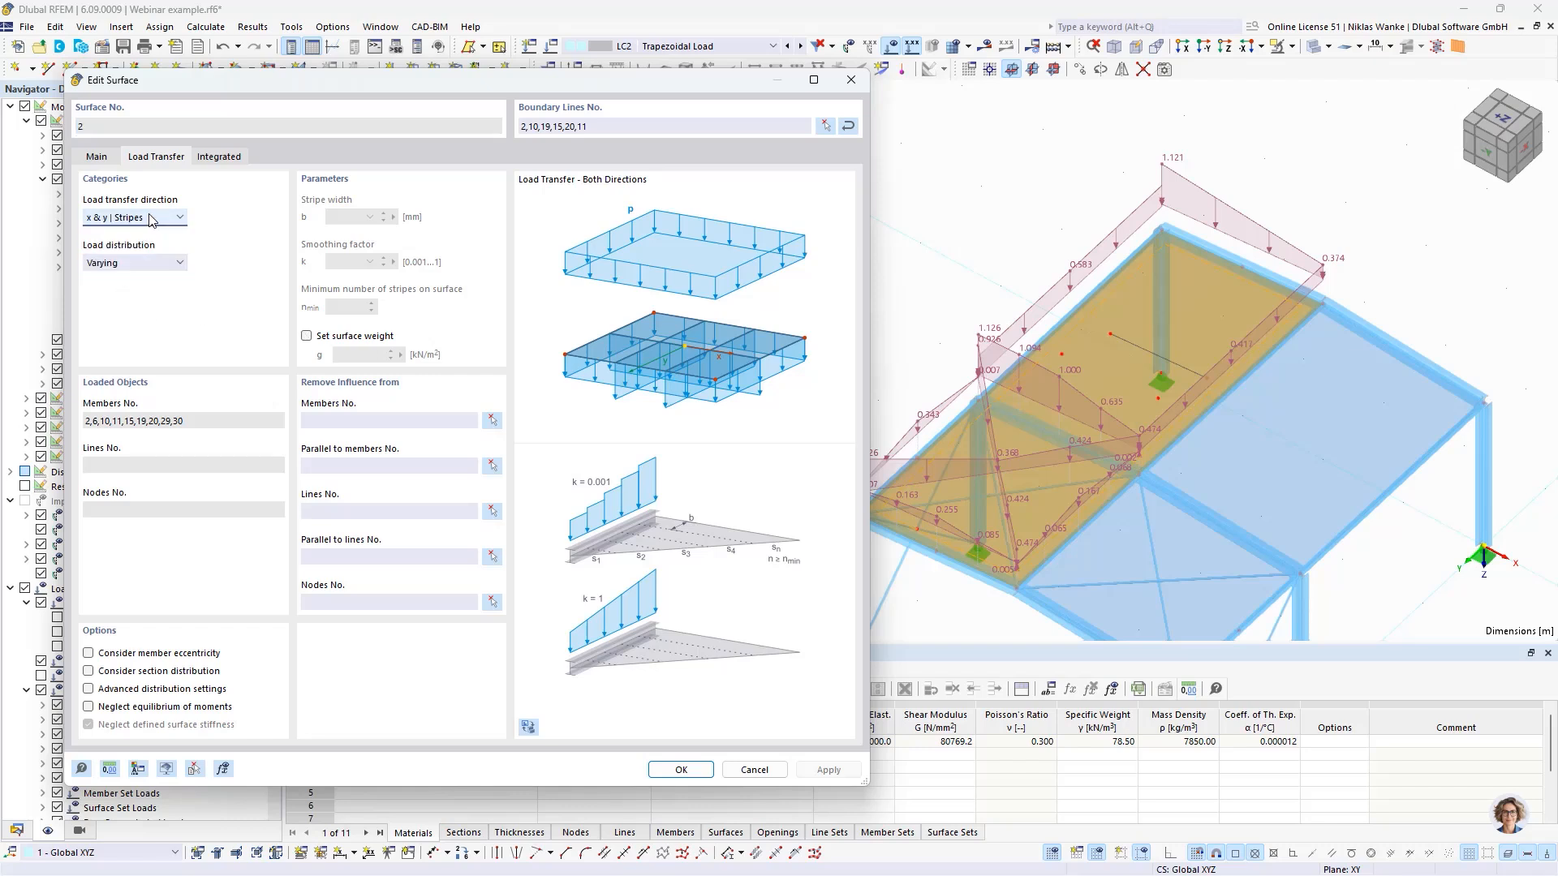
click(135, 271)
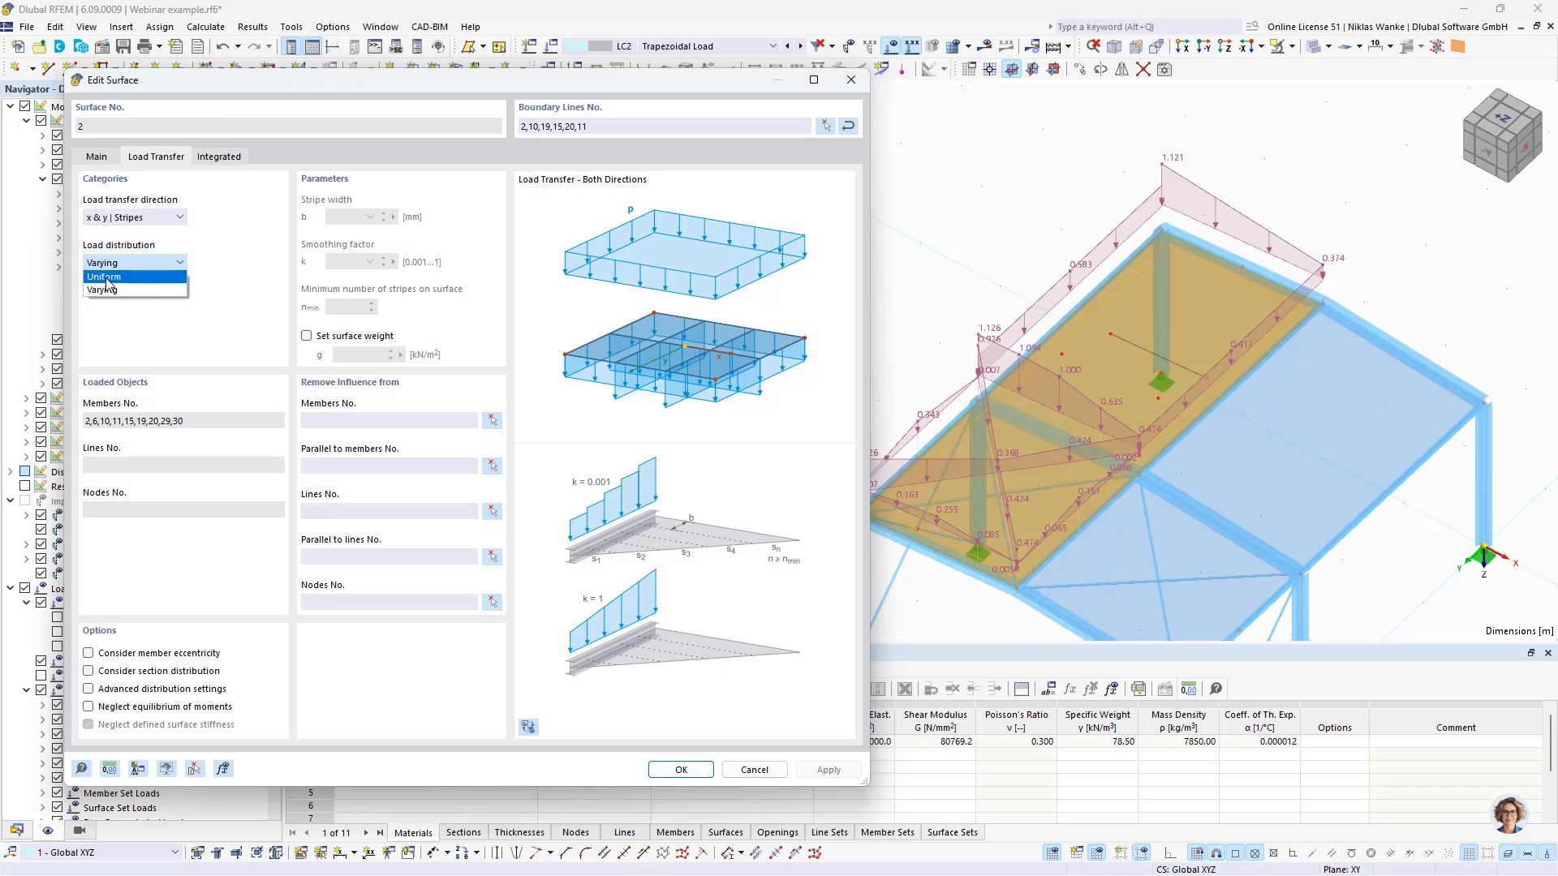
click(234, 282)
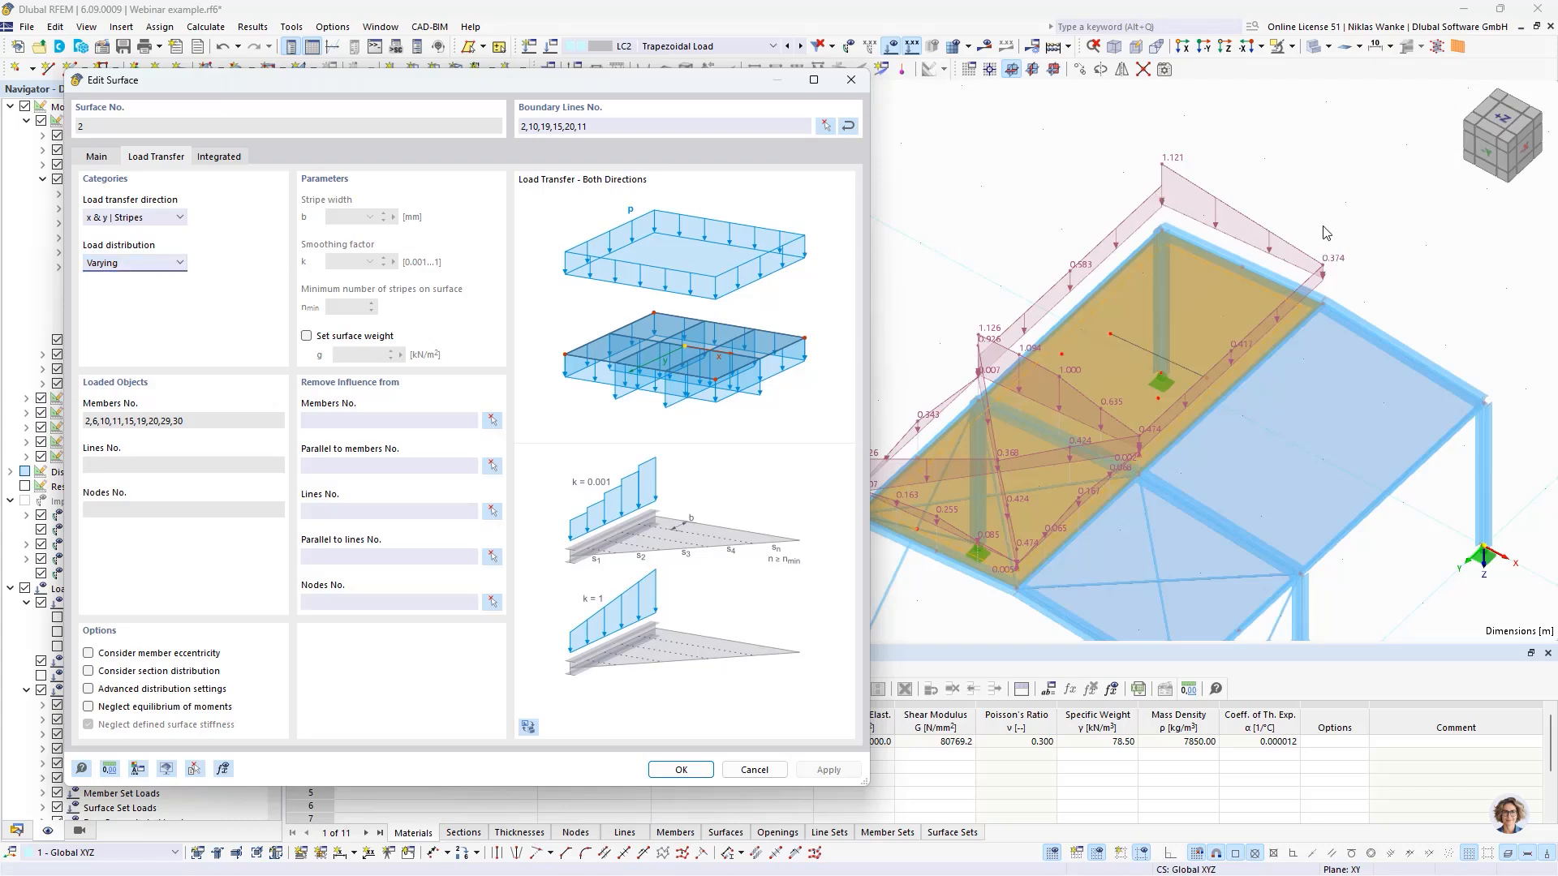
click(150, 263)
click(135, 276)
click(828, 769)
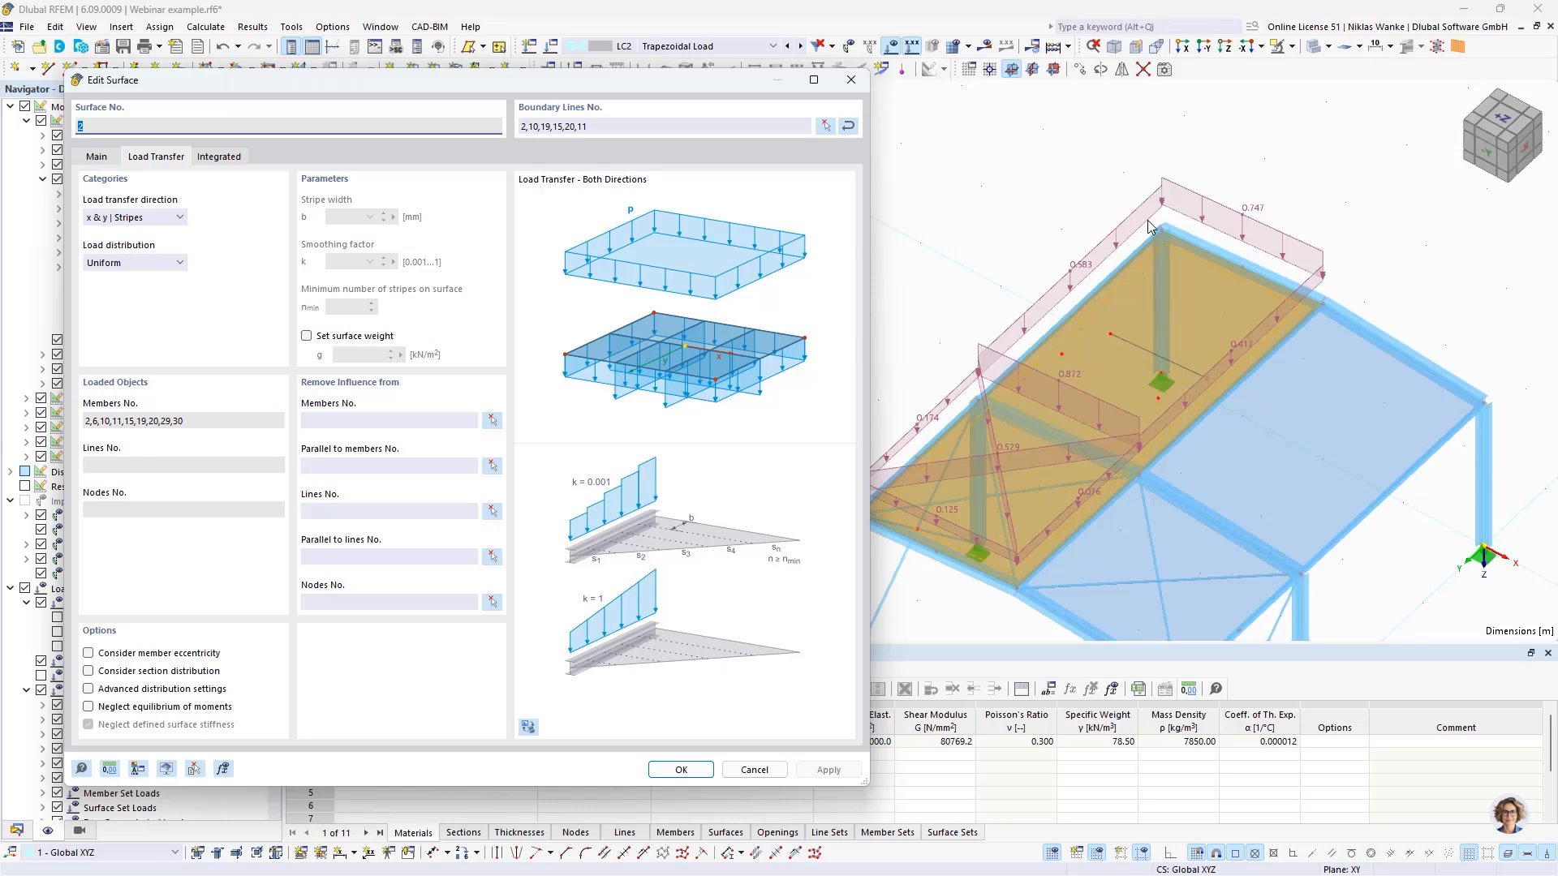
- Switch the load distribution of surface No. 2 back to Varying and apply it
click(99, 263)
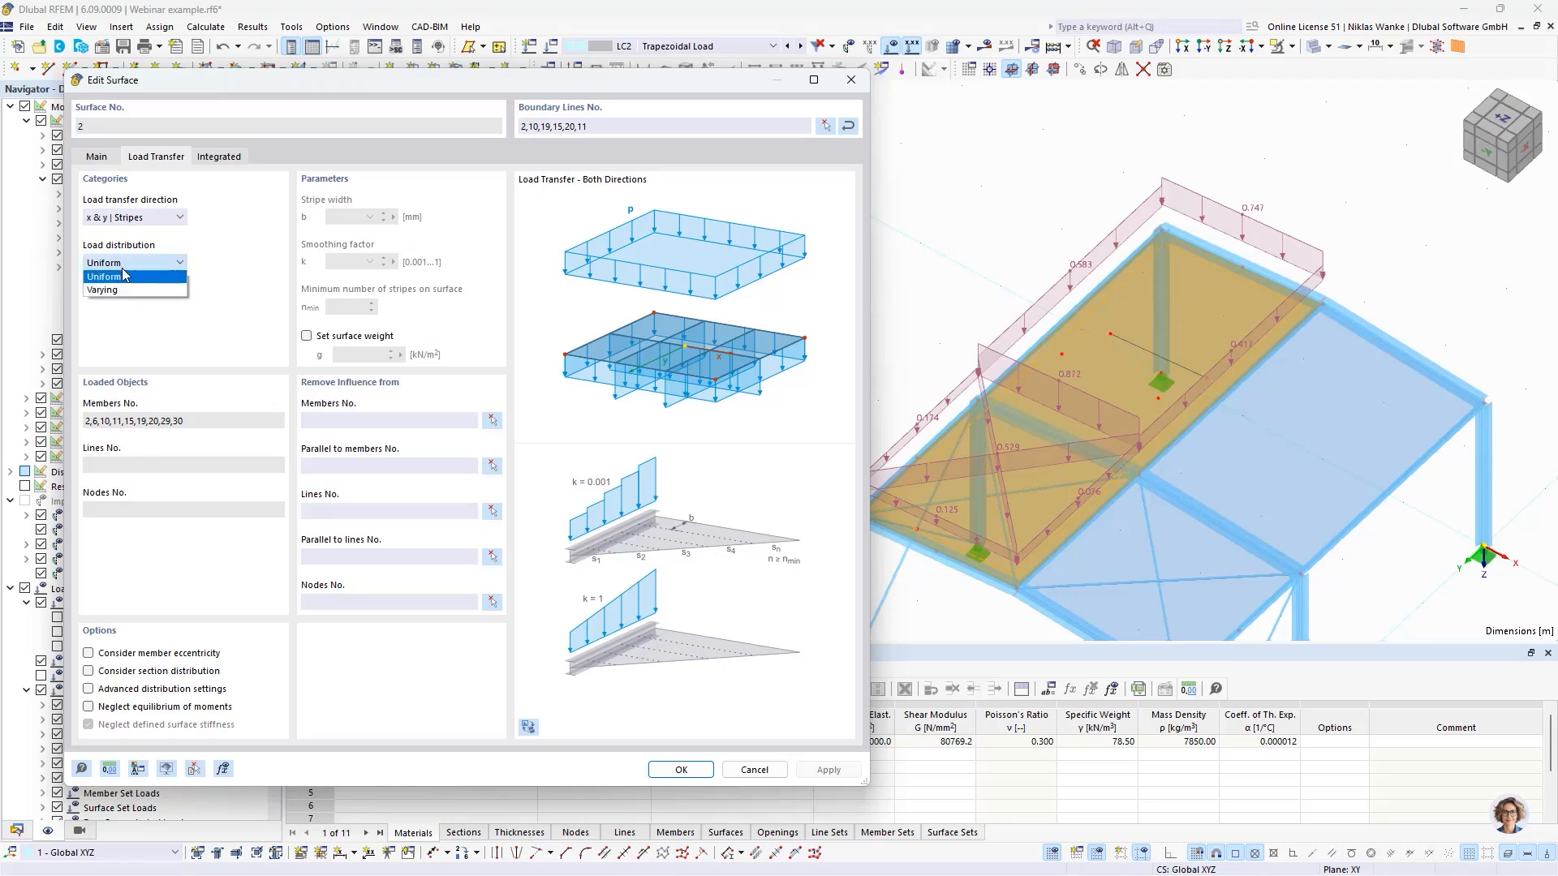
click(114, 291)
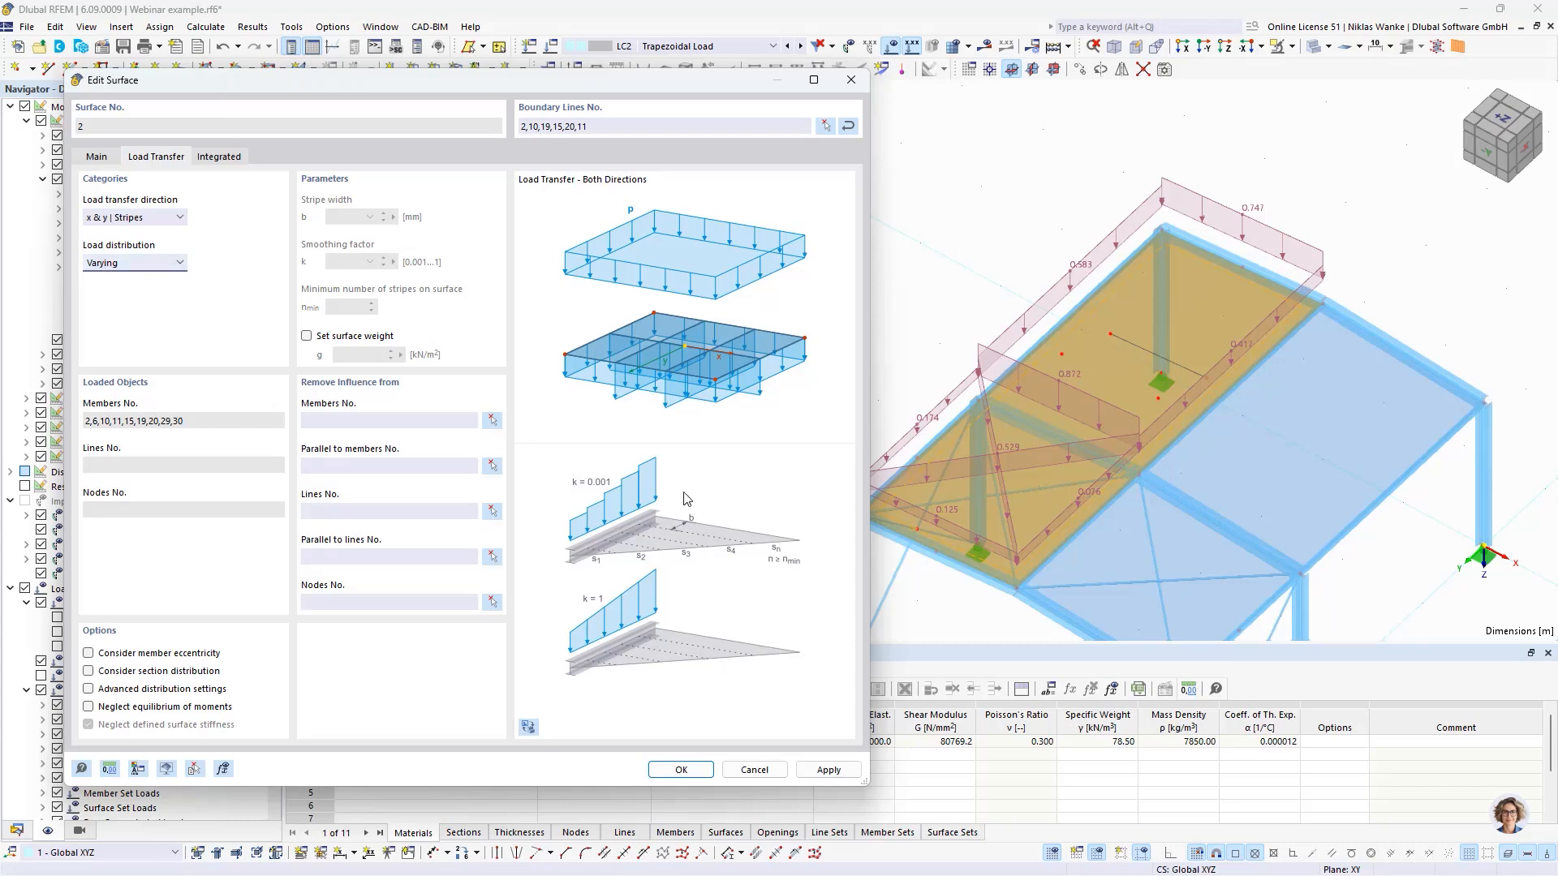
click(828, 770)
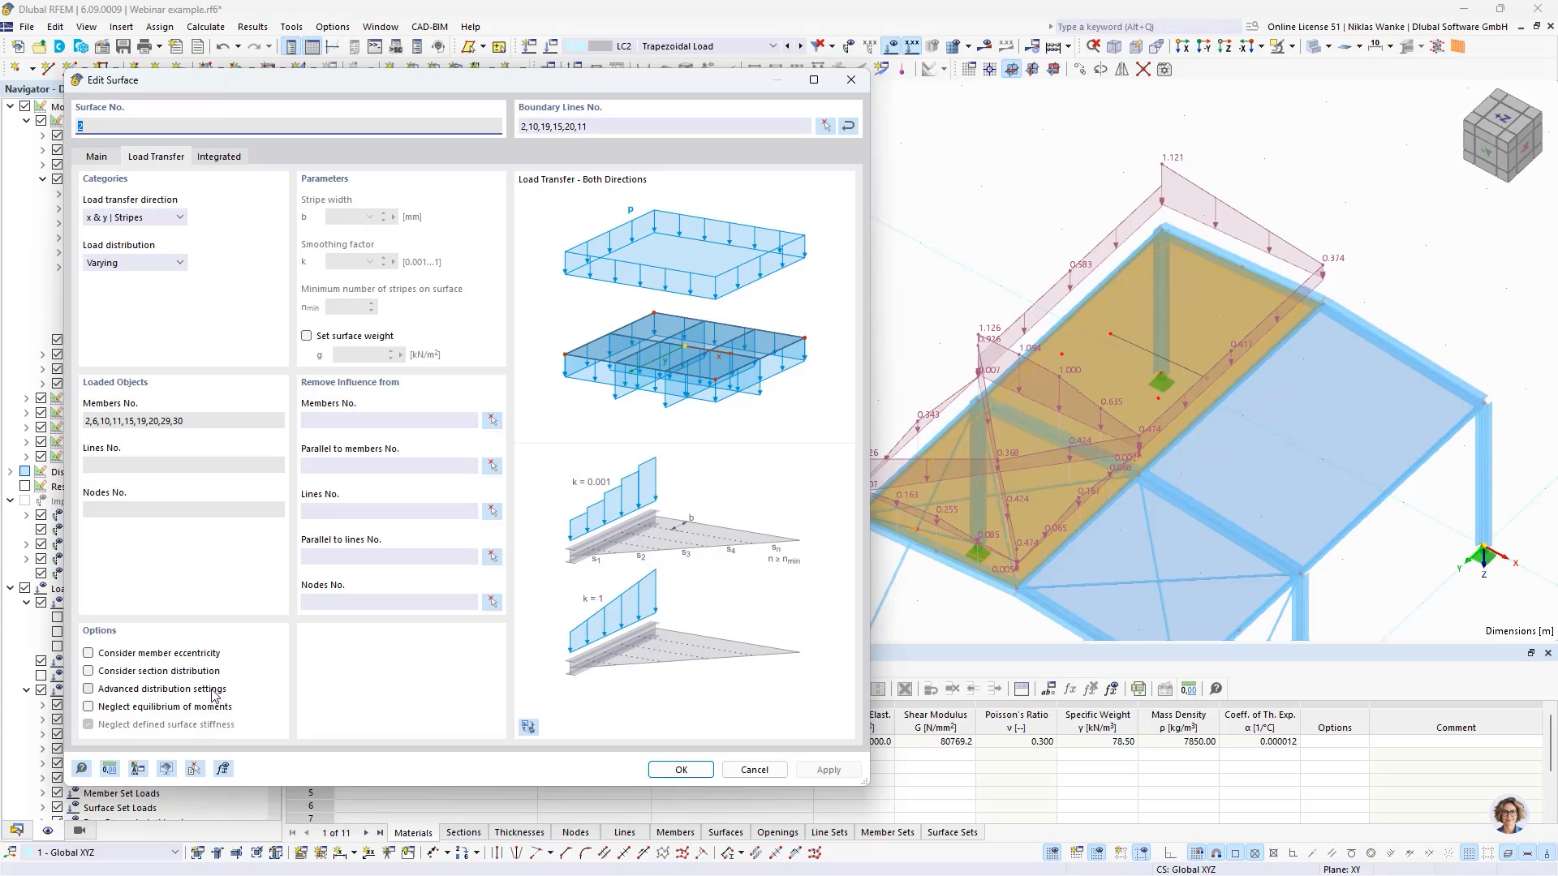
- Enable the advanced distribution settings for surface No. 2, set the stripe width b to 100 mm and apply it
click(88, 690)
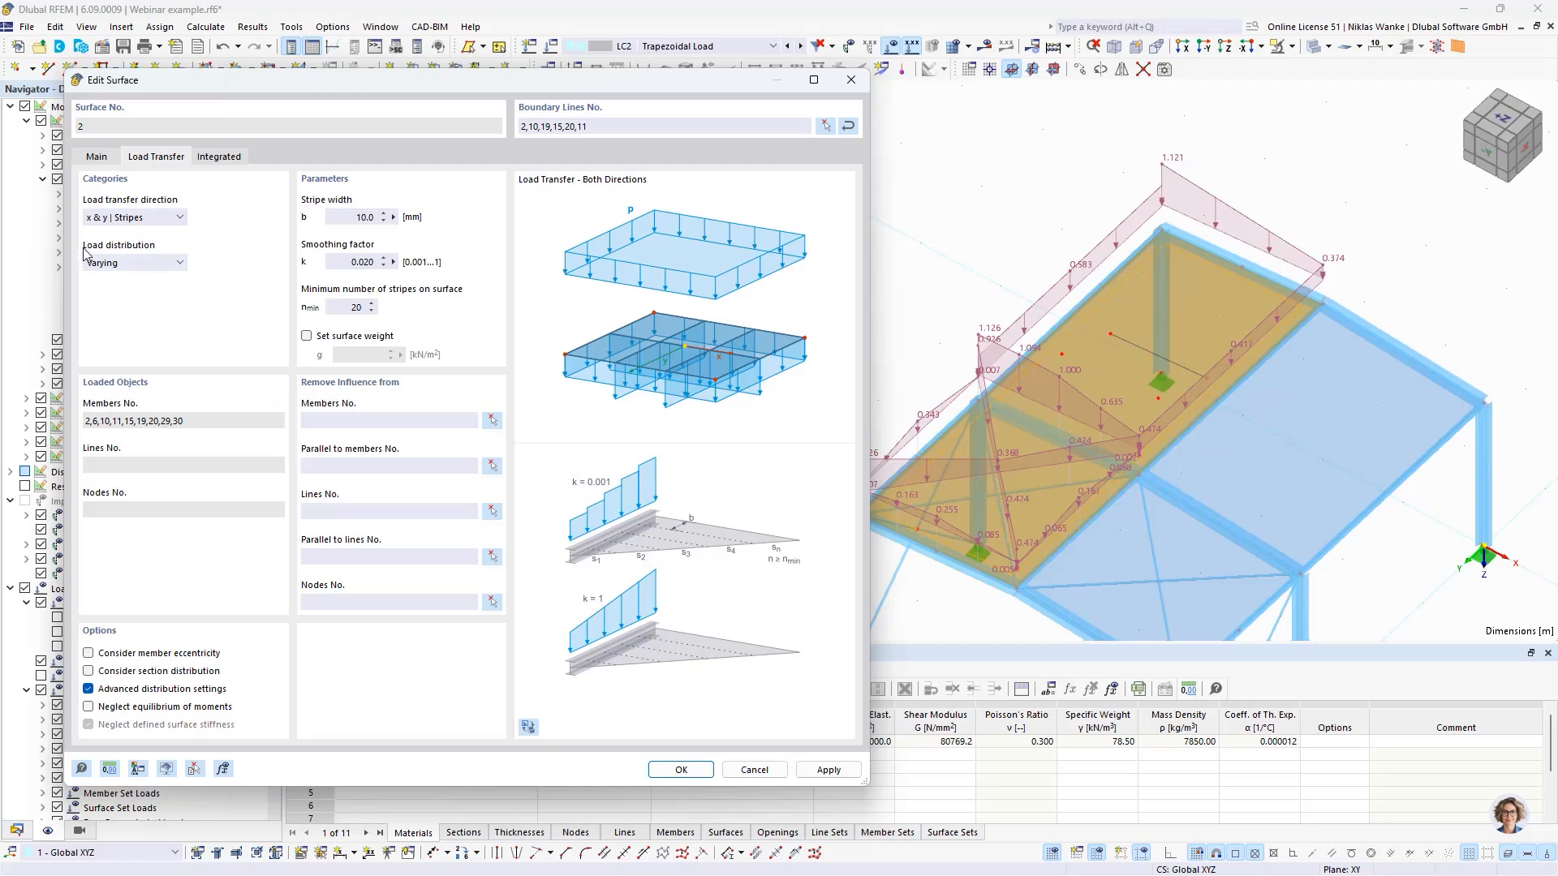
click(136, 219)
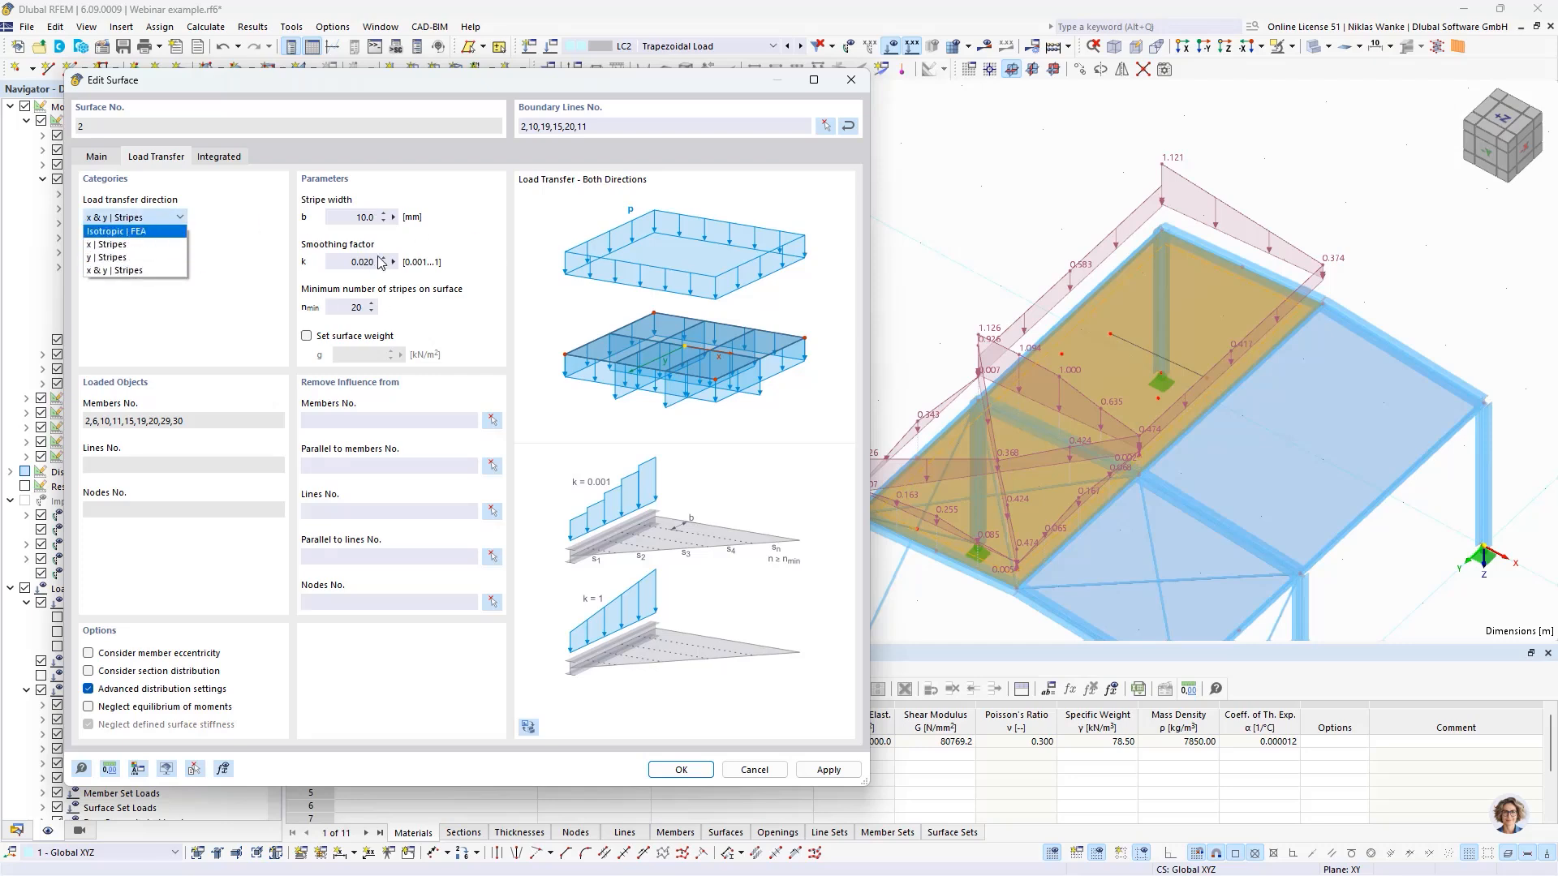
click(261, 270)
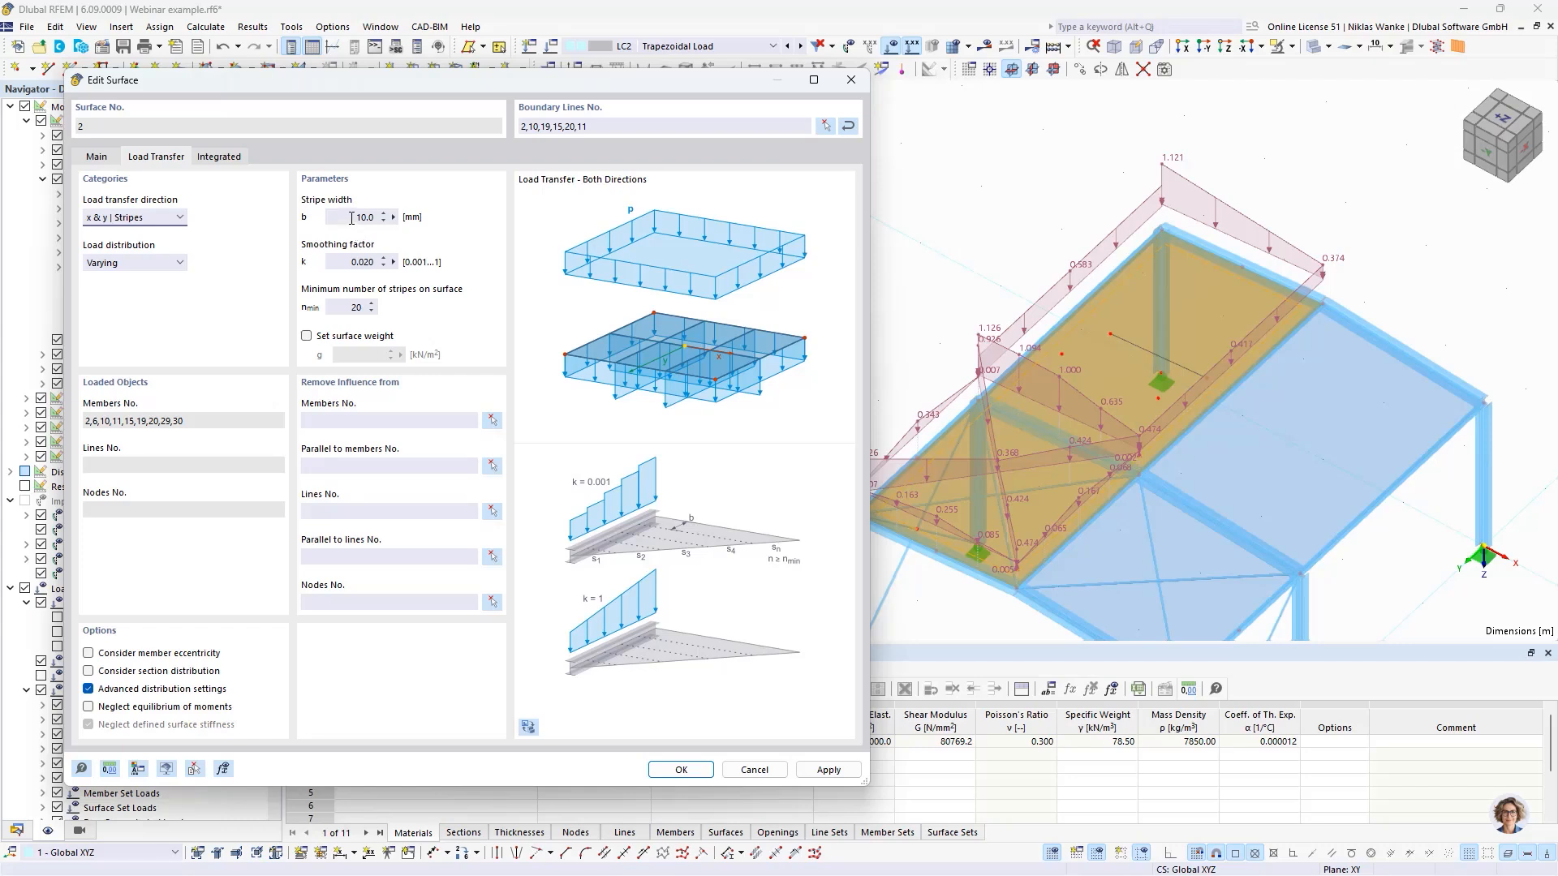
click(350, 217)
text(1)
click(351, 261)
click(836, 772)
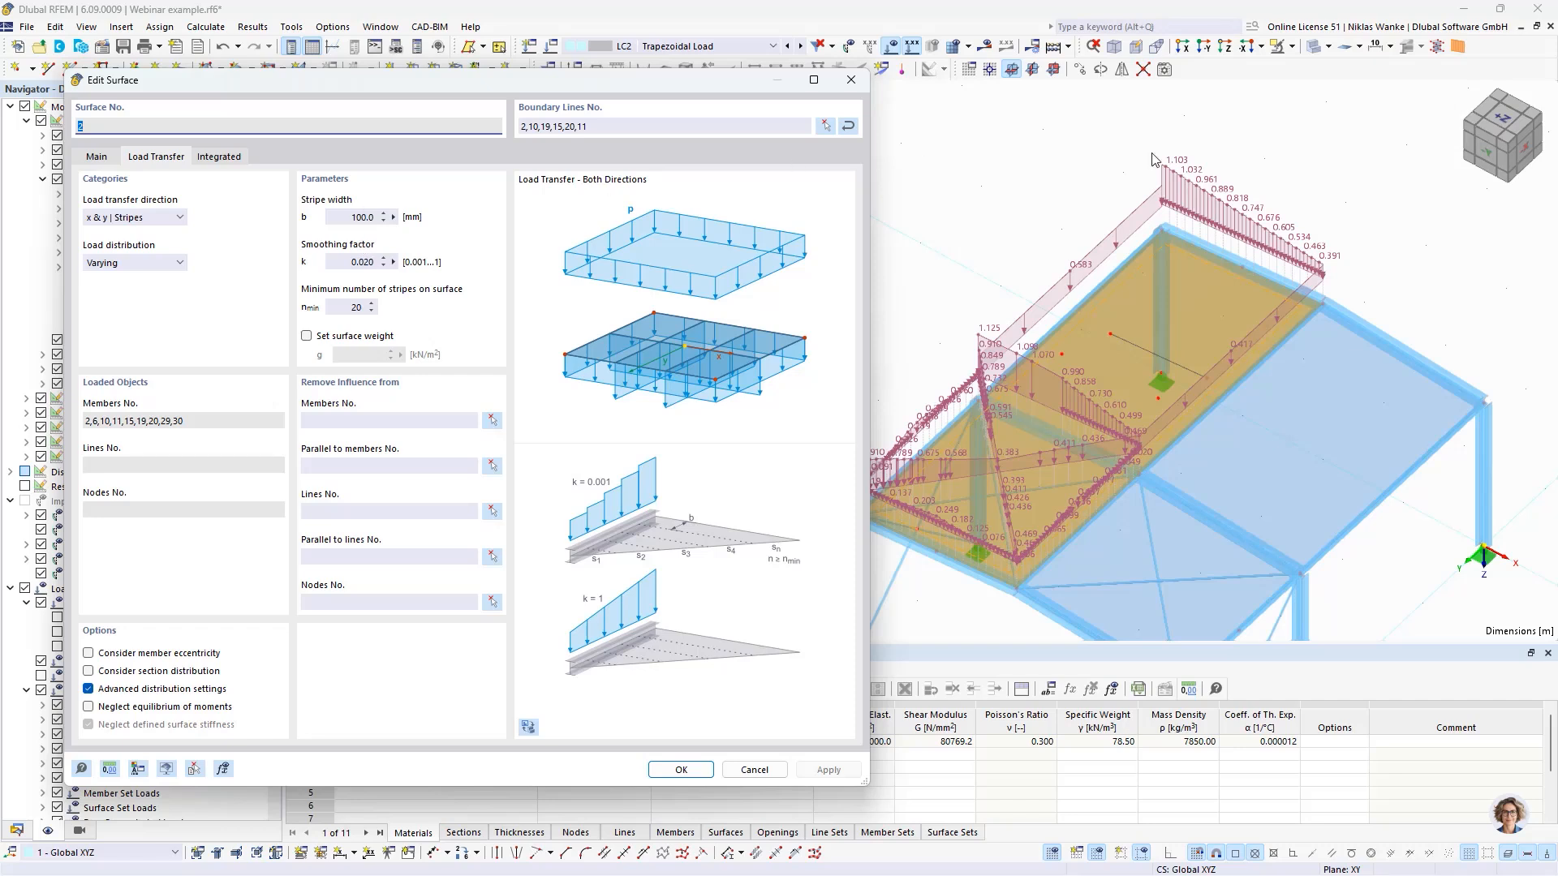
- Set the smoothing factor k of surface No. 2 to 0.5 and apply it
click(329, 264)
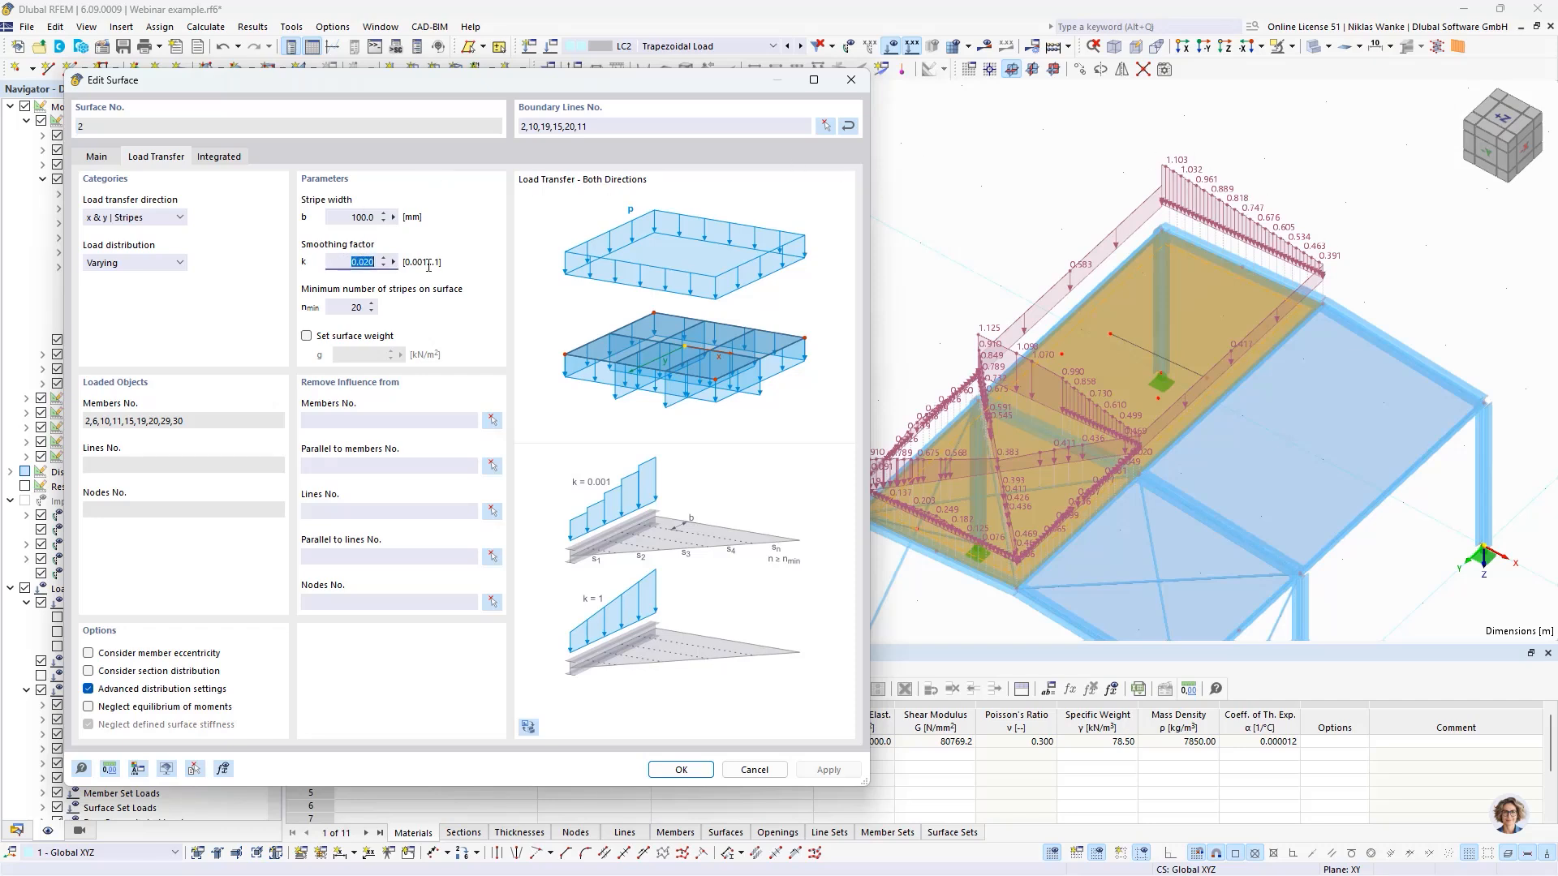
text(0)
click(829, 769)
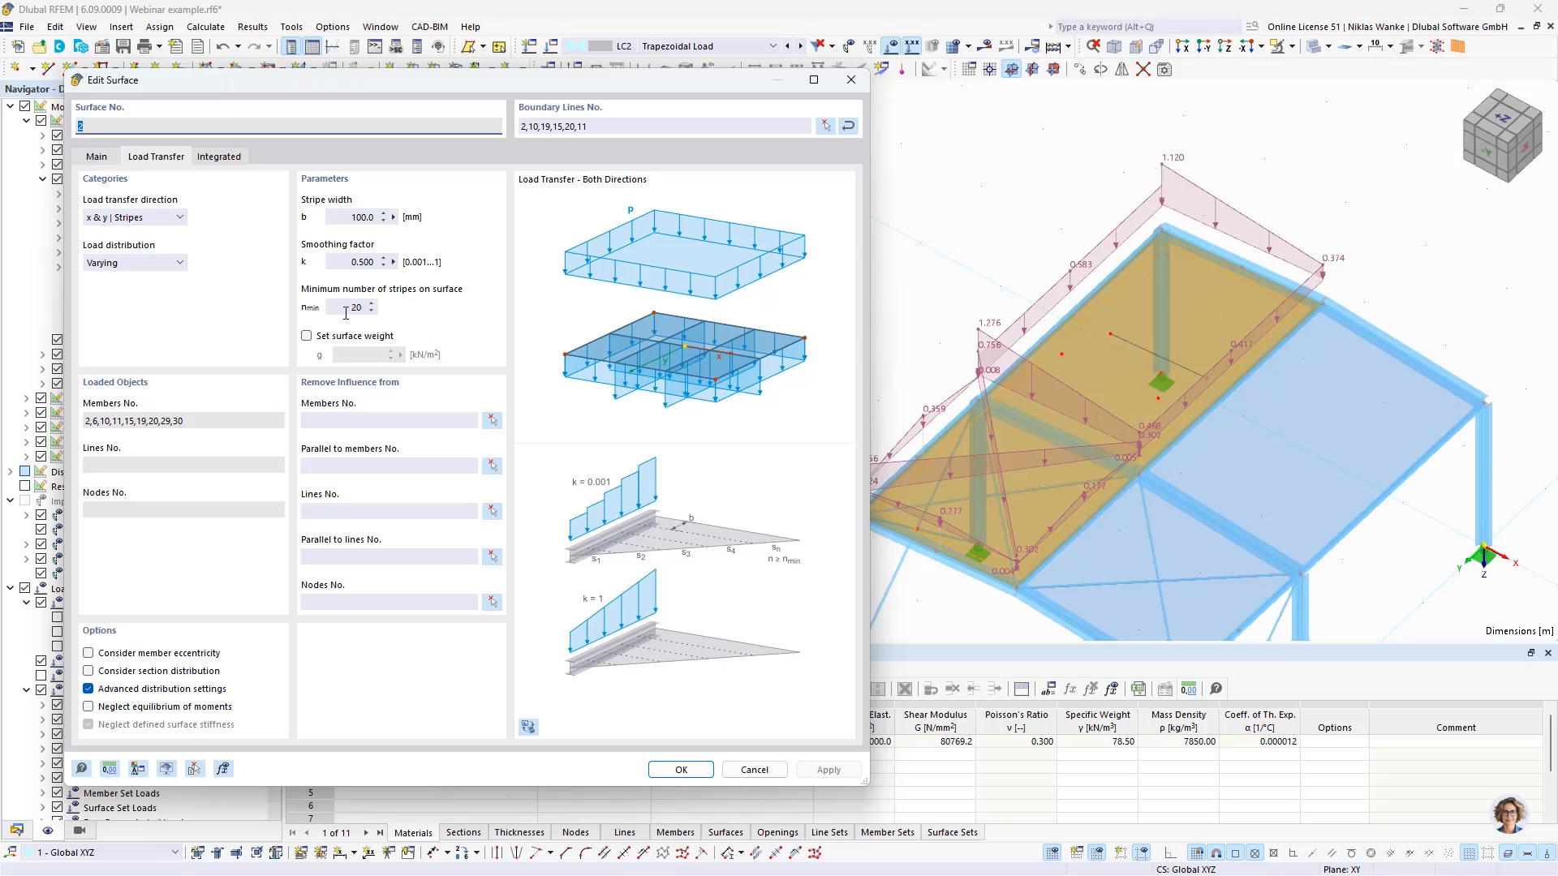
- Set the smoothing factor k of surface No. 2 to 0.001 and apply it
drag(345, 265, 410, 262)
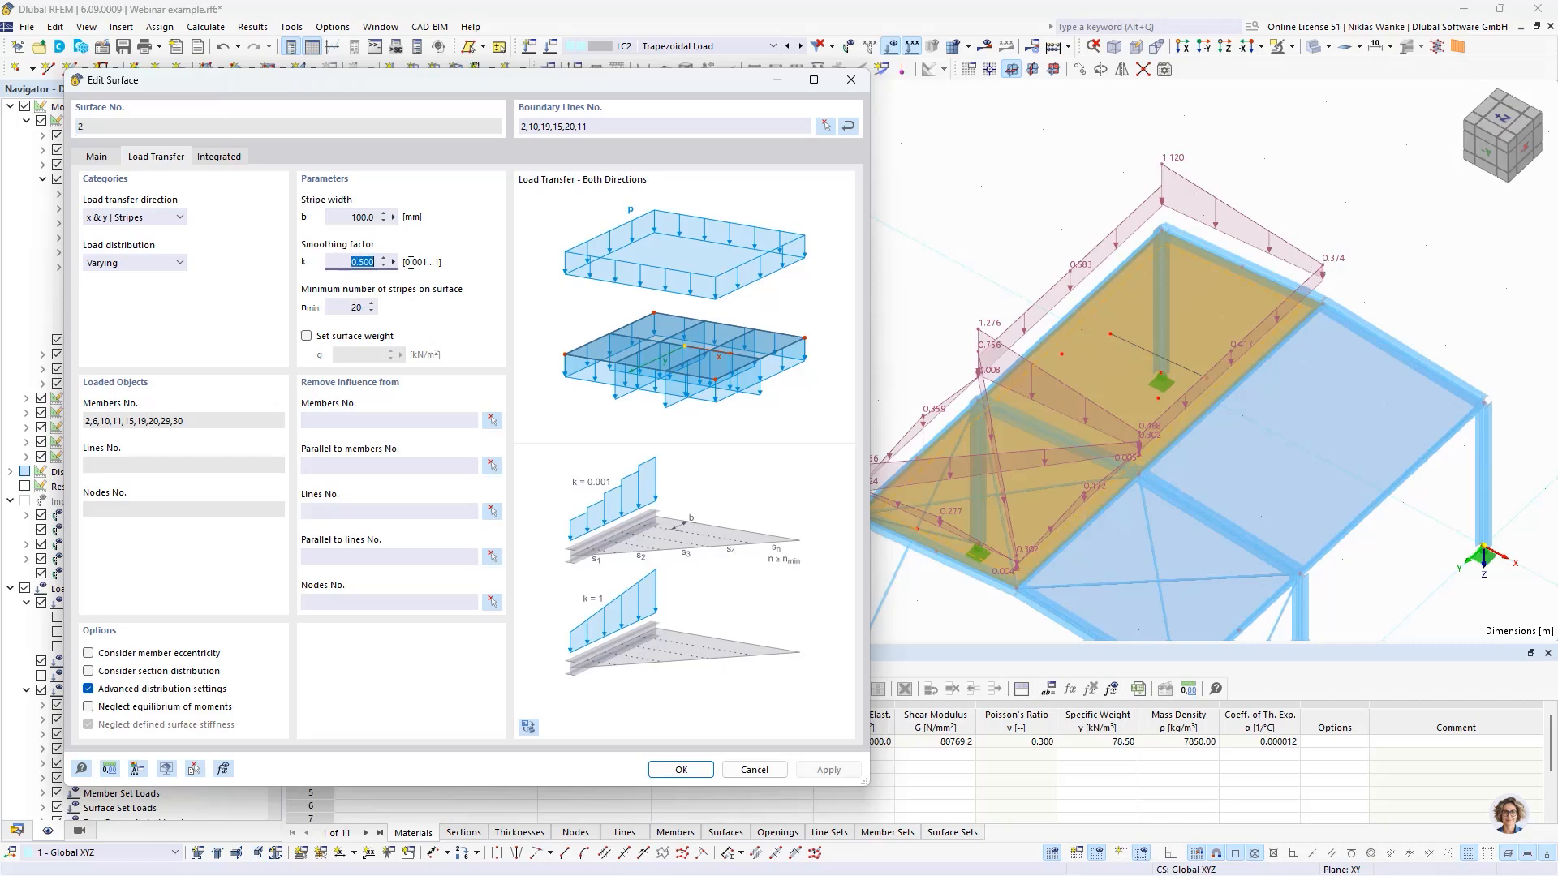
text(0,001)
key(Tab)
click(829, 769)
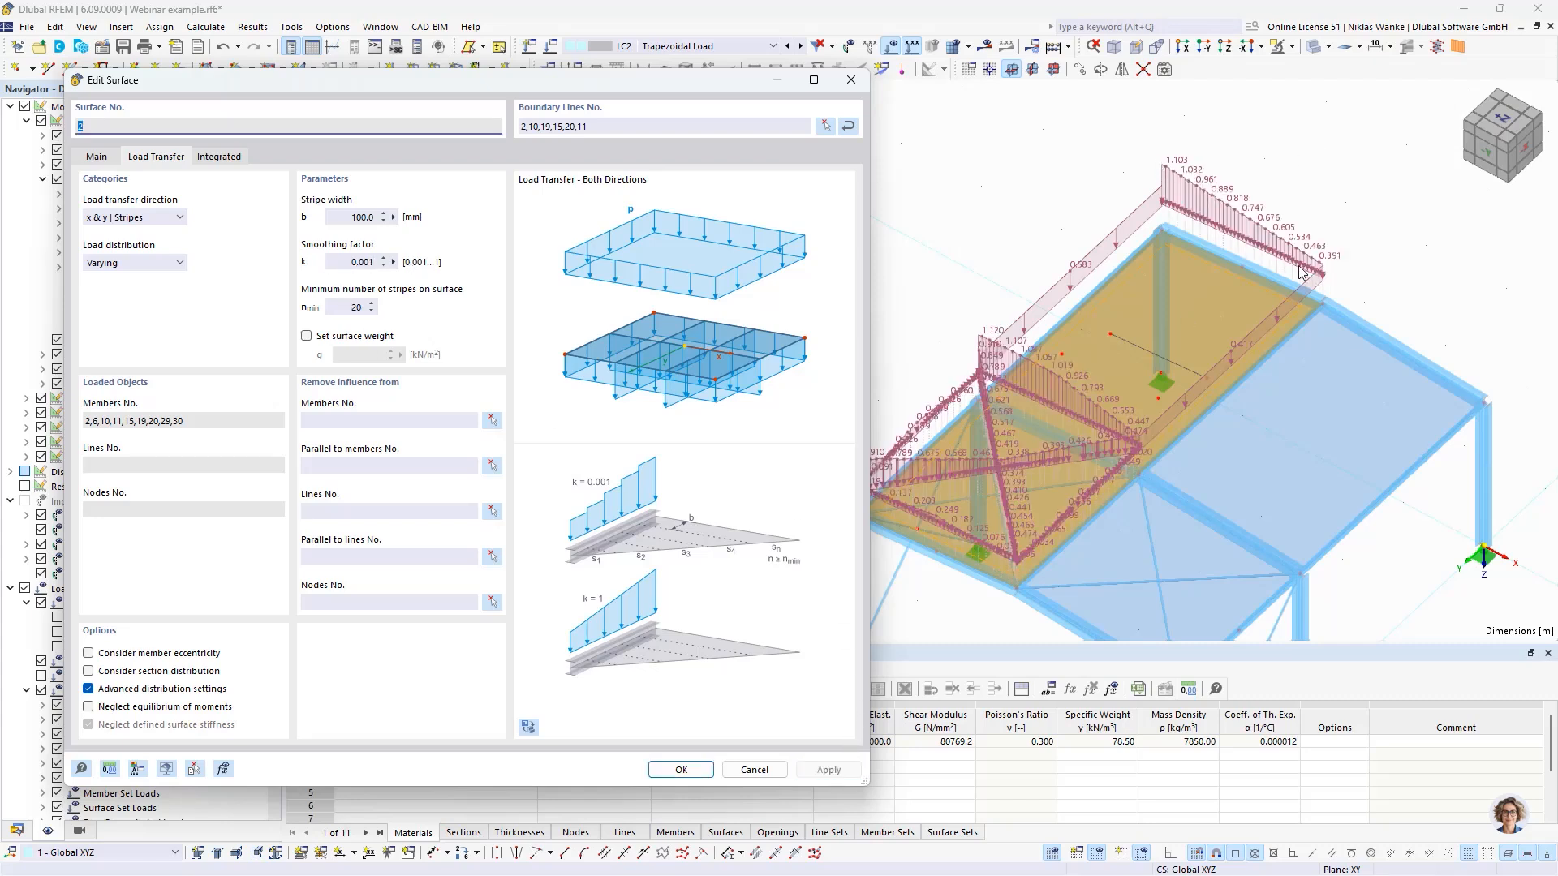
- Set the stripe width b to 1000 mm and the minimum number of stripes on surface No. 2 to 5, applying each change
click(367, 218)
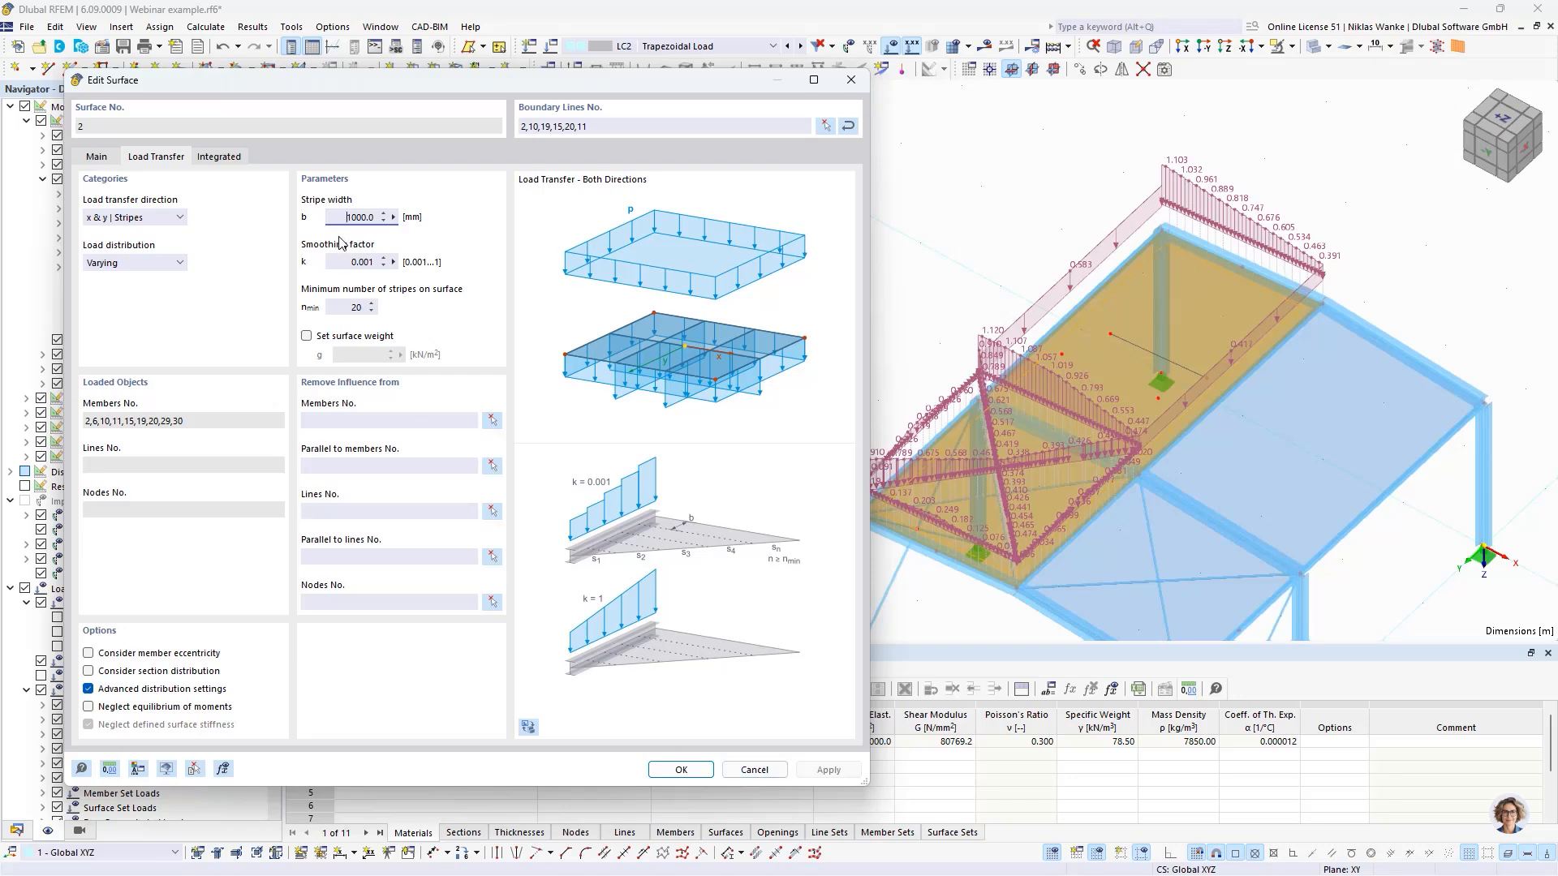
click(828, 769)
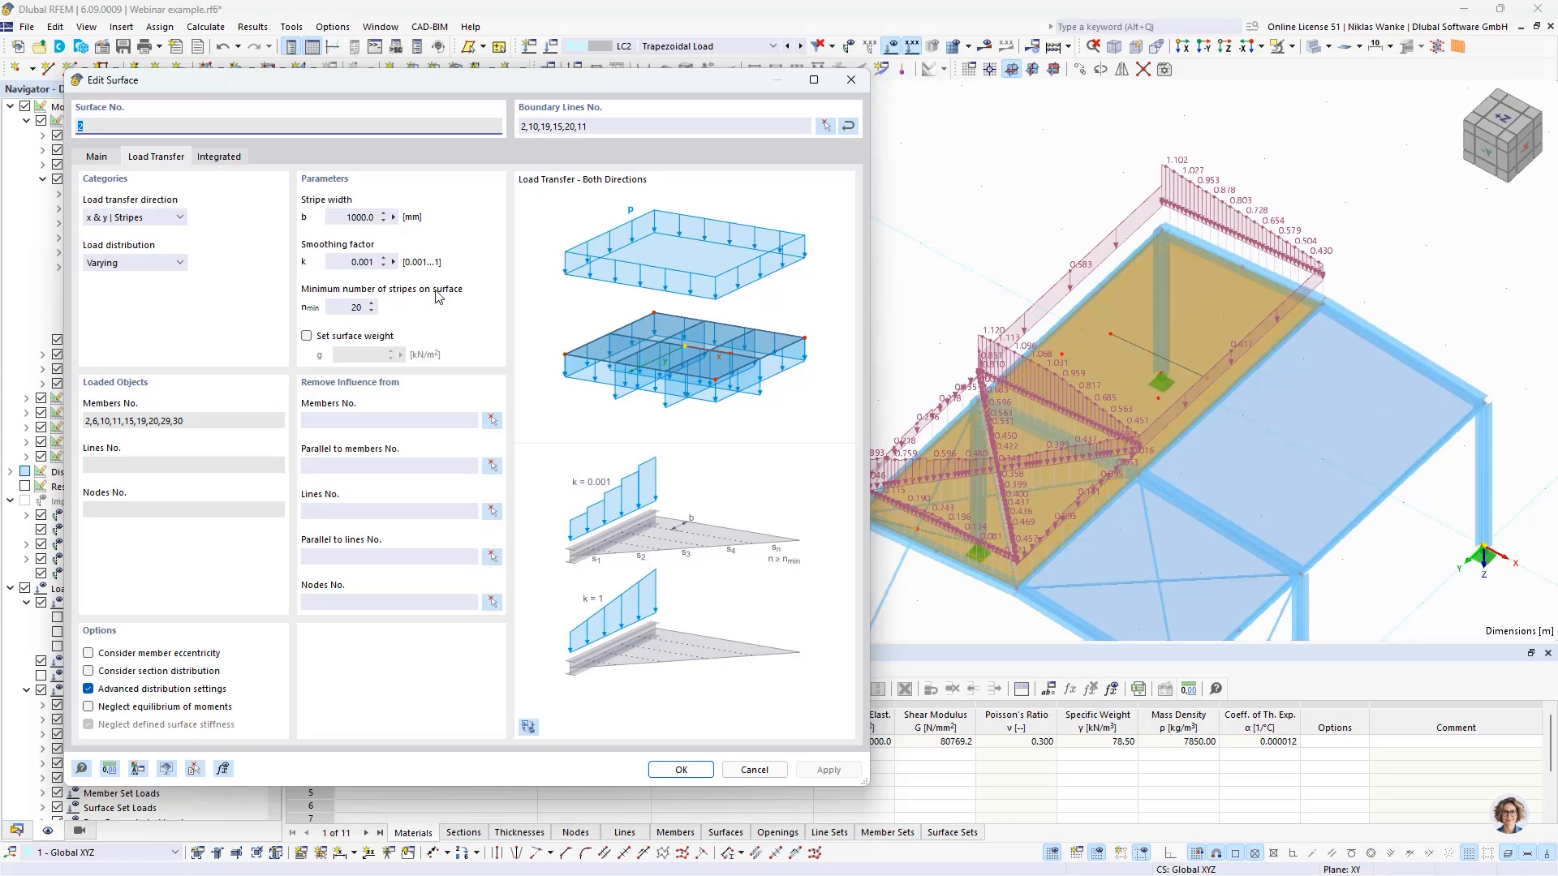
click(344, 306)
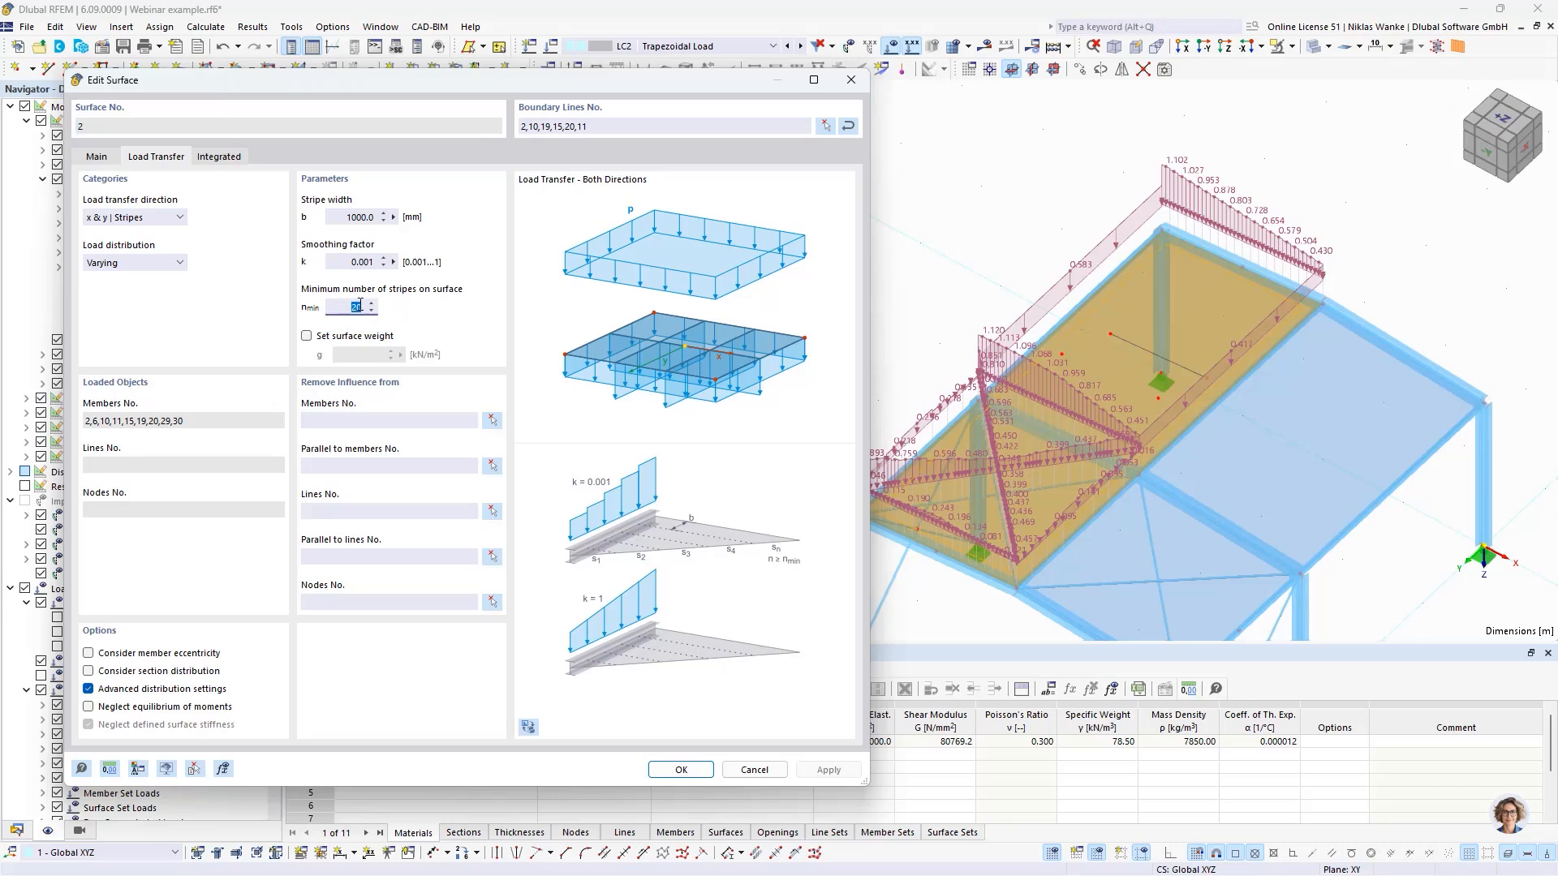
click(345, 259)
click(341, 217)
click(346, 308)
drag(346, 307, 371, 307)
click(343, 306)
click(844, 773)
click(844, 773)
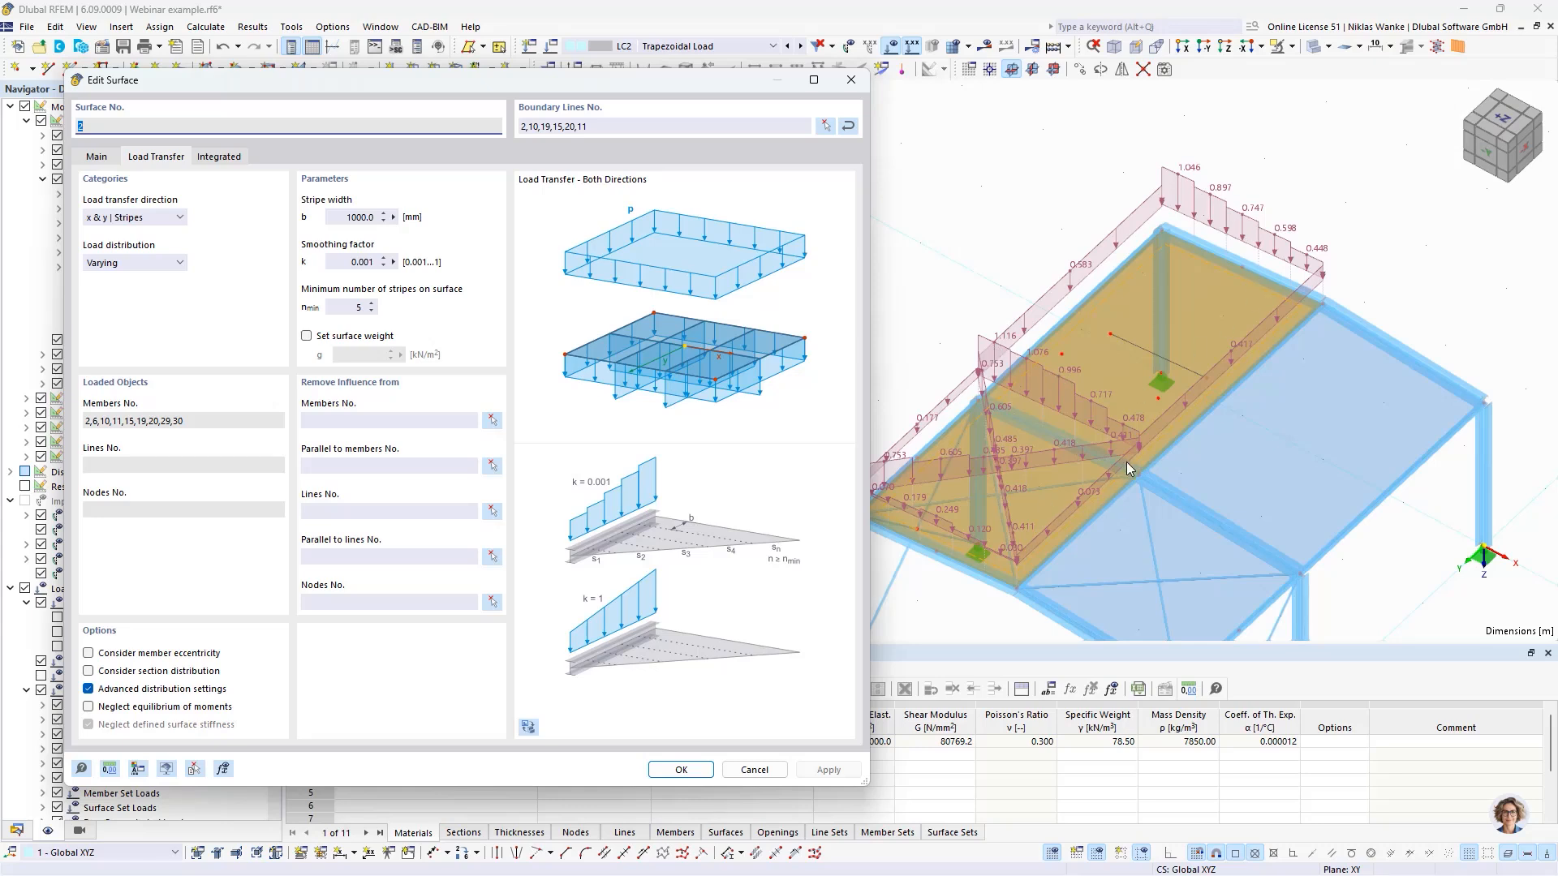
- Try considering member eccentricity and section distribution in the load transfer of surface No. 2, and discard the changes
click(88, 653)
click(89, 671)
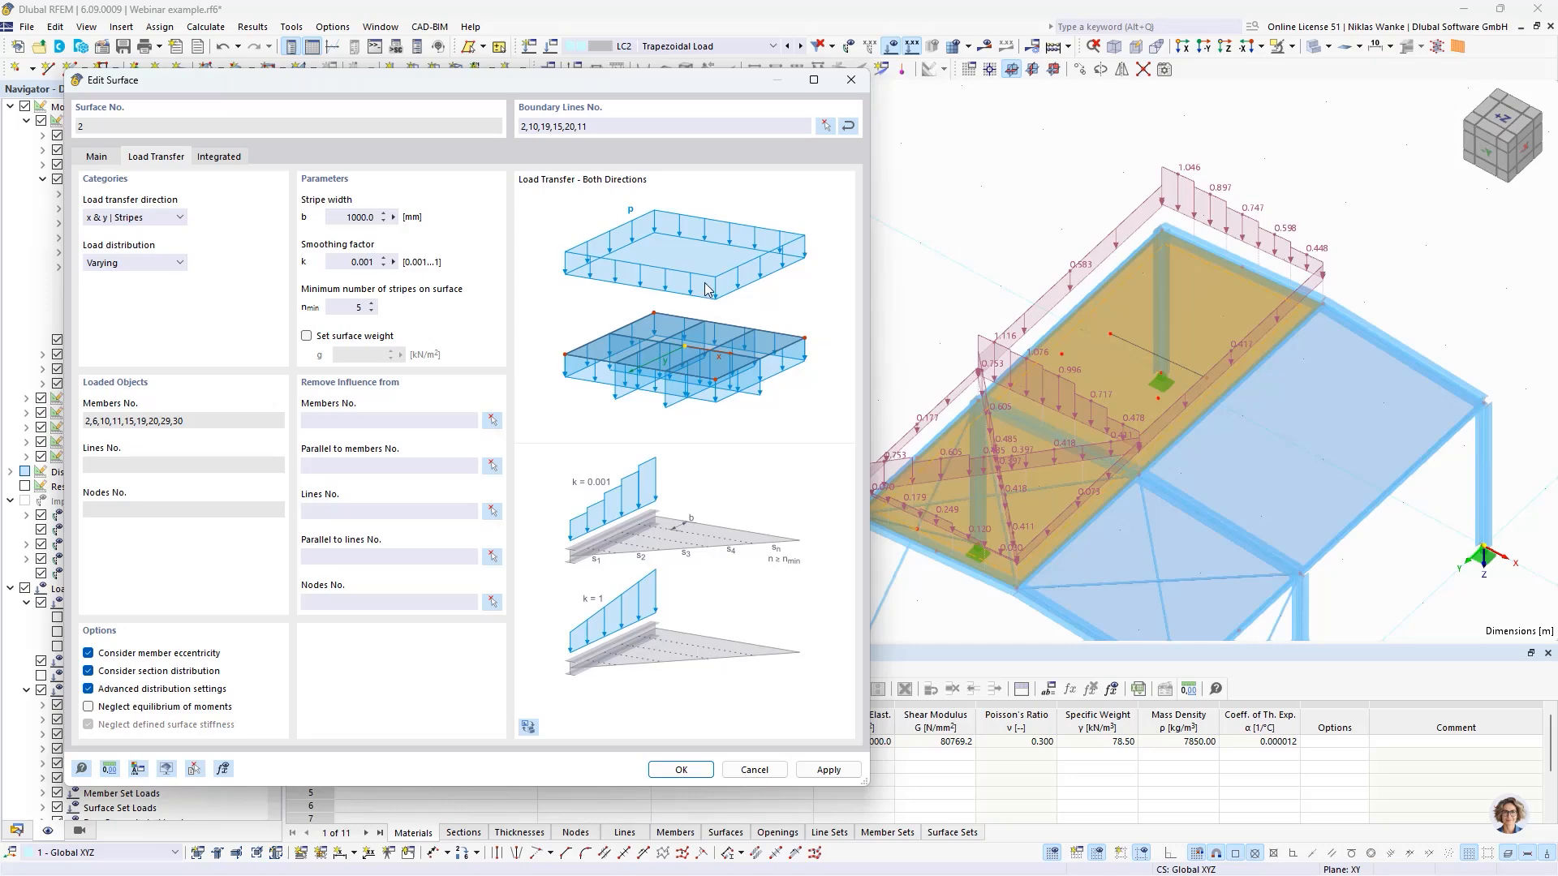
click(851, 79)
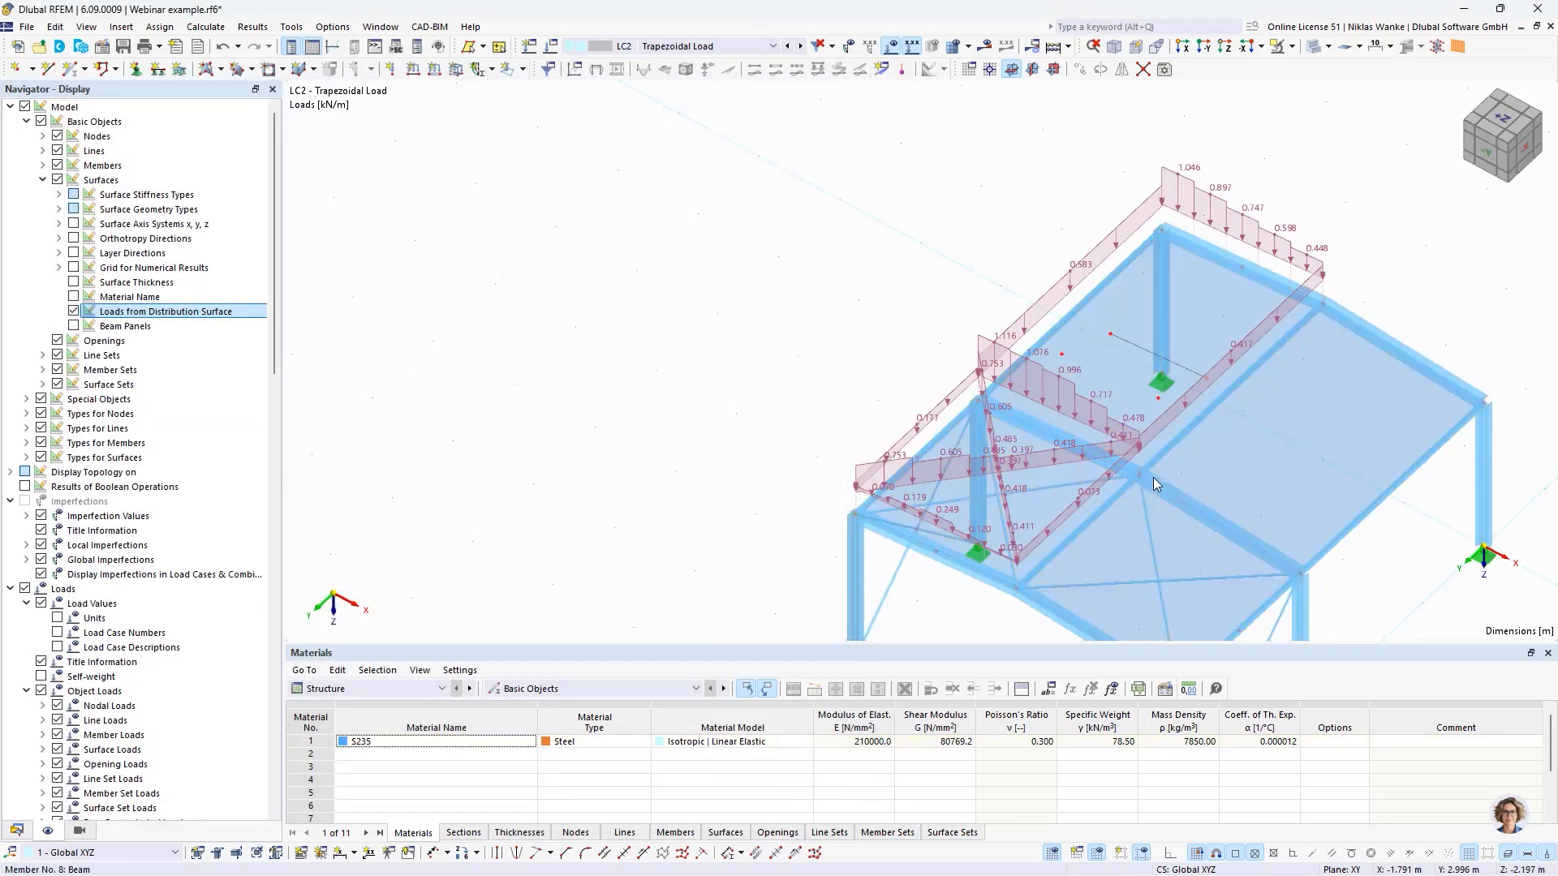
- Try the section distribution type Tapered at both sides on member No. 6, and discard the change
double_click(1034, 440)
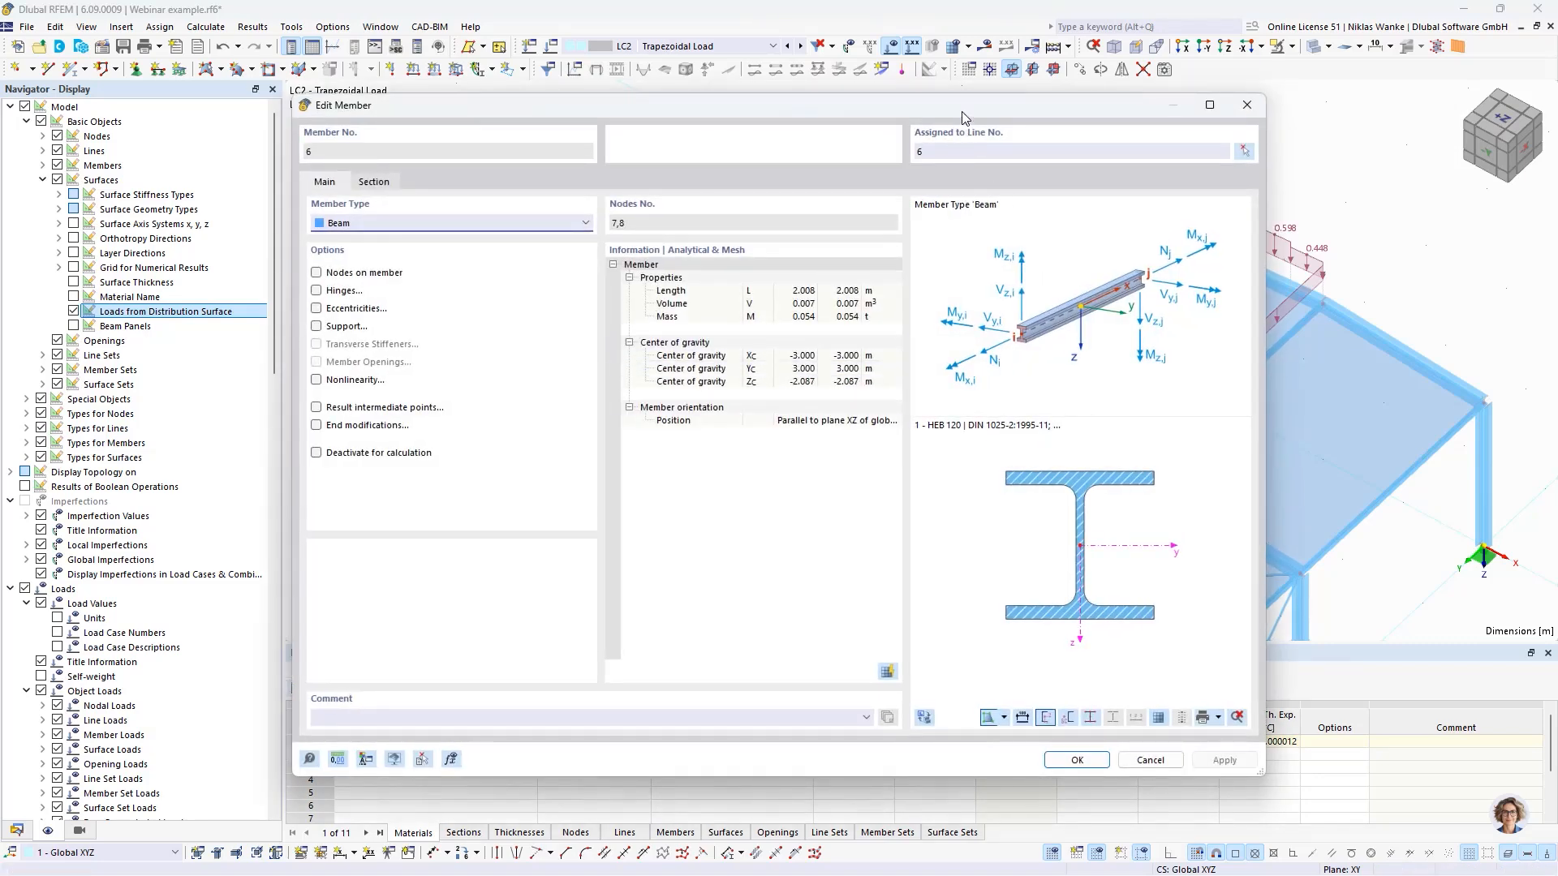
drag(961, 110, 998, 120)
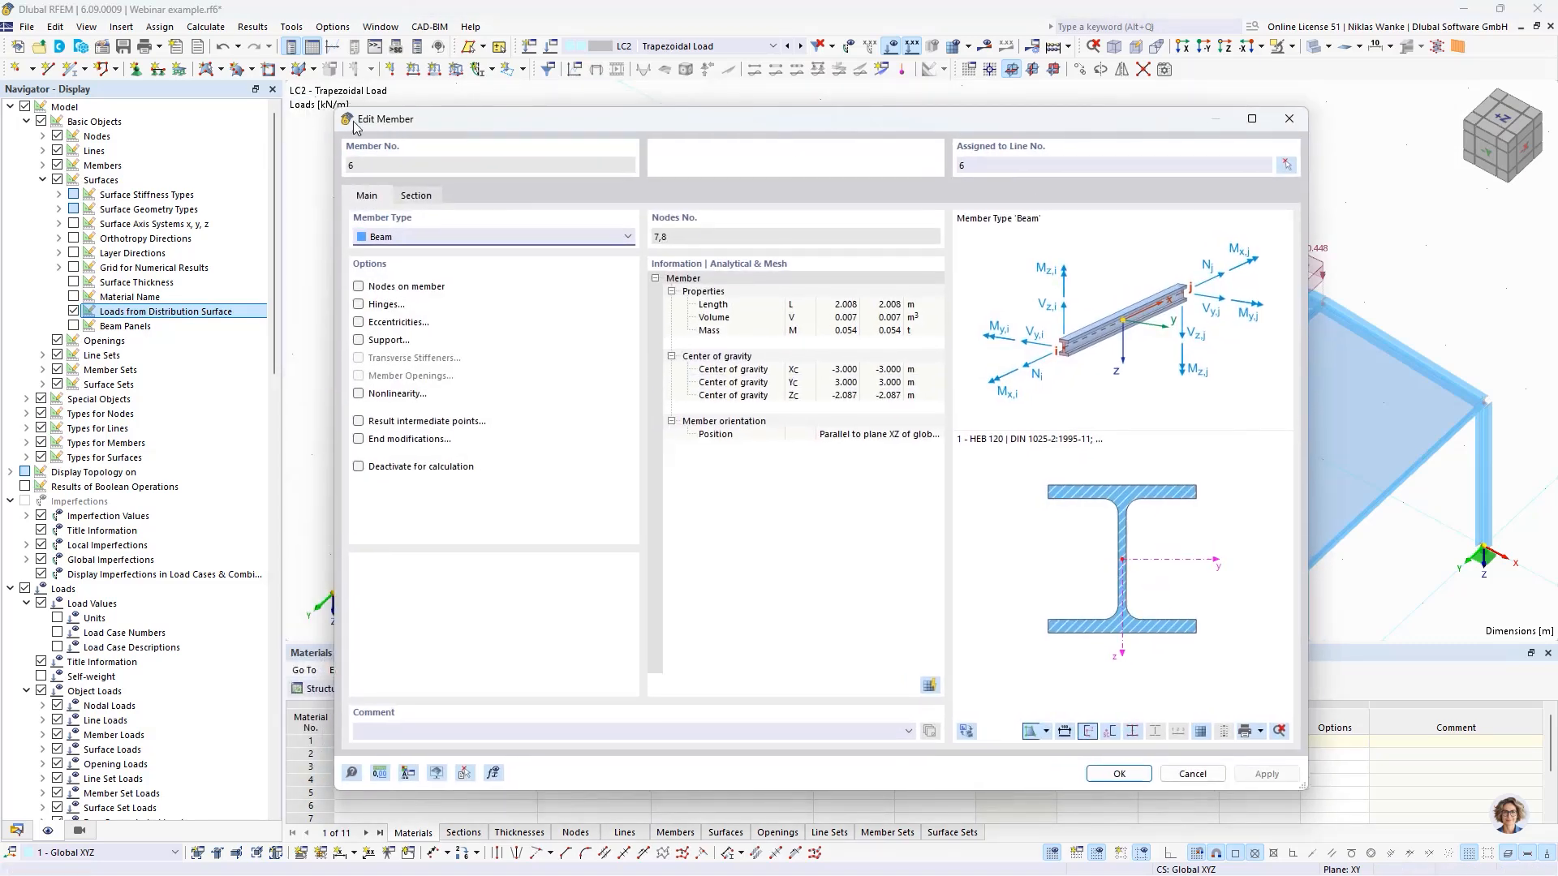
click(417, 197)
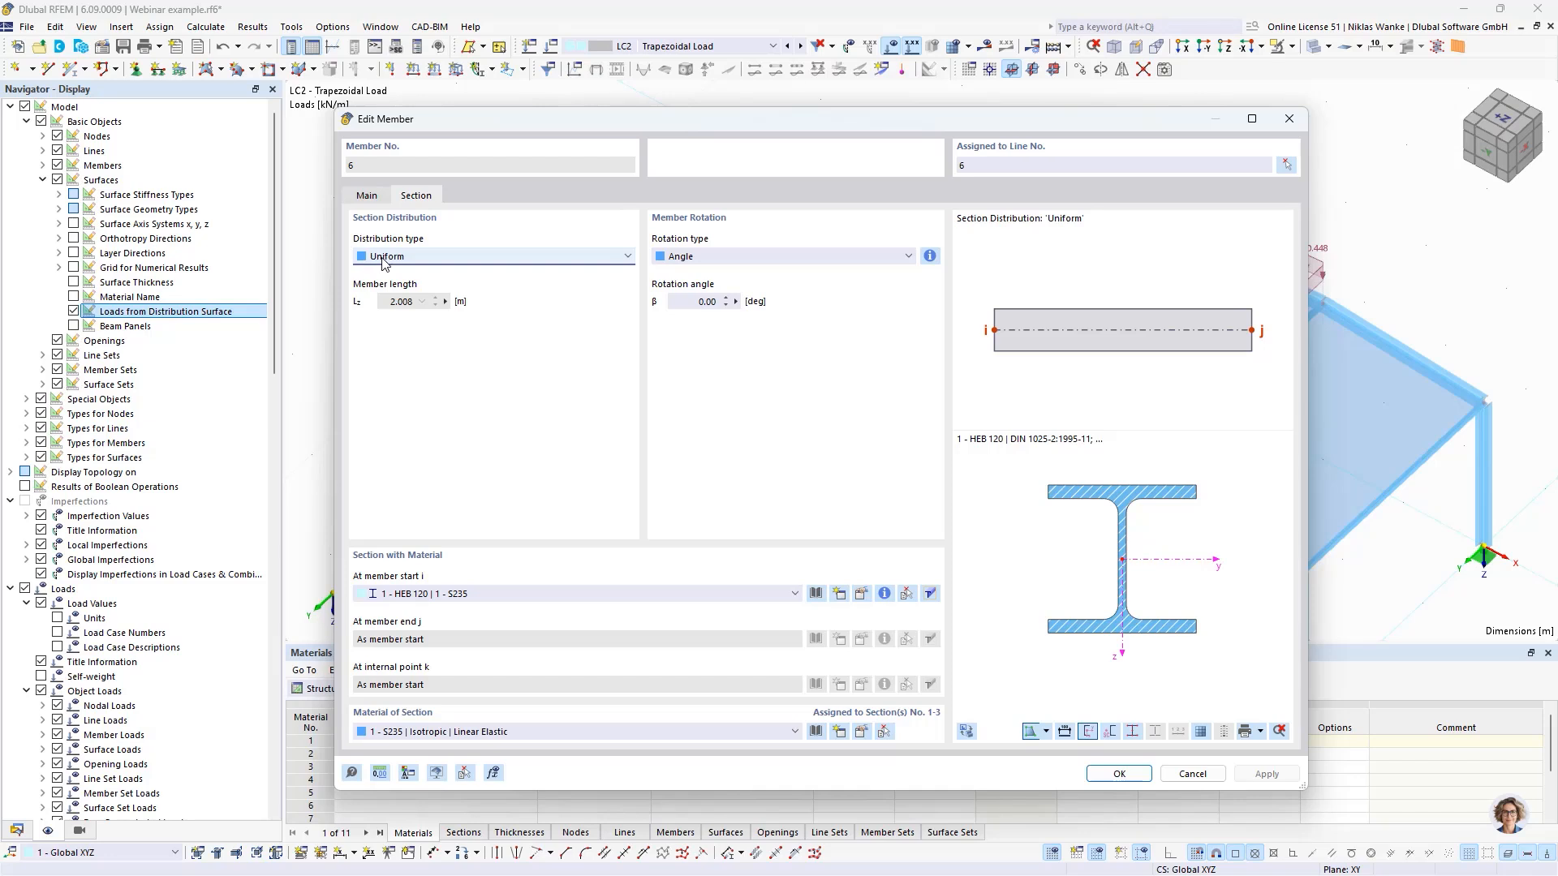
click(470, 257)
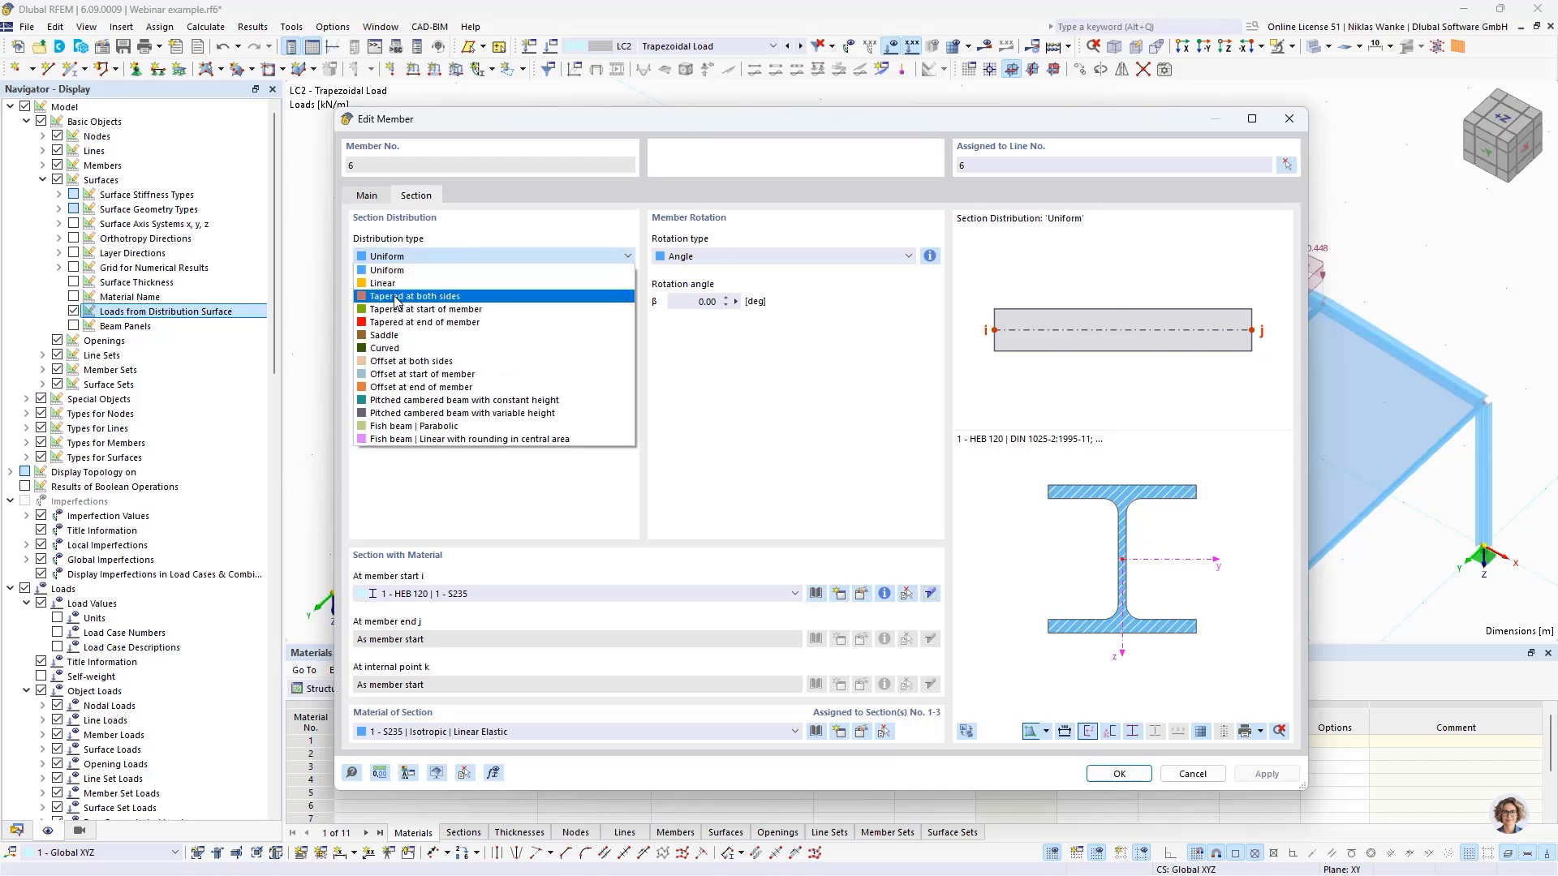
click(399, 297)
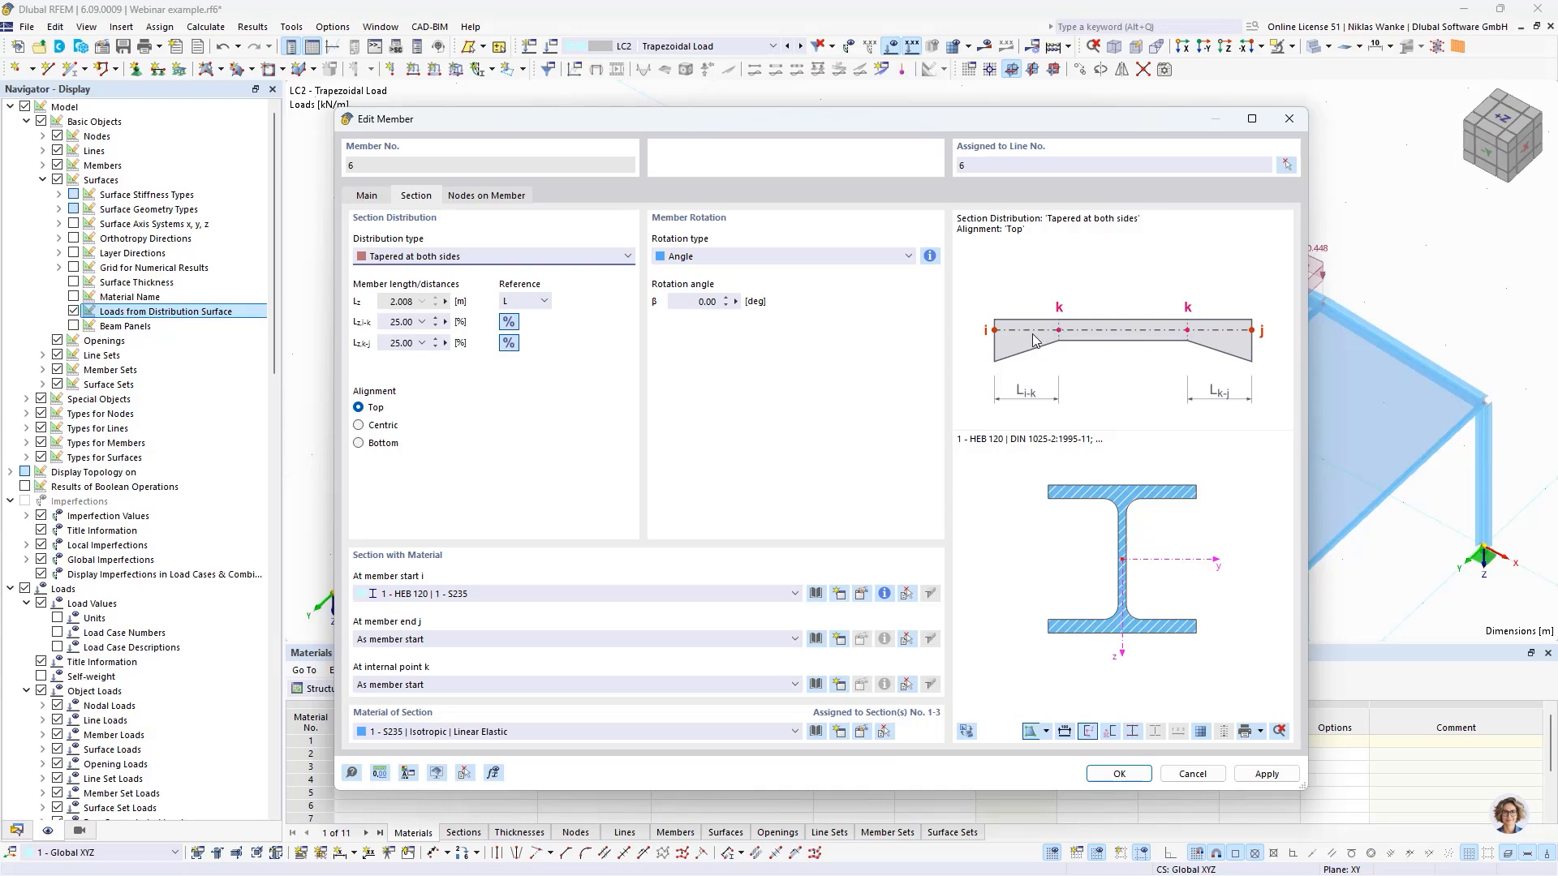
click(1290, 128)
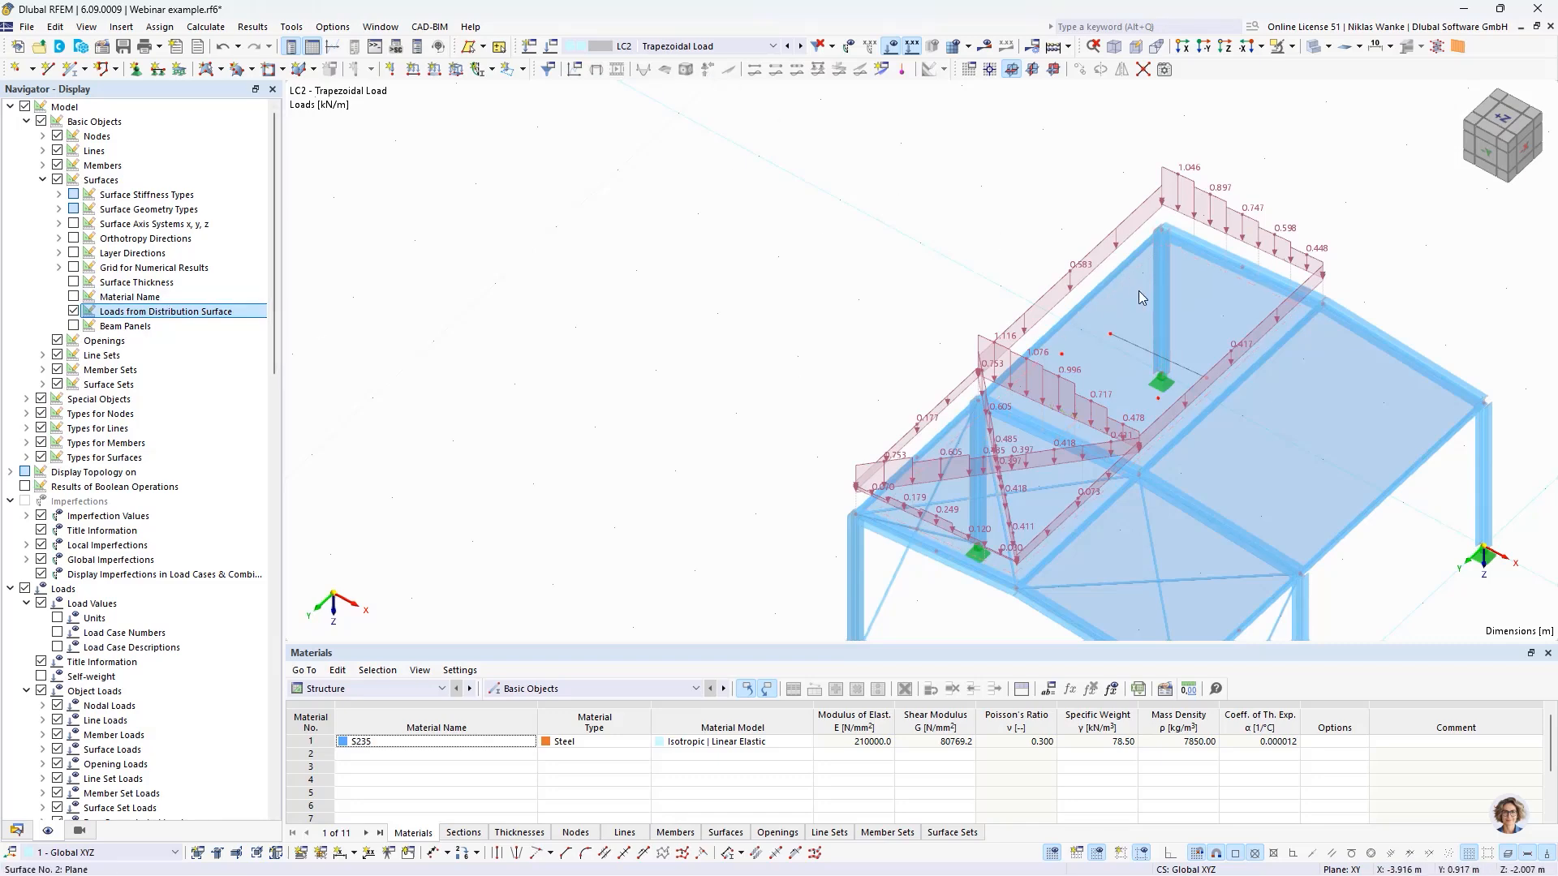
- Review the load transfer settings of surface No. 2 and close them without changes
click(1118, 306)
double_click(1118, 307)
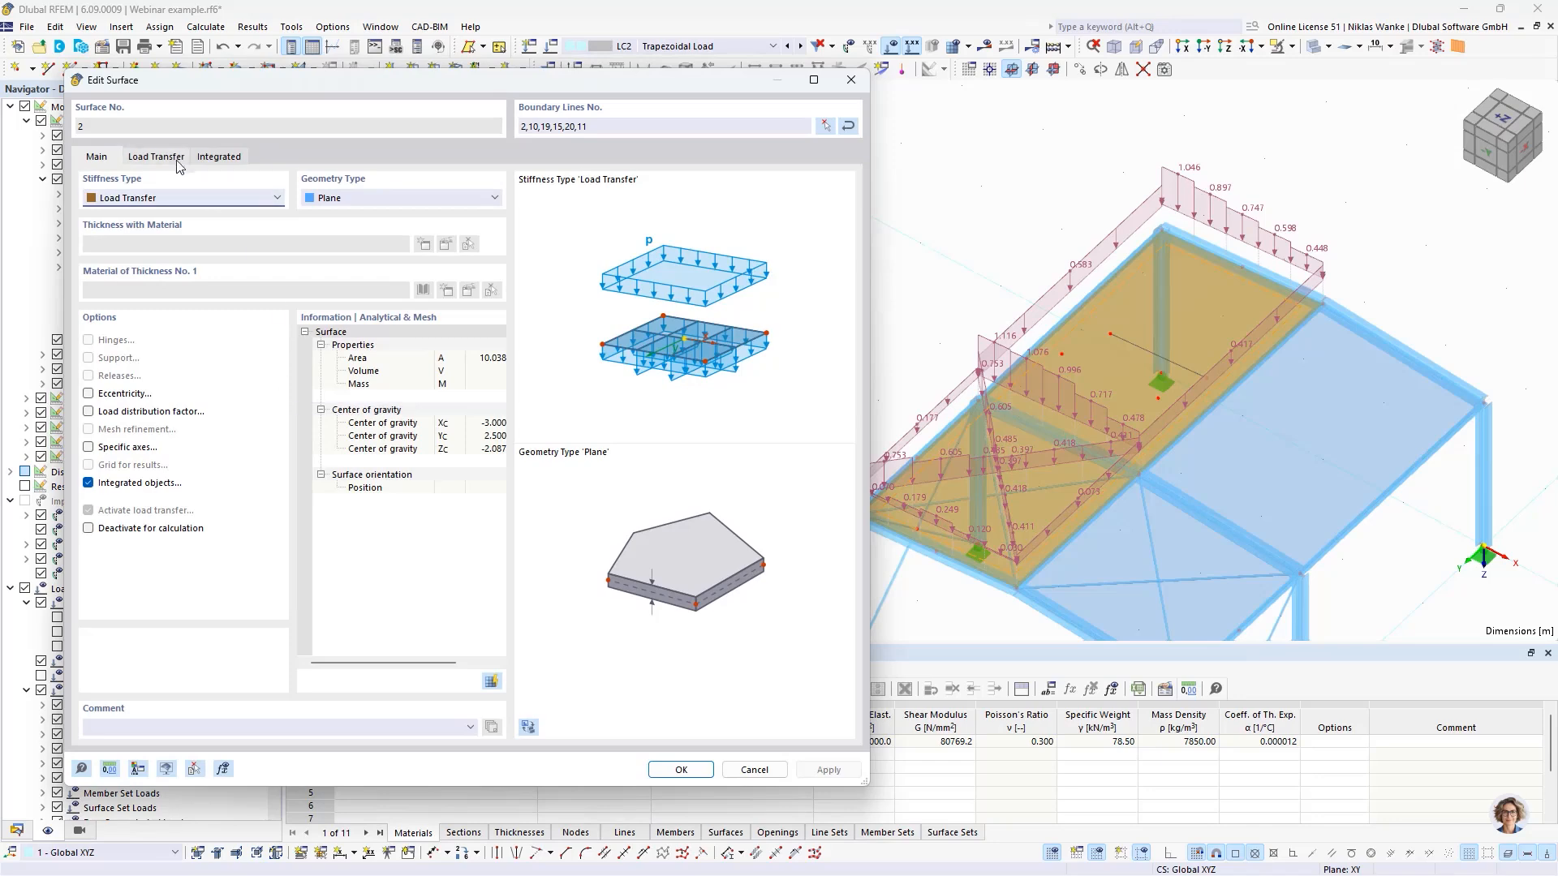
click(156, 157)
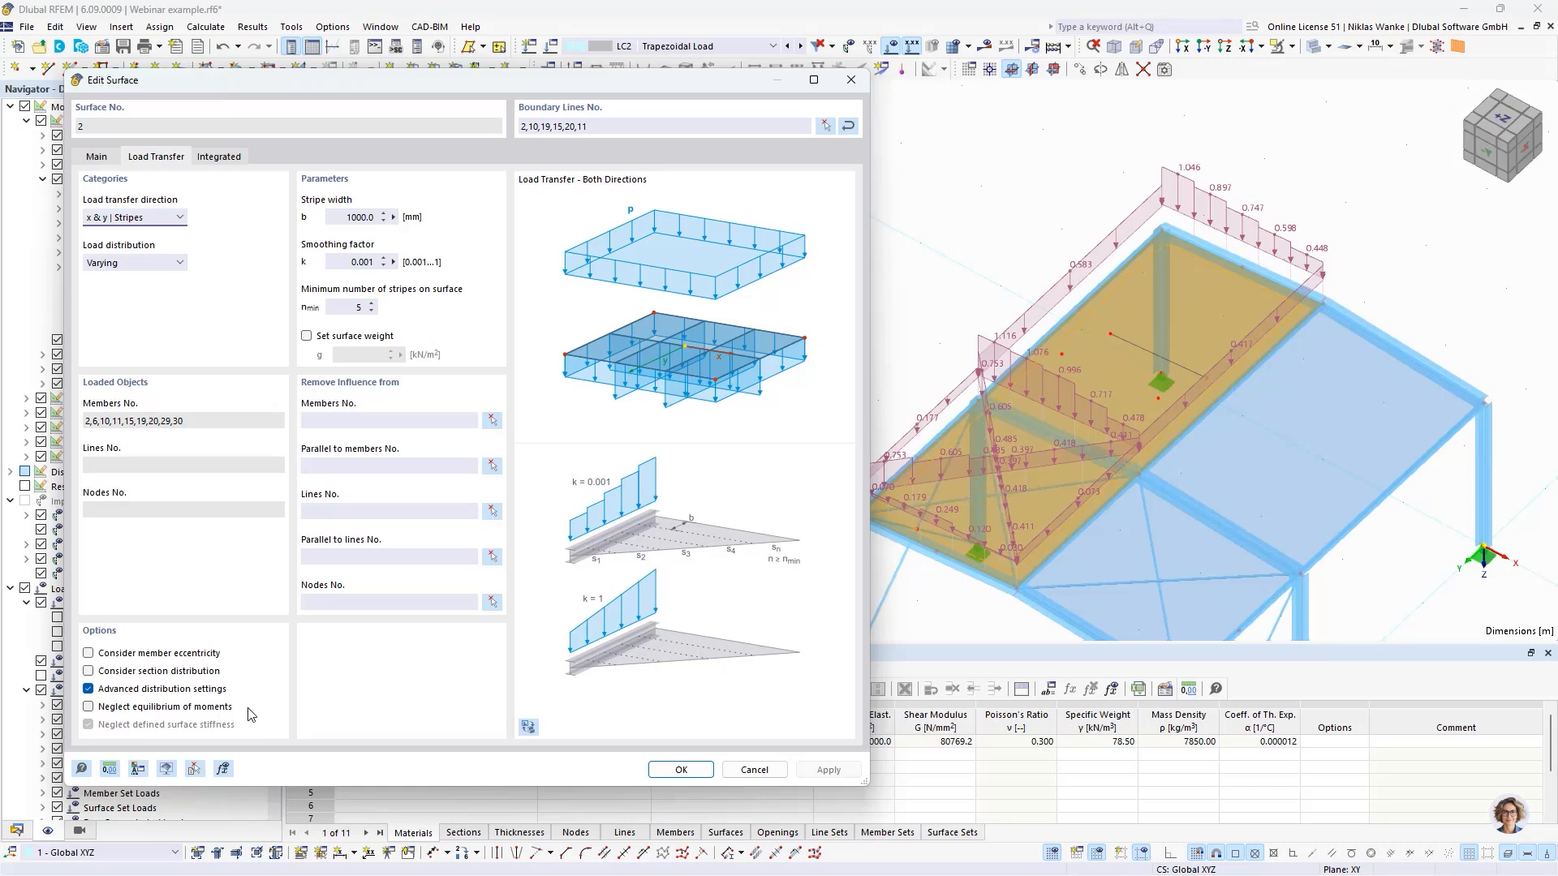
click(852, 81)
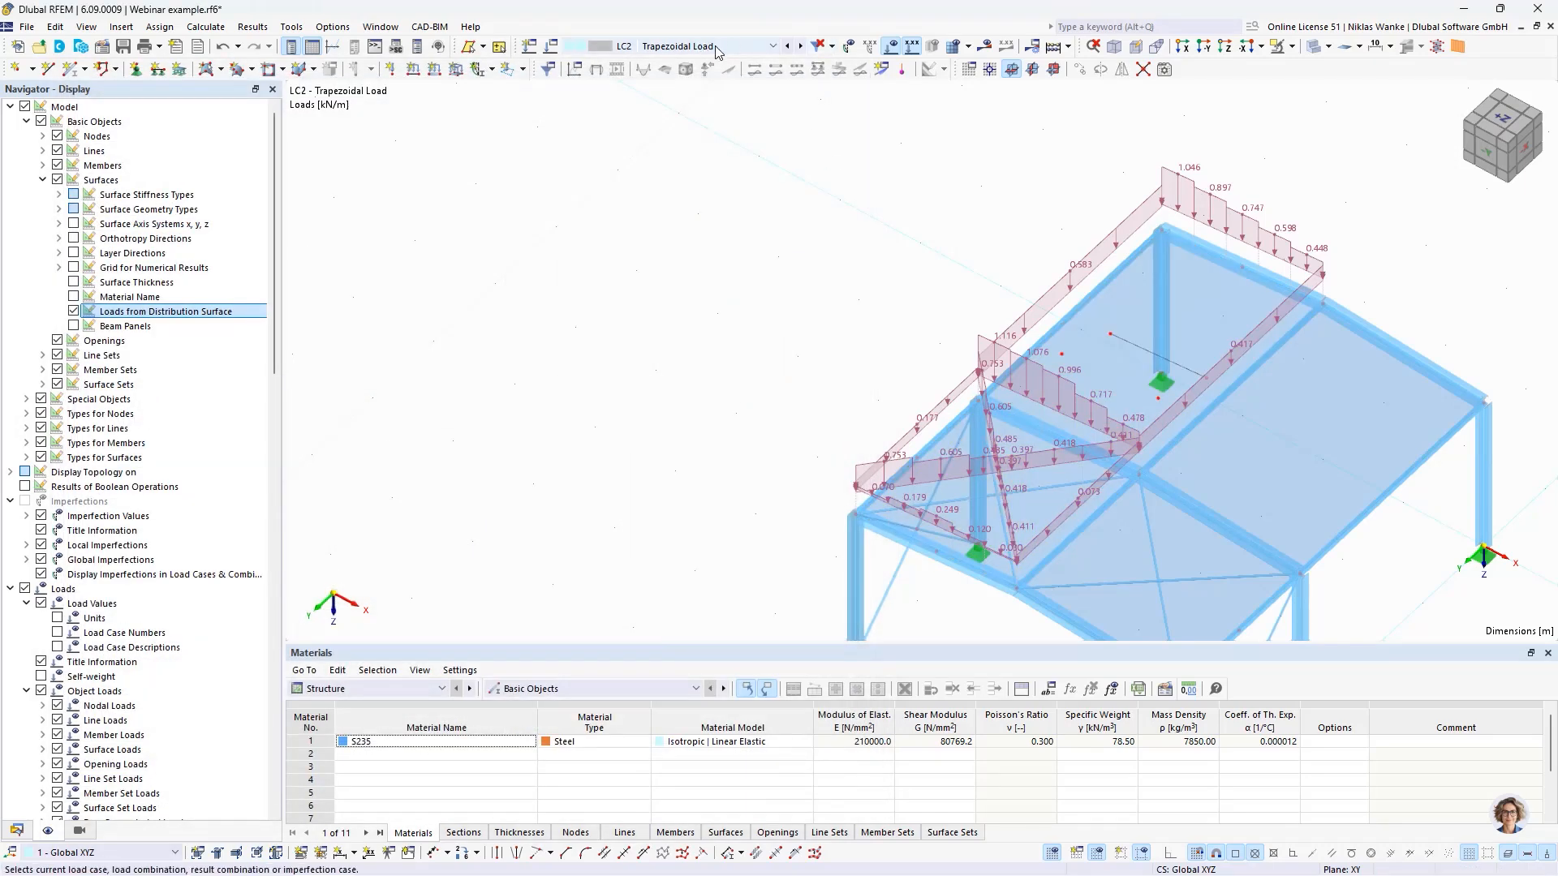
- Switch to load case LC3 Local Load and hide the loads from the distribution surface
click(800, 46)
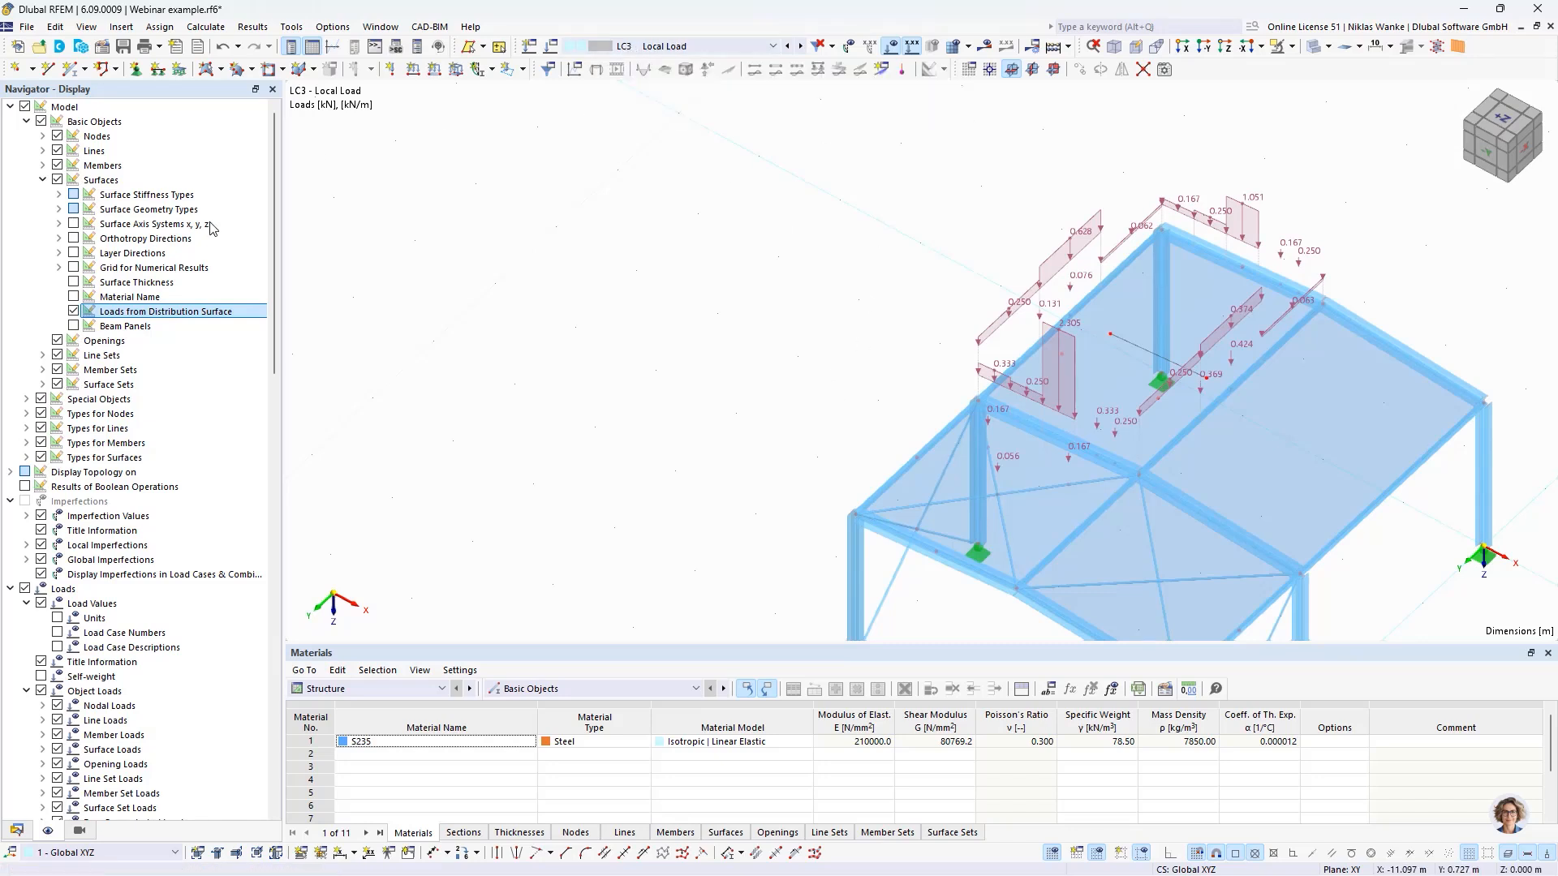
click(73, 312)
ctrl+middle_drag(814, 337, 947, 241)
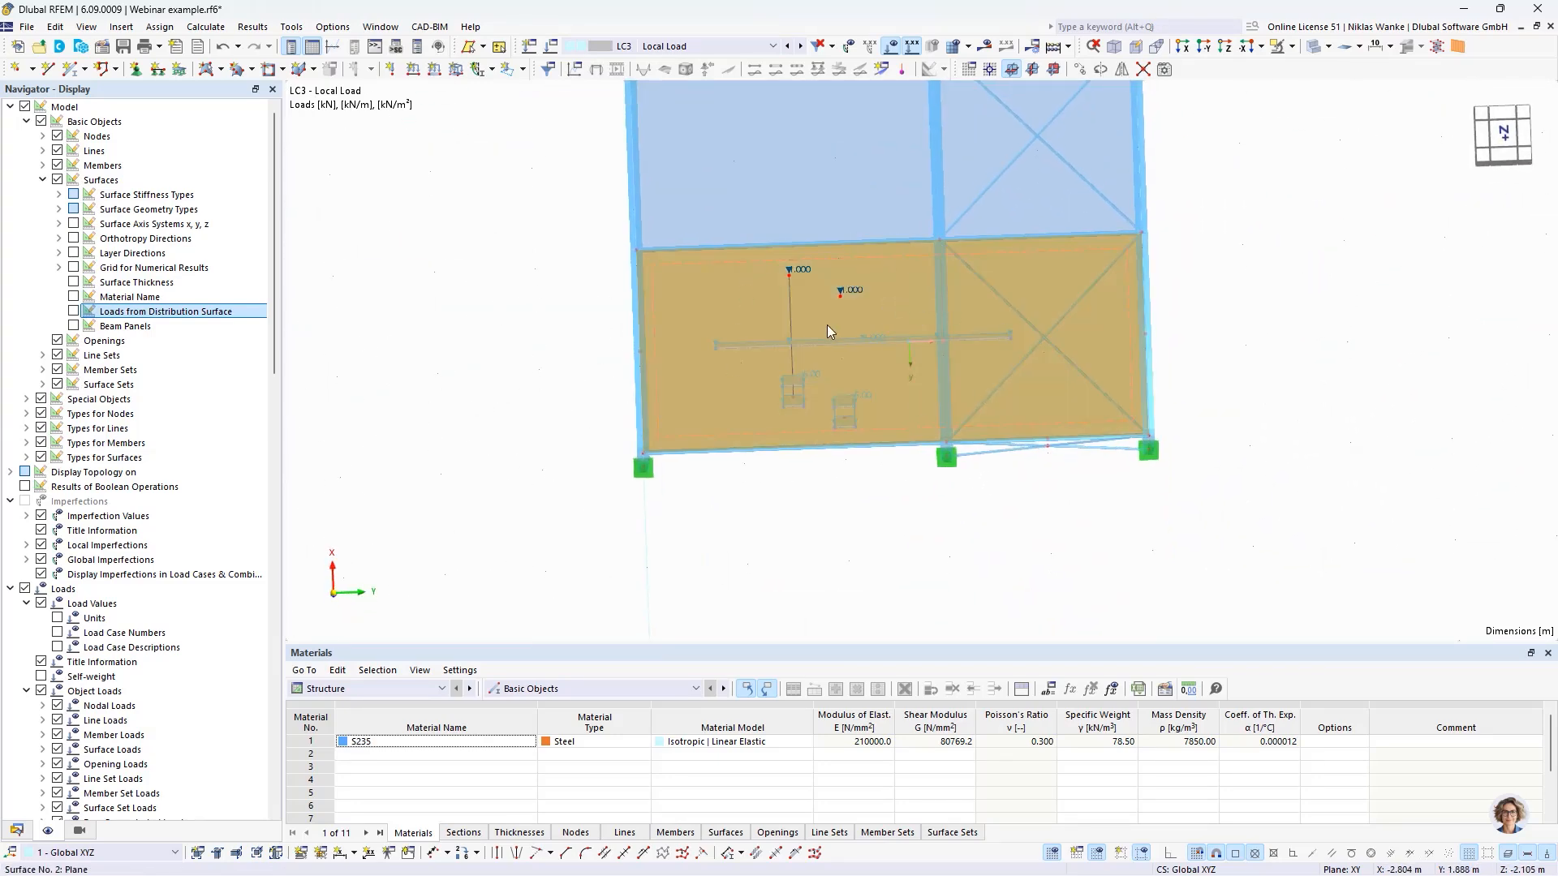
- Examine the positions of the nodal, line and free rectangular loads on surface No. 2 from above and at an angle
scroll(828, 420, up, 3)
middle_drag(844, 441, 752, 516)
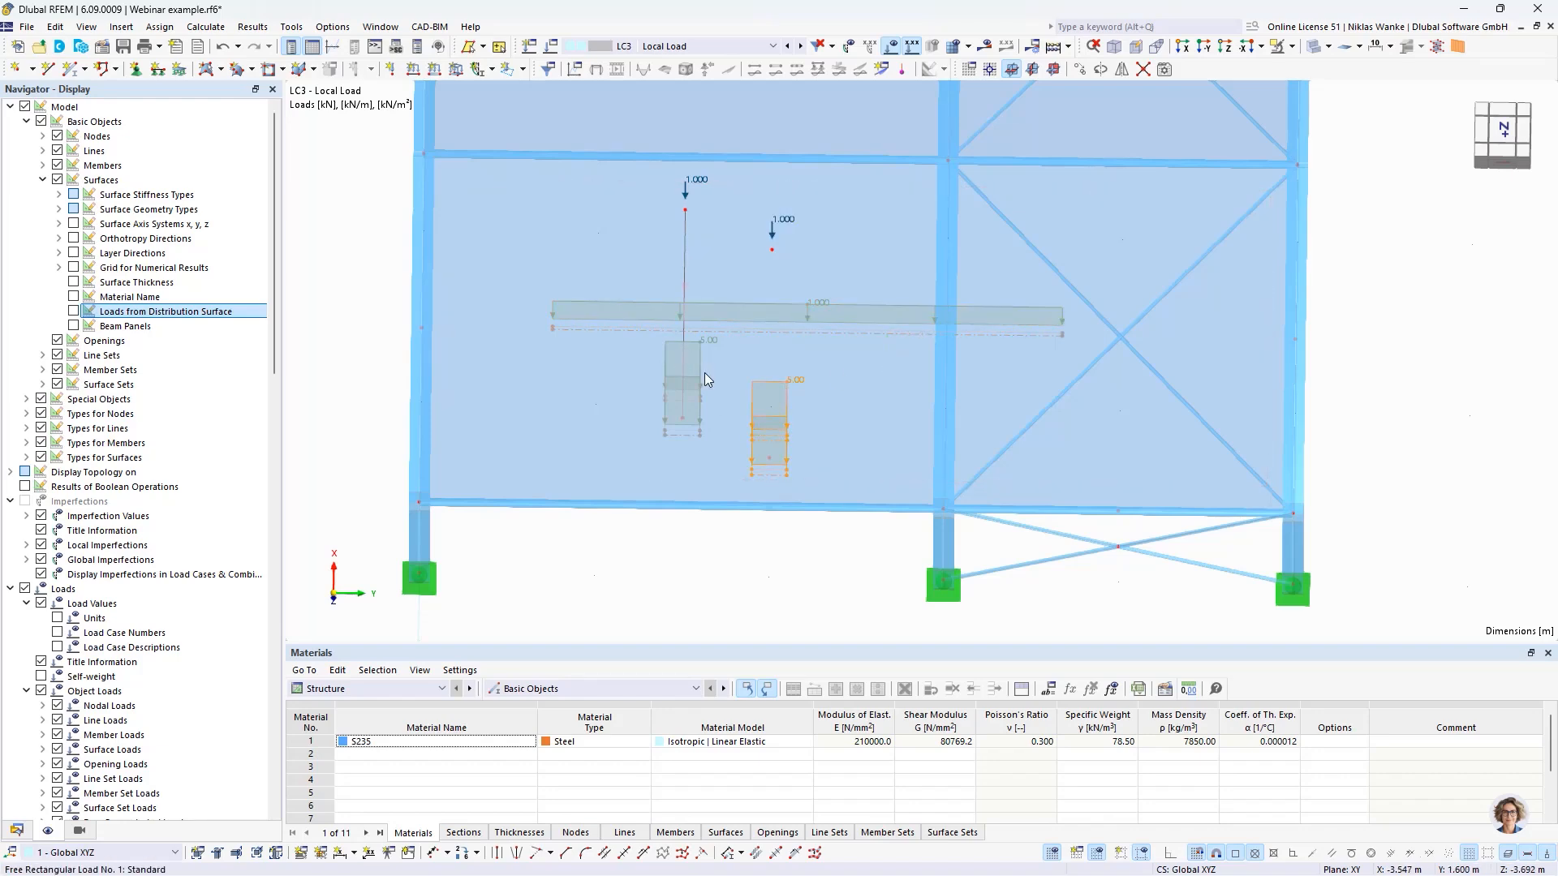
scroll(744, 540, down, 3)
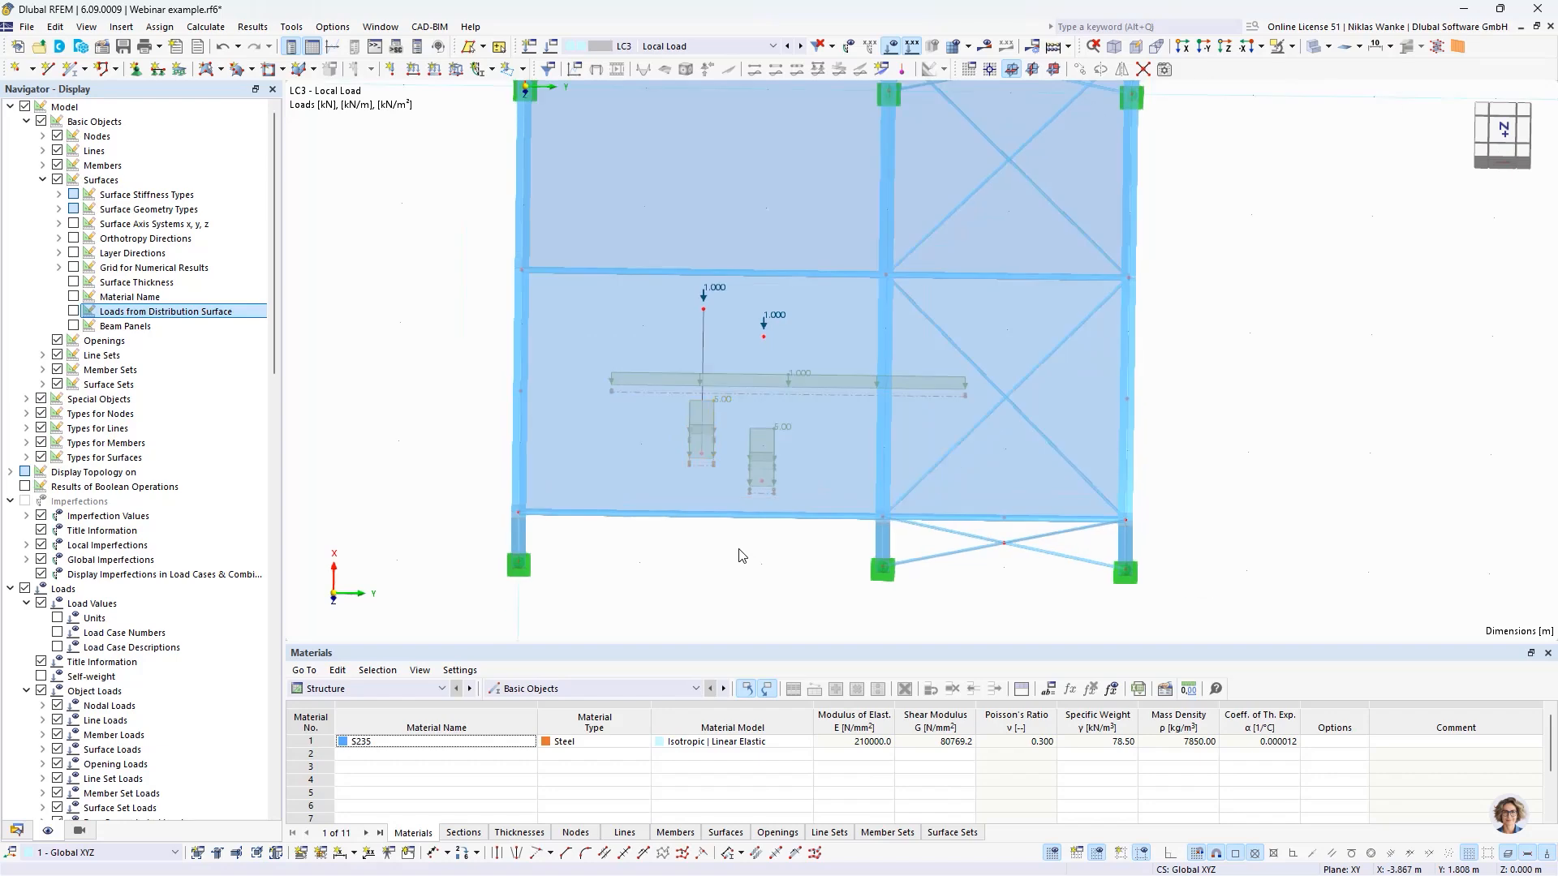
middle_drag(738, 550, 642, 510)
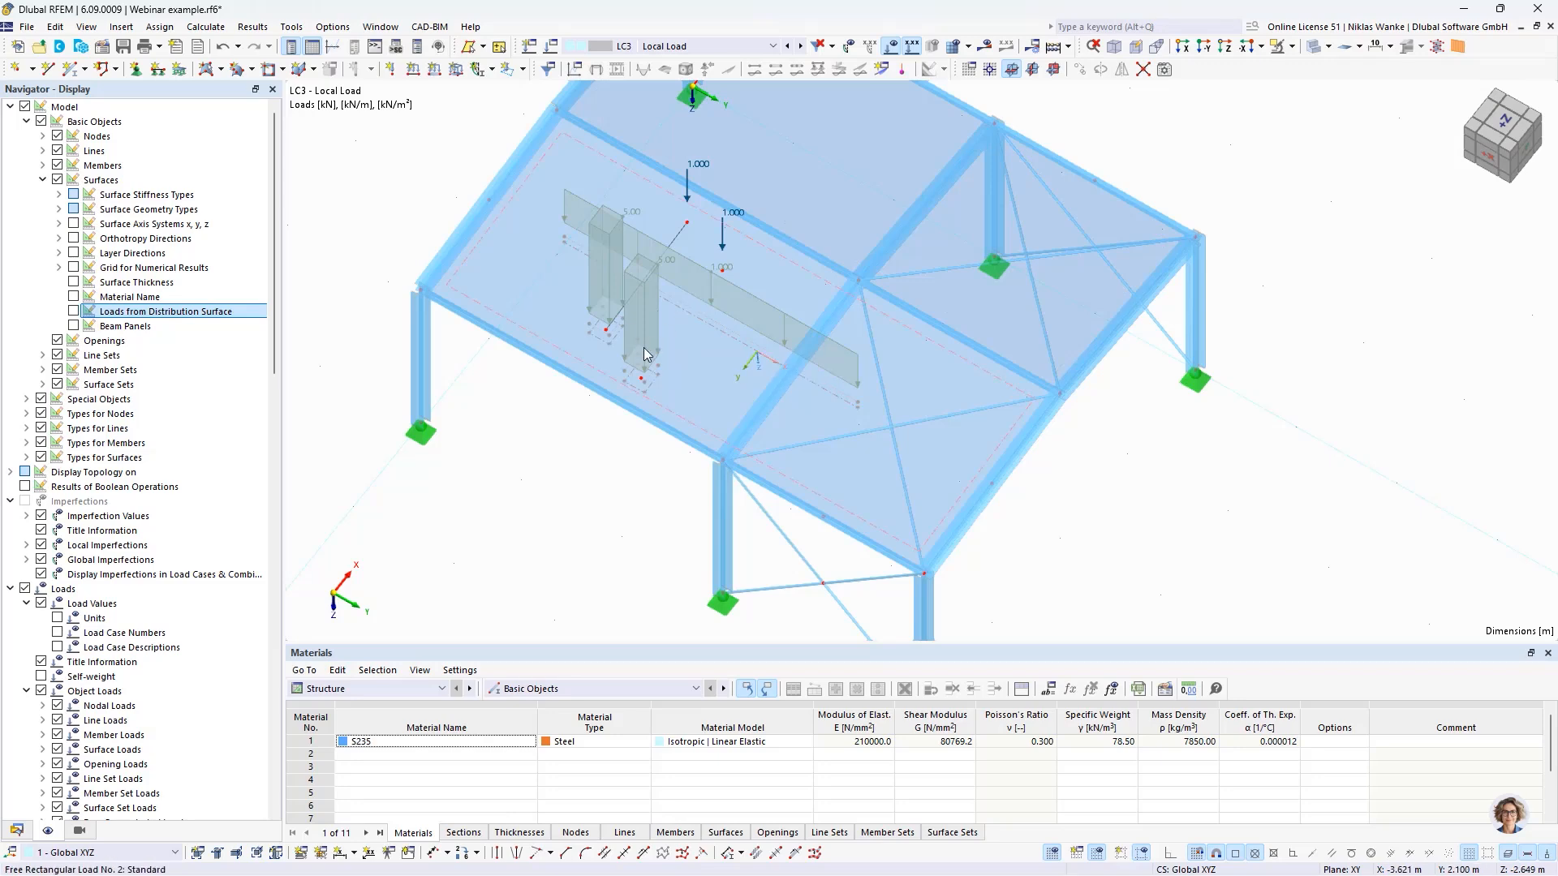
ctrl+middle_drag(646, 408, 672, 458)
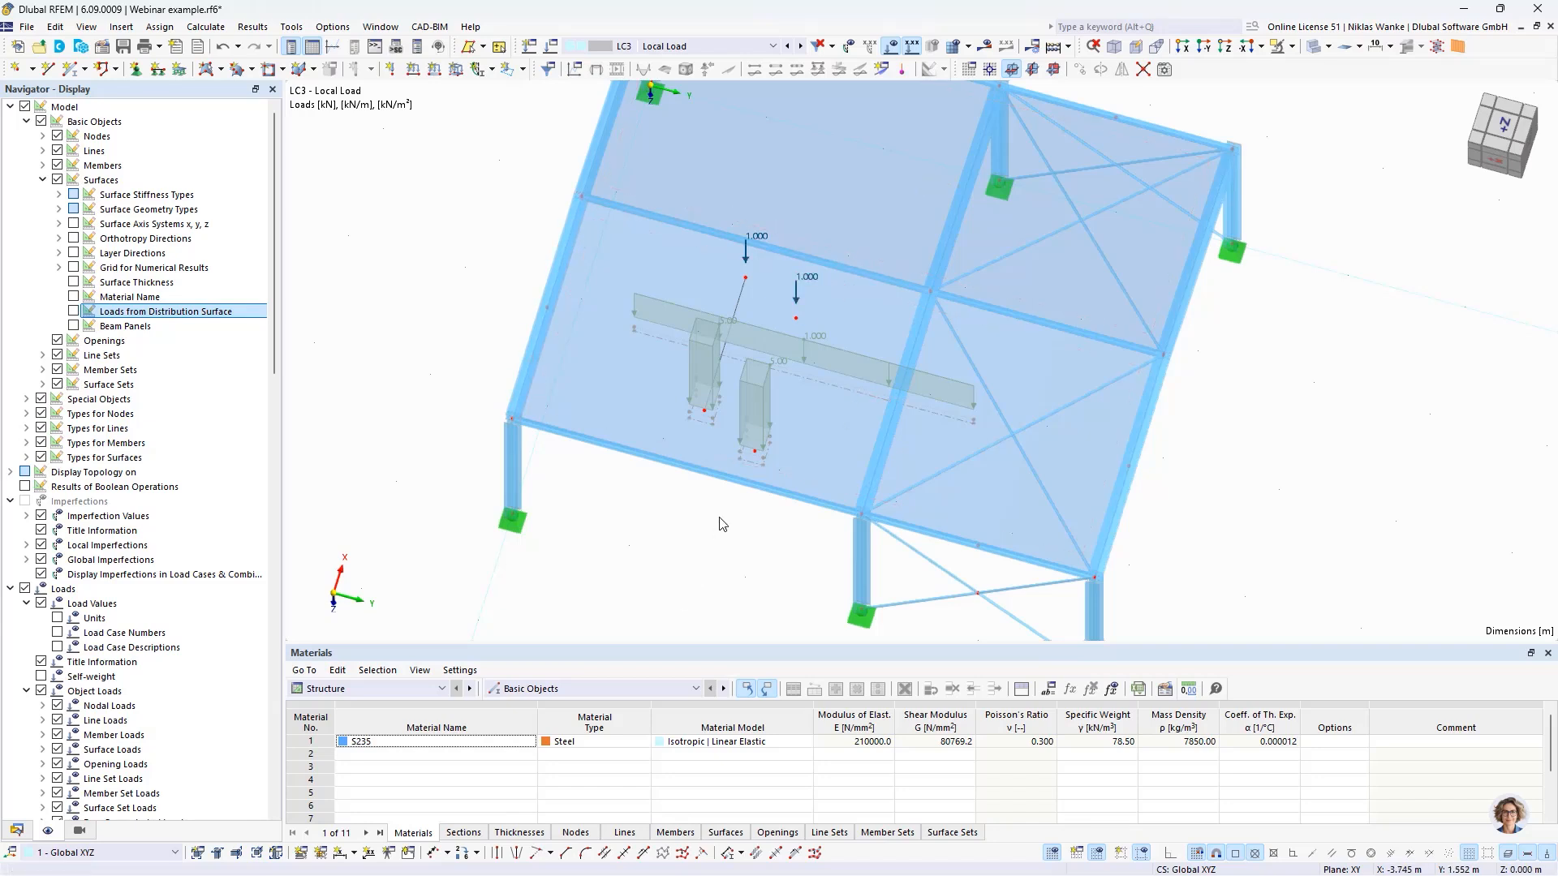
scroll(719, 445, up, 1)
middle_drag(661, 490, 674, 529)
scroll(737, 351, up, 1)
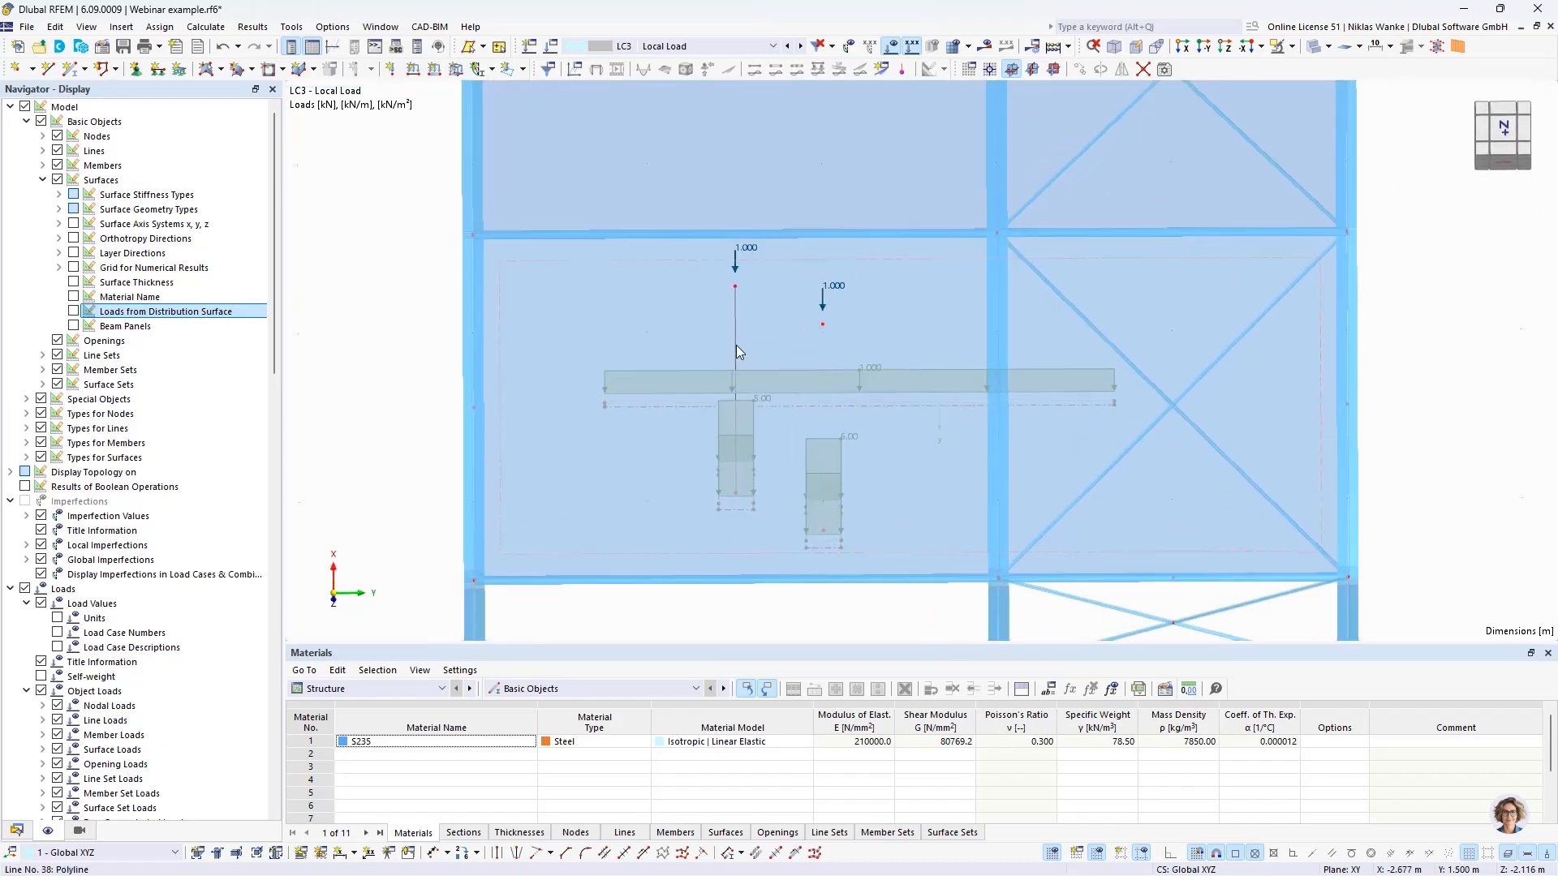
scroll(746, 324, up, 1)
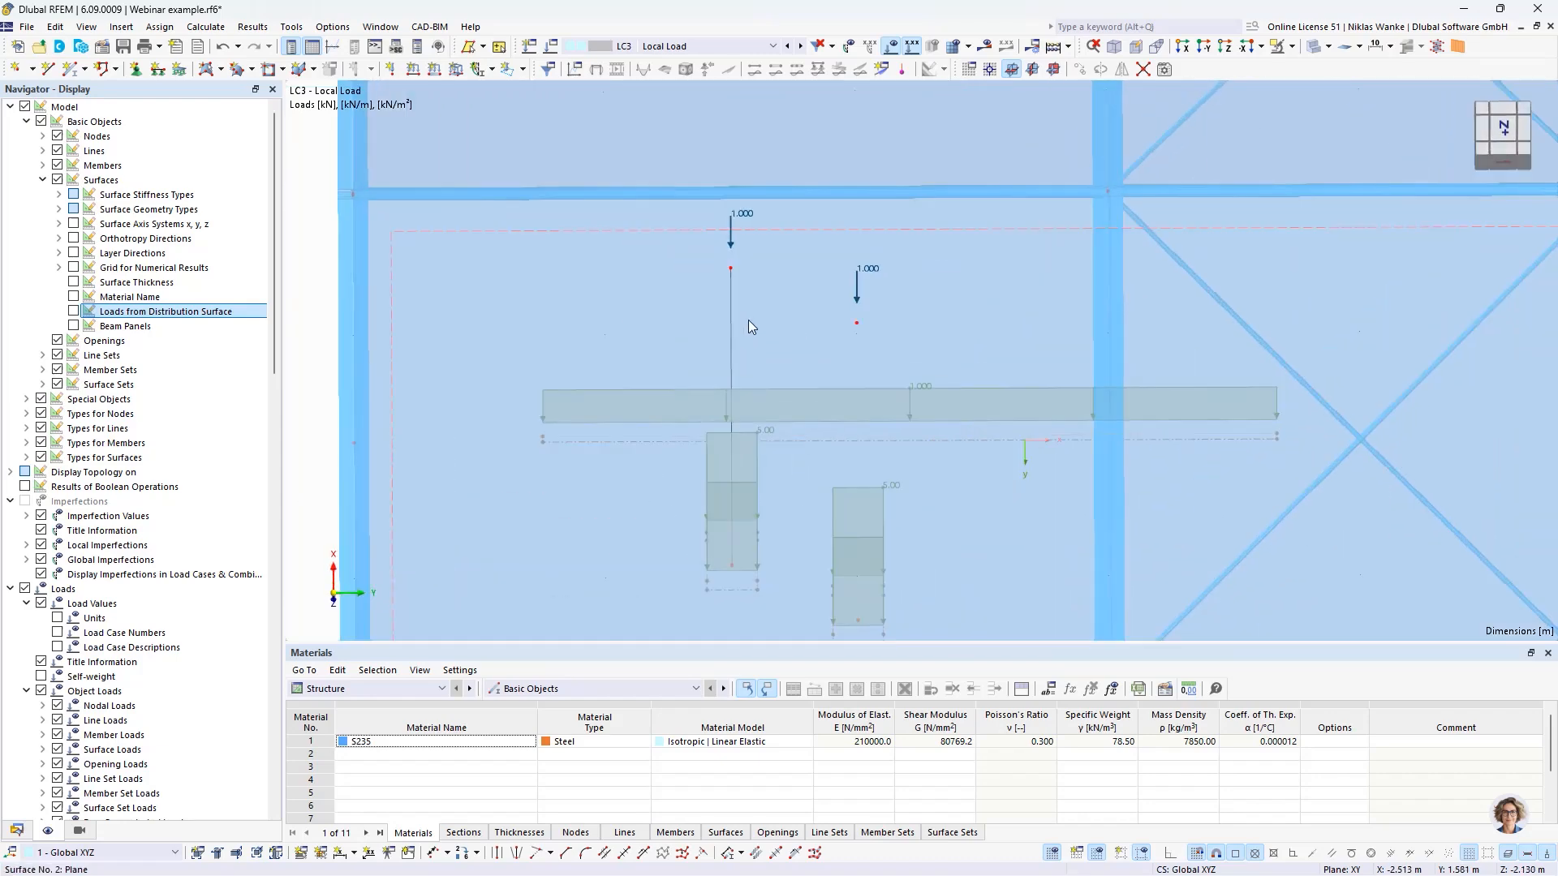
click(857, 312)
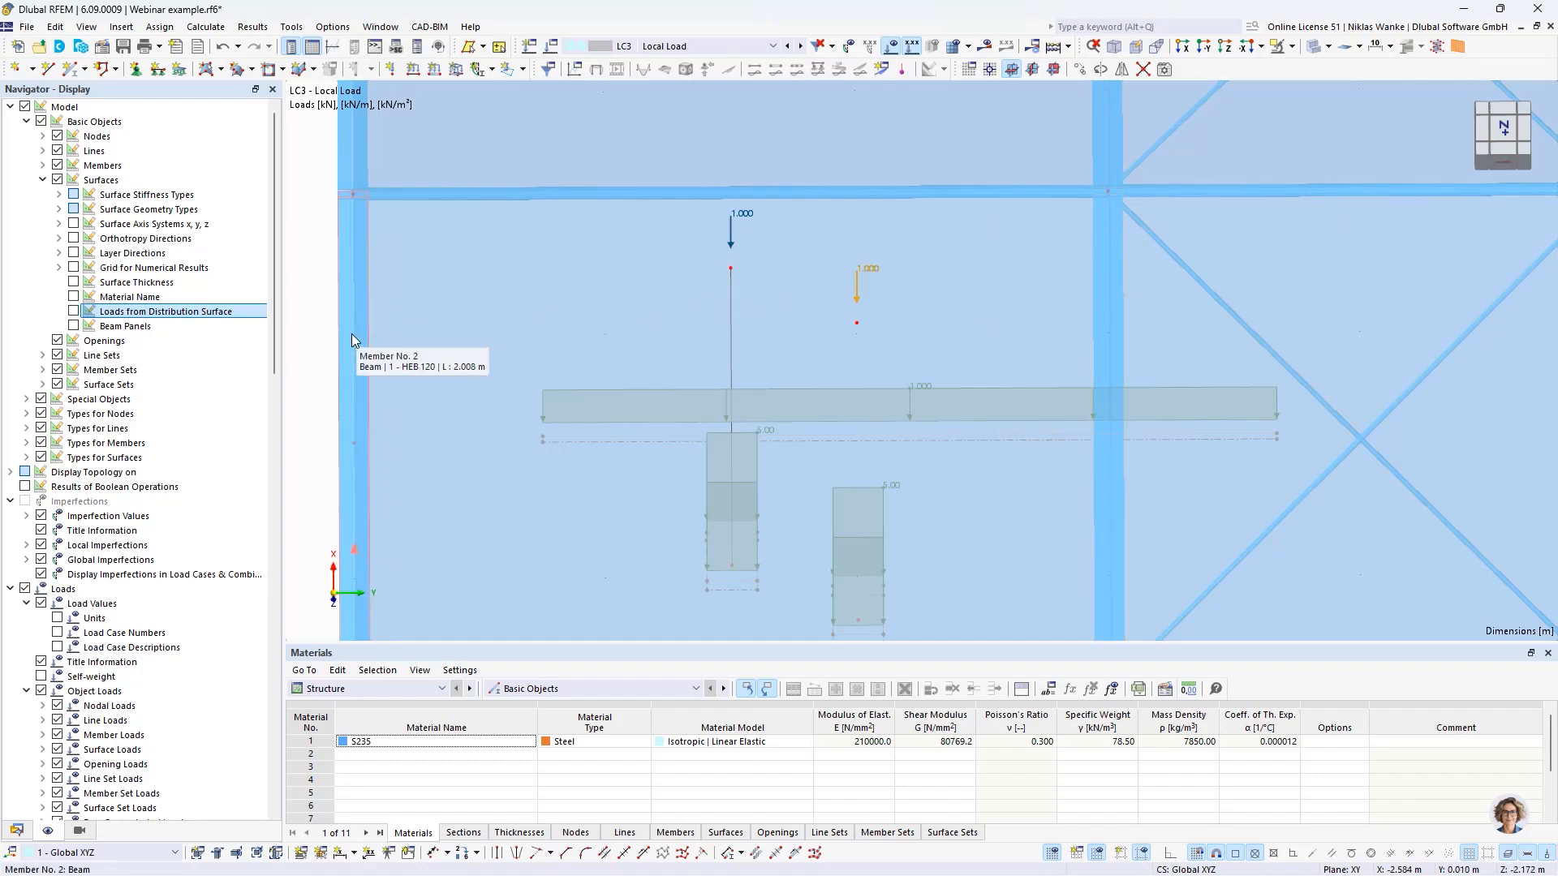
- Display the loads from the distribution surface for LC3 and examine how they are assigned to the surrounding members
click(74, 312)
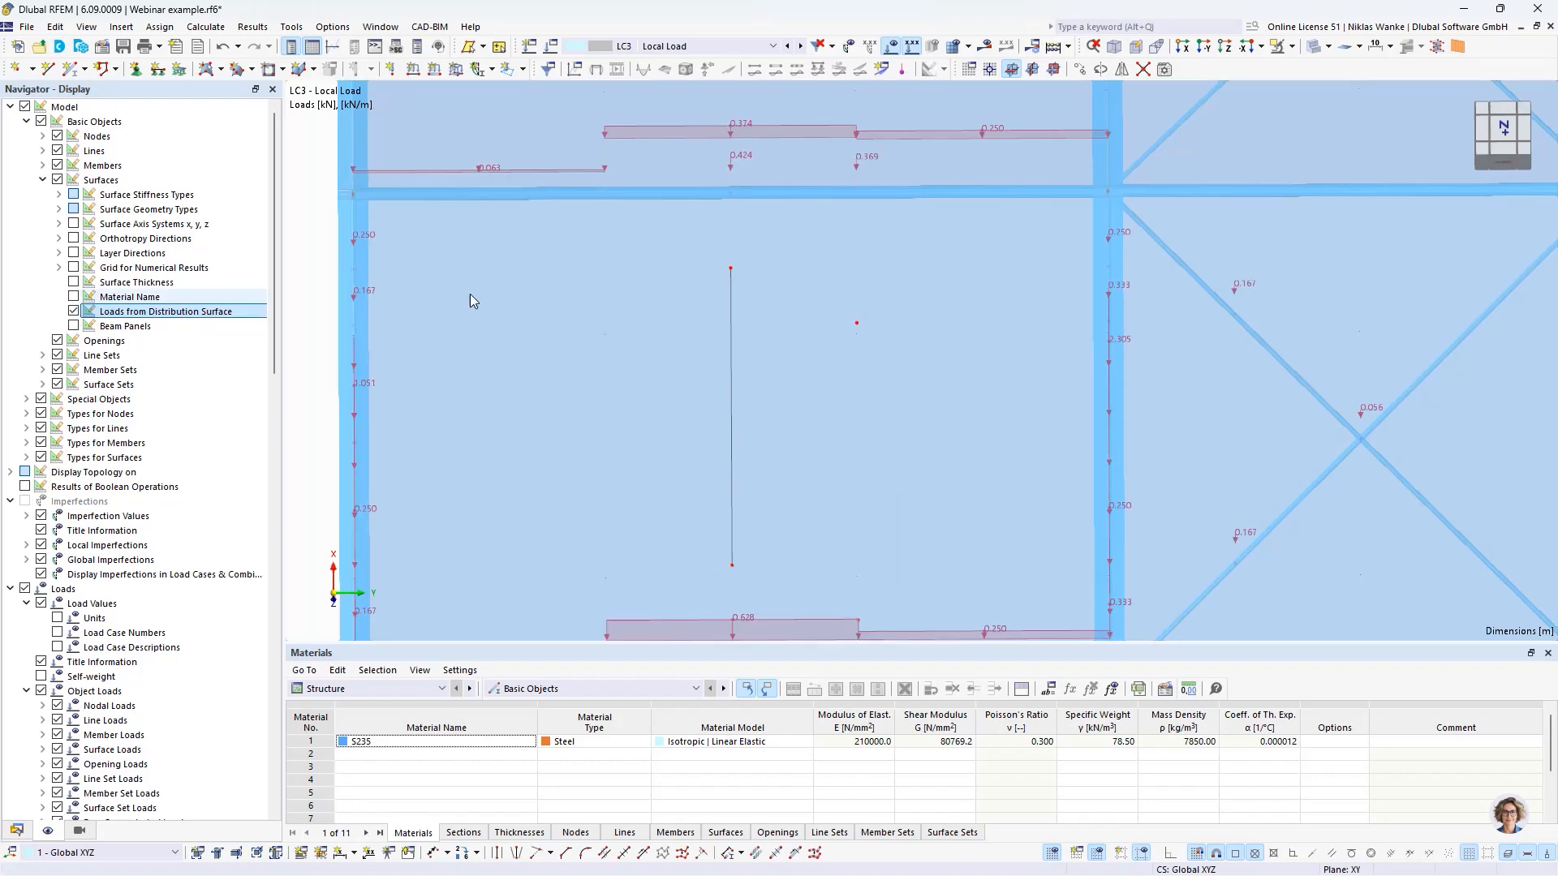
middle_drag(944, 461, 941, 411)
scroll(944, 411, down, 1)
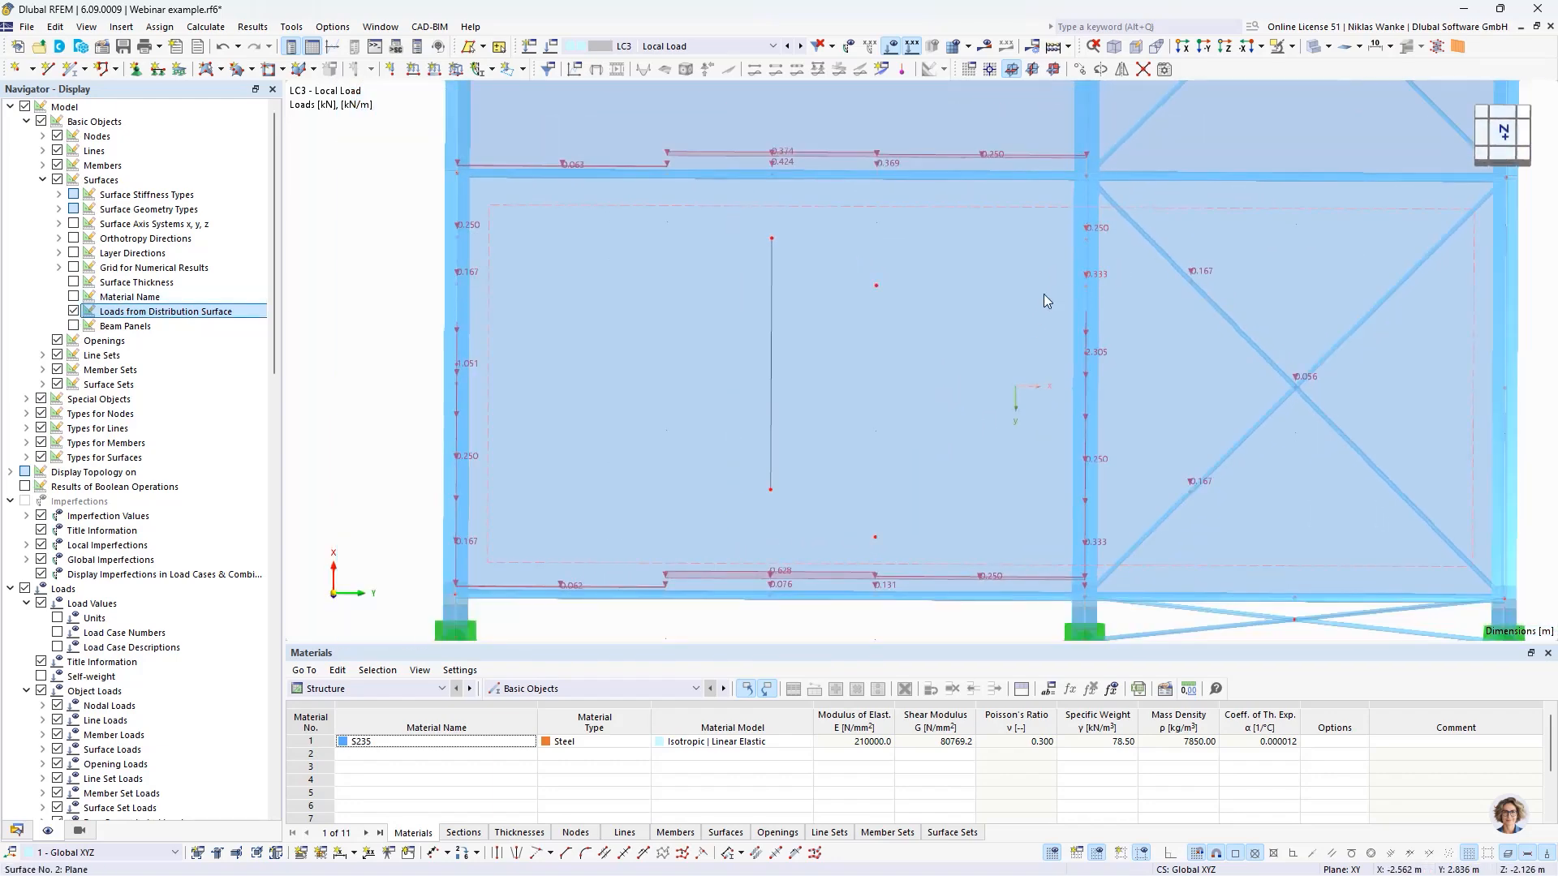
scroll(892, 292, up, 1)
middle_drag(733, 340, 714, 384)
scroll(853, 383, down, 2)
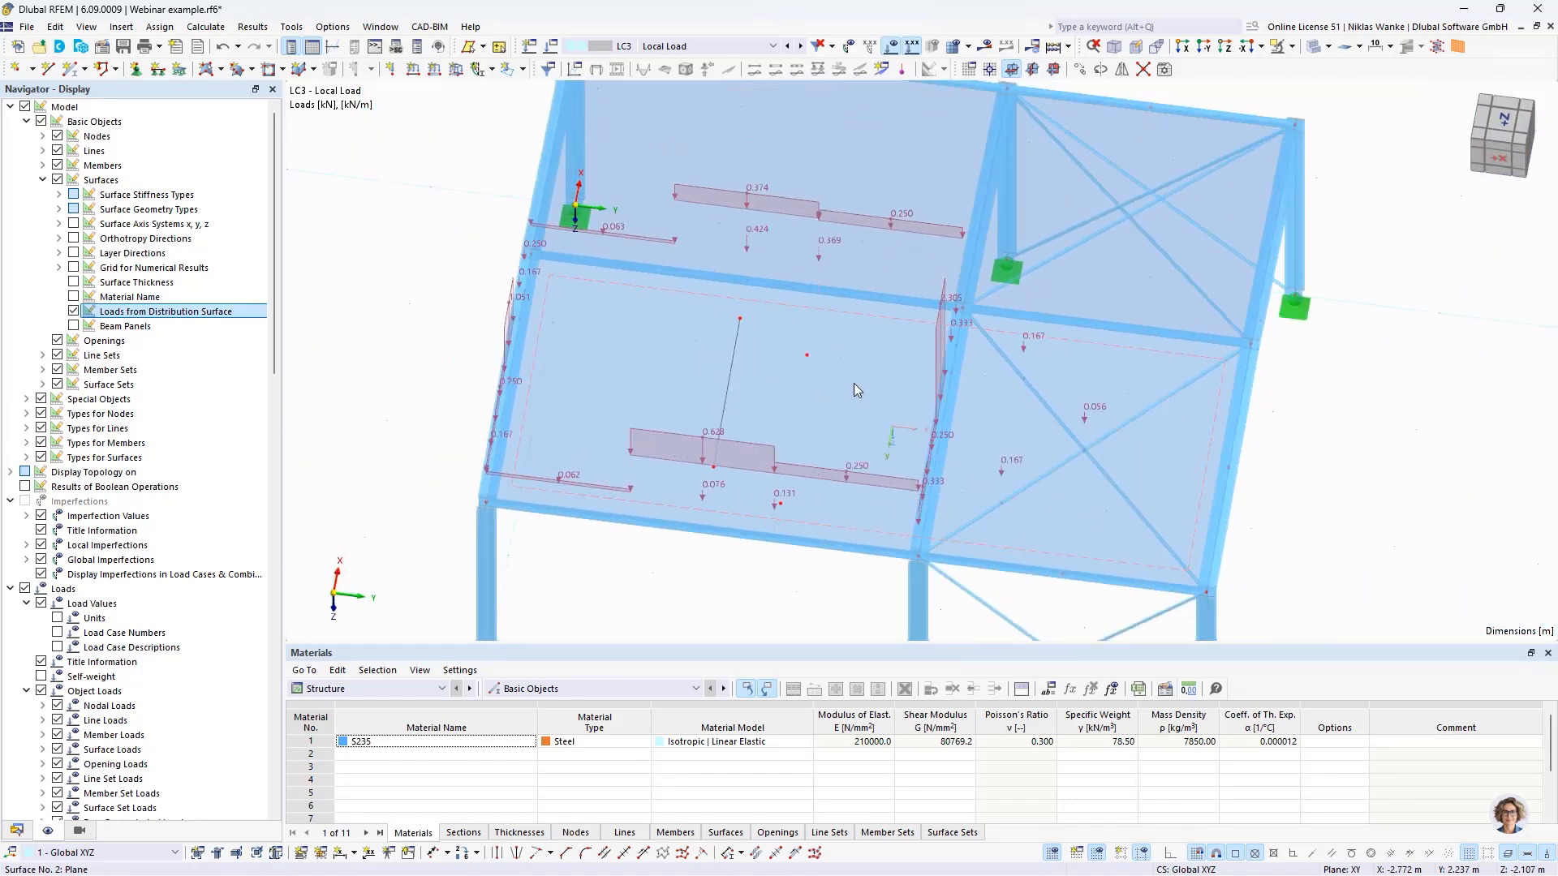
- Set the load transfer direction of surface No. 2 to x | Stripes and confirm
click(853, 381)
double_click(835, 396)
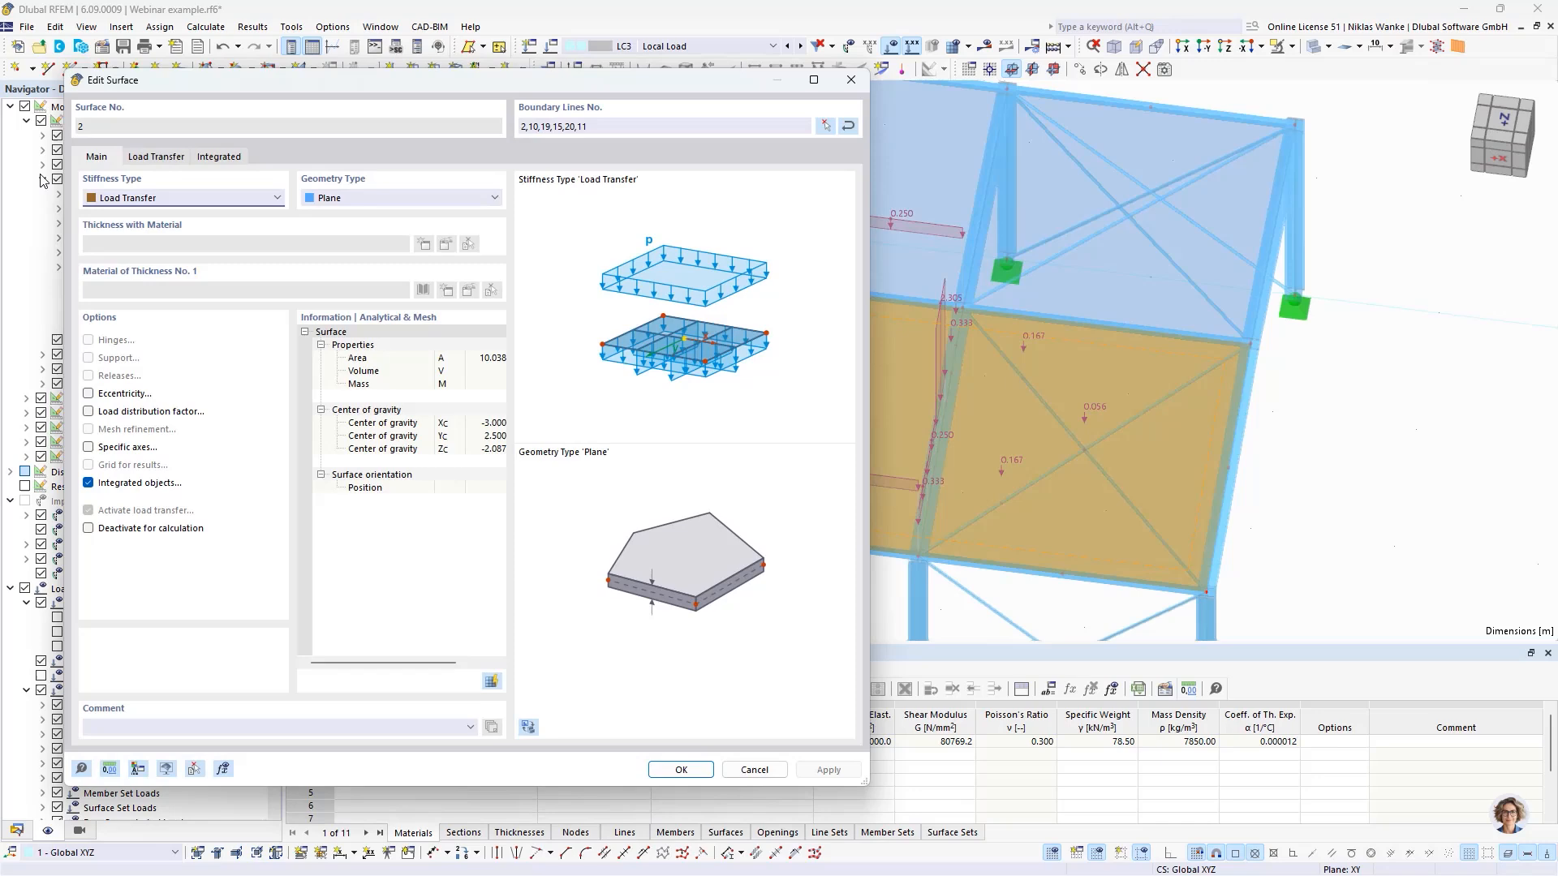
click(183, 156)
click(179, 218)
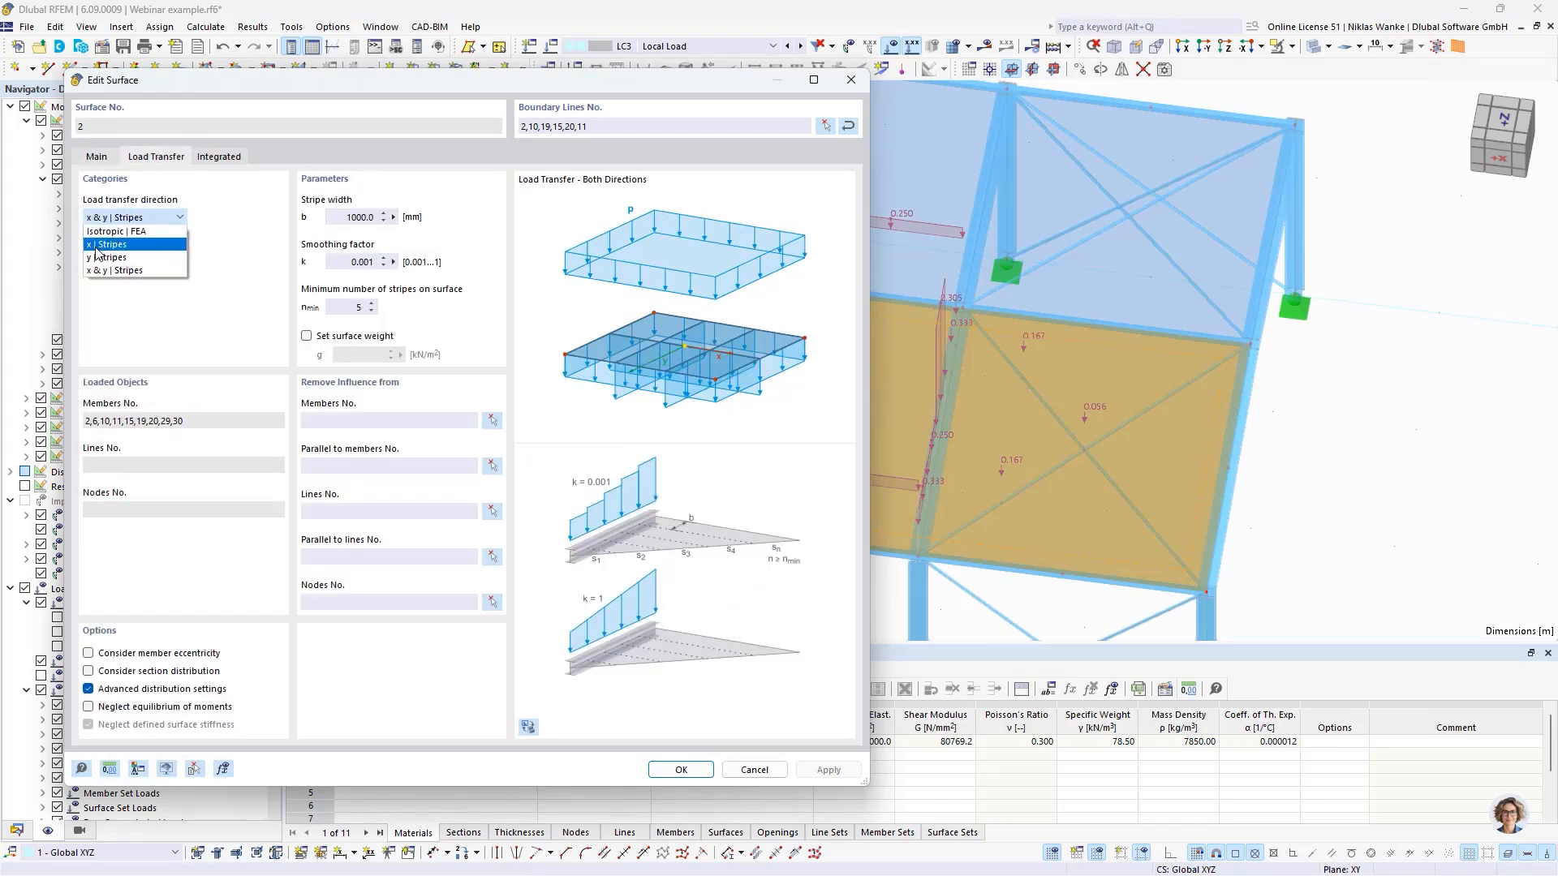
click(110, 245)
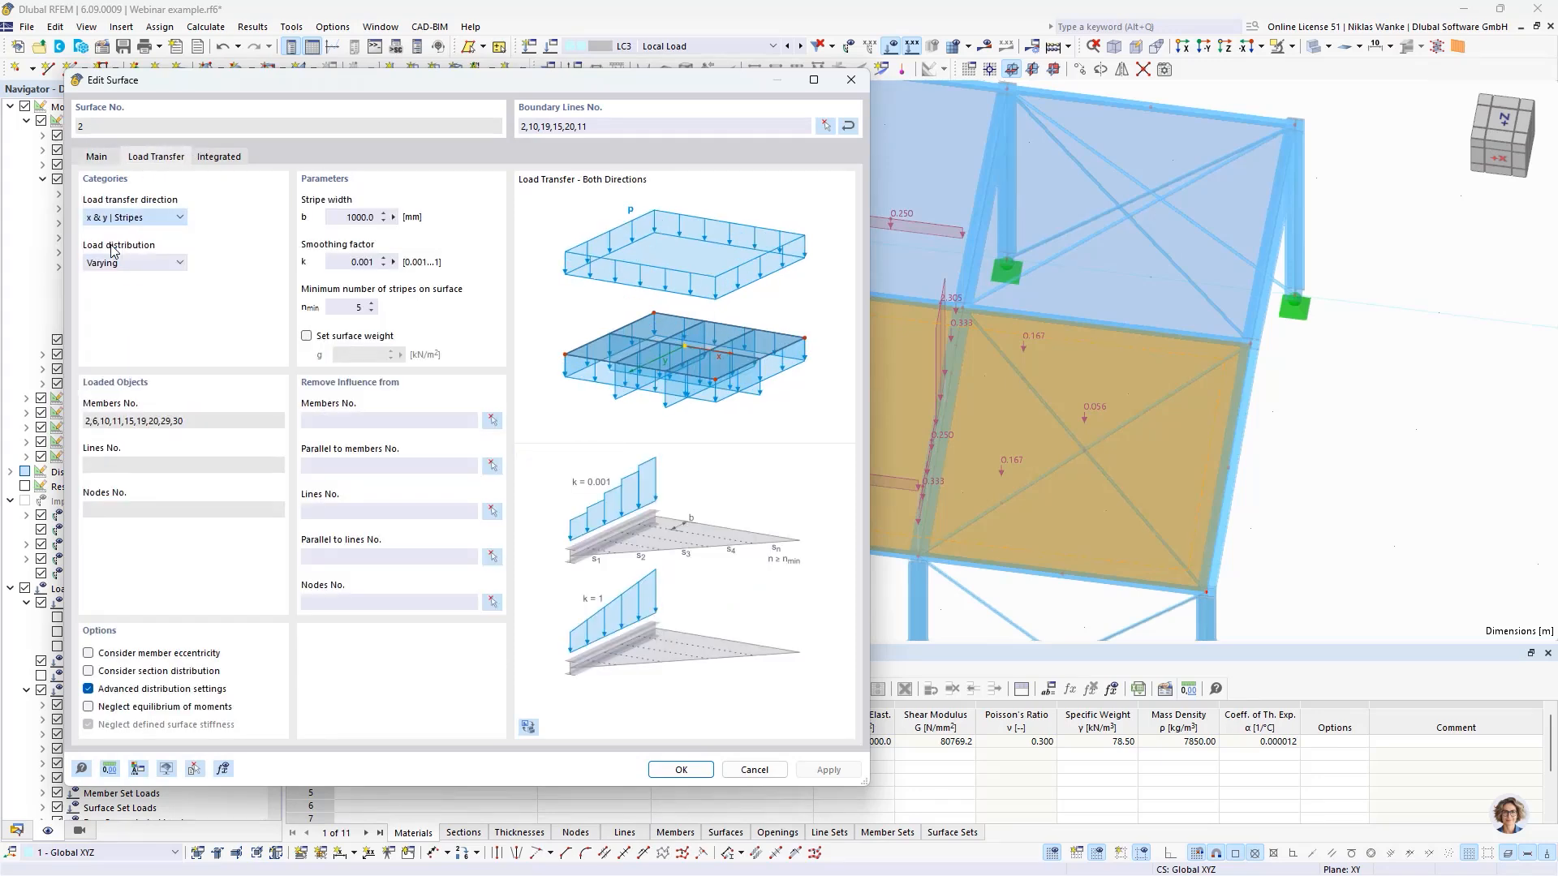
click(677, 770)
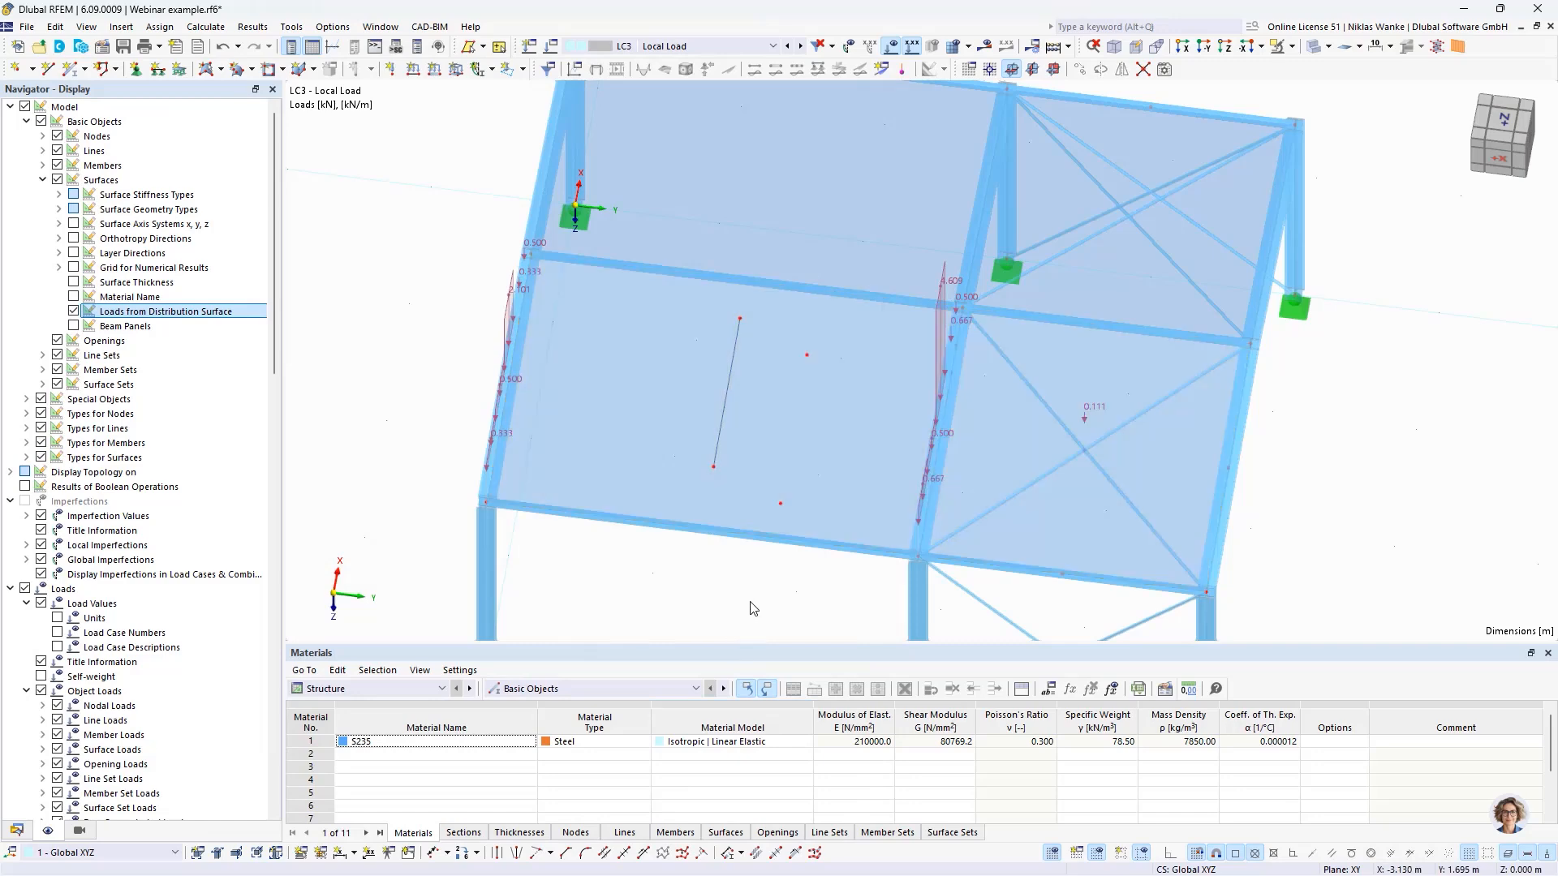
- Inspect the loads transferred to the members in the x-direction and hide the loads from the distribution surface
middle_drag(747, 357, 777, 404)
scroll(772, 337, up, 2)
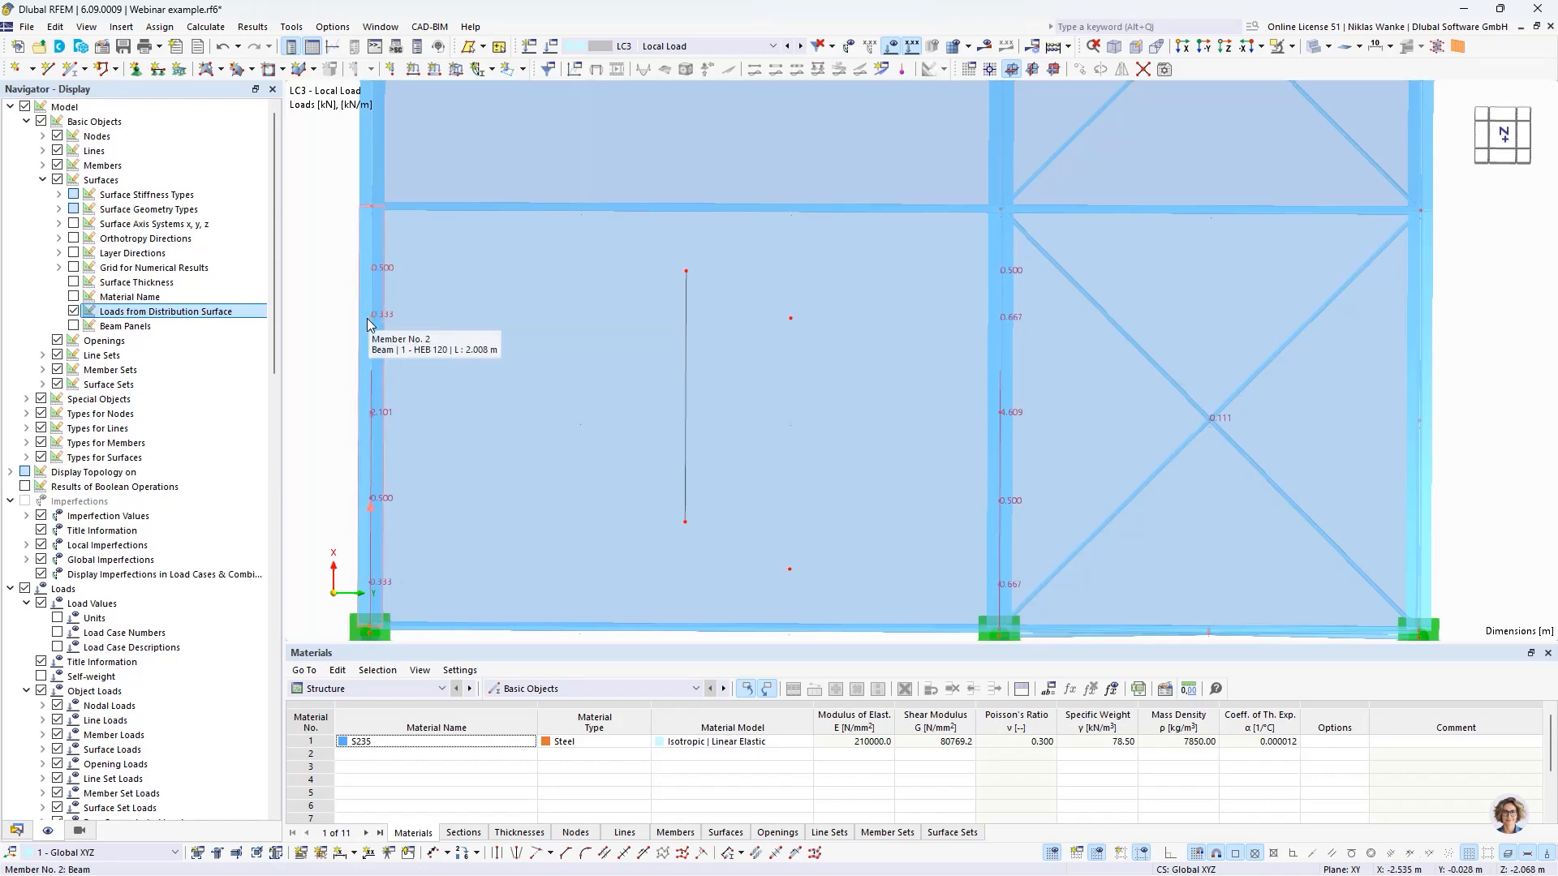
middle_drag(325, 322, 595, 449)
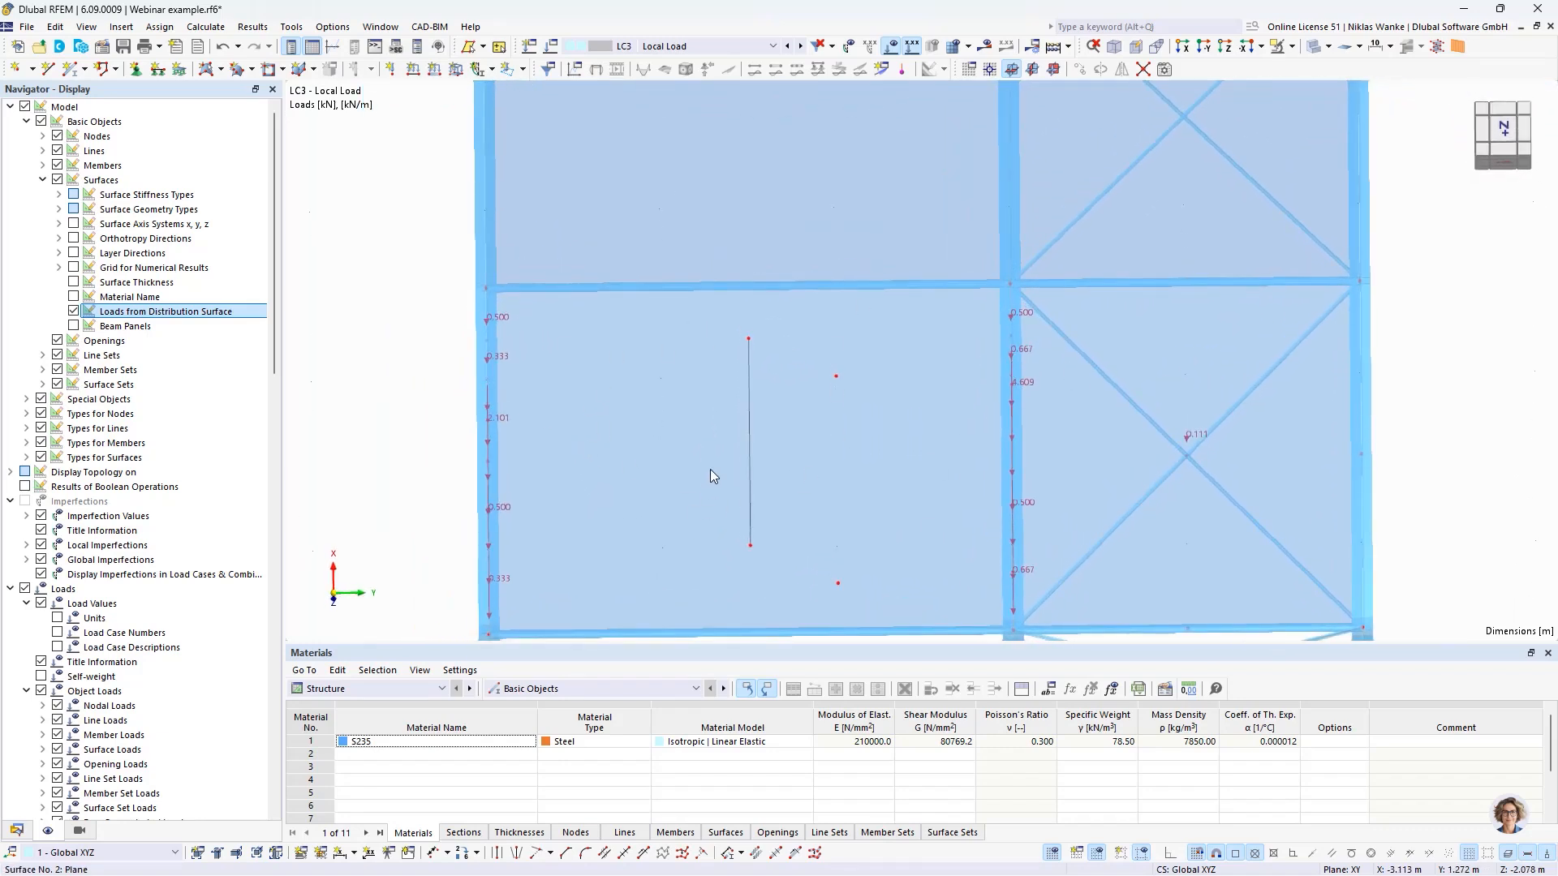
middle_drag(711, 476, 750, 438)
click(74, 312)
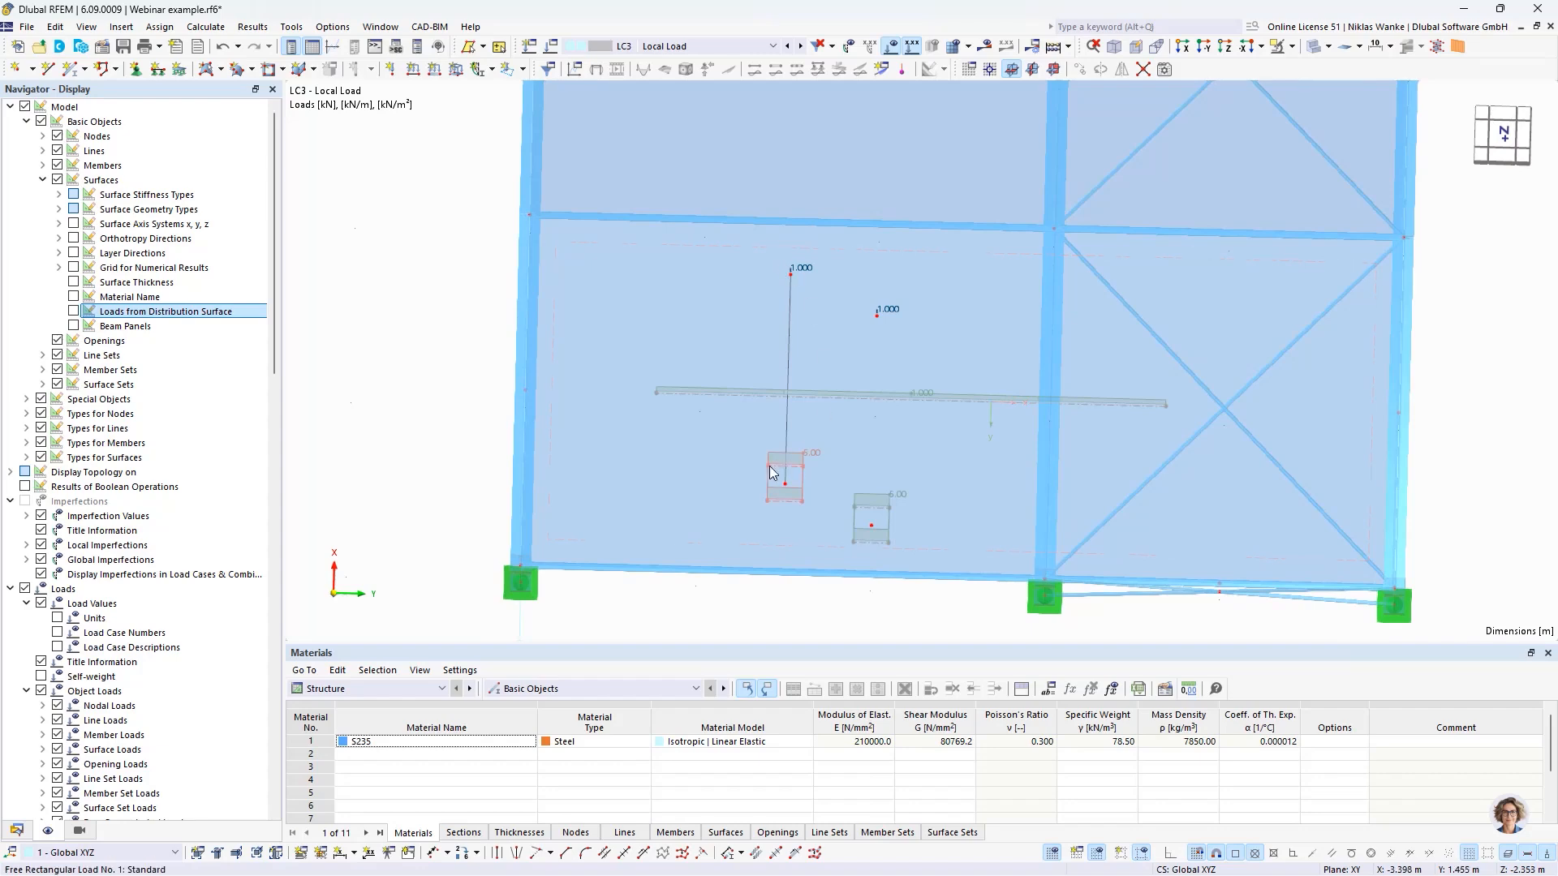
- Enable neglecting the equilibrium of moments in the load transfer settings of surface No. 2 and confirm
double_click(680, 444)
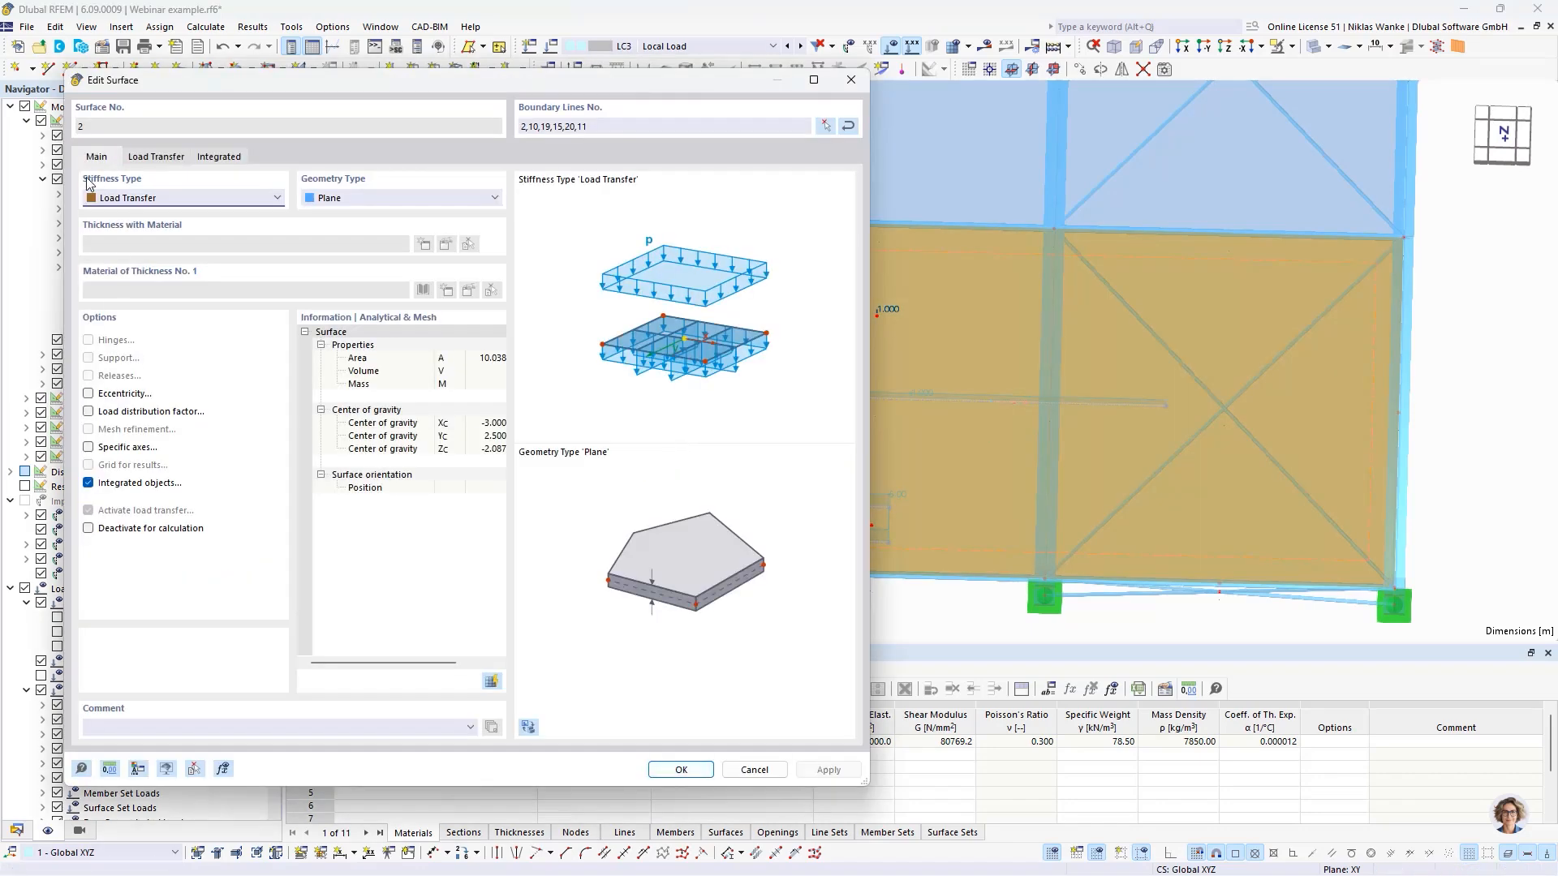
click(162, 154)
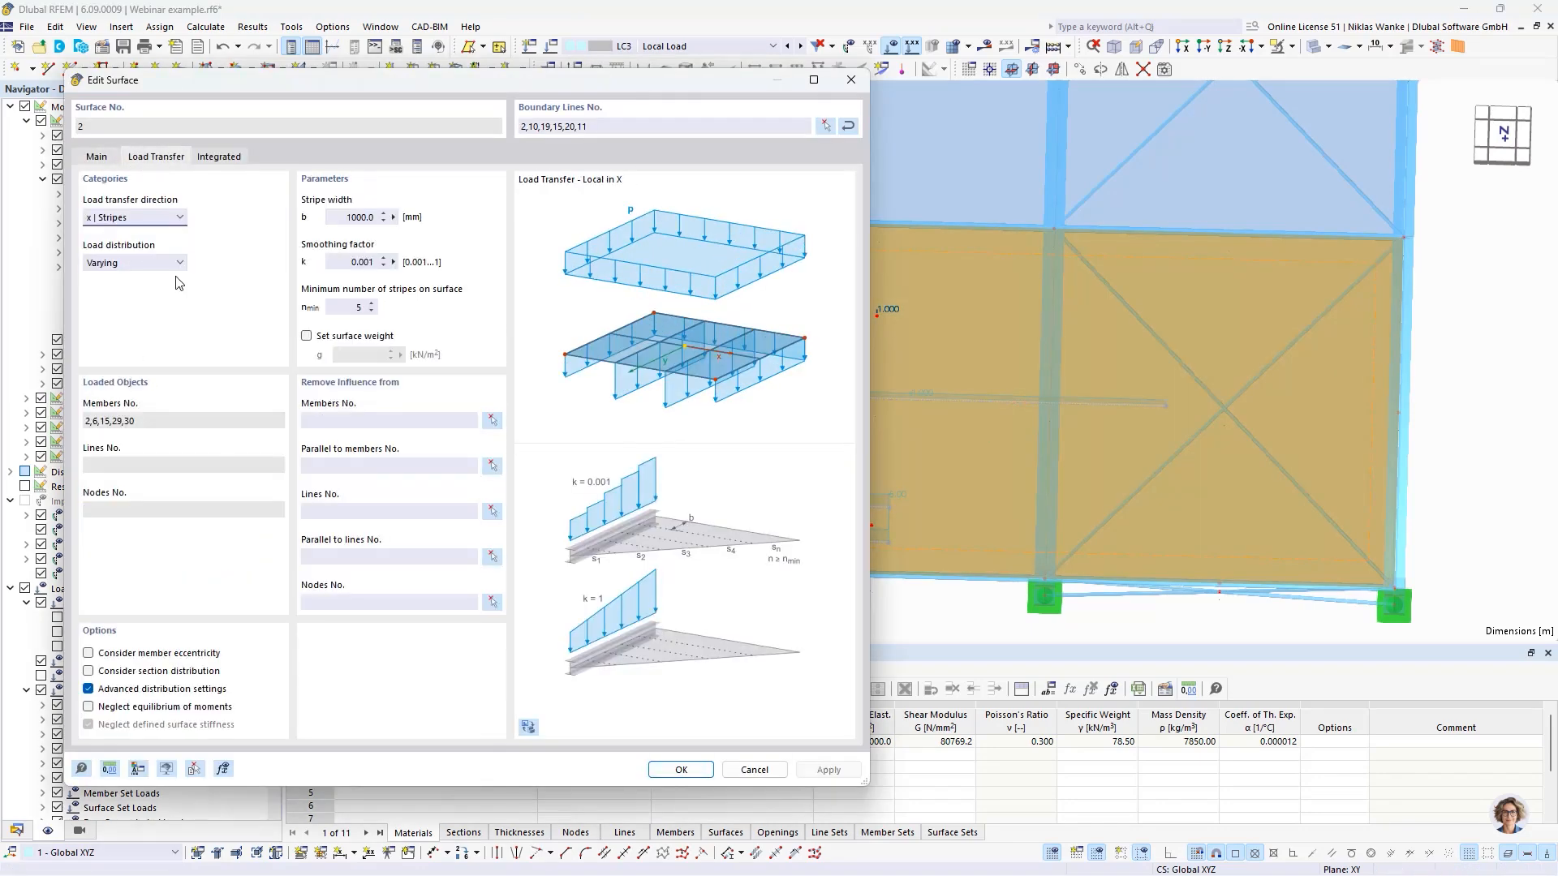
click(89, 708)
click(681, 769)
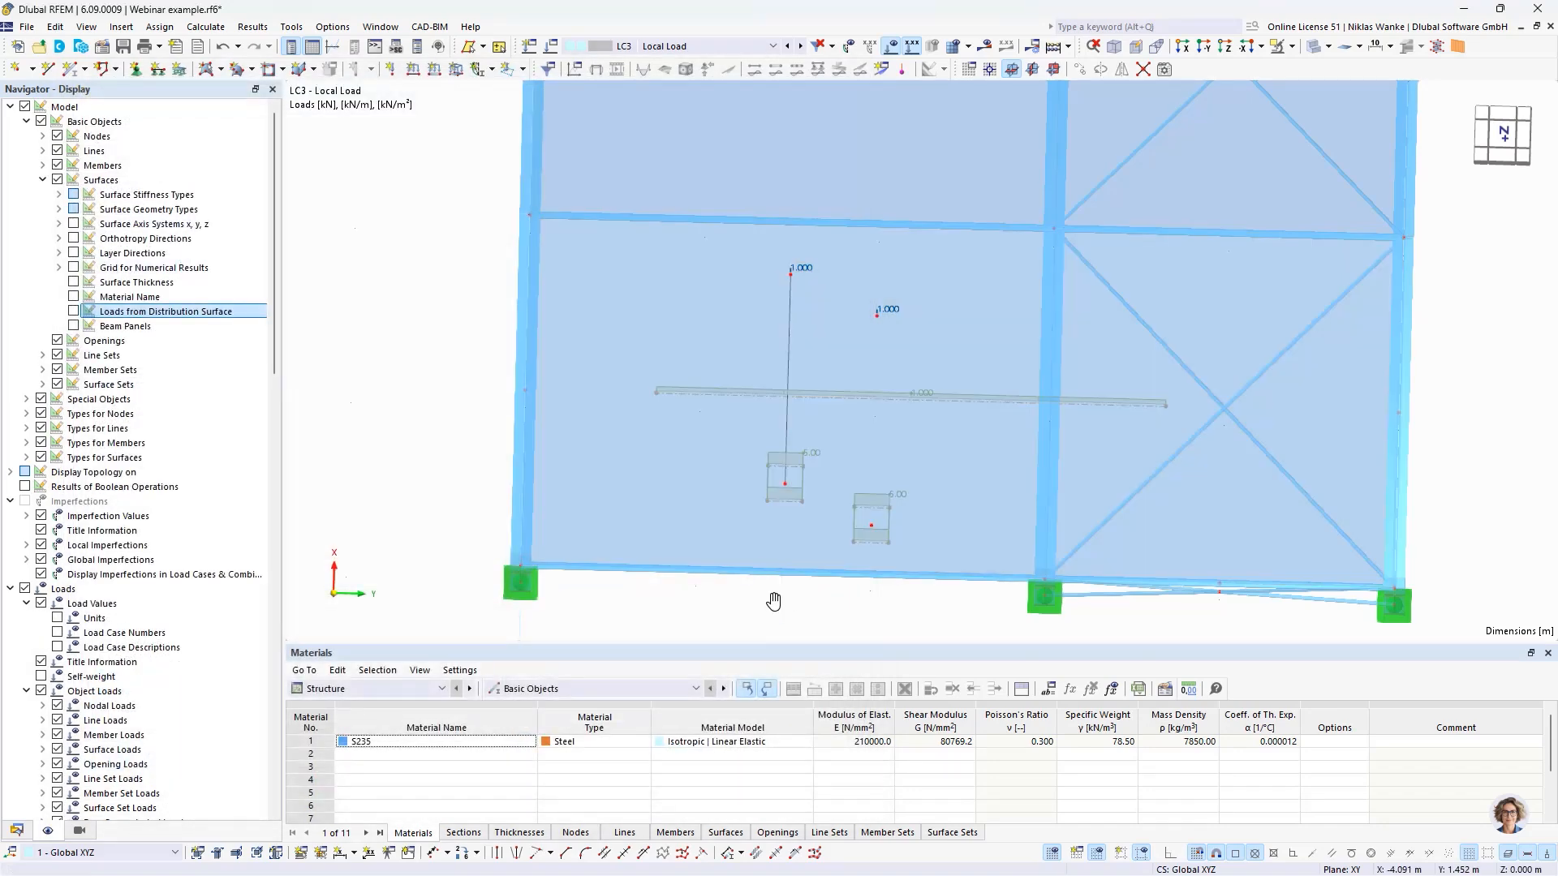
mouse_move(773, 601)
ctrl+middle_down()
mouse_move(766, 565)
mouse_move(766, 584)
ctrl+middle_up()
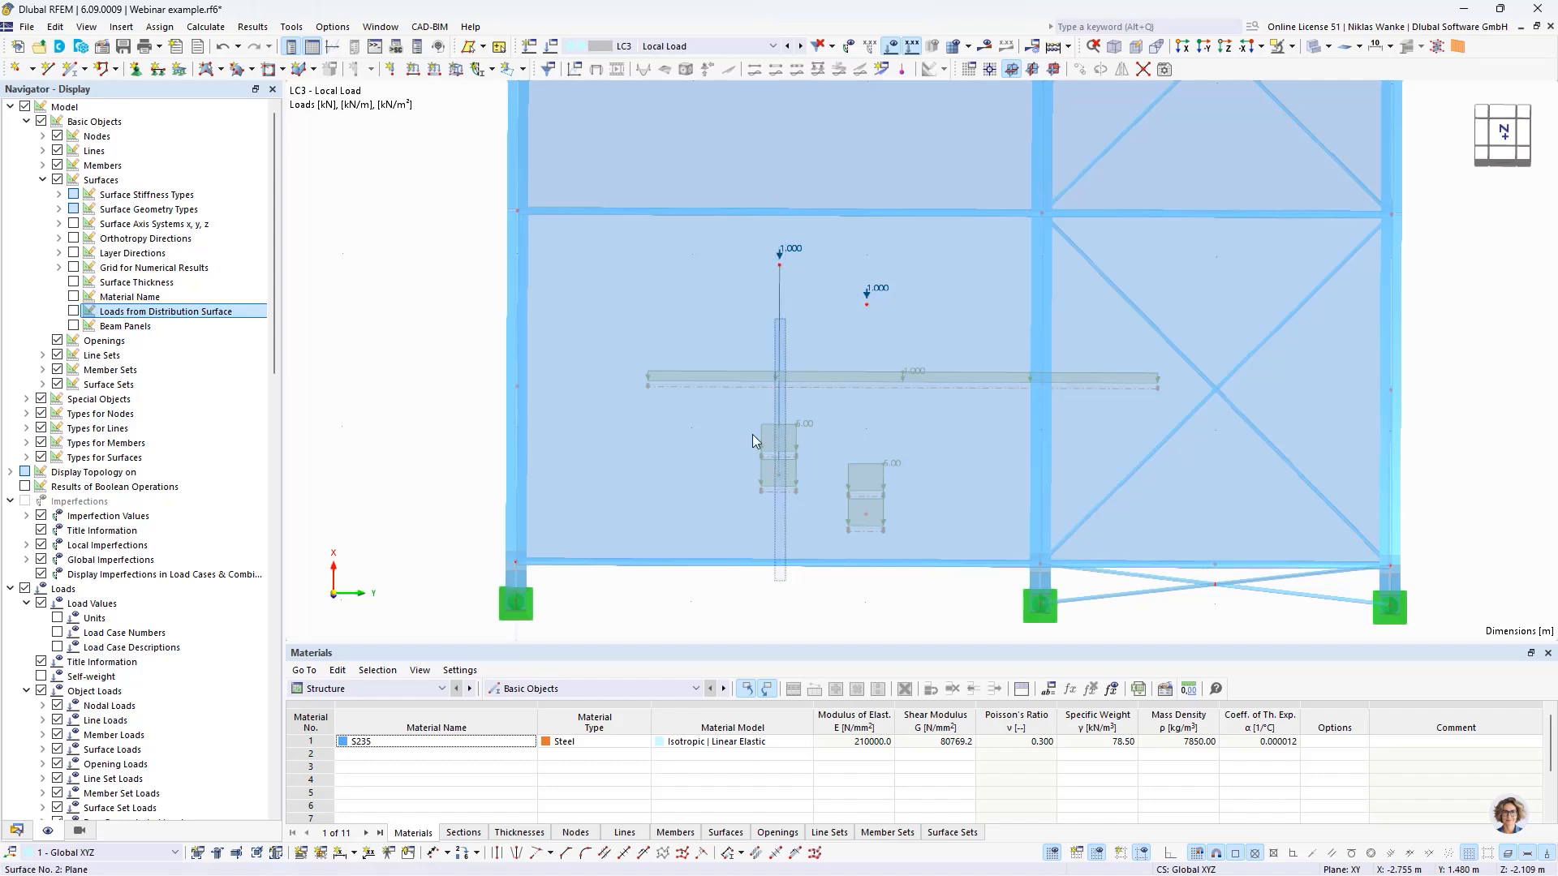
drag(785, 581, 876, 606)
scroll(841, 602, up, 1)
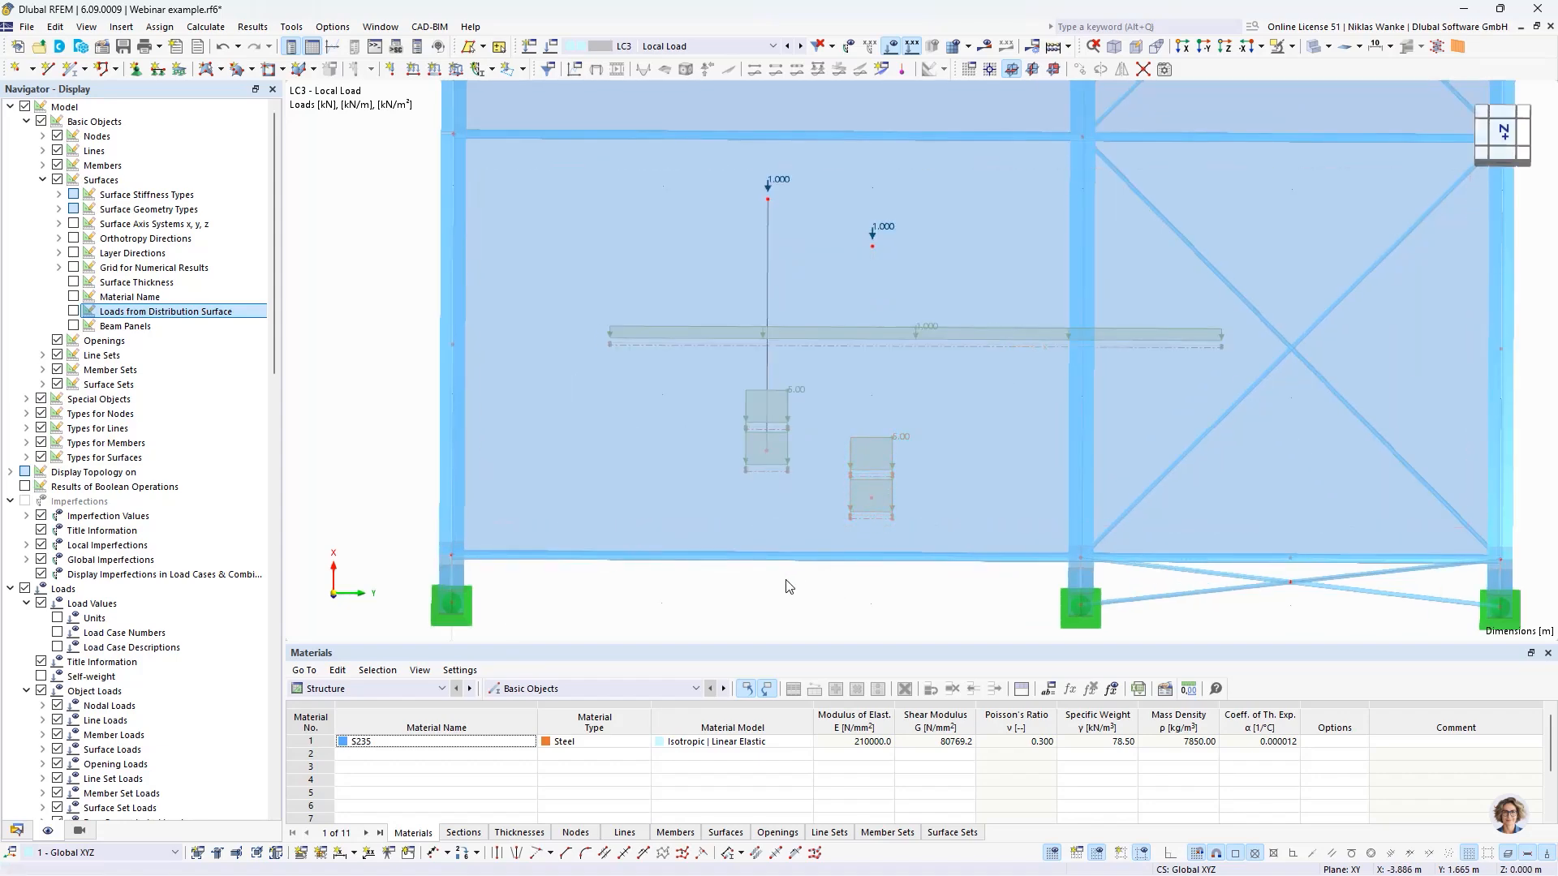
- Display the loads from the distribution surface for LC3 and examine the member loads with the equilibrium of moments neglected
drag(766, 590, 817, 590)
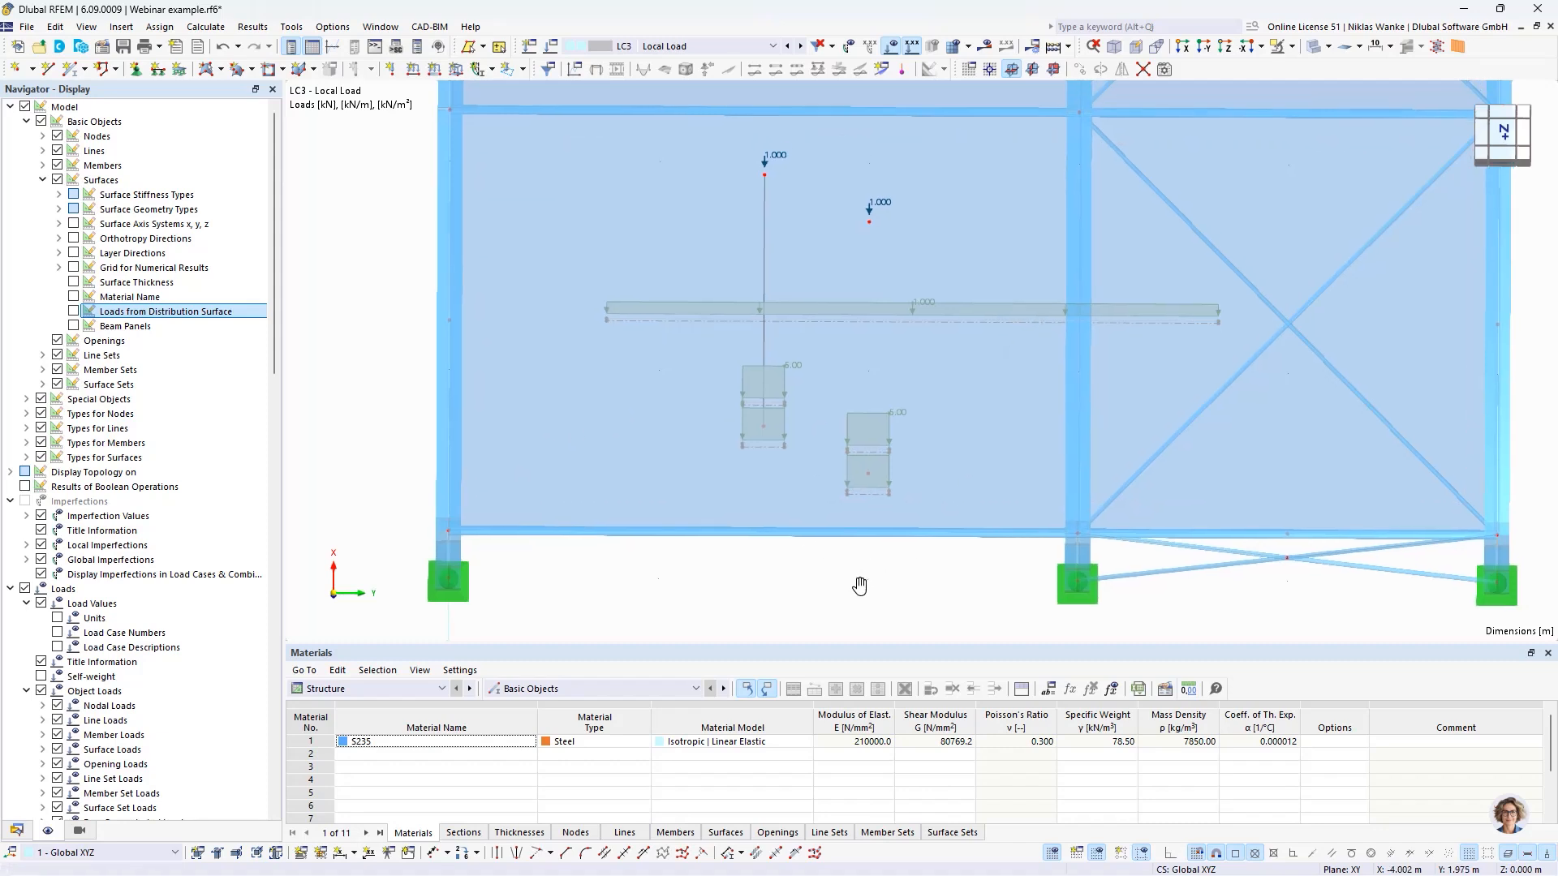
middle_drag(857, 567, 853, 580)
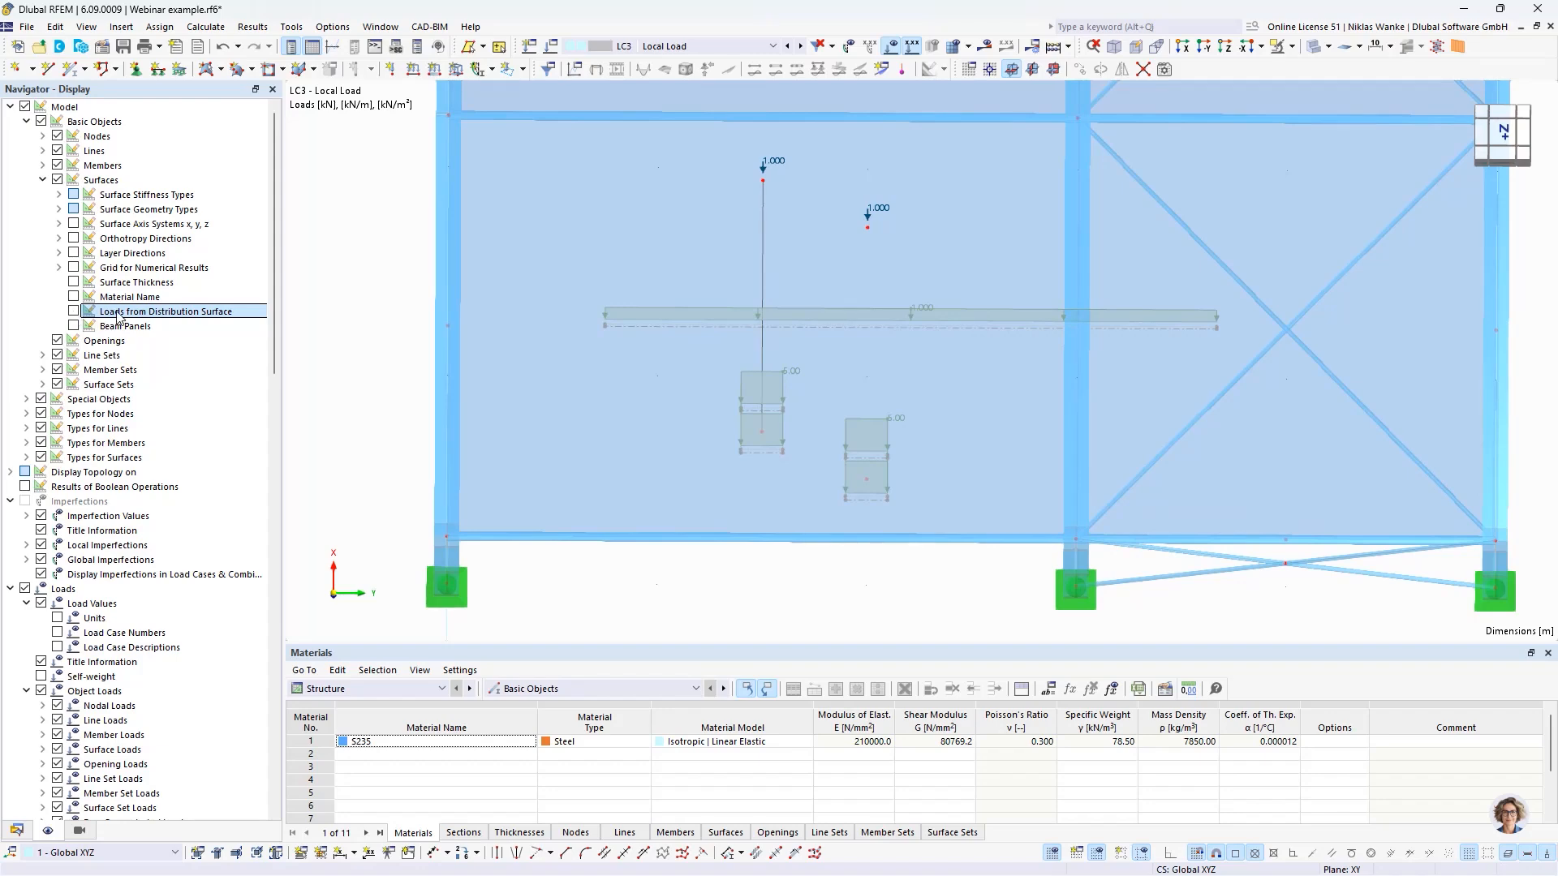
click(74, 311)
middle_drag(920, 558, 904, 519)
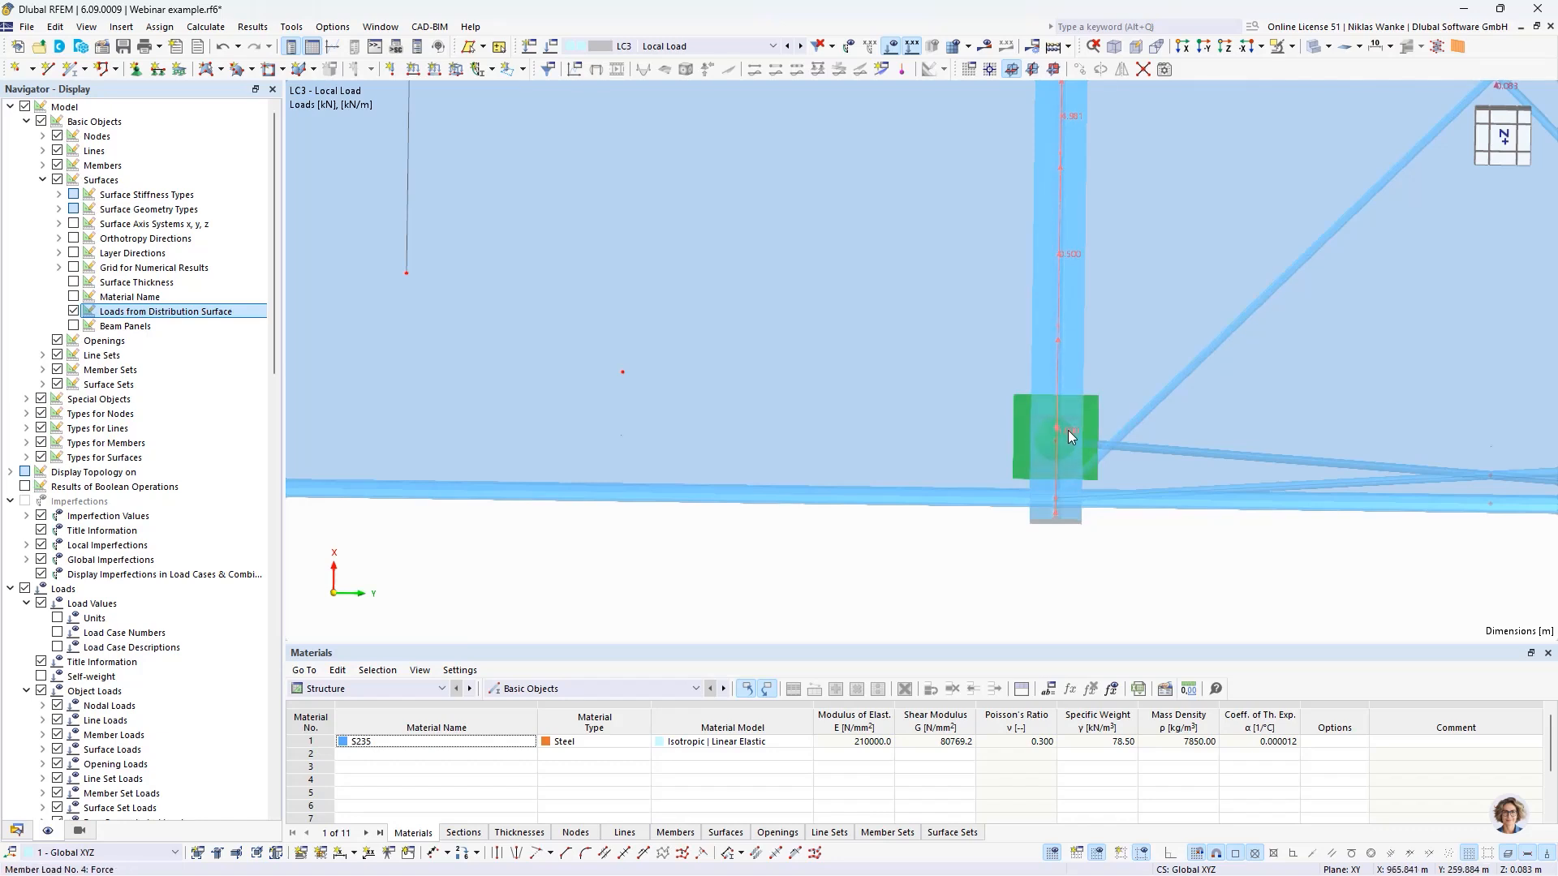
scroll(1063, 427, down, 3)
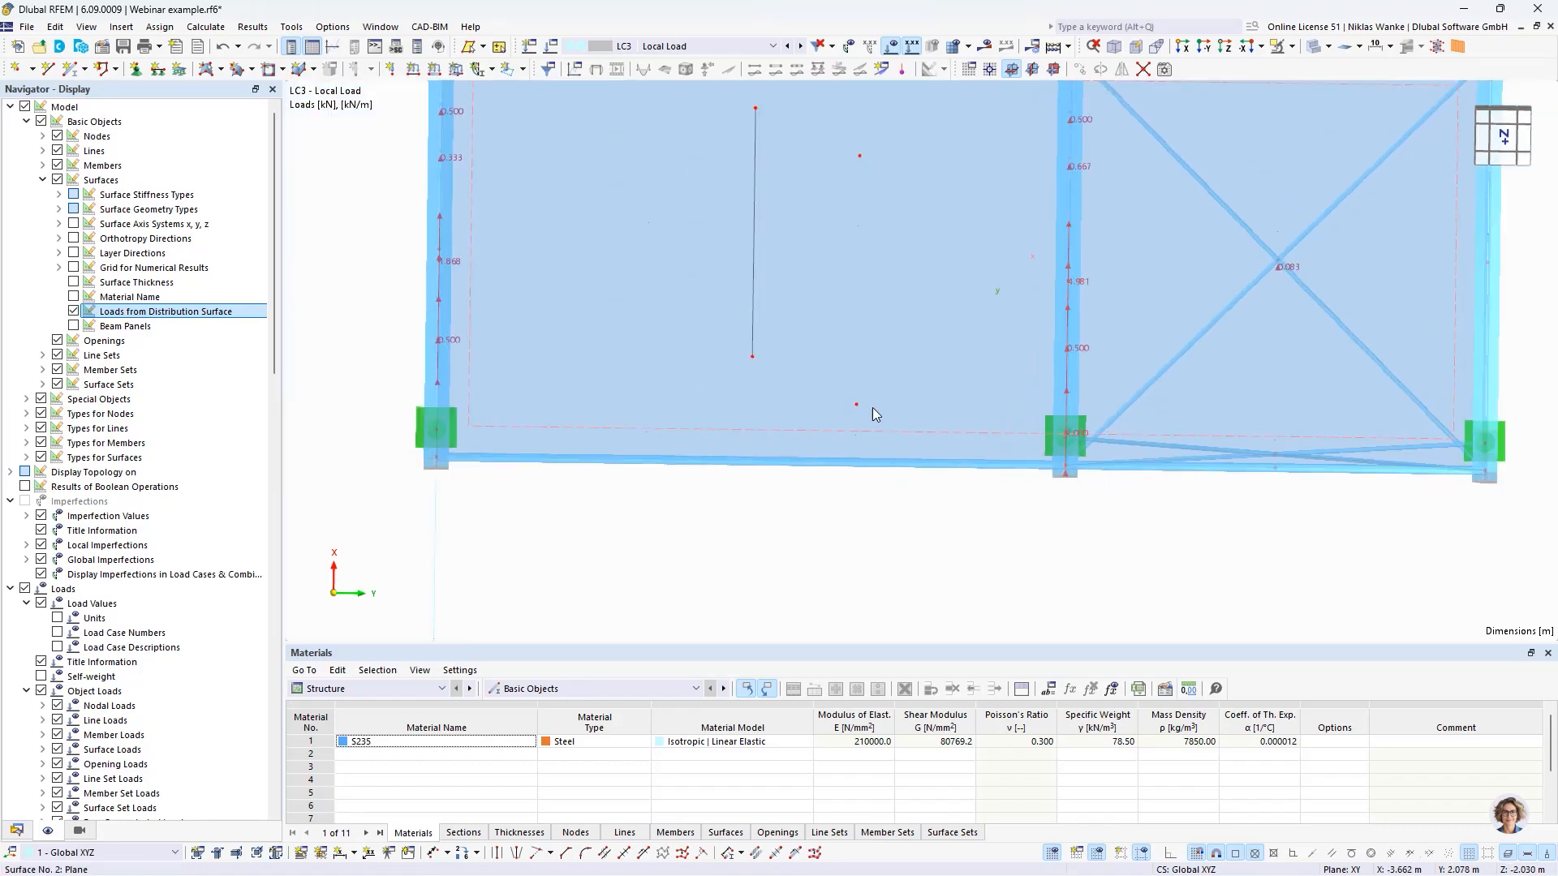
middle_drag(775, 425, 815, 430)
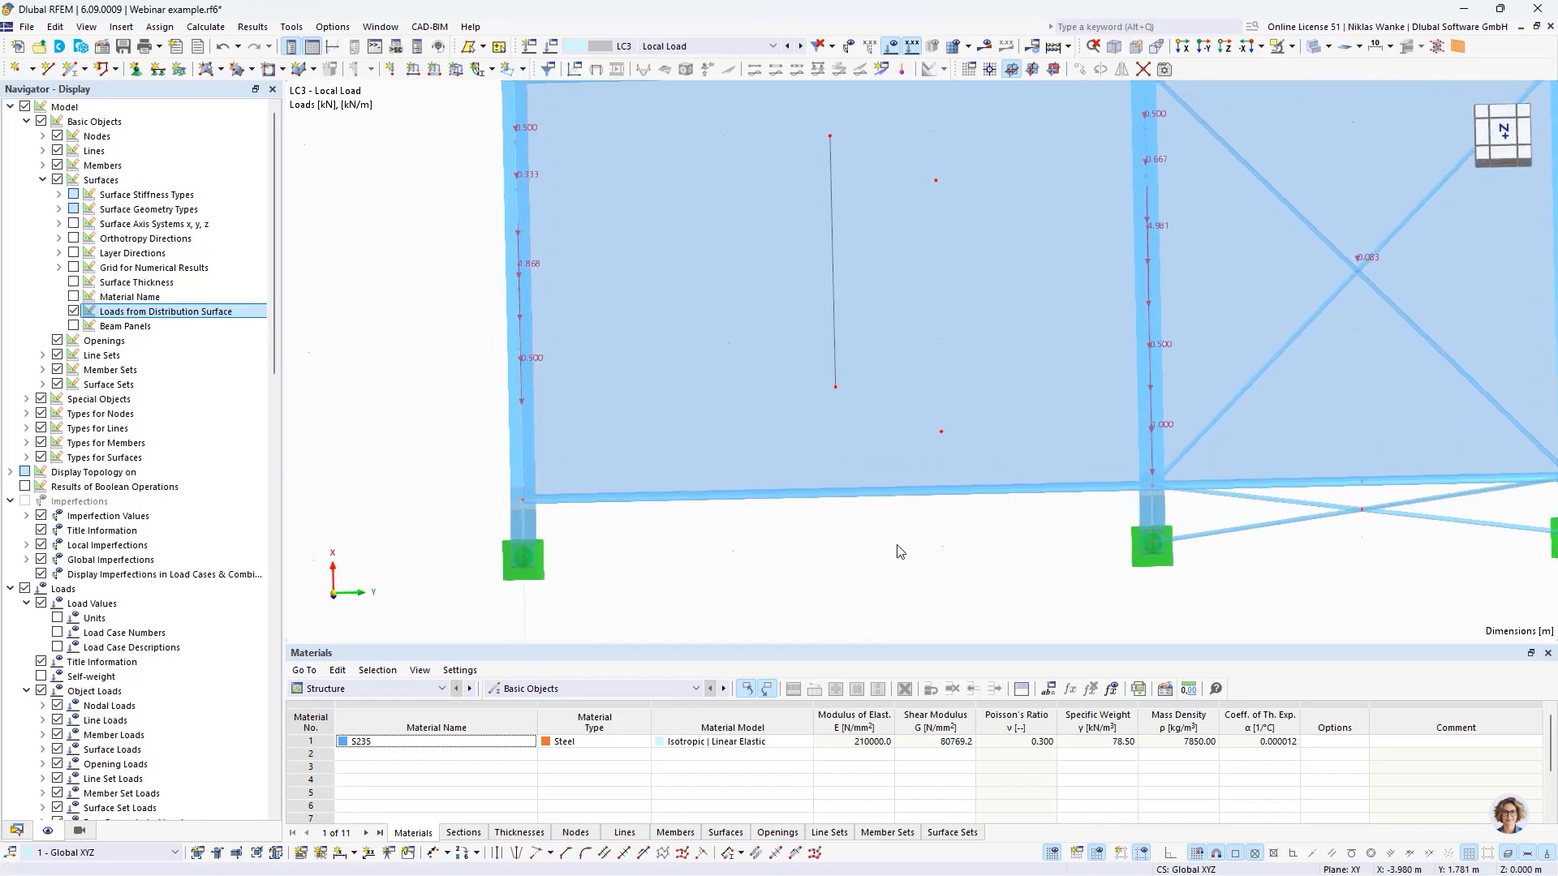
middle_drag(897, 546, 859, 551)
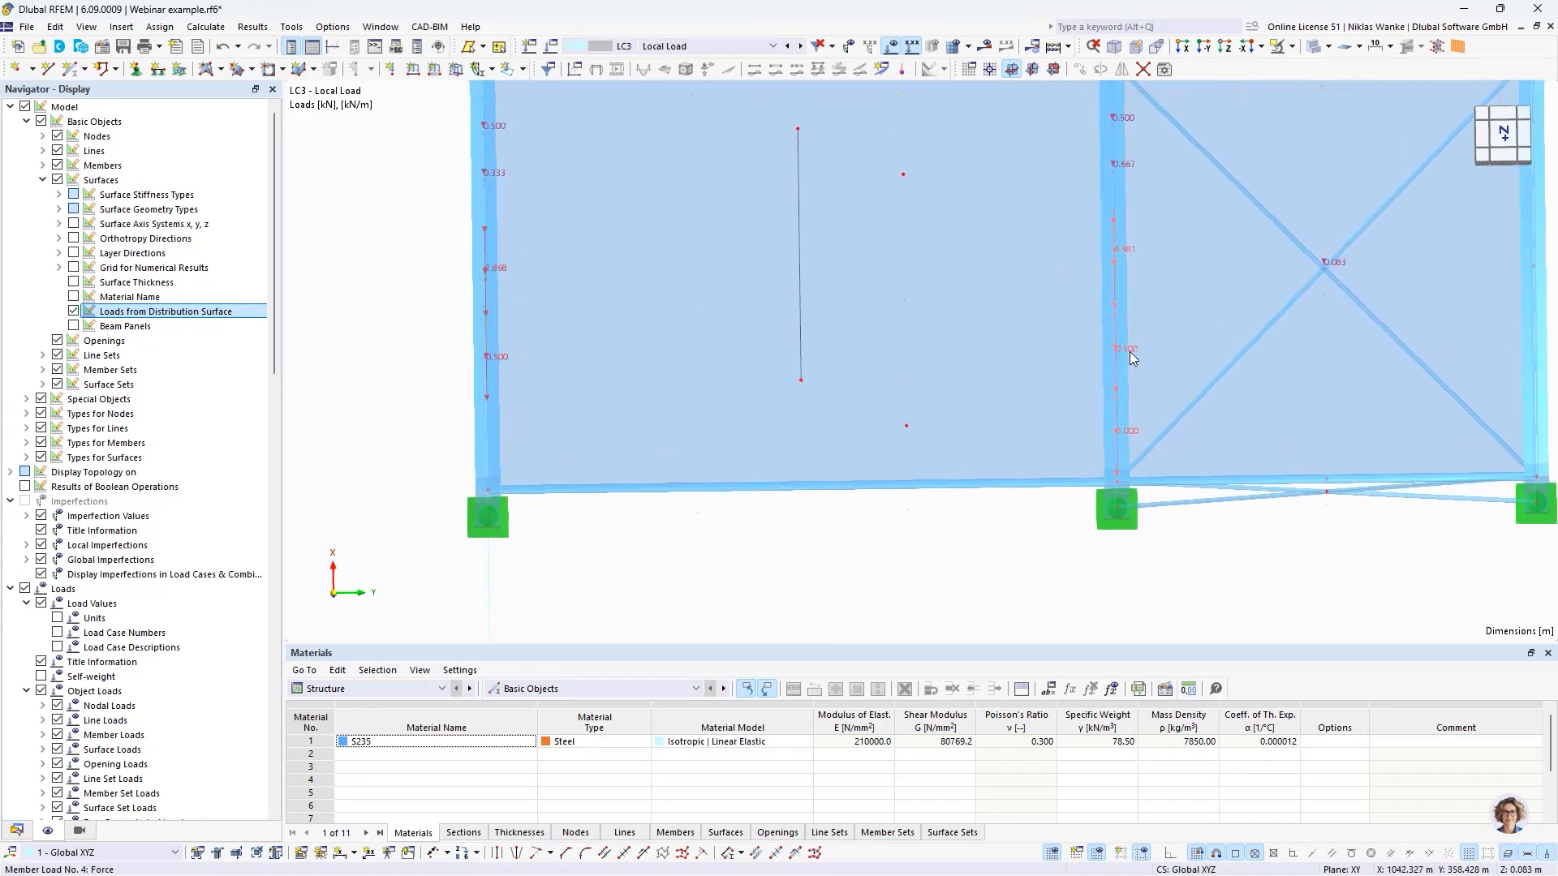
mouse_move(1128, 359)
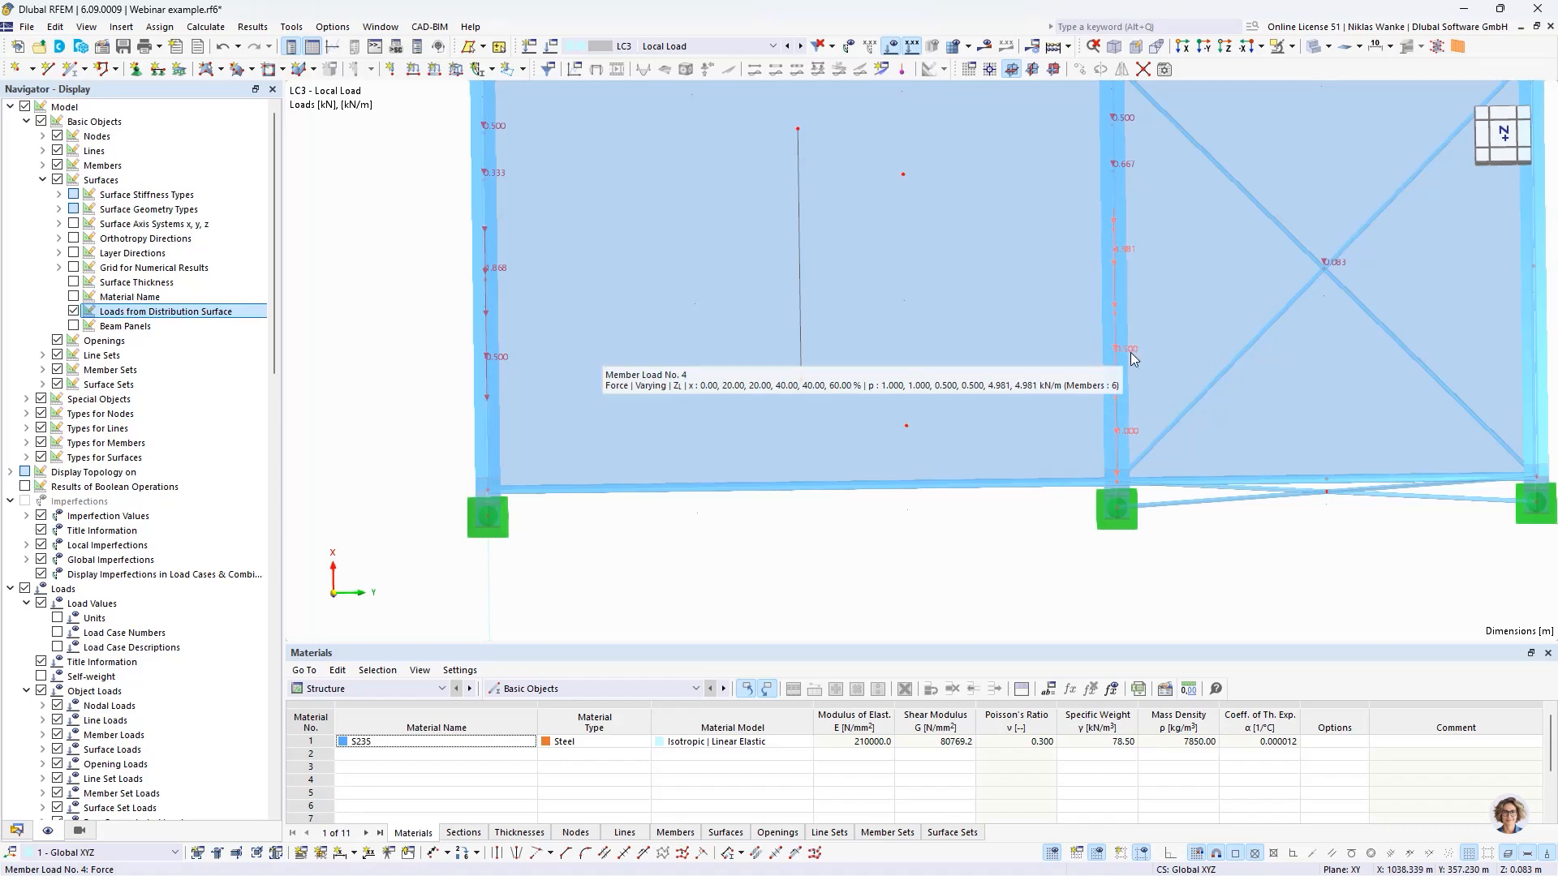
middle_drag(820, 509, 824, 567)
scroll(822, 568, down, 2)
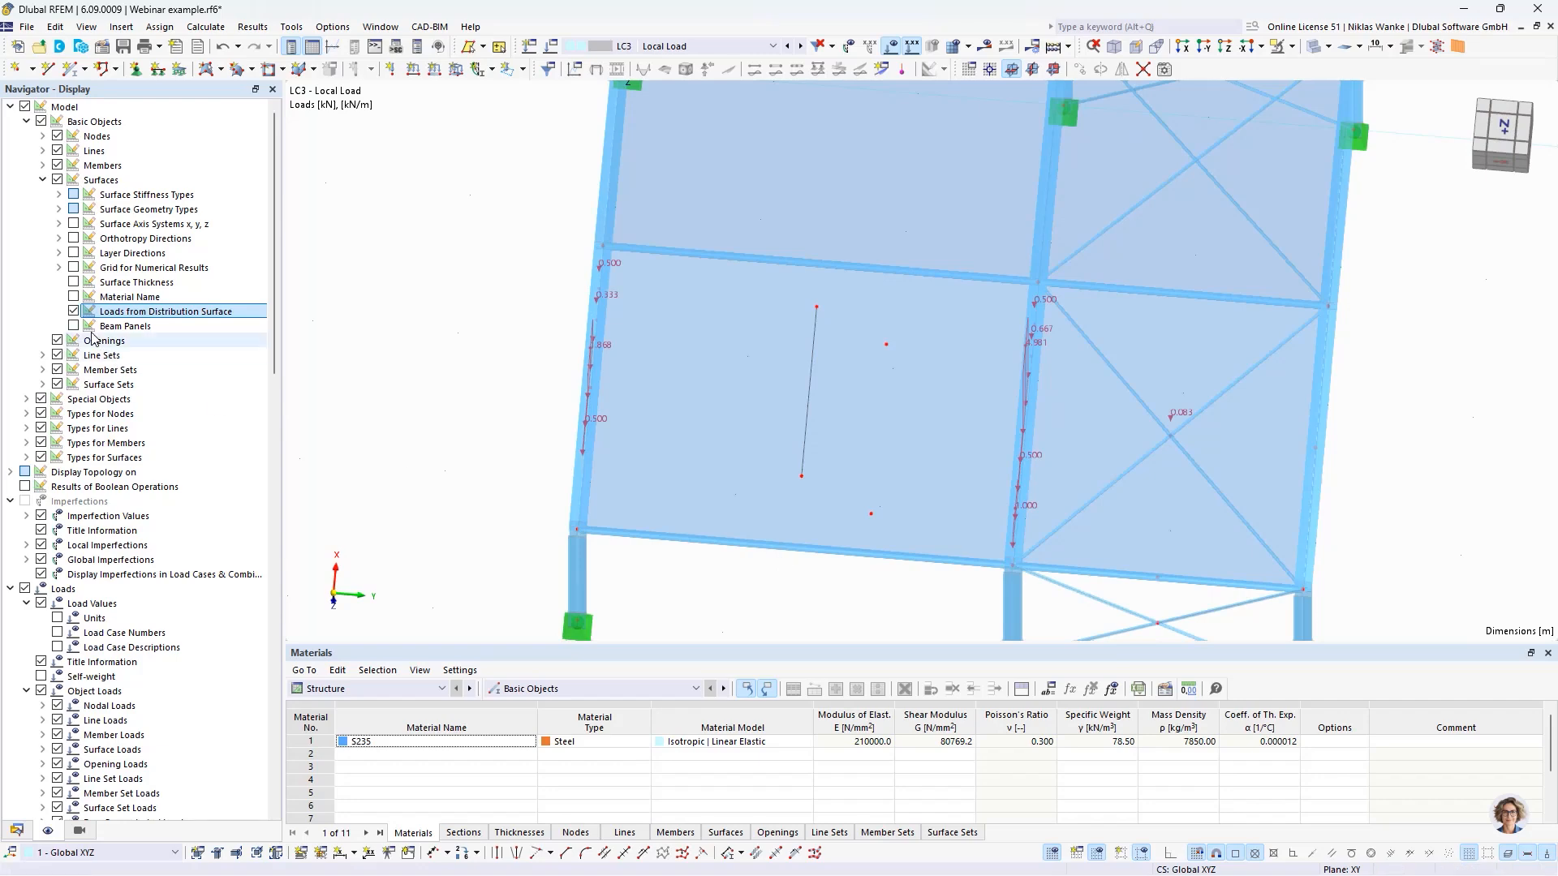
- Hide the loads from the distribution surface and inspect the nodal and local loads applied to the roof in LC3
click(73, 310)
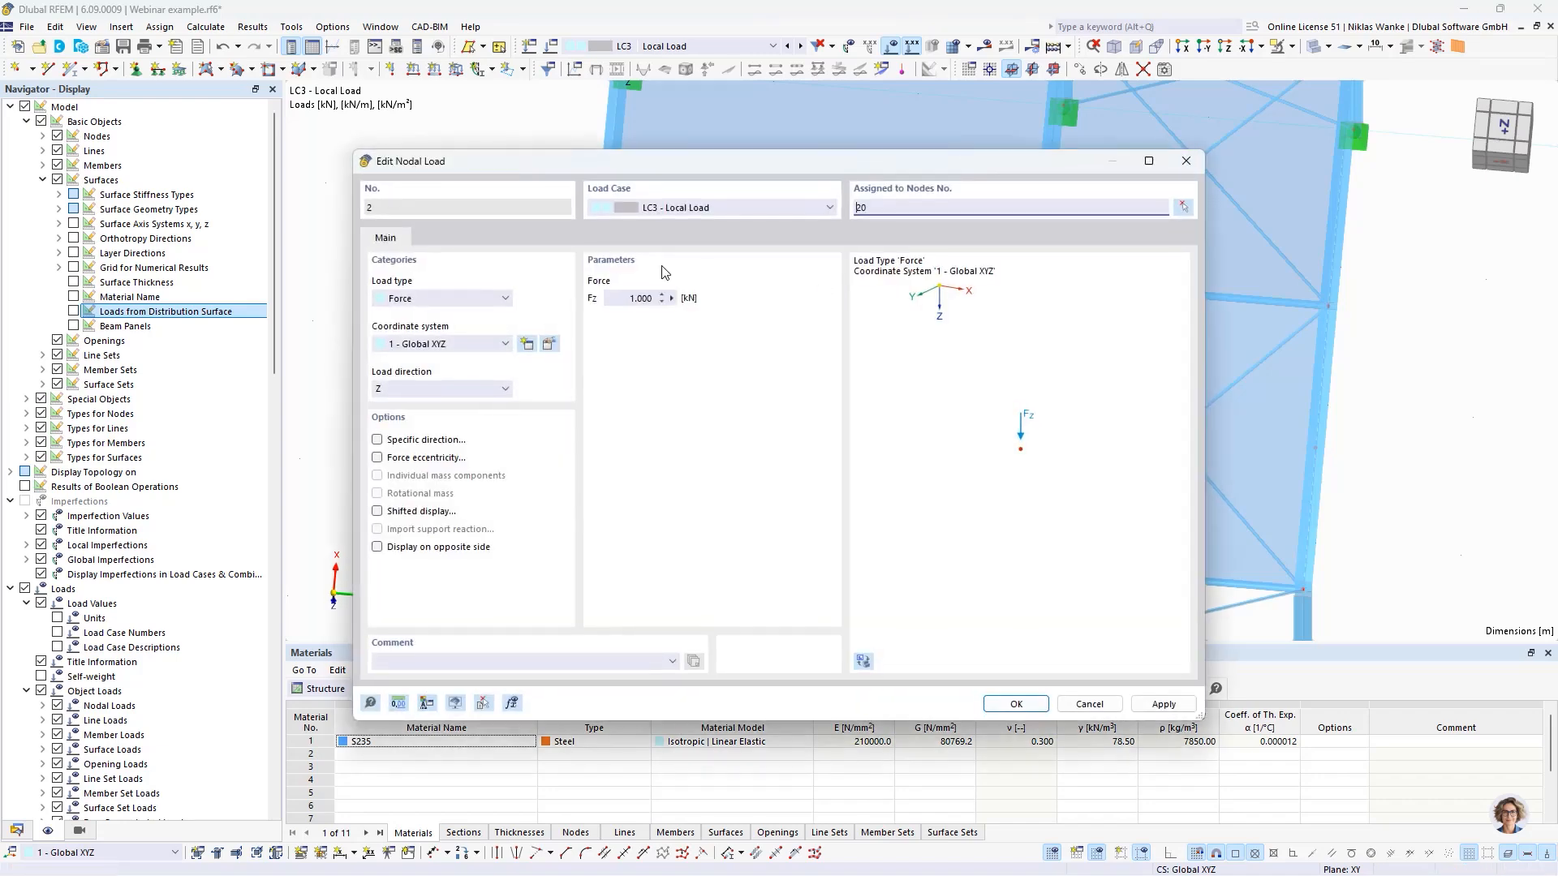
click(1185, 161)
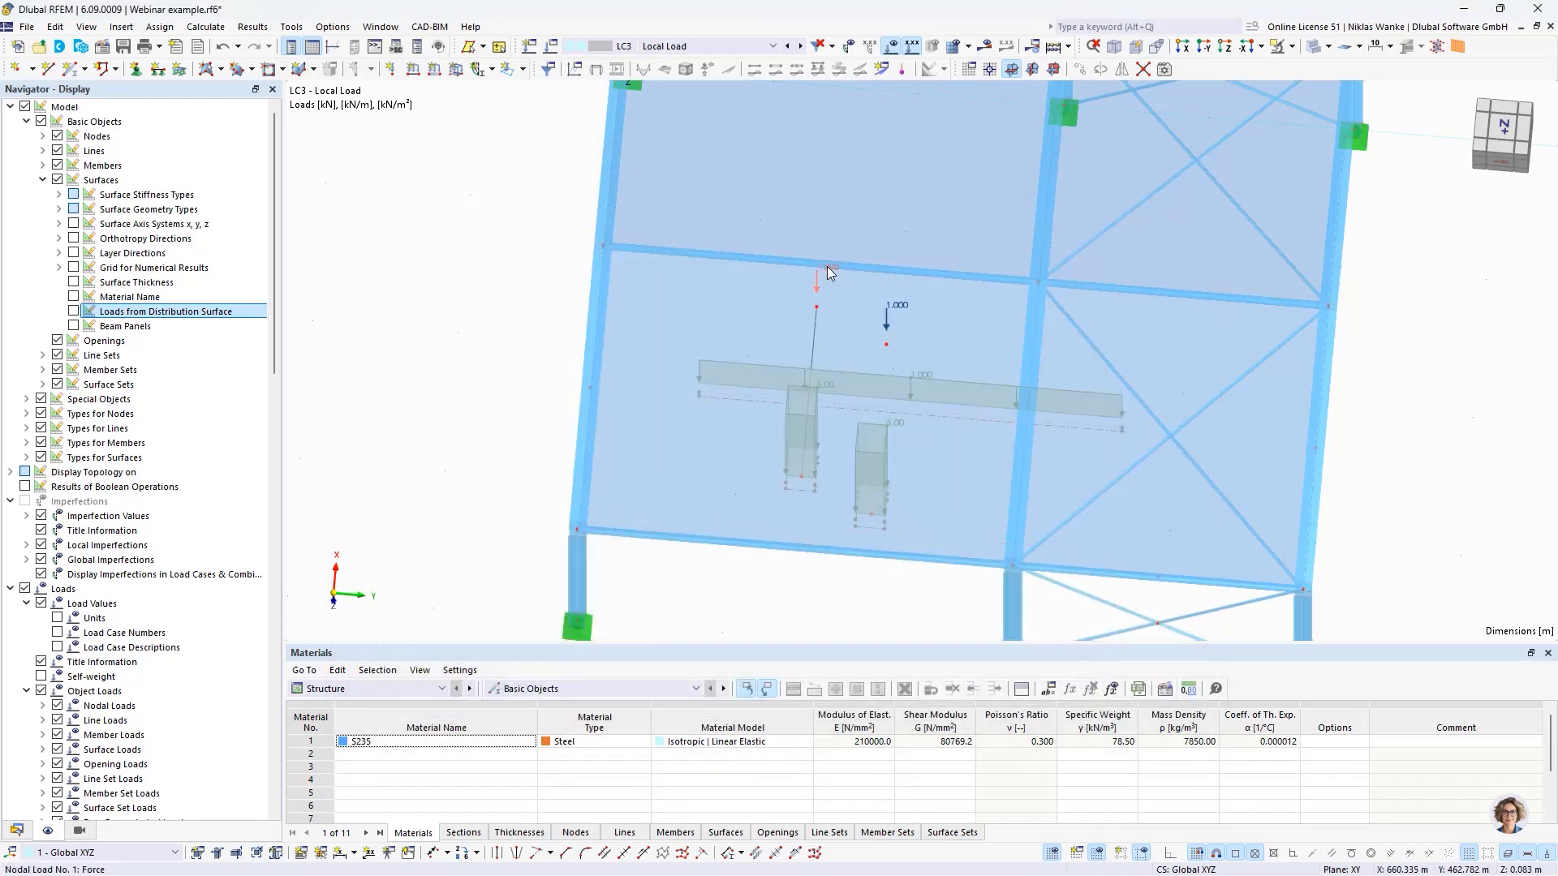
scroll(846, 328, up, 1)
middle_drag(846, 329, 801, 312)
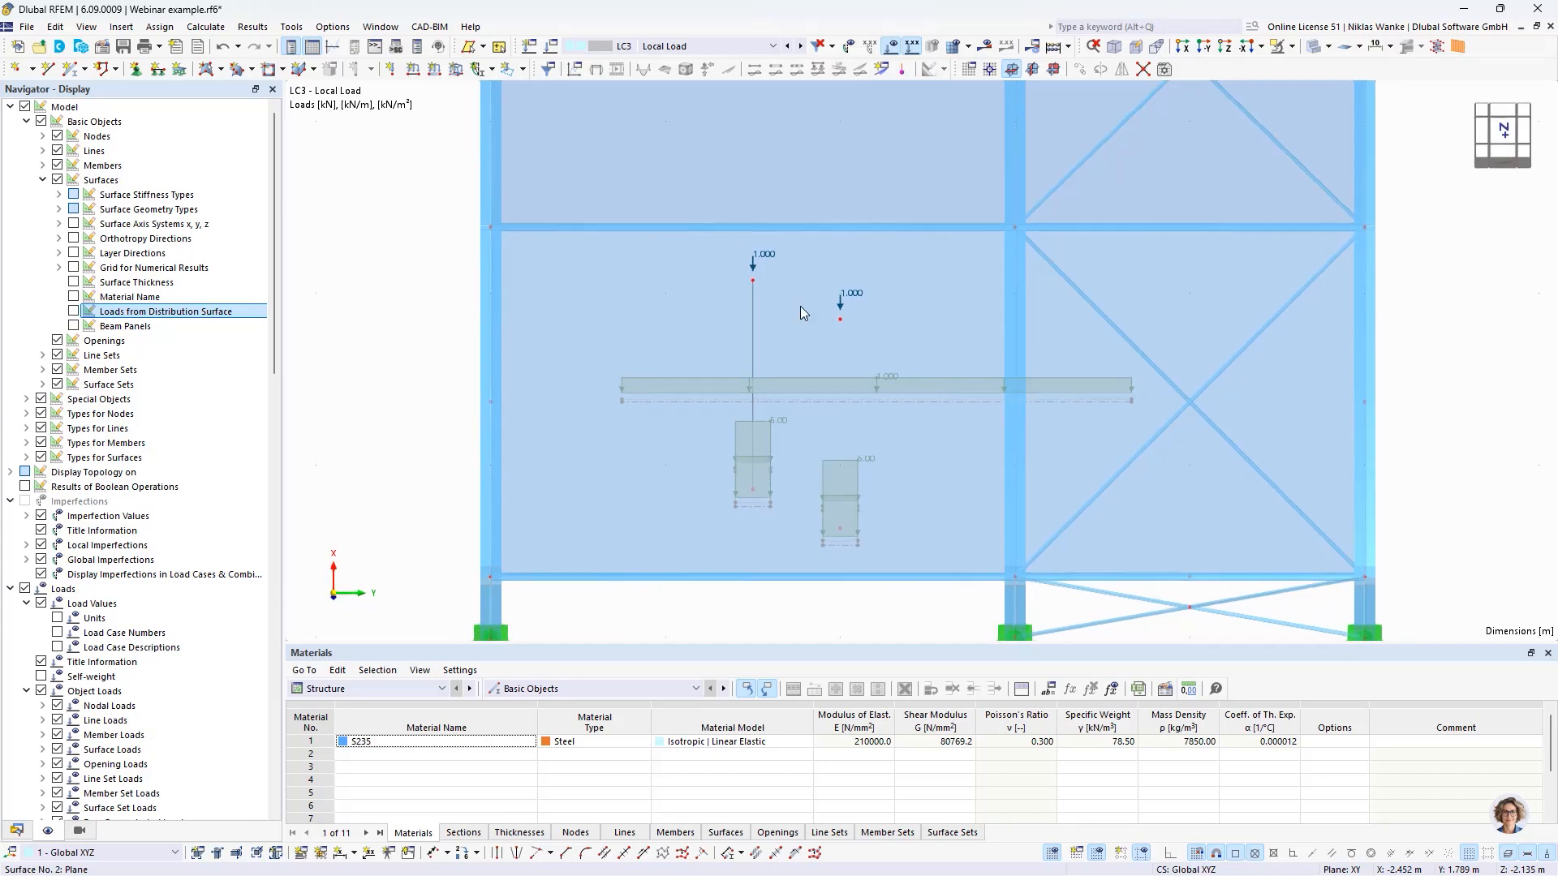
scroll(825, 317, up, 1)
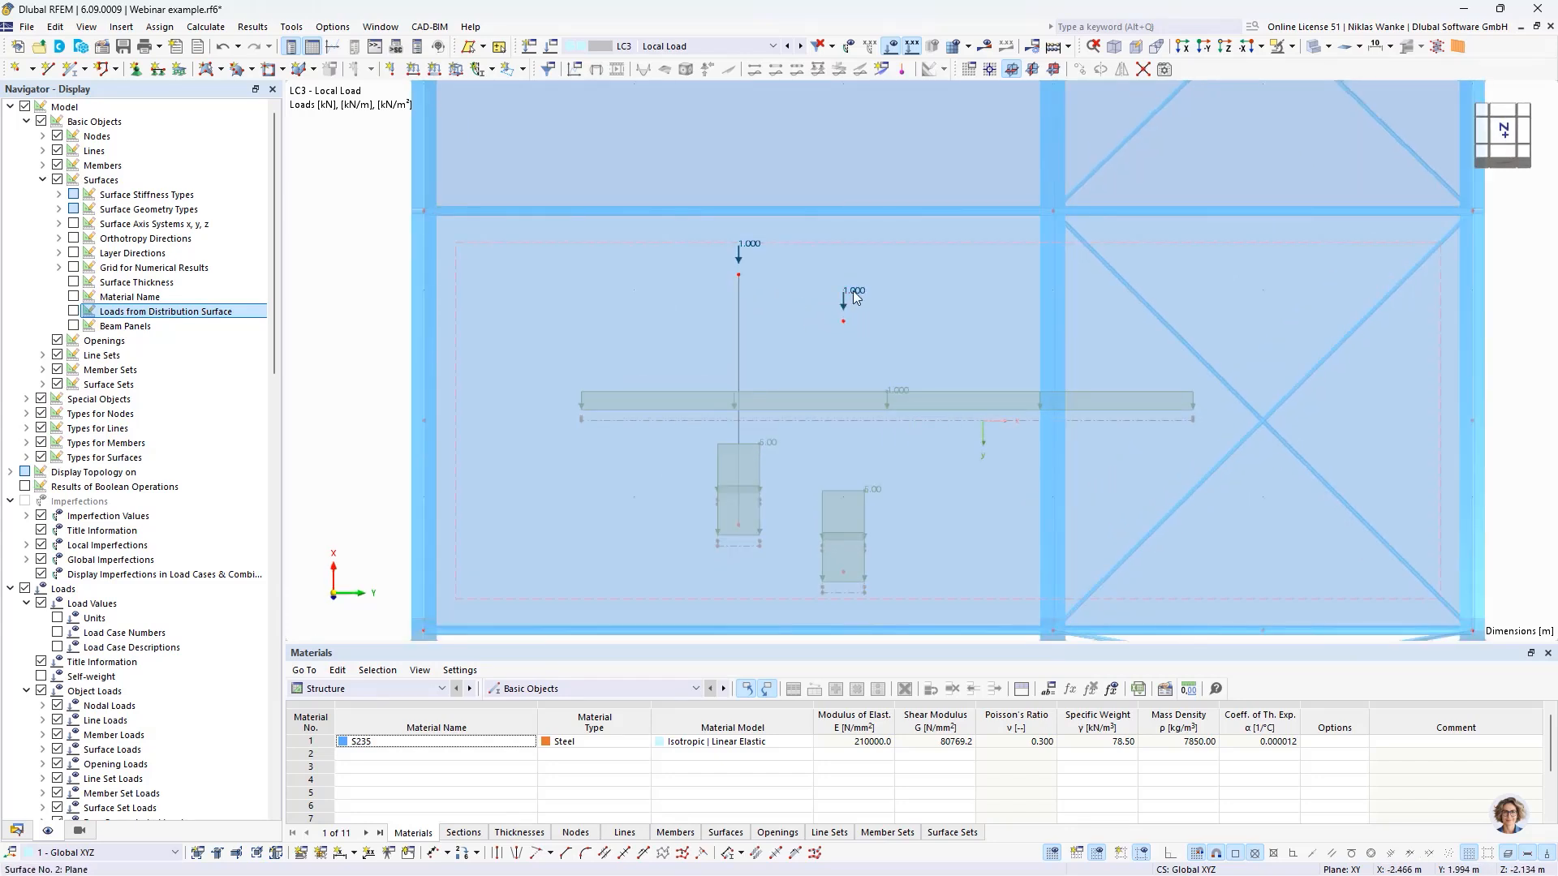
click(854, 305)
- Show the loads from the distribution surface again, examine their distribution along the adjacent beams, and hide them
click(74, 312)
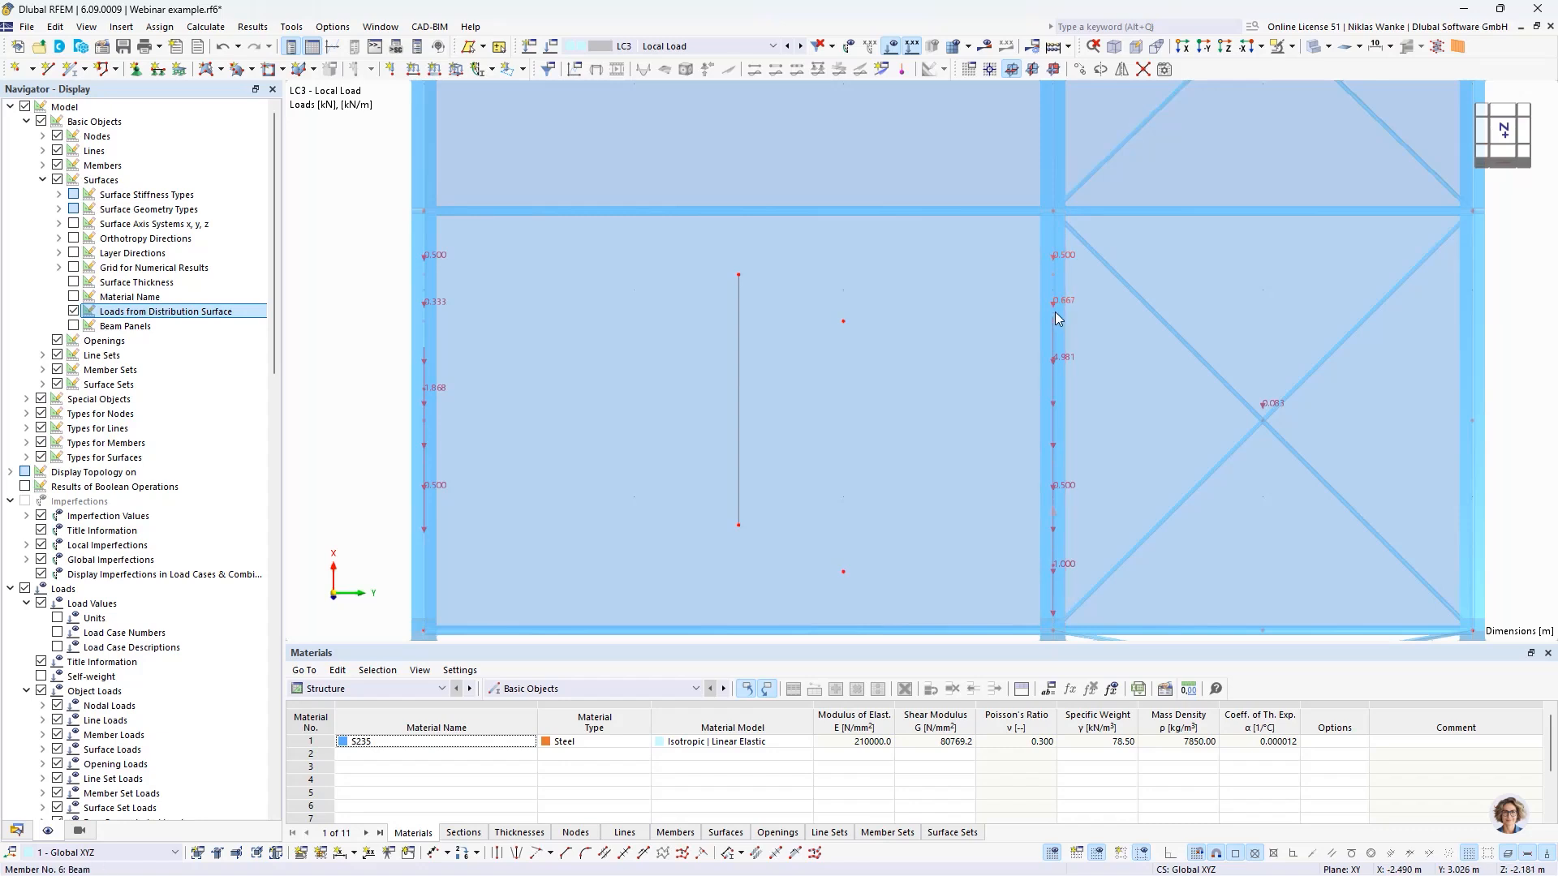
scroll(376, 337, down, 2)
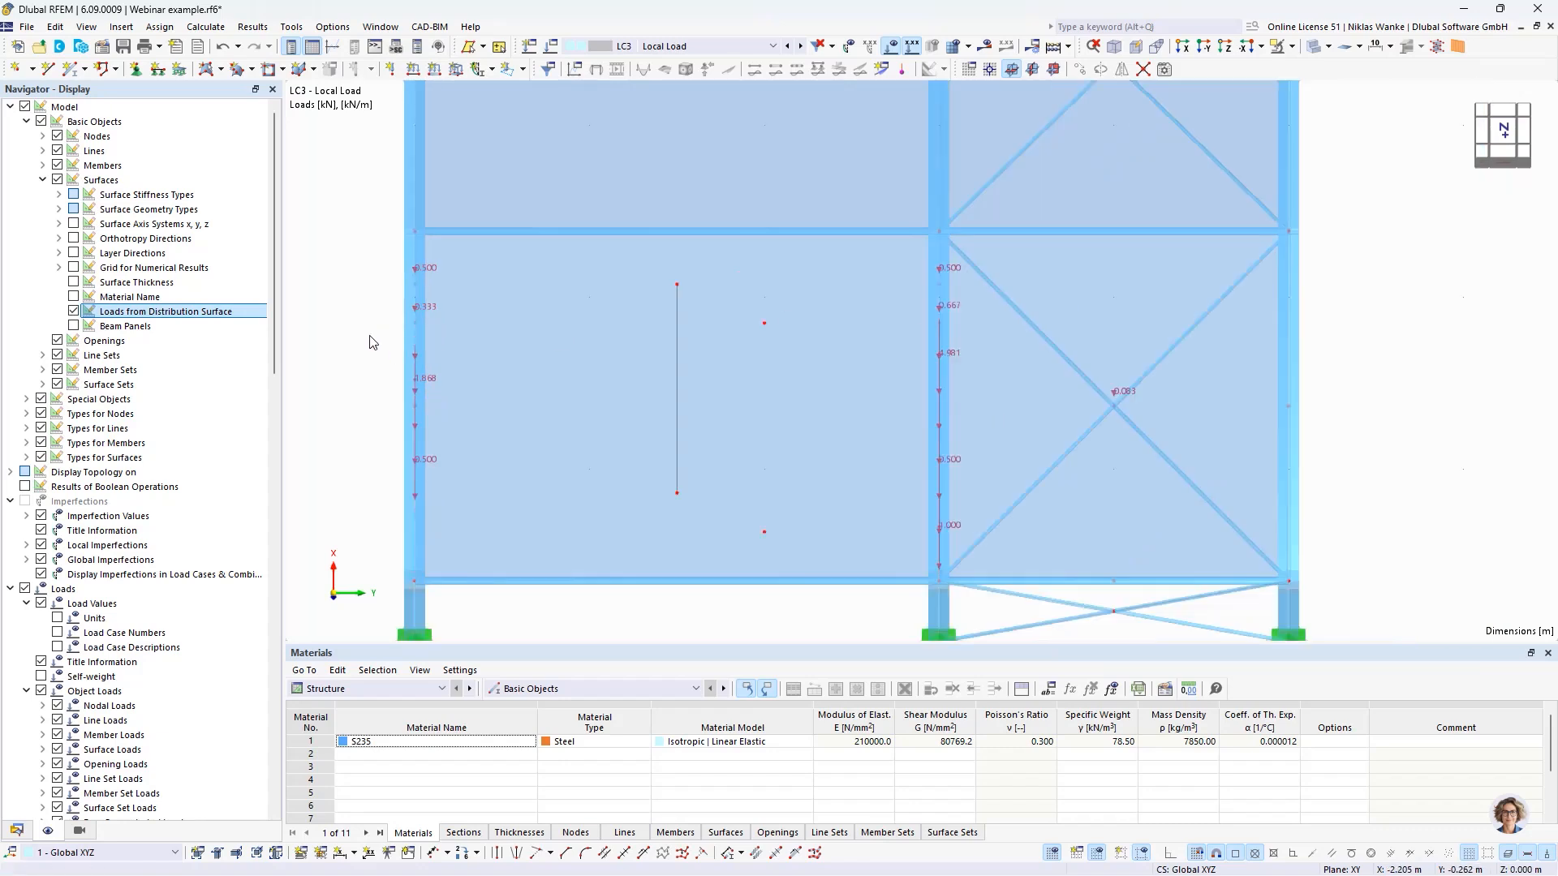
ctrl+middle_drag(653, 559, 706, 455)
click(73, 311)
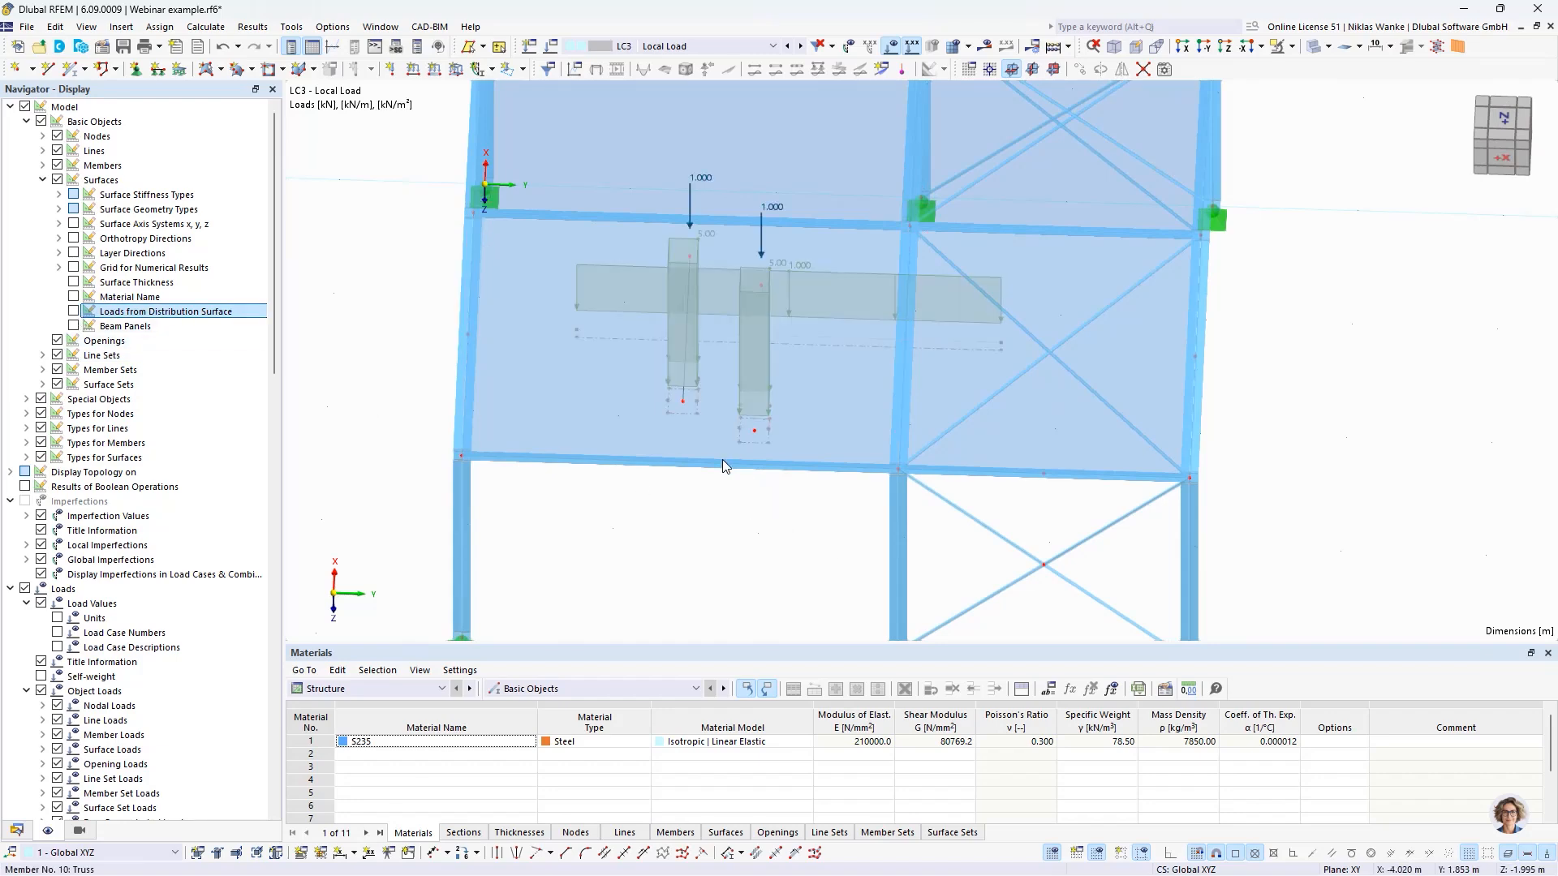
ctrl+middle_drag(722, 460, 704, 576)
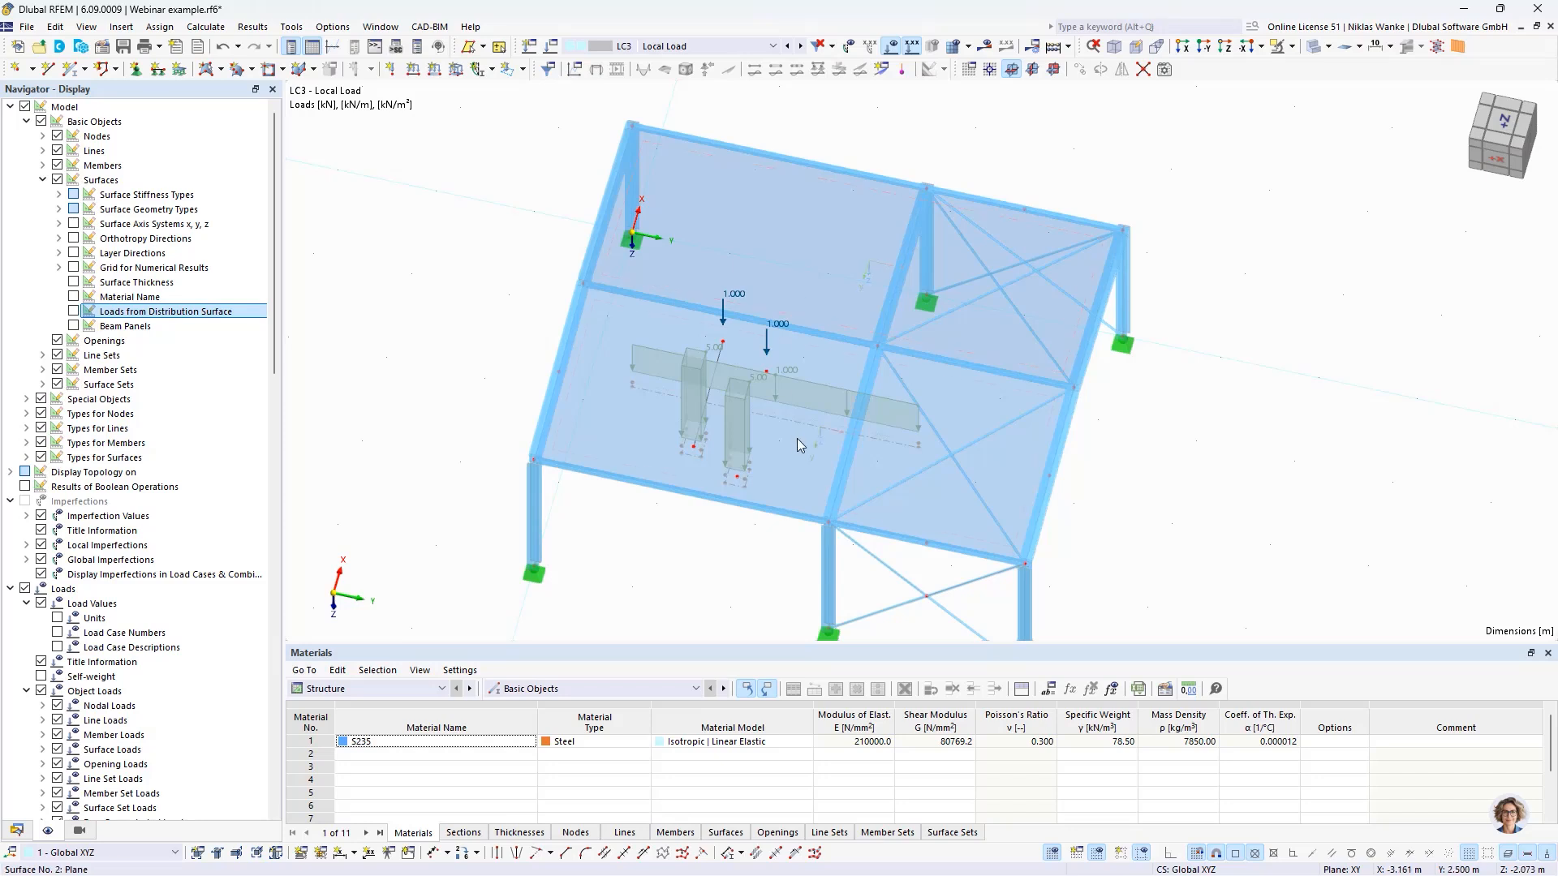
- Switch to load case LC2 - Trapezoidal Load, view the applied load, and display the loads from the distribution surface
click(786, 46)
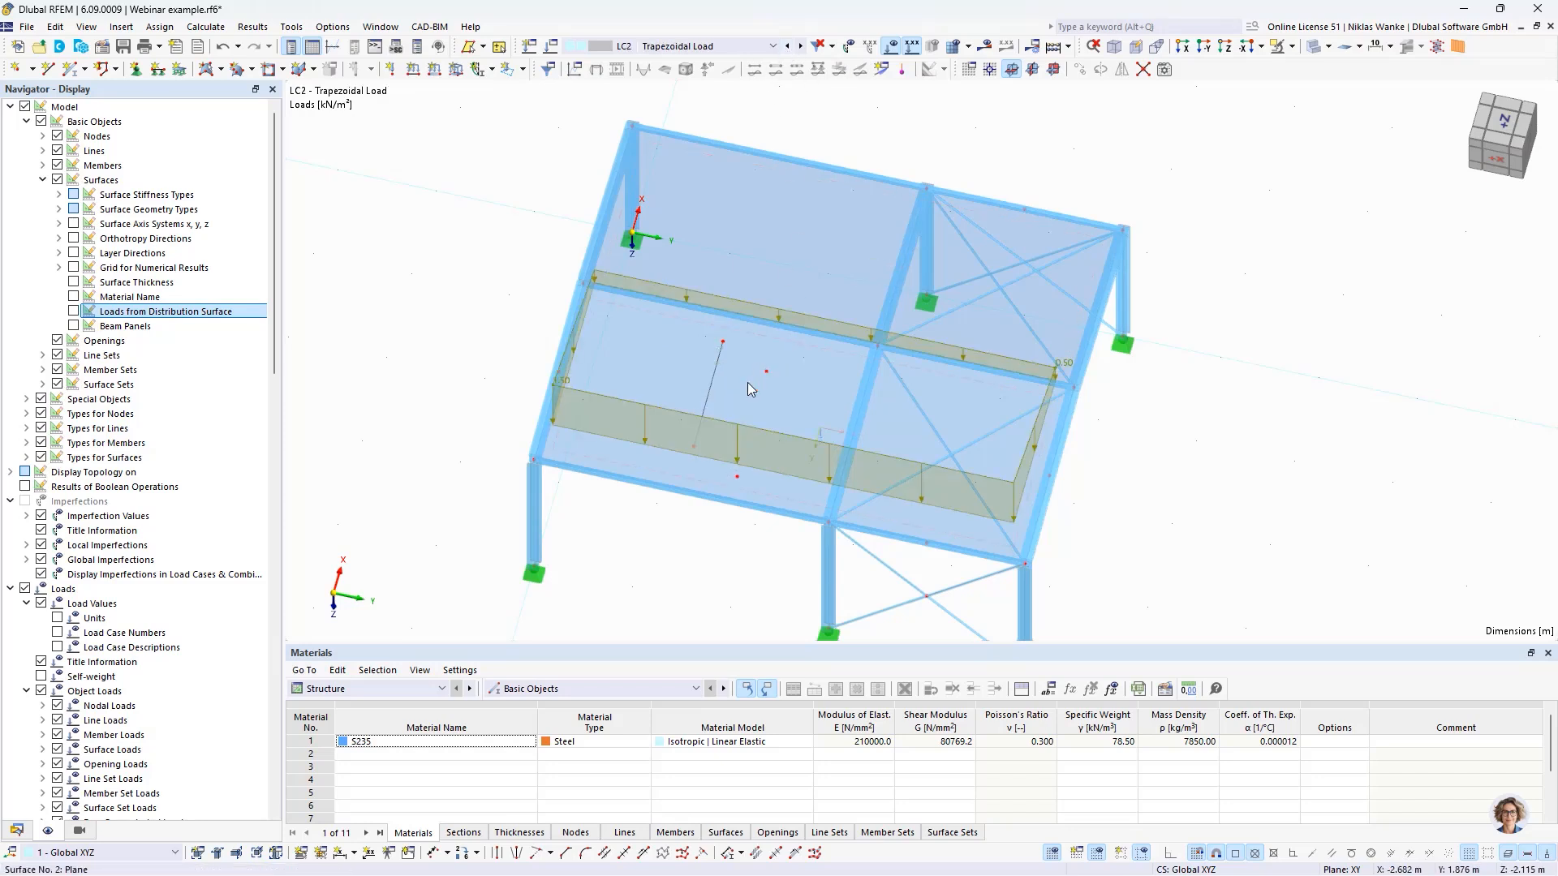
ctrl+middle_drag(664, 549, 641, 486)
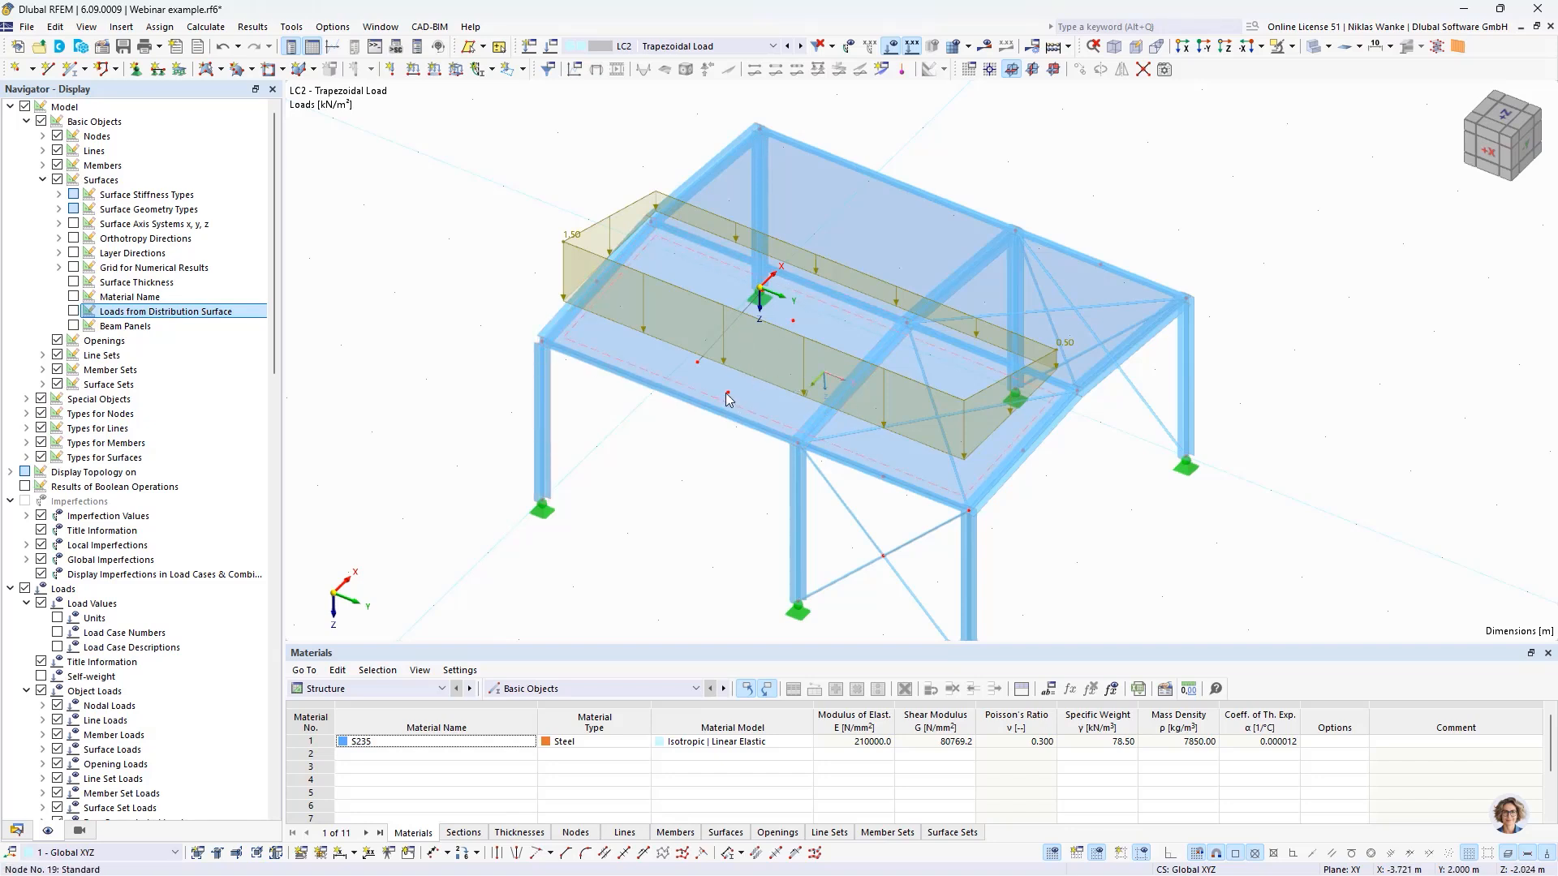
scroll(668, 451, up, 1)
ctrl+middle_drag(727, 446, 688, 464)
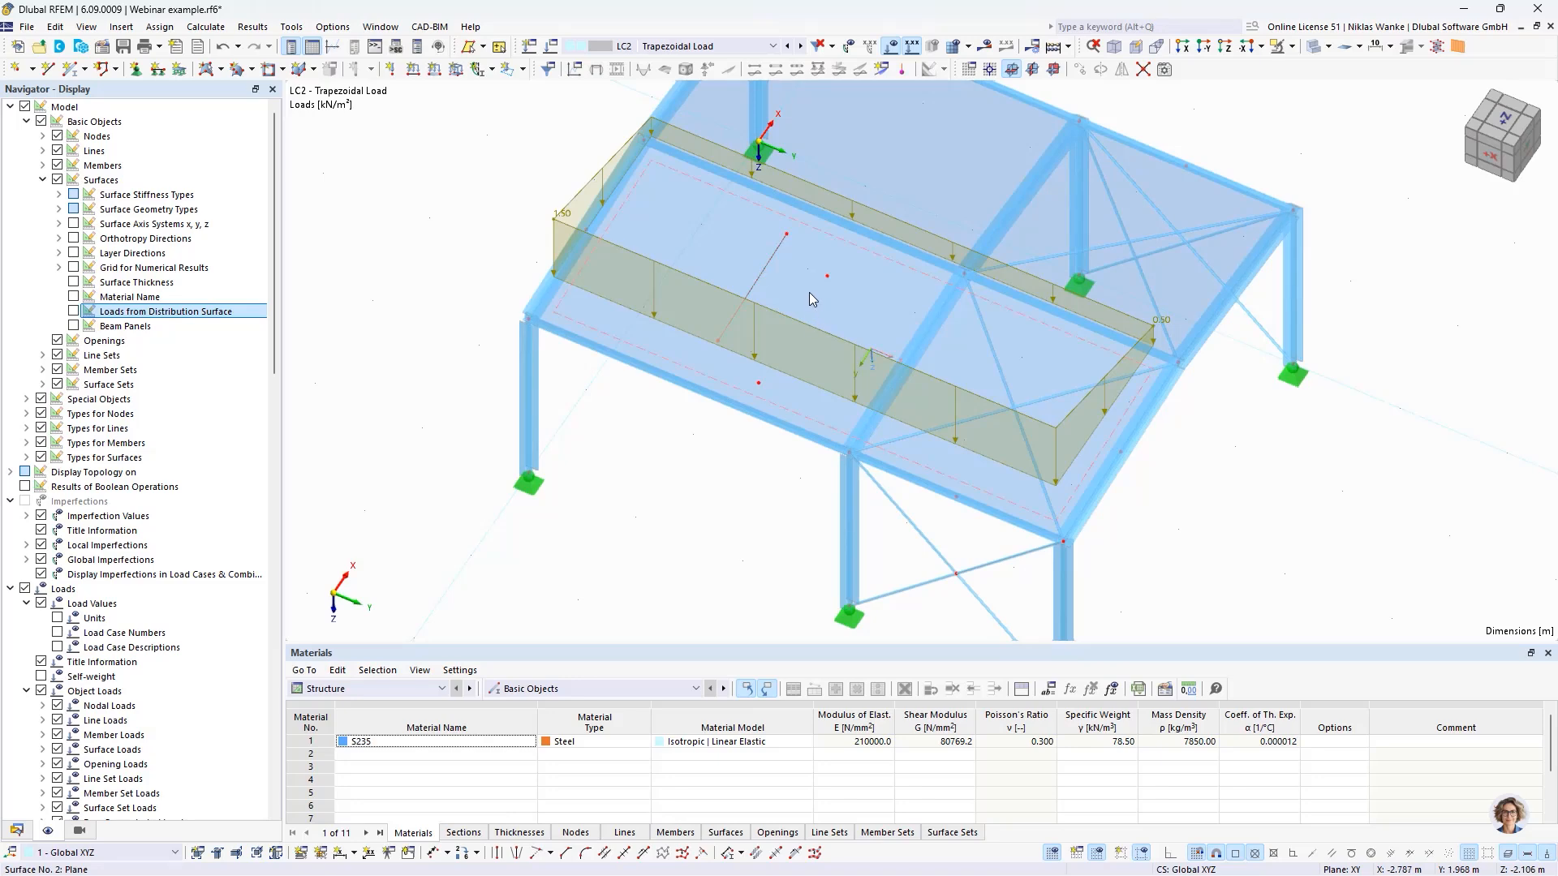
click(74, 312)
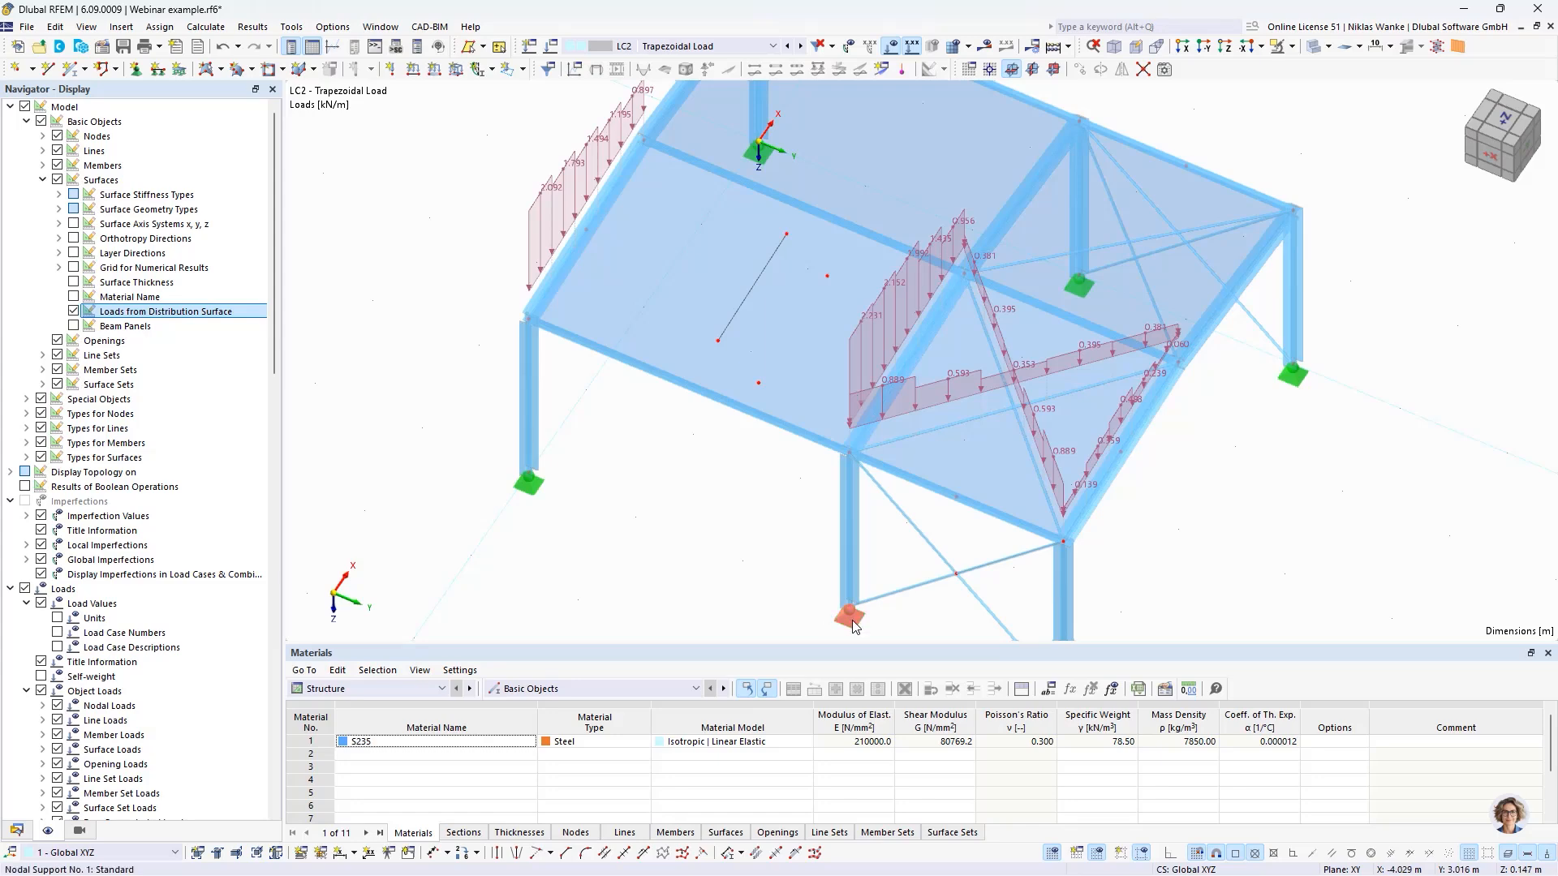
- Copy a column base's nodal support to the free node near the eaves edge of surface No. 2 and accept deleting the mesh
drag(855, 624, 763, 407)
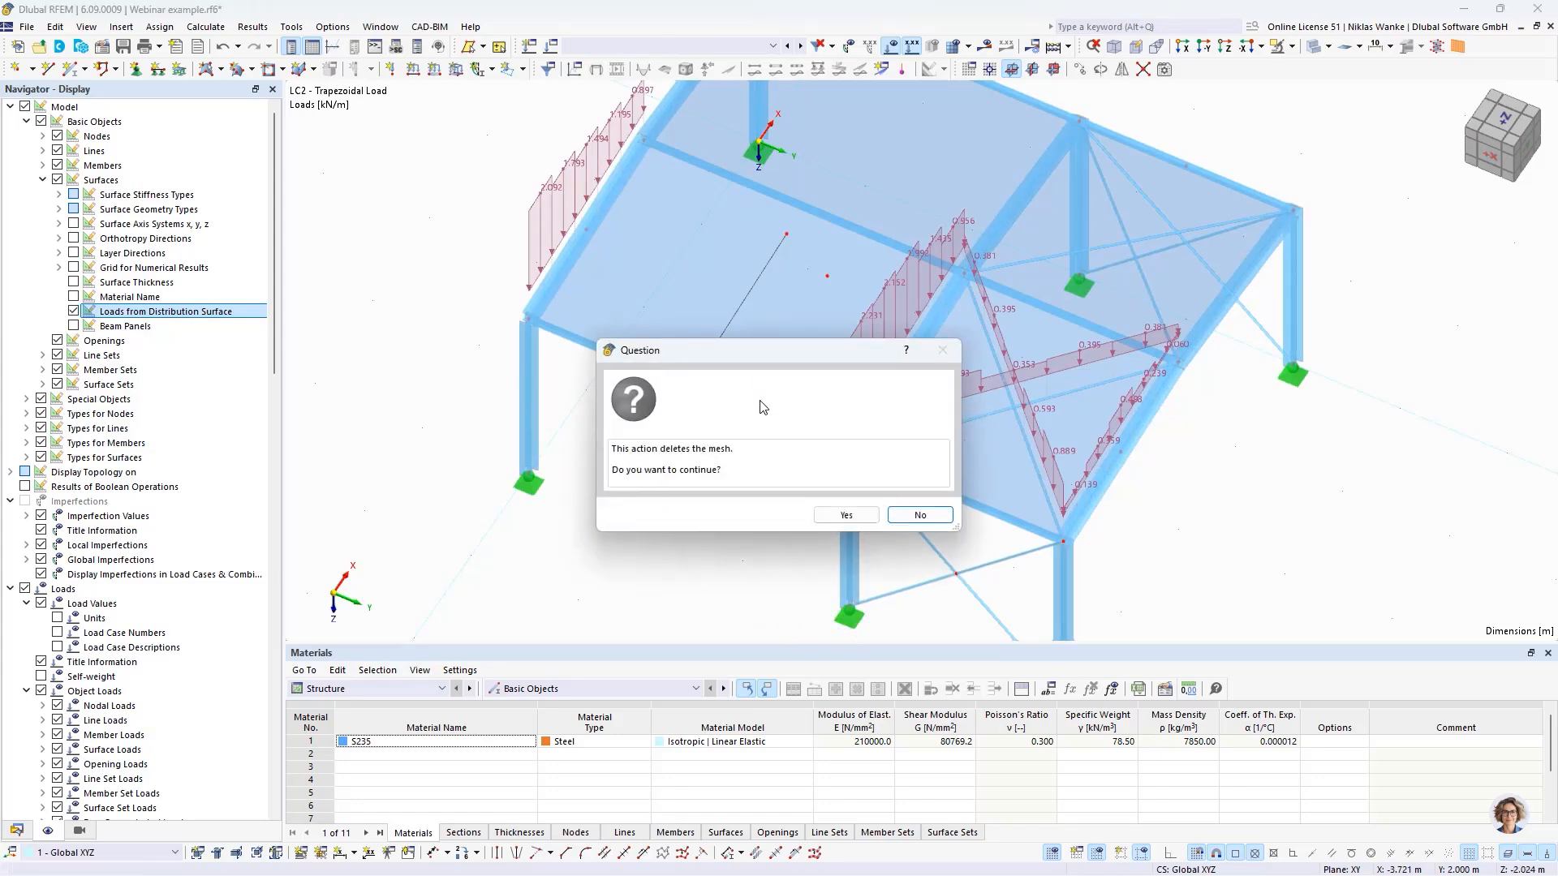
click(845, 517)
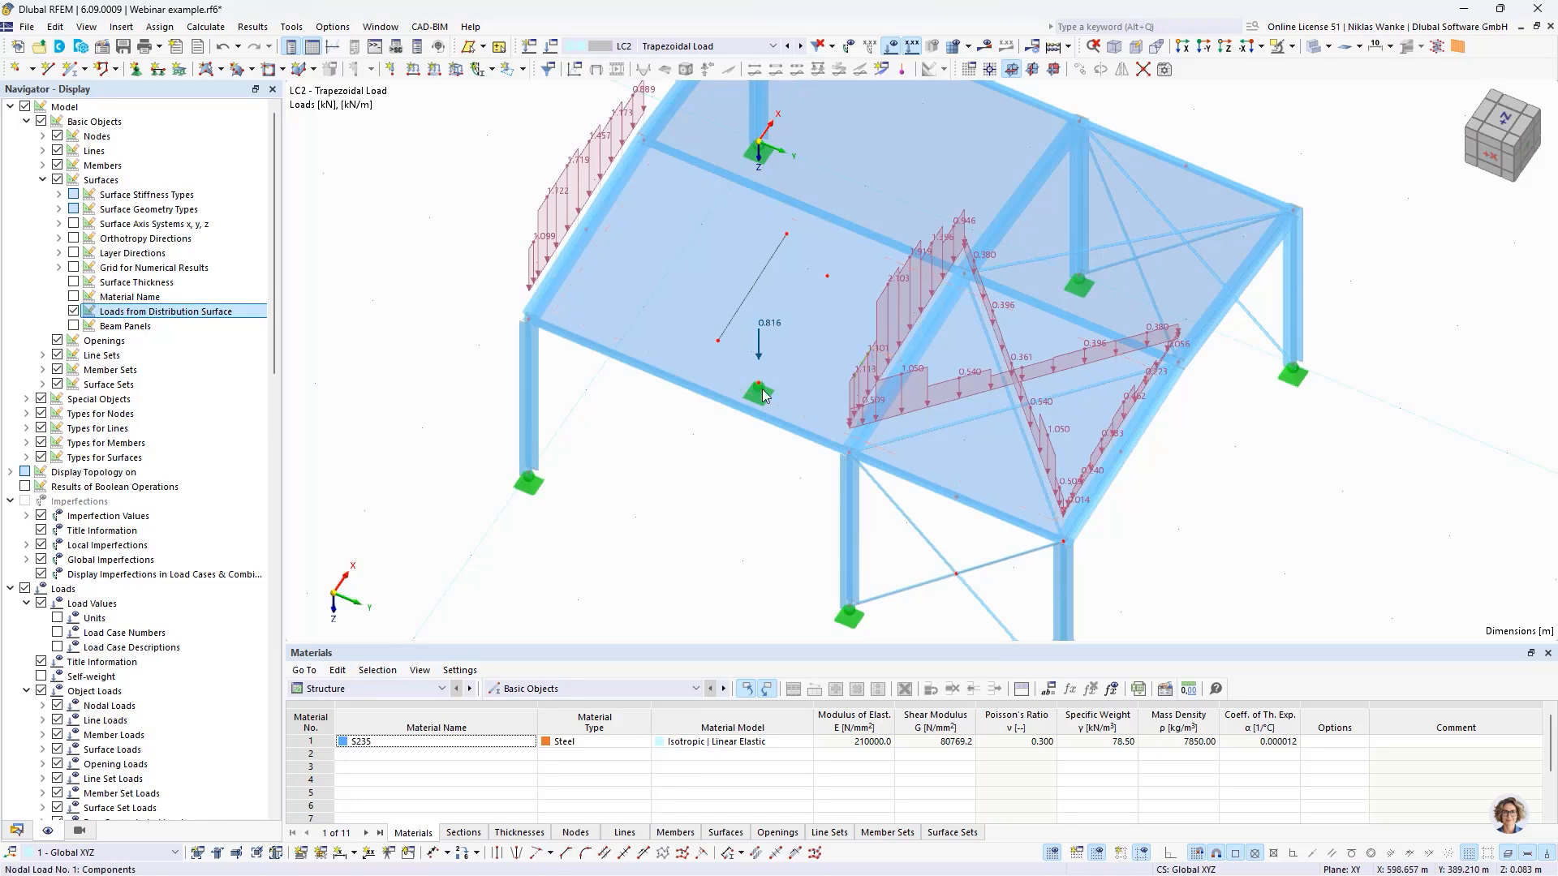
middle_drag(682, 458, 726, 487)
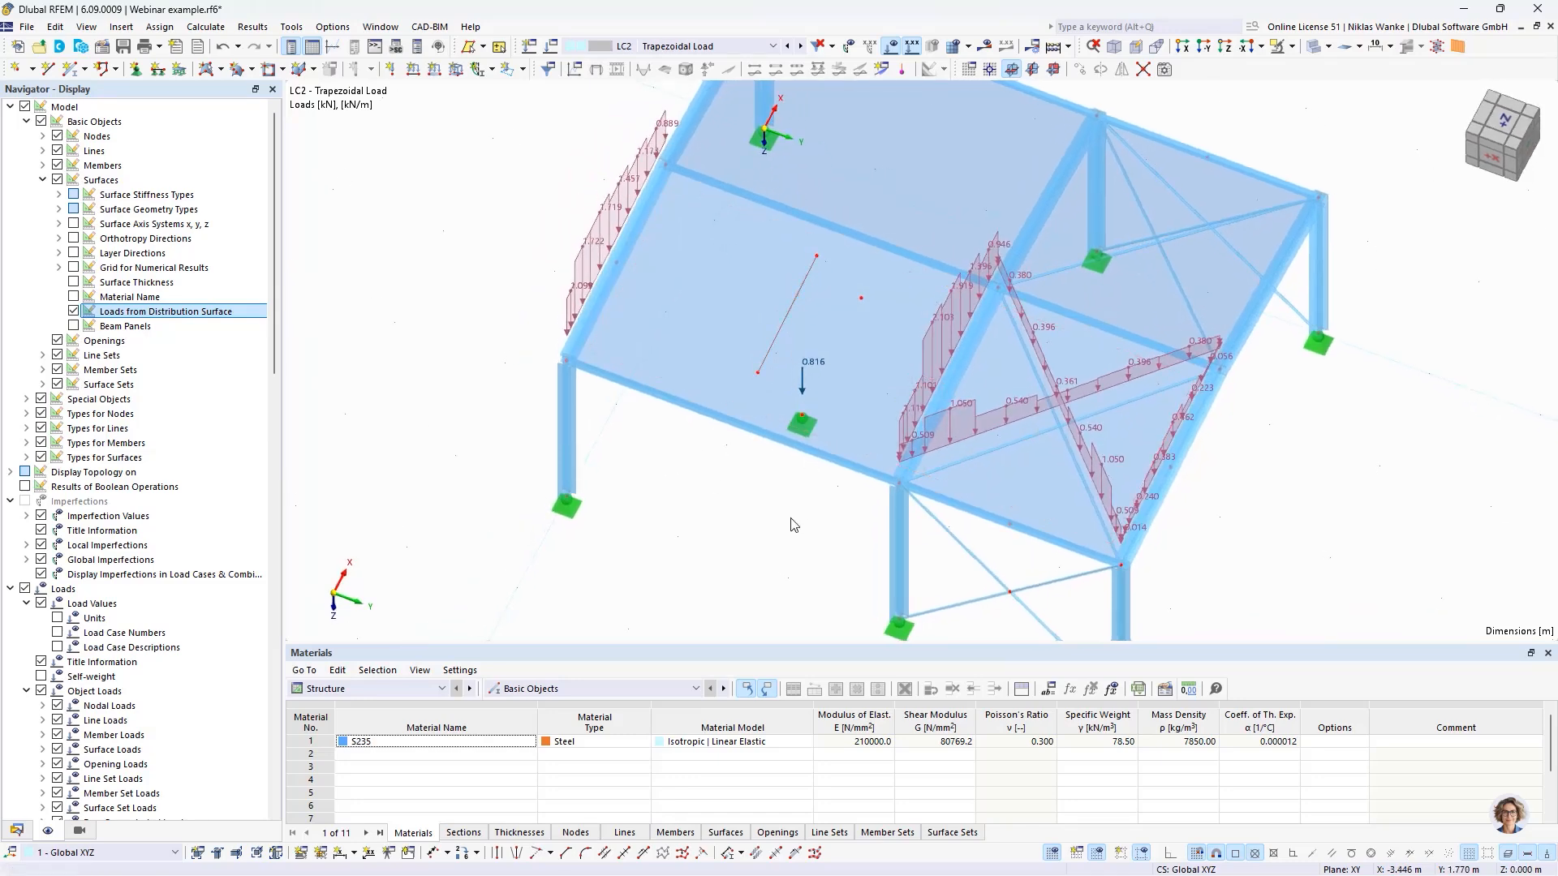
- Assign the existing line support type 1 to the free line No. 38 inside surface No. 2 and inspect the load it receives
click(158, 69)
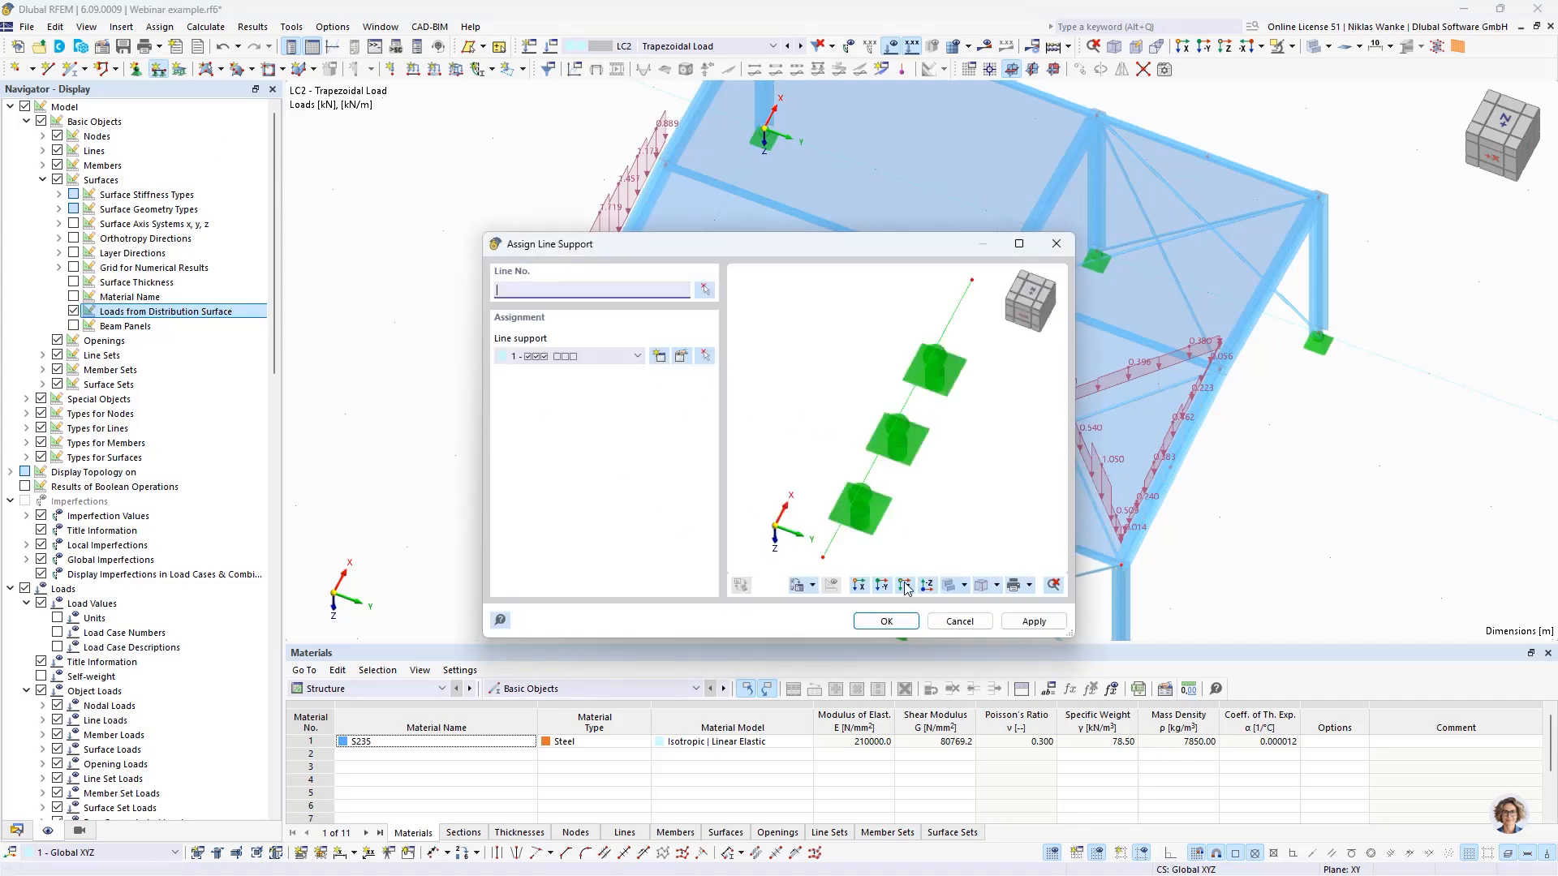
click(906, 586)
click(704, 290)
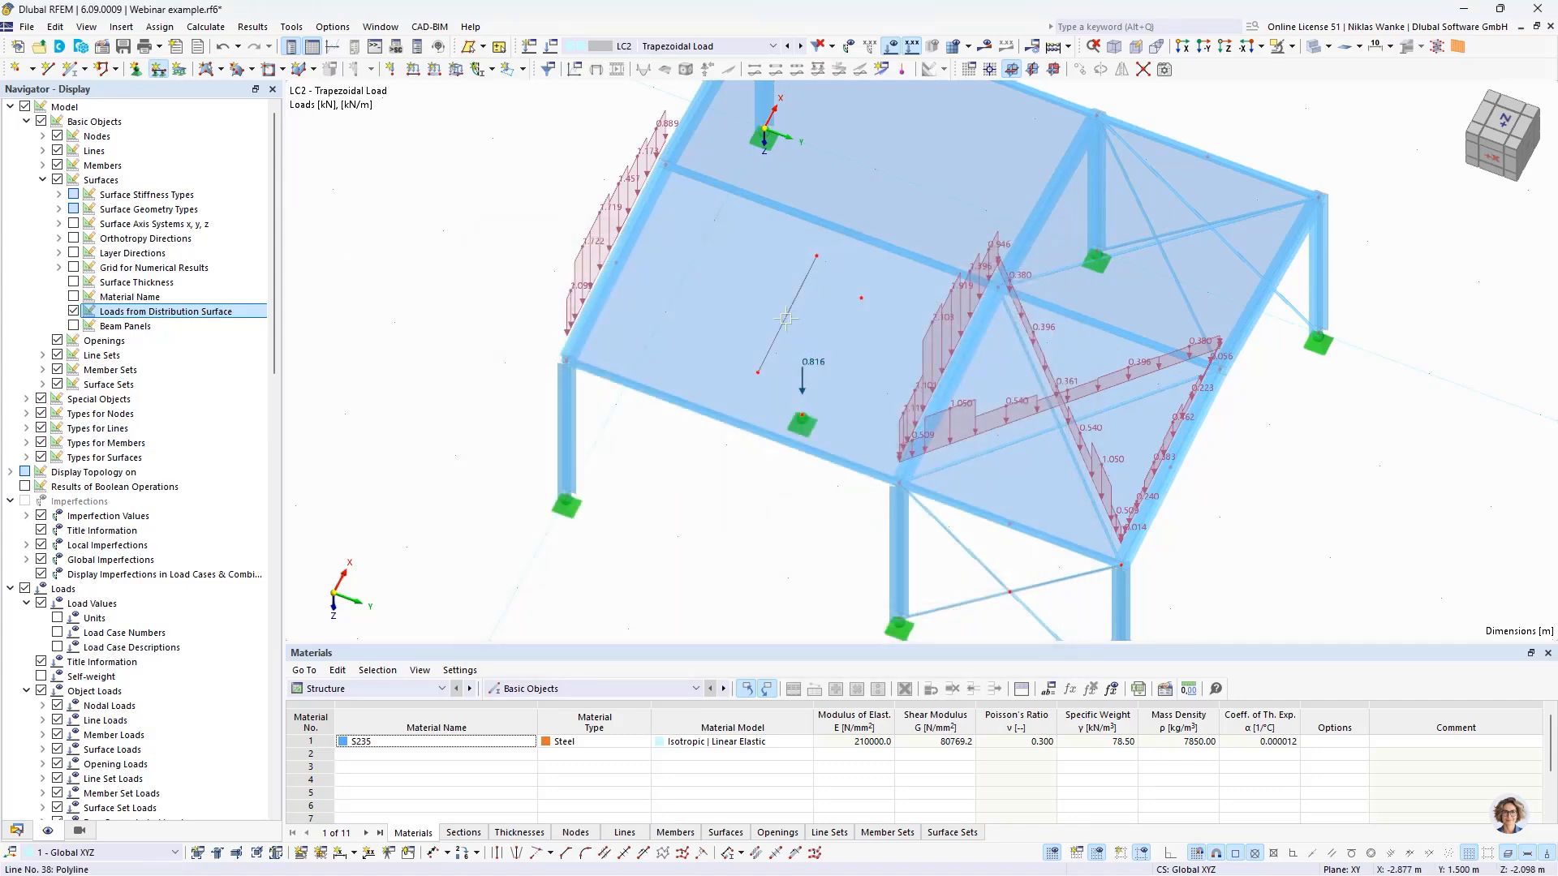
click(786, 318)
key(Escape)
ctrl+middle_drag(686, 503, 617, 455)
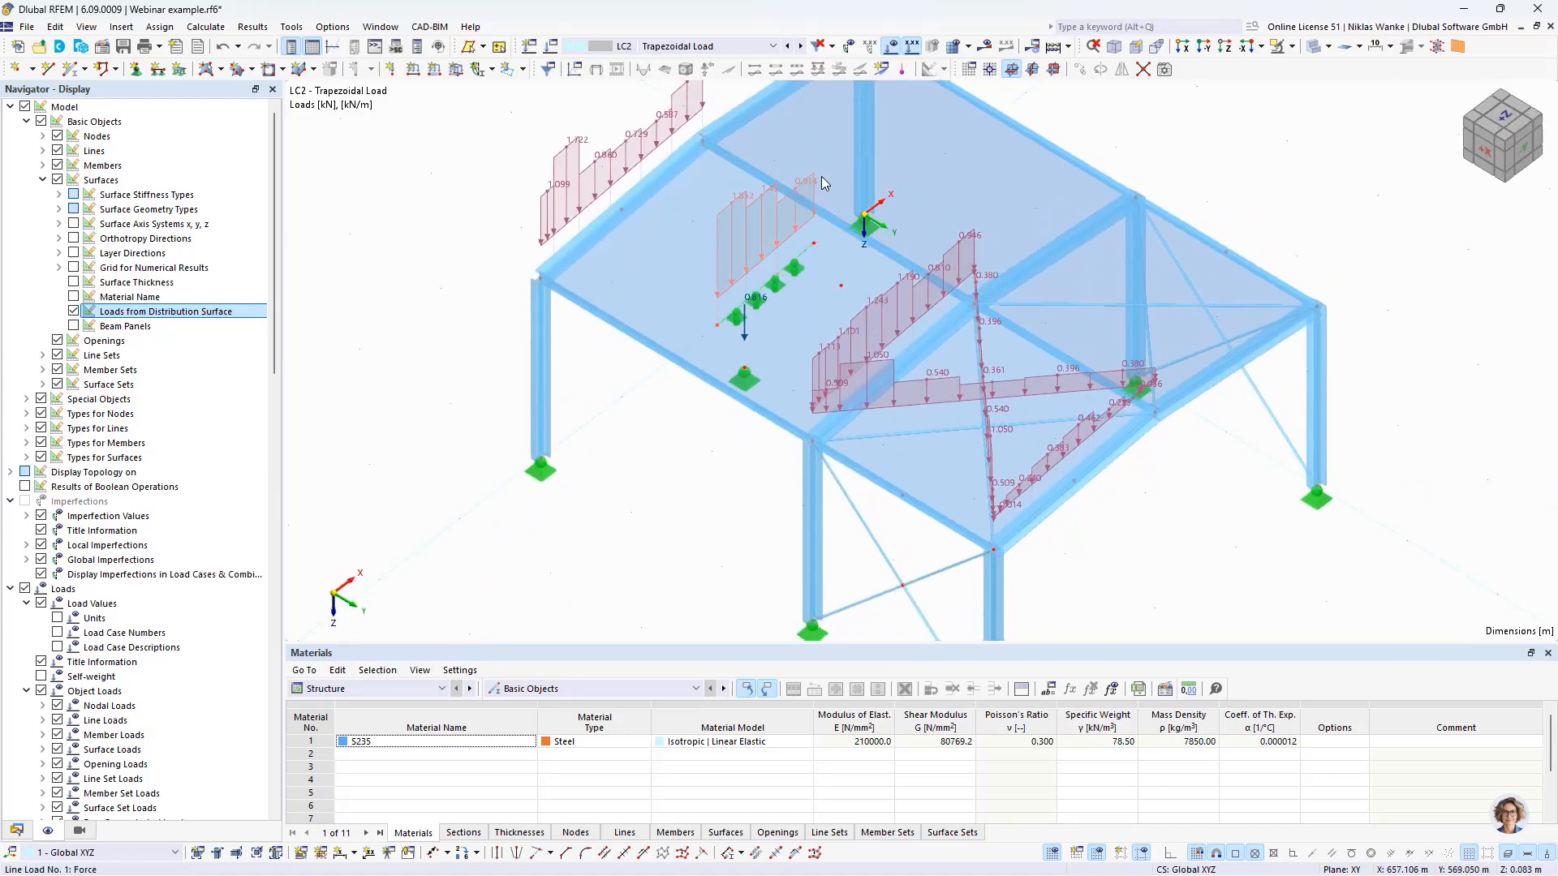
middle_drag(655, 430, 722, 451)
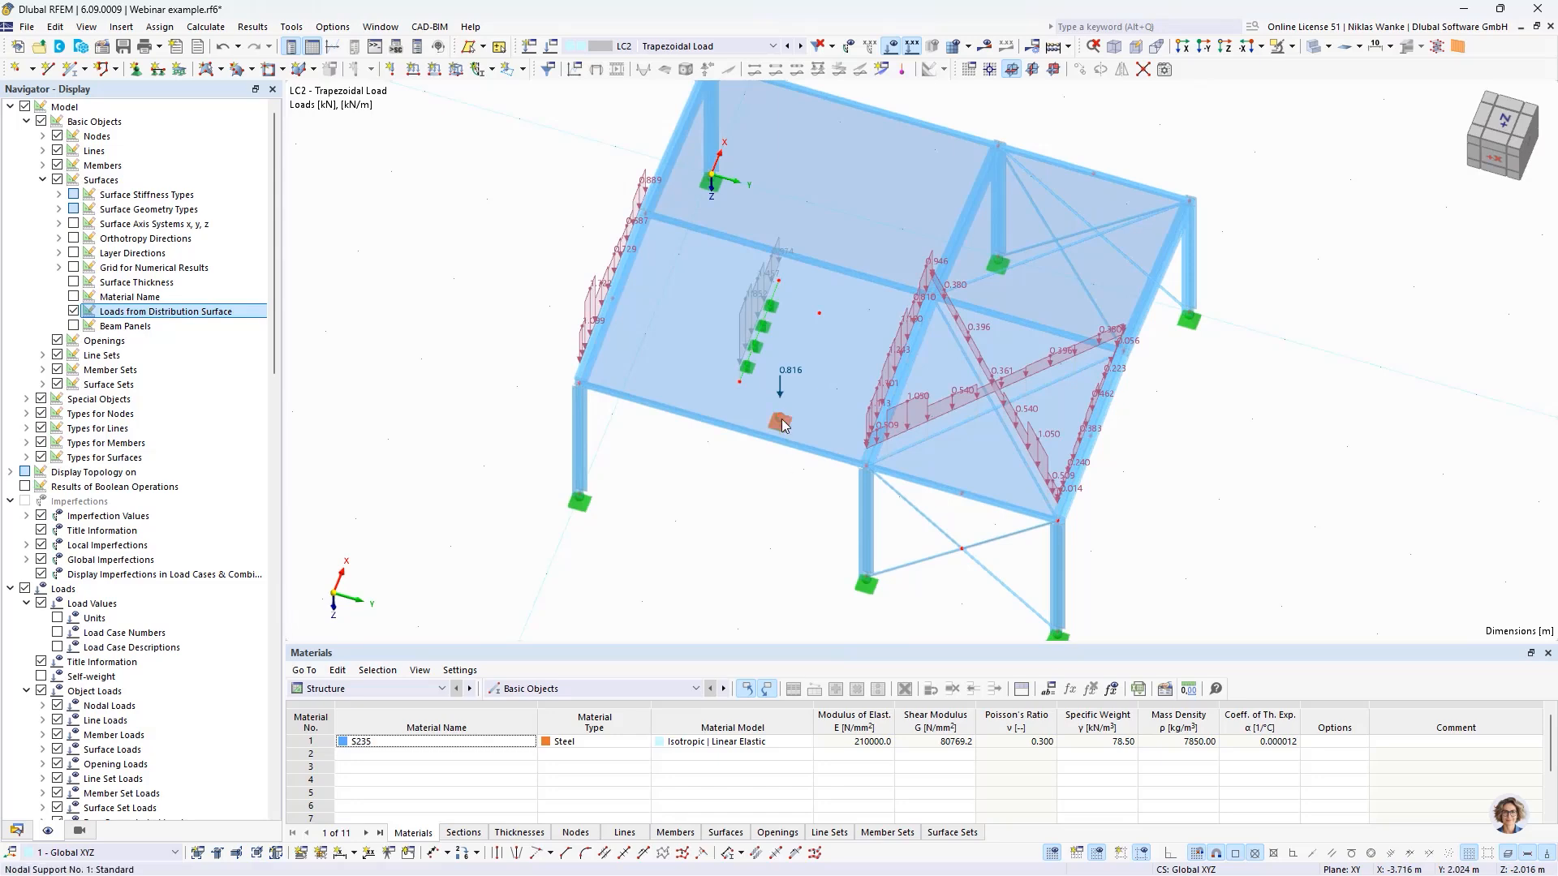
- Delete the nodal support from the free node near the eaves edge of surface No. 2
scroll(782, 434, up, 2)
middle_drag(775, 499, 769, 453)
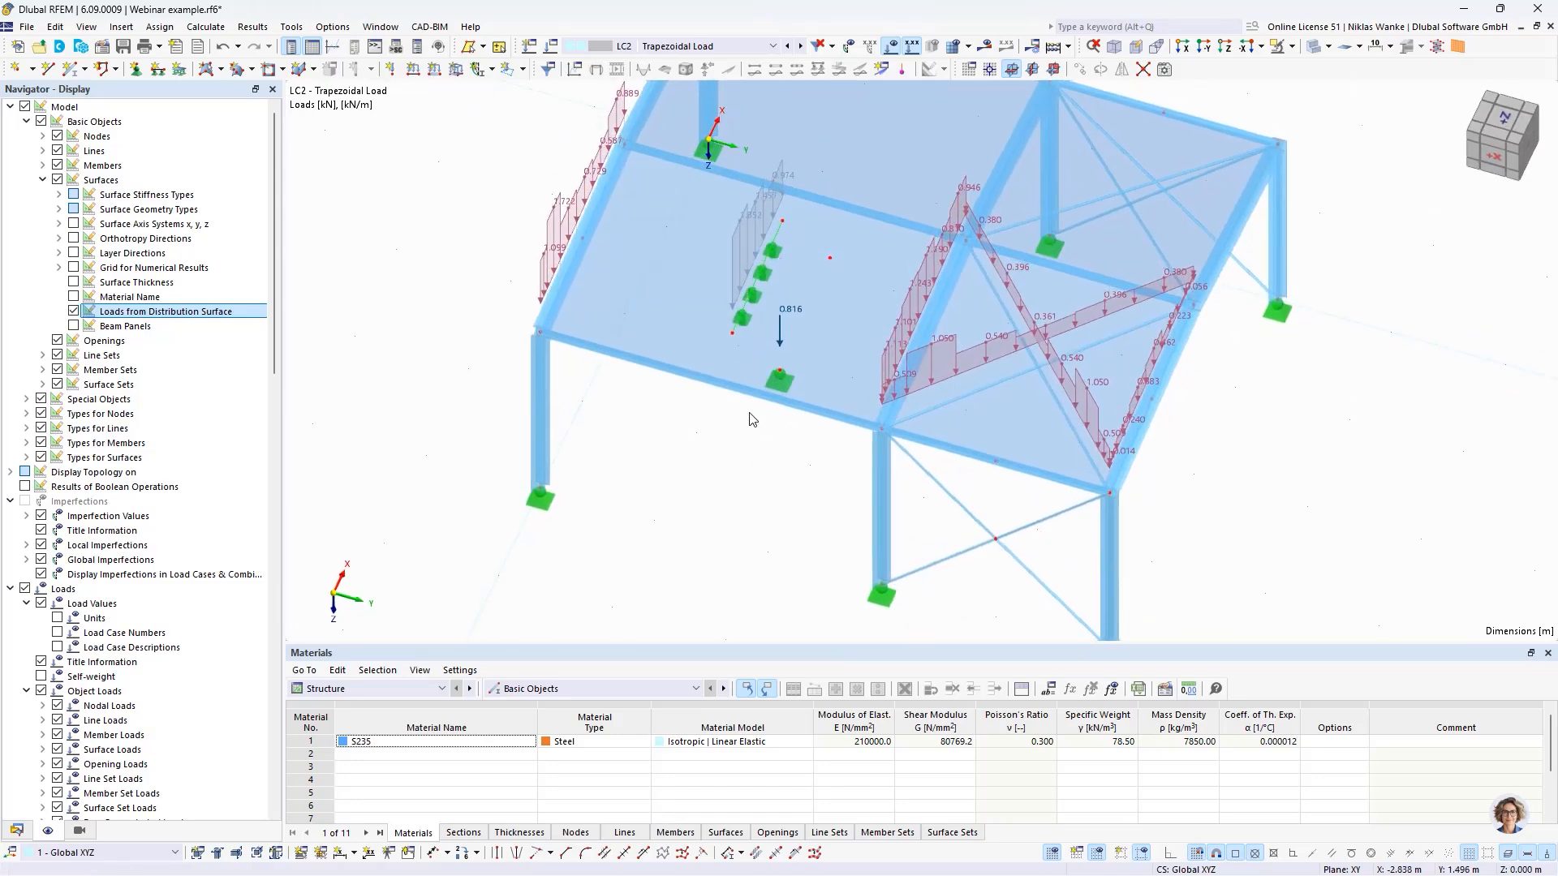
scroll(738, 328, up, 3)
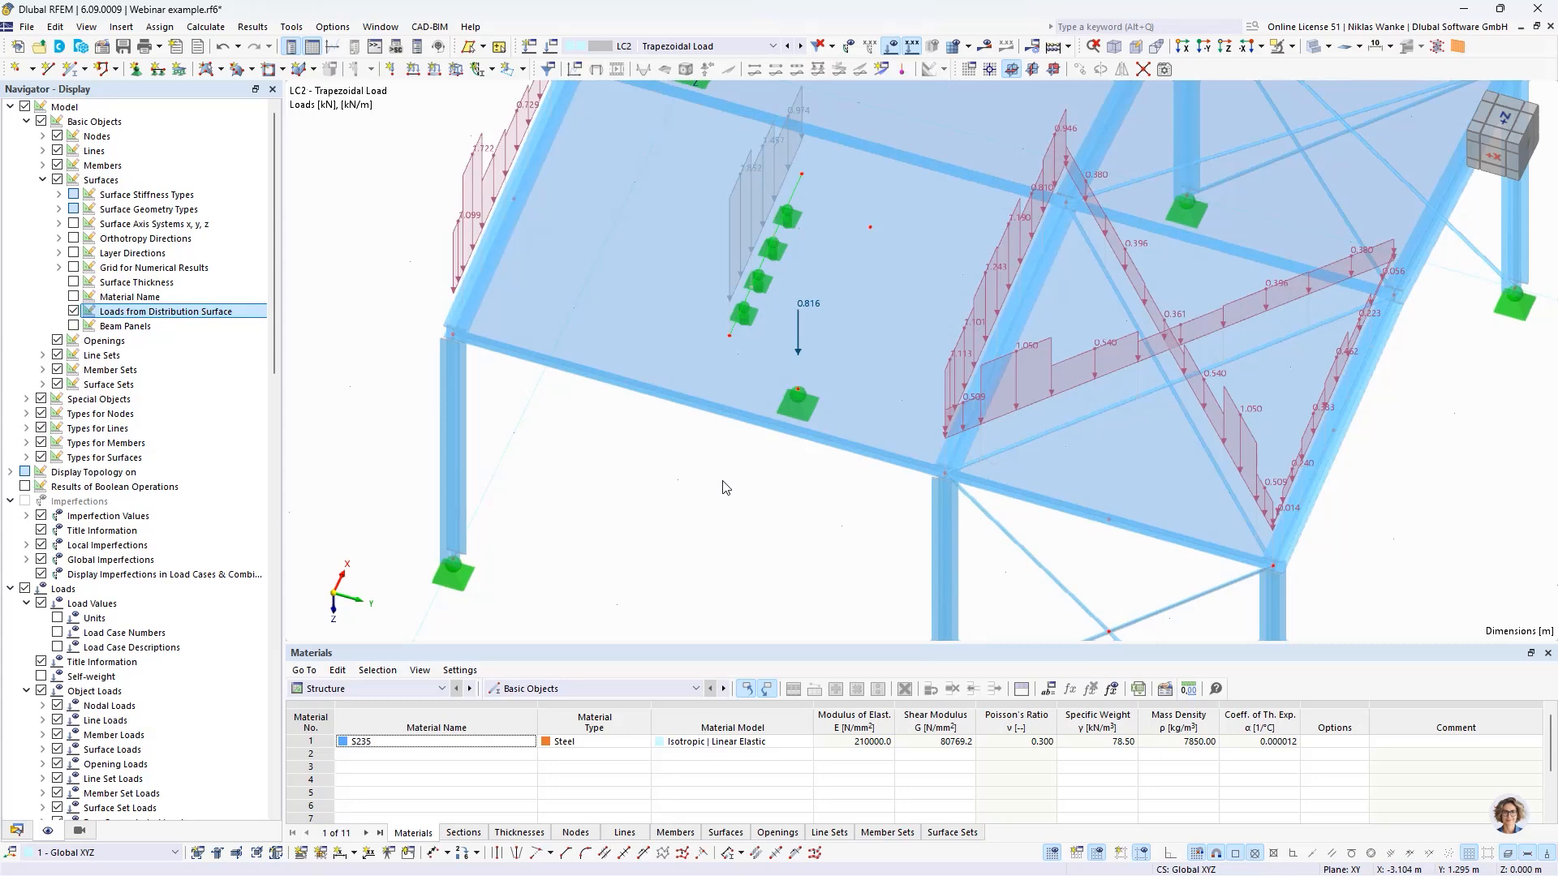
click(738, 294)
click(758, 525)
click(800, 405)
key(Delete)
- Copy the middle front column to the free node near the eaves edge of surface No. 2 and inspect the transferred load
middle_drag(791, 528, 786, 446)
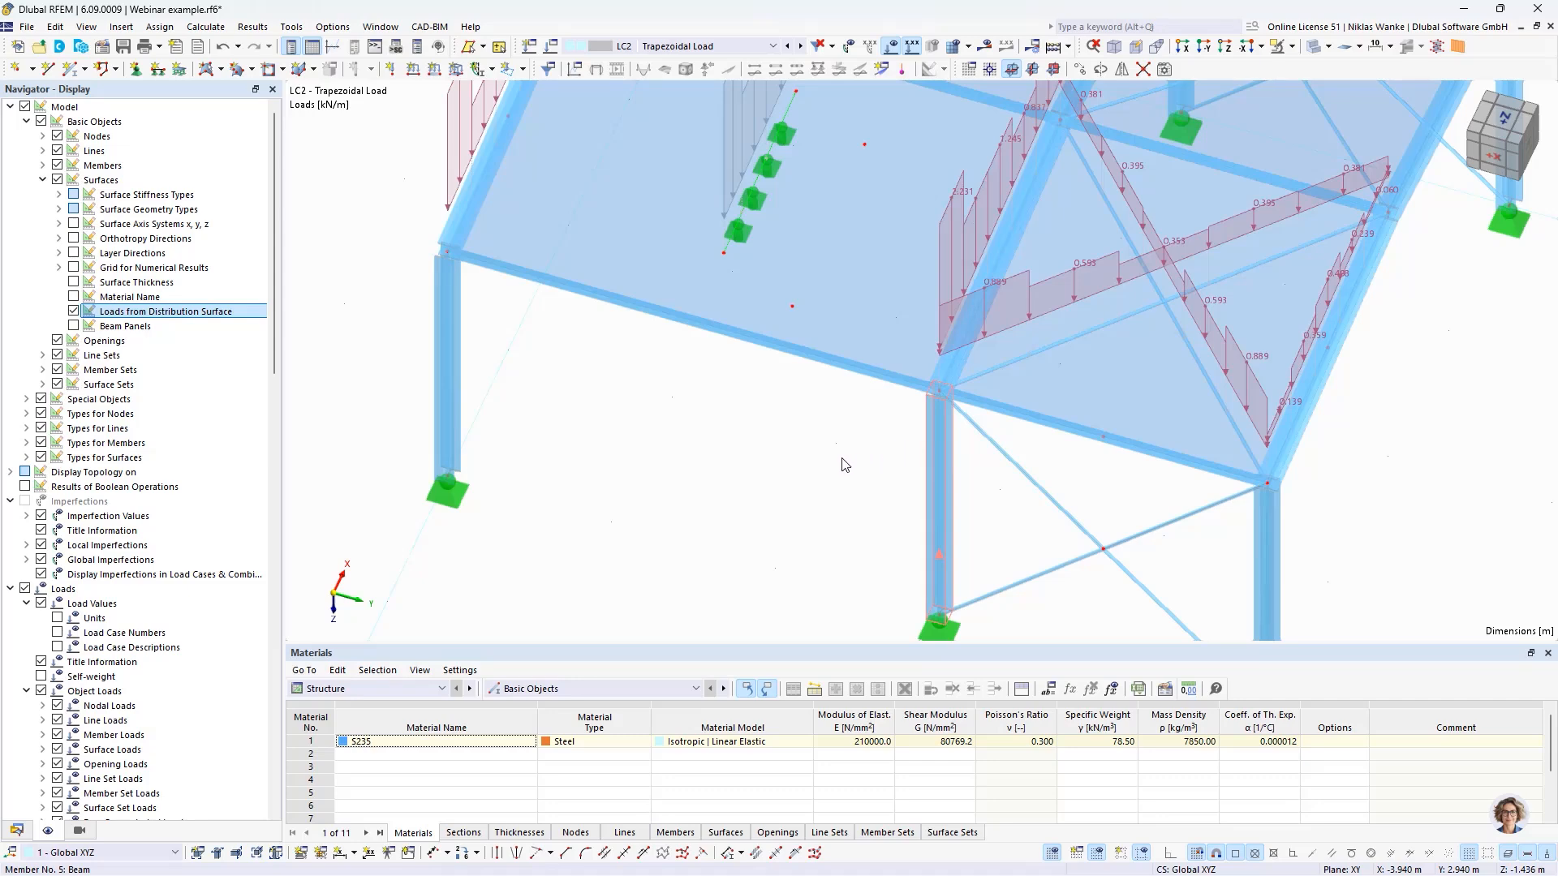
ctrl+drag(842, 458, 786, 344)
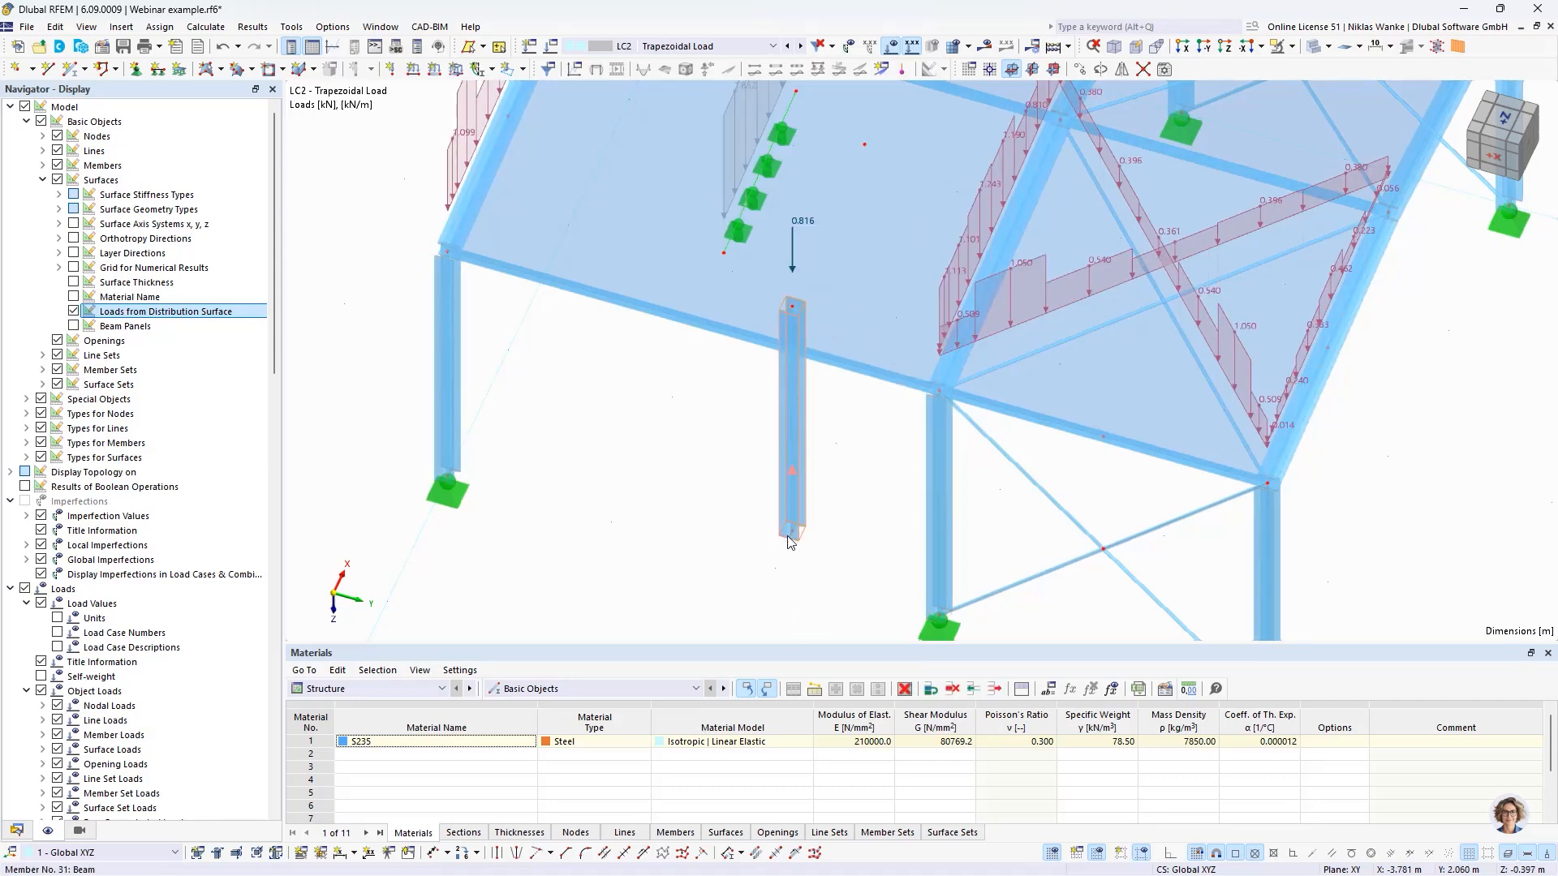
click(728, 421)
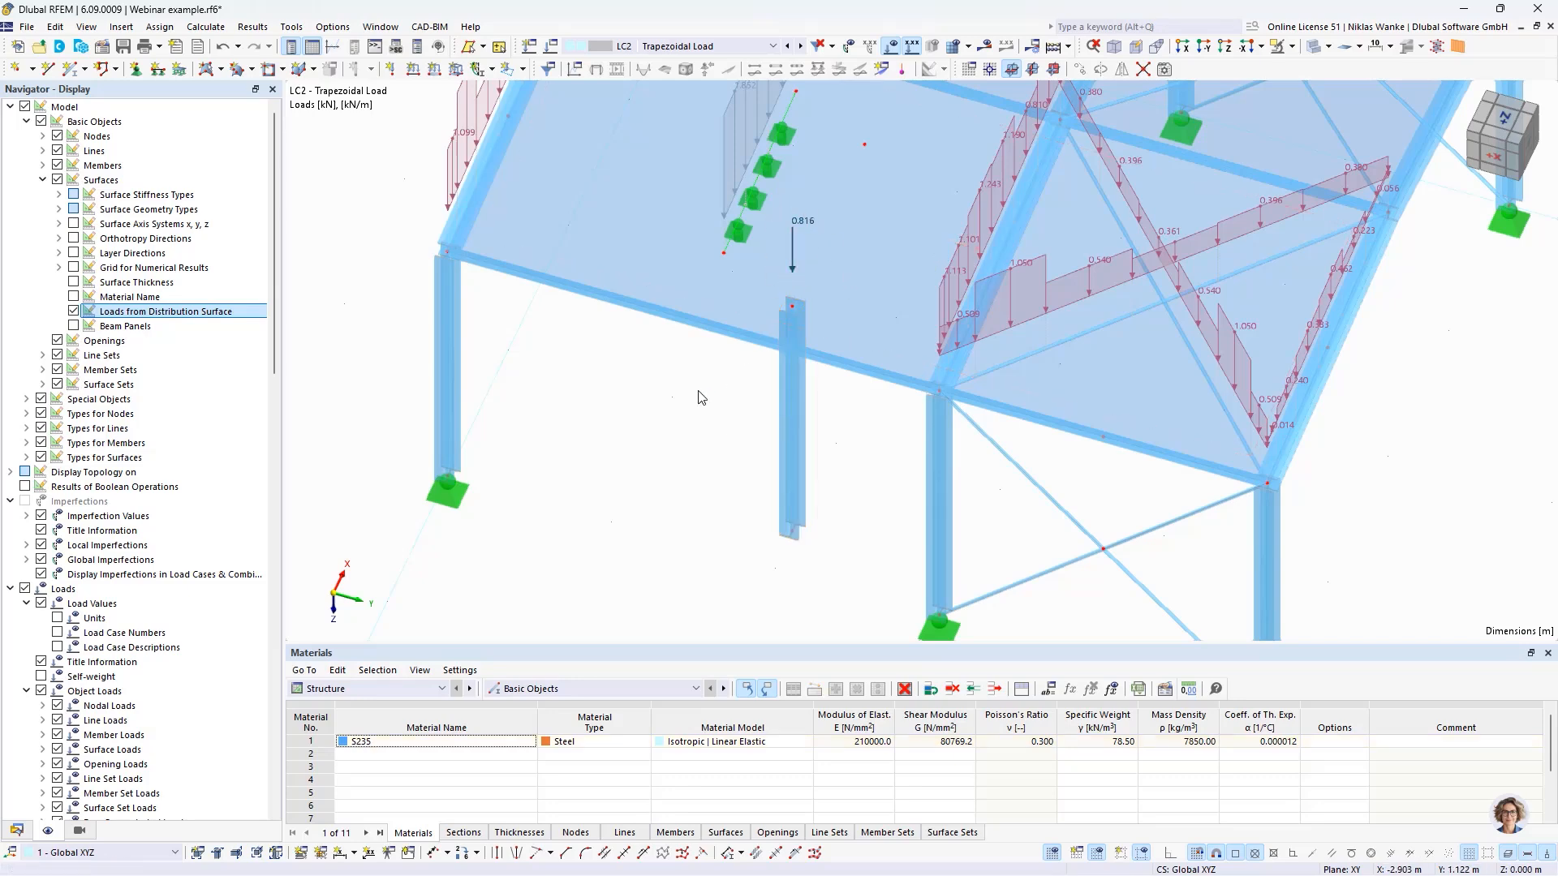
scroll(698, 392, down, 2)
middle_drag(698, 392, 762, 461)
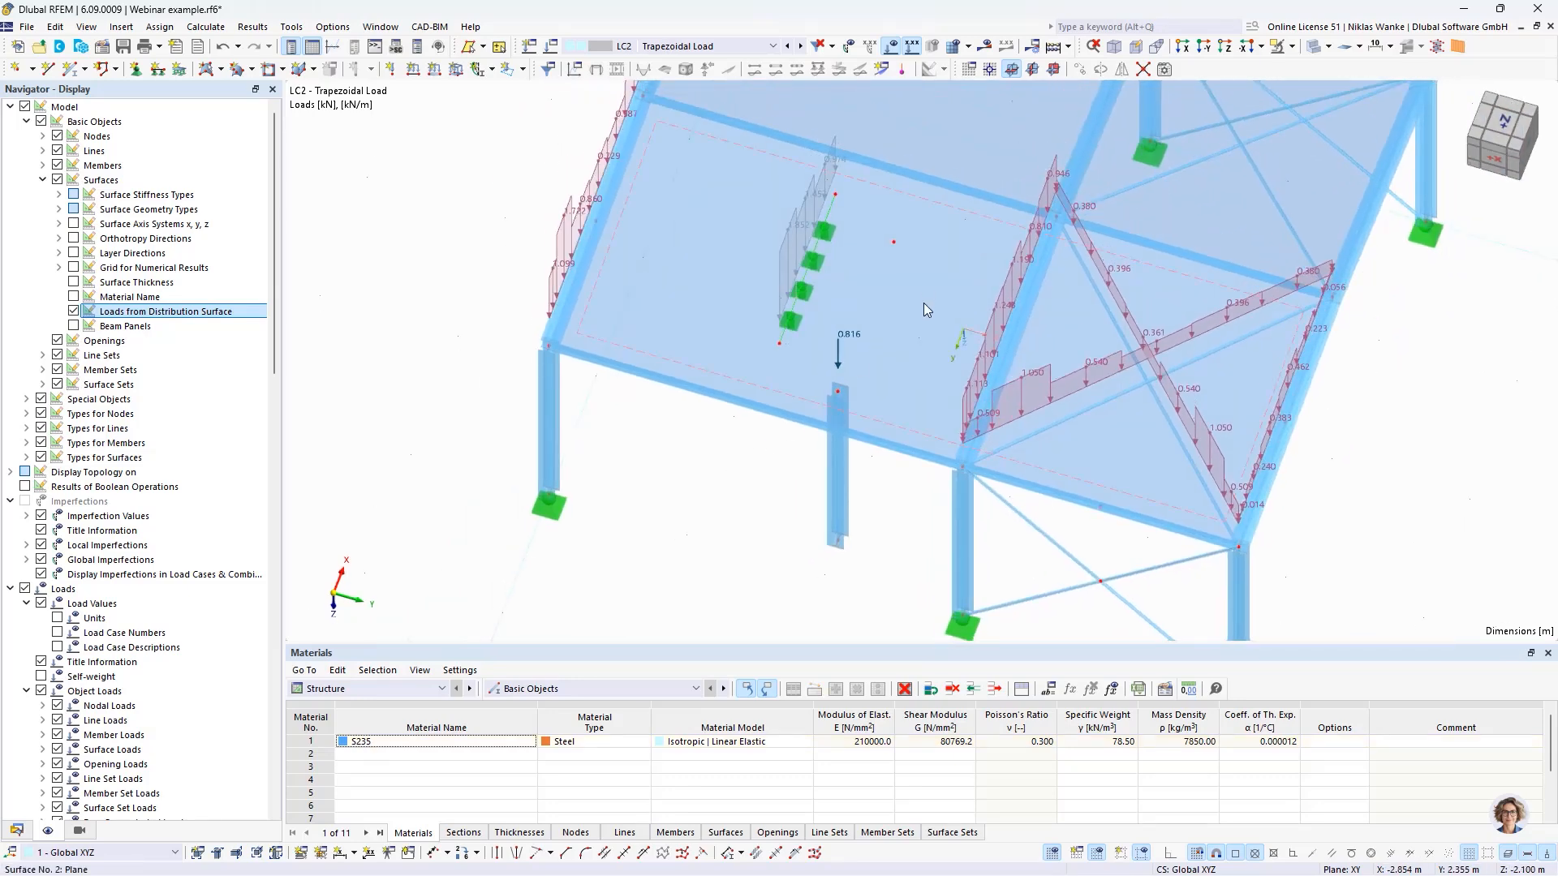
- Give surface No. 2 a 10 mm stripe width, smoothing factor 0.020 and minimum 20 stripes, with moment equilibrium no longer neglected
middle_drag(923, 303, 1182, 310)
double_click(1182, 305)
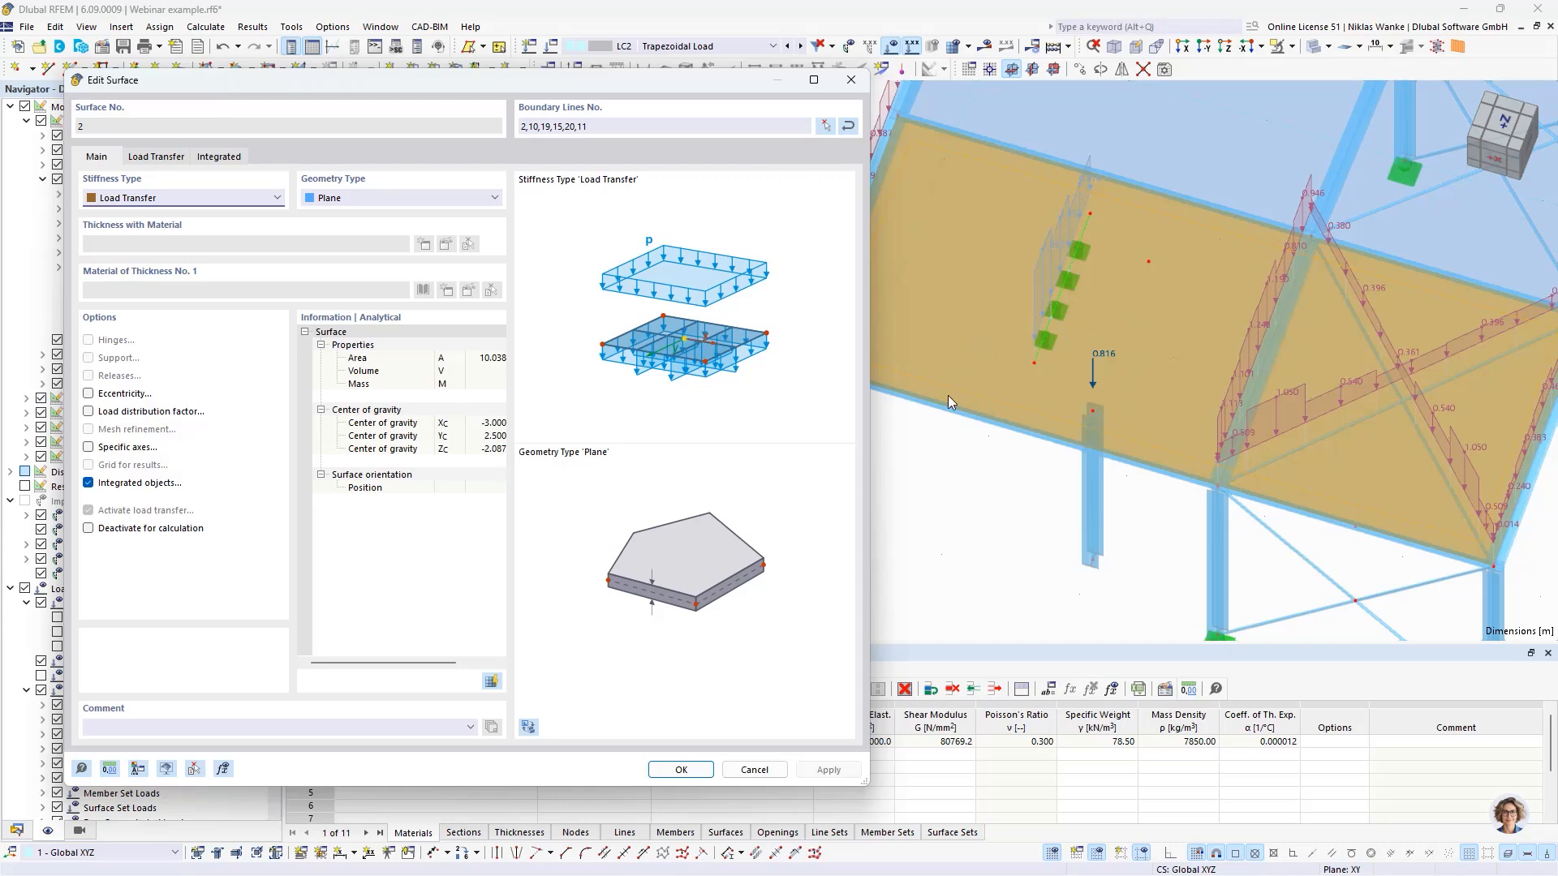
click(178, 159)
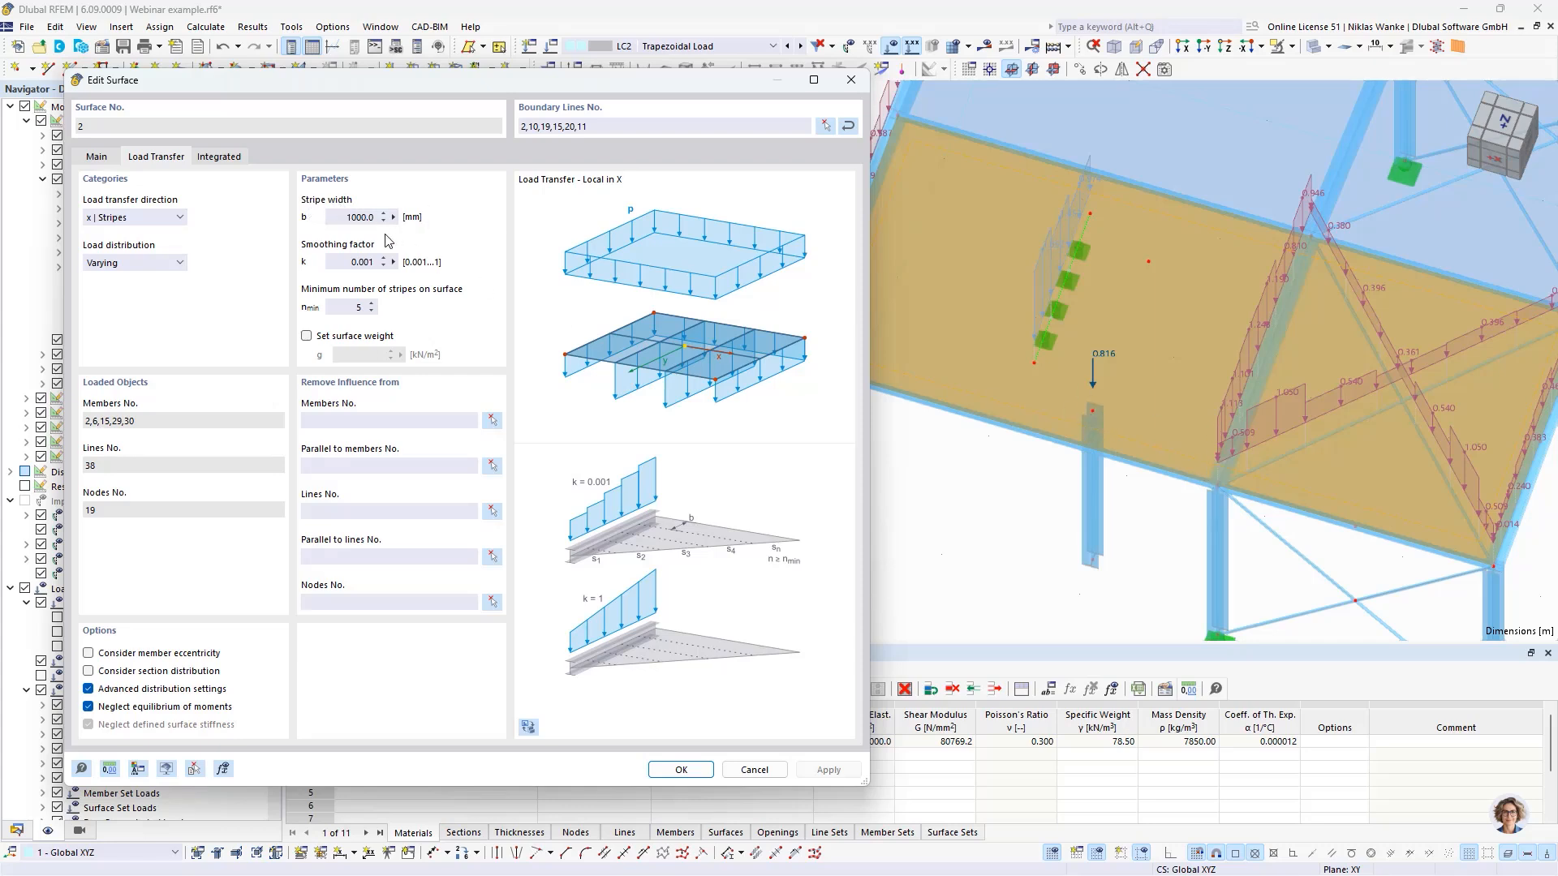
double_click(350, 310)
click(88, 690)
double_click(352, 218)
click(831, 770)
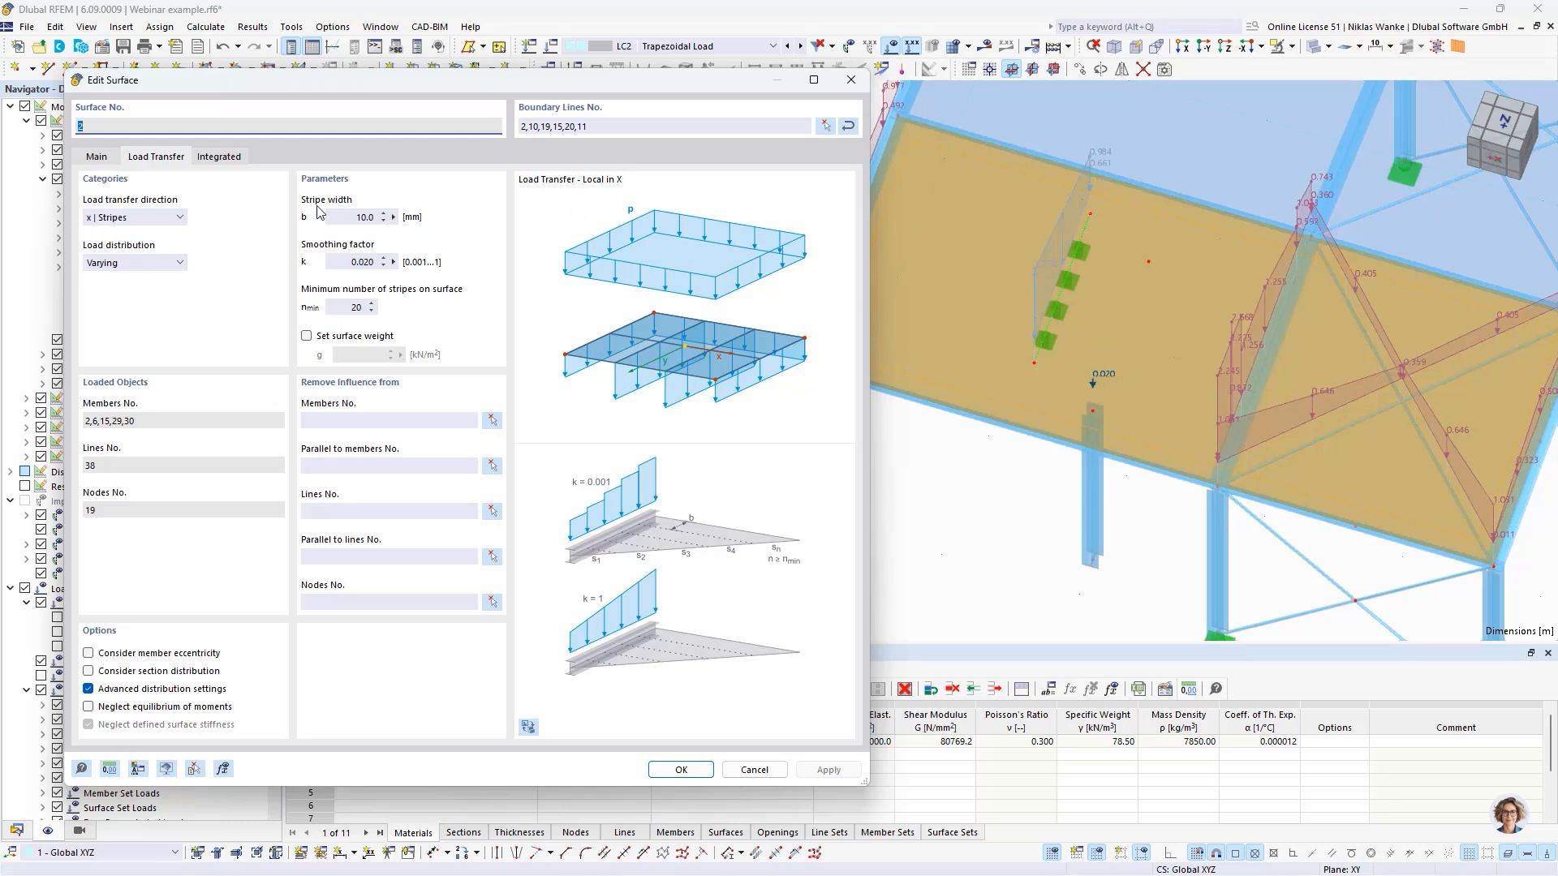
- Set the stripe width of surface No. 2 to 20 mm, apply it and close the surface settings
click(341, 216)
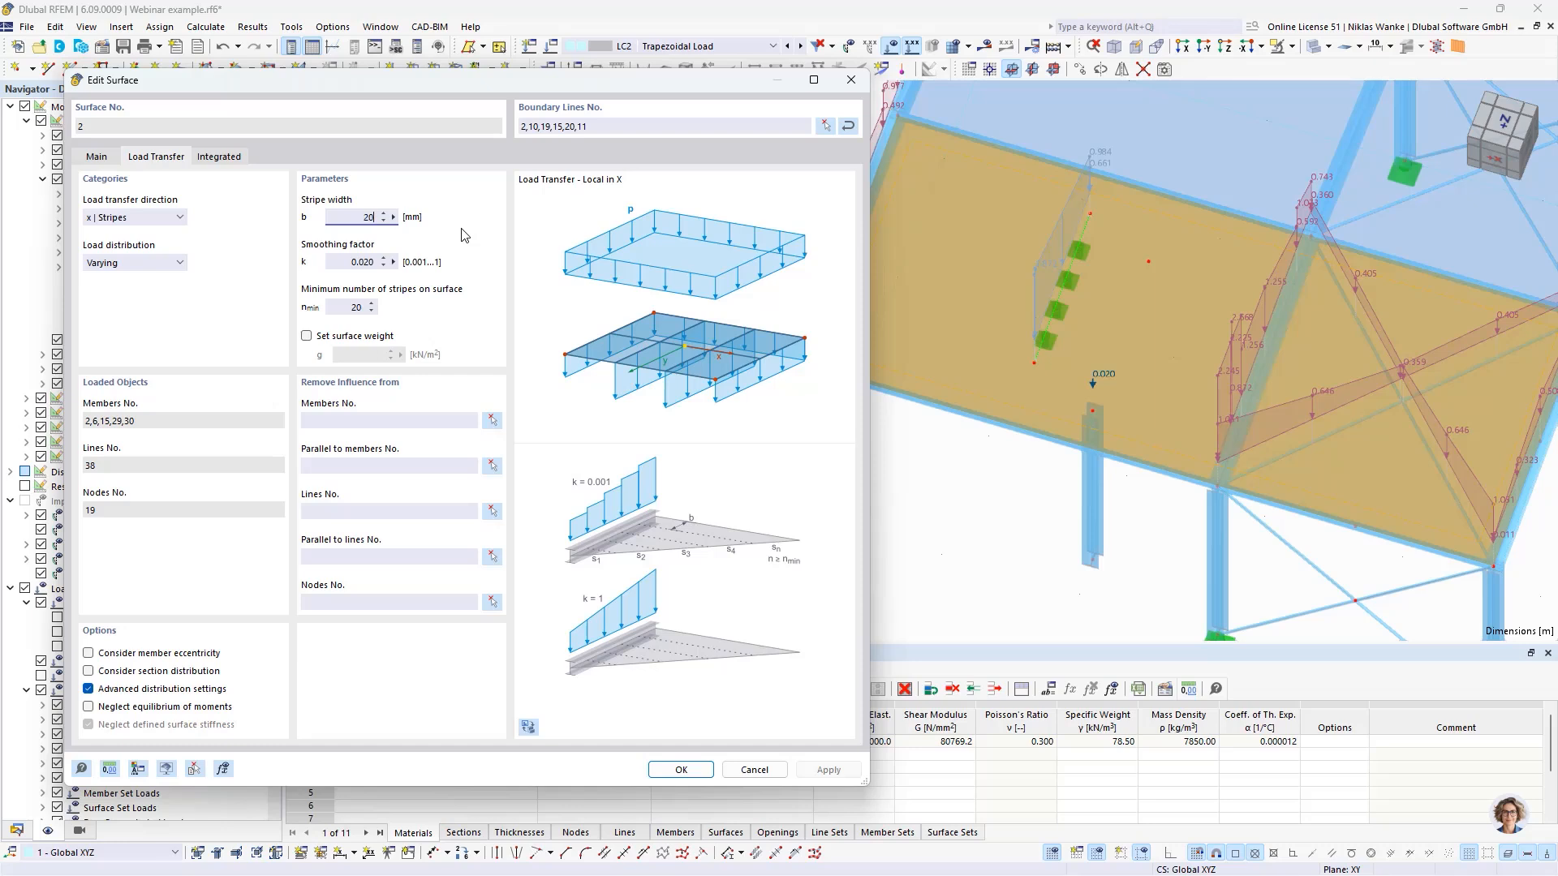
key(Tab)
click(828, 769)
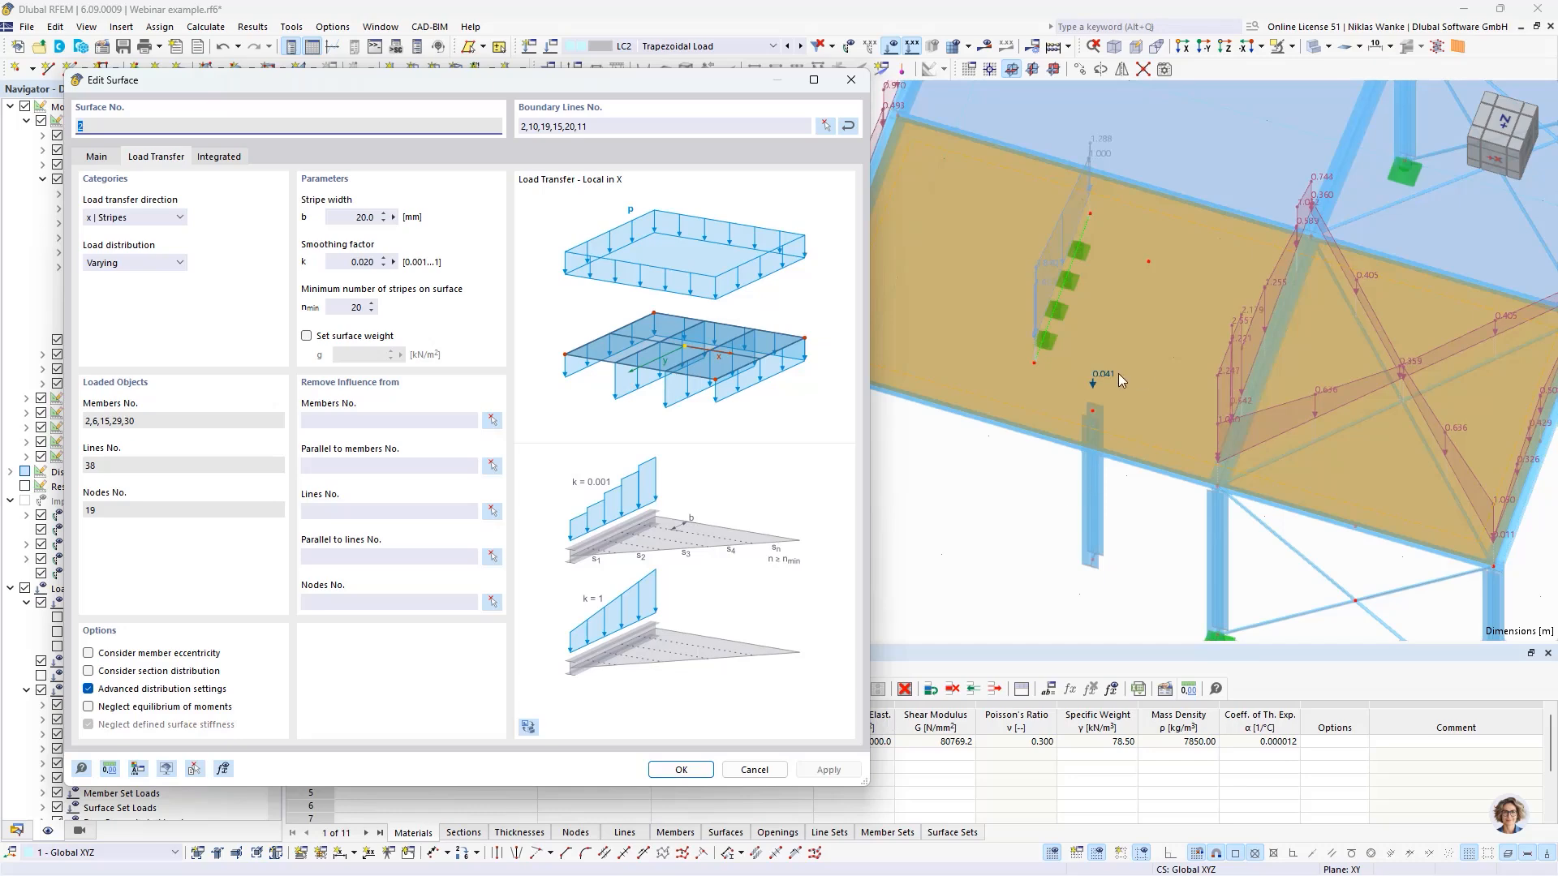
click(852, 82)
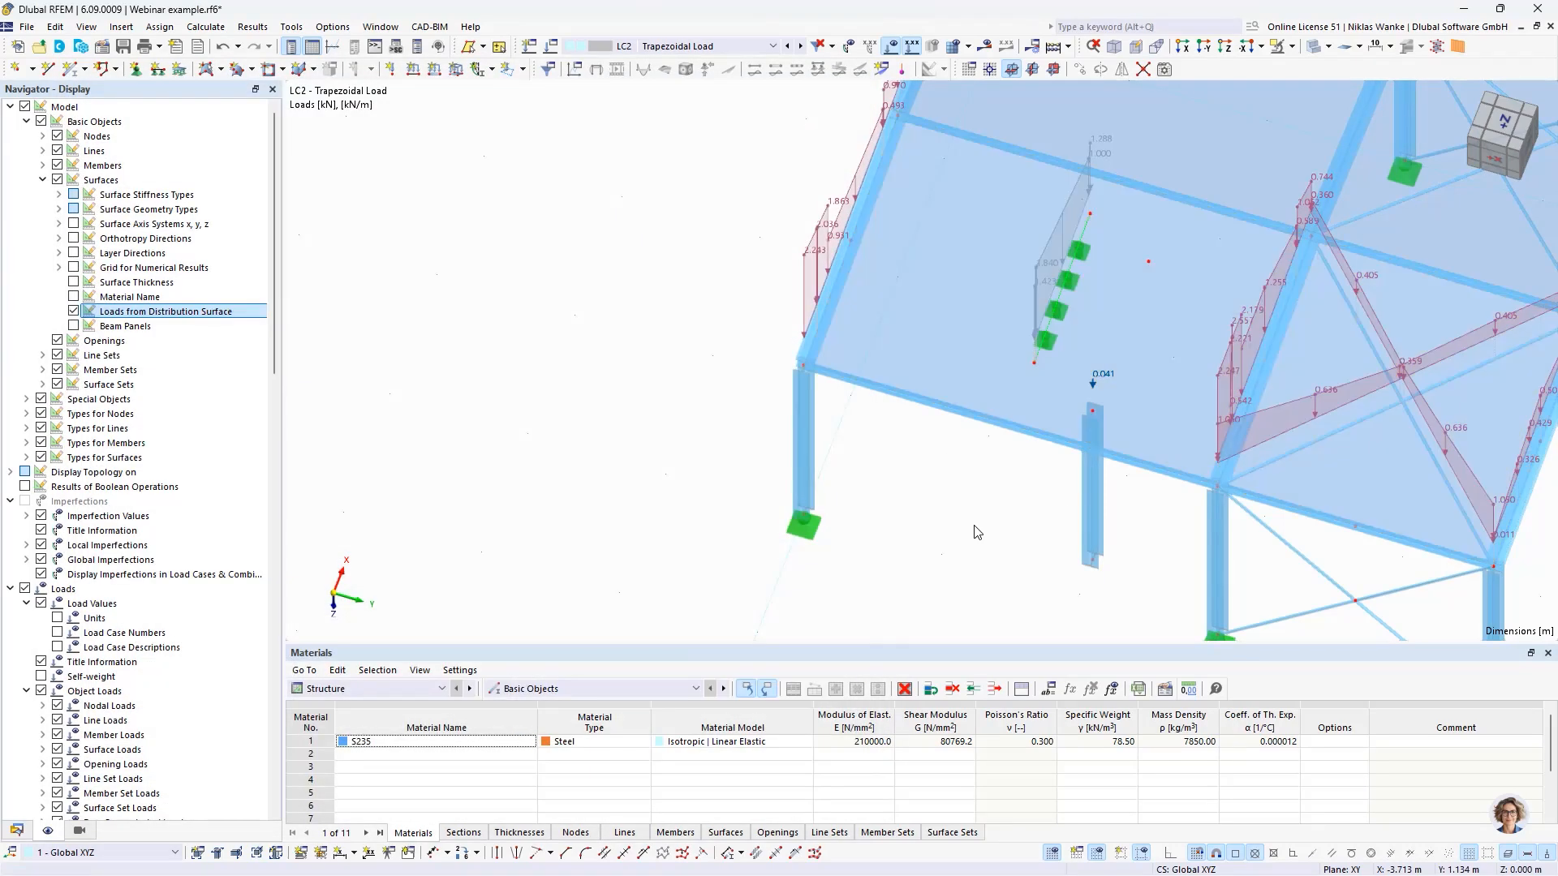
- Examine the load transferred to the top node of the copied column and to the supported line in surface No. 2
middle_drag(979, 532, 840, 496)
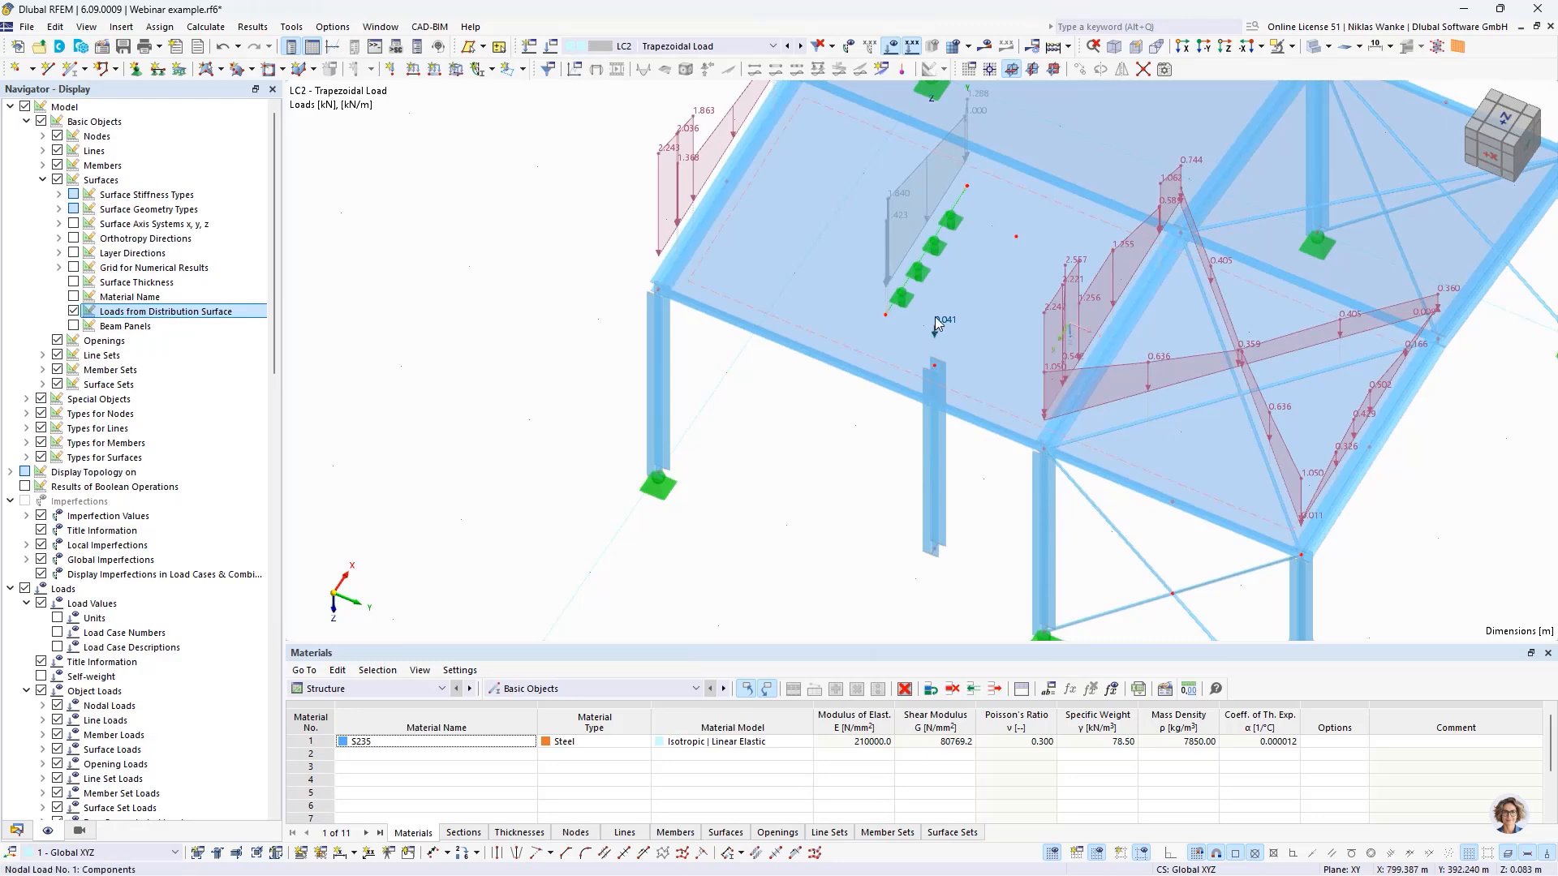
scroll(937, 369, up, 3)
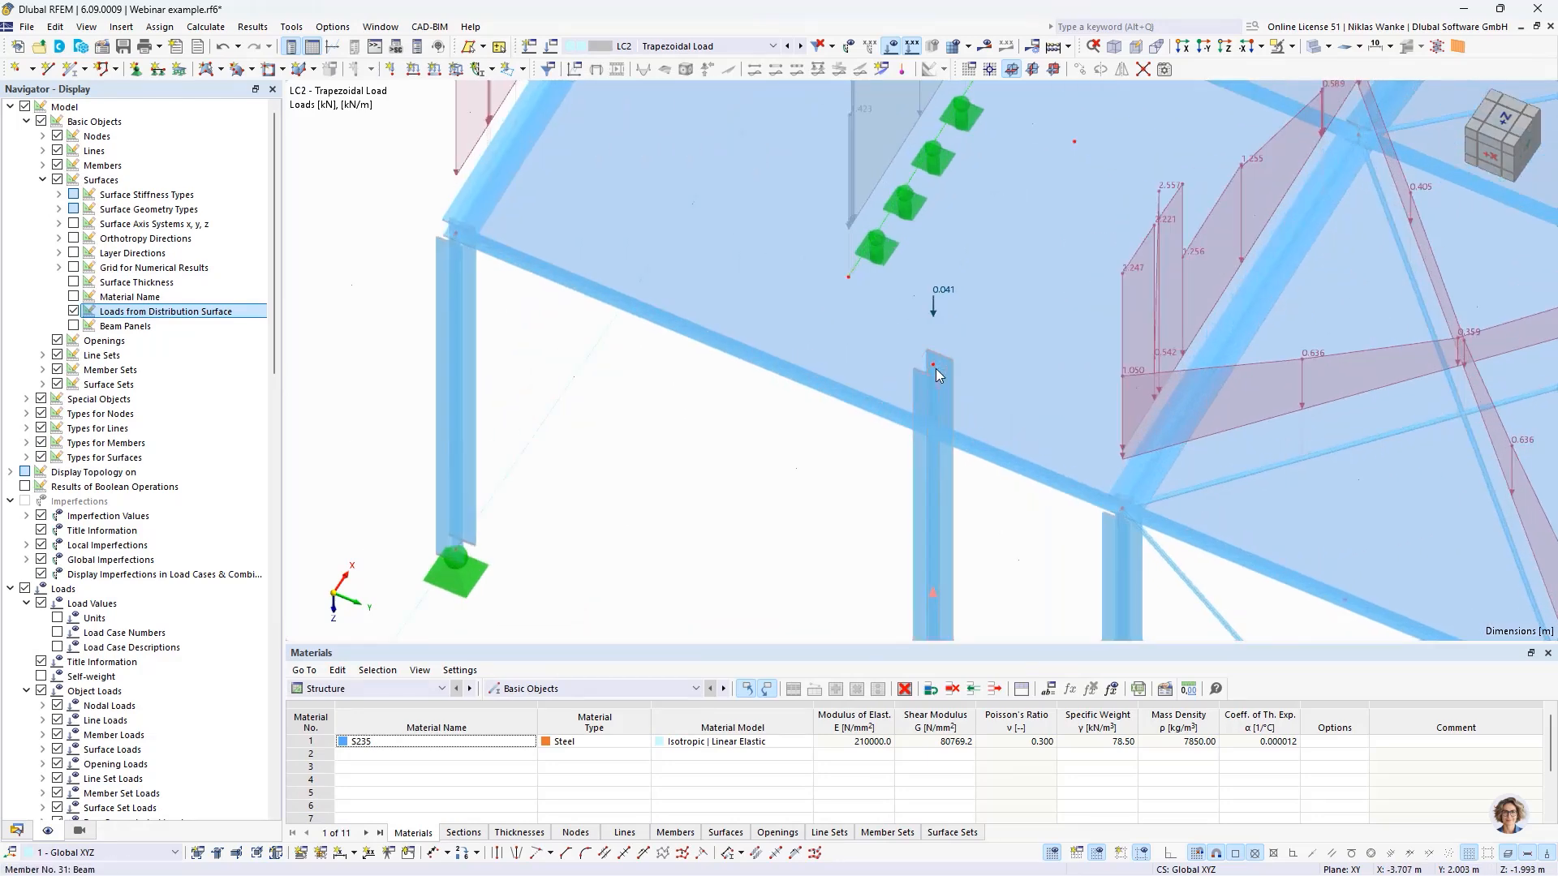
scroll(803, 487, down, 2)
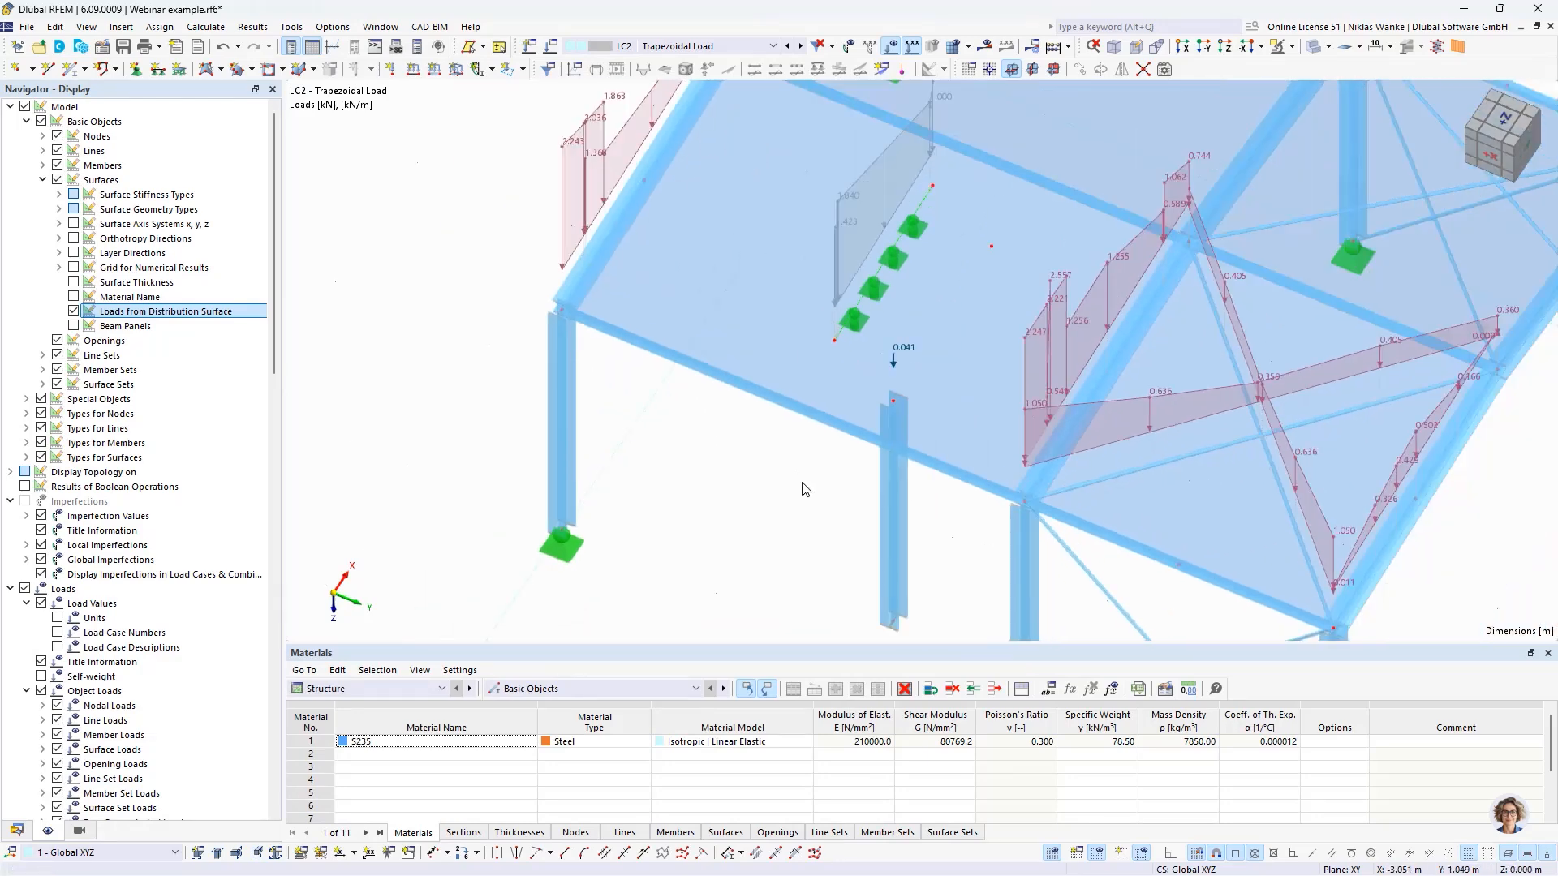
ctrl+middle_drag(803, 487, 815, 518)
scroll(907, 505, up, 1)
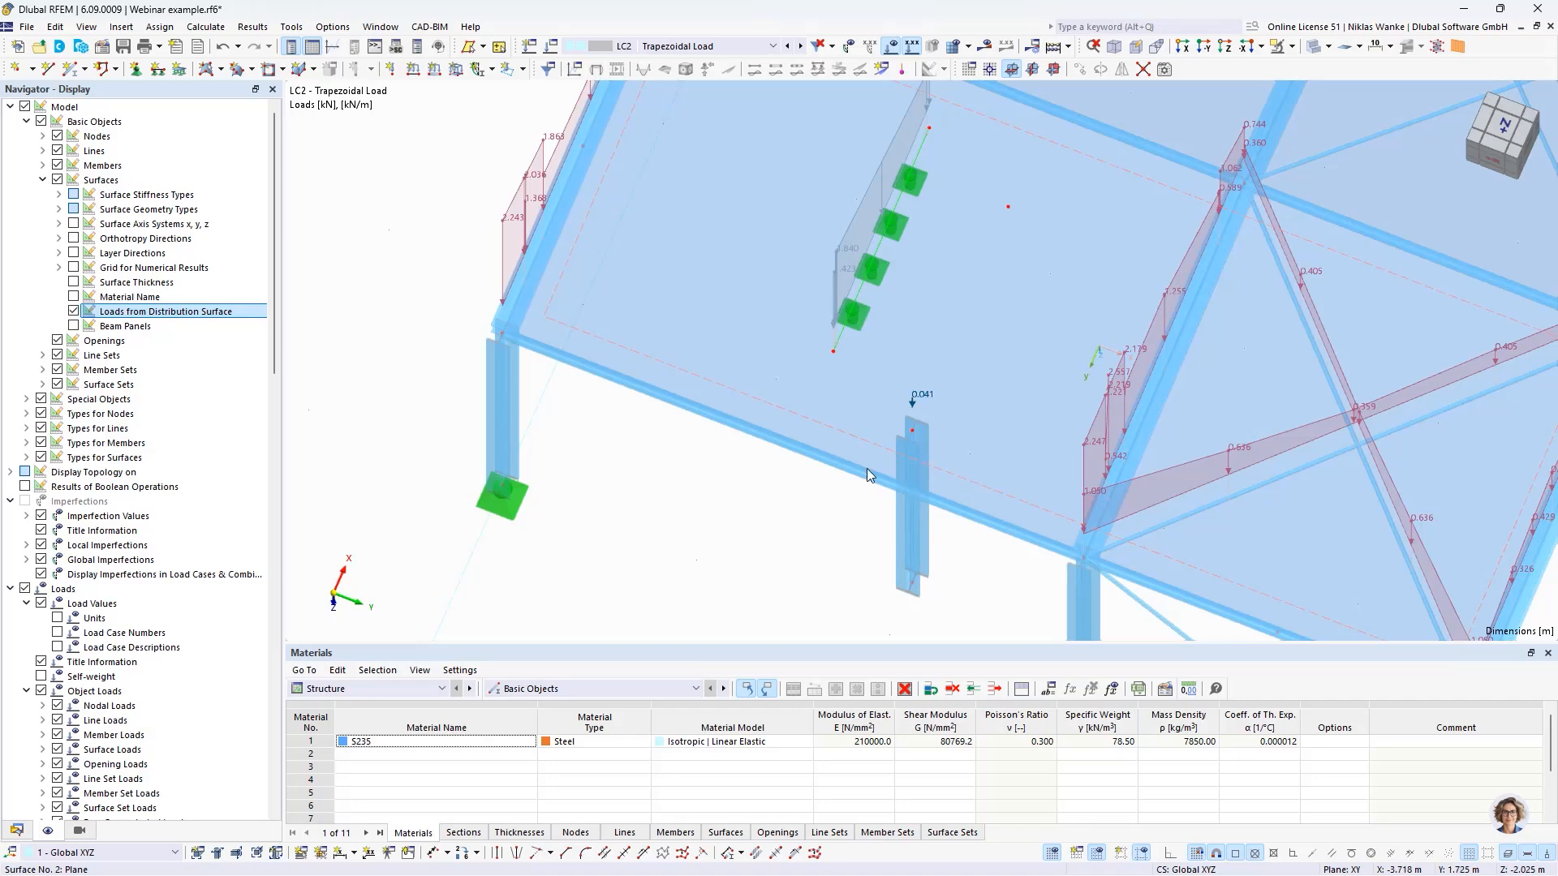
scroll(789, 567, down, 2)
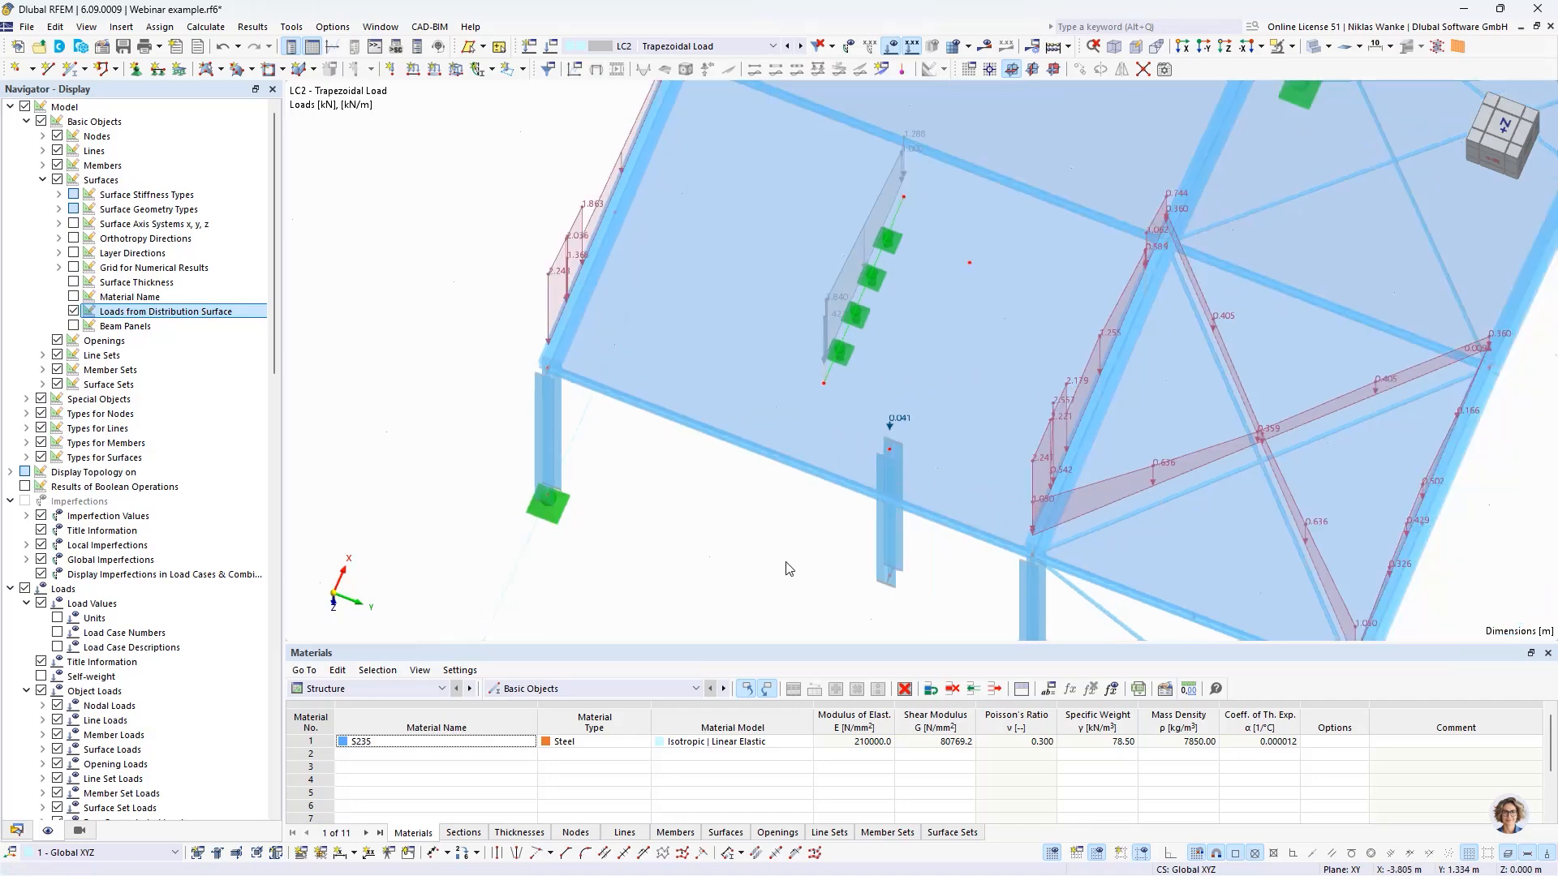
ctrl+middle_drag(790, 567, 793, 411)
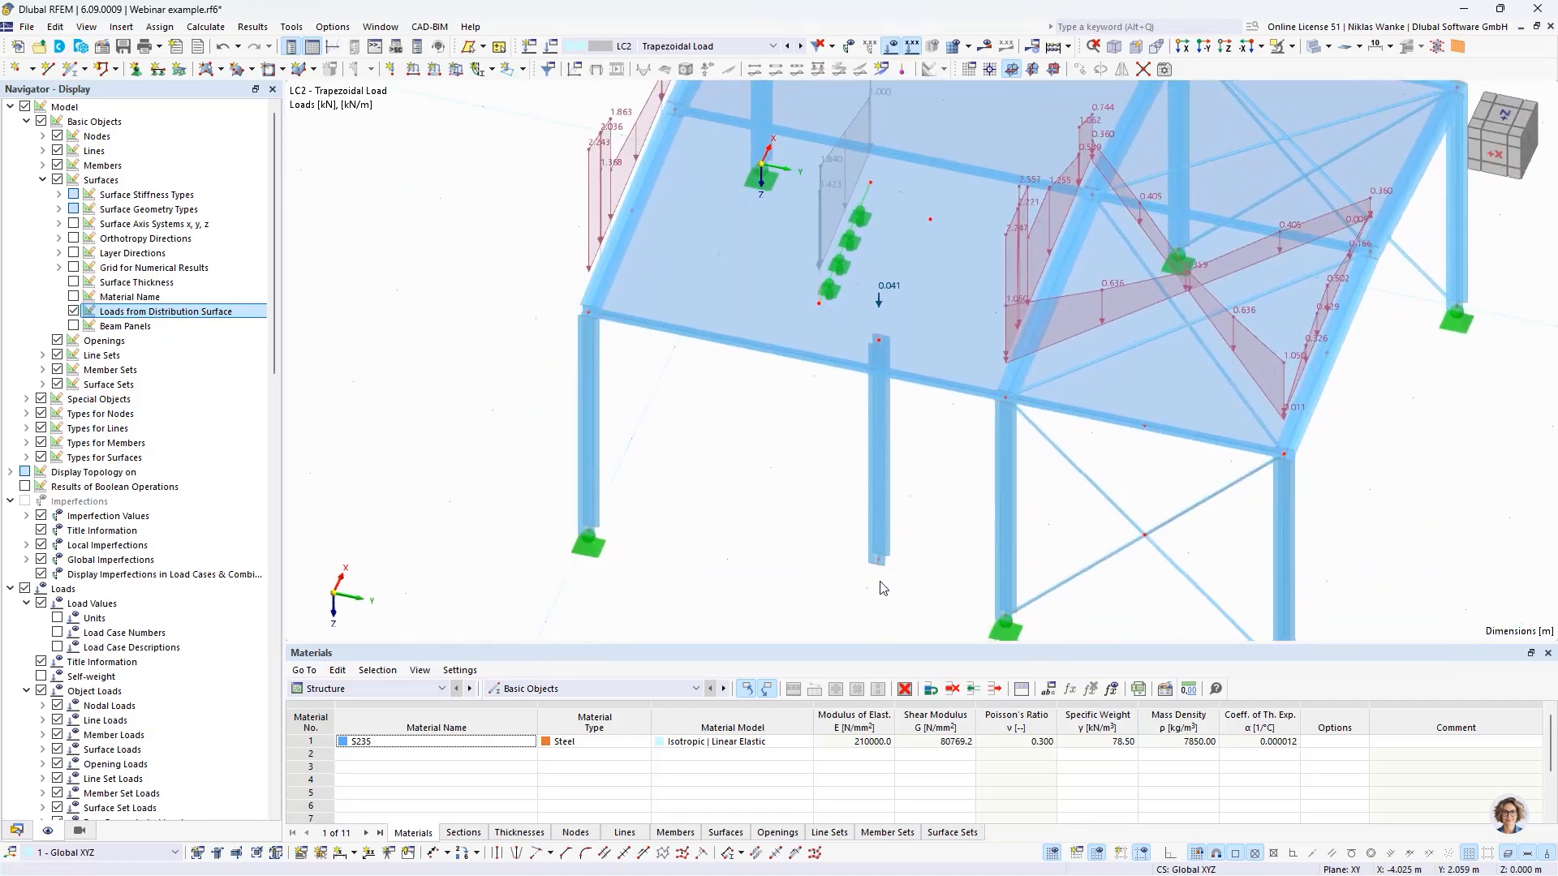
- Remove the copied column from surface No. 2 and delete the line support from its free interior line
key(ctrl+z)
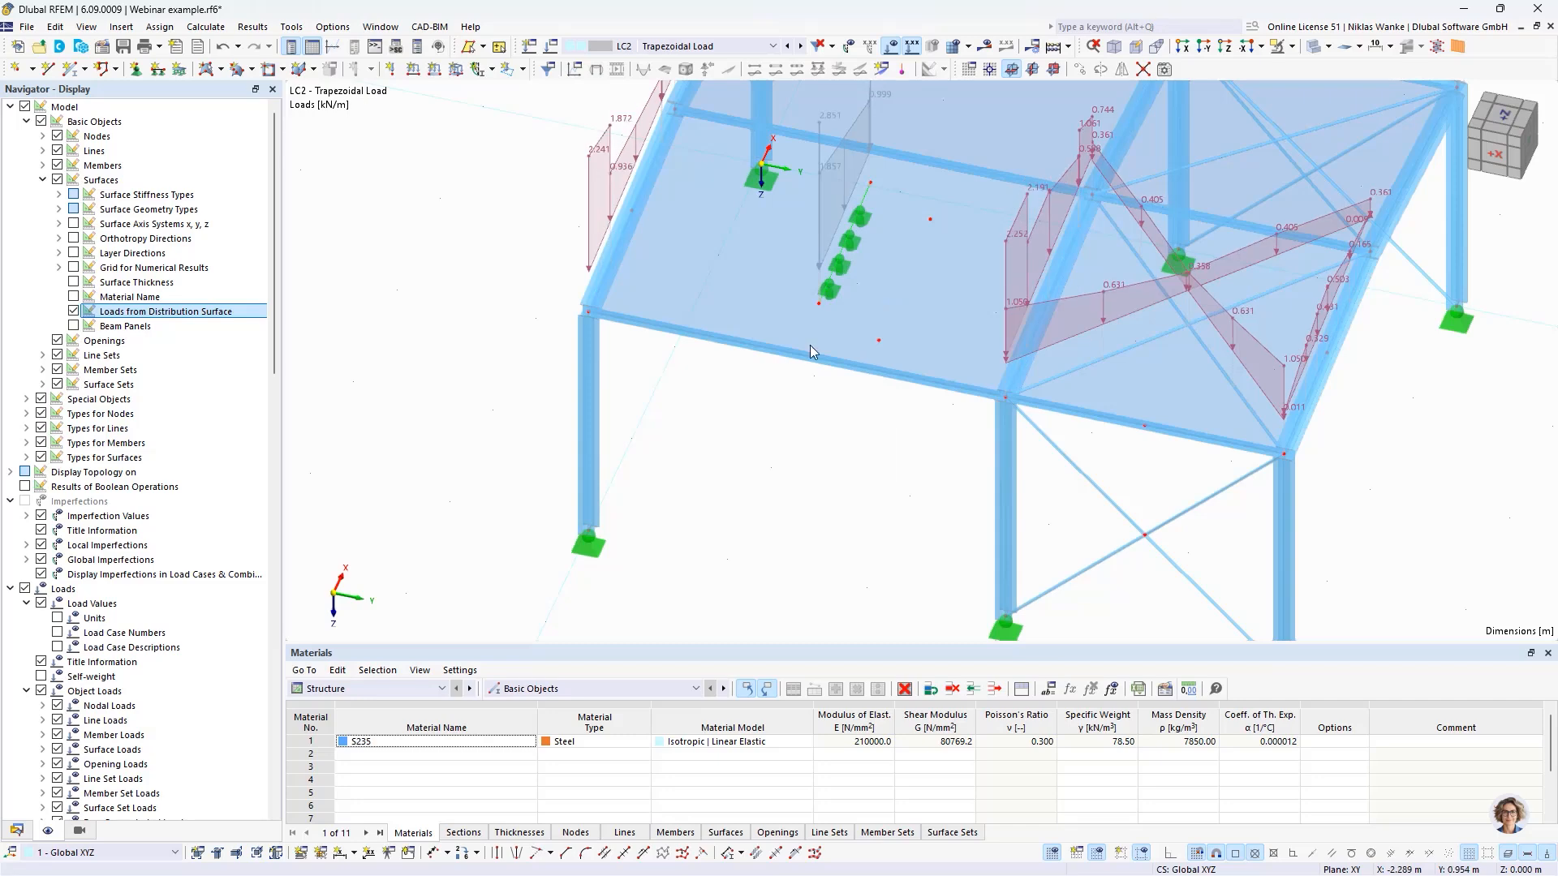
click(841, 260)
key(Delete)
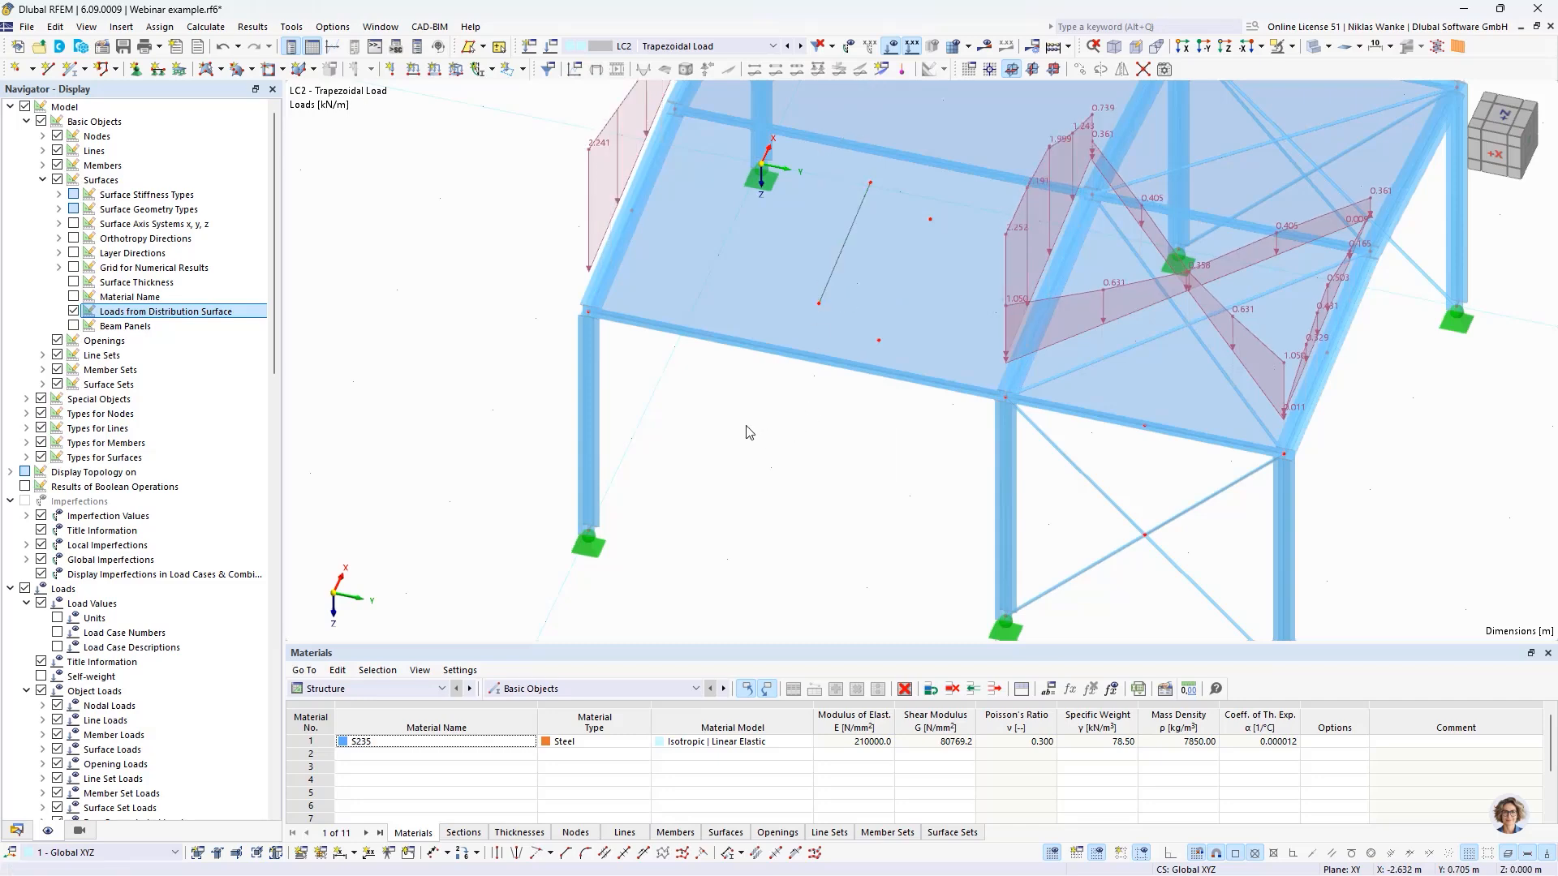
scroll(782, 446, down, 3)
mouse_move(787, 443)
ctrl+middle_down()
mouse_move(793, 425)
mouse_move(887, 438)
mouse_move(768, 414)
mouse_move(745, 333)
mouse_move(852, 406)
mouse_move(887, 572)
mouse_move(796, 431)
mouse_move(803, 404)
mouse_move(815, 440)
mouse_move(796, 499)
mouse_move(798, 468)
ctrl+middle_up()
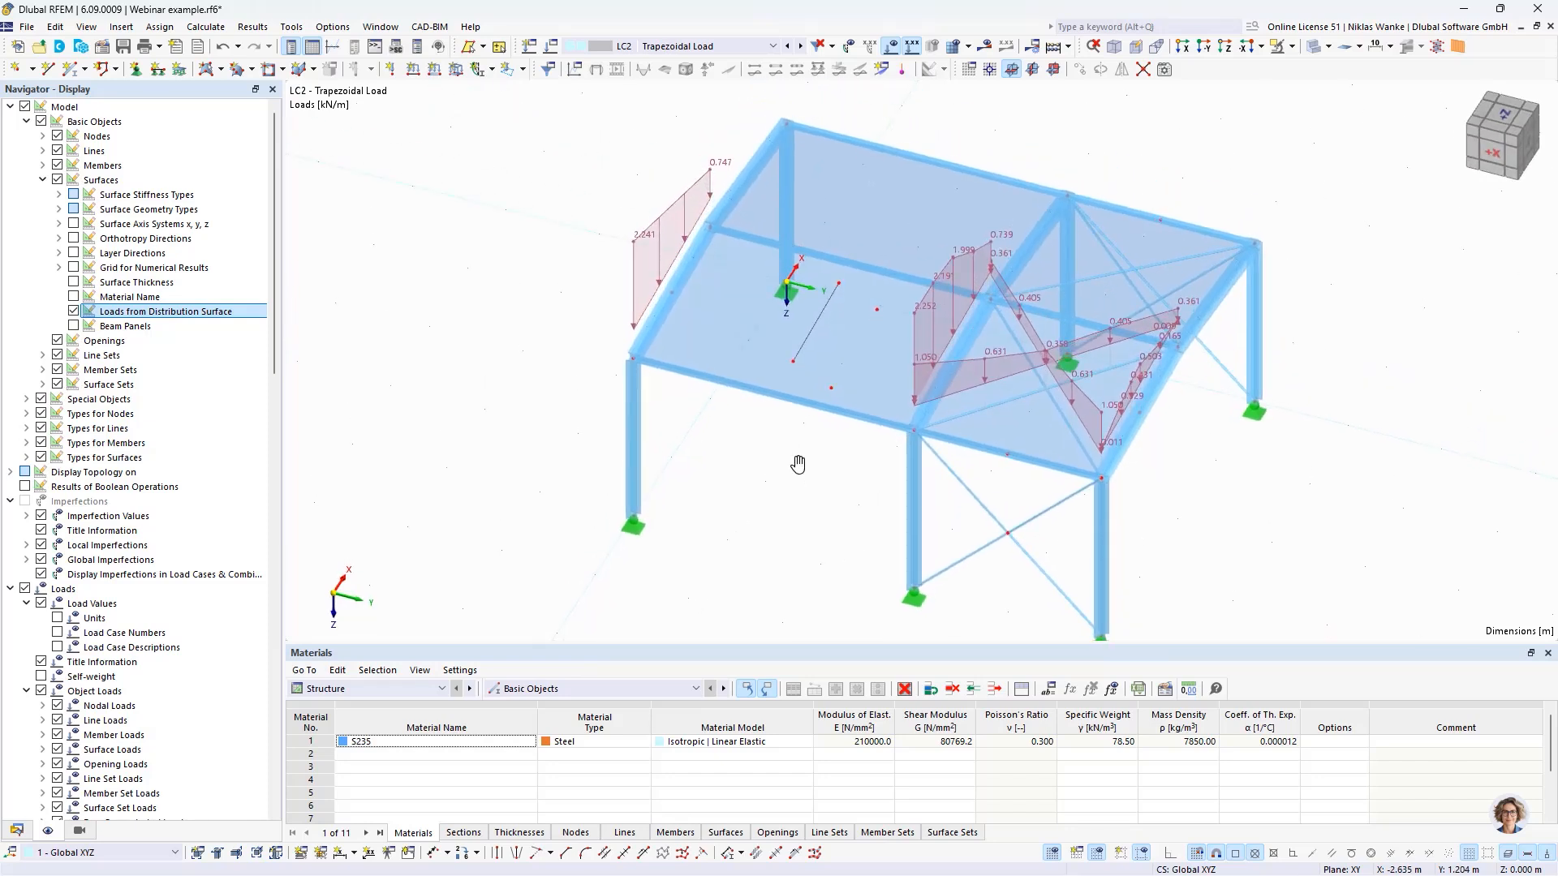
scroll(798, 464, down, 1)
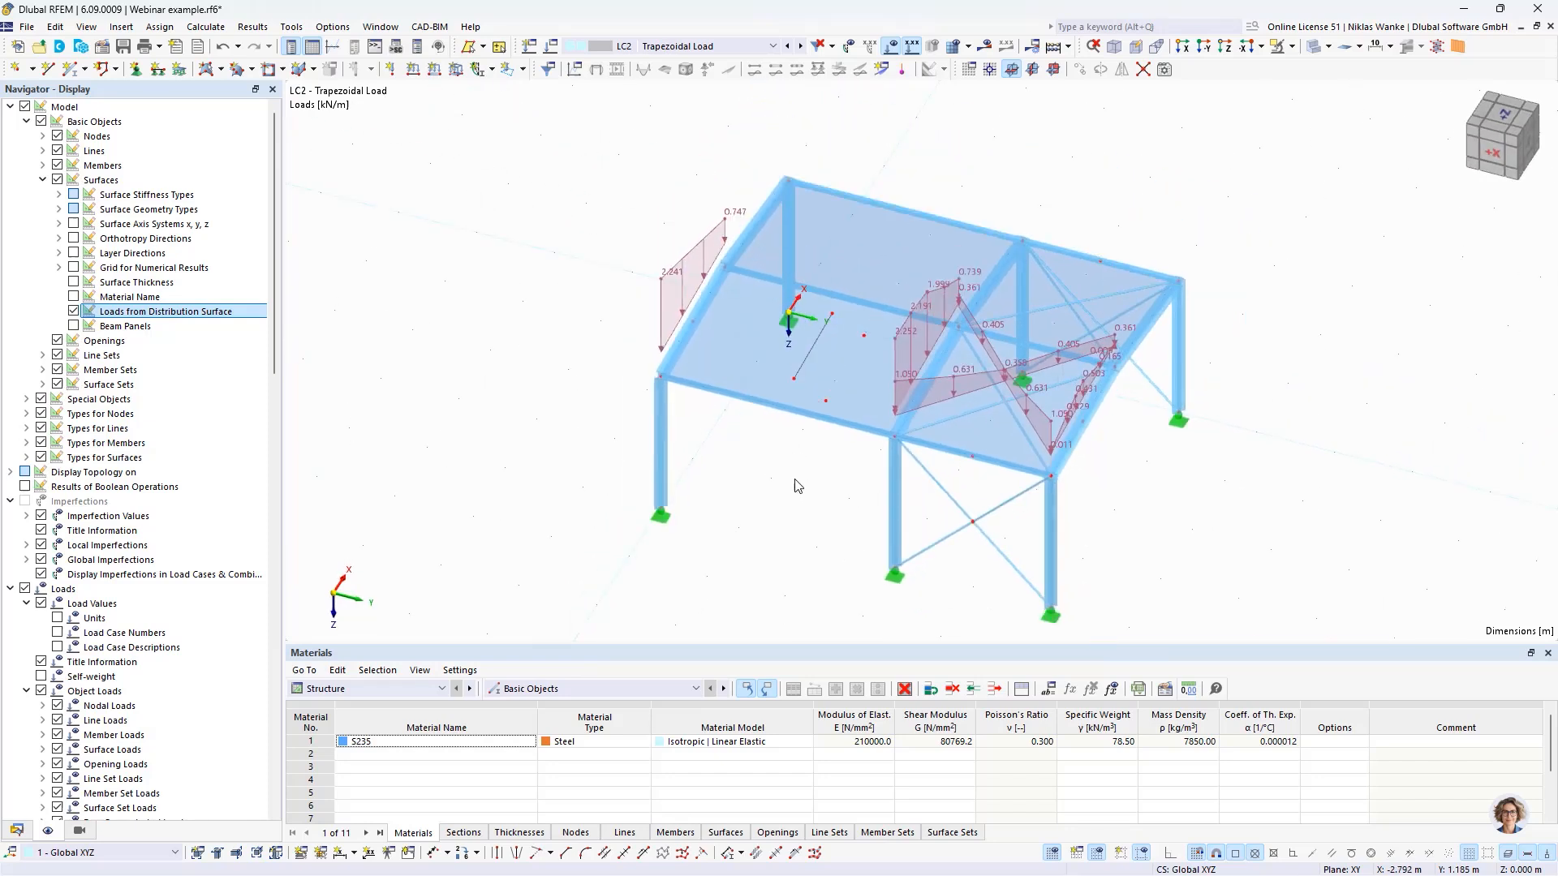
- Check the geometry types offered for surface No. 2, keep Plane, and enable load distribution factors for the surface
double_click(747, 363)
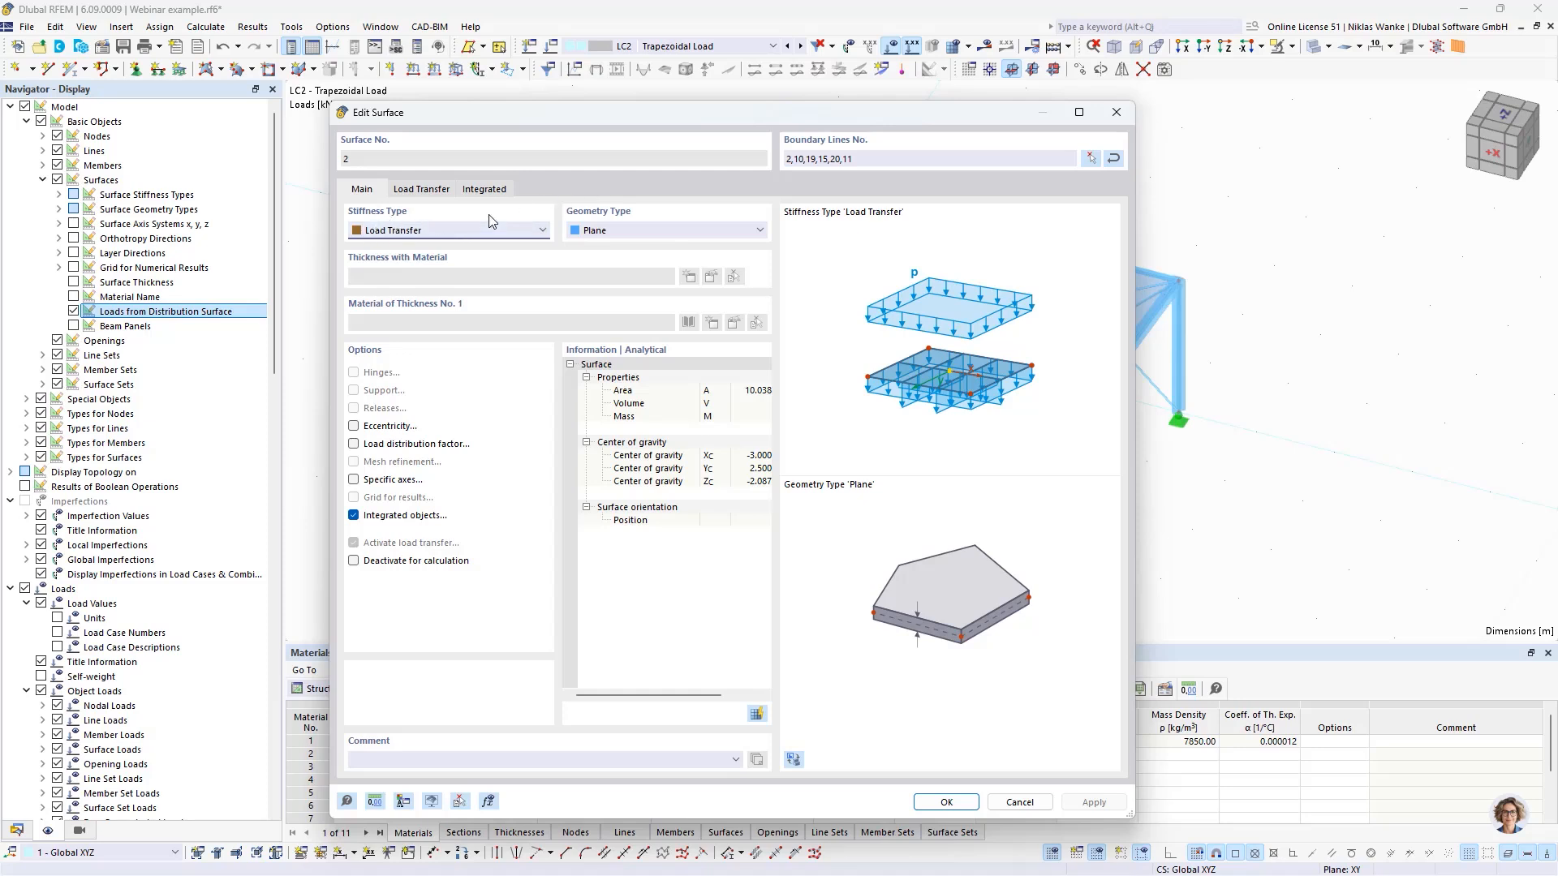
click(635, 234)
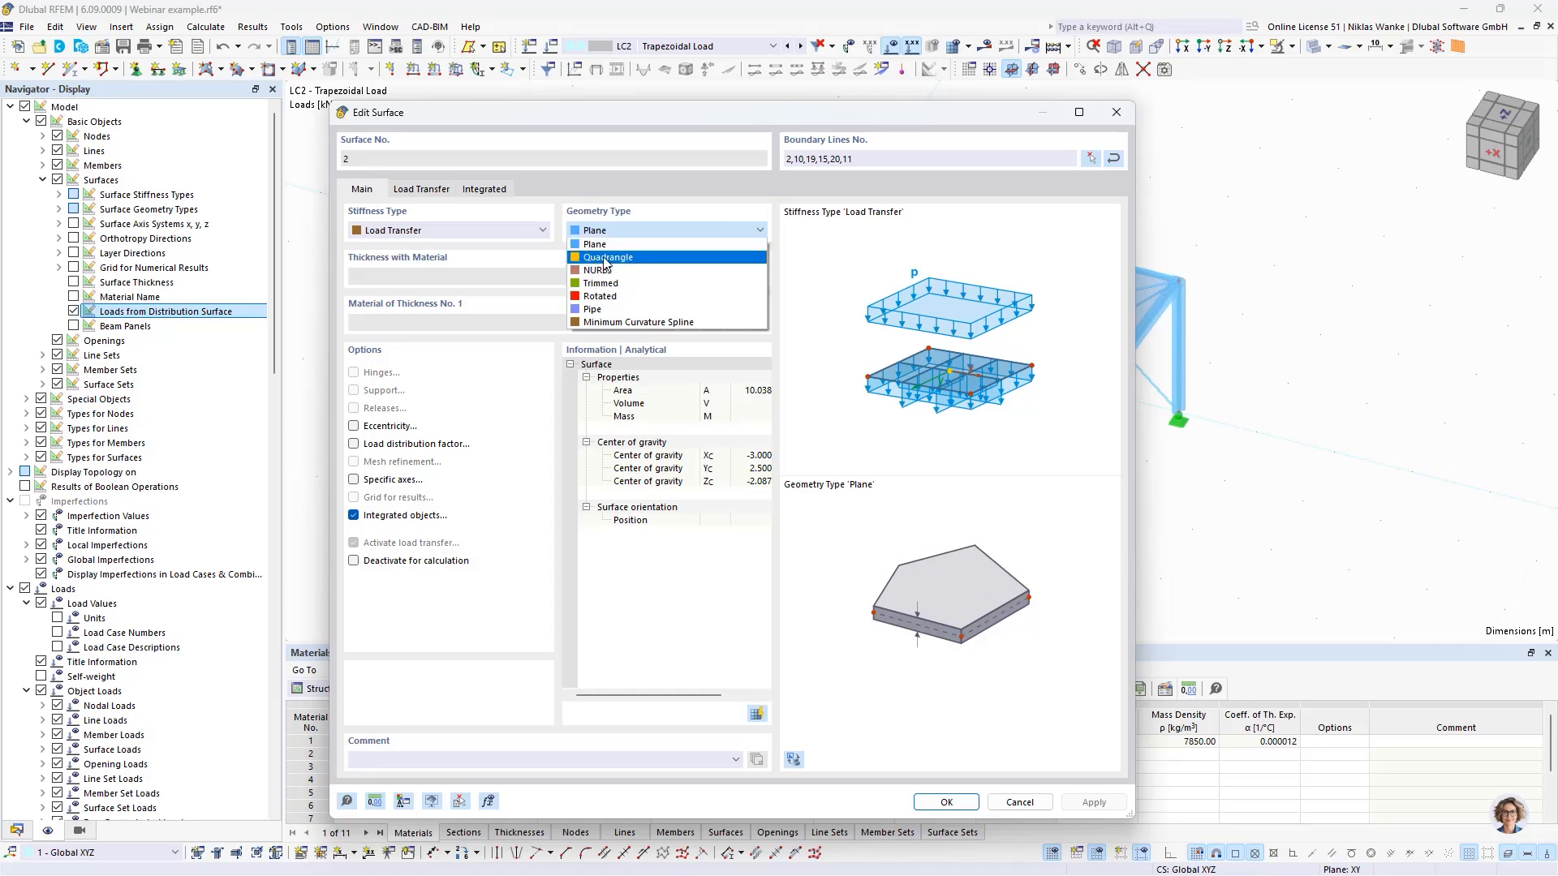
click(675, 124)
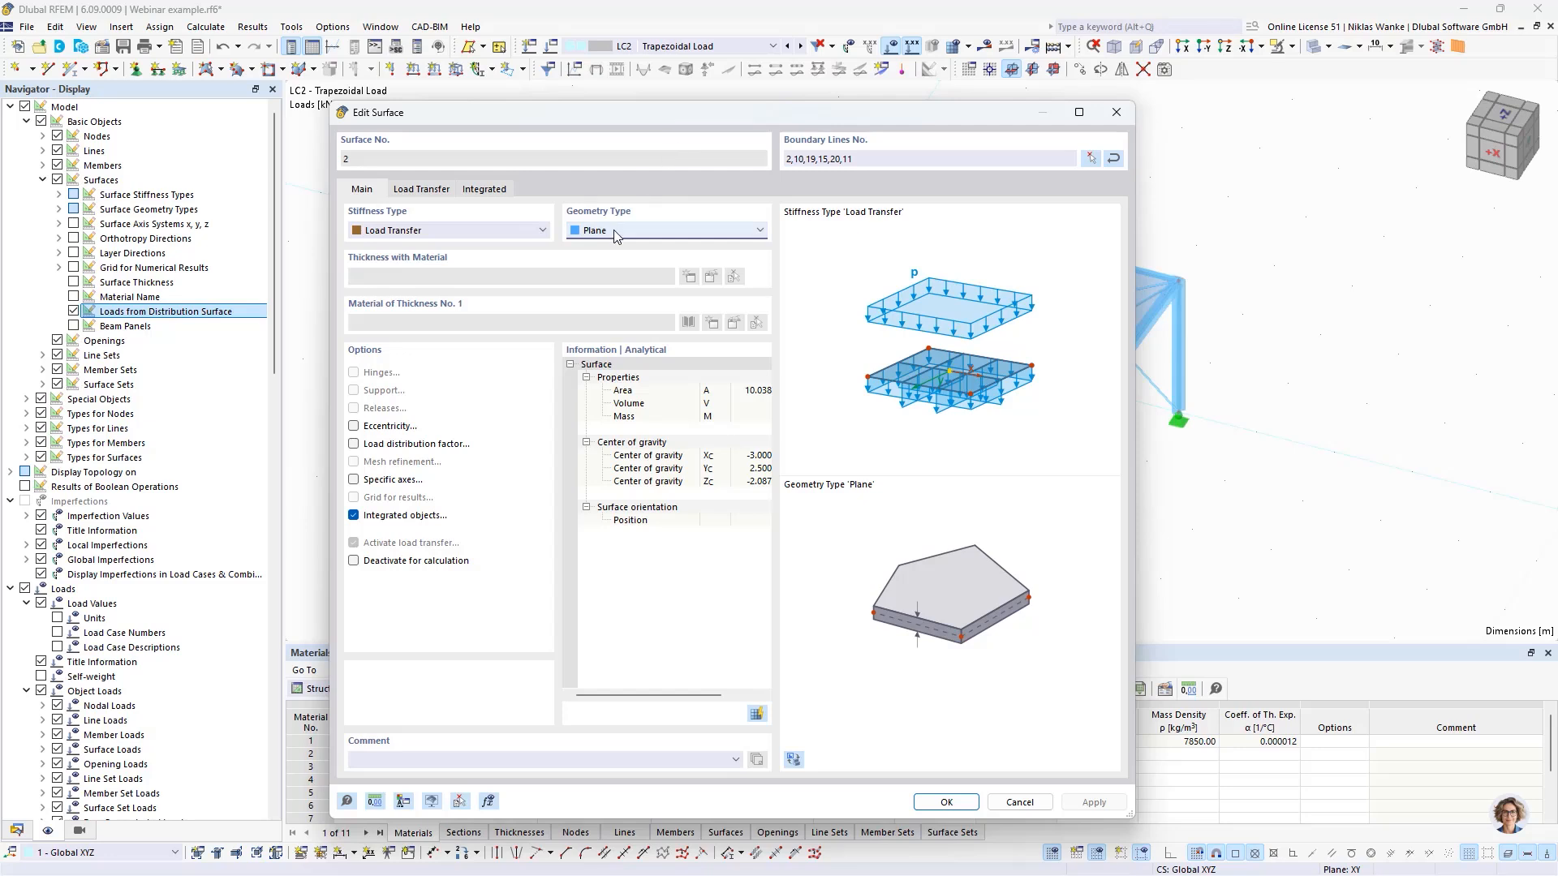
drag(728, 131, 757, 128)
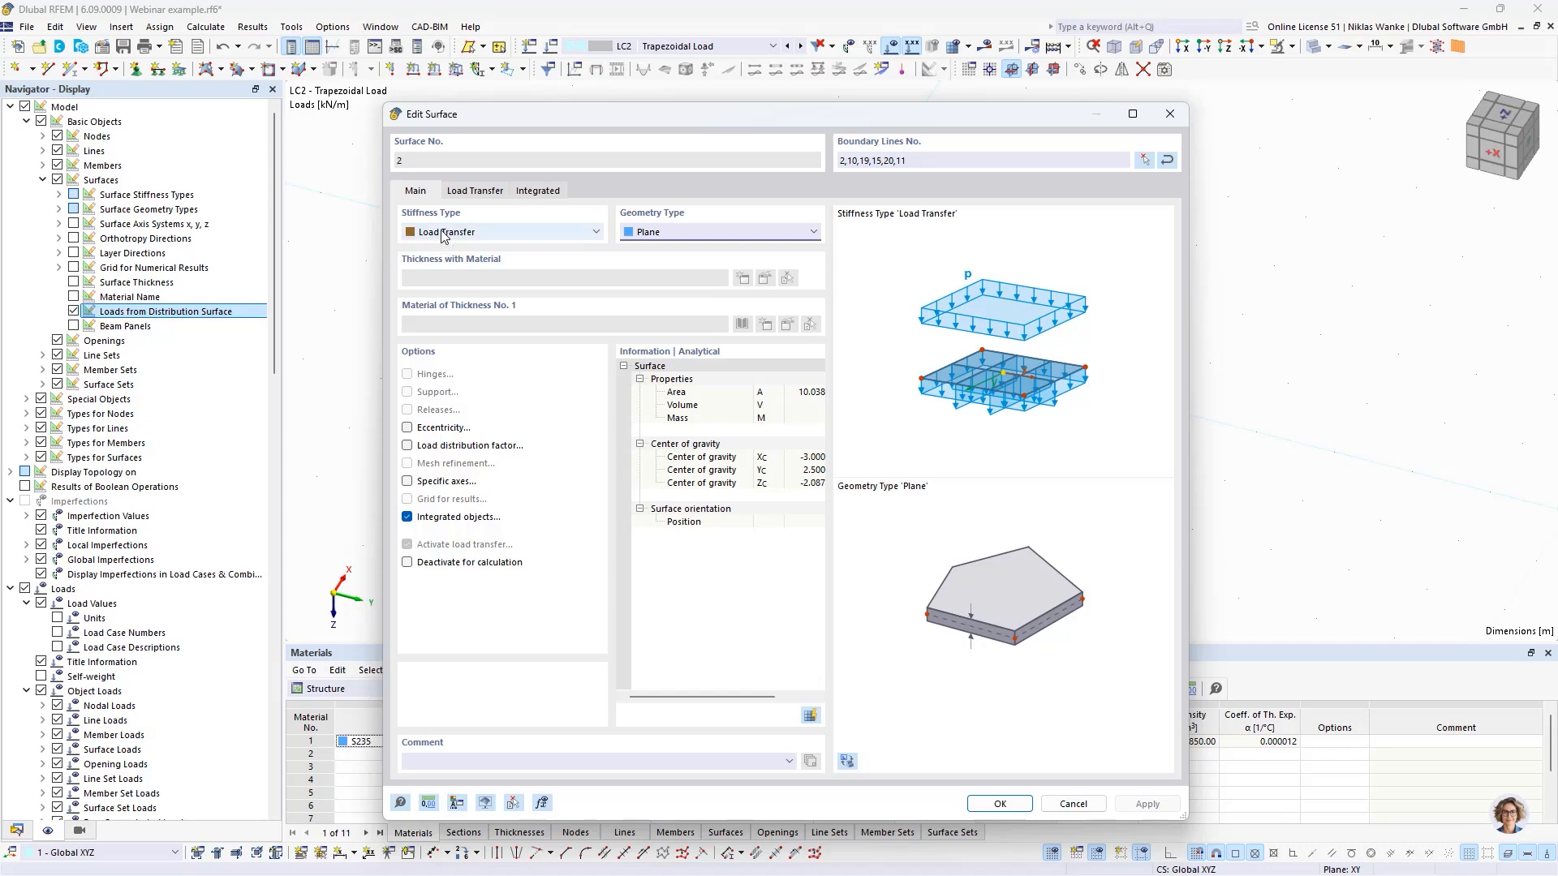
click(407, 446)
click(571, 192)
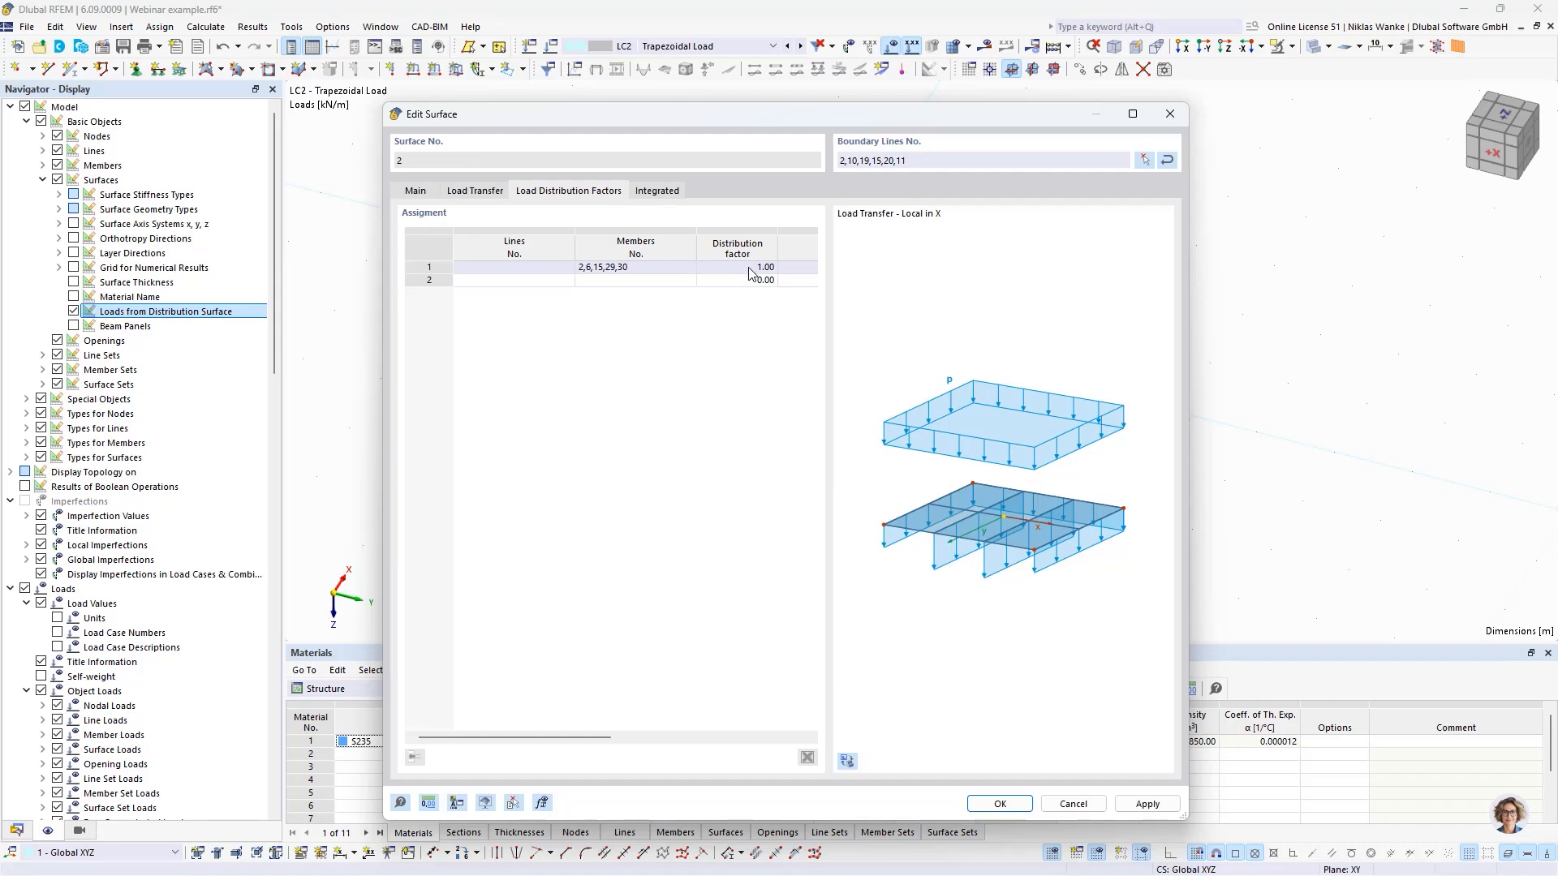
- Assign member No. 2 its own load distribution factor of 1.3 in surface No. 2 and apply the change
drag(794, 117, 972, 361)
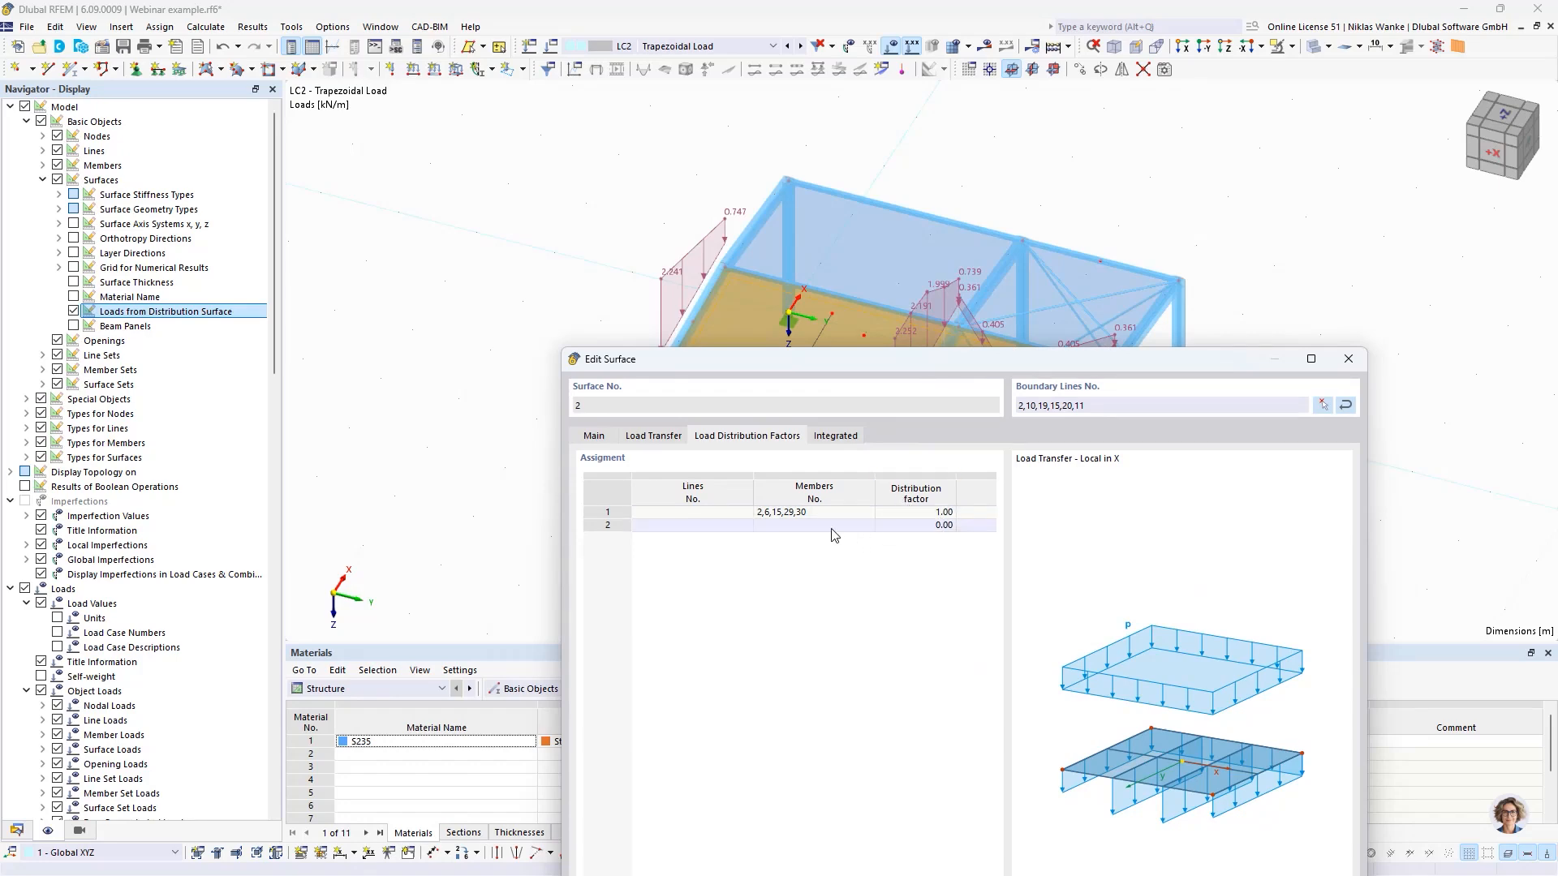
click(858, 527)
click(866, 527)
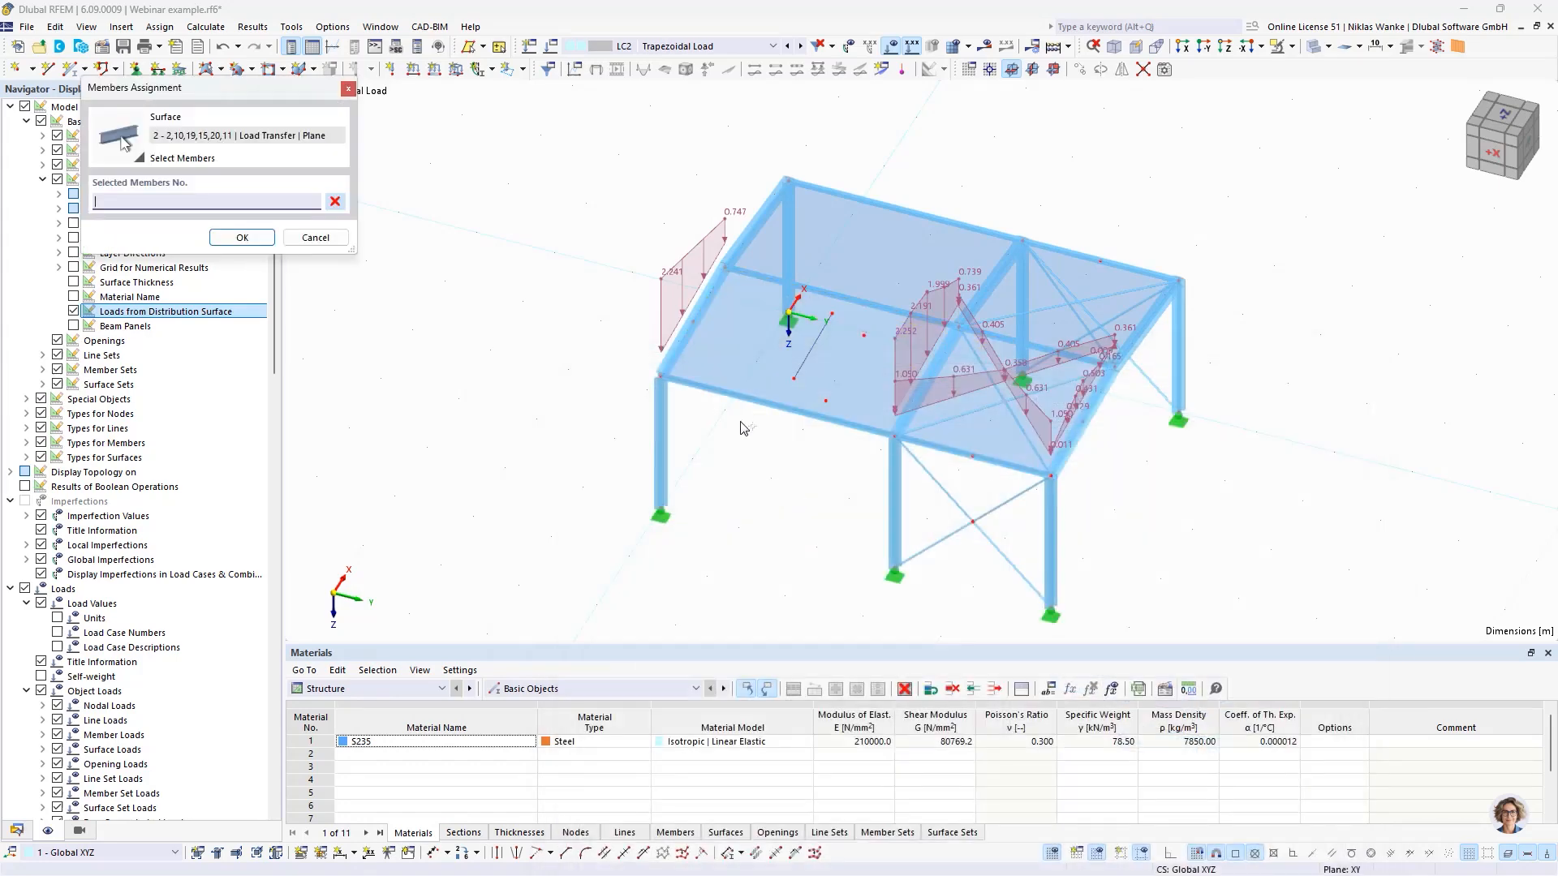
click(683, 336)
click(242, 237)
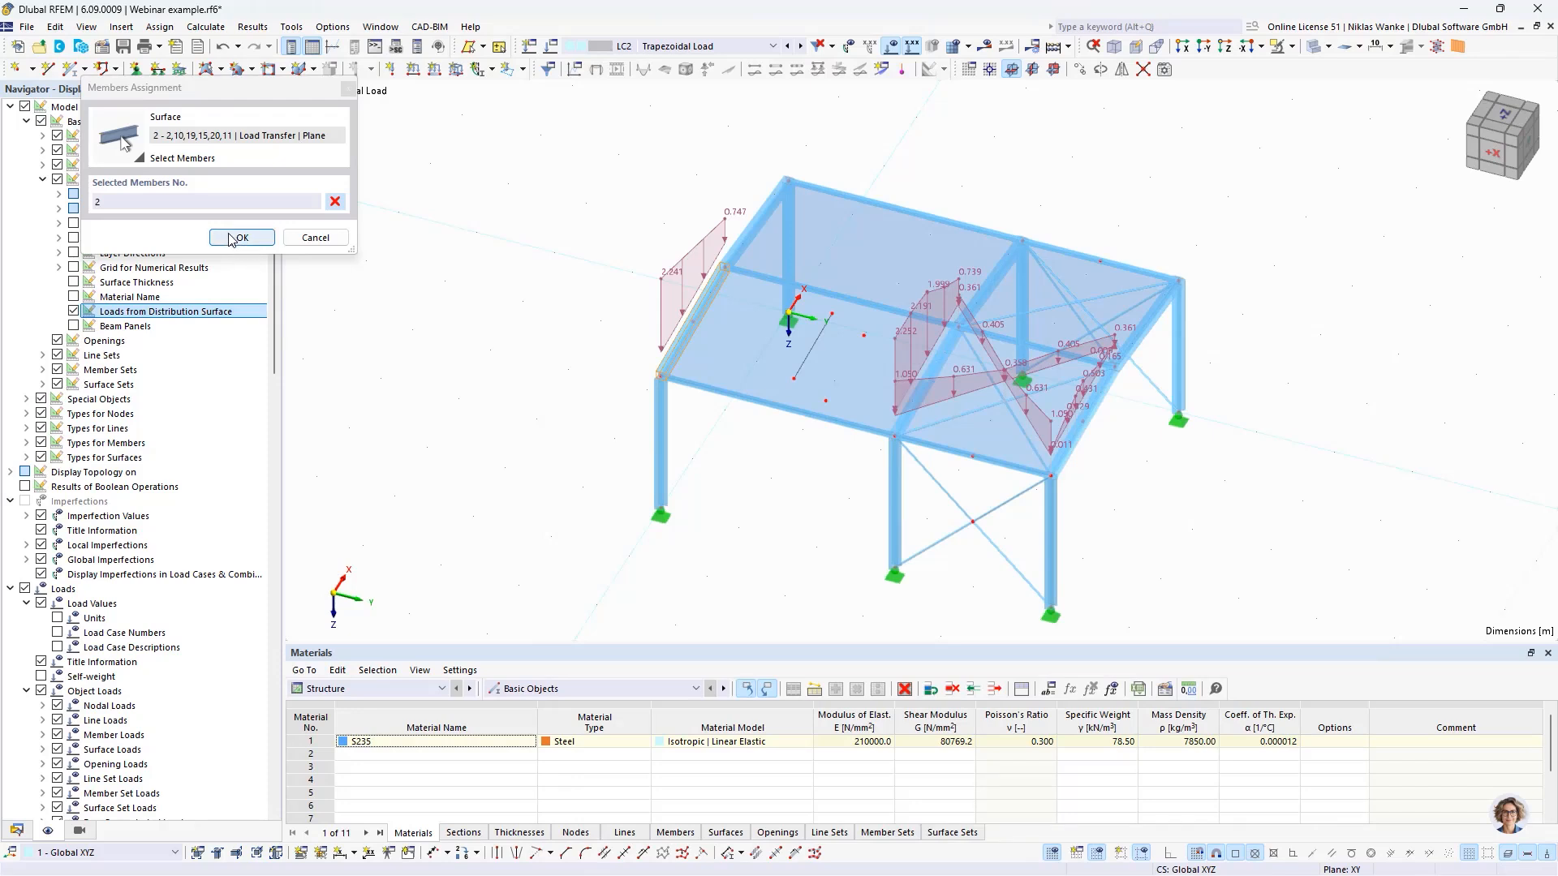
drag(886, 362, 964, 395)
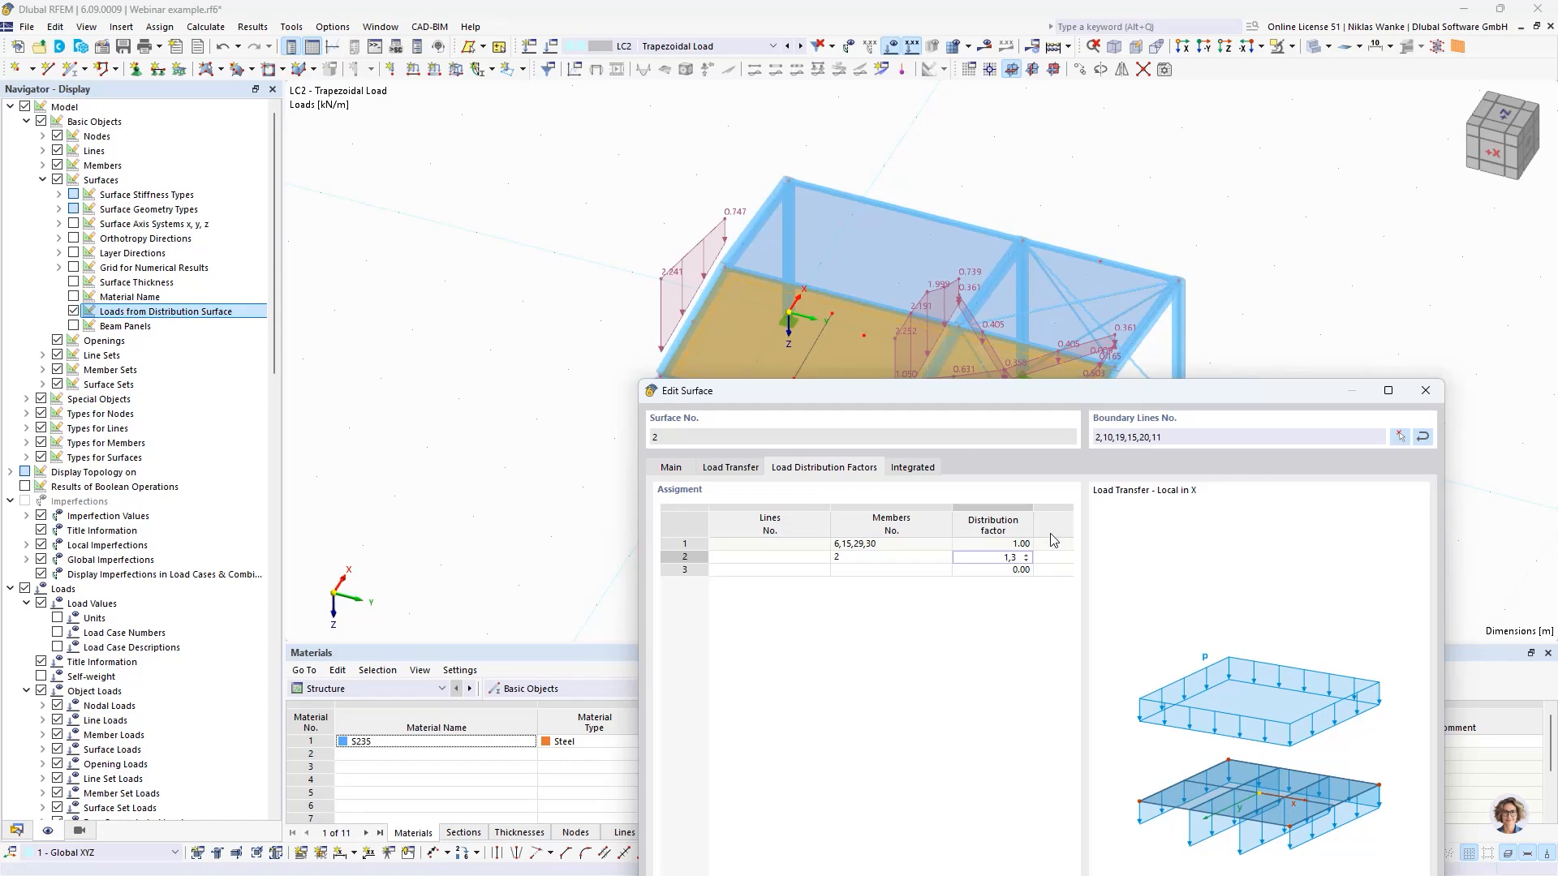
key(Return)
drag(1097, 381, 1166, 157)
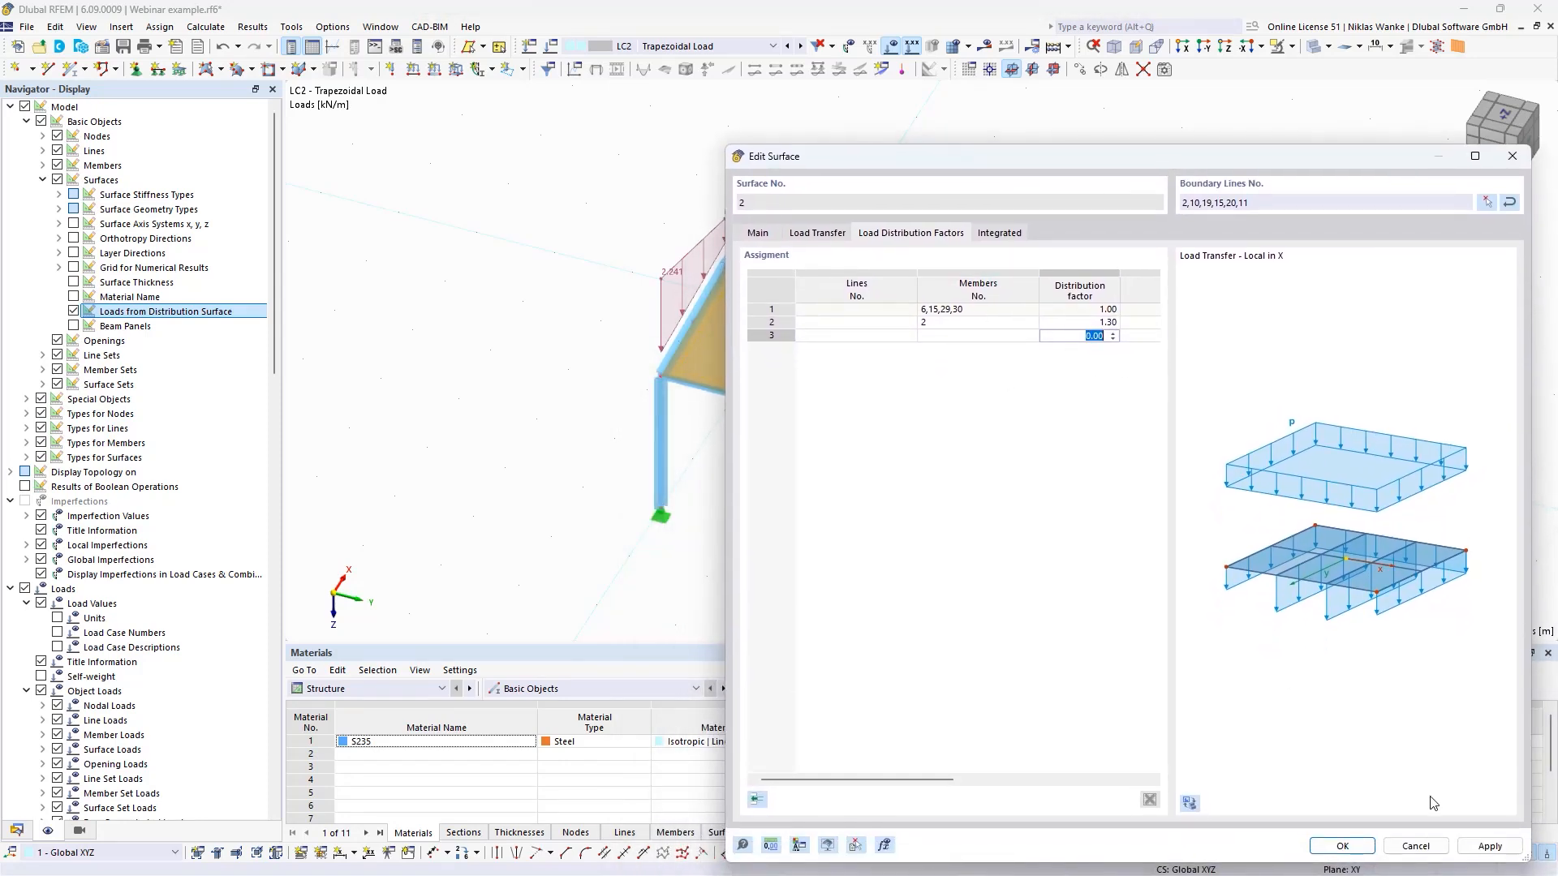
click(1490, 846)
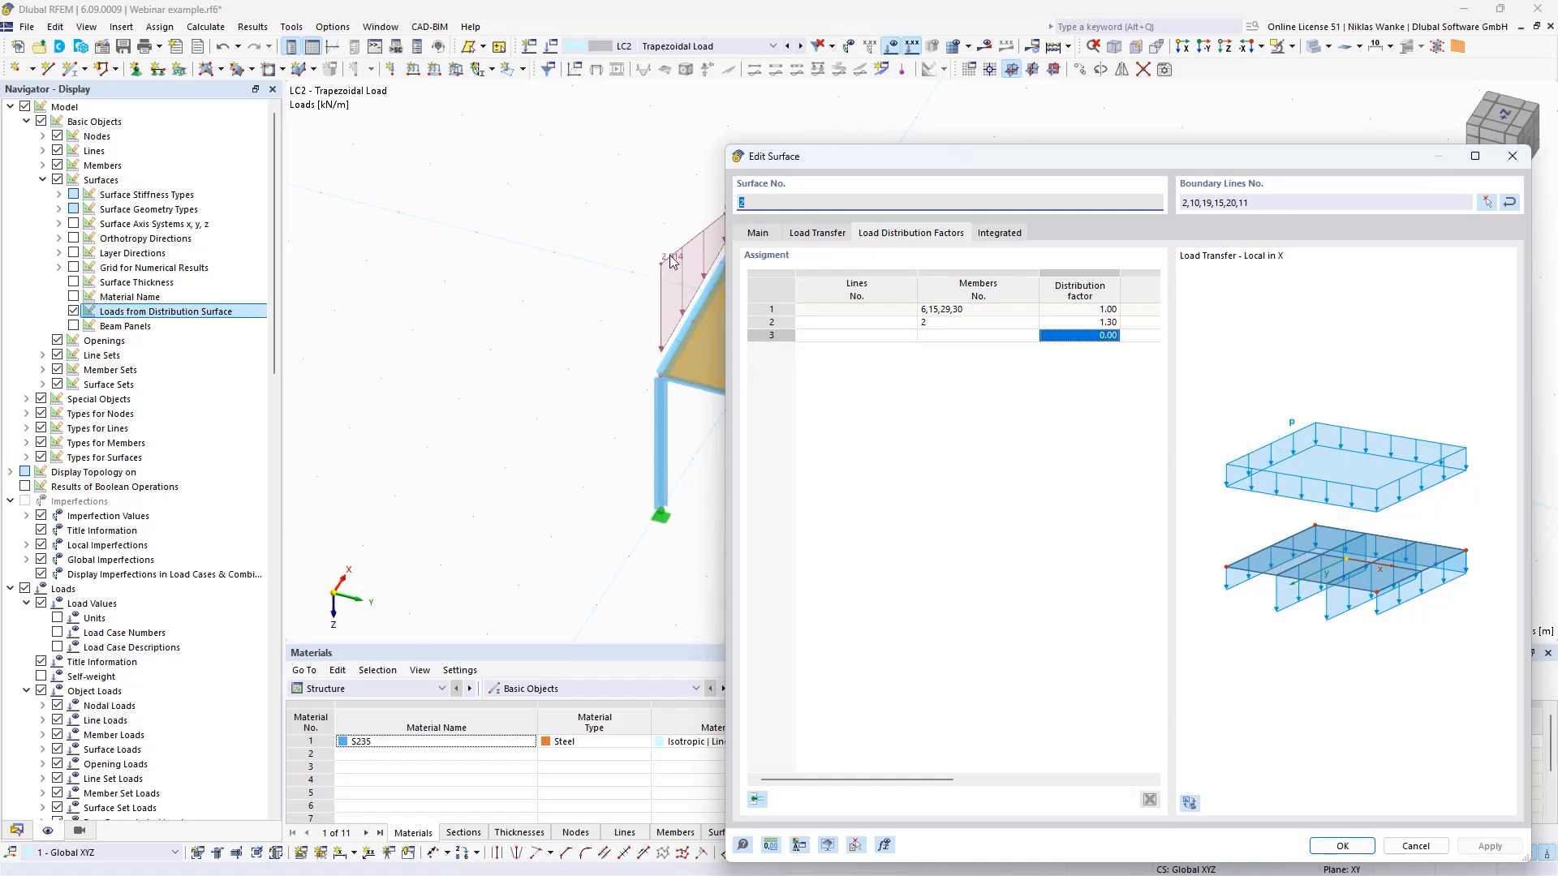
- Compare the load on member No. 2 and the other loaded members with their distribution factors in surface No. 2
drag(1170, 163, 850, 276)
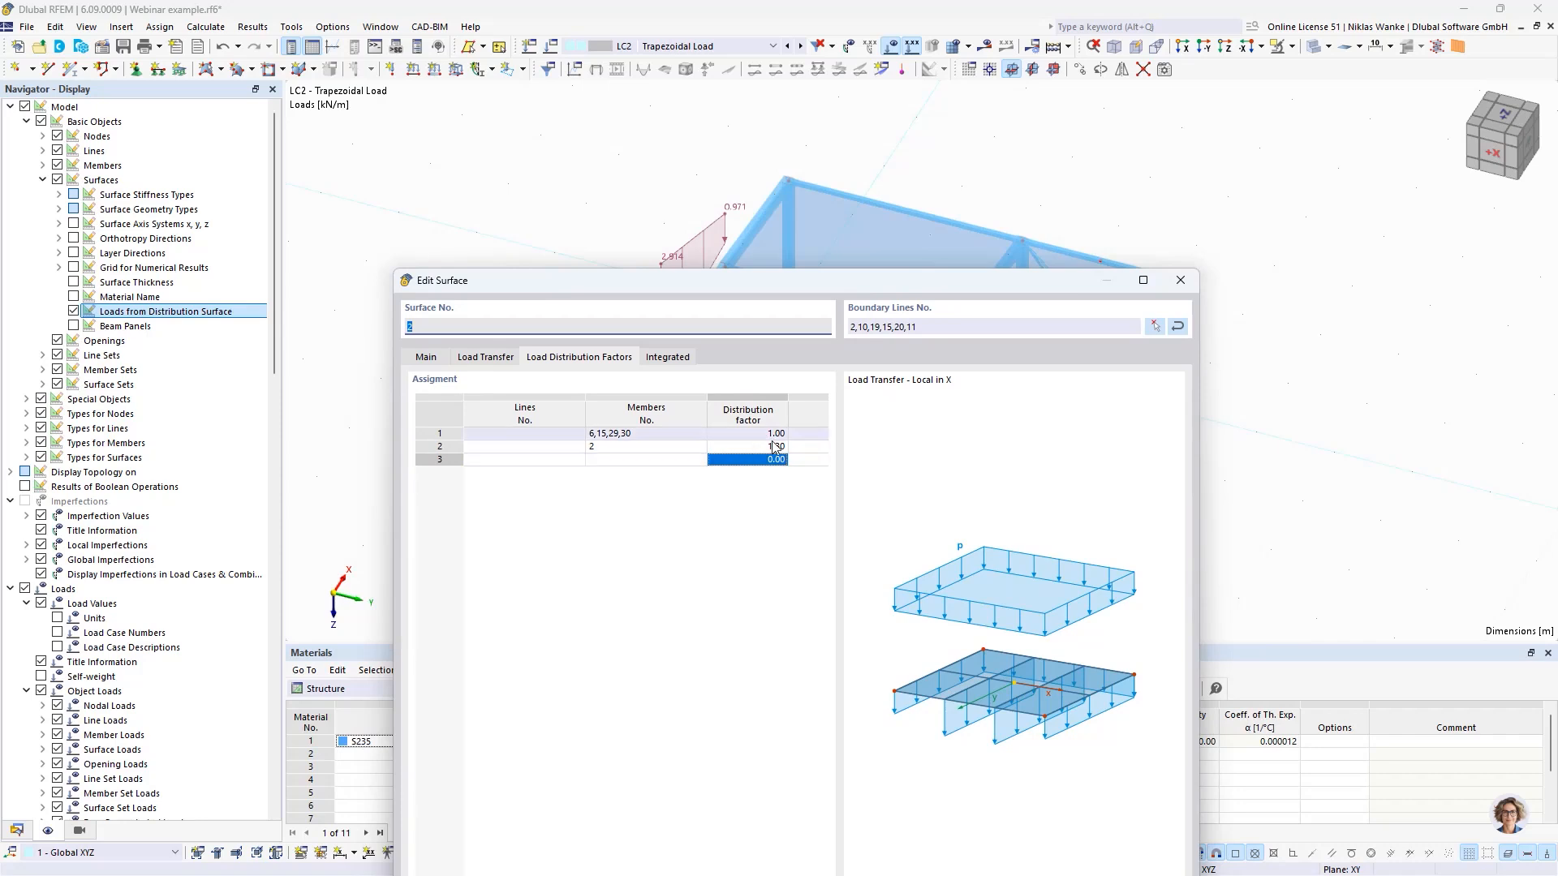
double_click(750, 448)
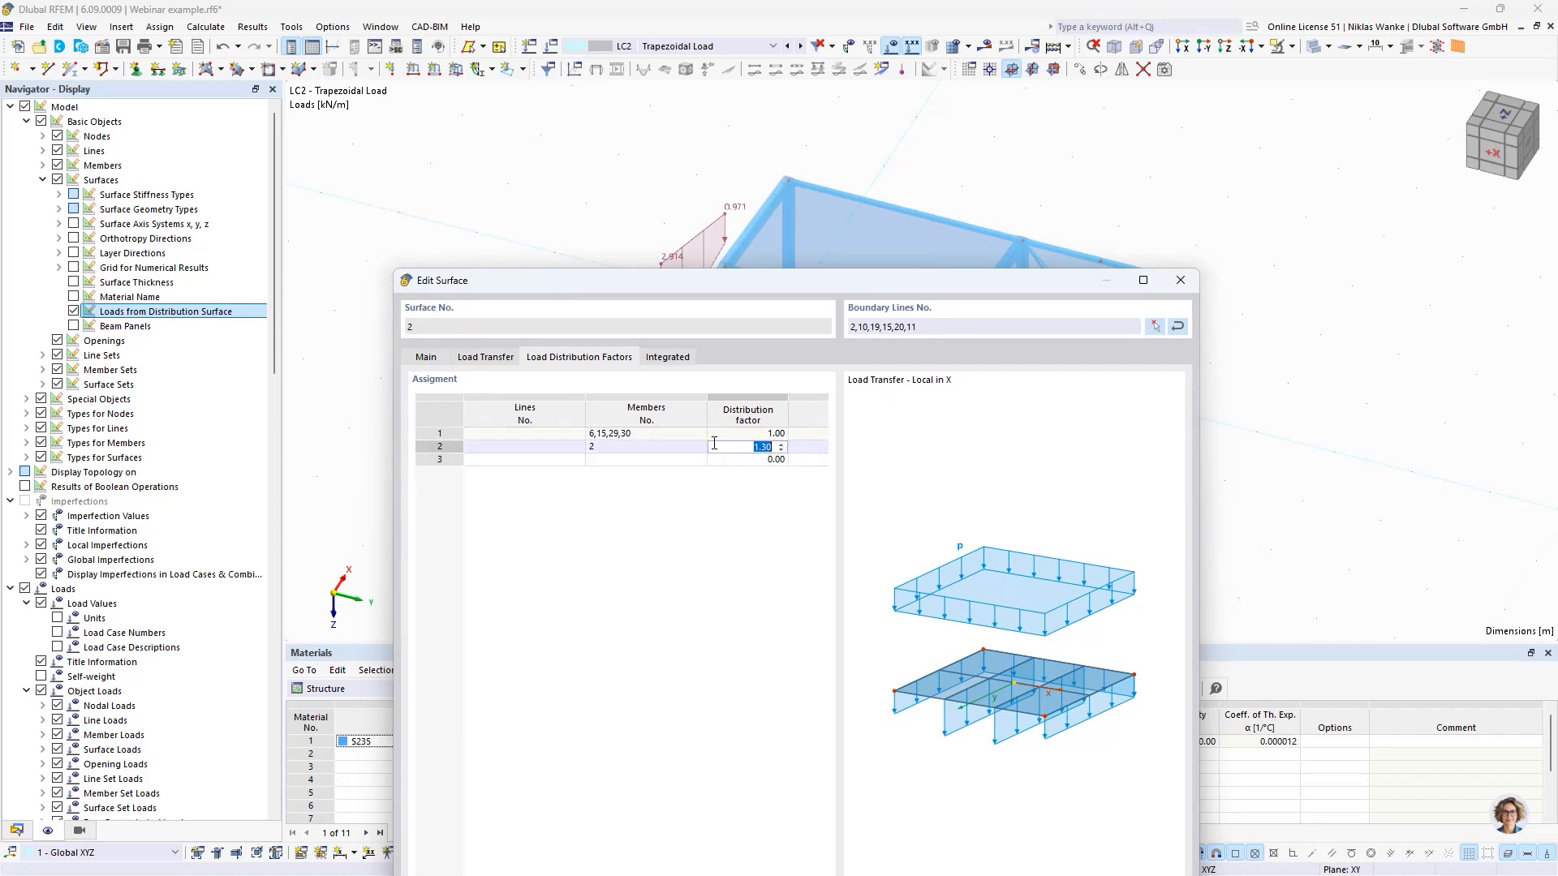
drag(1010, 280, 1073, 548)
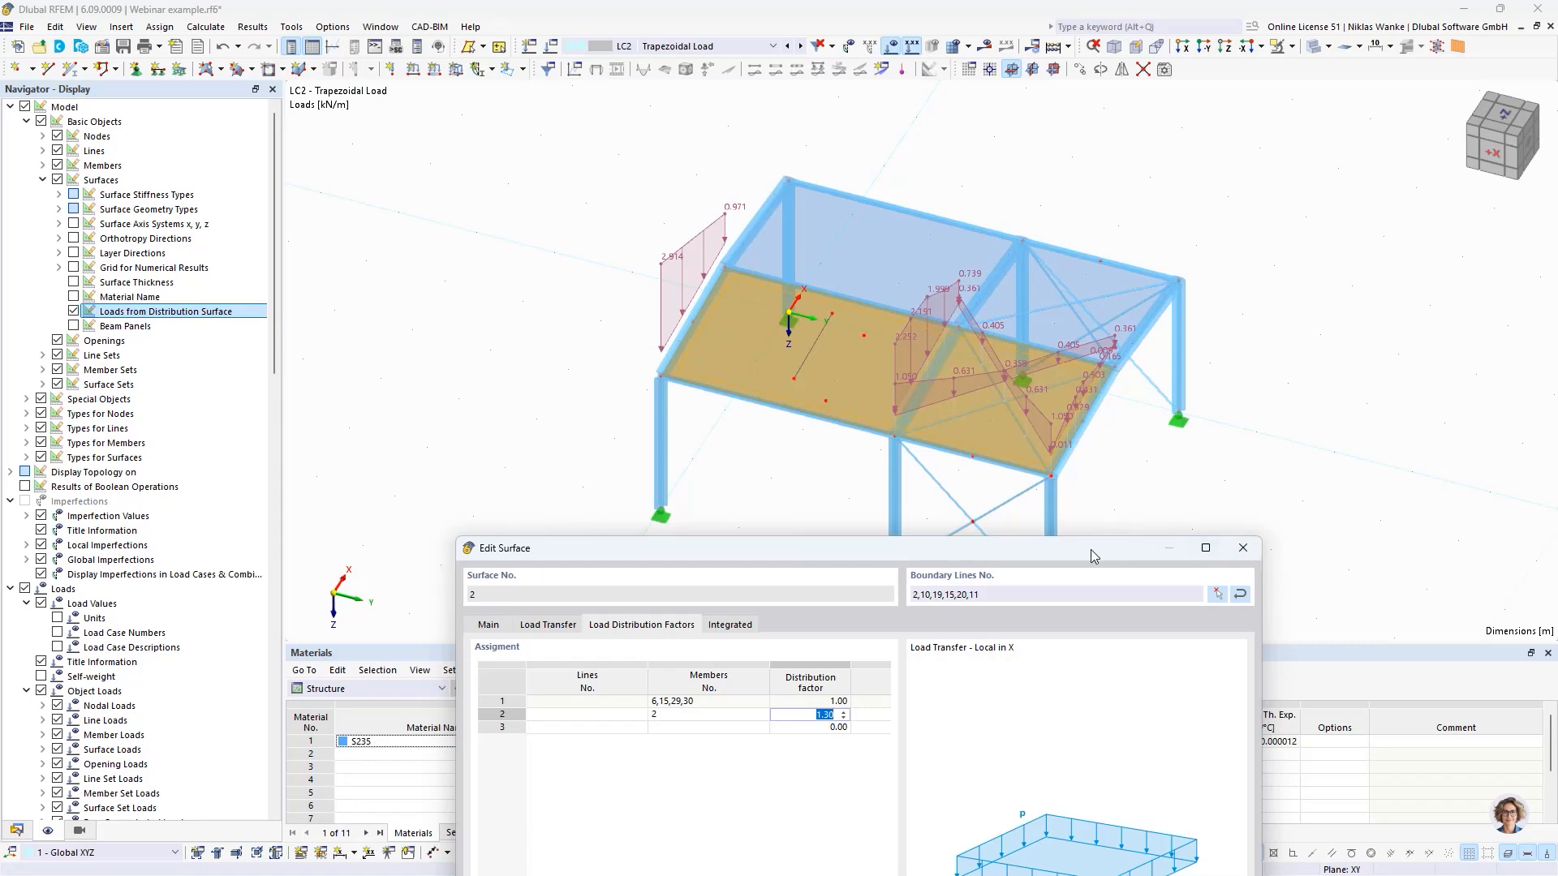
drag(1093, 557, 1052, 657)
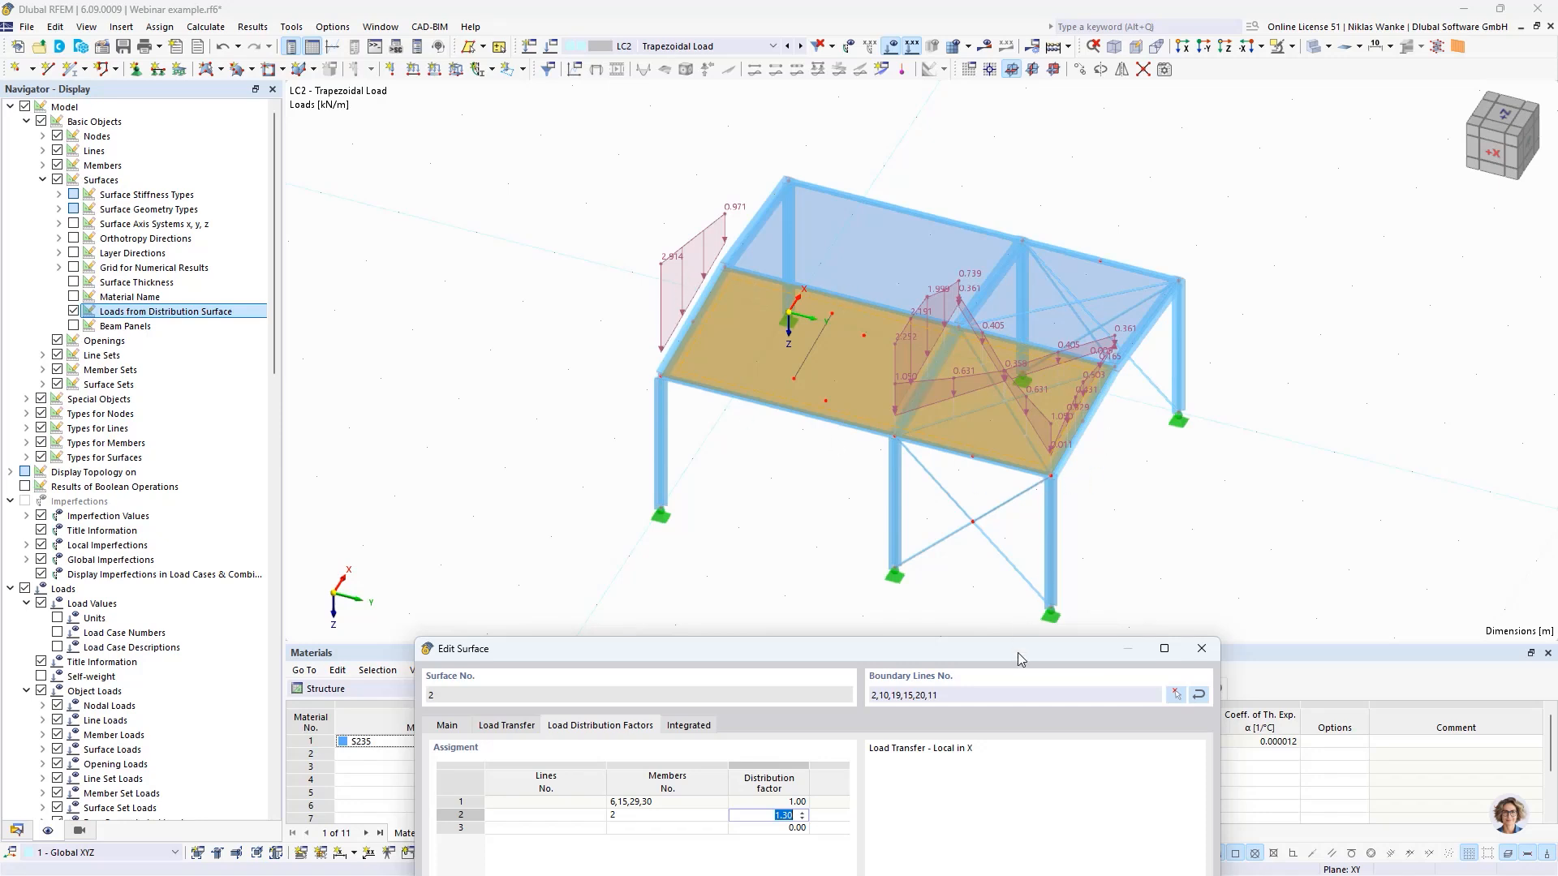
drag(1019, 649, 1014, 320)
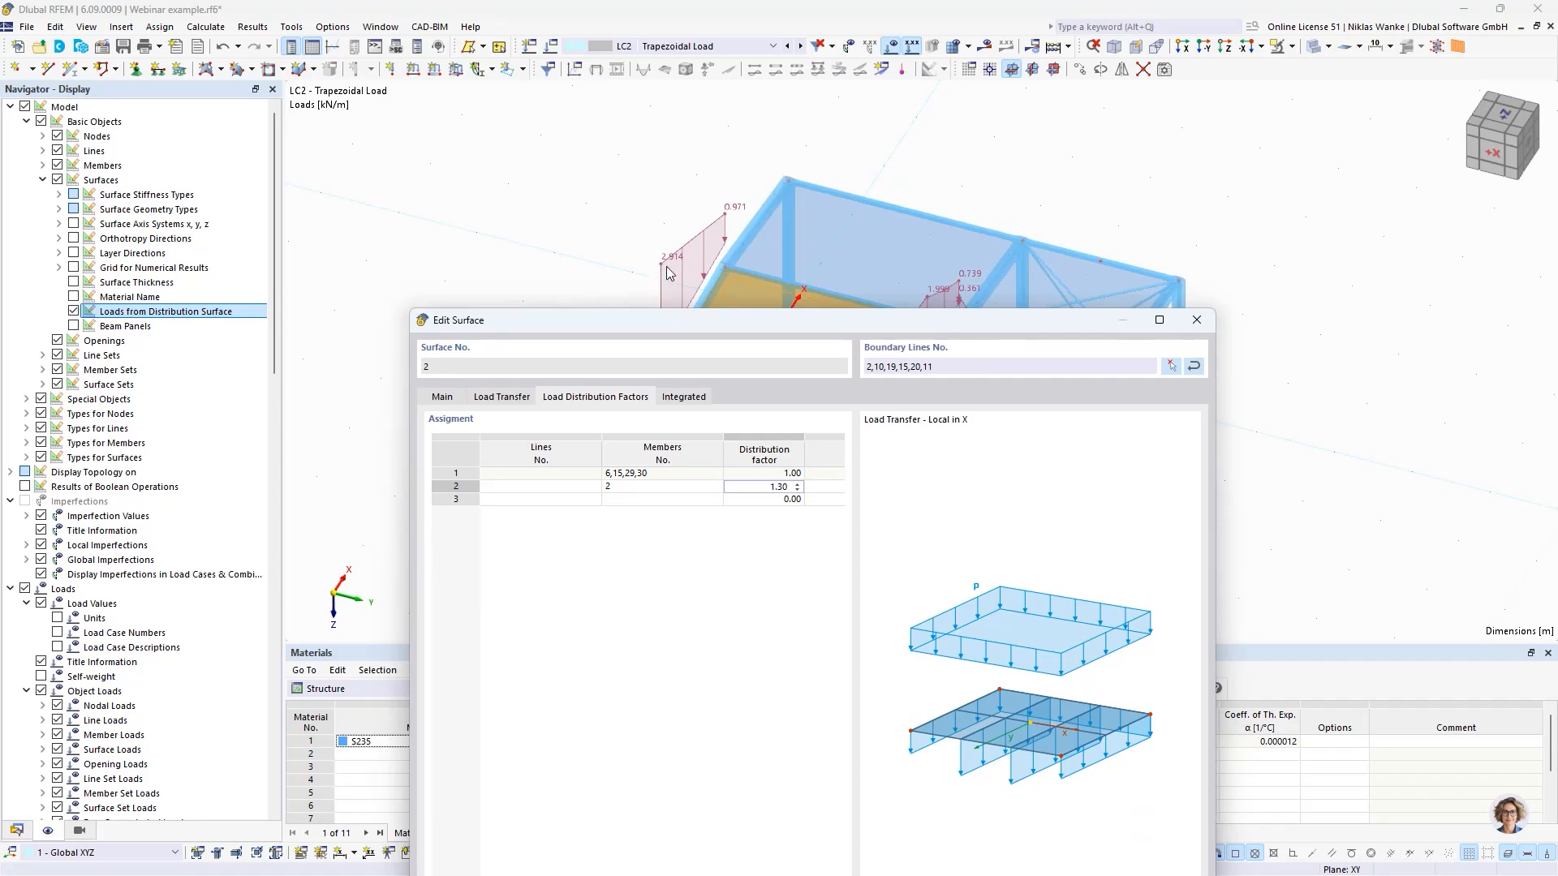
drag(831, 322, 865, 296)
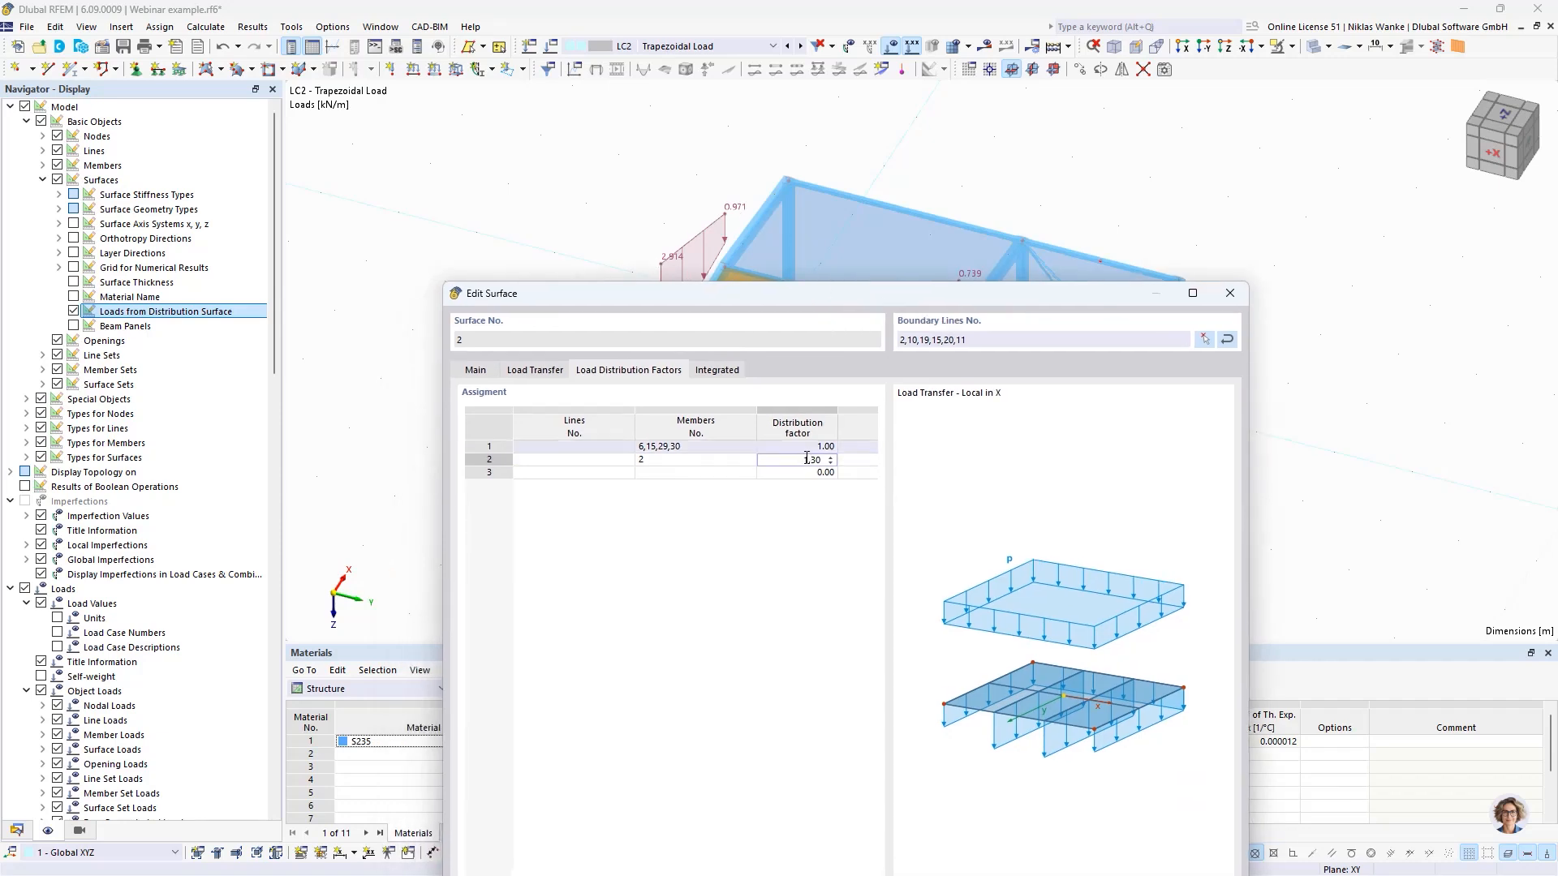
drag(1020, 304, 1062, 142)
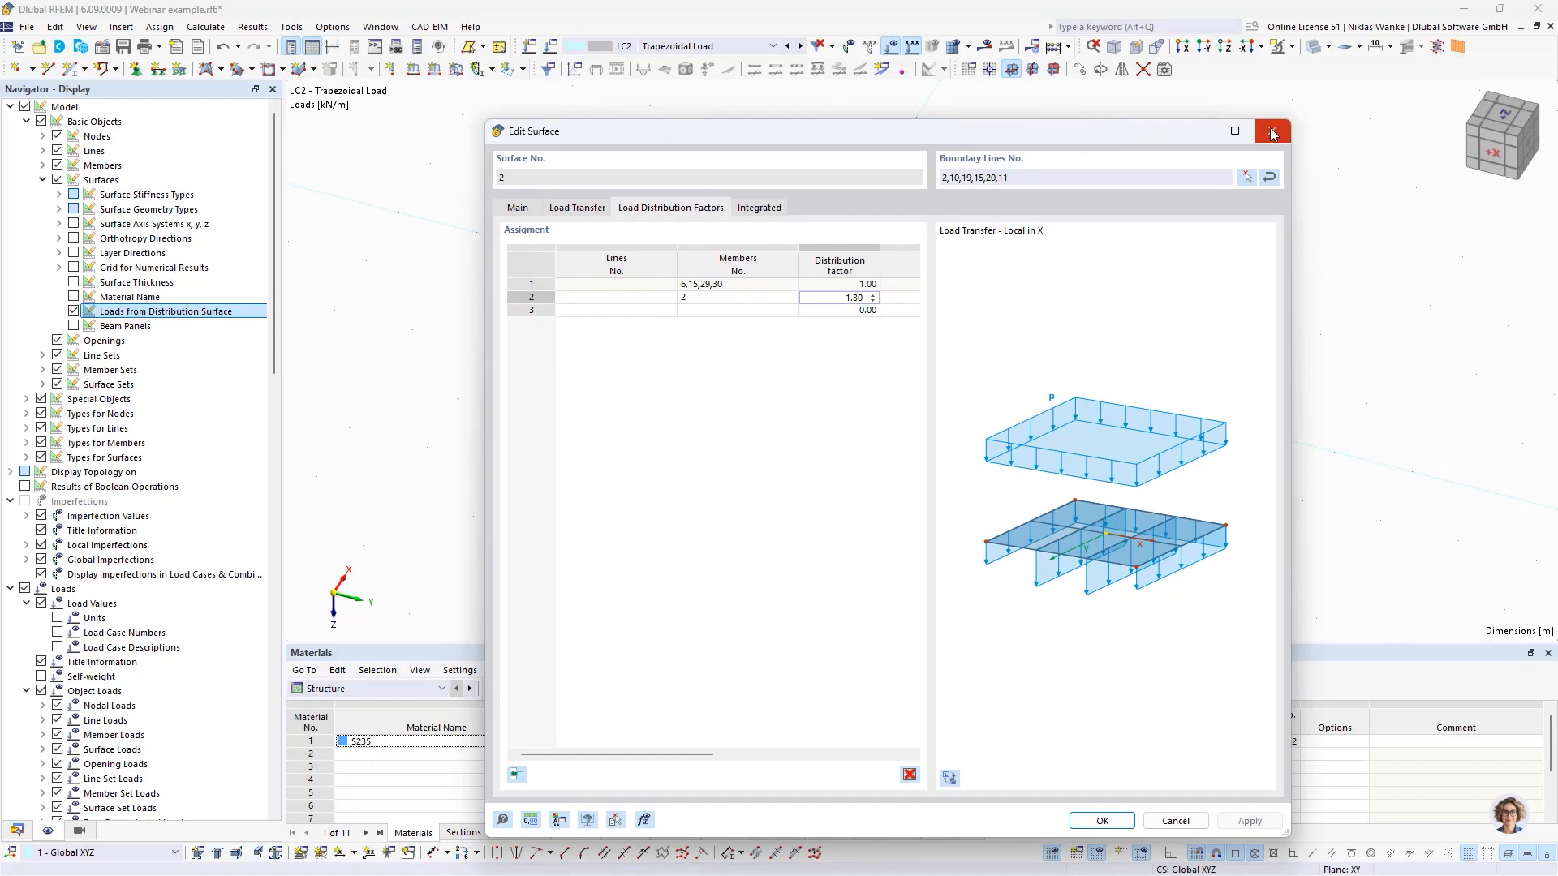
- Review the member distribution factors and load transfer parameters of surface No. 2, and close its settings without changes
click(823, 287)
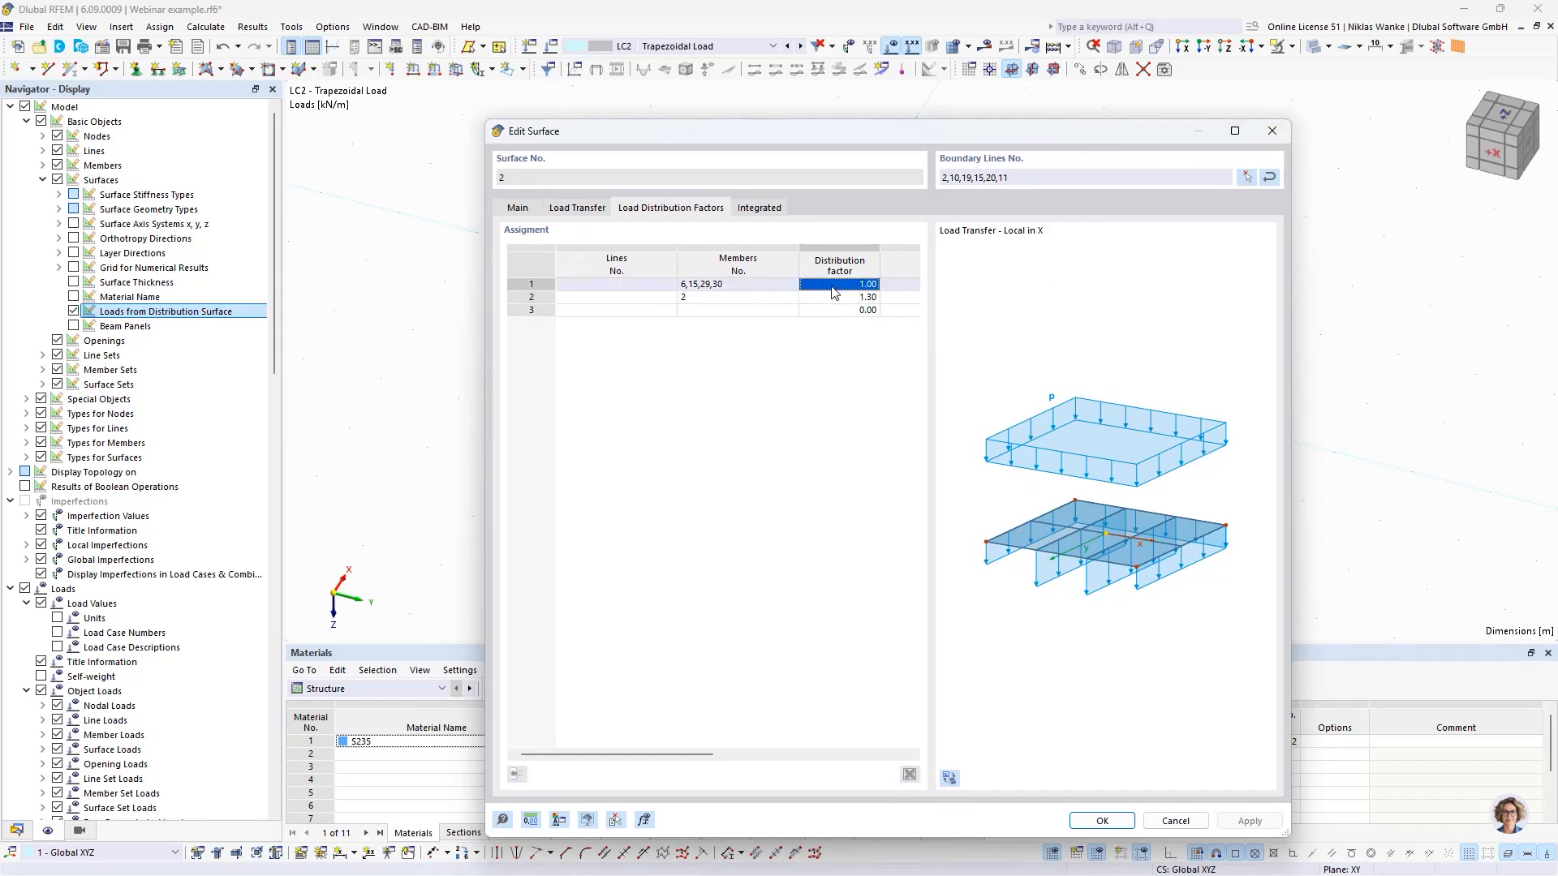
double_click(839, 297)
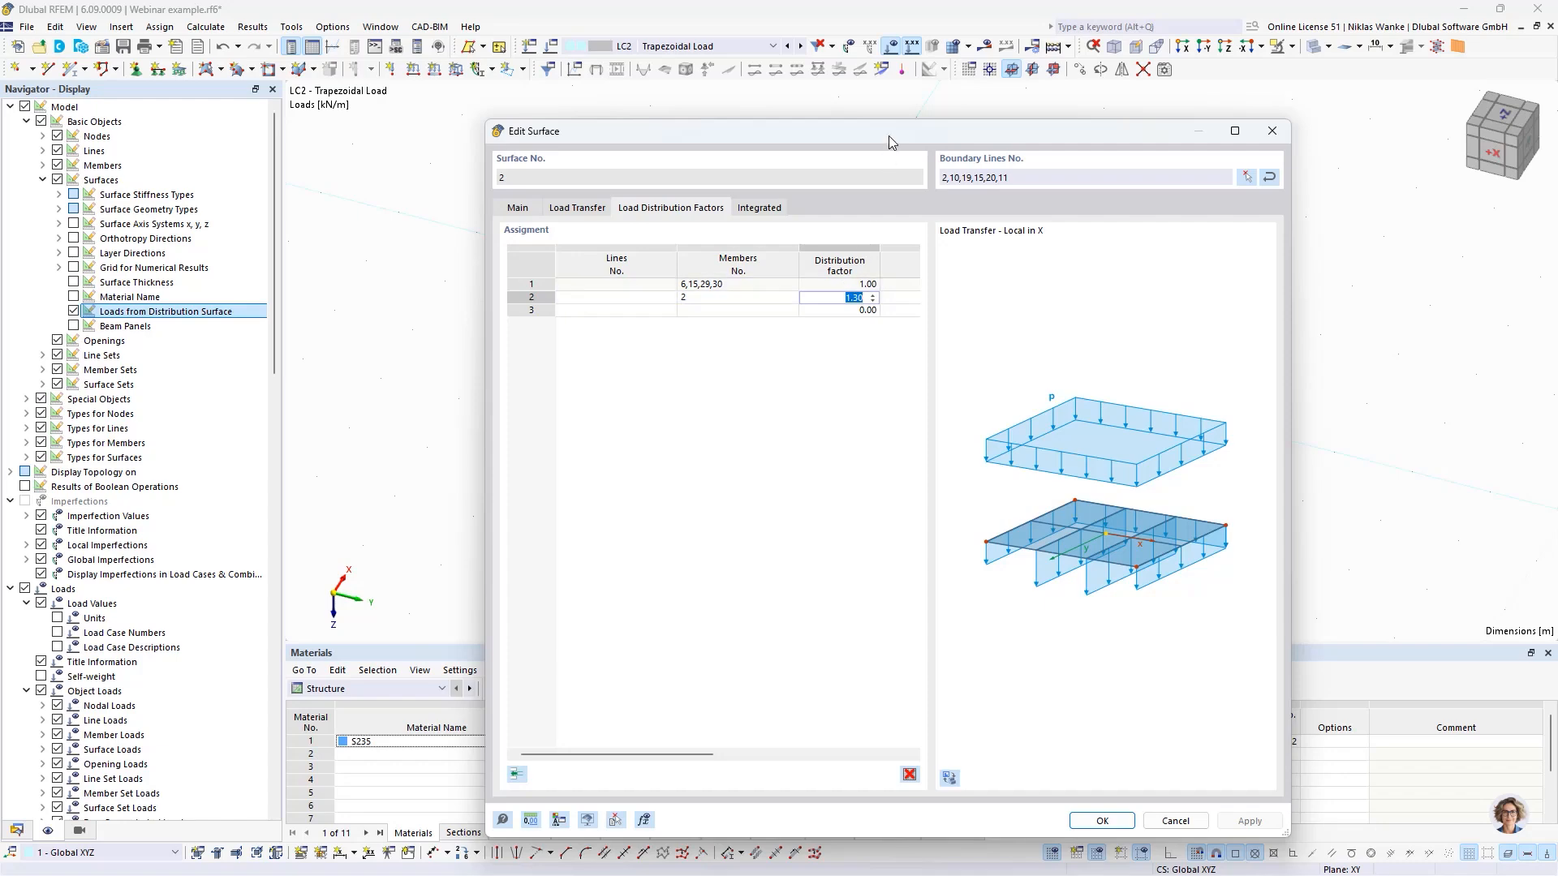
mouse_move(888, 135)
mouse_down()
mouse_move(898, 125)
mouse_move(874, 135)
mouse_up()
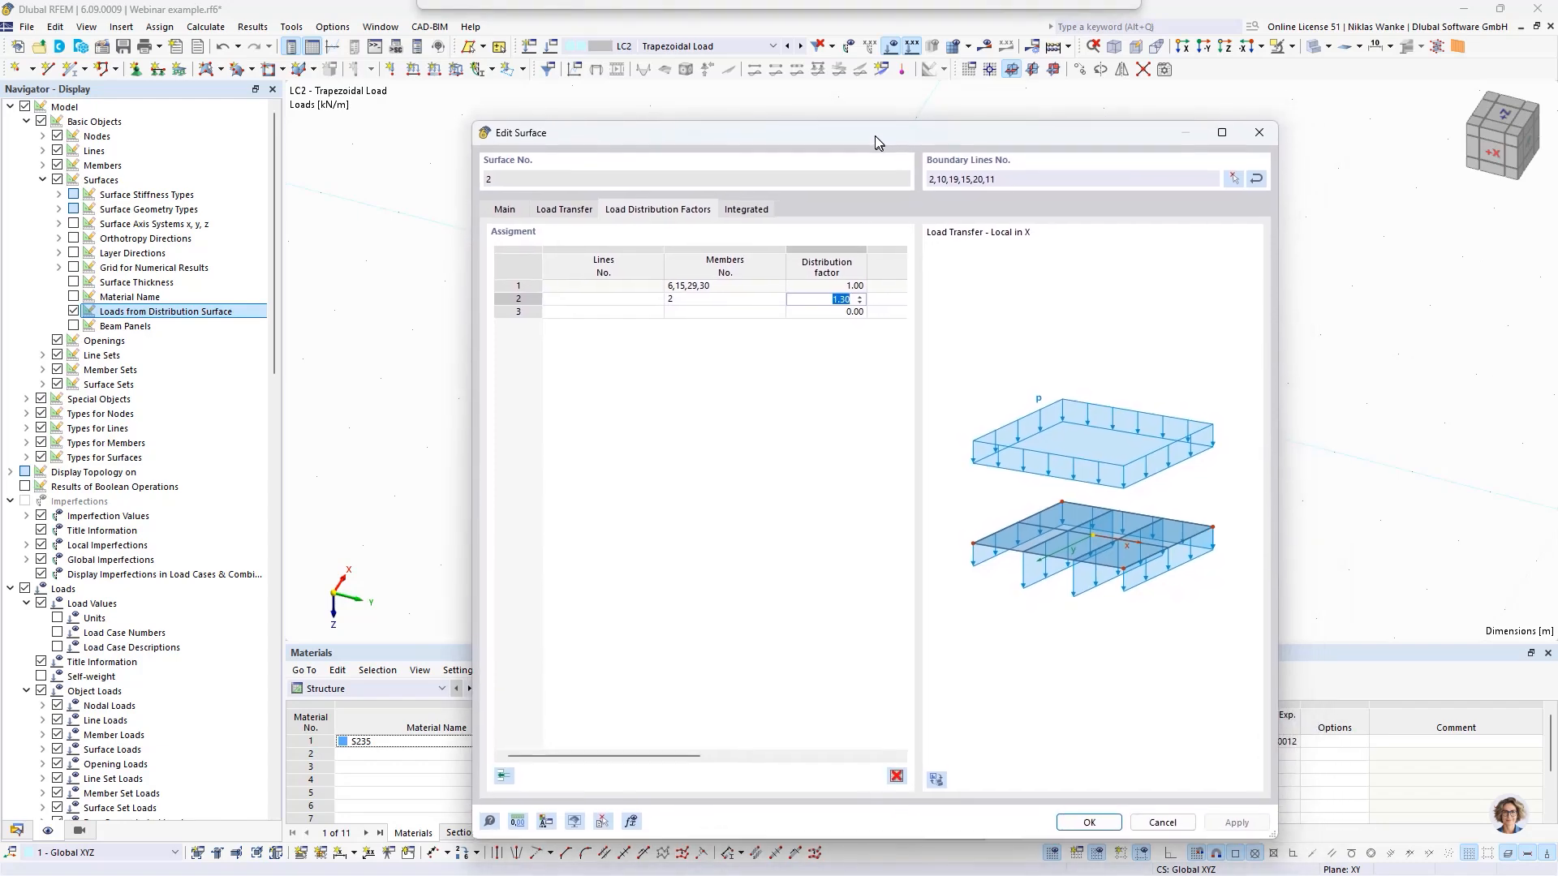
click(572, 203)
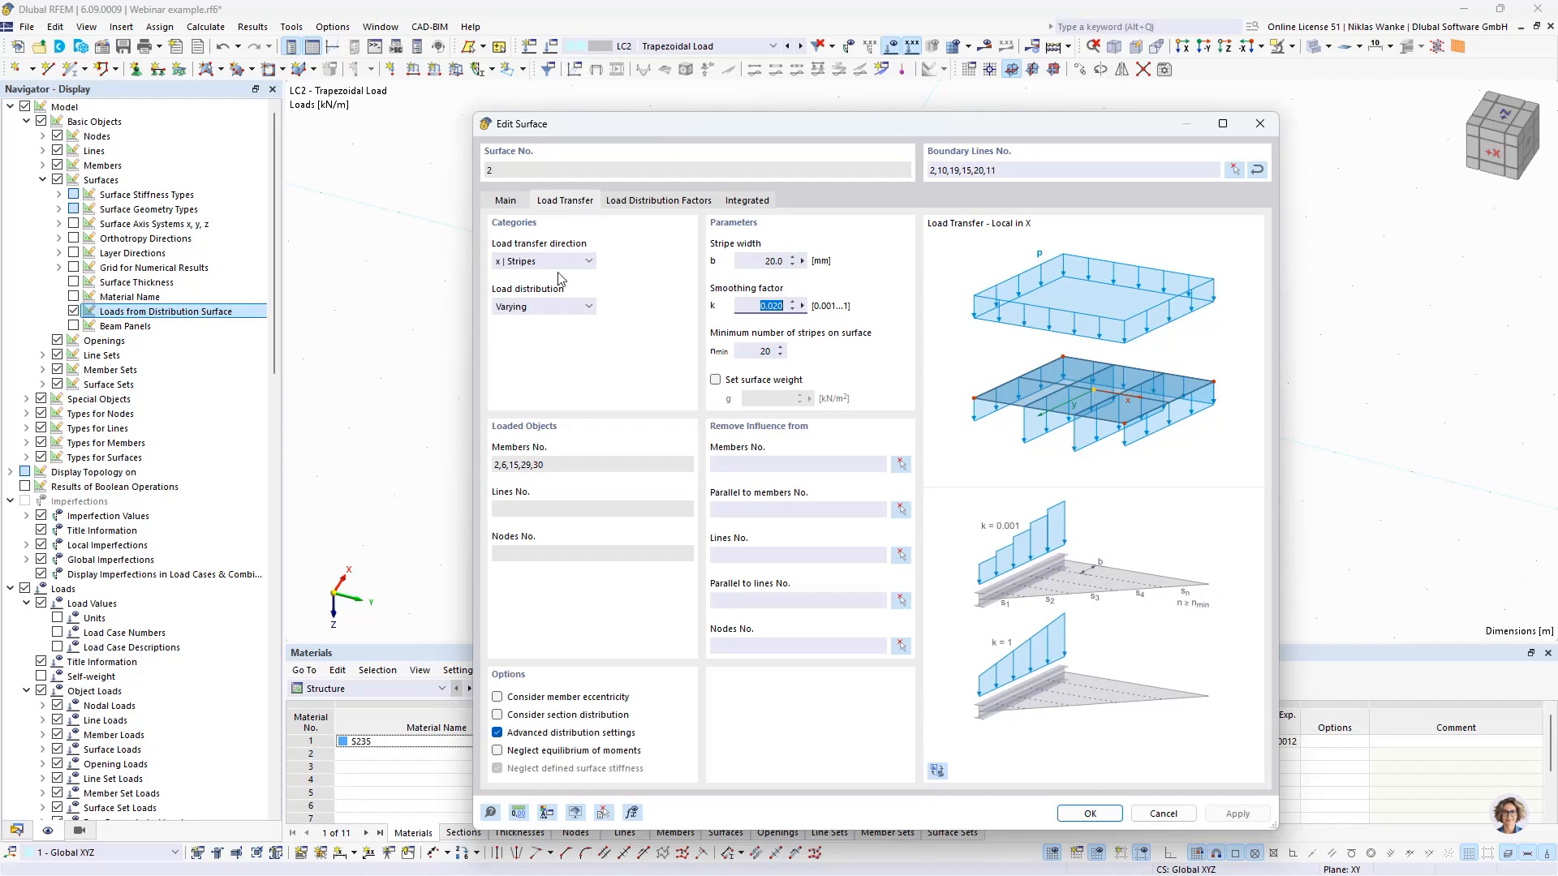
mouse_move(1084, 128)
mouse_down()
mouse_move(1069, 109)
mouse_move(1077, 130)
mouse_up()
click(1246, 120)
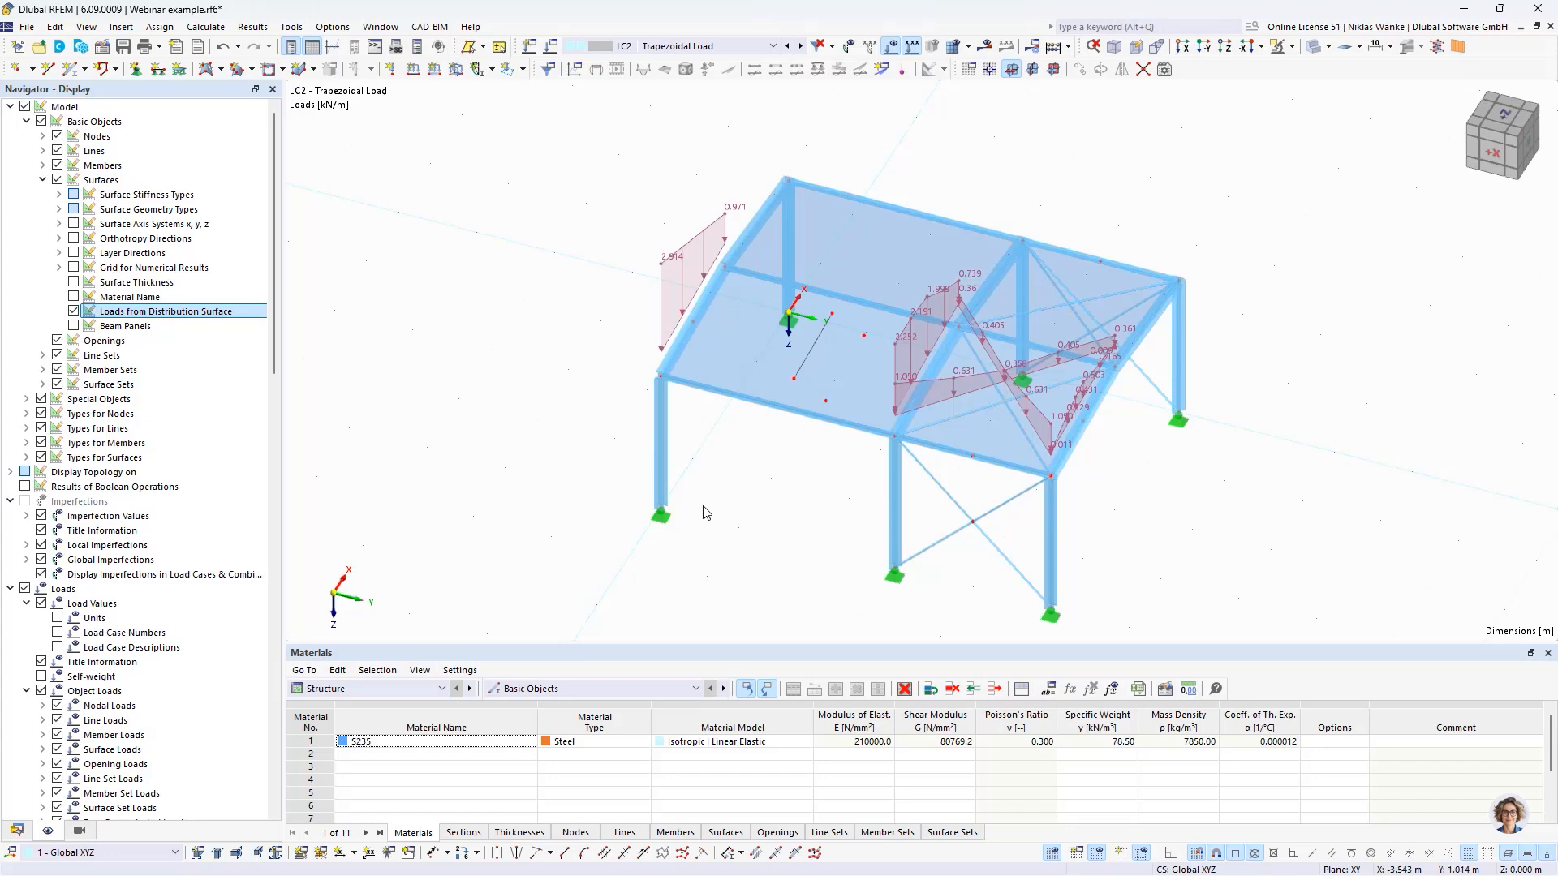
- List the available load wizards and make LC4 - Member Loads from Area Load the active load case
click(17, 831)
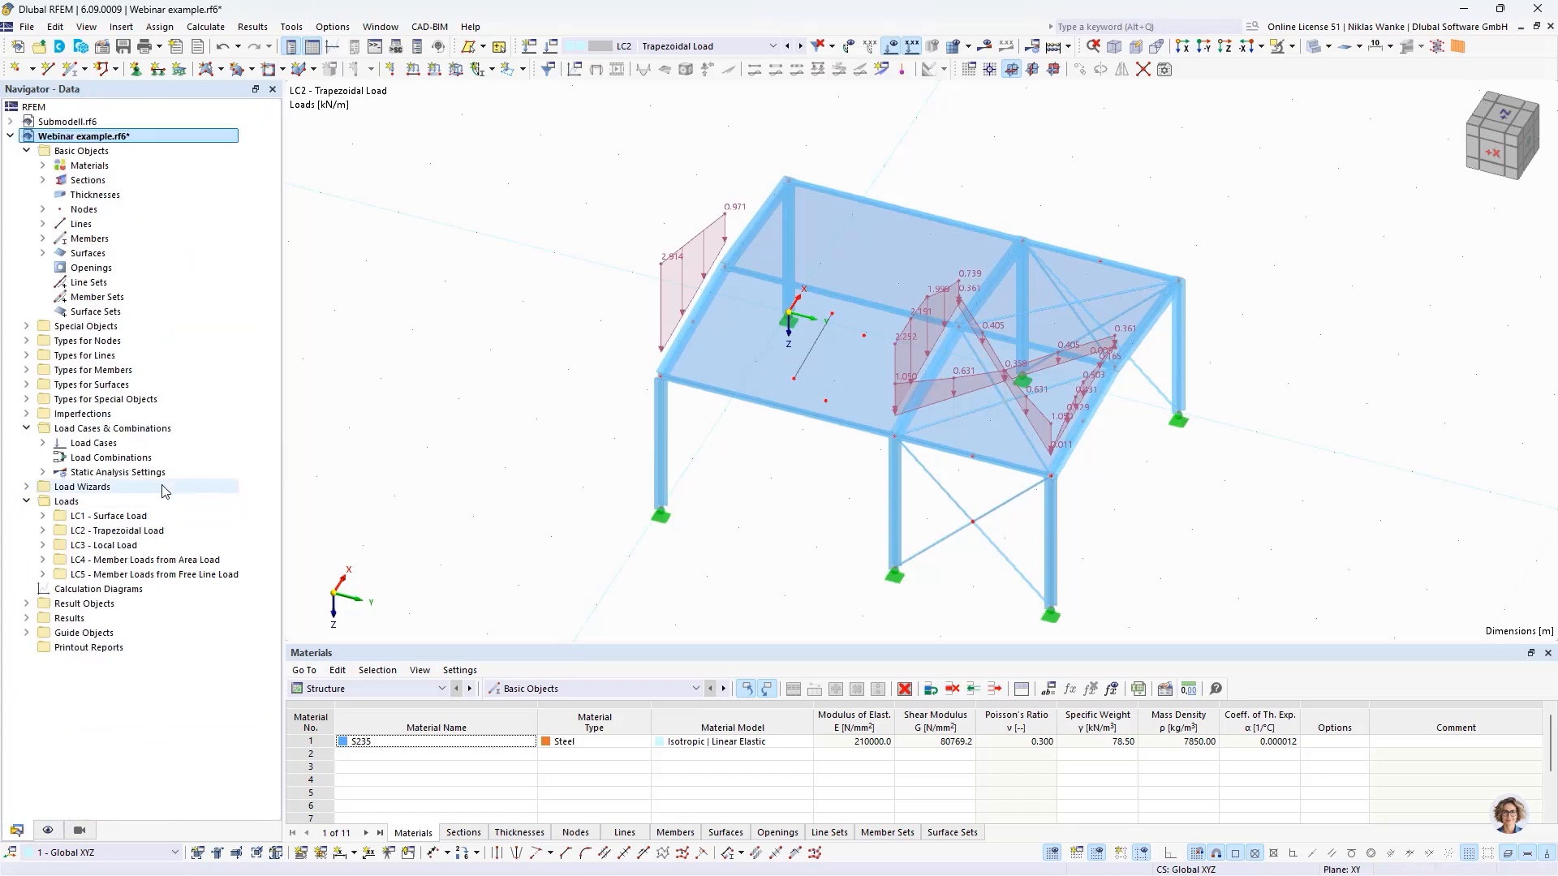
double_click(89, 485)
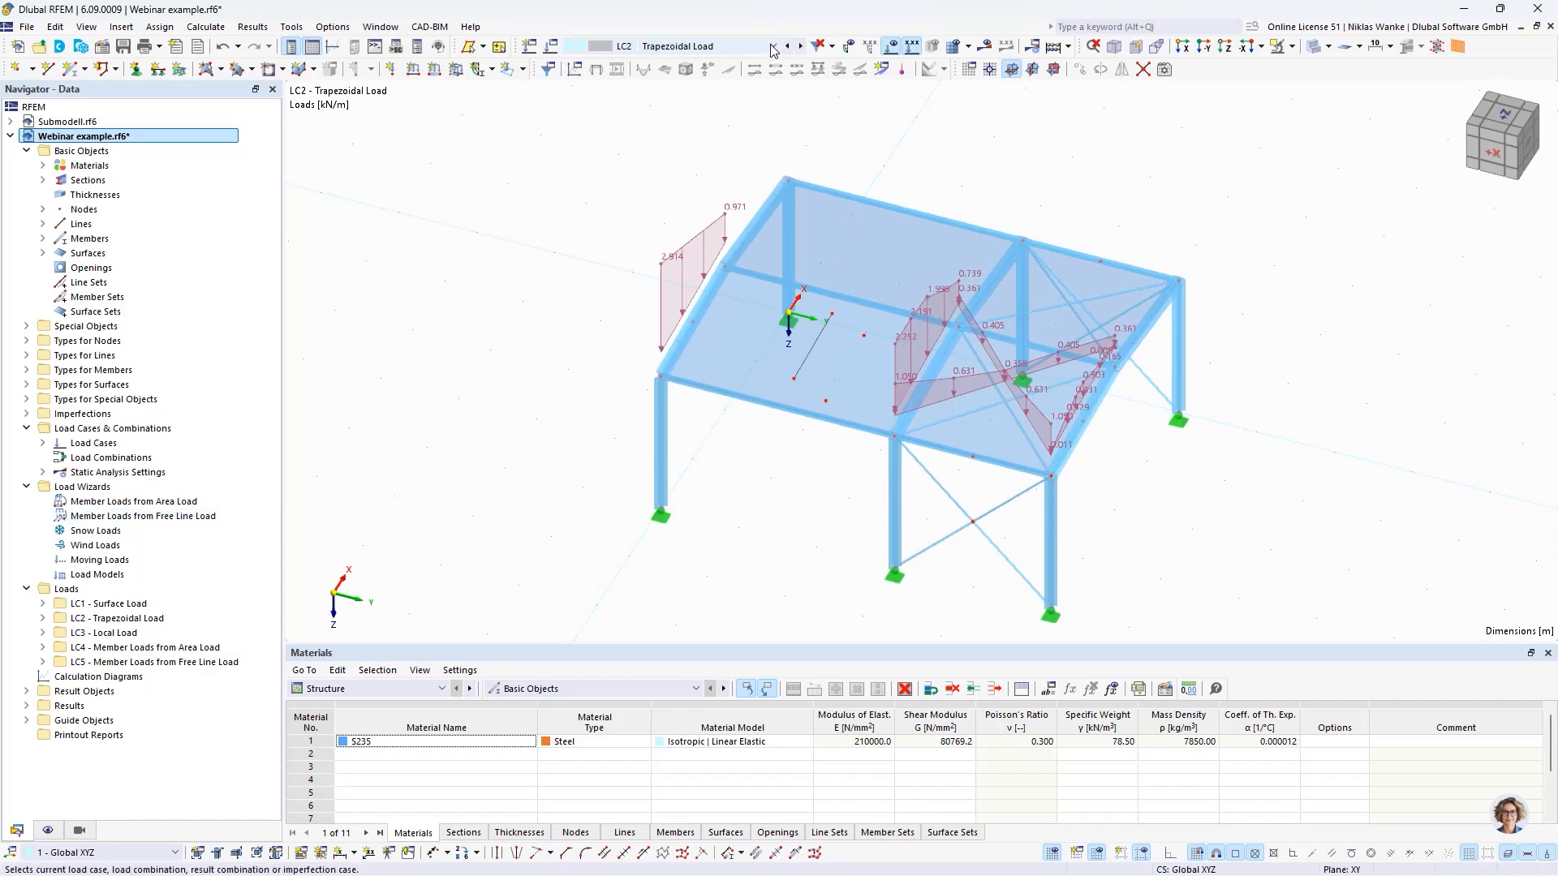
click(673, 46)
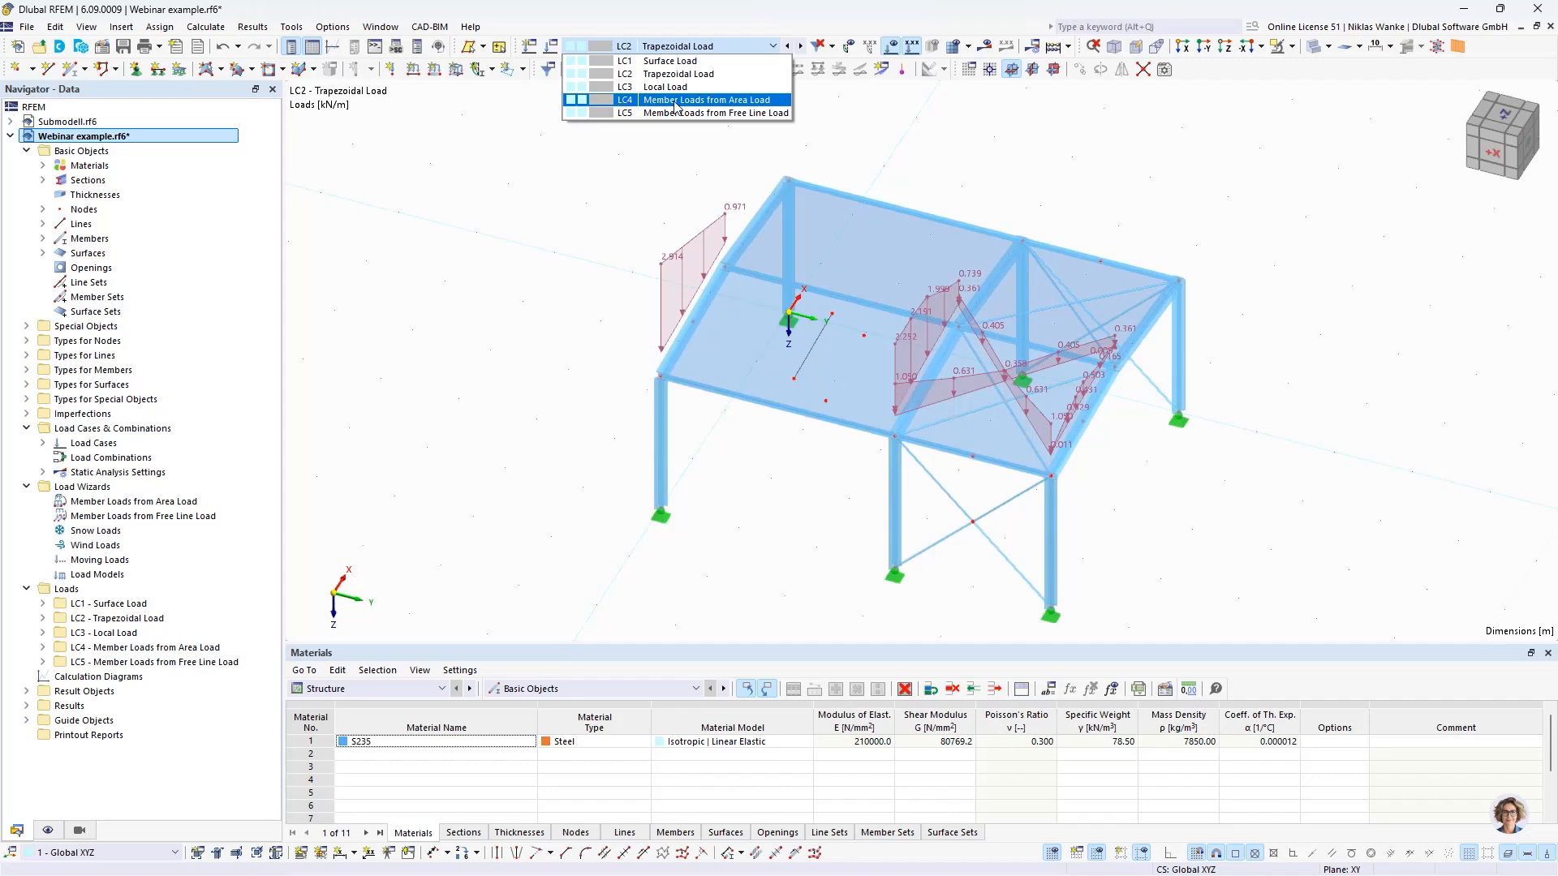
click(671, 100)
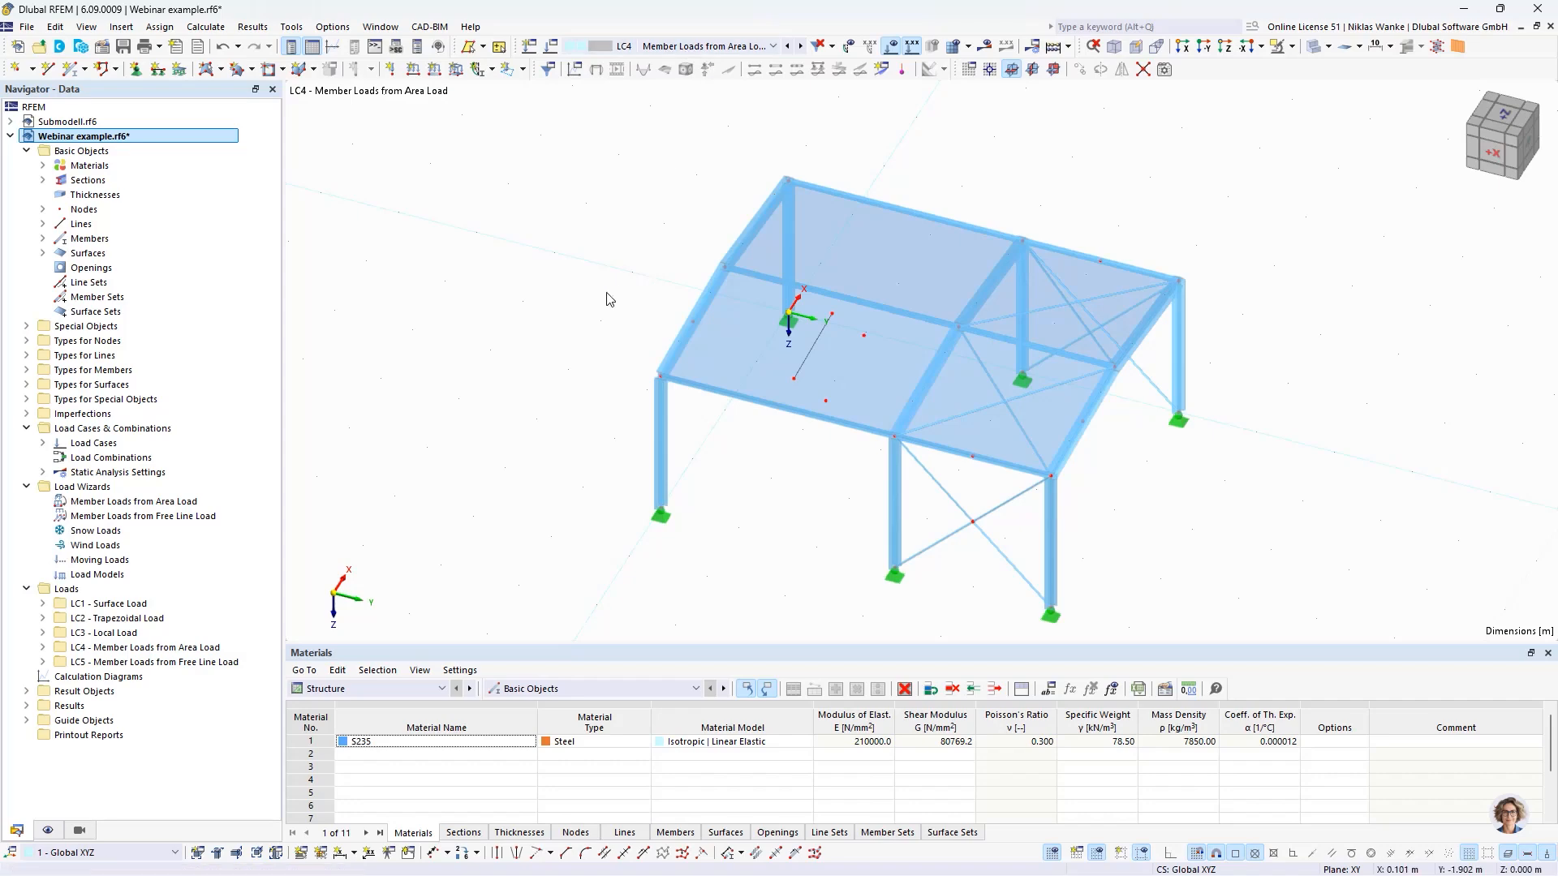
scroll(588, 304, down, 1)
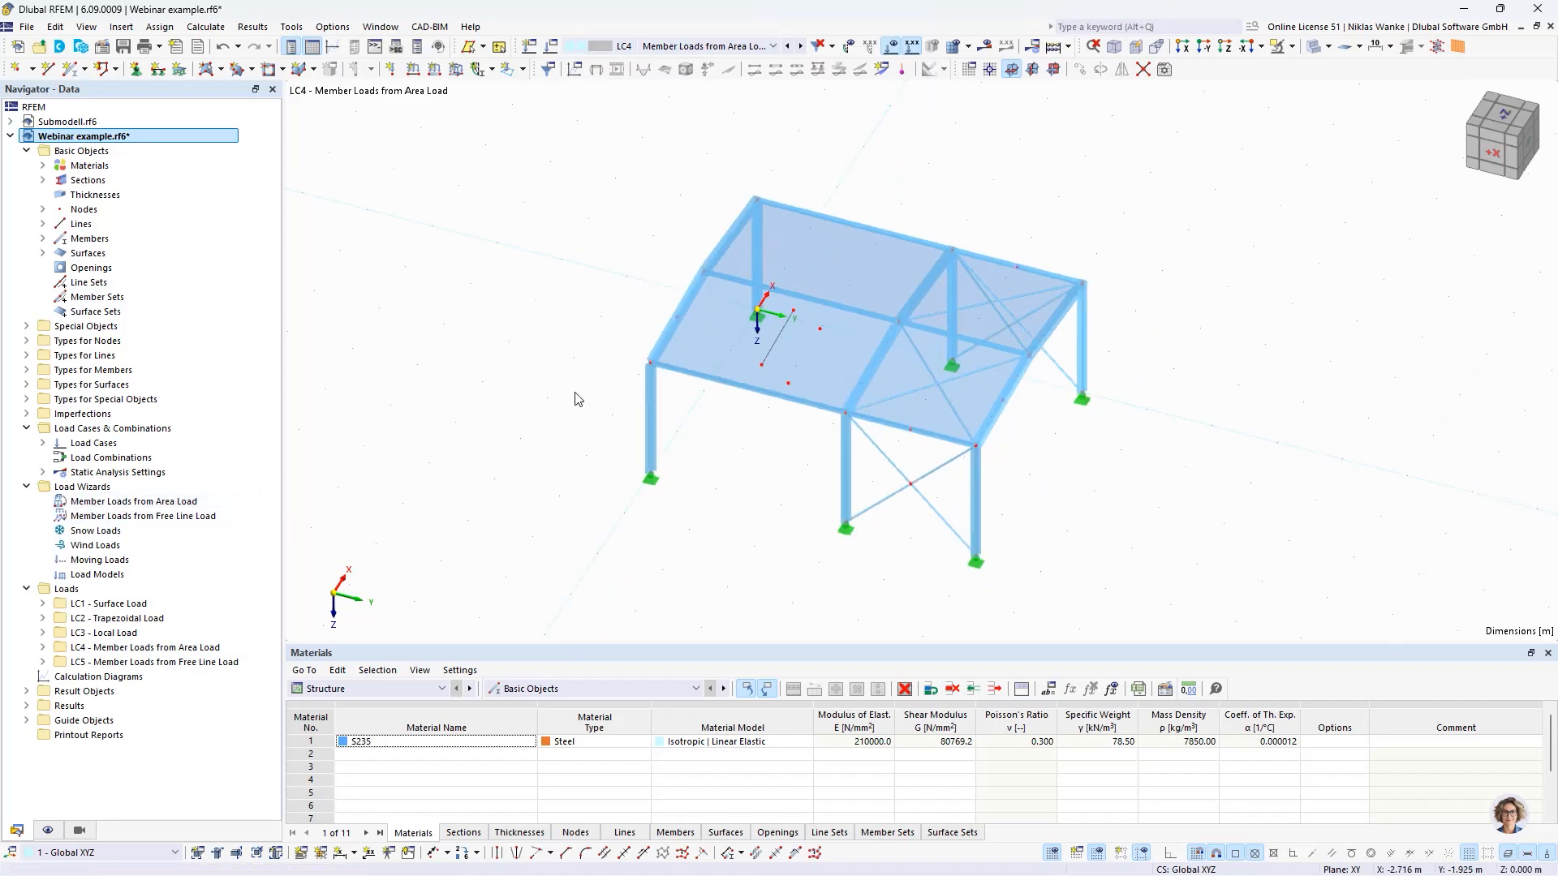
ctrl+middle_drag(580, 401, 593, 341)
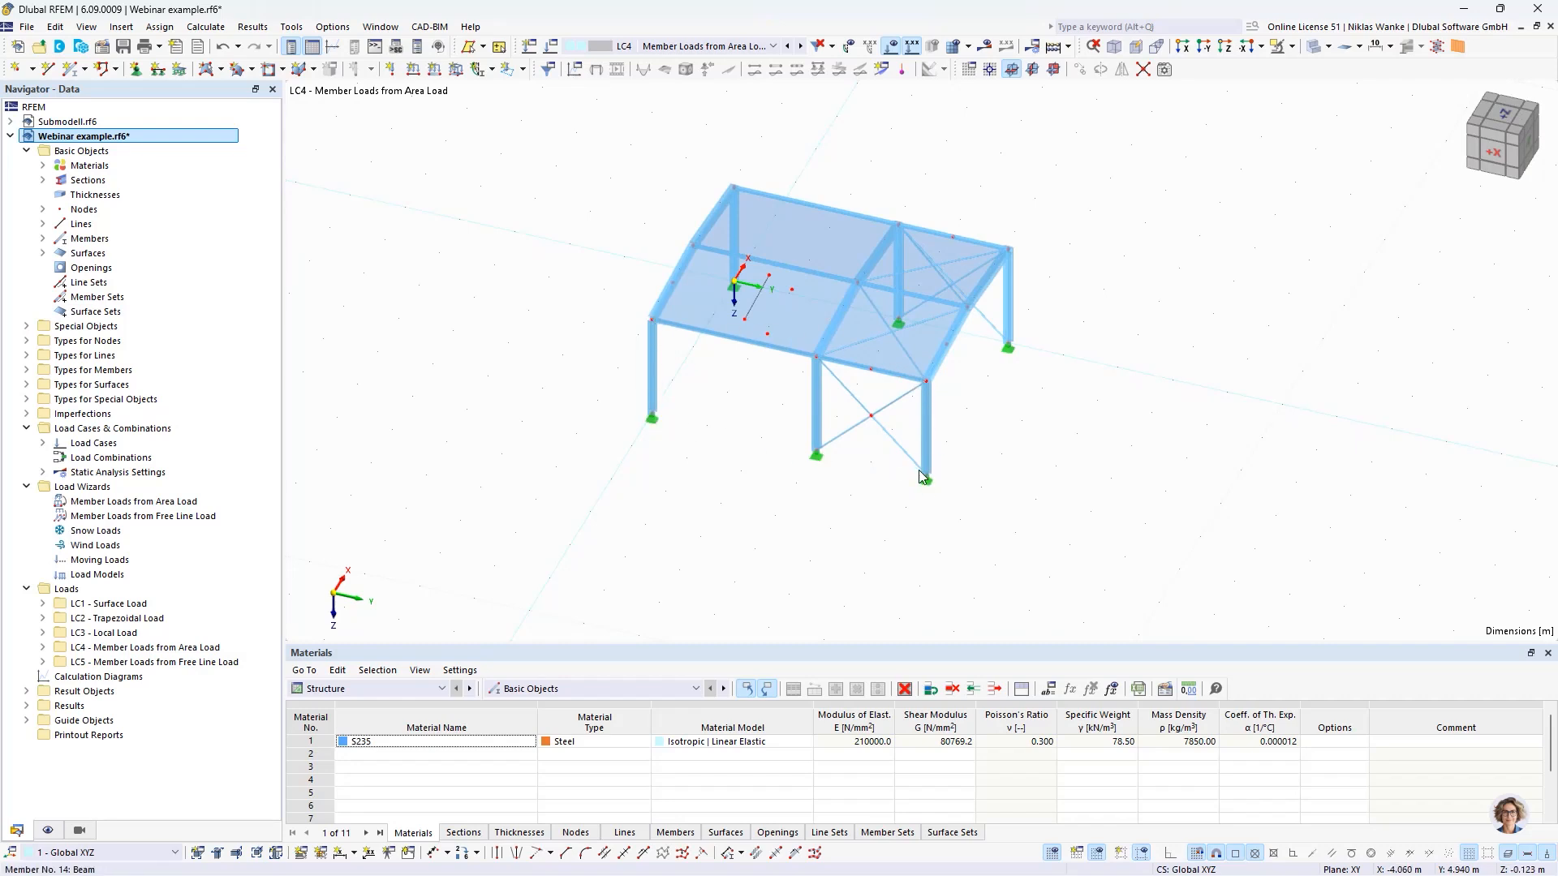
ctrl+middle_drag(844, 477, 703, 383)
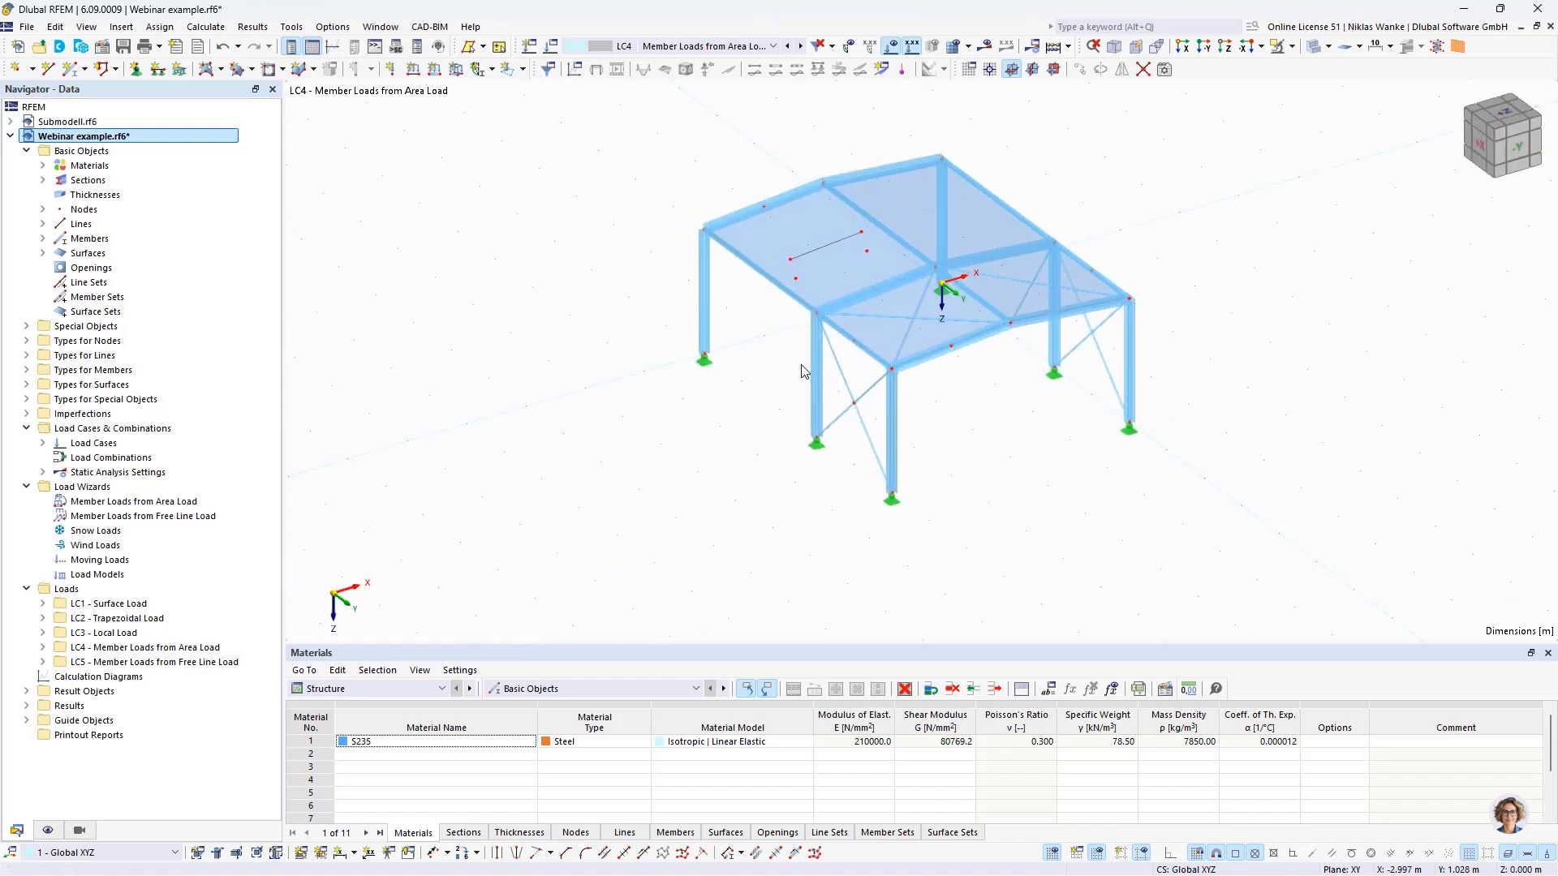
- Create a new Member Loads from Area Load wizard entry in LC4 and keep the Uniform load distribution
click(107, 502)
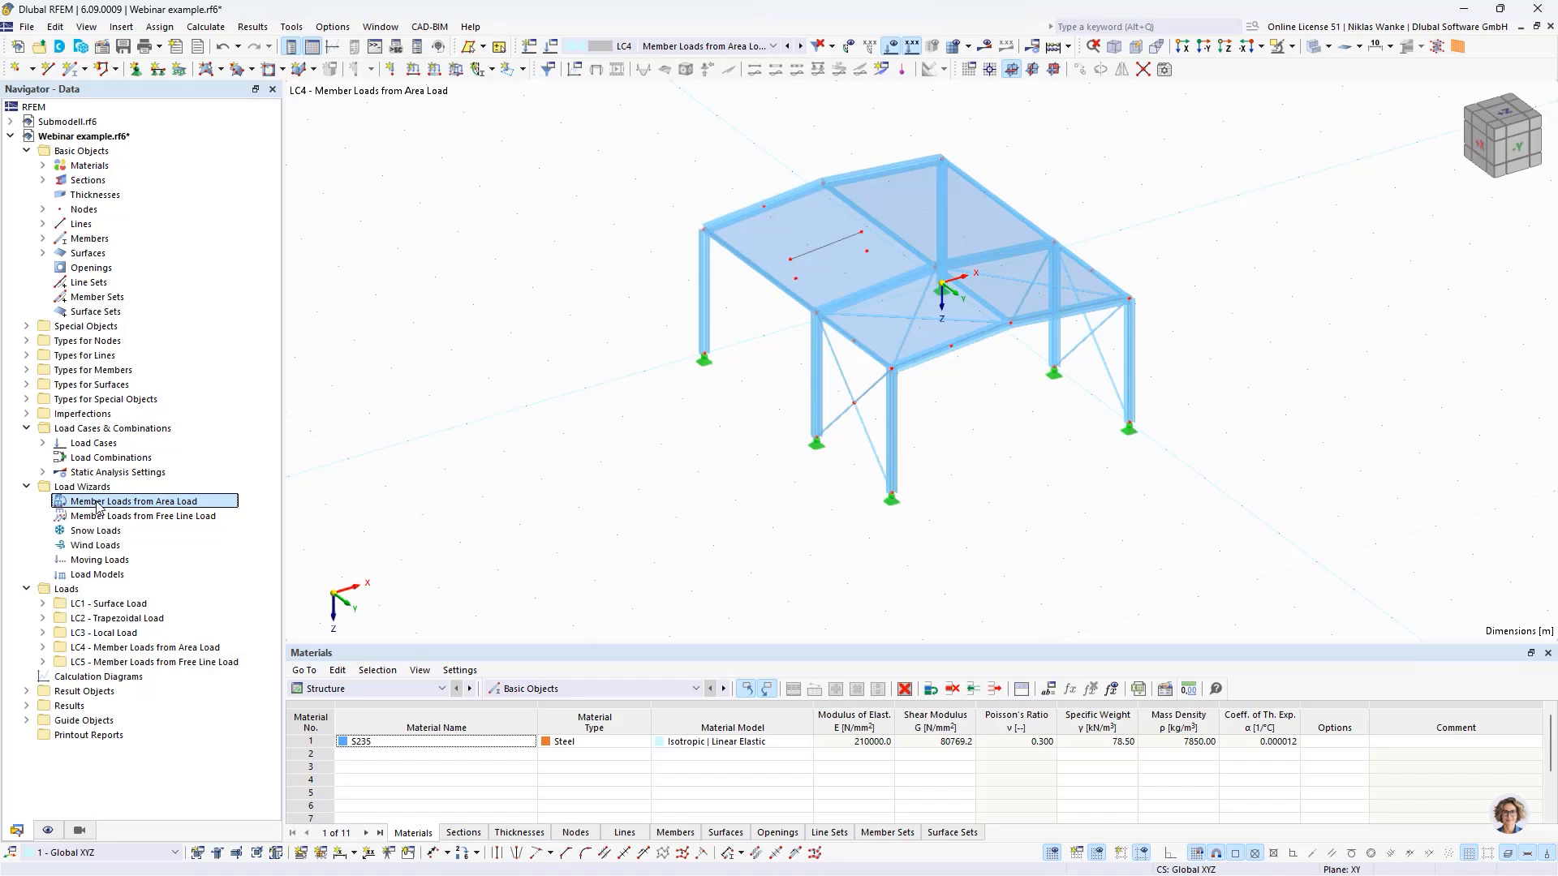
right_click(98, 507)
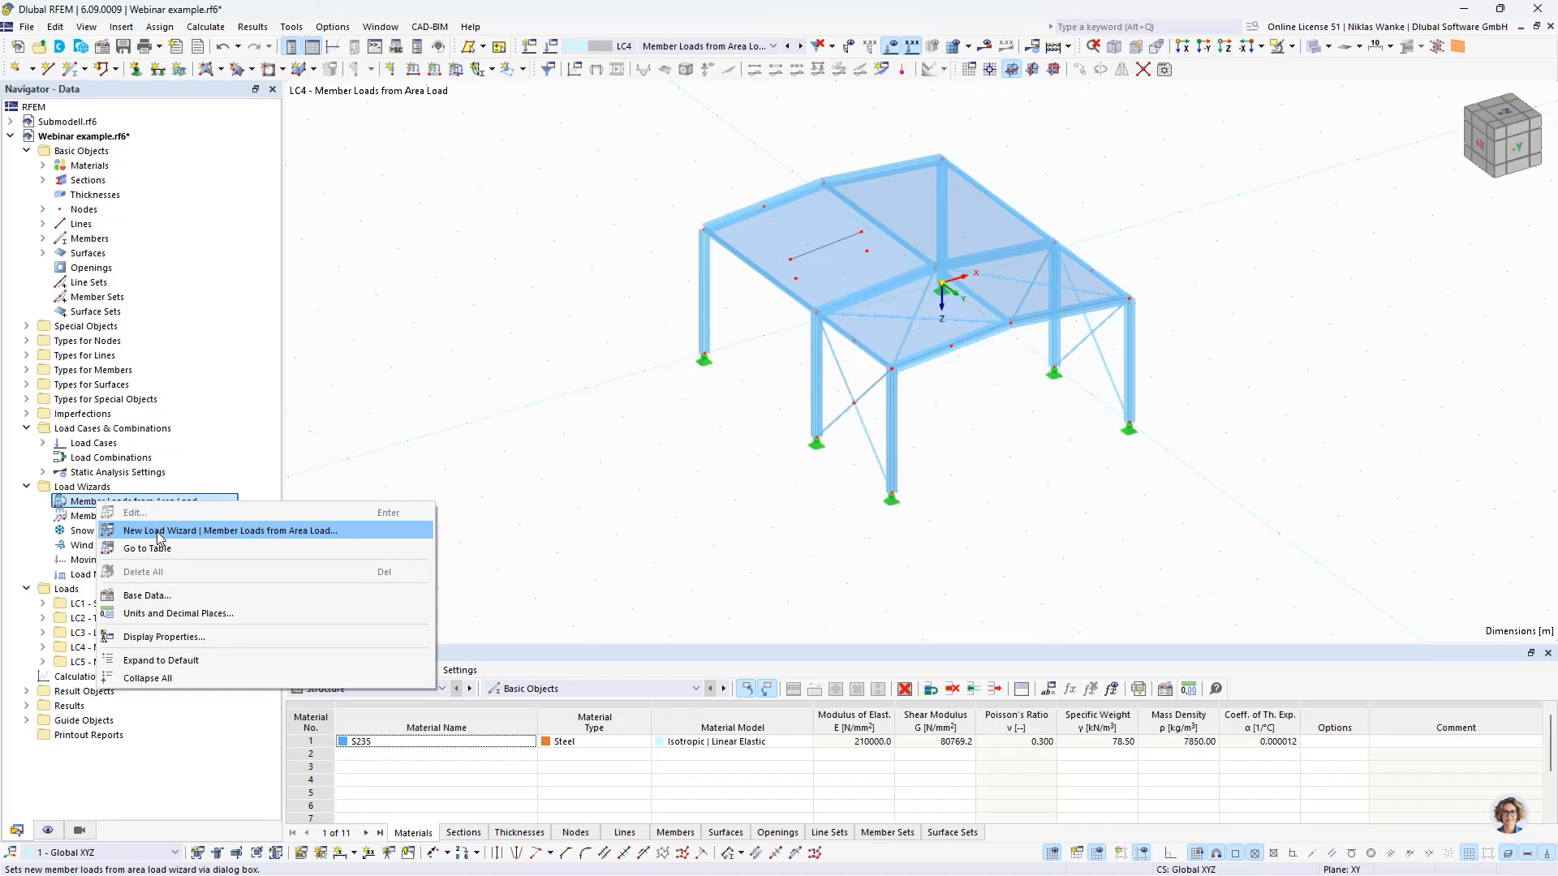
click(159, 538)
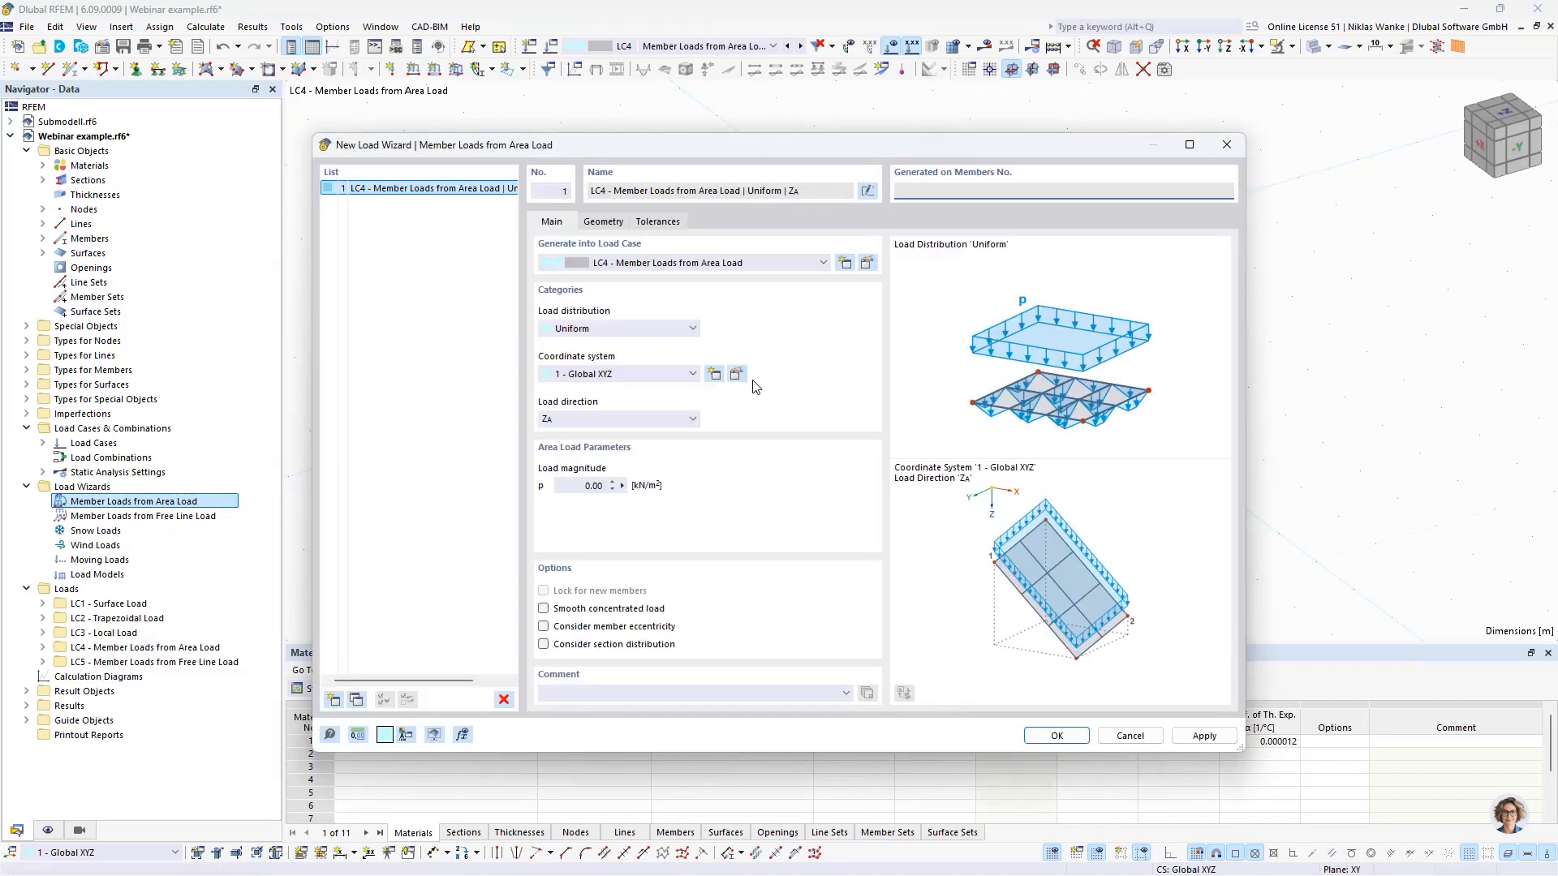
drag(794, 160, 851, 175)
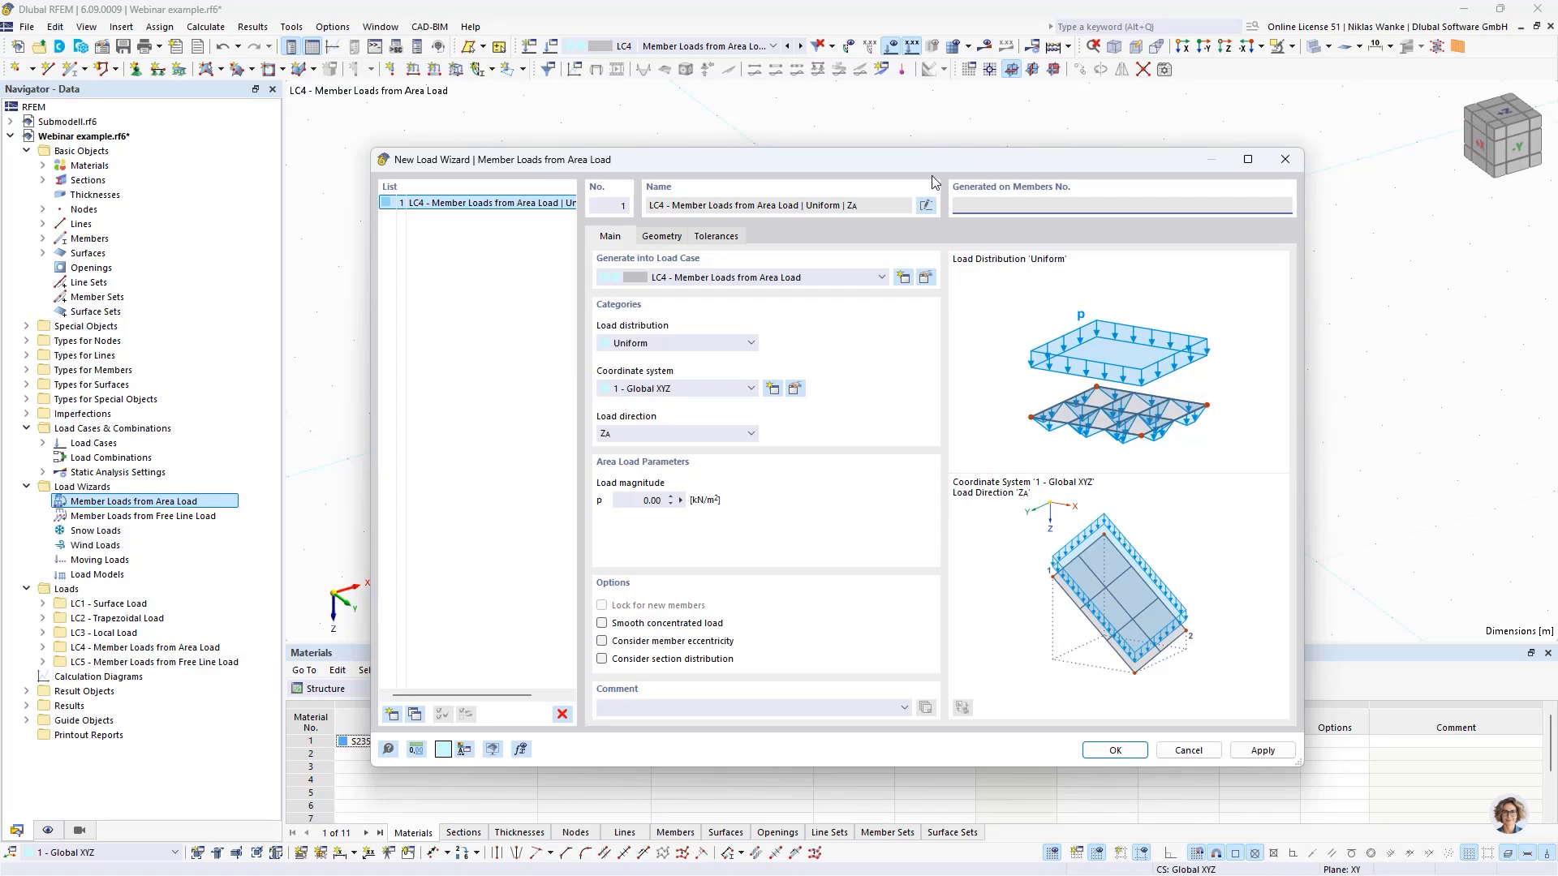
drag(933, 180, 919, 466)
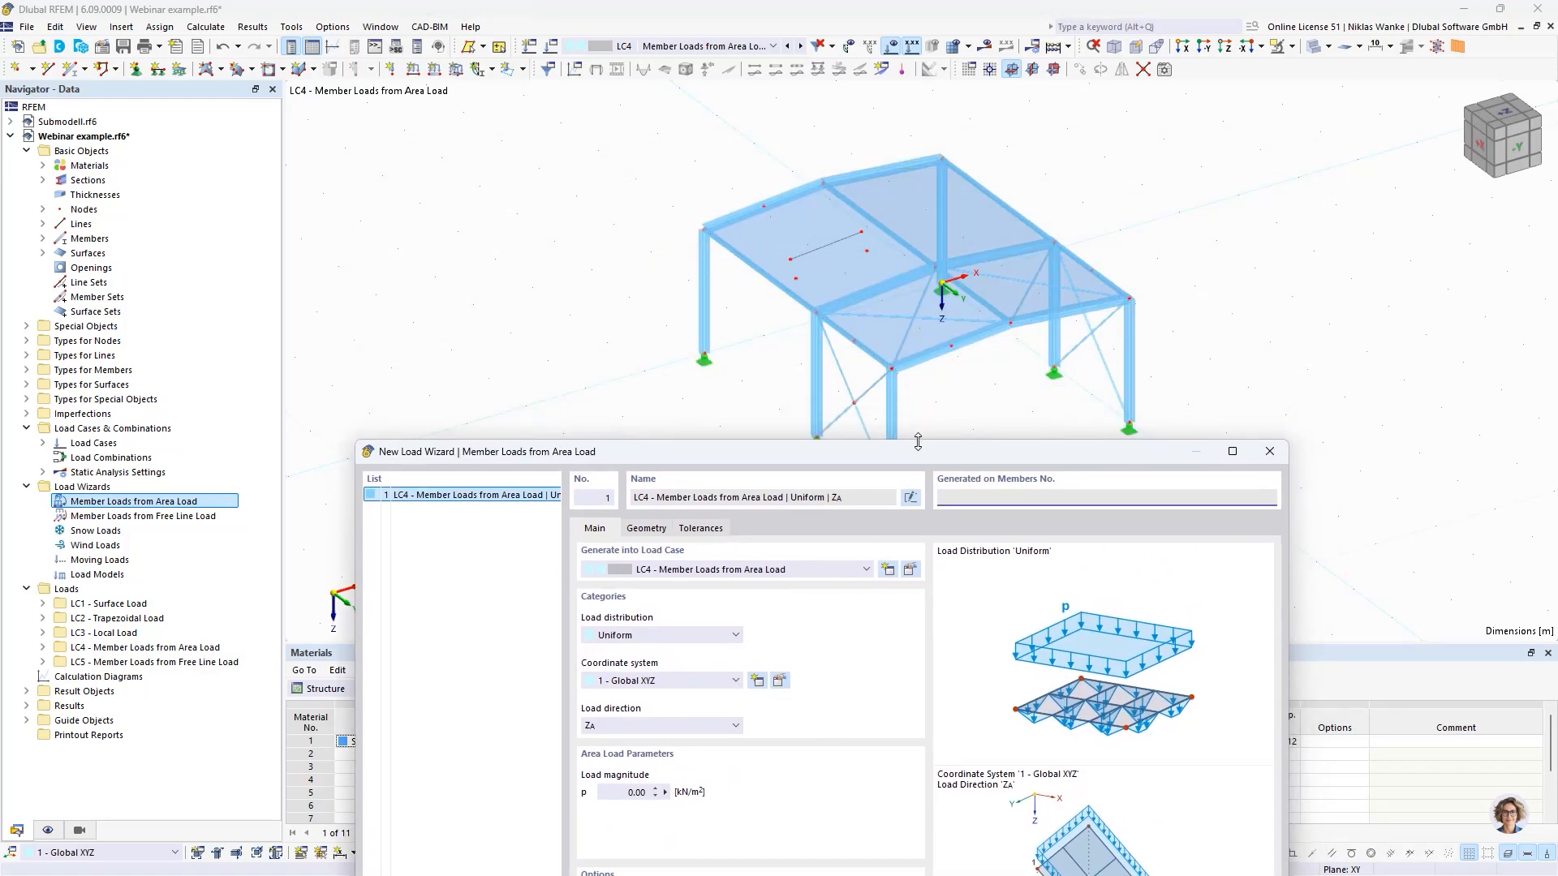
drag(913, 452, 902, 159)
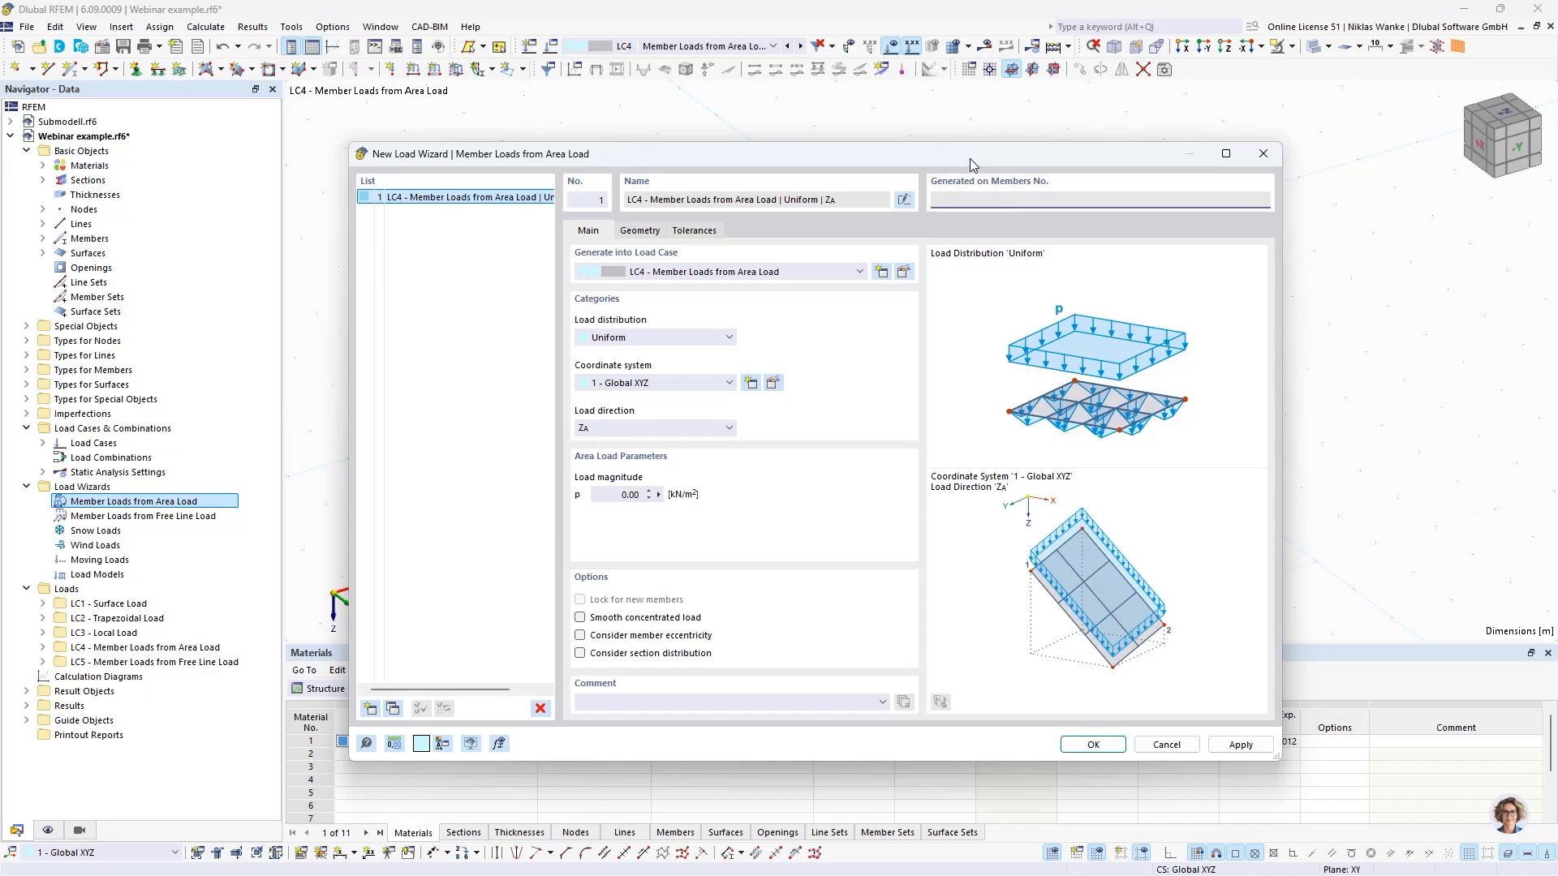
drag(971, 159, 1022, 445)
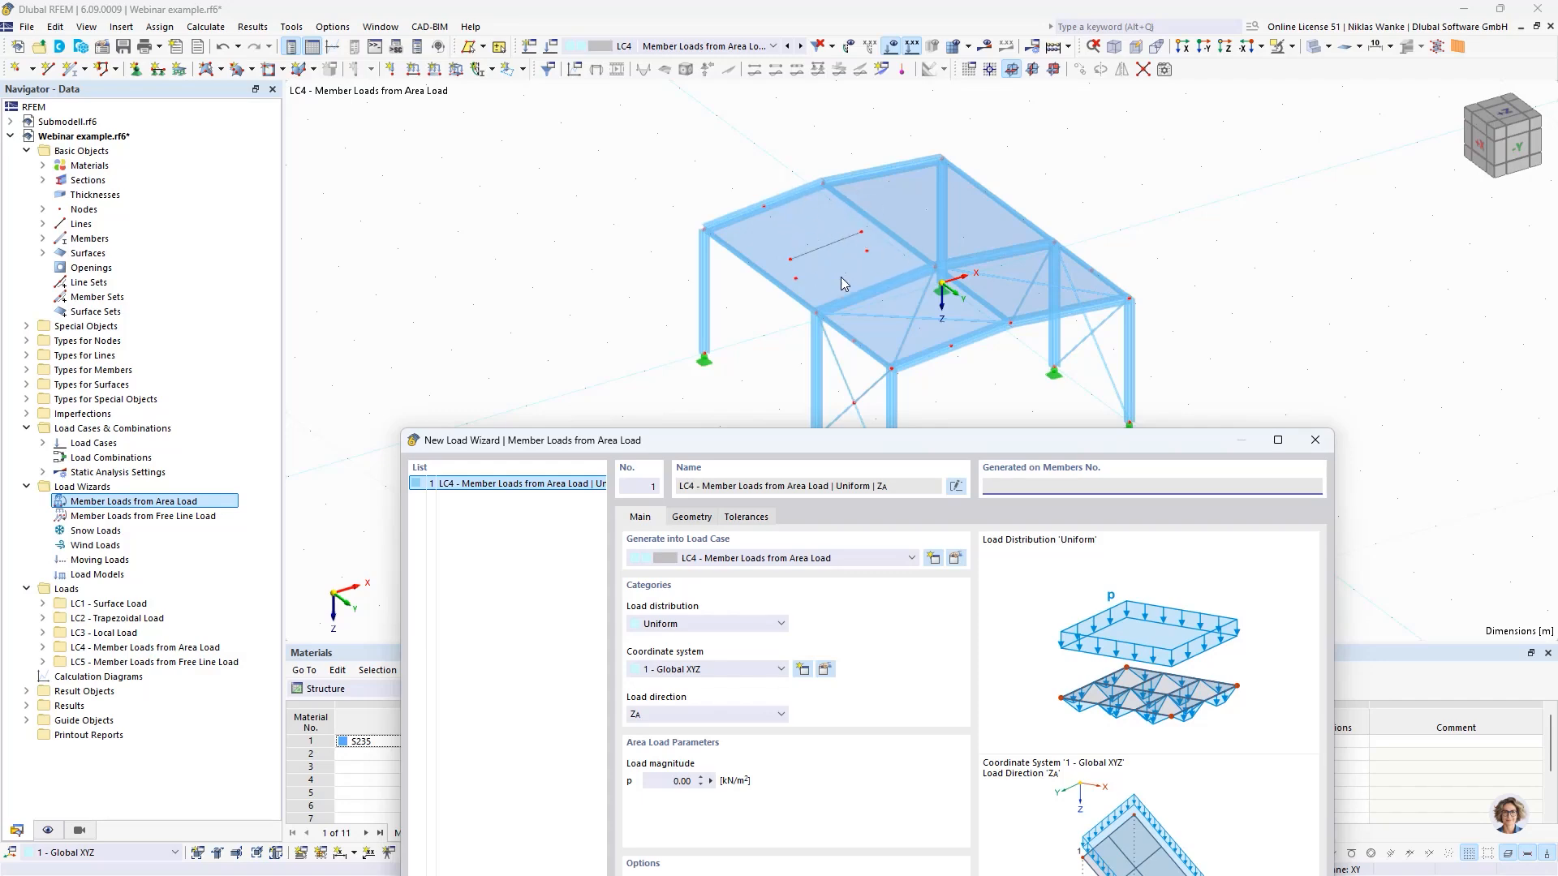
drag(1084, 447, 1034, 150)
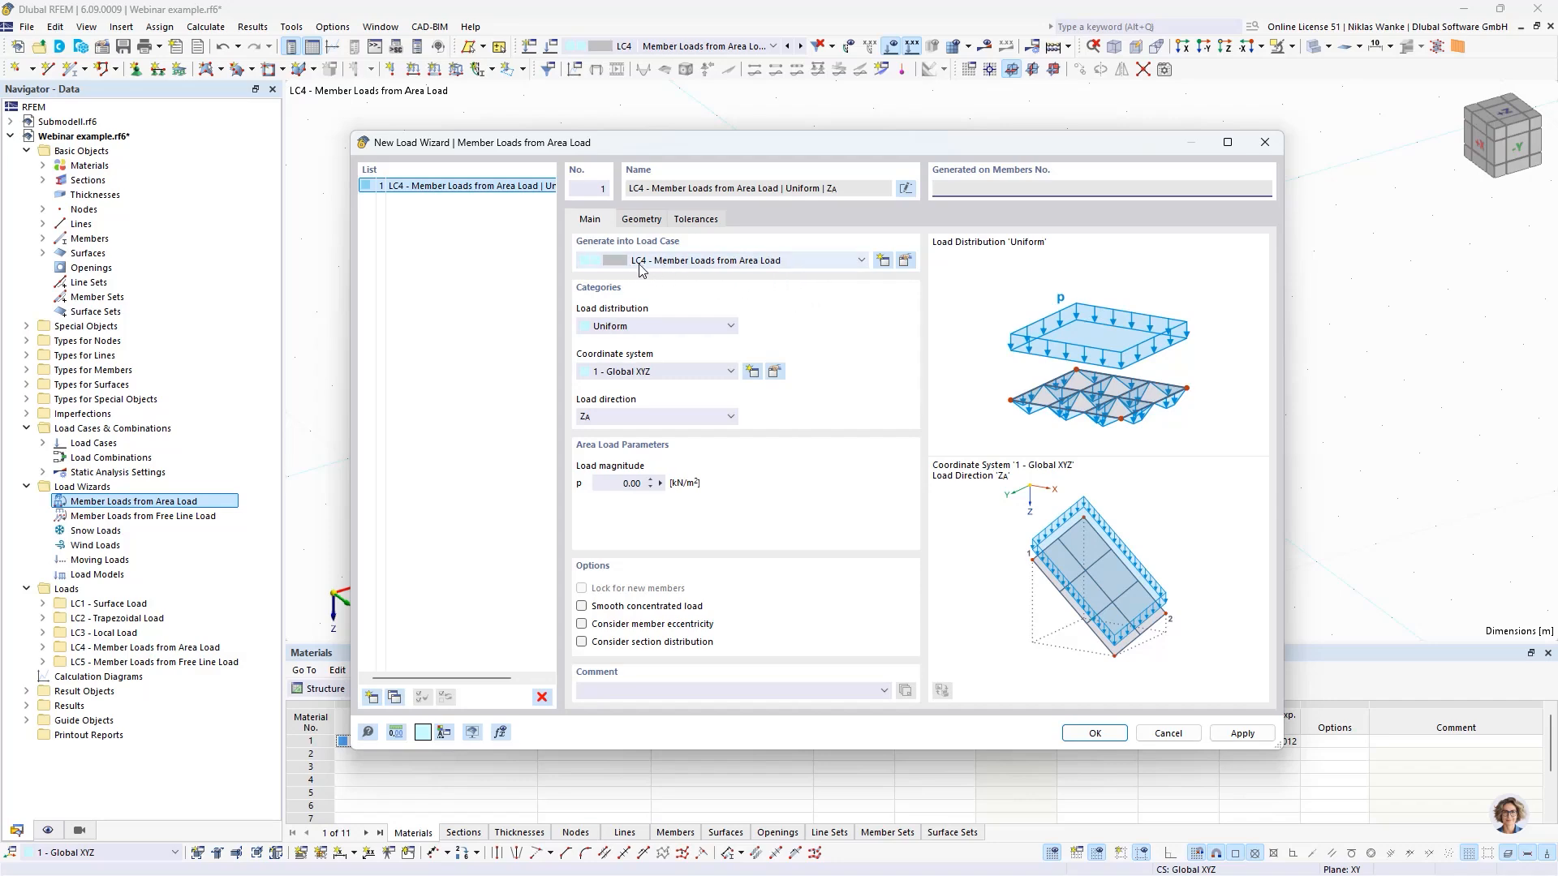
click(642, 327)
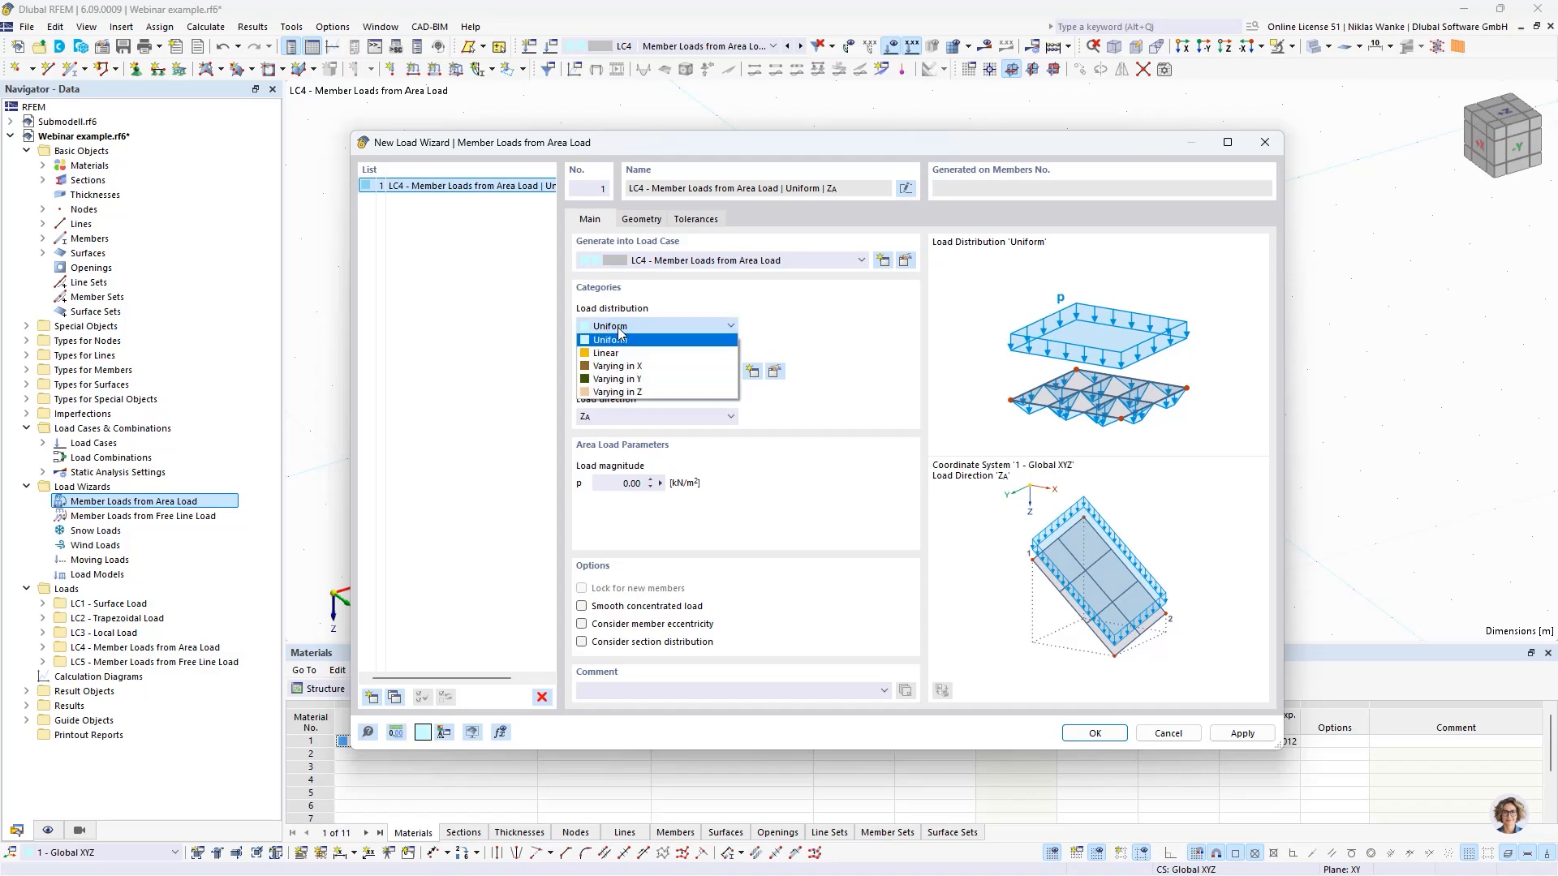
click(614, 333)
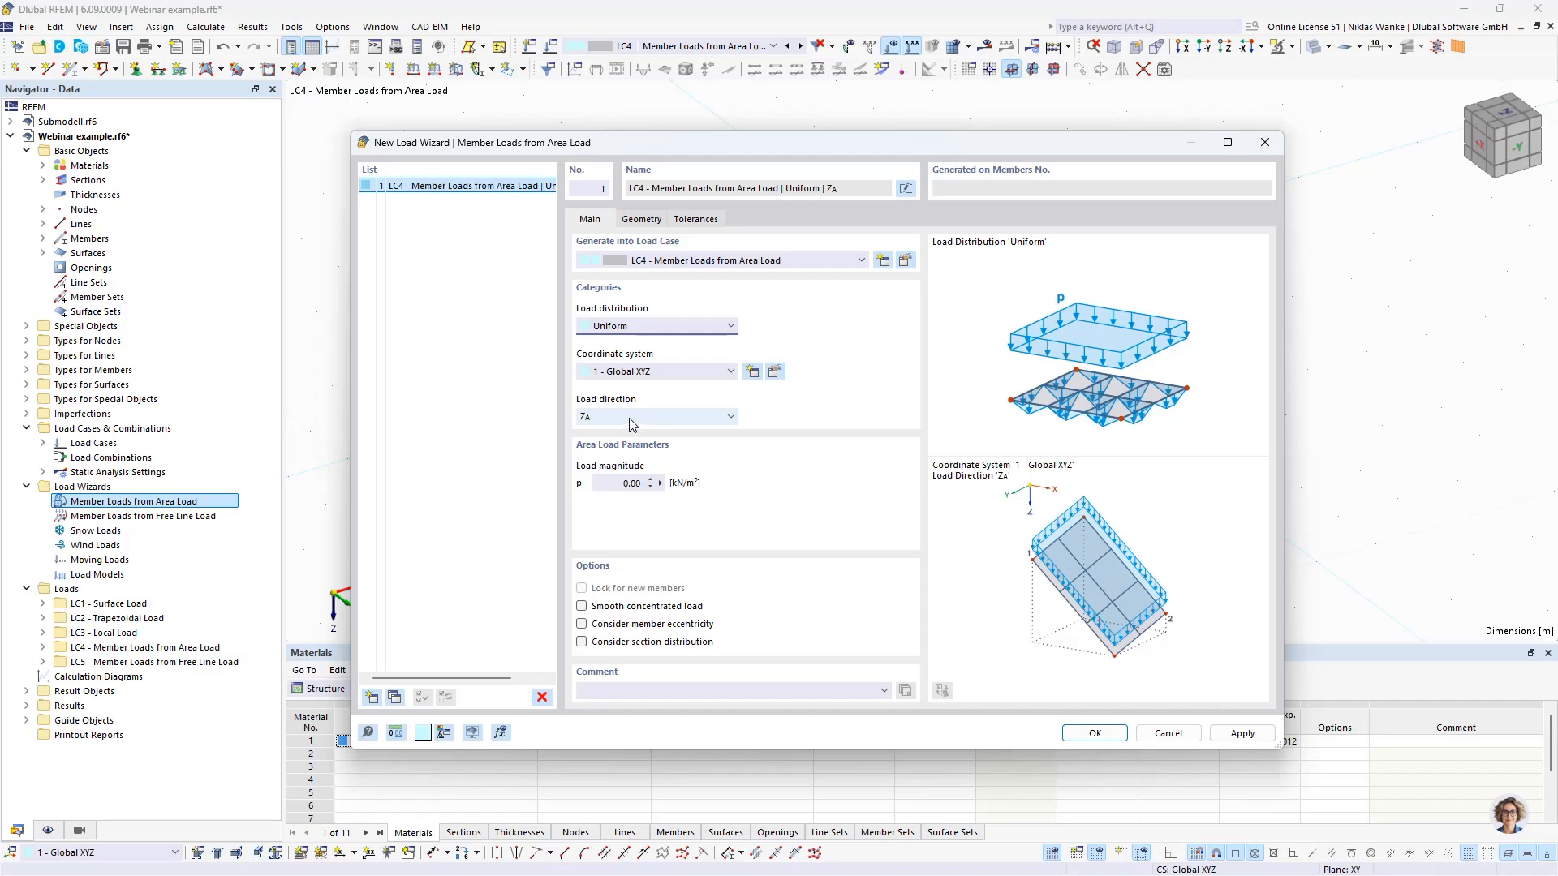
- Set the area load's direction to global X on true area and its magnitude to 1 kN/m²
drag(712, 158, 885, 210)
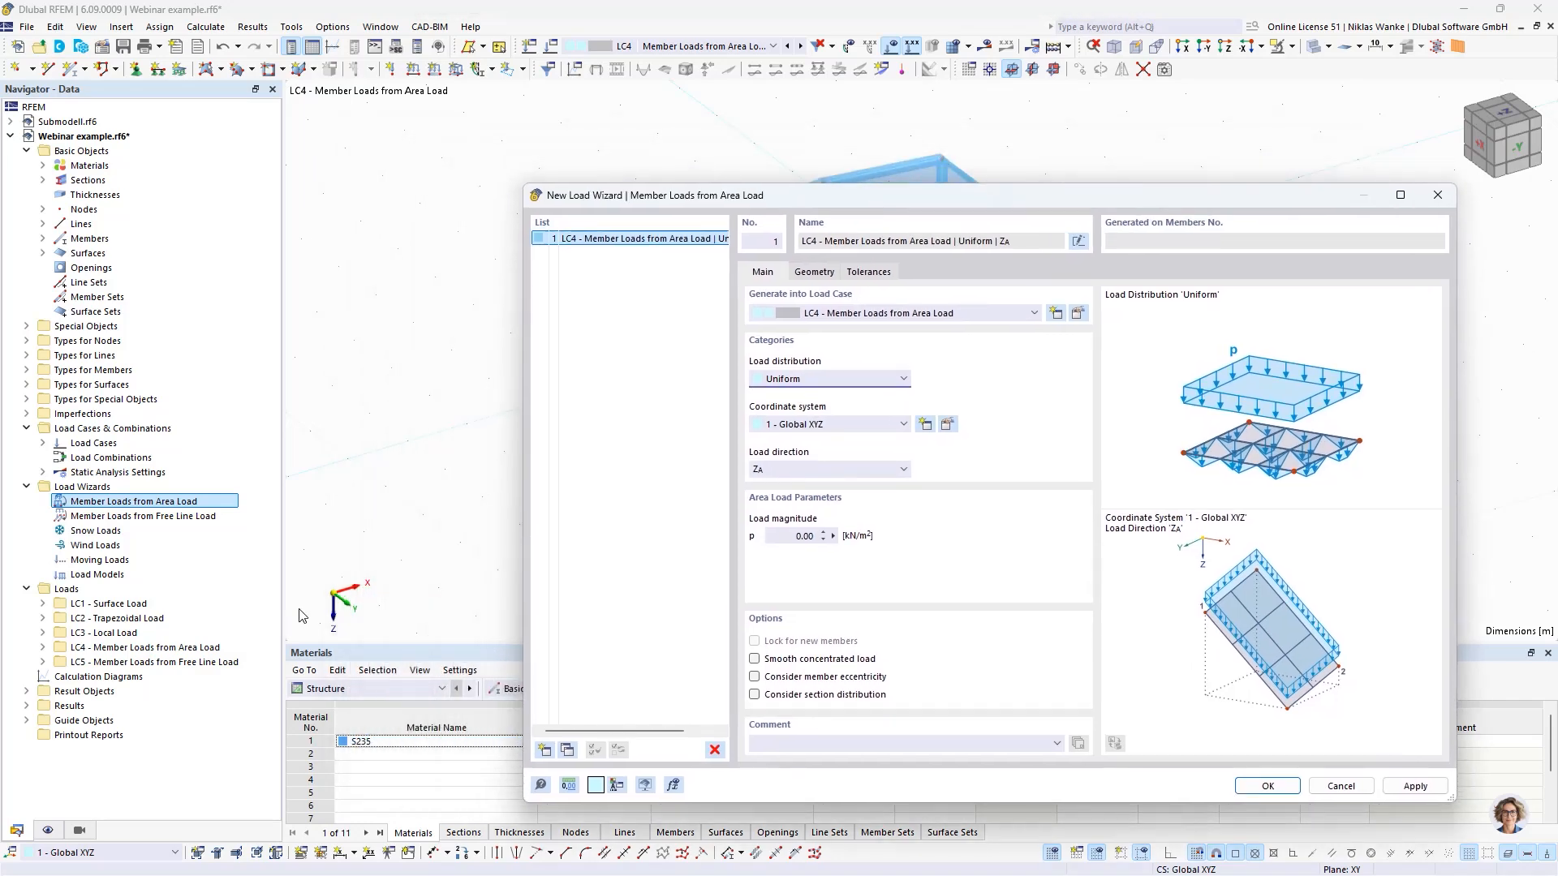
click(881, 470)
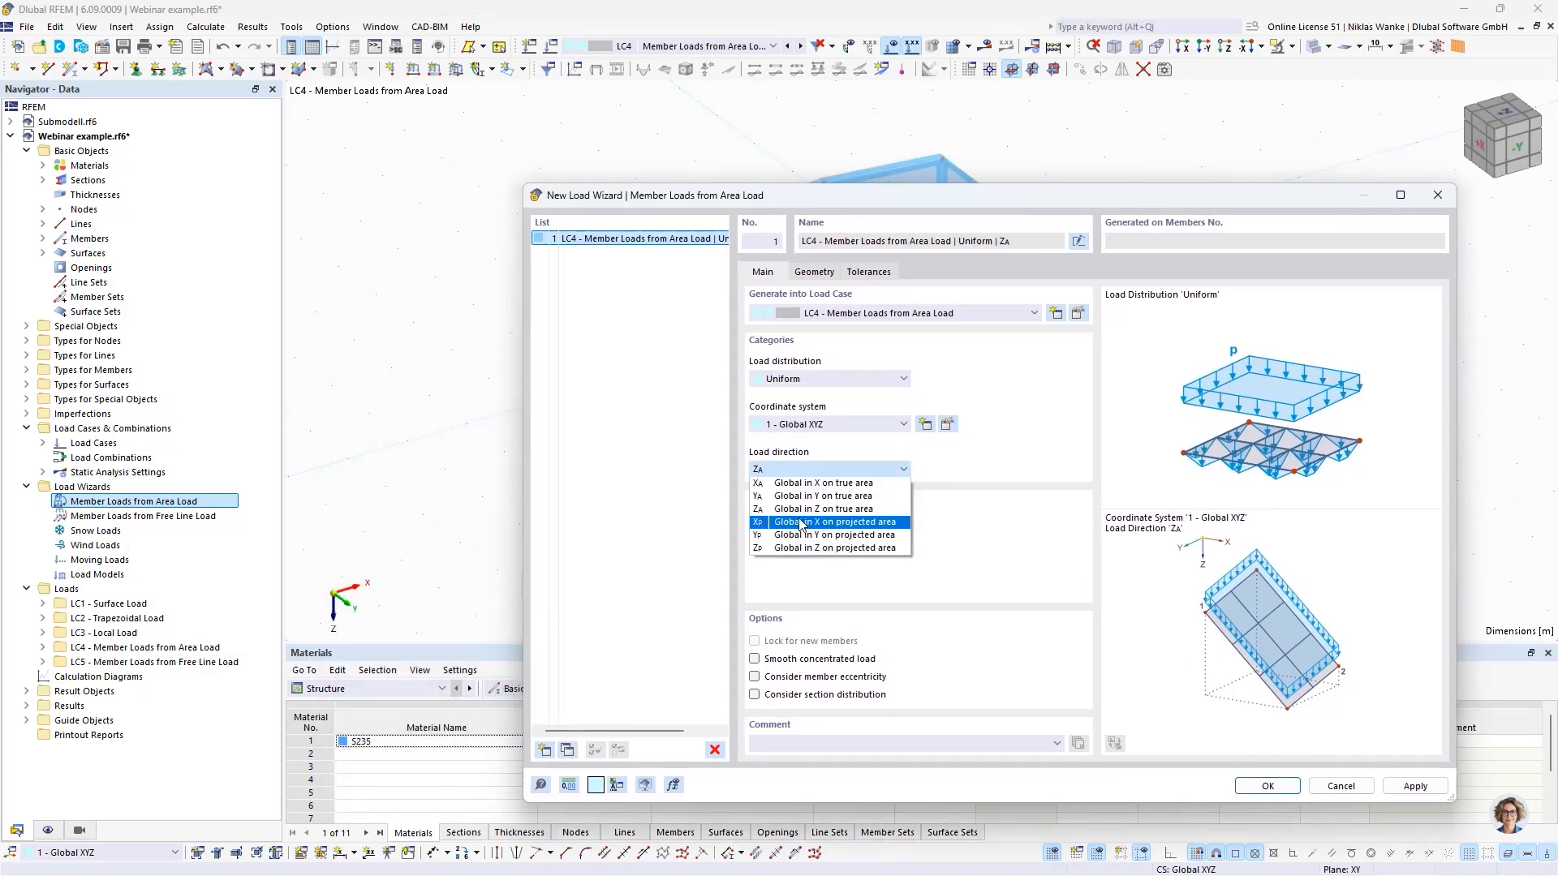
click(803, 484)
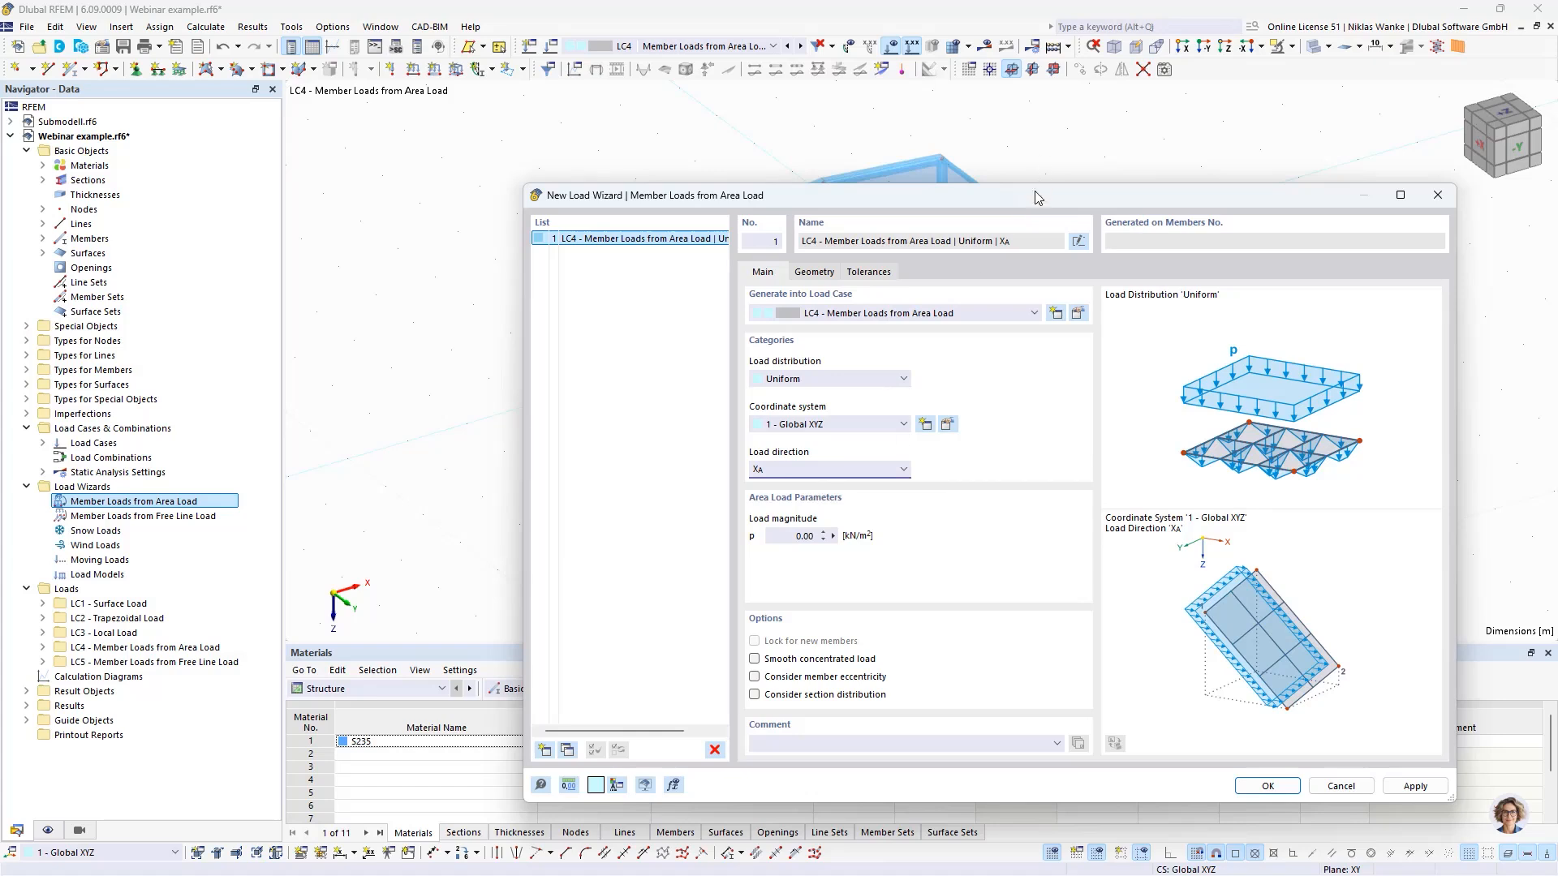
drag(1036, 197, 972, 135)
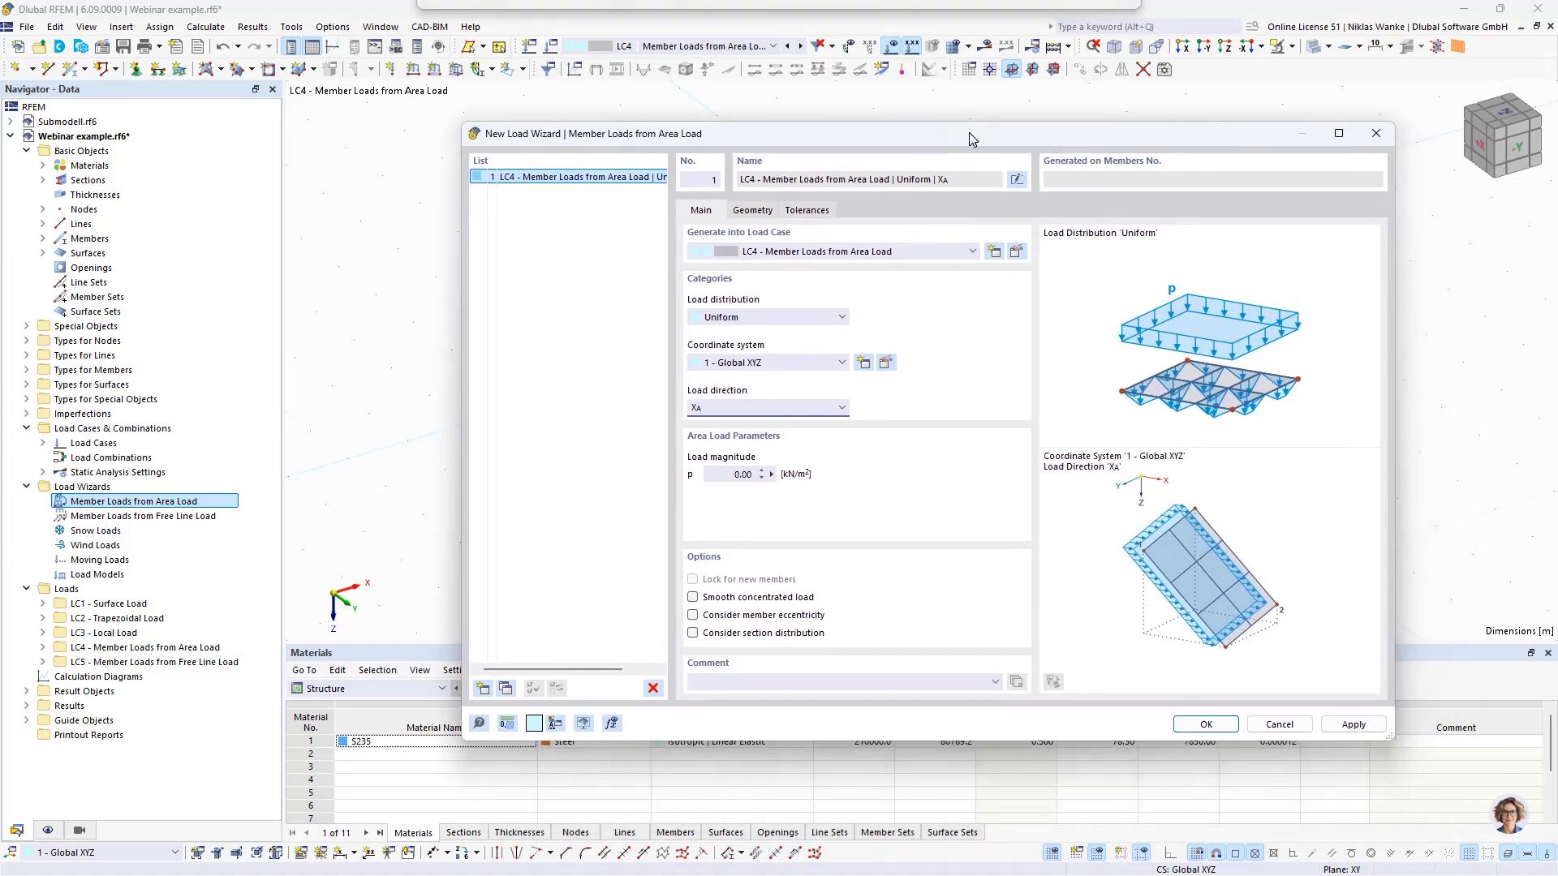
click(744, 473)
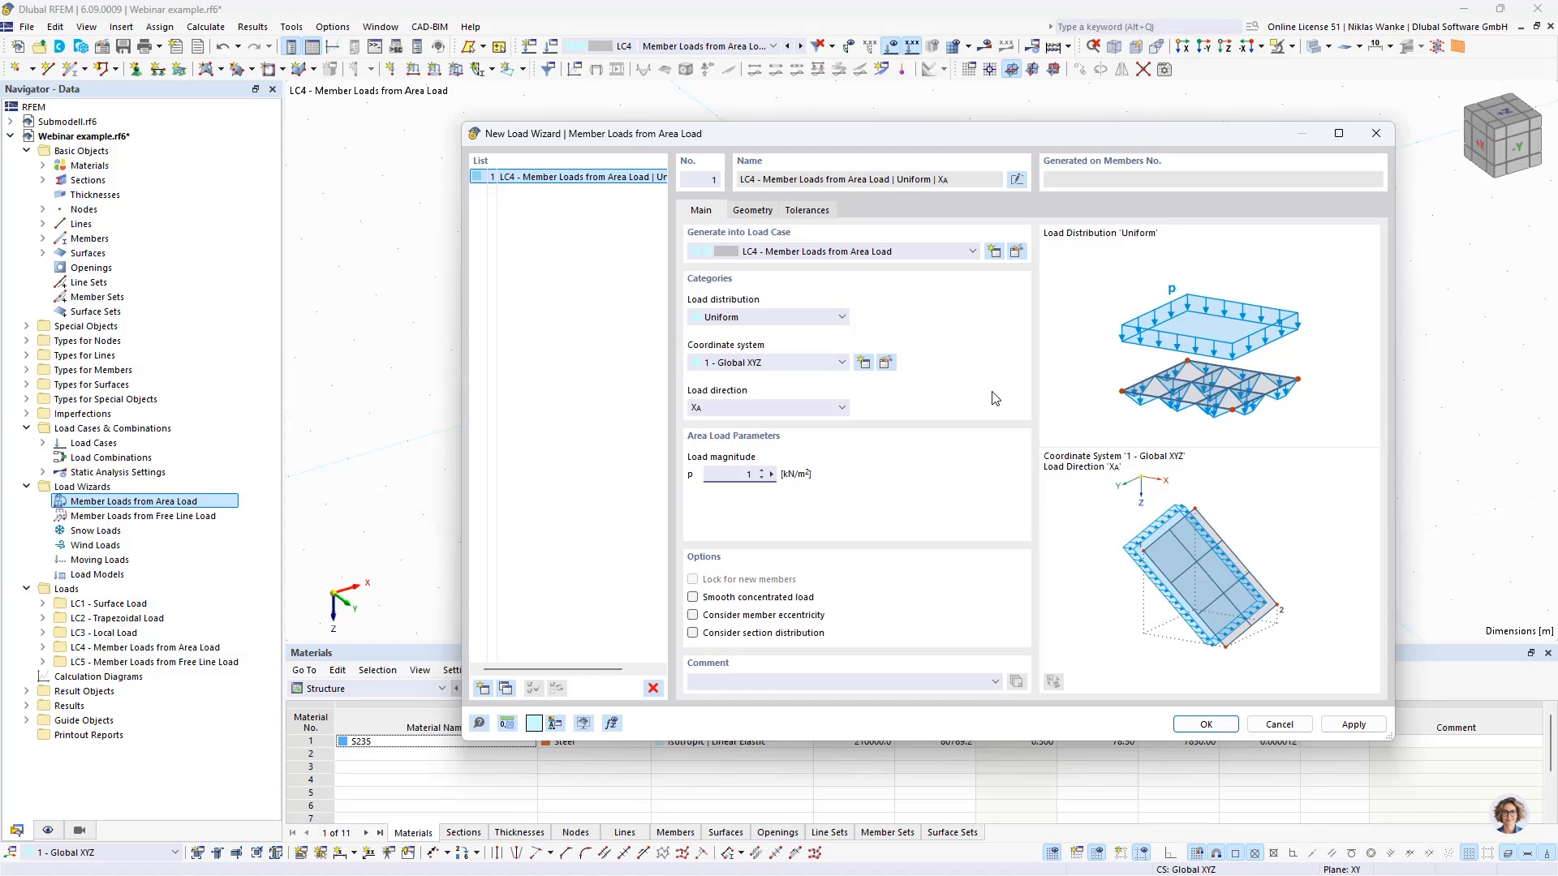
- Define the area load plane on the side wall by corner nodes 1, 2, 12 and 11, and generate the member loads
click(752, 213)
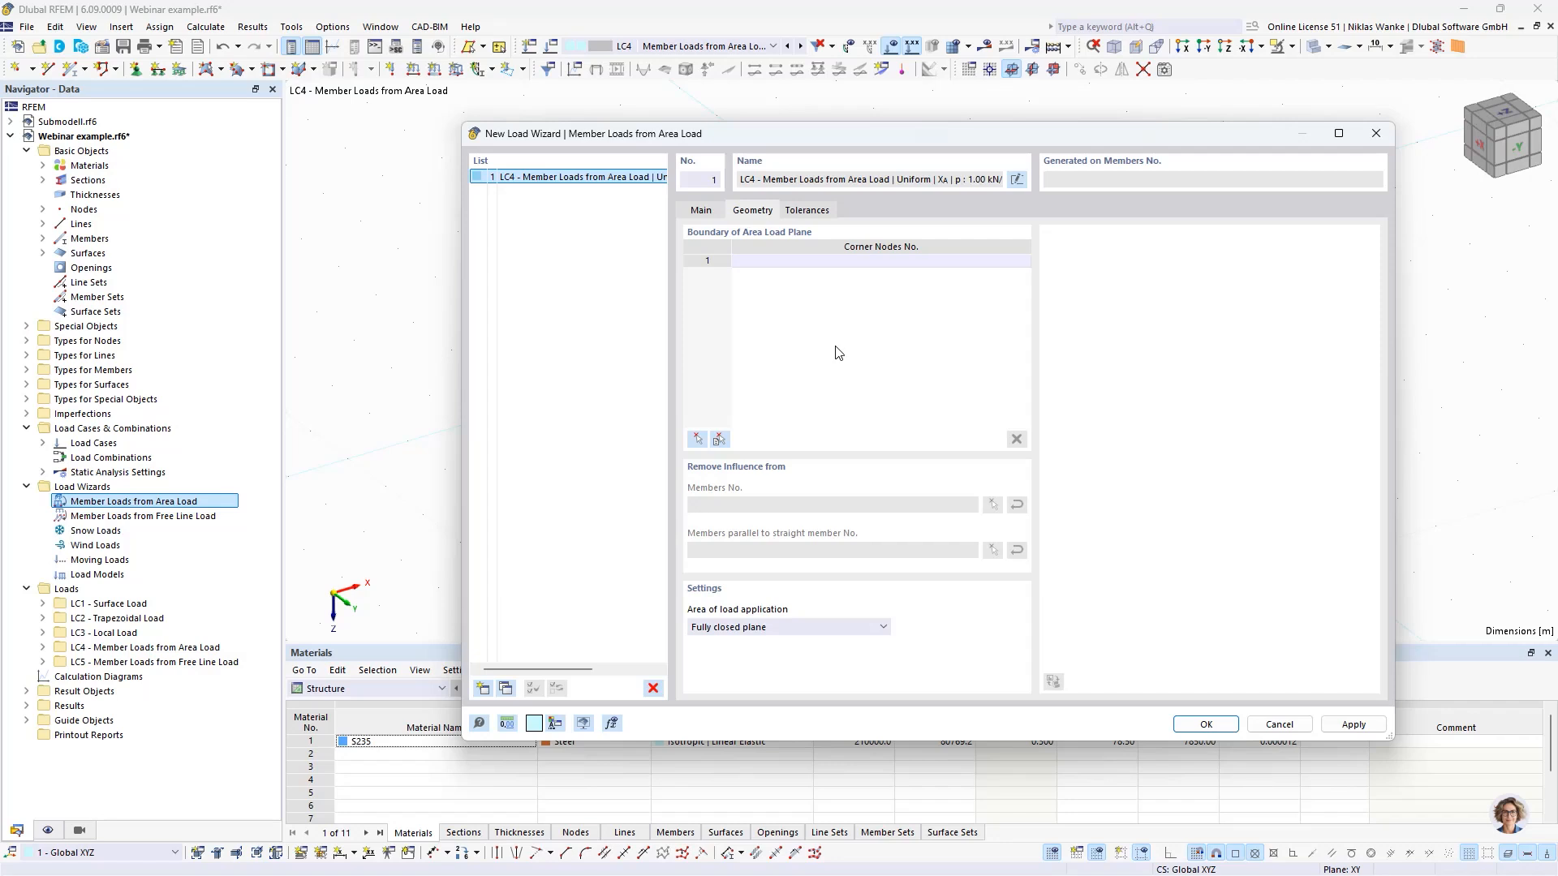
click(793, 261)
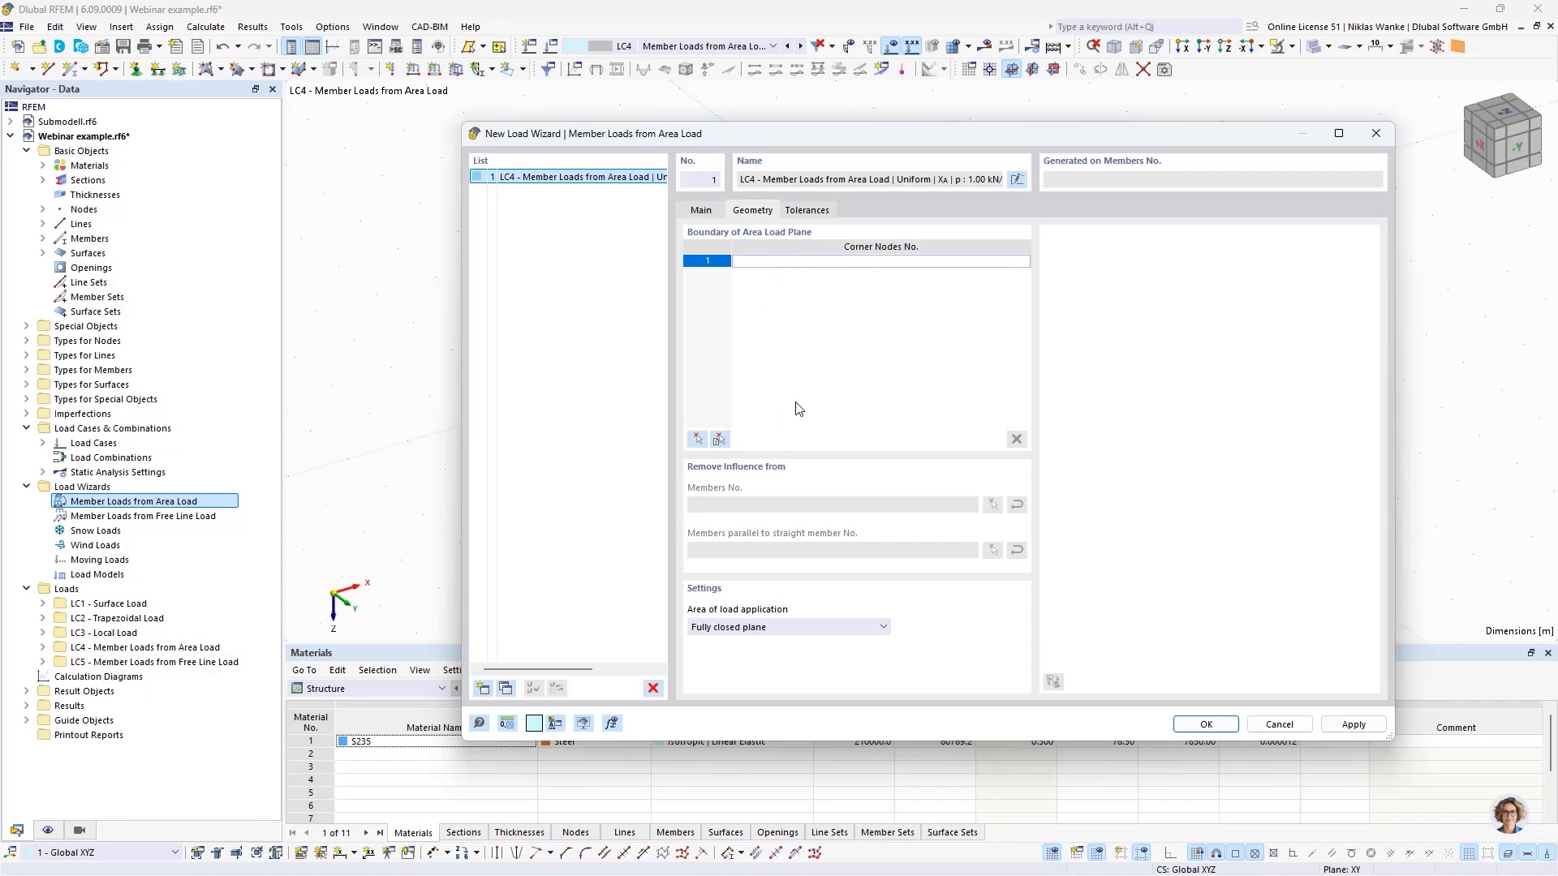
click(698, 439)
mouse_move(784, 438)
middle_down()
mouse_move(748, 477)
mouse_move(776, 460)
mouse_move(773, 434)
mouse_move(774, 452)
middle_up()
scroll(779, 473, up, 2)
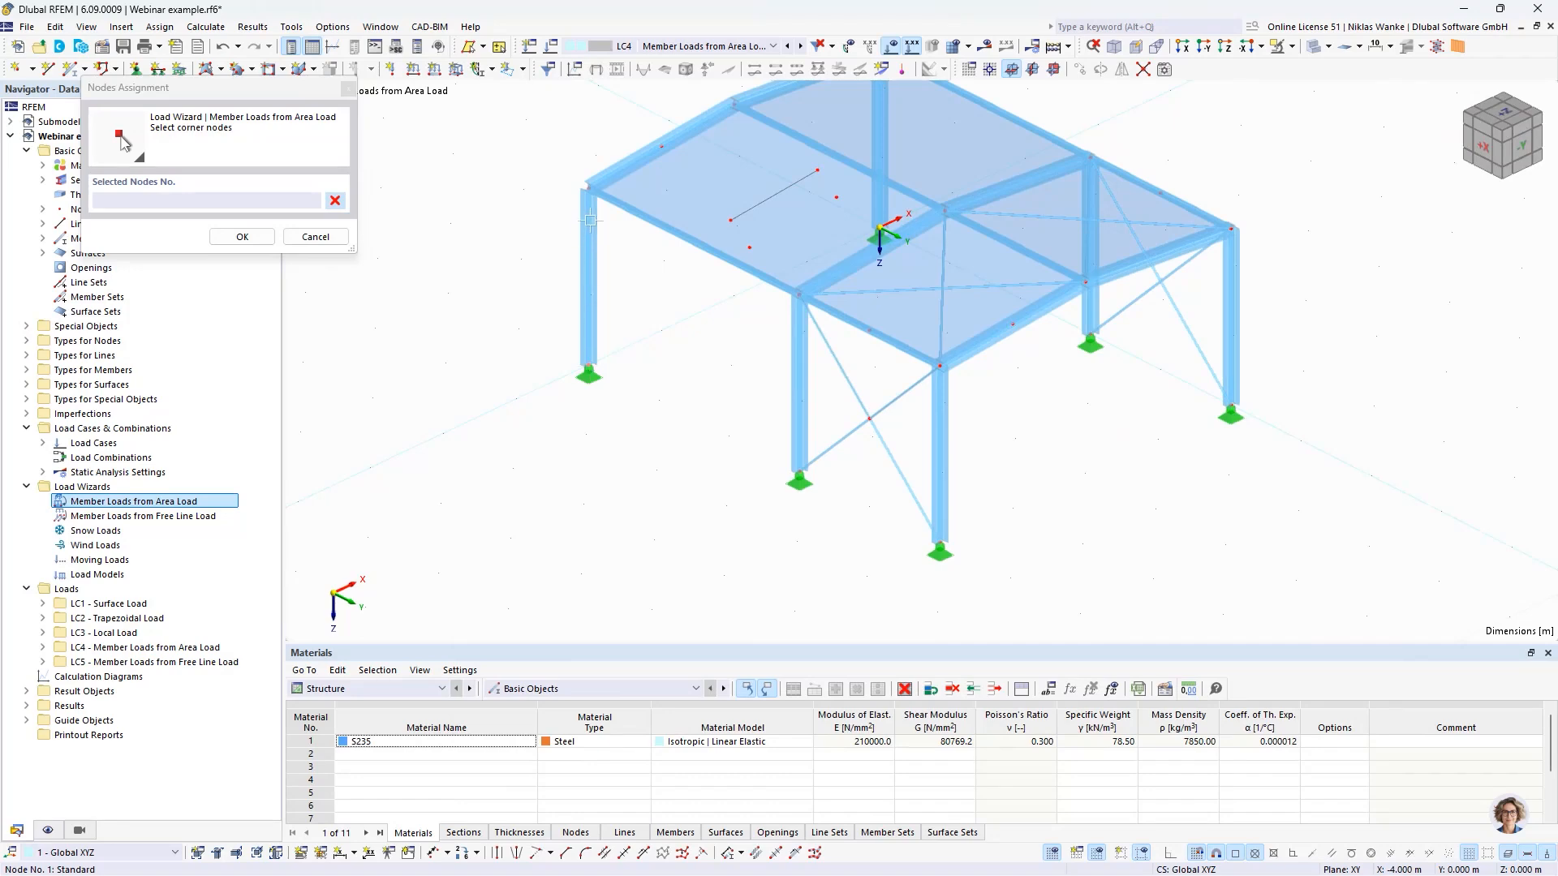
click(587, 190)
click(586, 365)
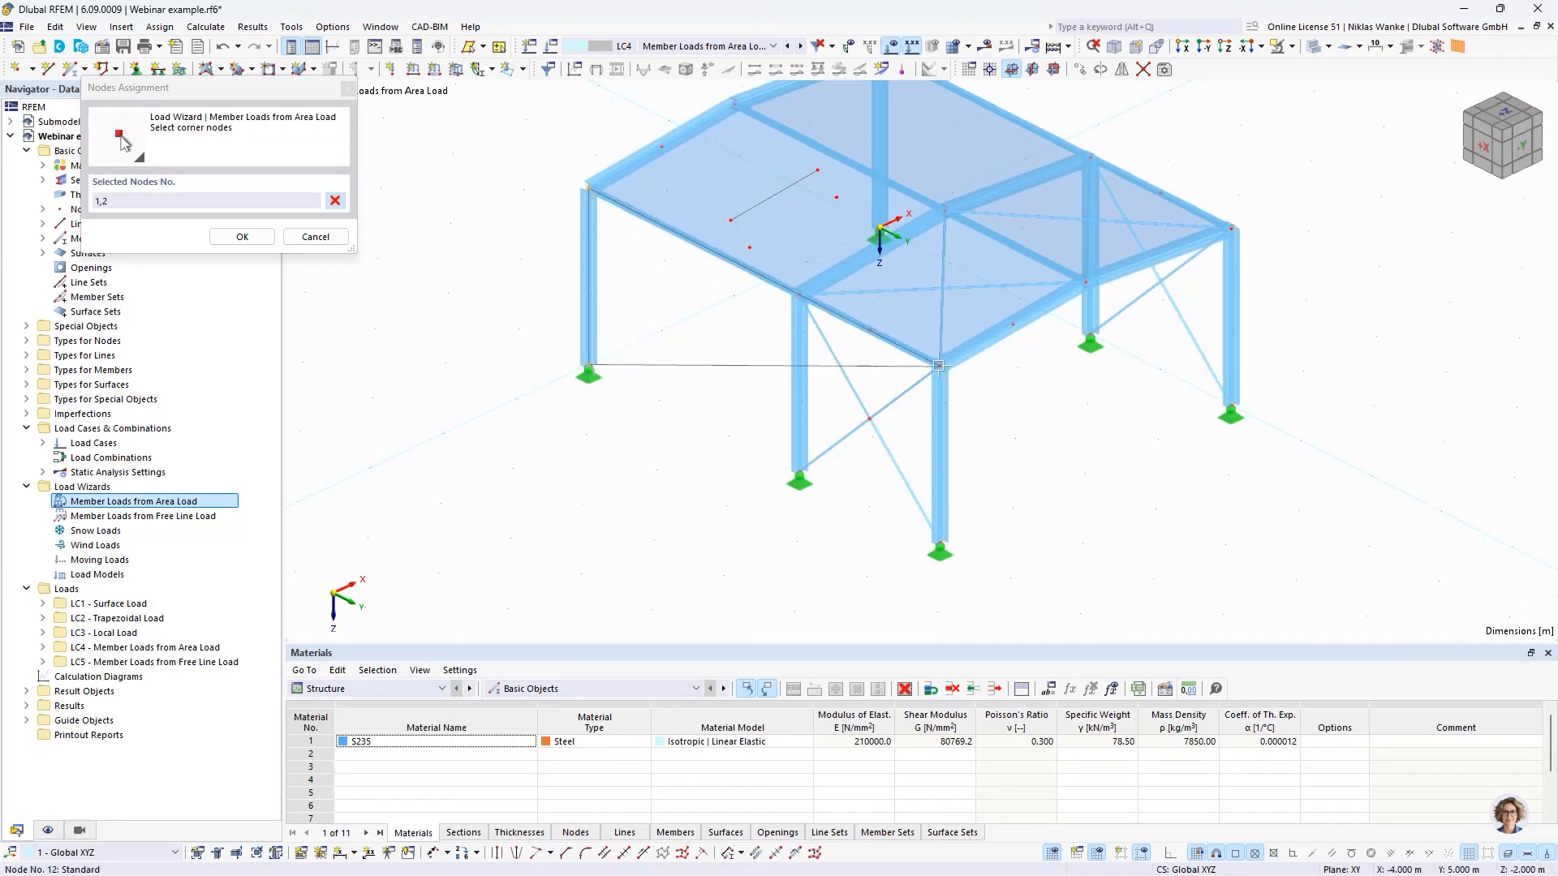
click(938, 365)
click(939, 542)
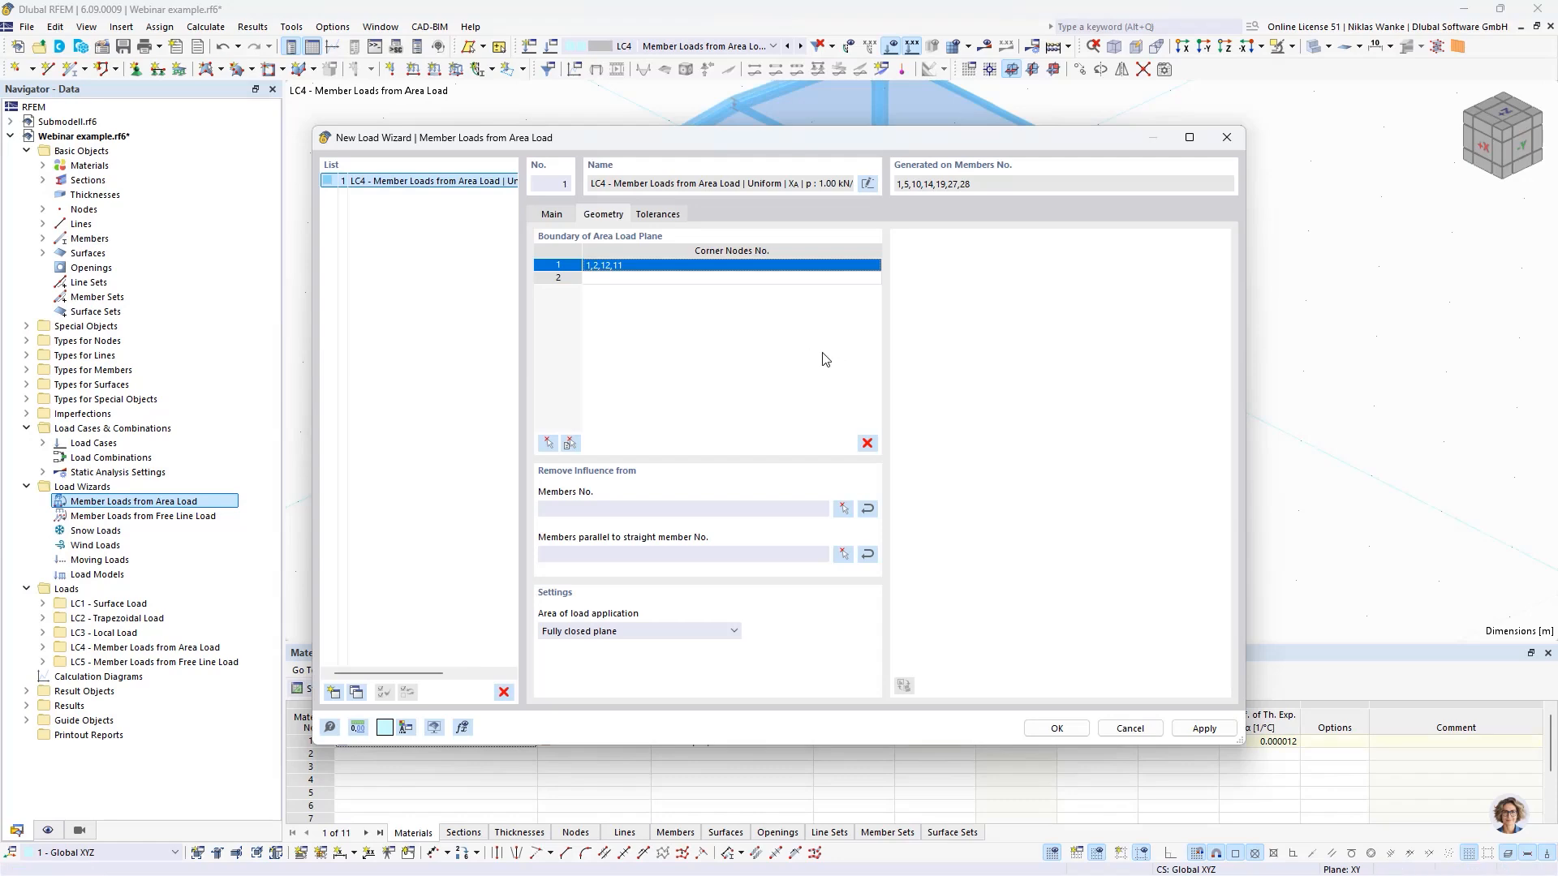
click(1056, 728)
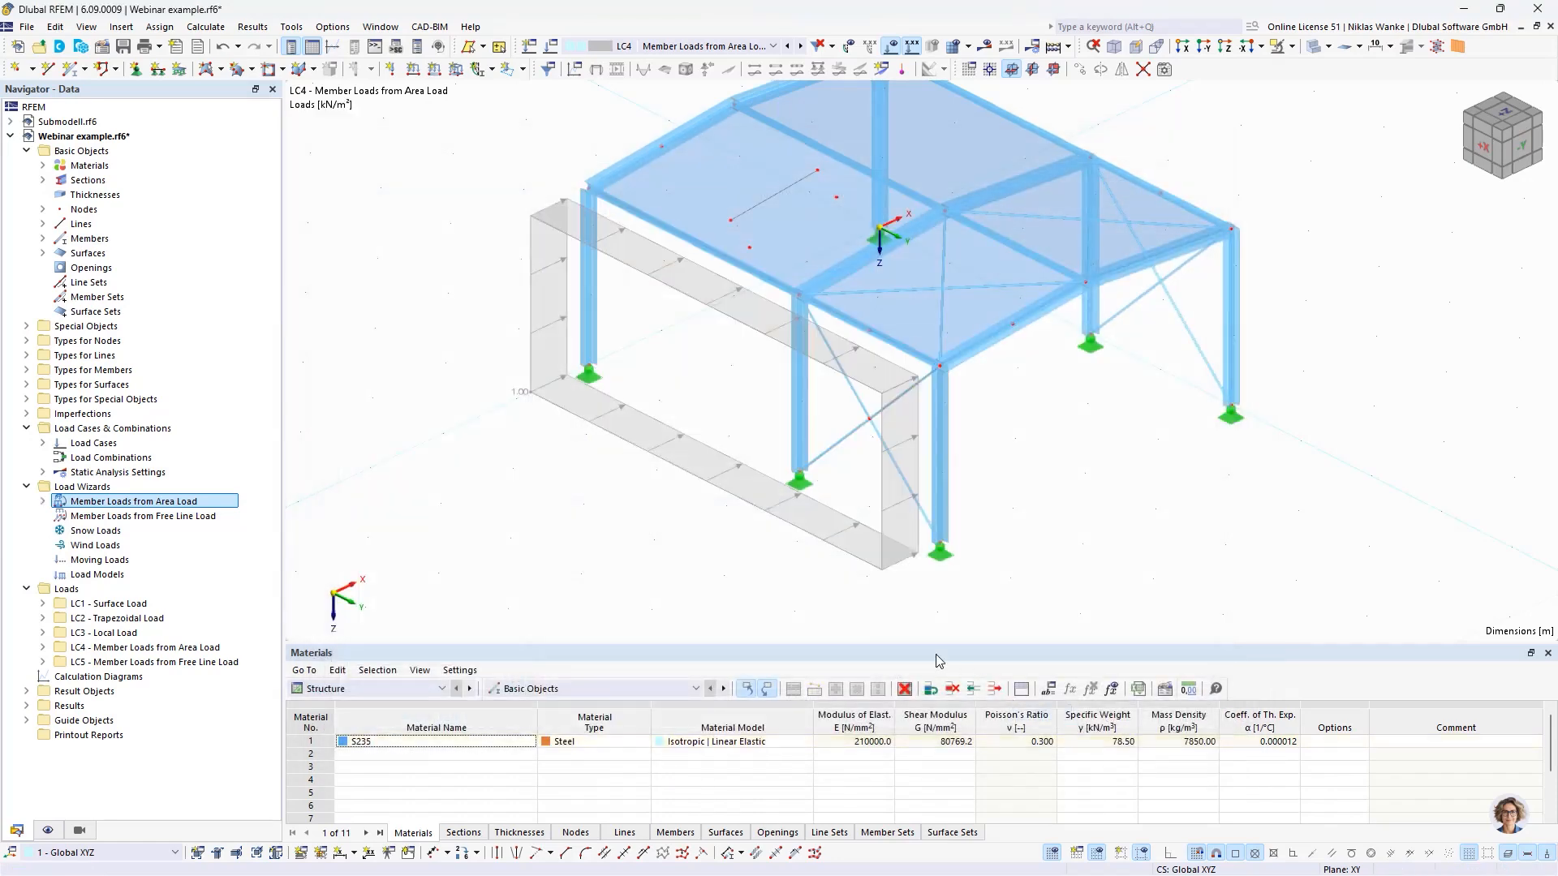
- Turn on separate display of the member loads generated by the Member Loads from Area Load wizard in the display settings
scroll(611, 514, up, 3)
mouse_move(649, 492)
ctrl+middle_down()
mouse_move(660, 460)
mouse_move(671, 486)
ctrl+middle_up()
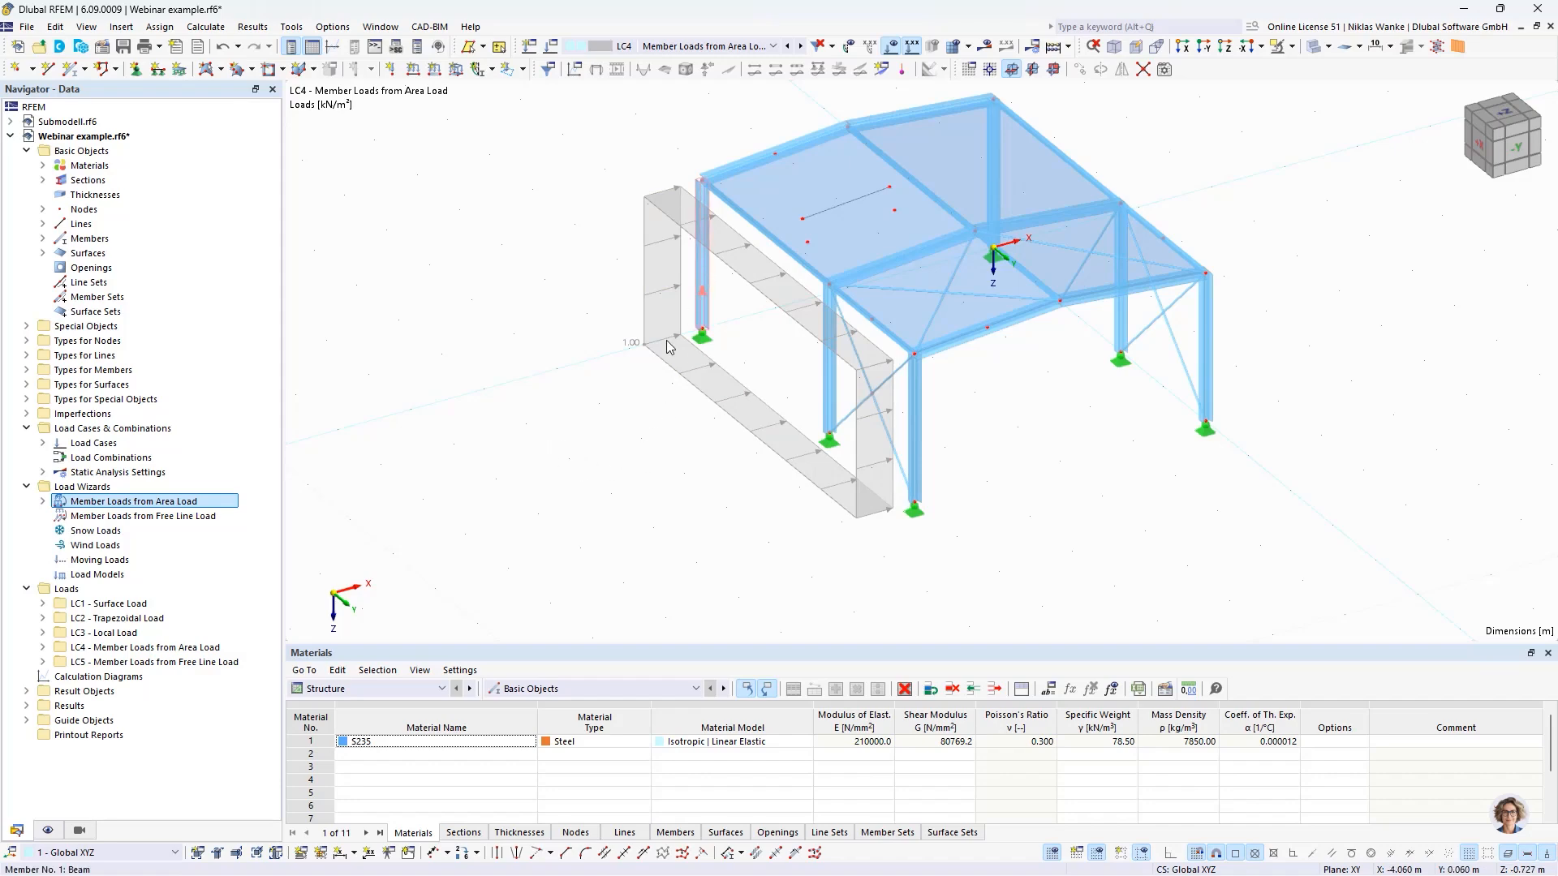
click(47, 830)
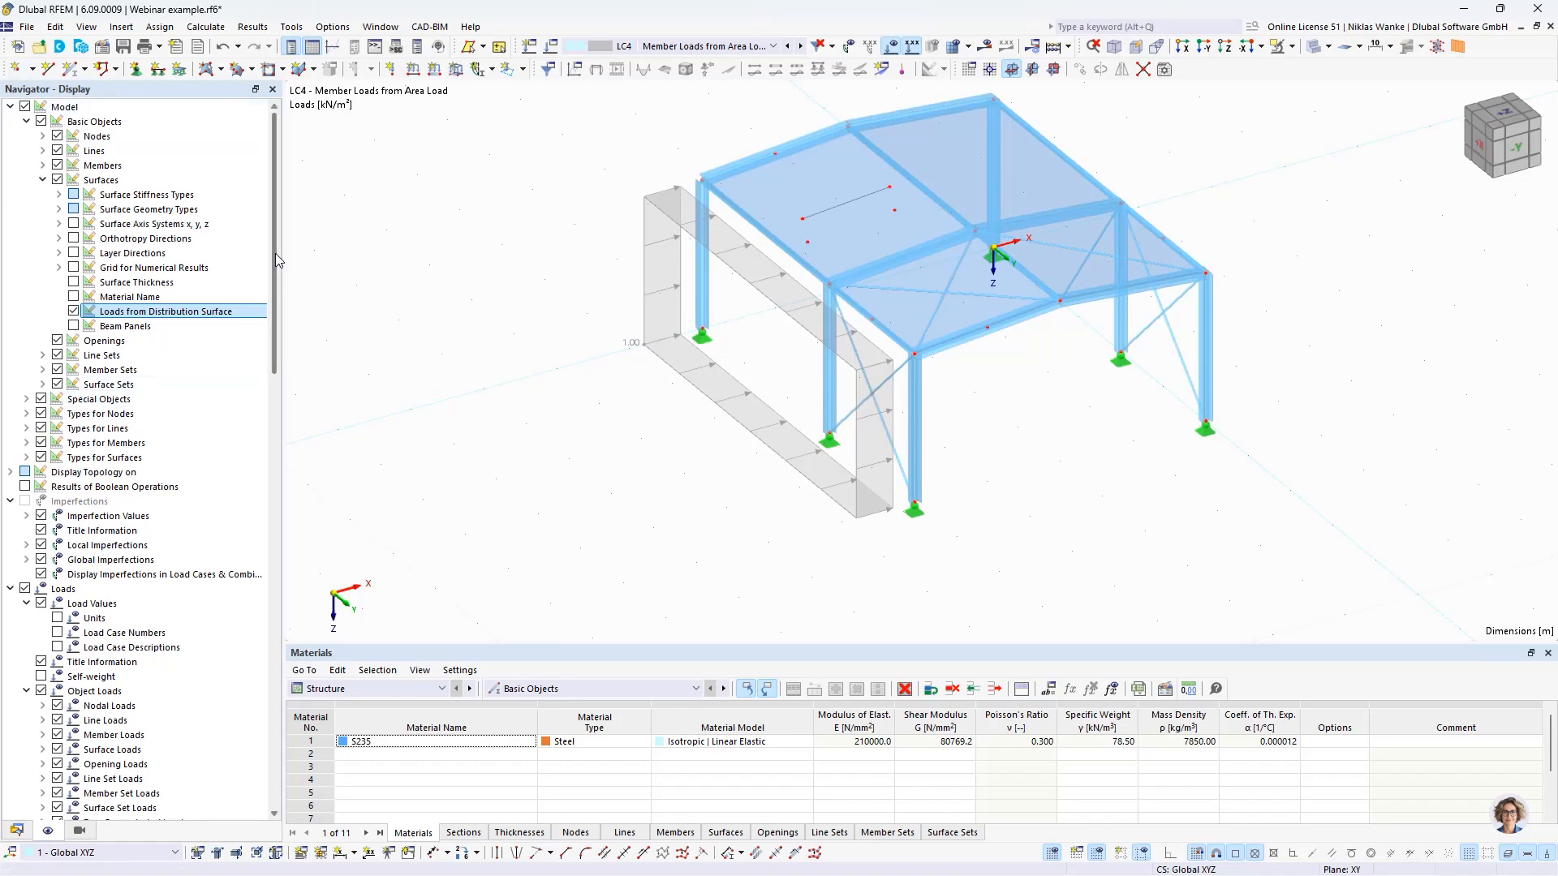
drag(273, 252, 266, 368)
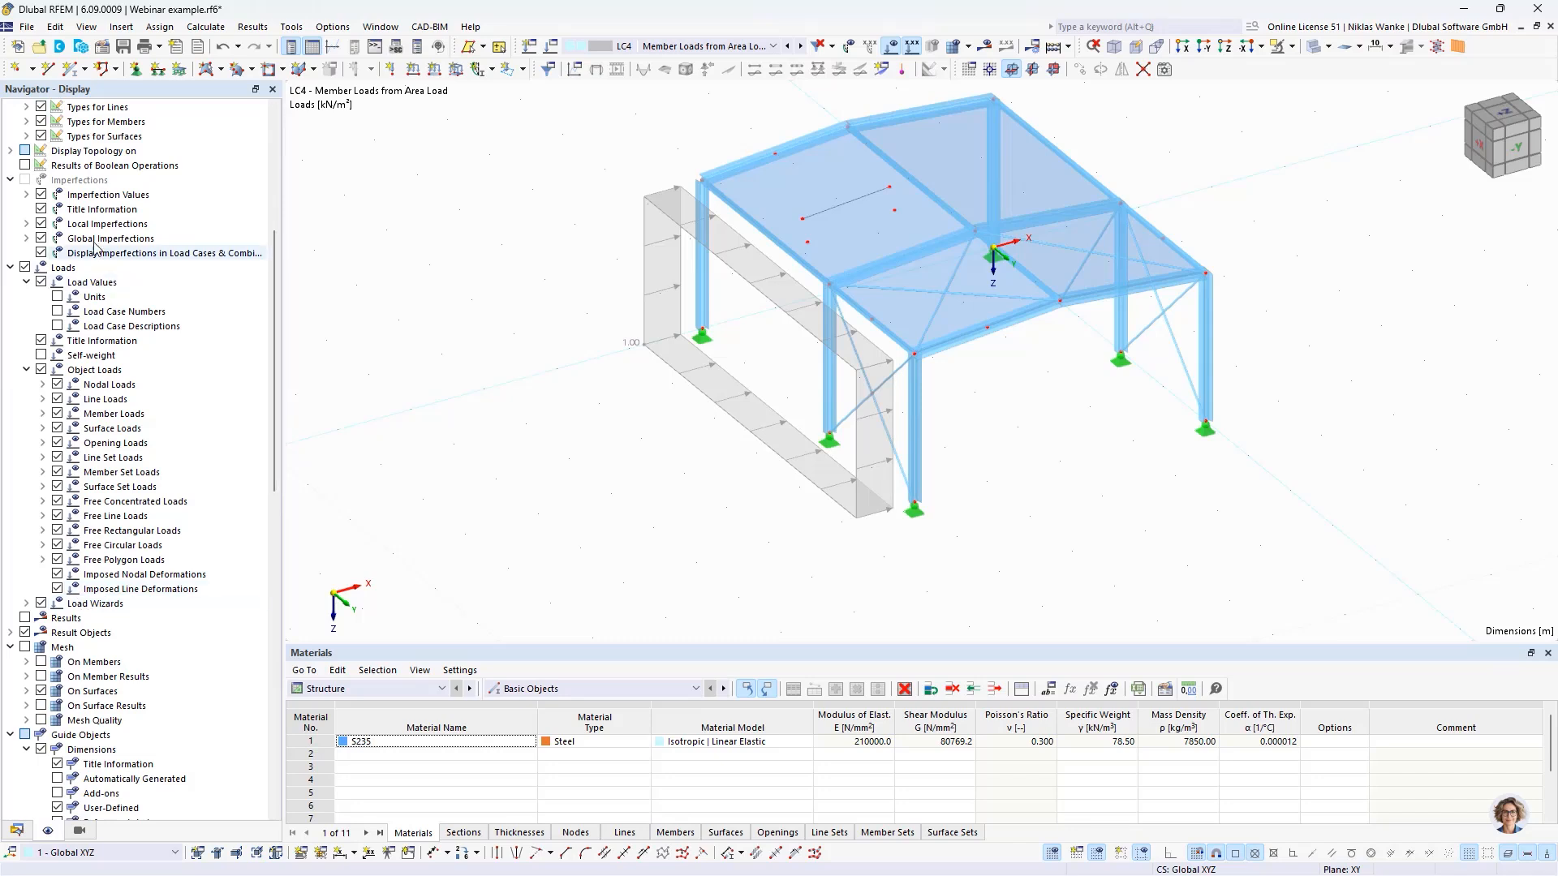
click(26, 604)
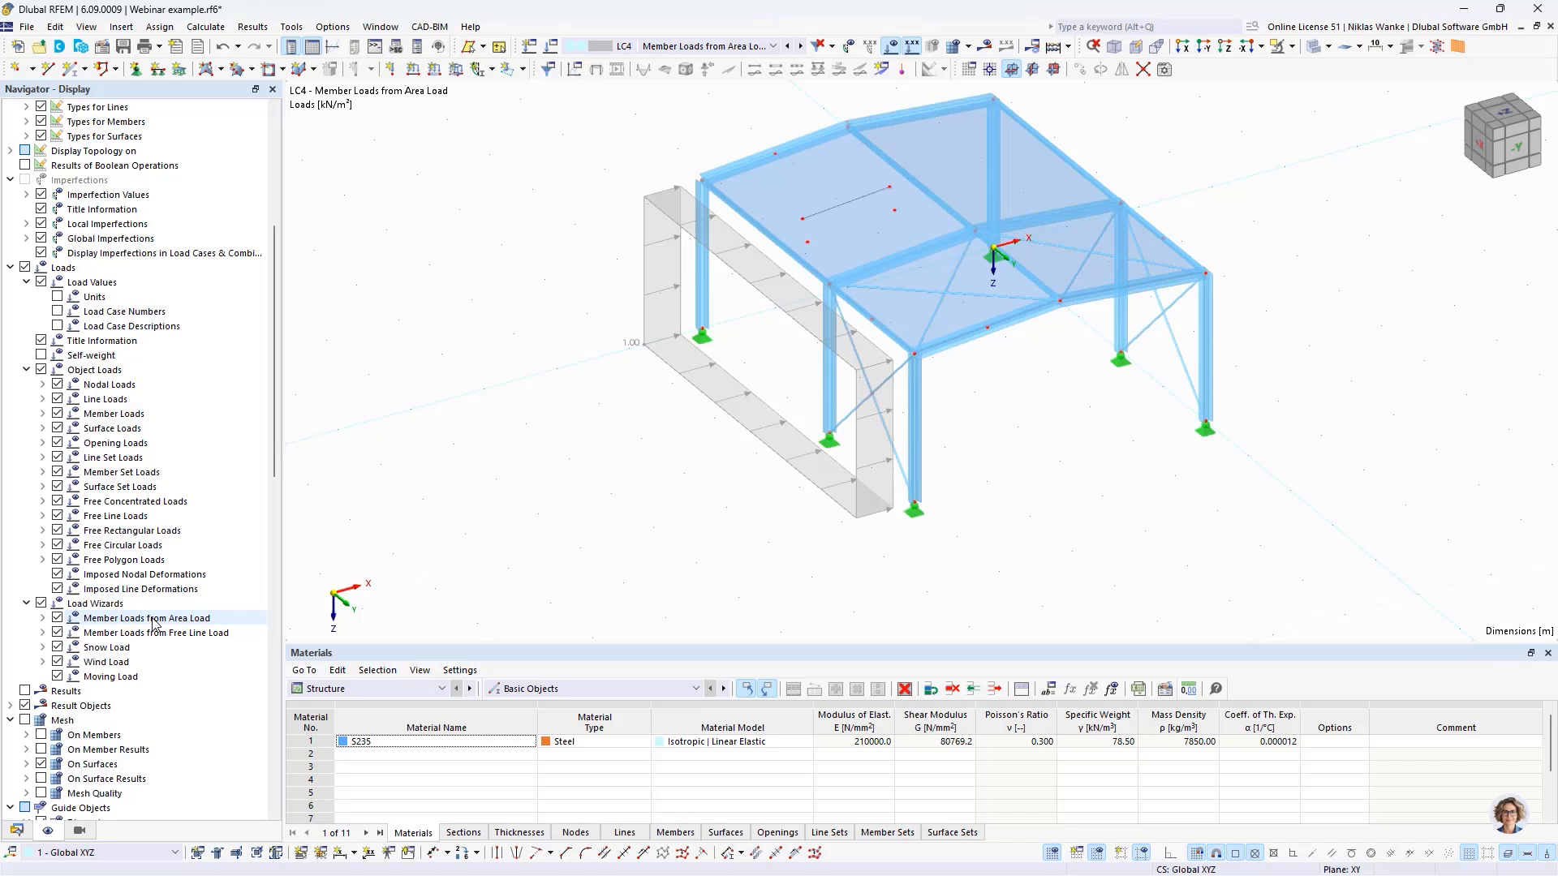
click(42, 618)
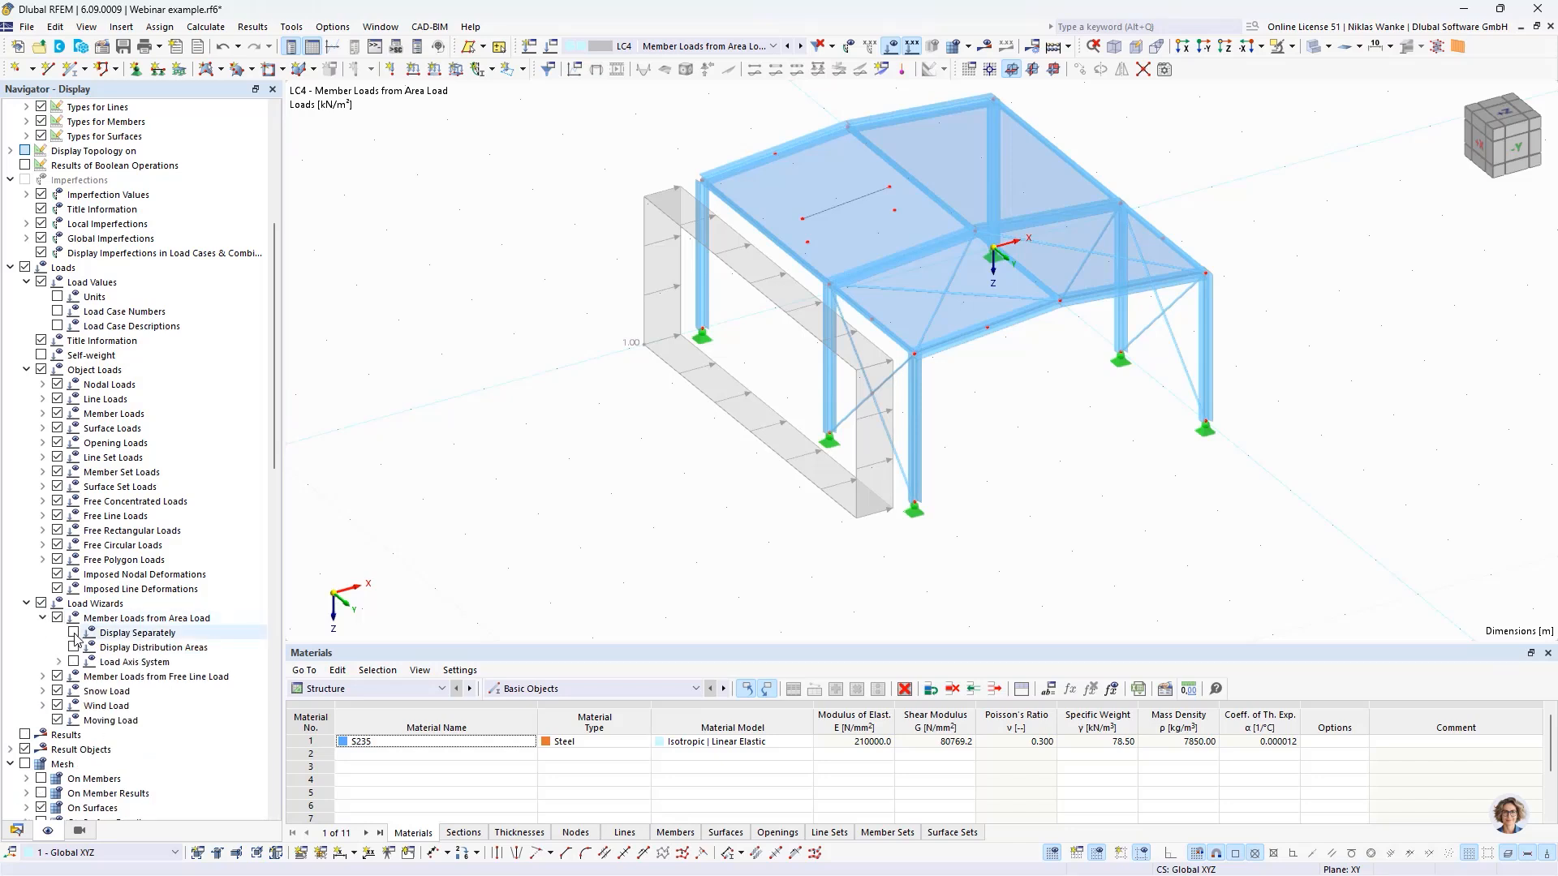
click(74, 633)
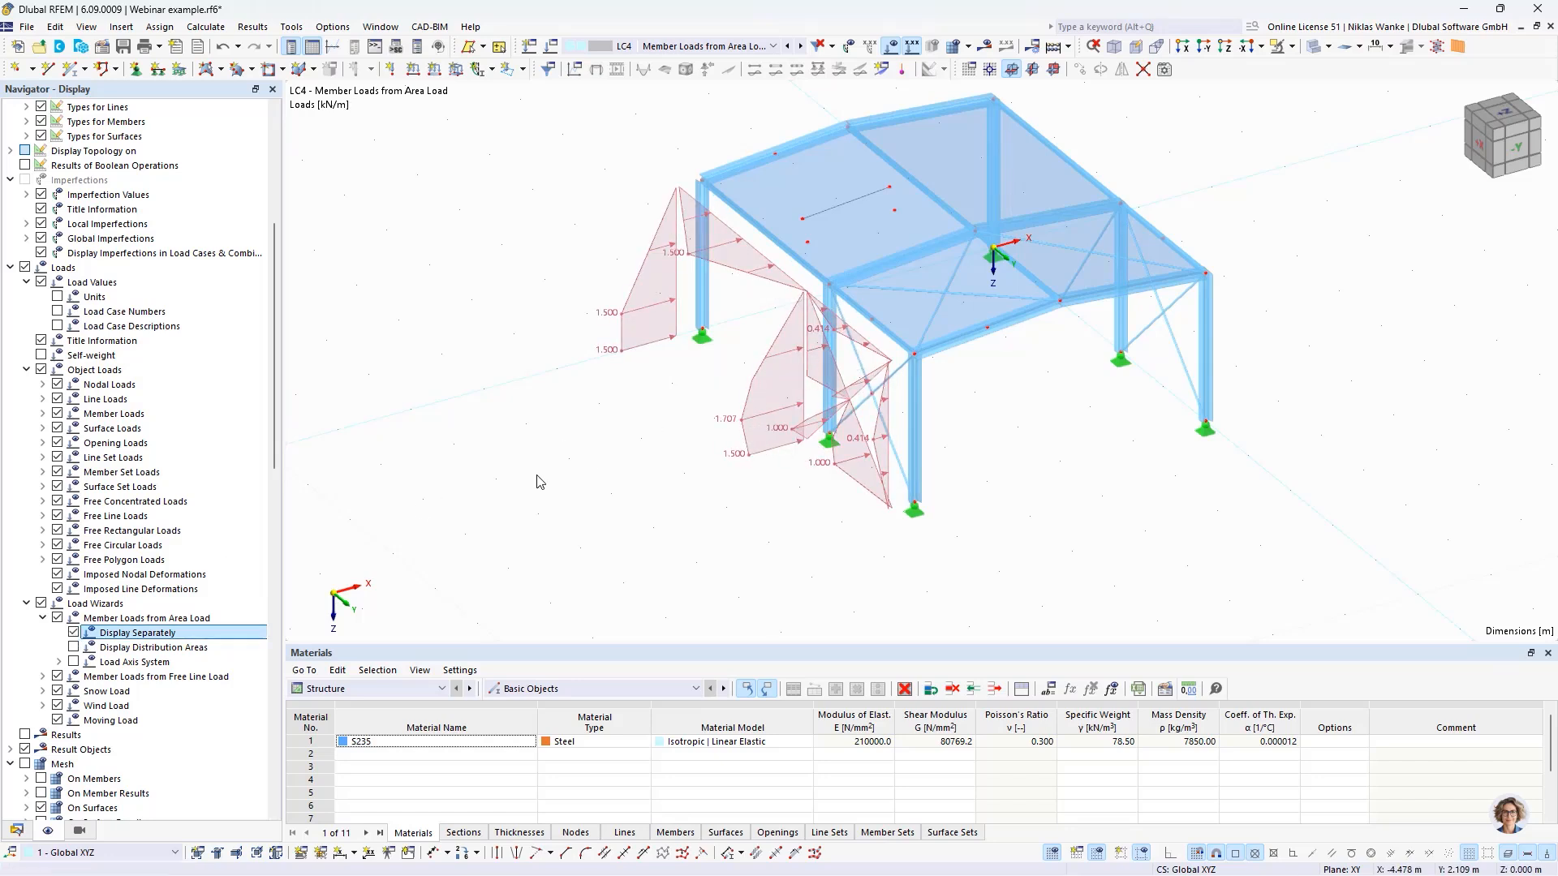
- Switch back to the area load display and display the generated member loads separately again directly from the load in the model
click(74, 633)
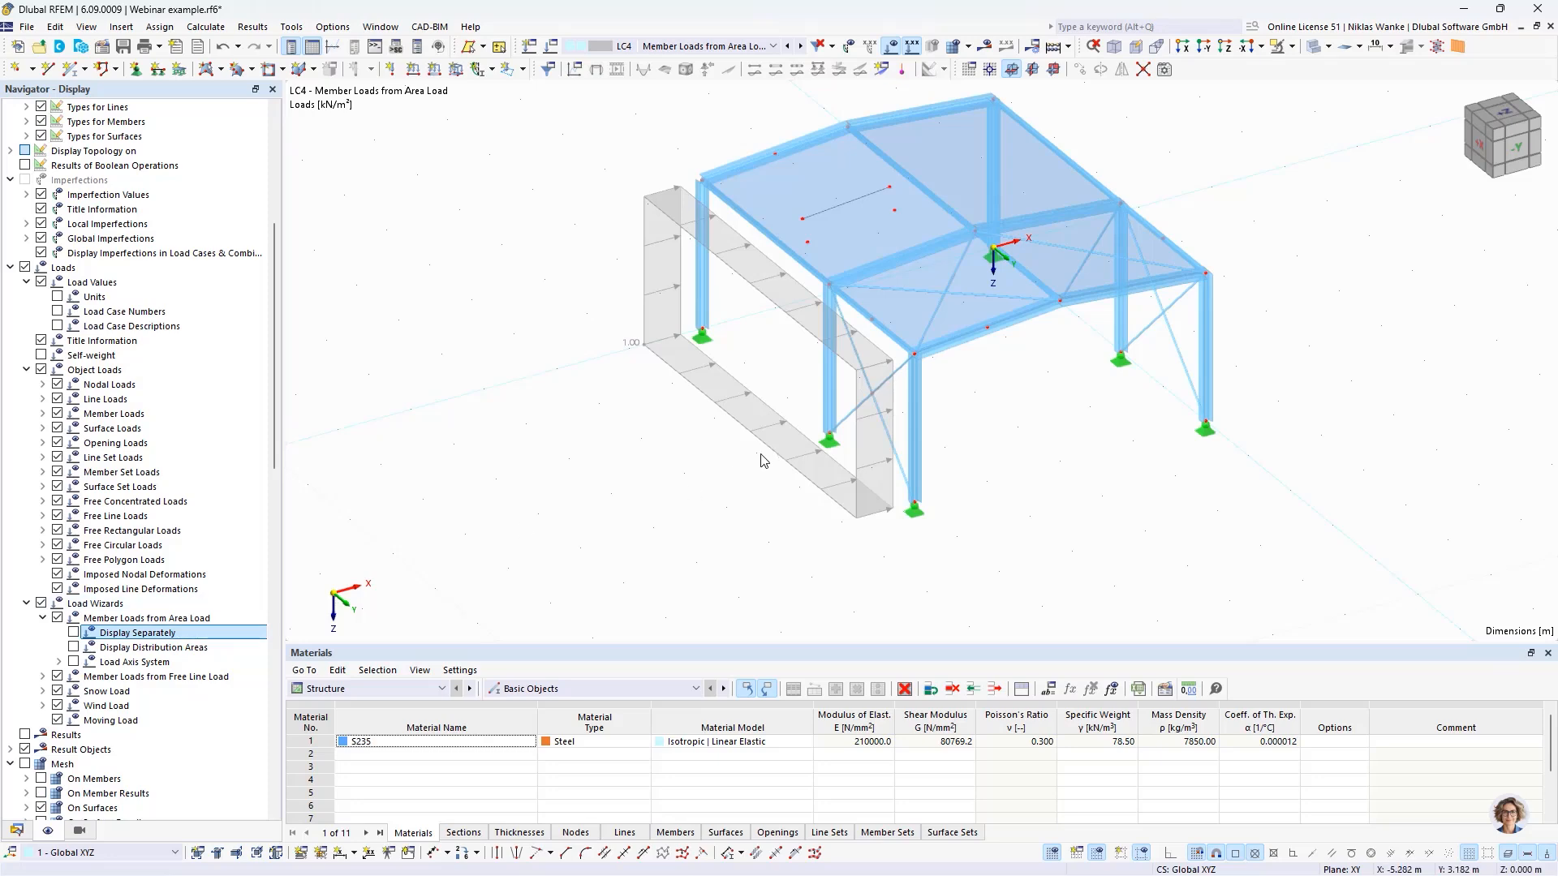
scroll(763, 452, up, 4)
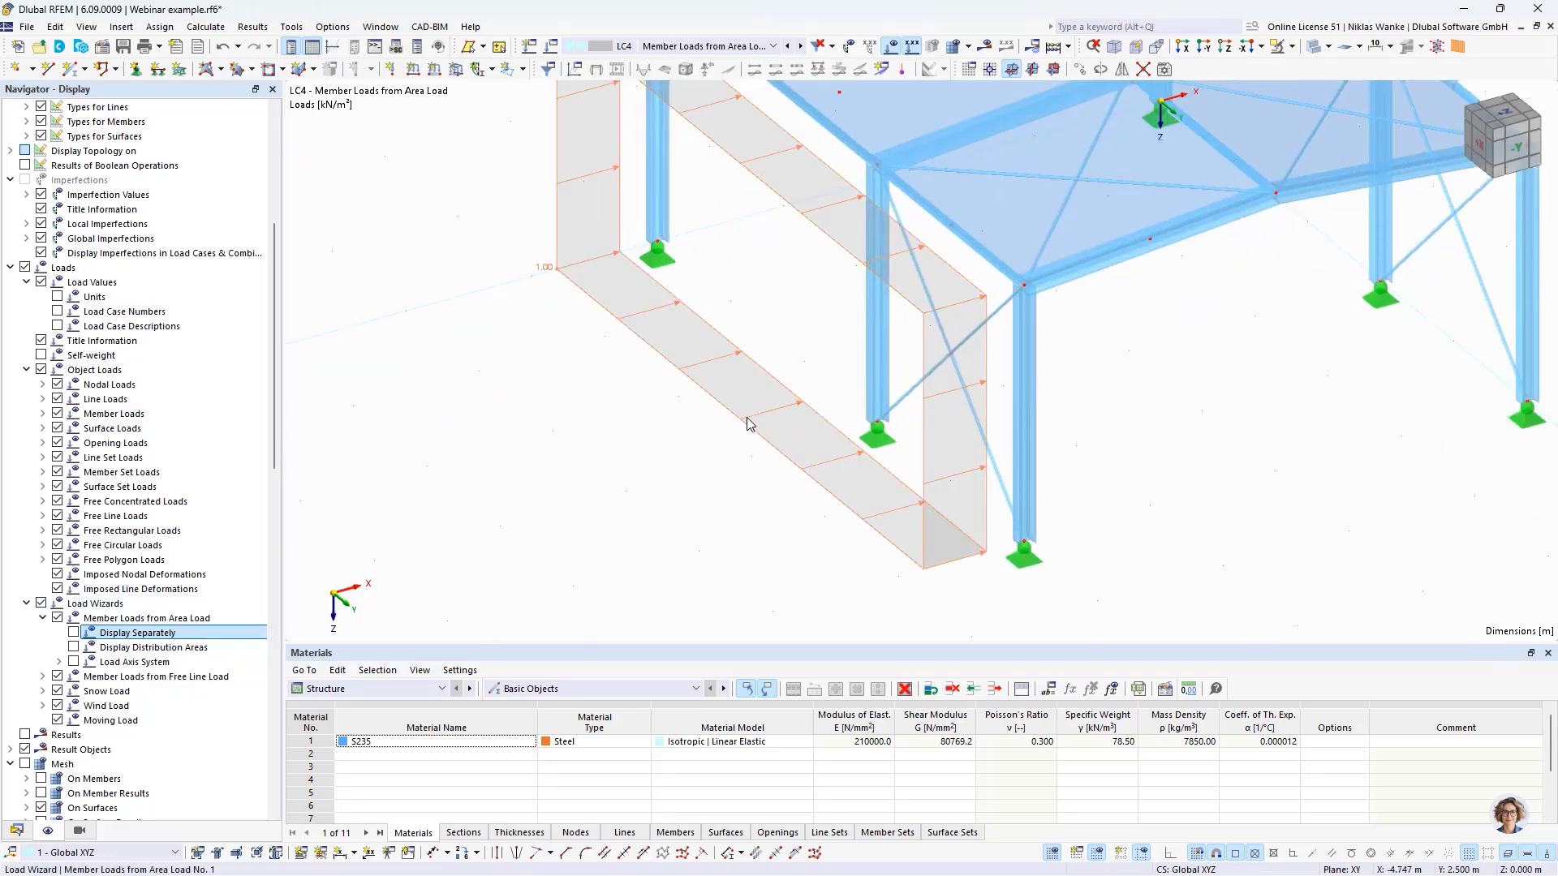
right_click(747, 424)
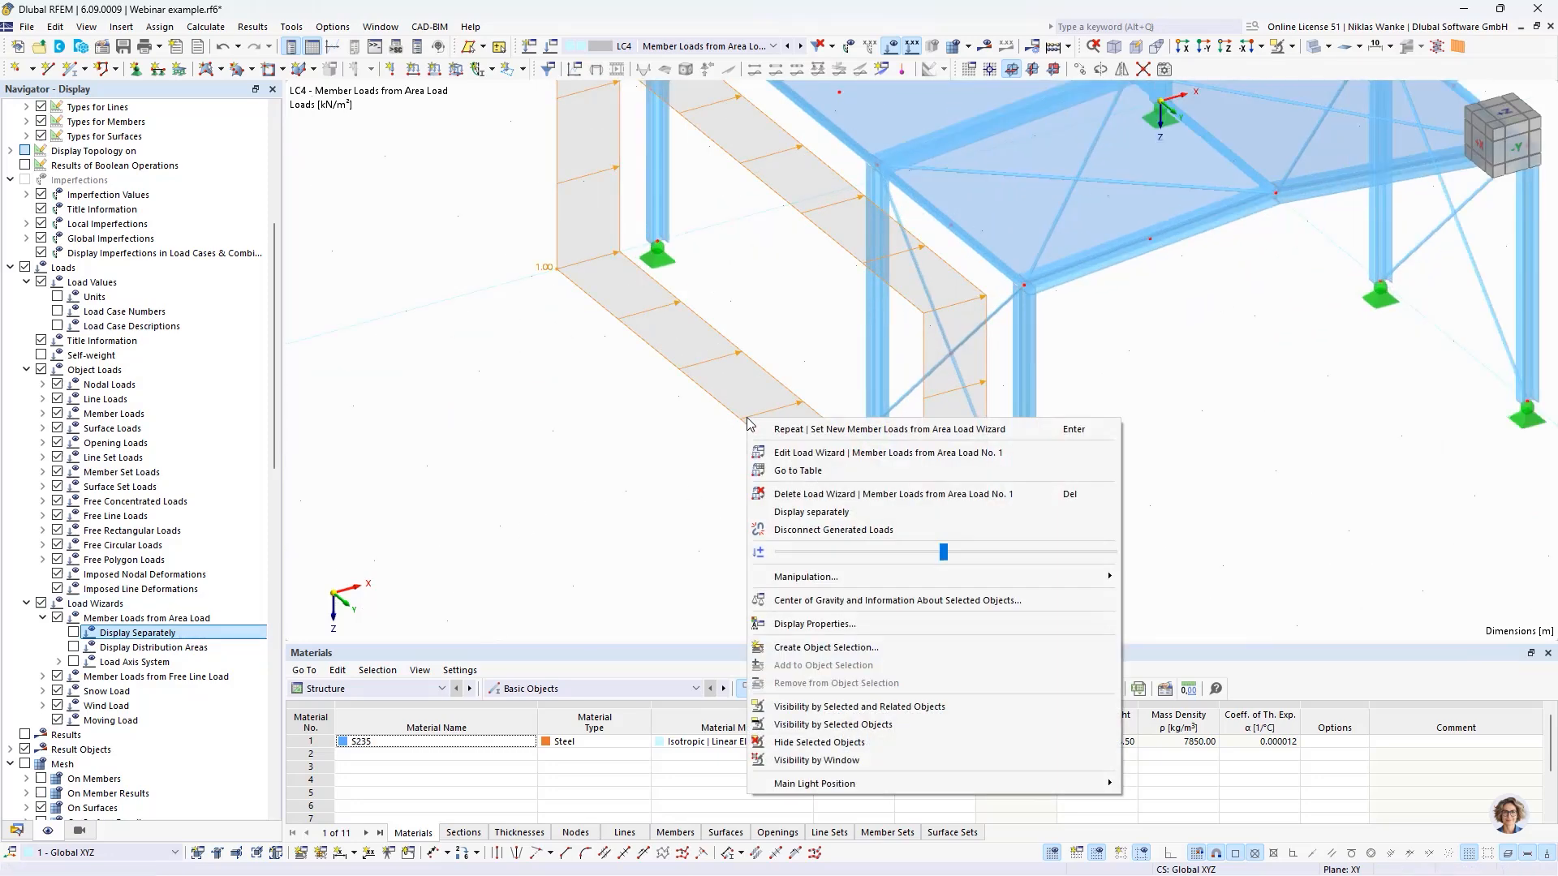
click(836, 514)
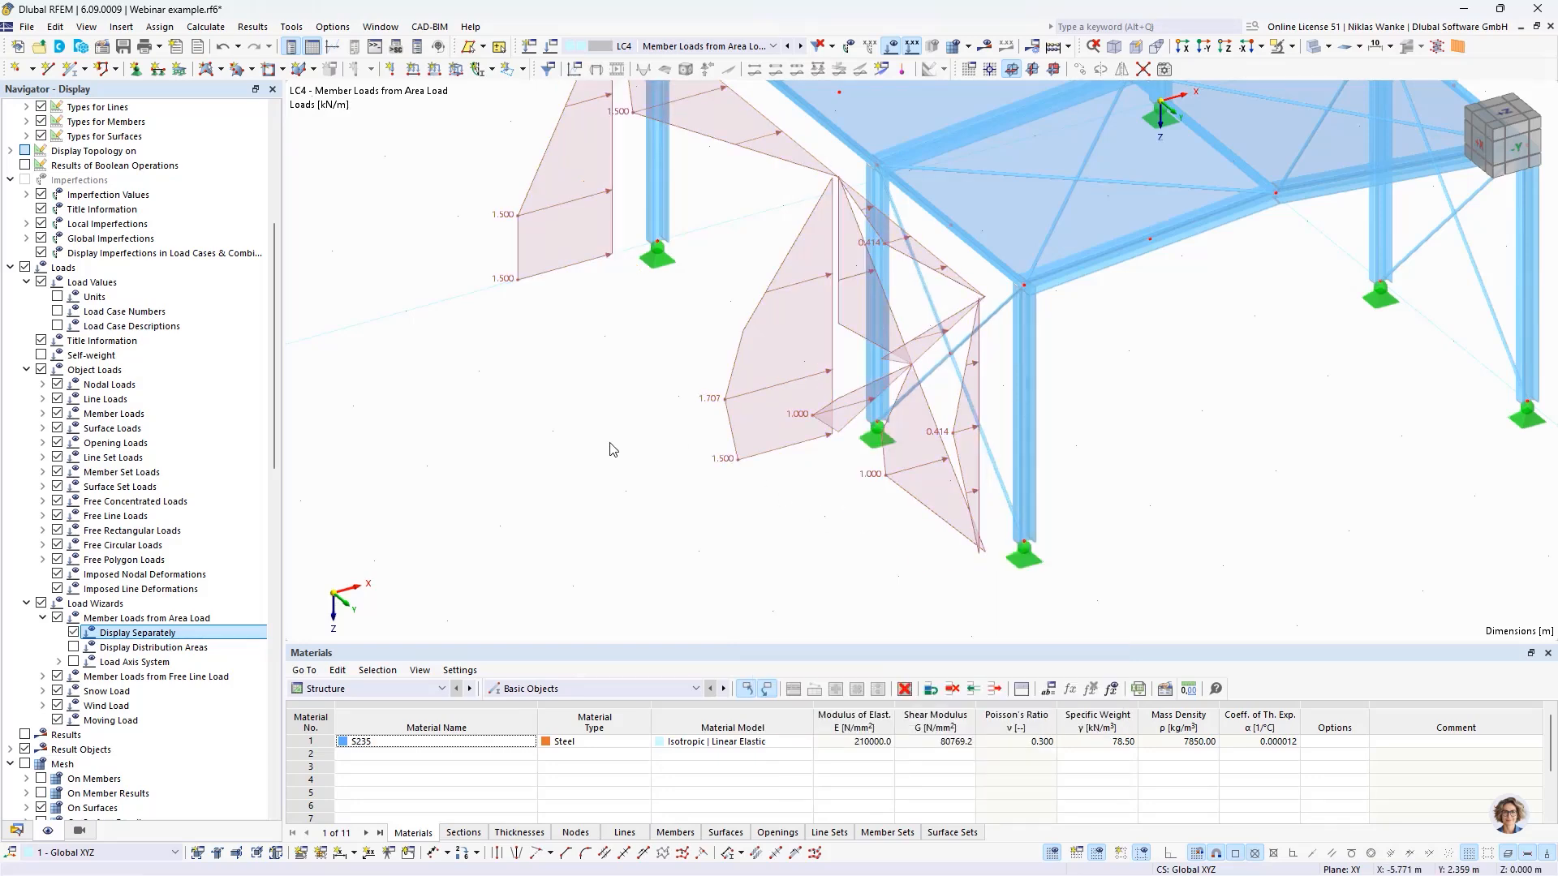
- Examine the separately displayed member loads on the side wall's columns, edge beams and cross bracing from several angles
scroll(613, 448, down, 4)
ctrl+middle_drag(613, 445, 671, 431)
scroll(771, 469, up, 3)
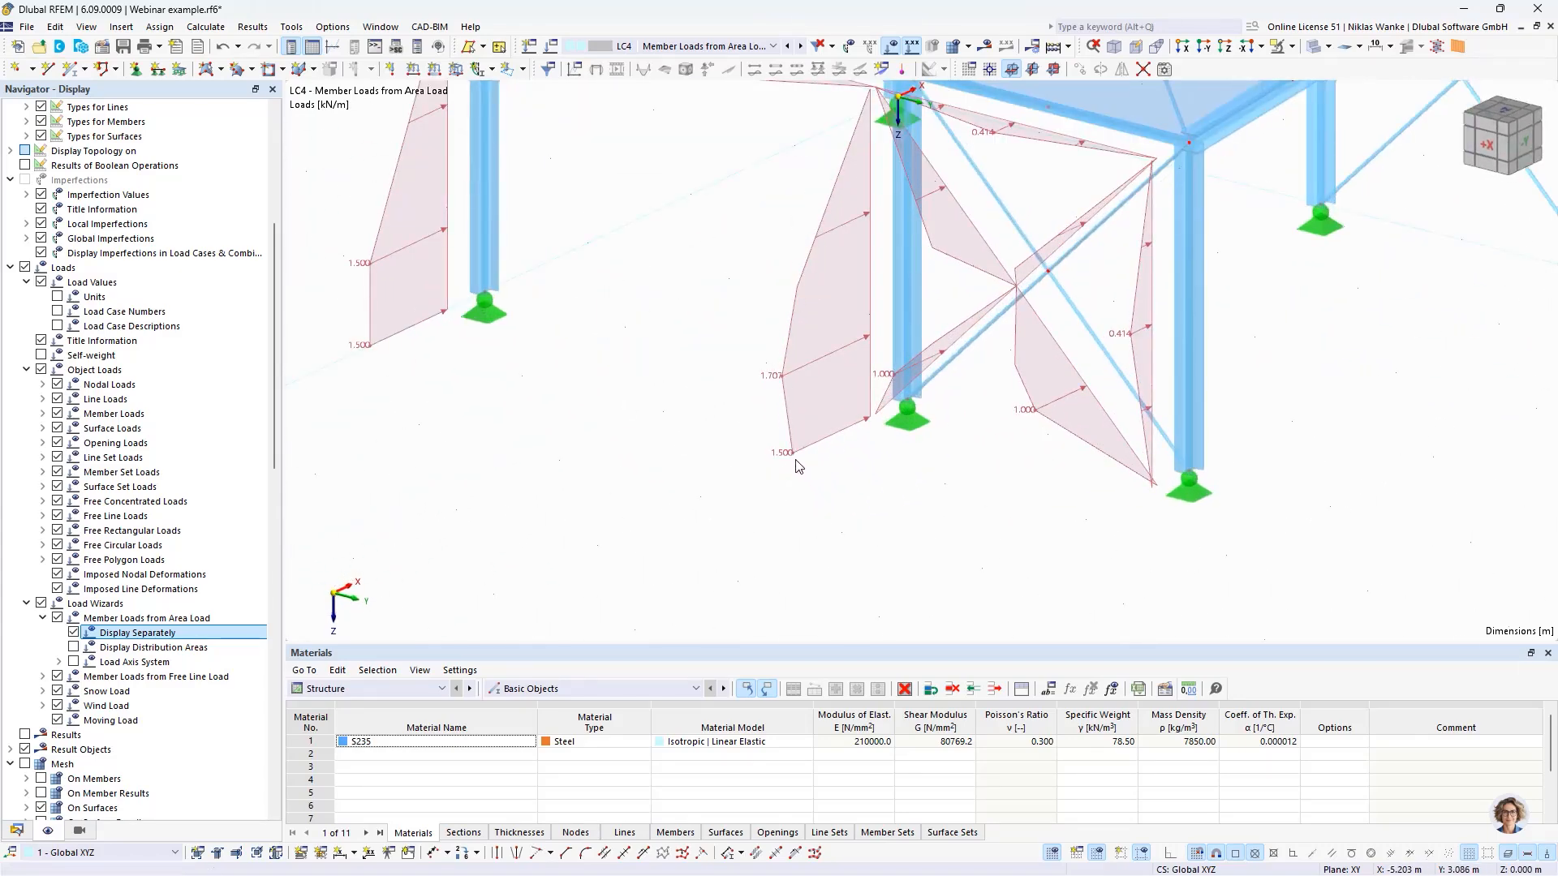
scroll(793, 457, up, 2)
mouse_move(693, 437)
middle_down()
mouse_move(702, 448)
mouse_move(701, 427)
middle_up()
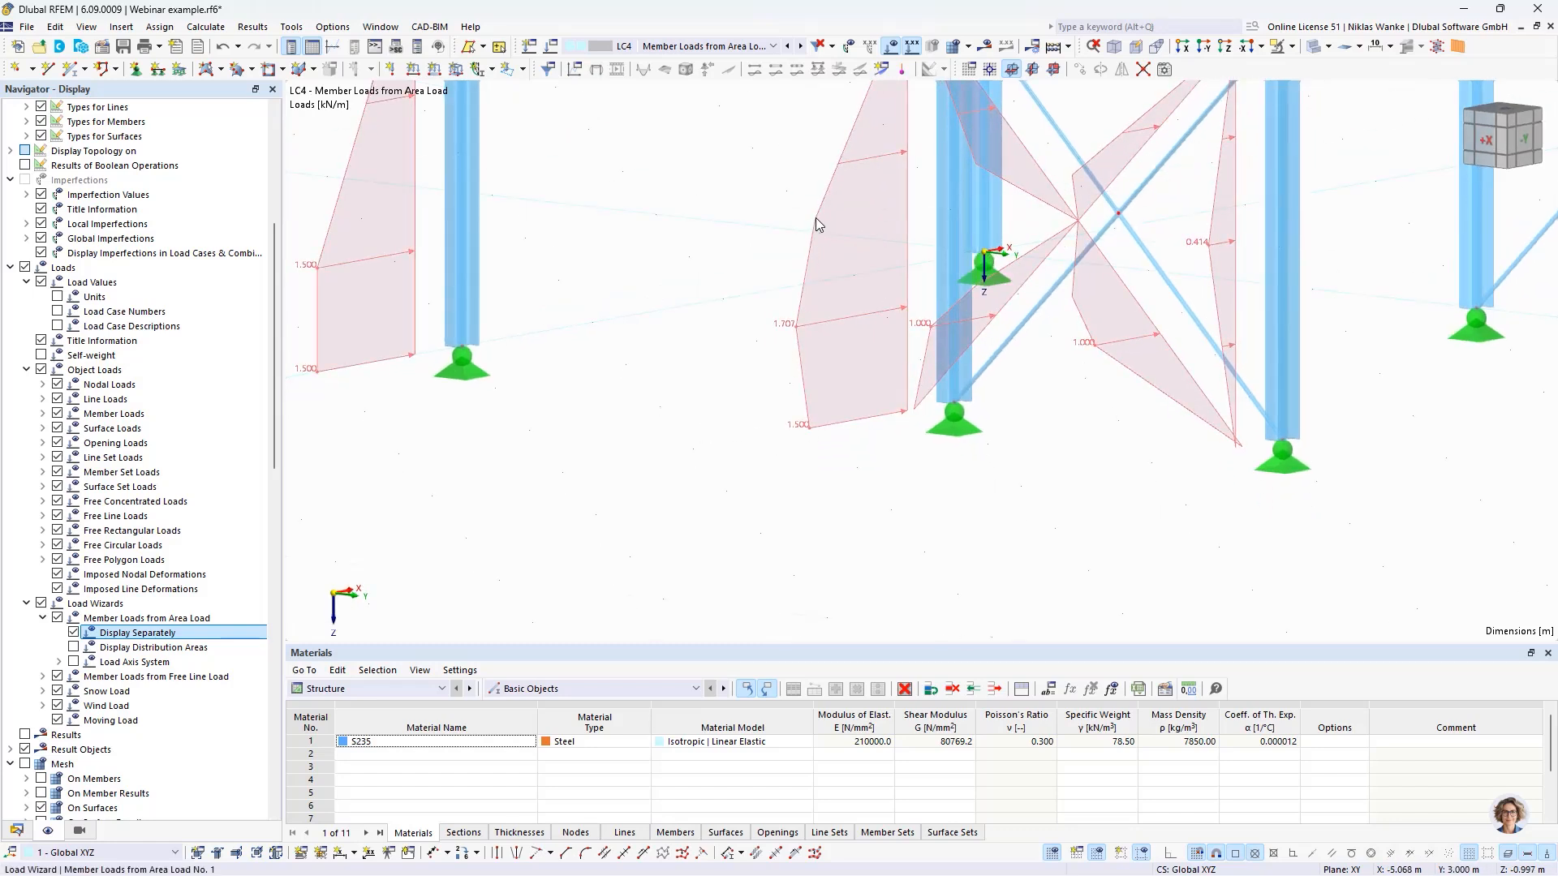
scroll(818, 225, up, 2)
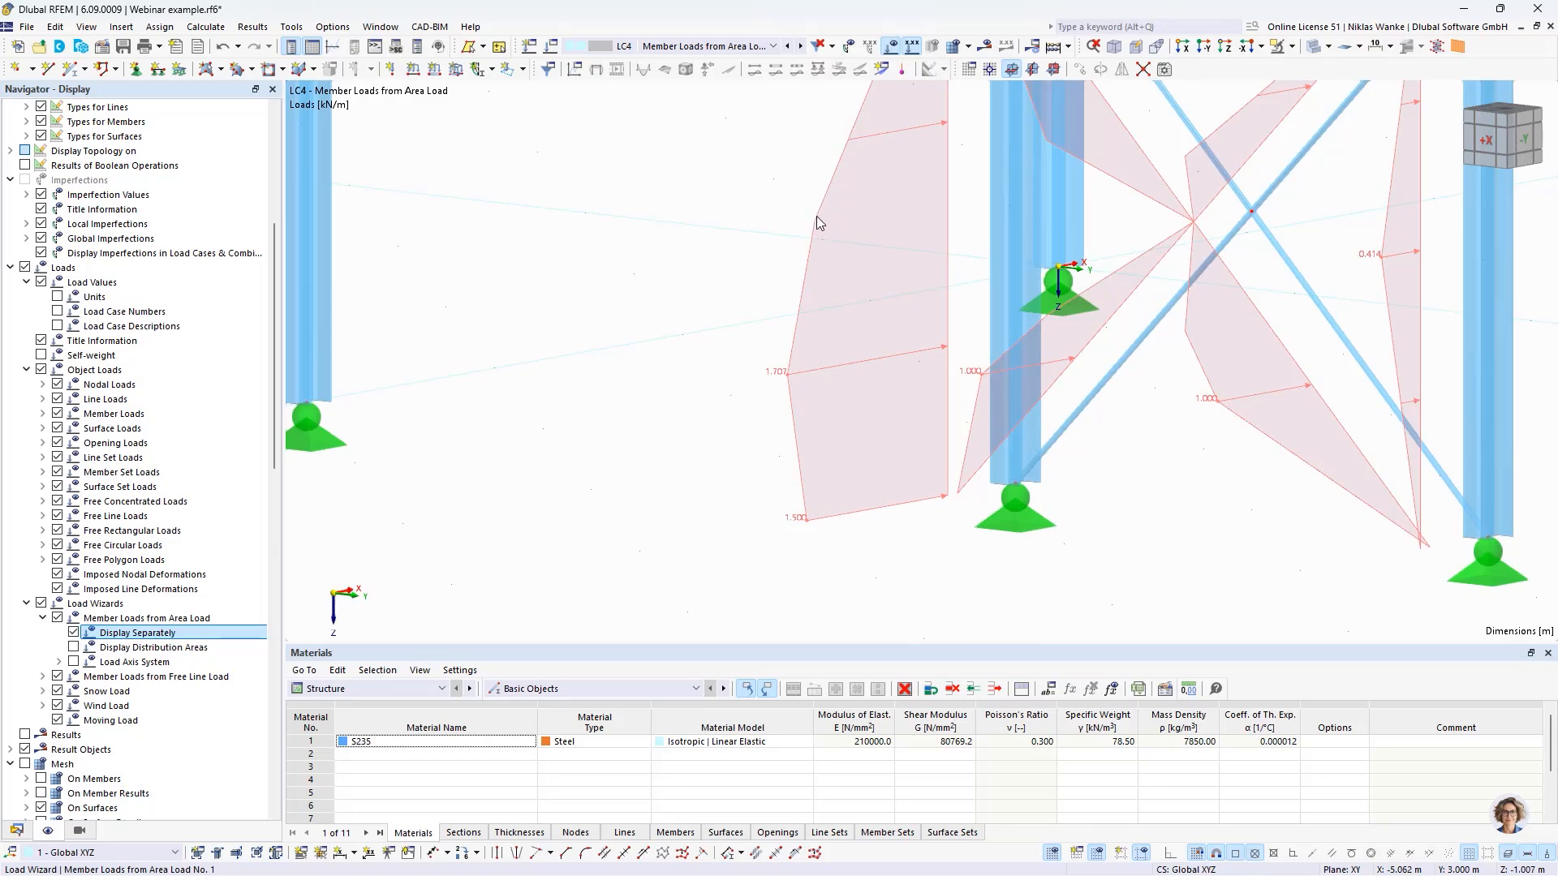
scroll(666, 301, down, 2)
ctrl+middle_drag(665, 302, 664, 436)
scroll(683, 410, down, 2)
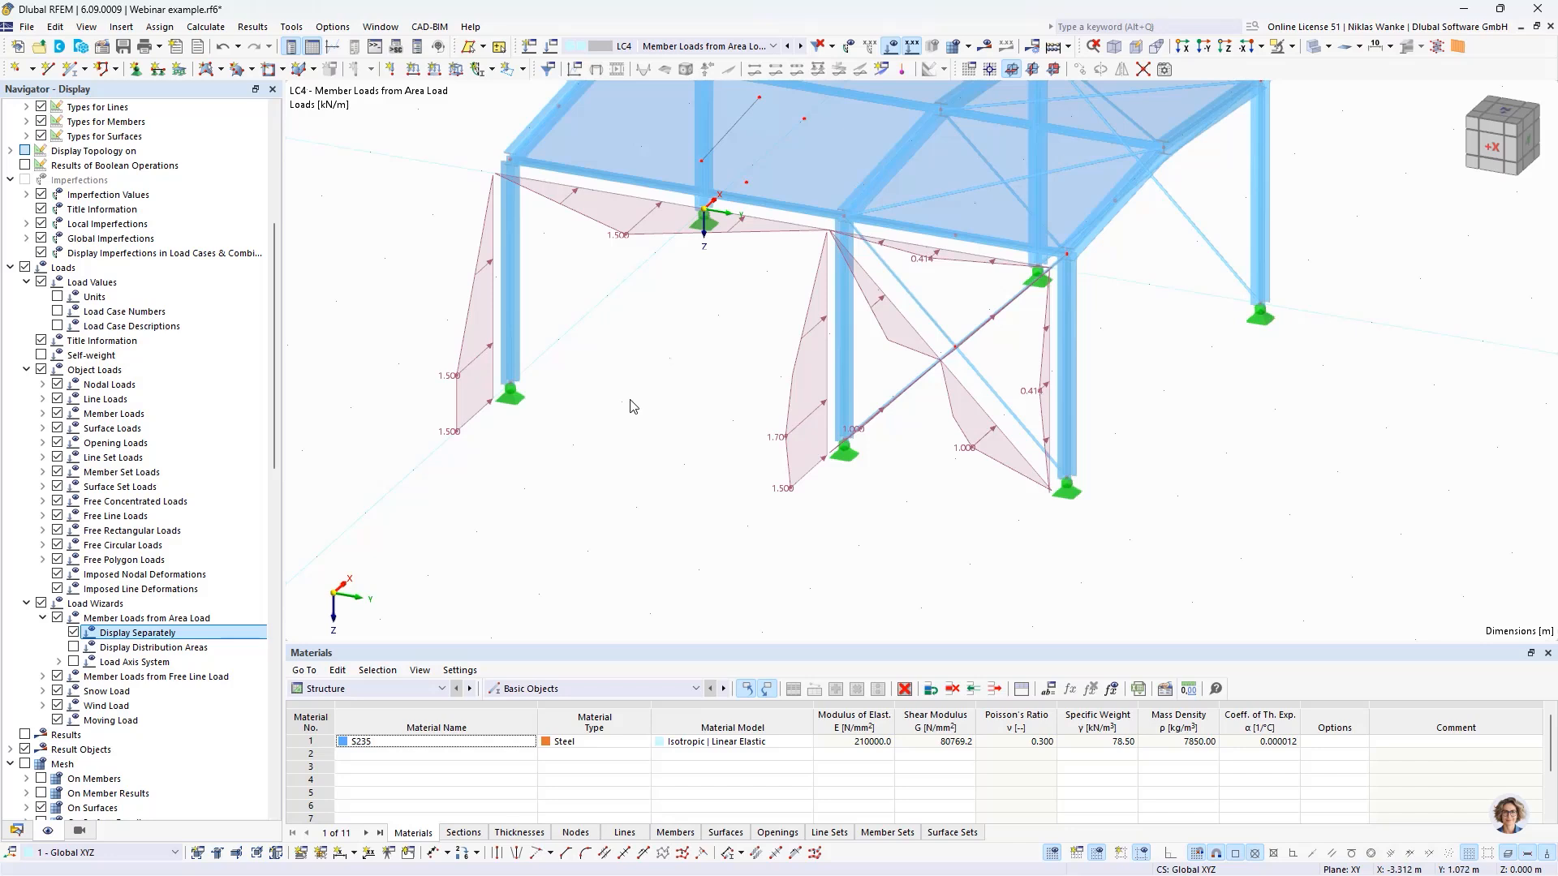
scroll(635, 386, down, 1)
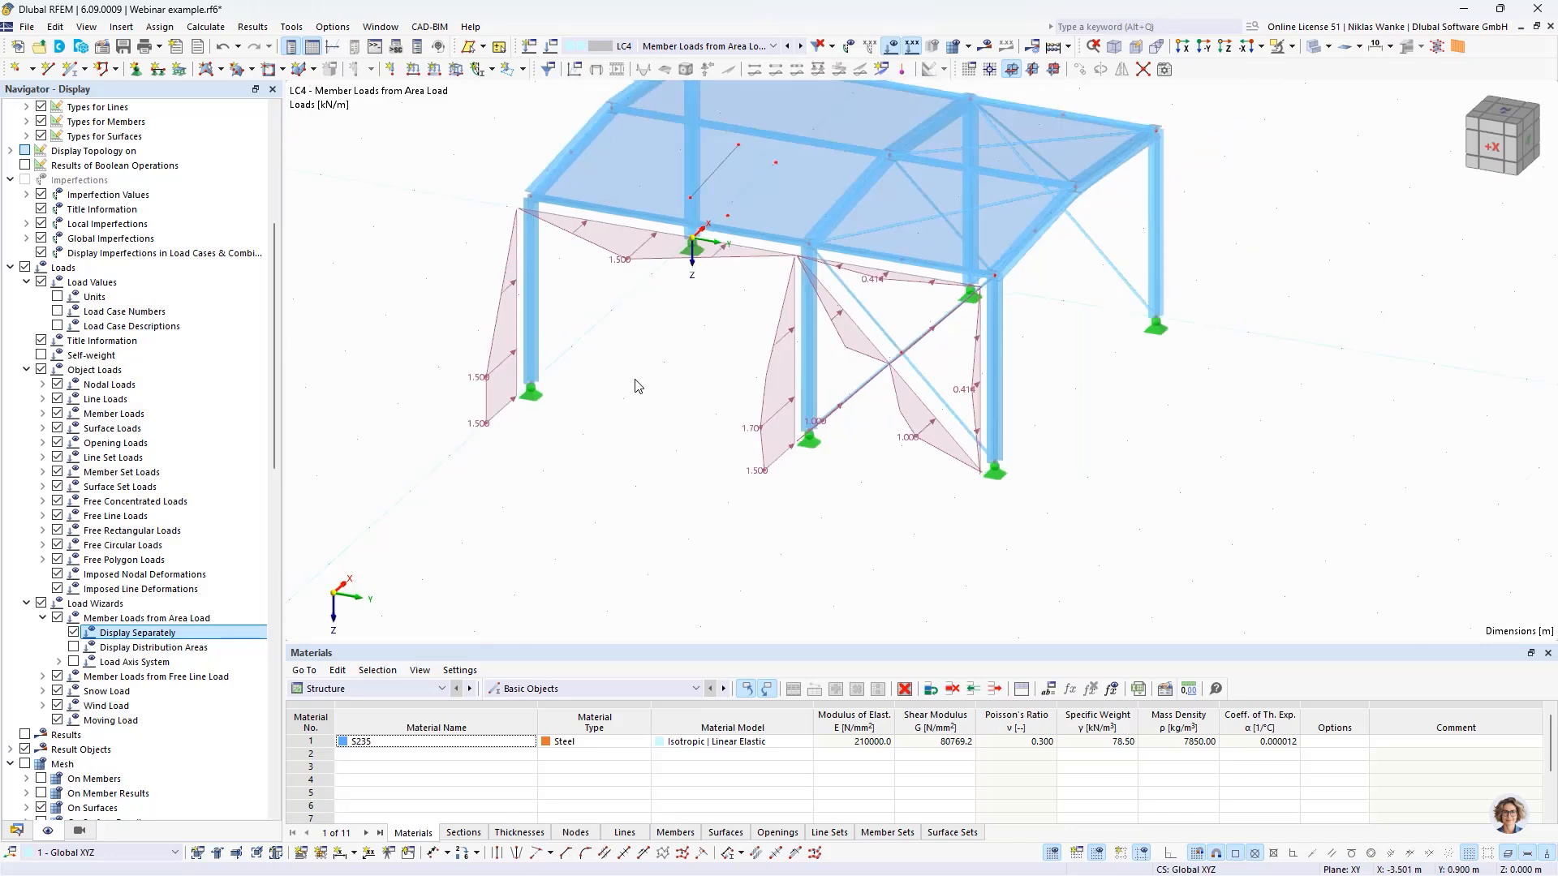
middle_drag(640, 377, 660, 442)
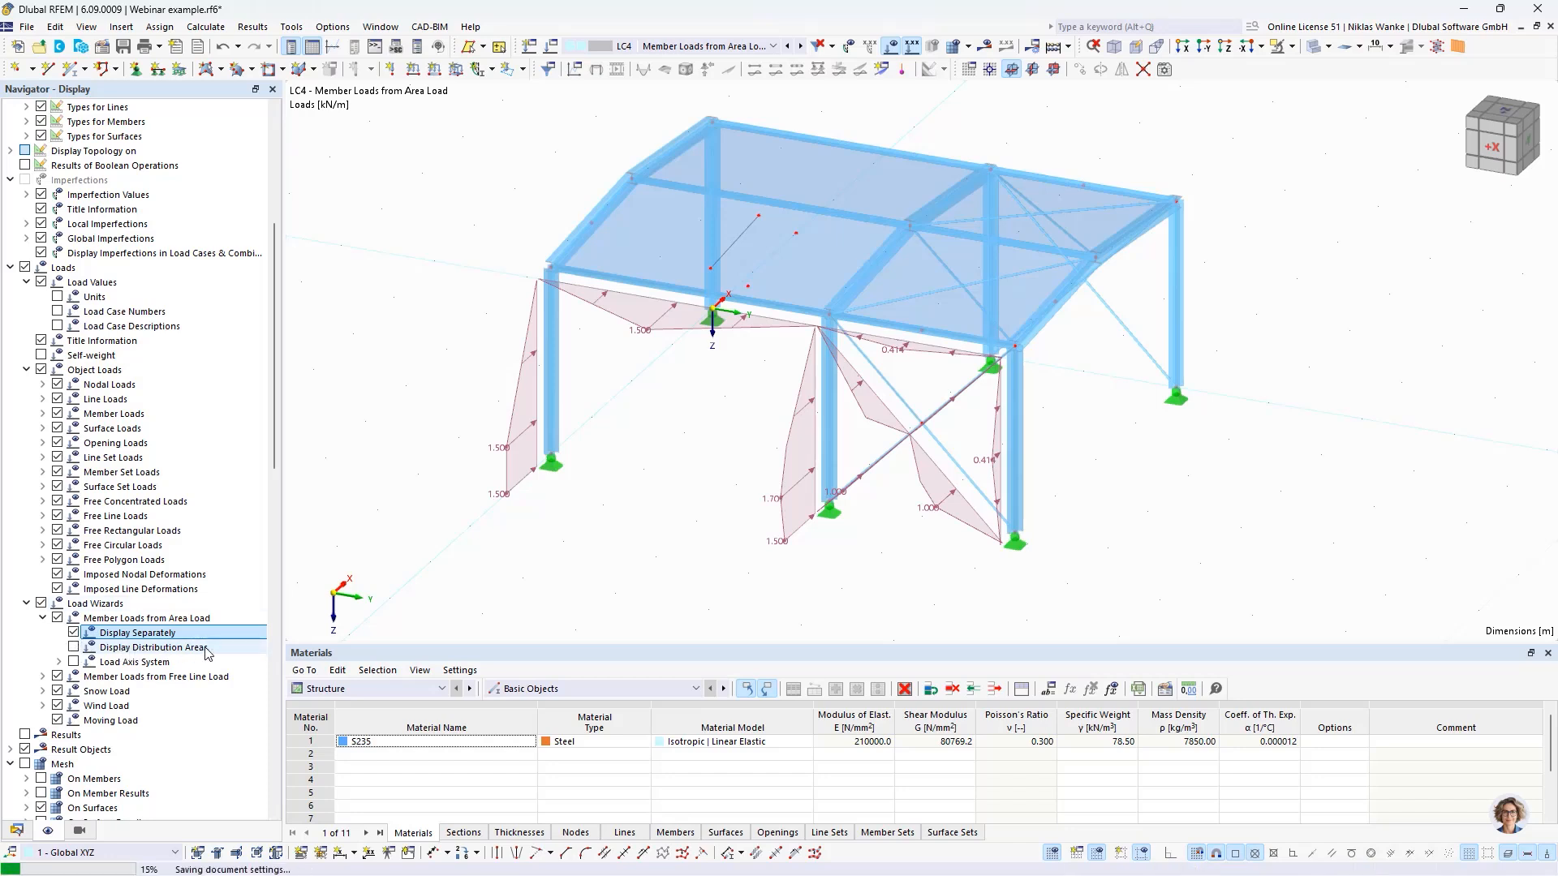
- Enable the display of distribution areas for the area load wizard and select its generated load on the side wall
click(73, 648)
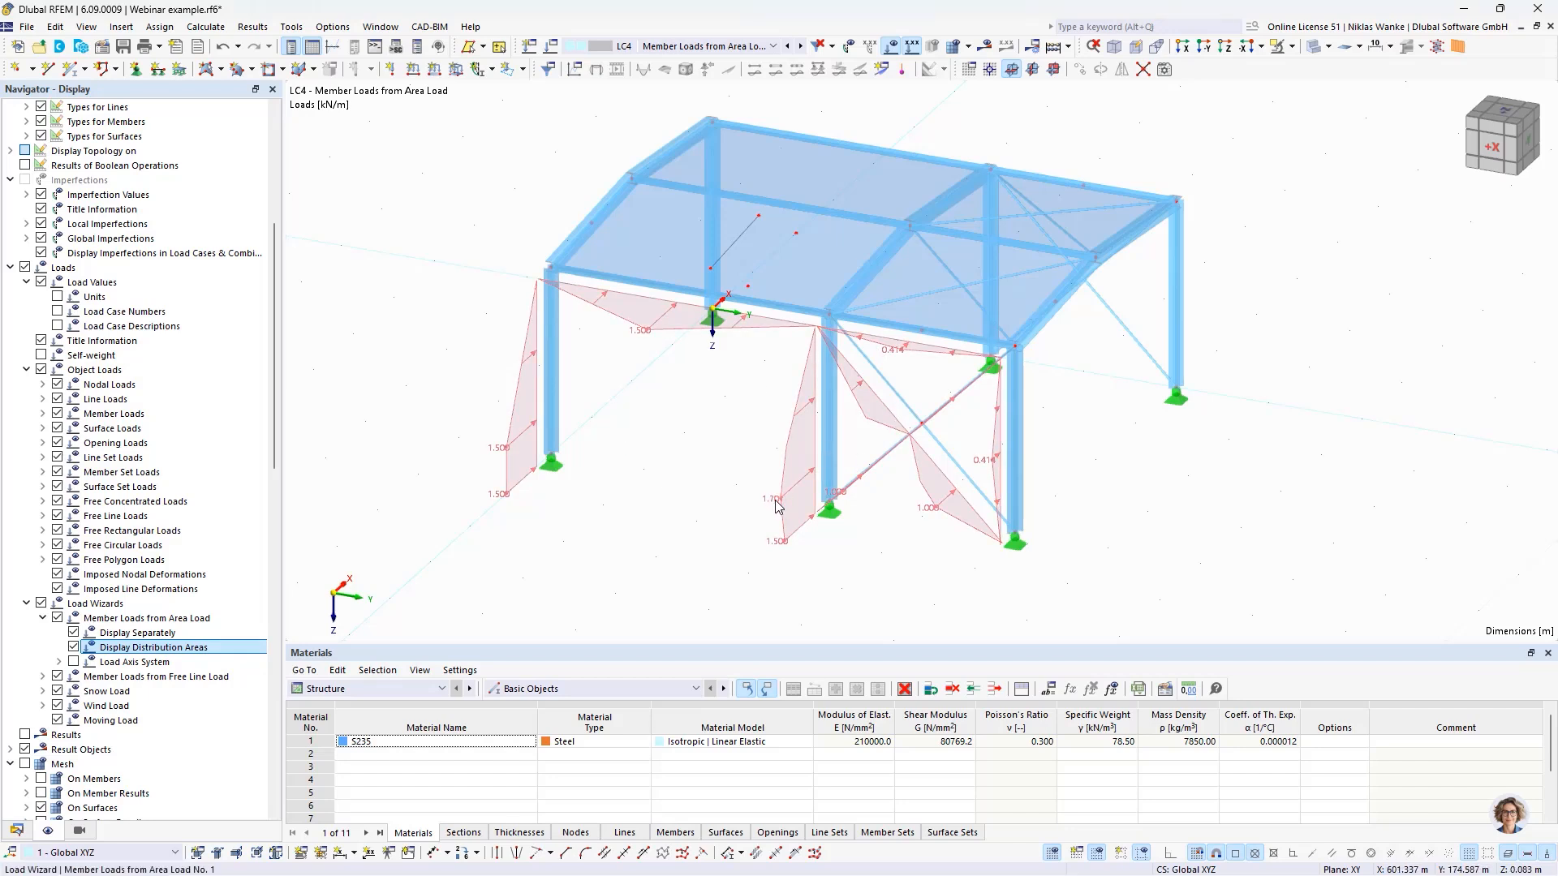
mouse_move(779, 505)
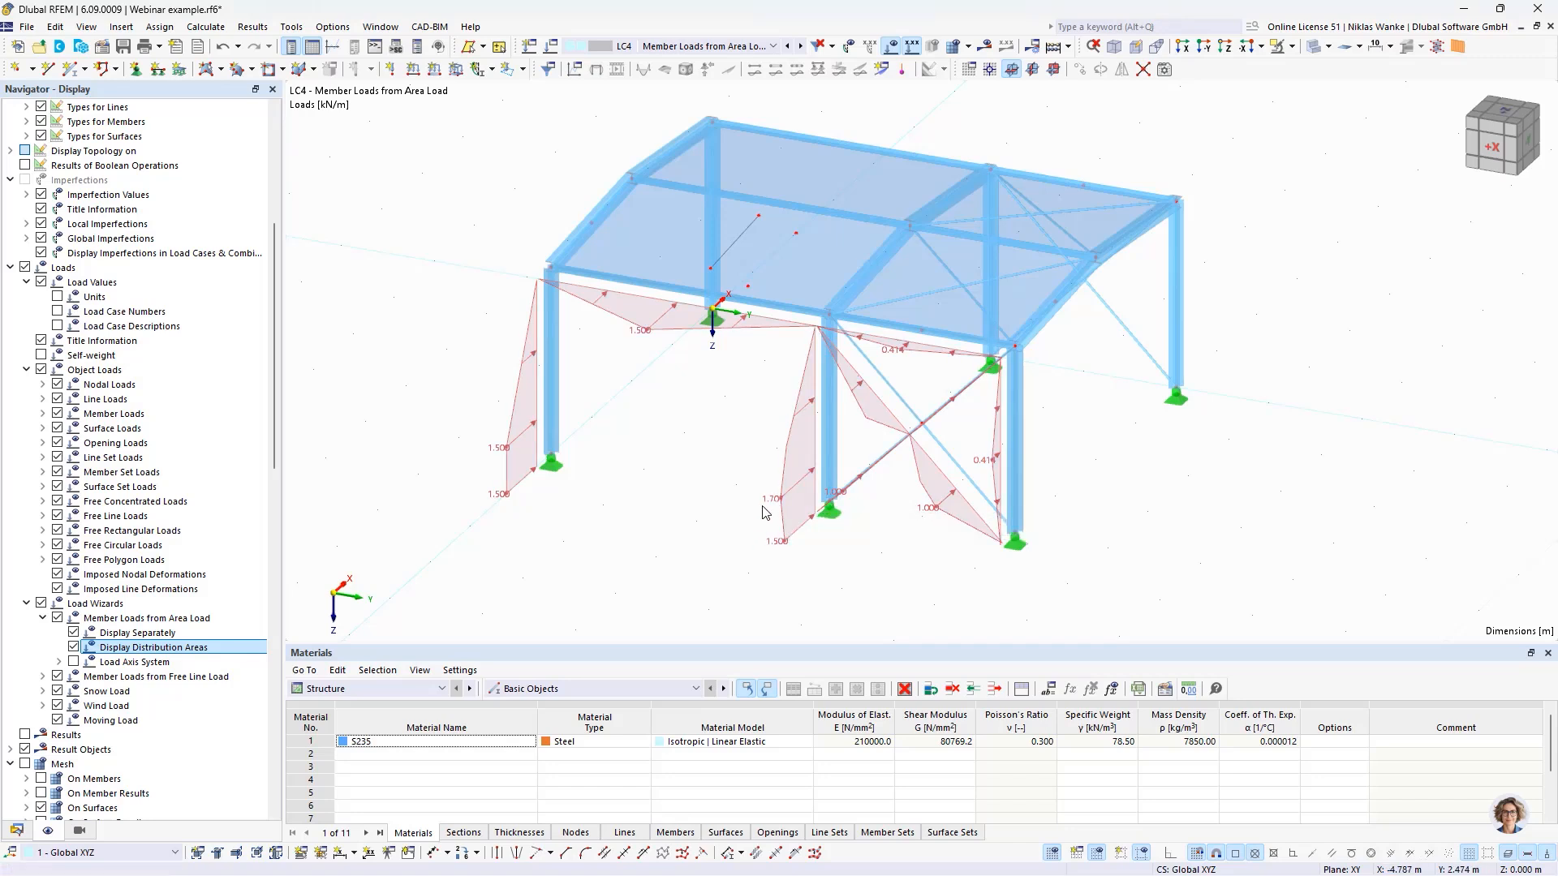
click(775, 502)
- Examine how the distribution areas on the side wall are assigned to the columns, beams and bracing members
middle_drag(618, 496, 594, 539)
ctrl+middle_drag(594, 539, 665, 519)
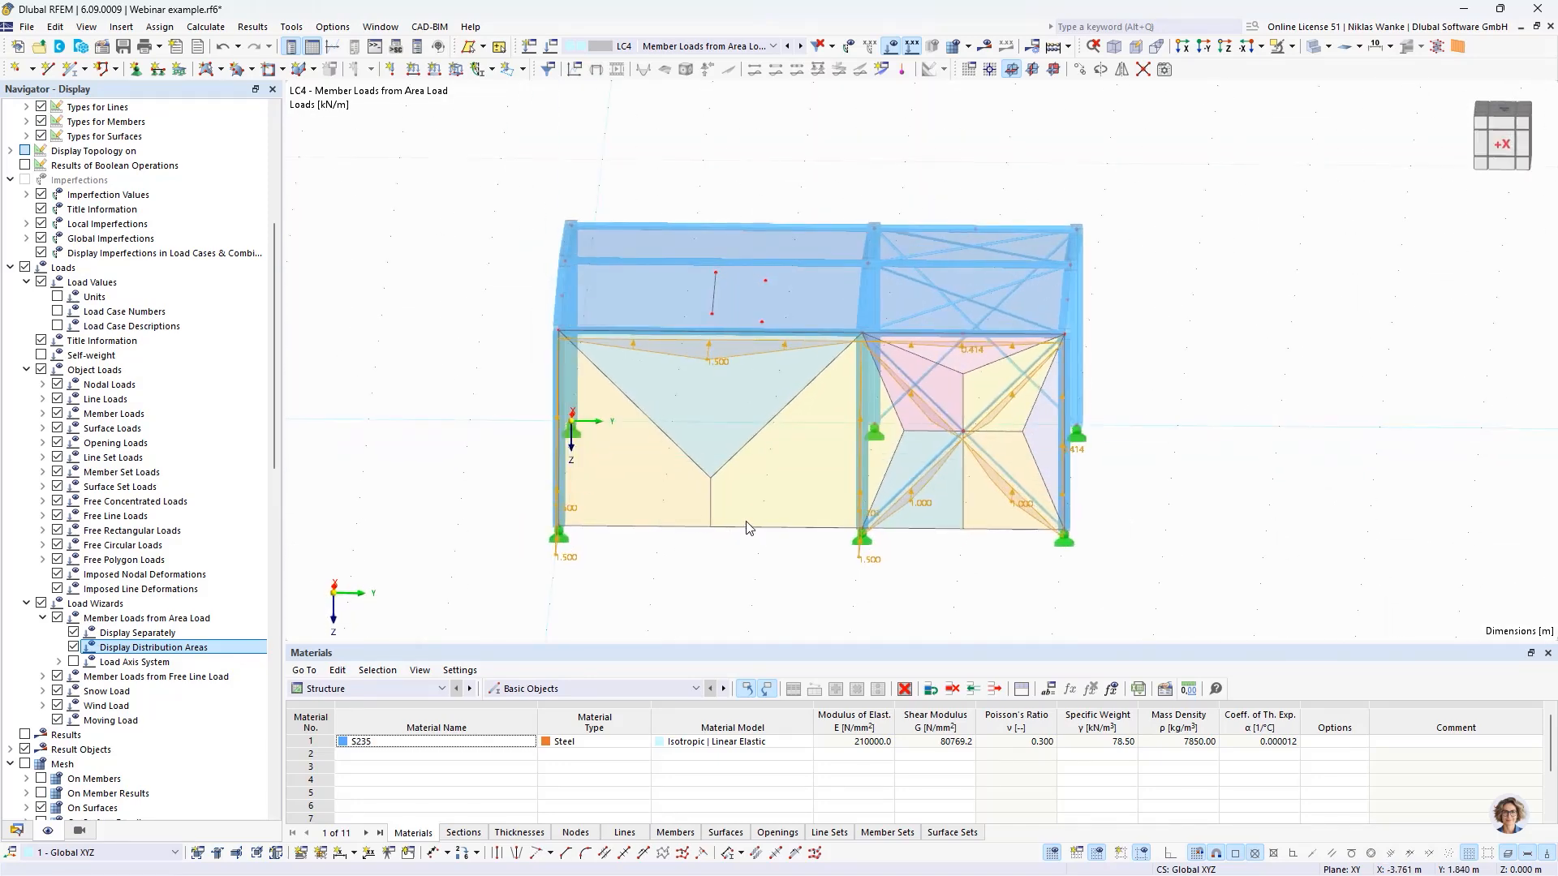
scroll(786, 580, up, 3)
middle_drag(791, 556, 749, 470)
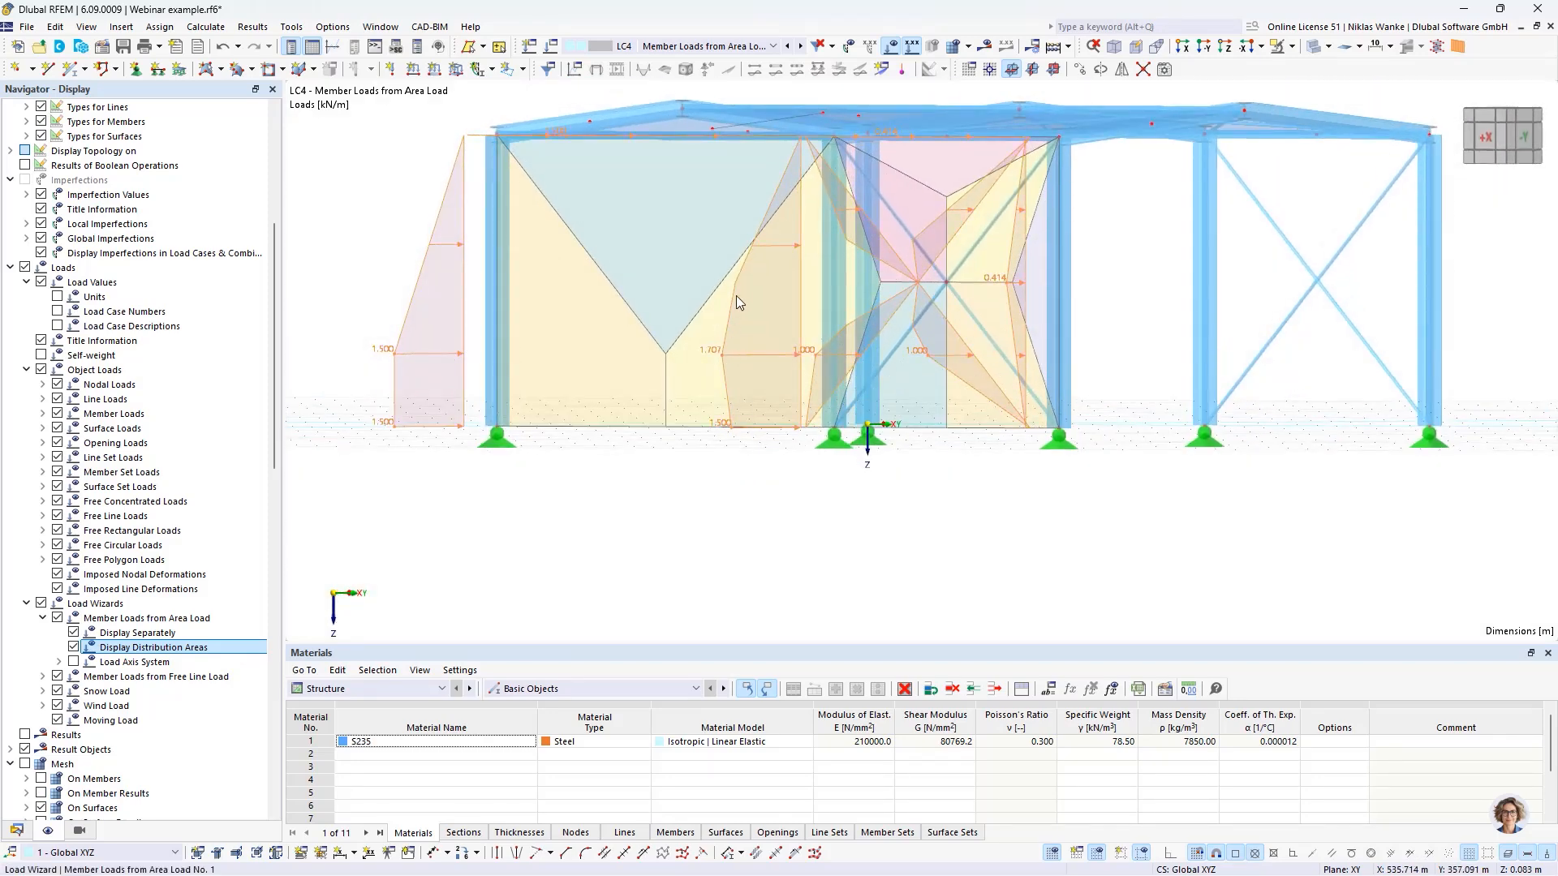
scroll(734, 287, up, 3)
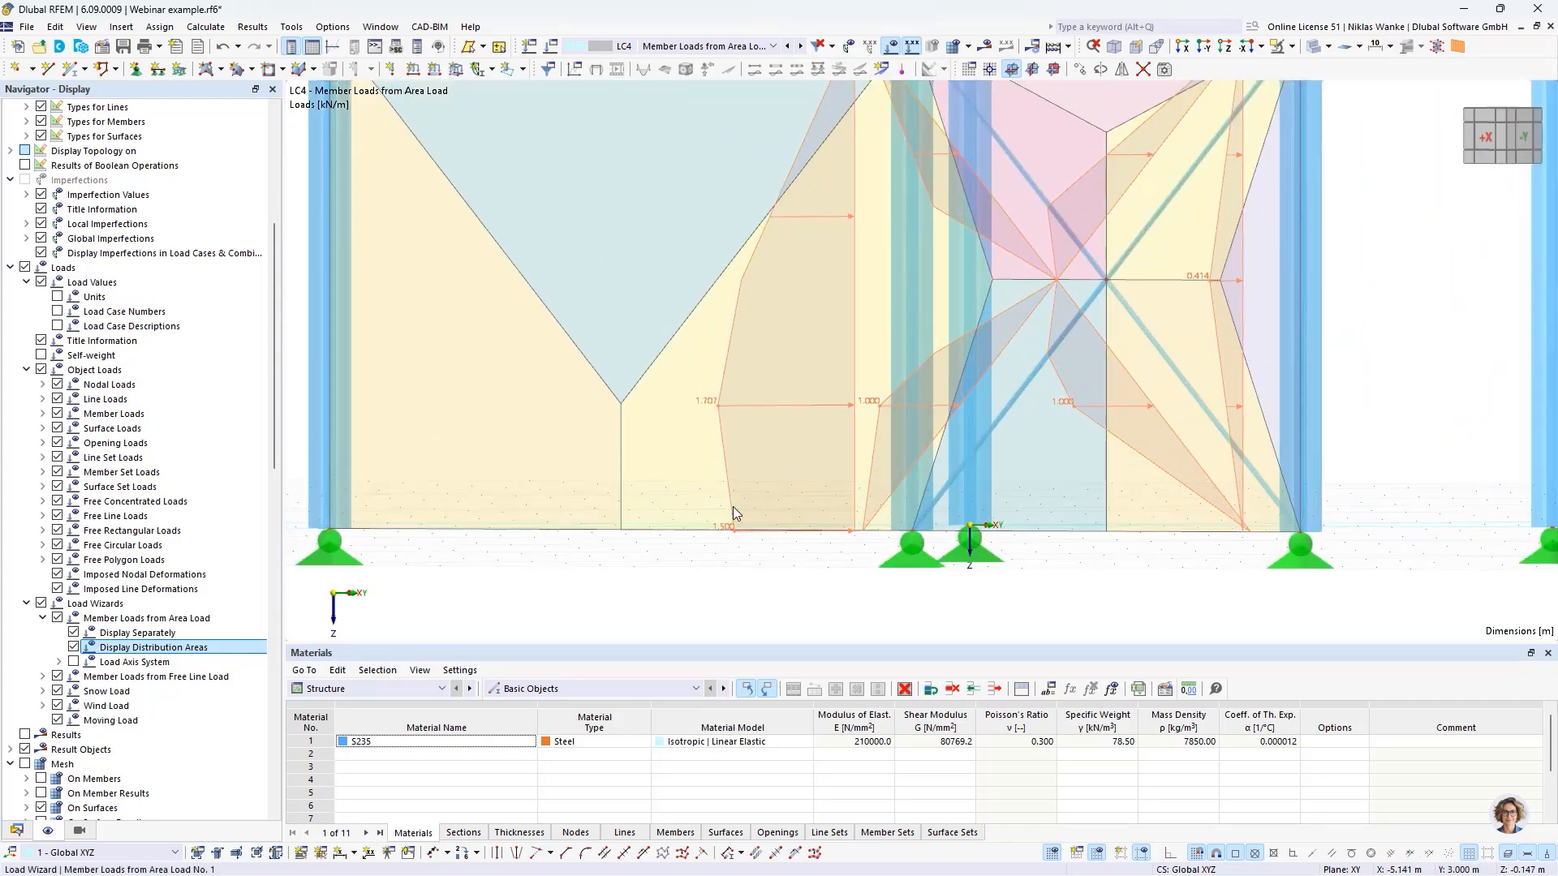
scroll(690, 467, up, 1)
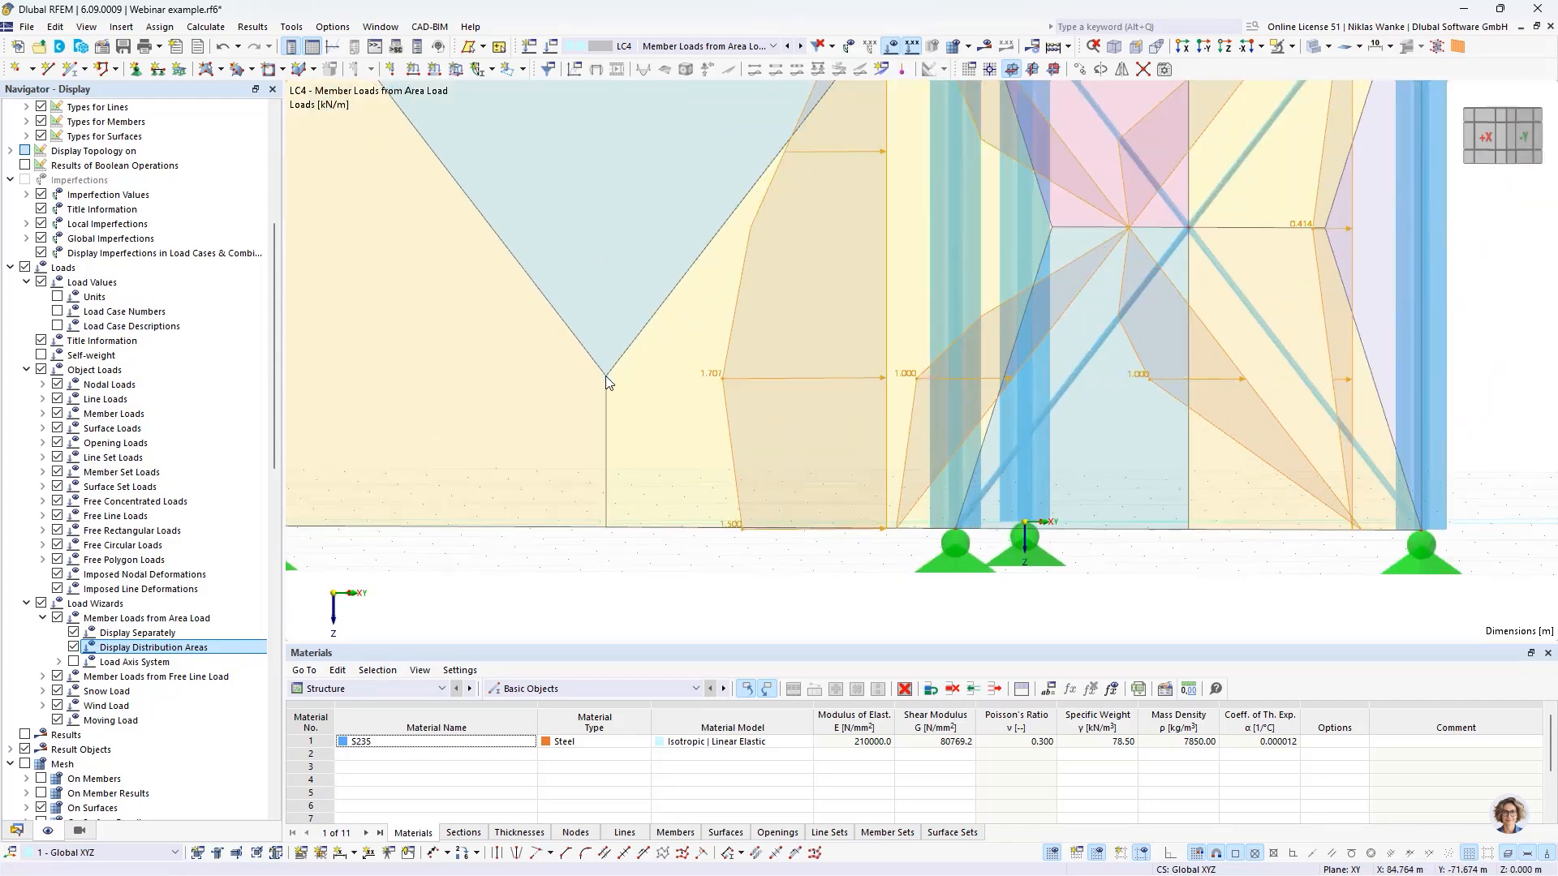
middle_drag(813, 286, 768, 387)
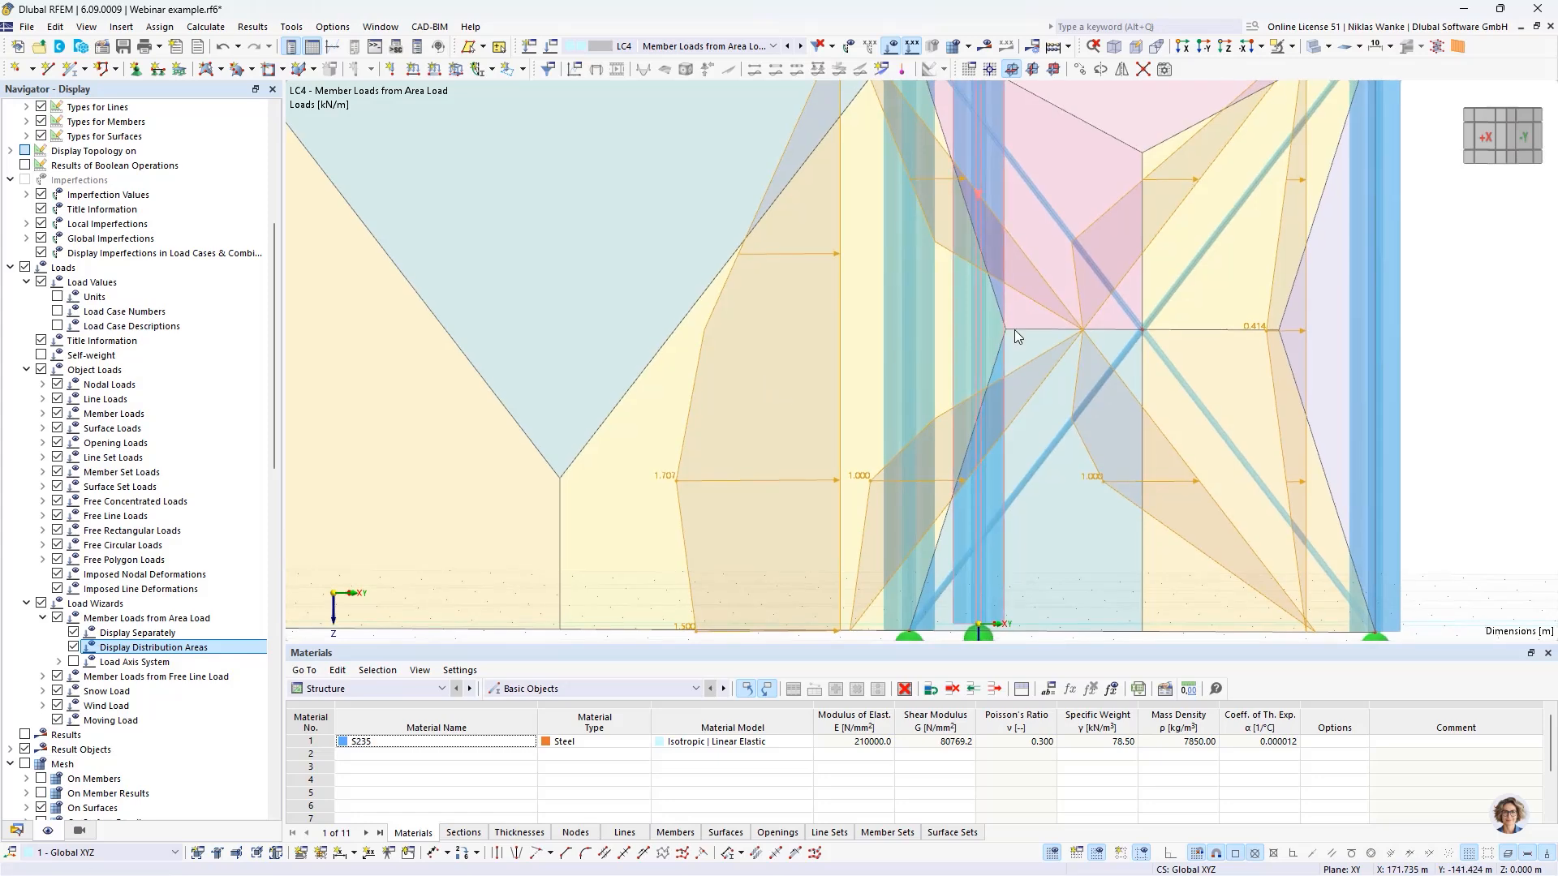
scroll(862, 359, down, 5)
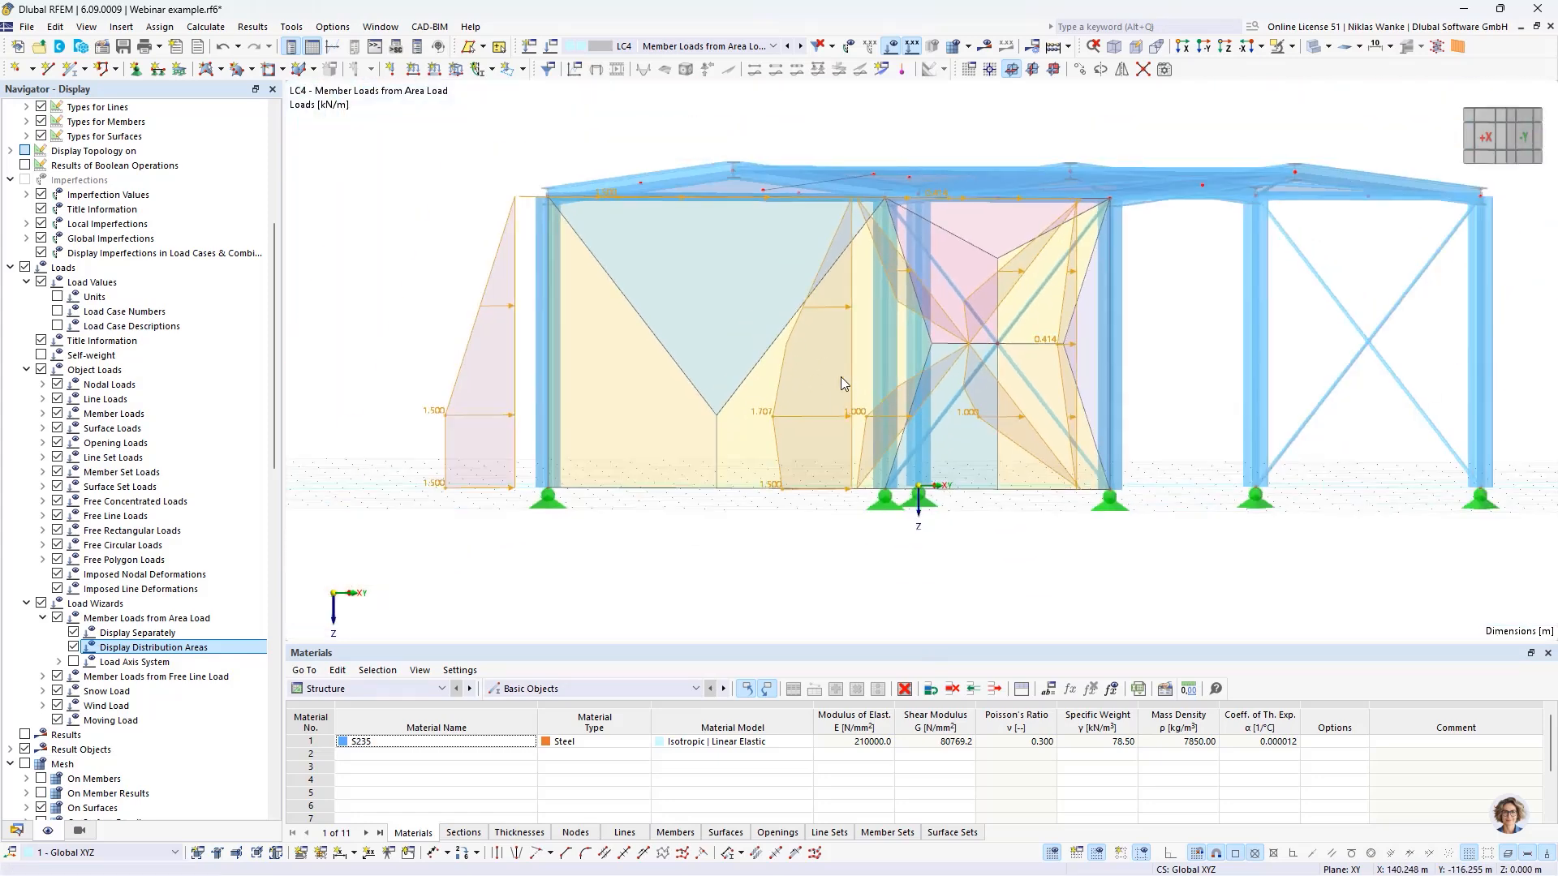
ctrl+middle_drag(864, 355, 818, 414)
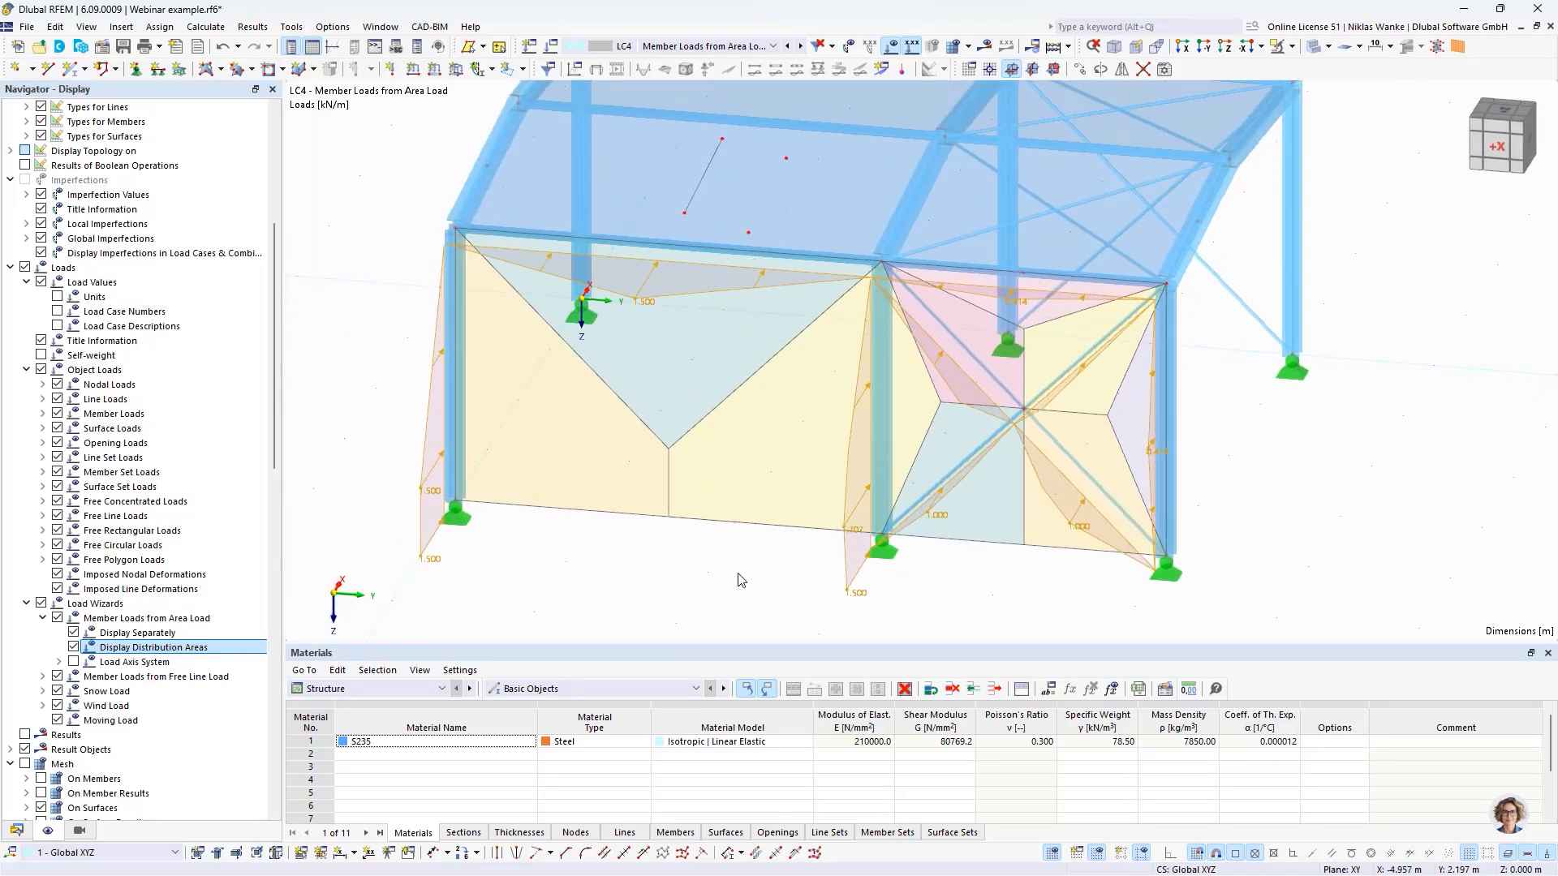
- Open the side wall's area load wizard for editing and try the Consider member eccentricity and Consider section distribution options
click(742, 580)
ctrl+middle_drag(751, 491, 714, 443)
double_click(769, 433)
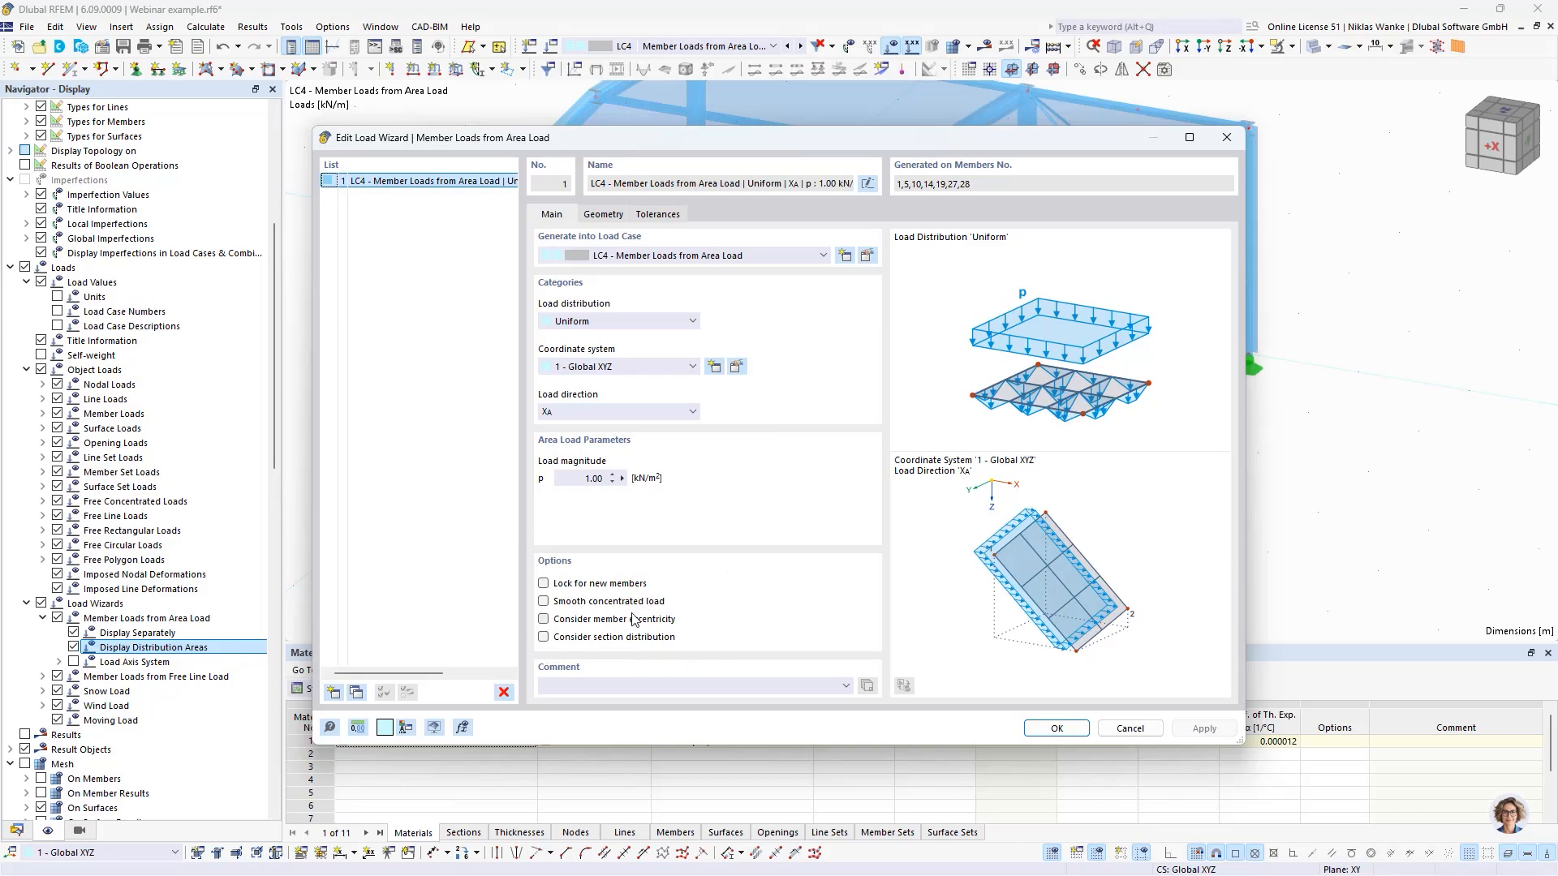
click(543, 619)
click(544, 638)
- Move the load wizard dialog aside to inspect the side wall's member loads, and bring it back into view
drag(957, 130, 1003, 528)
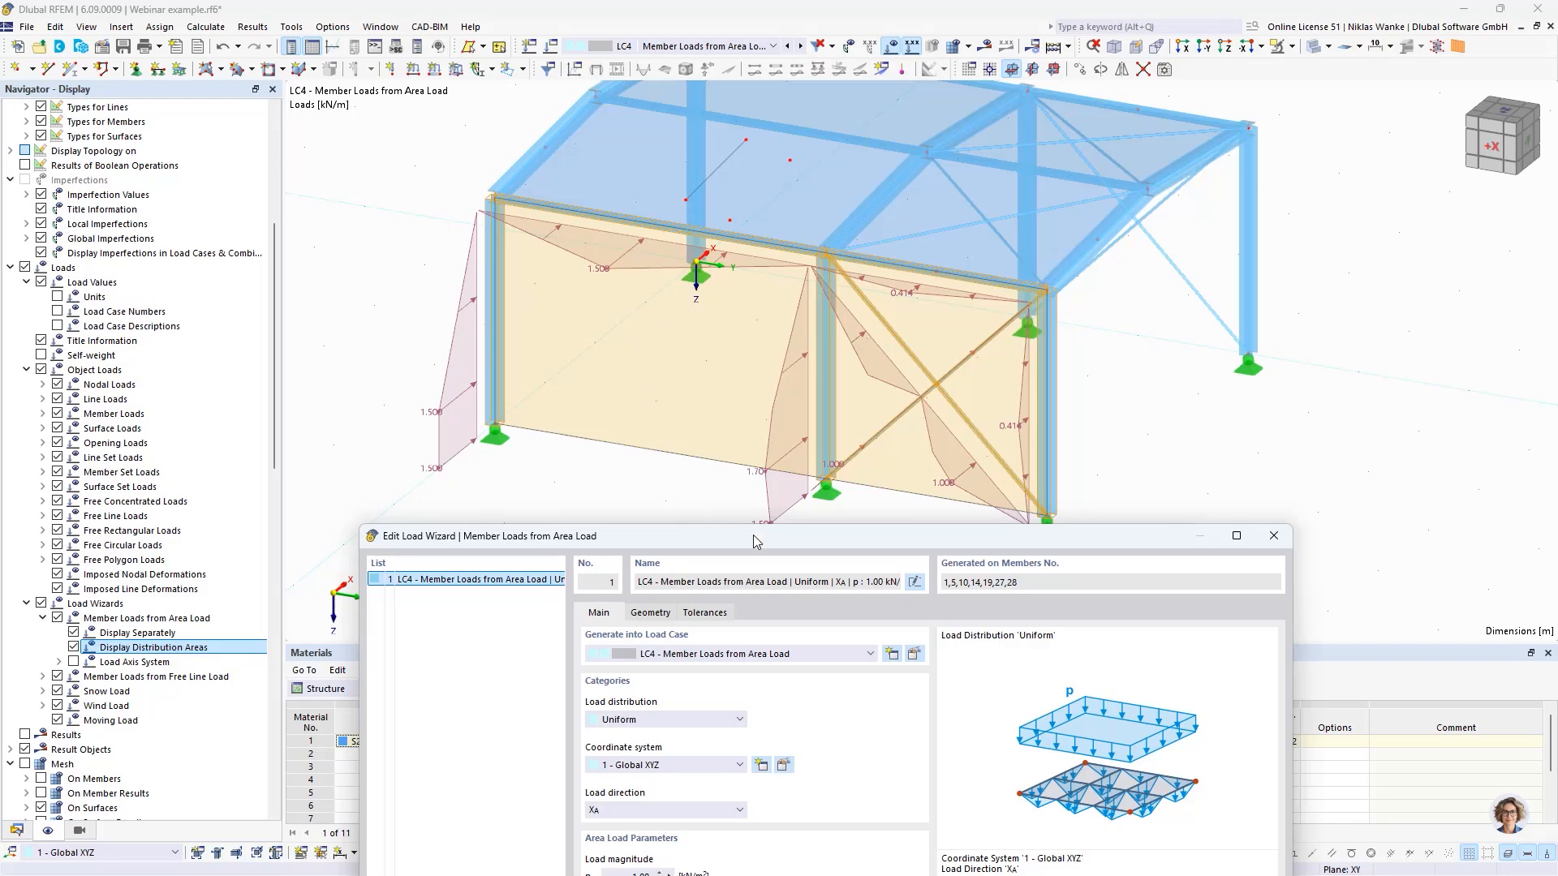
drag(751, 541, 806, 203)
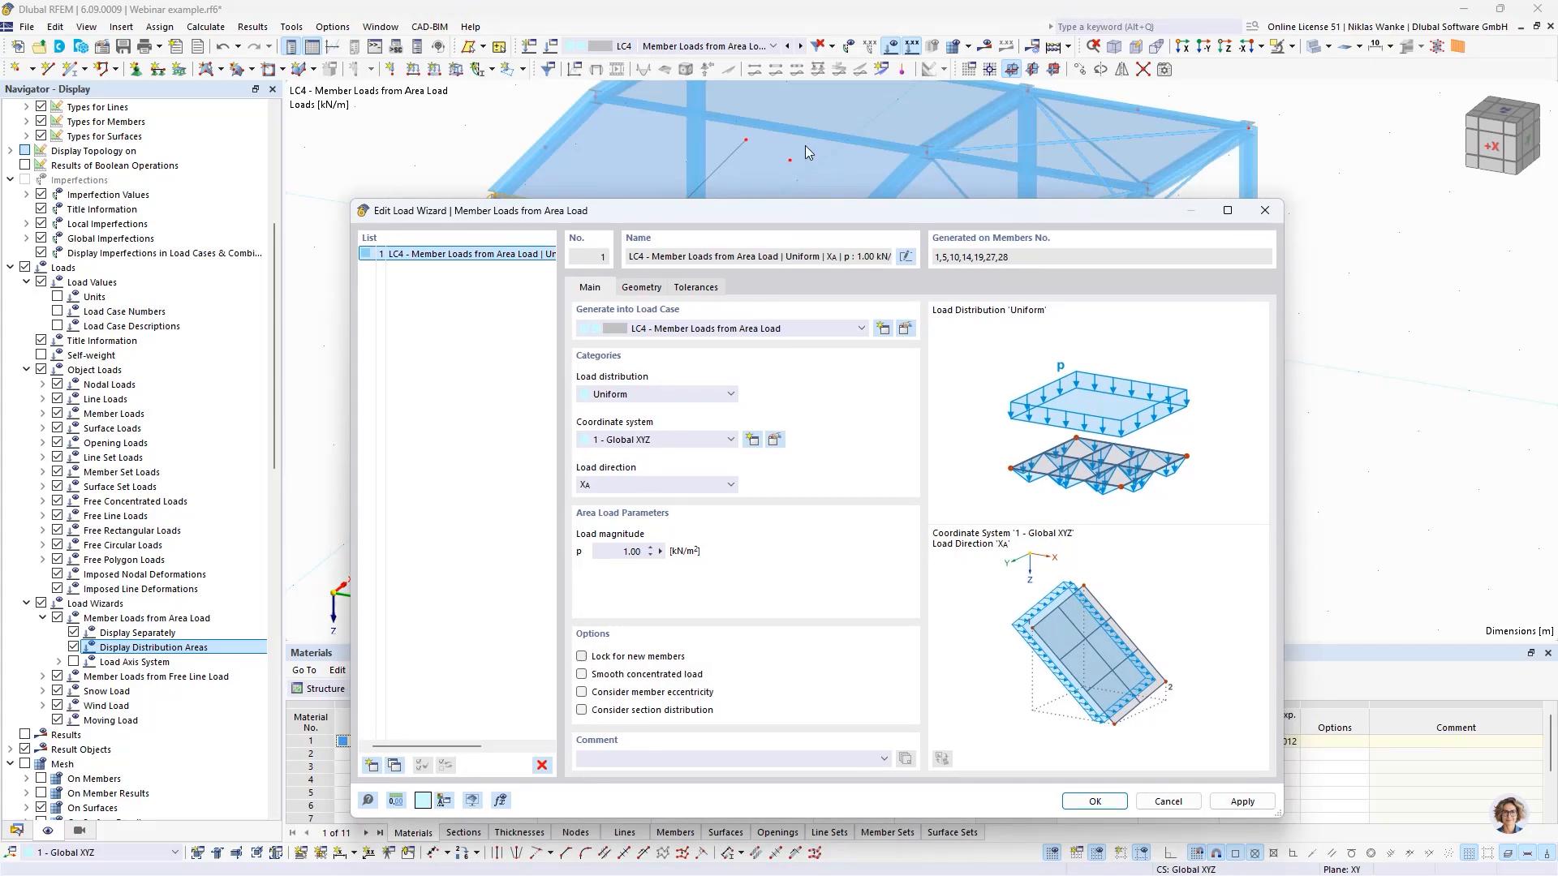
drag(801, 215, 796, 573)
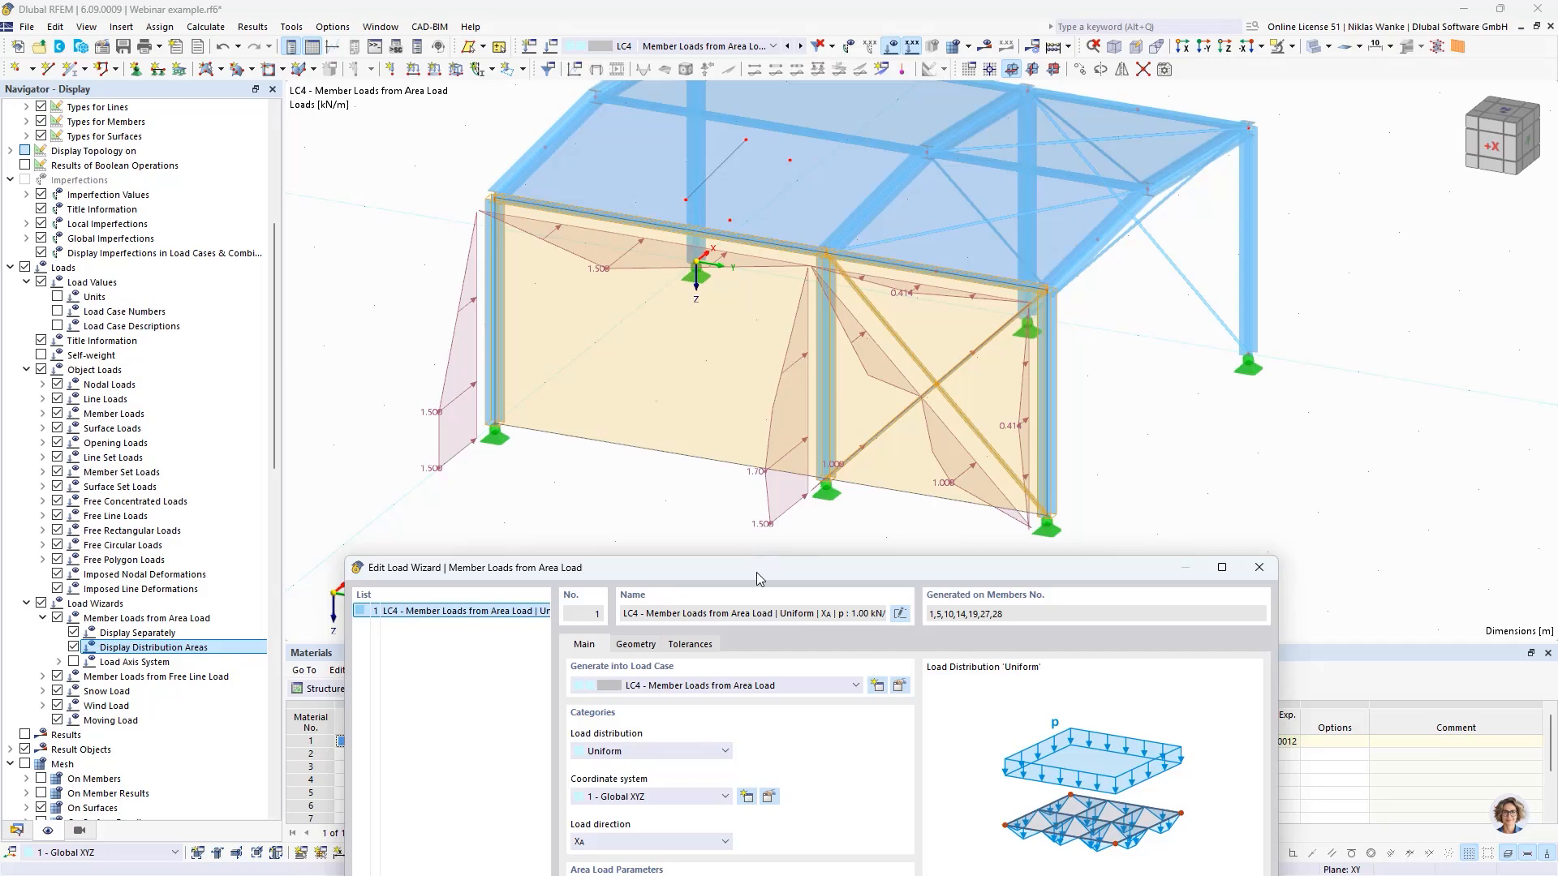
drag(756, 572, 722, 174)
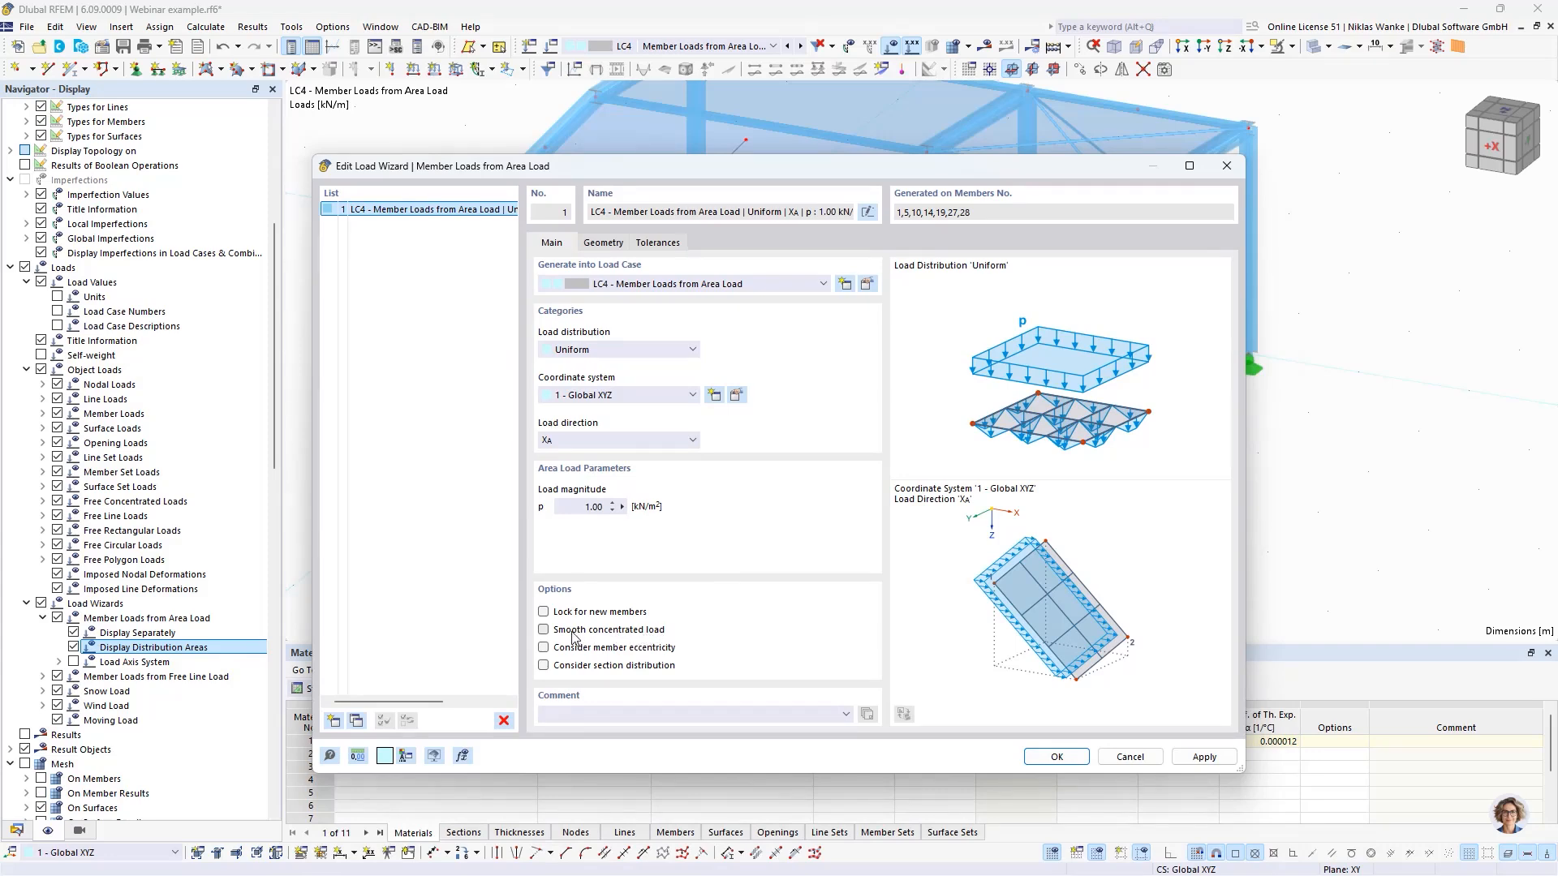
- Remove the influence of the two side wall bracing members, 27 and 28, from the area load distribution
click(600, 245)
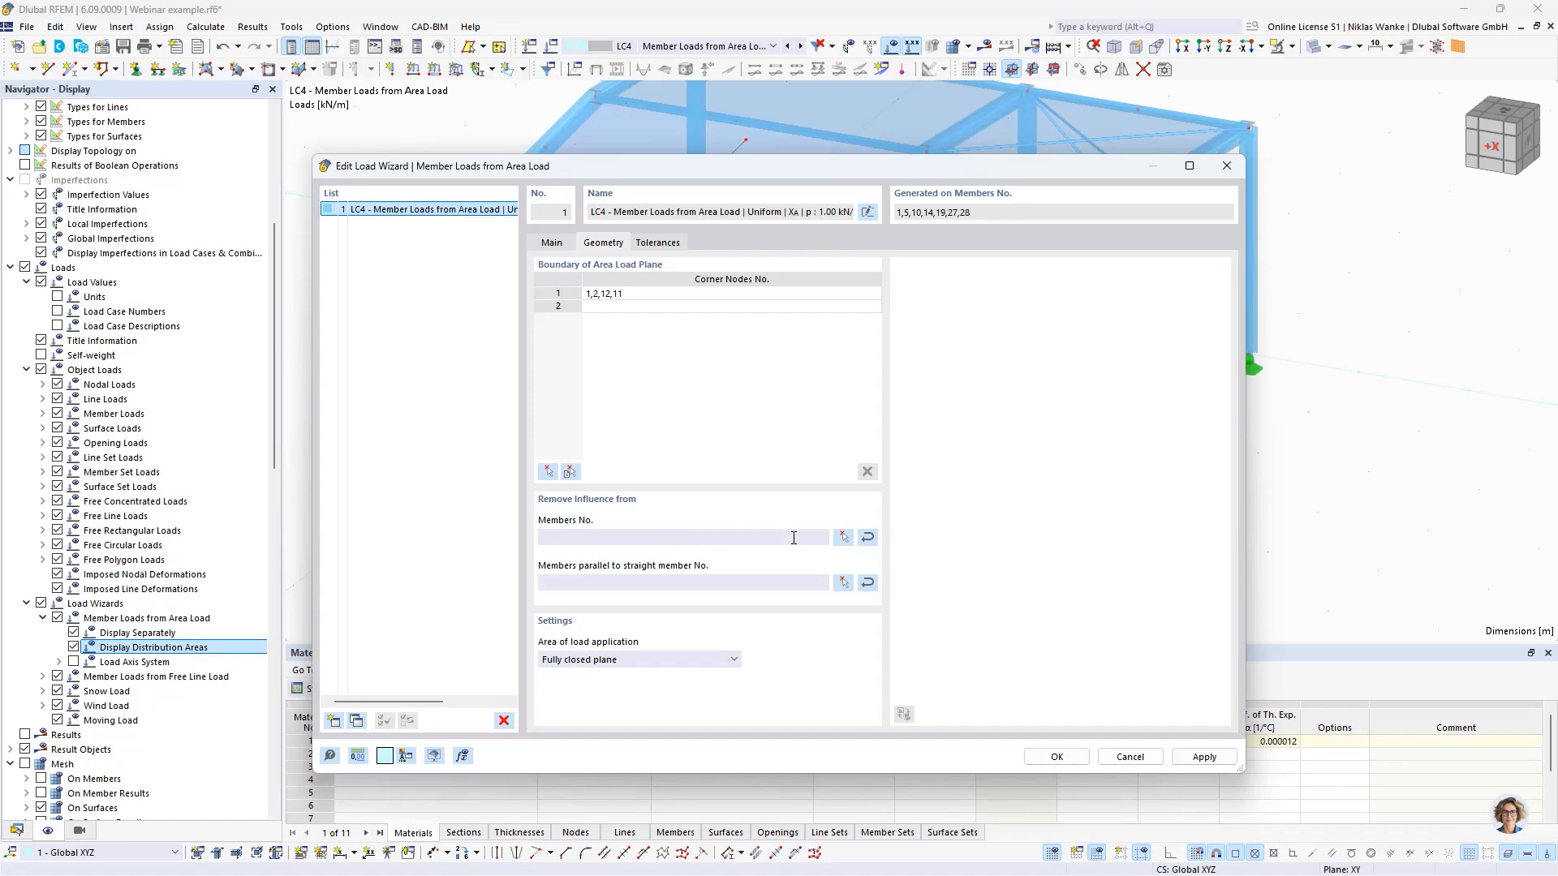
click(844, 538)
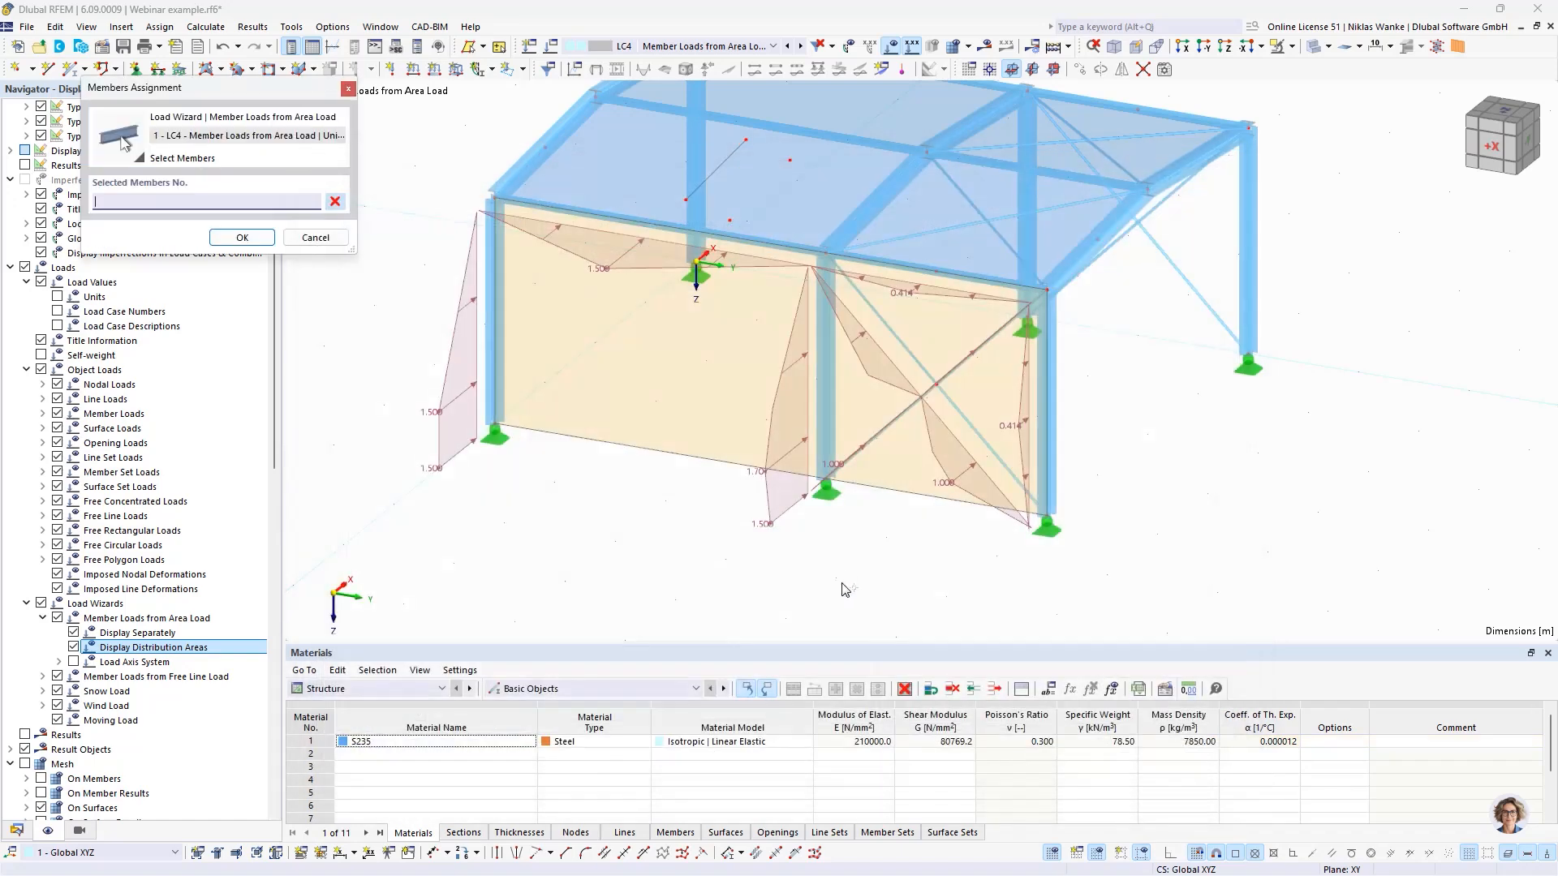
click(890, 427)
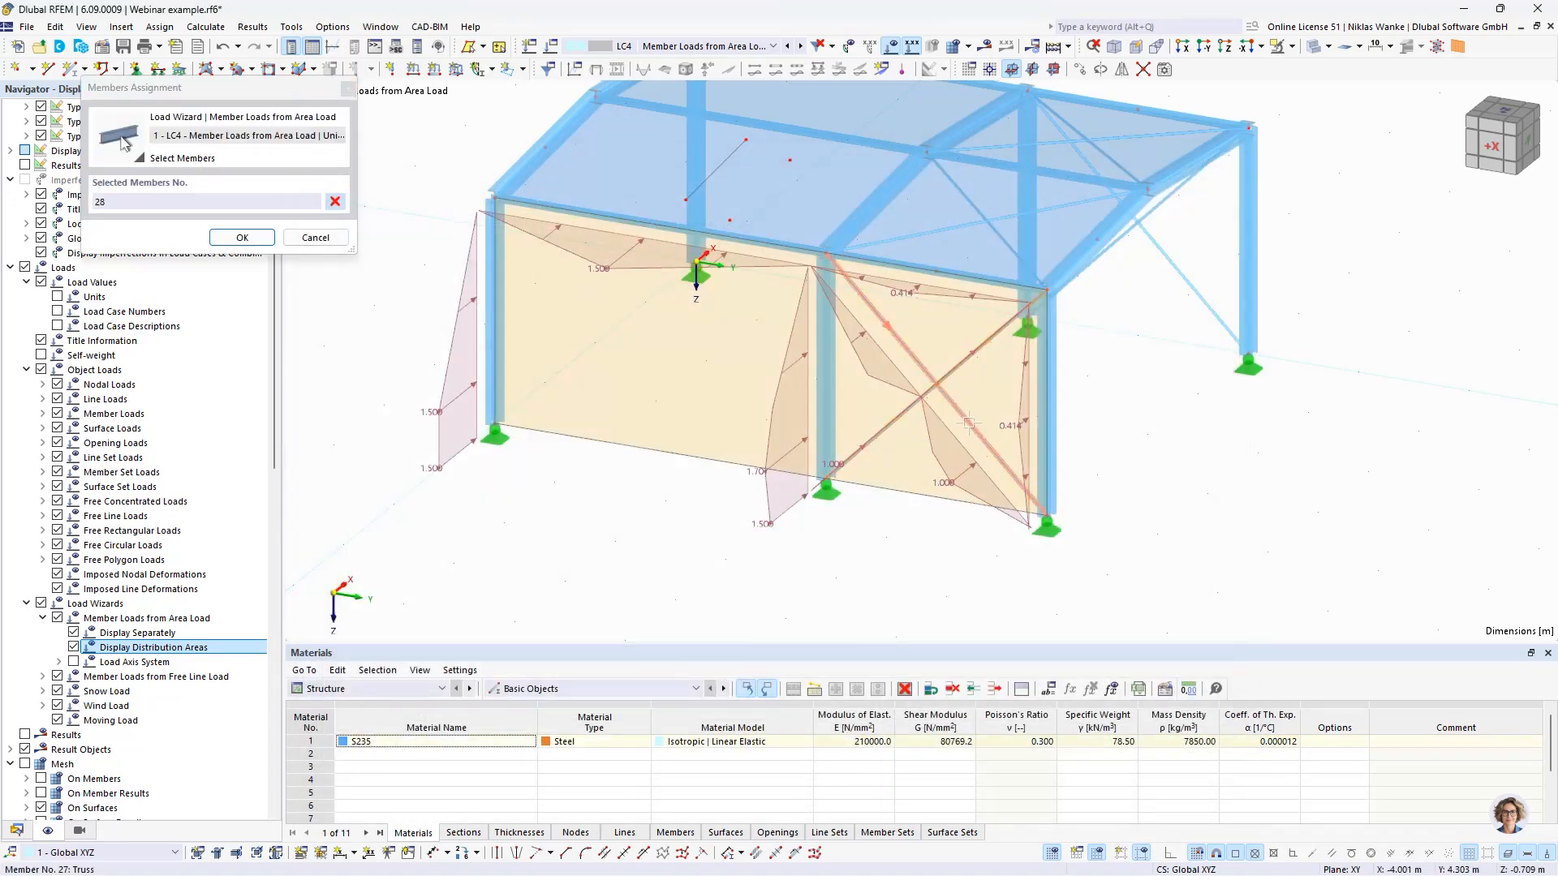
click(877, 316)
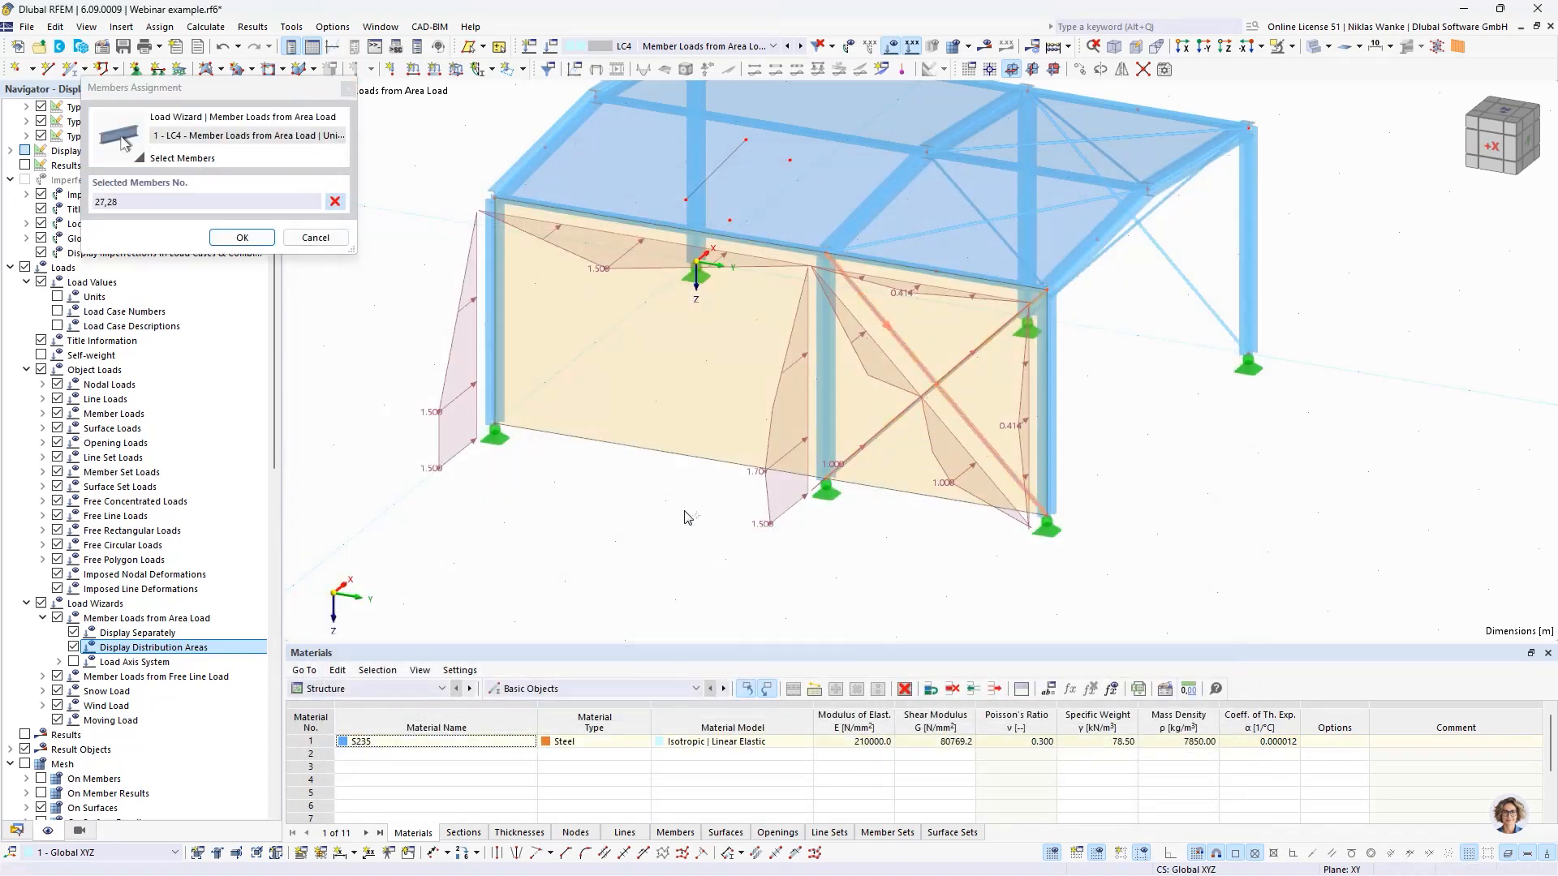
click(240, 237)
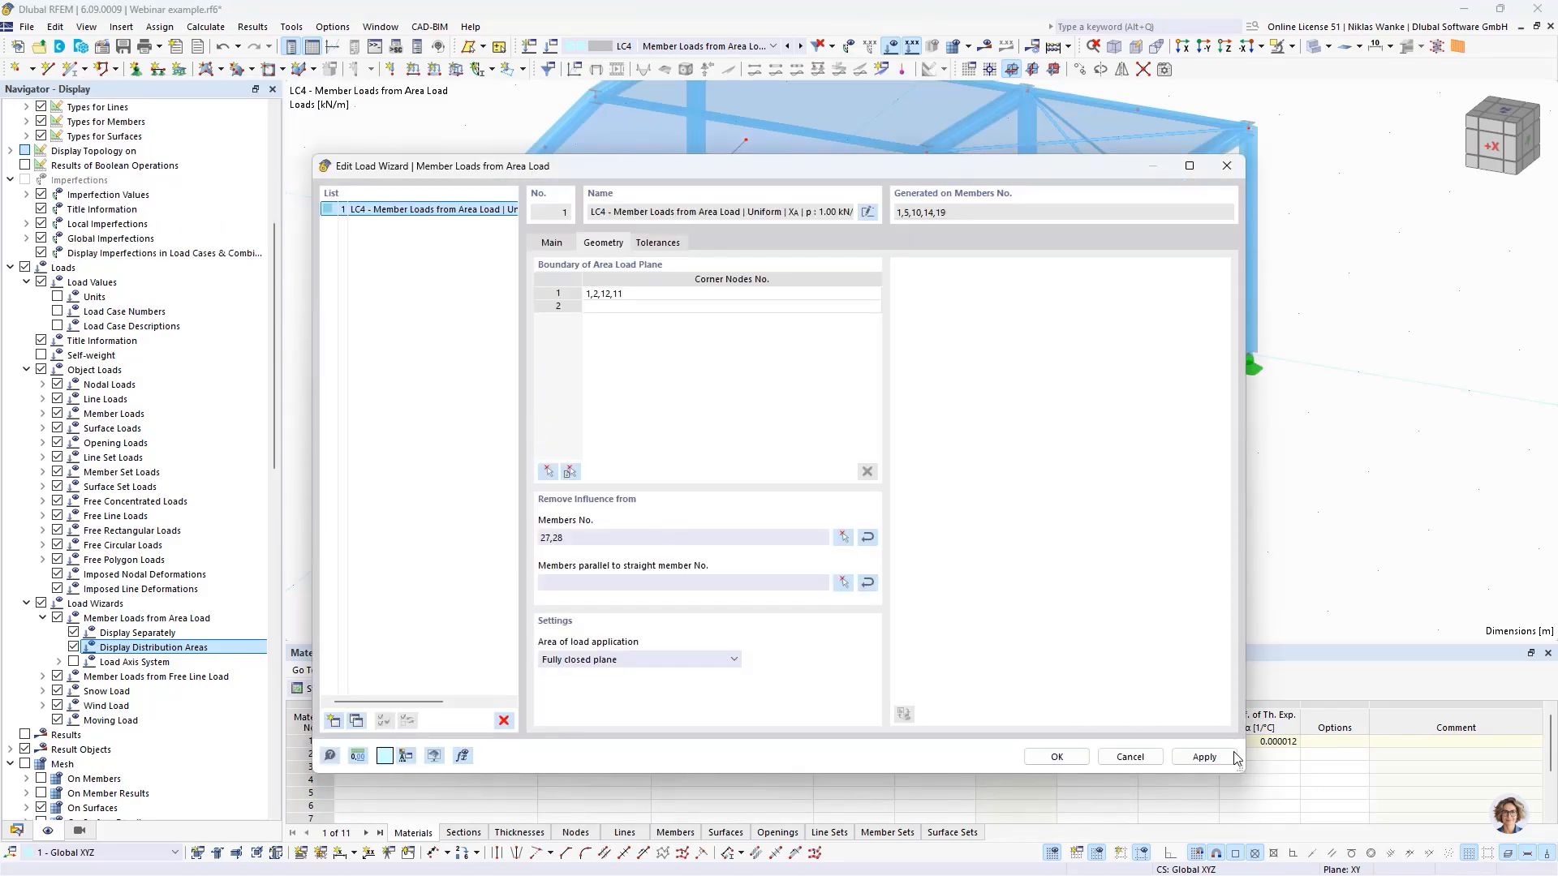
- Apply the bracing exclusion and move the load wizard dialog aside to check the side wall's member loads, then bring it back
click(1204, 757)
drag(922, 177, 919, 598)
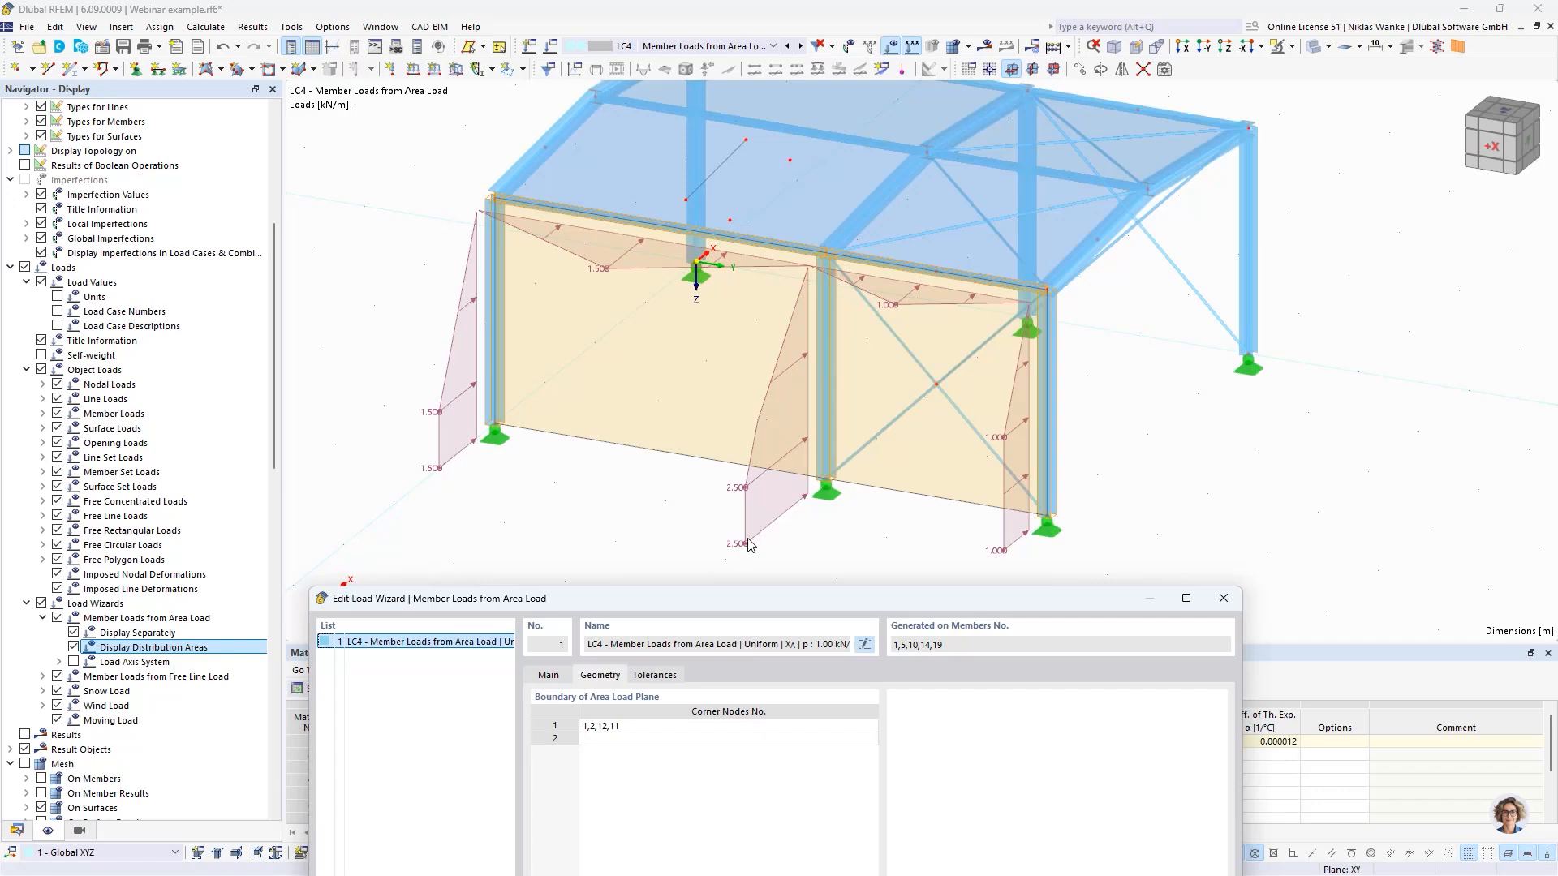
drag(886, 607, 889, 154)
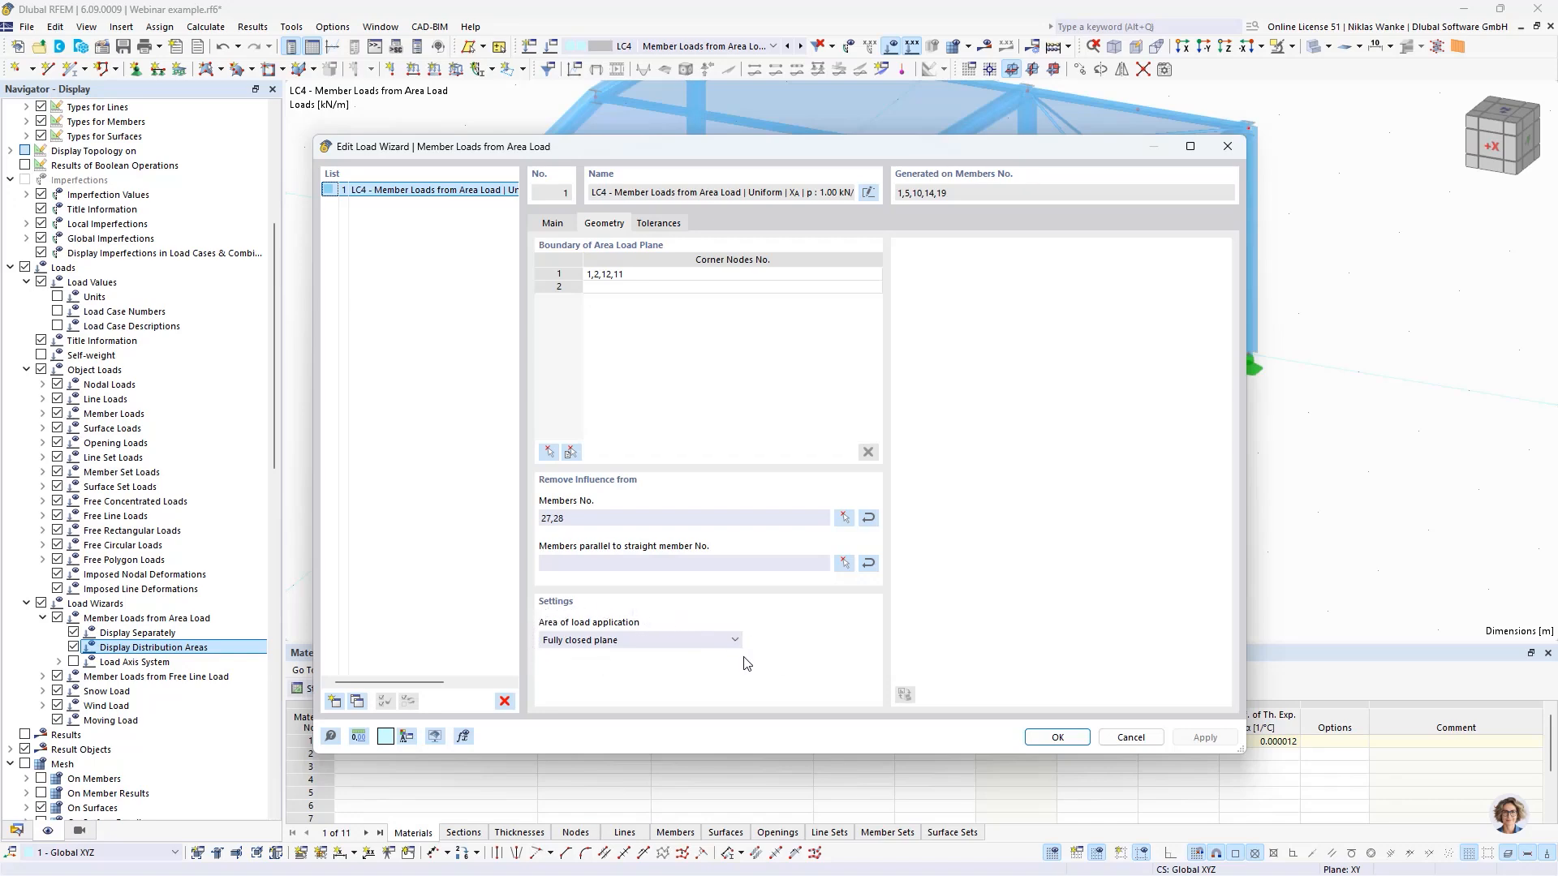
click(622, 642)
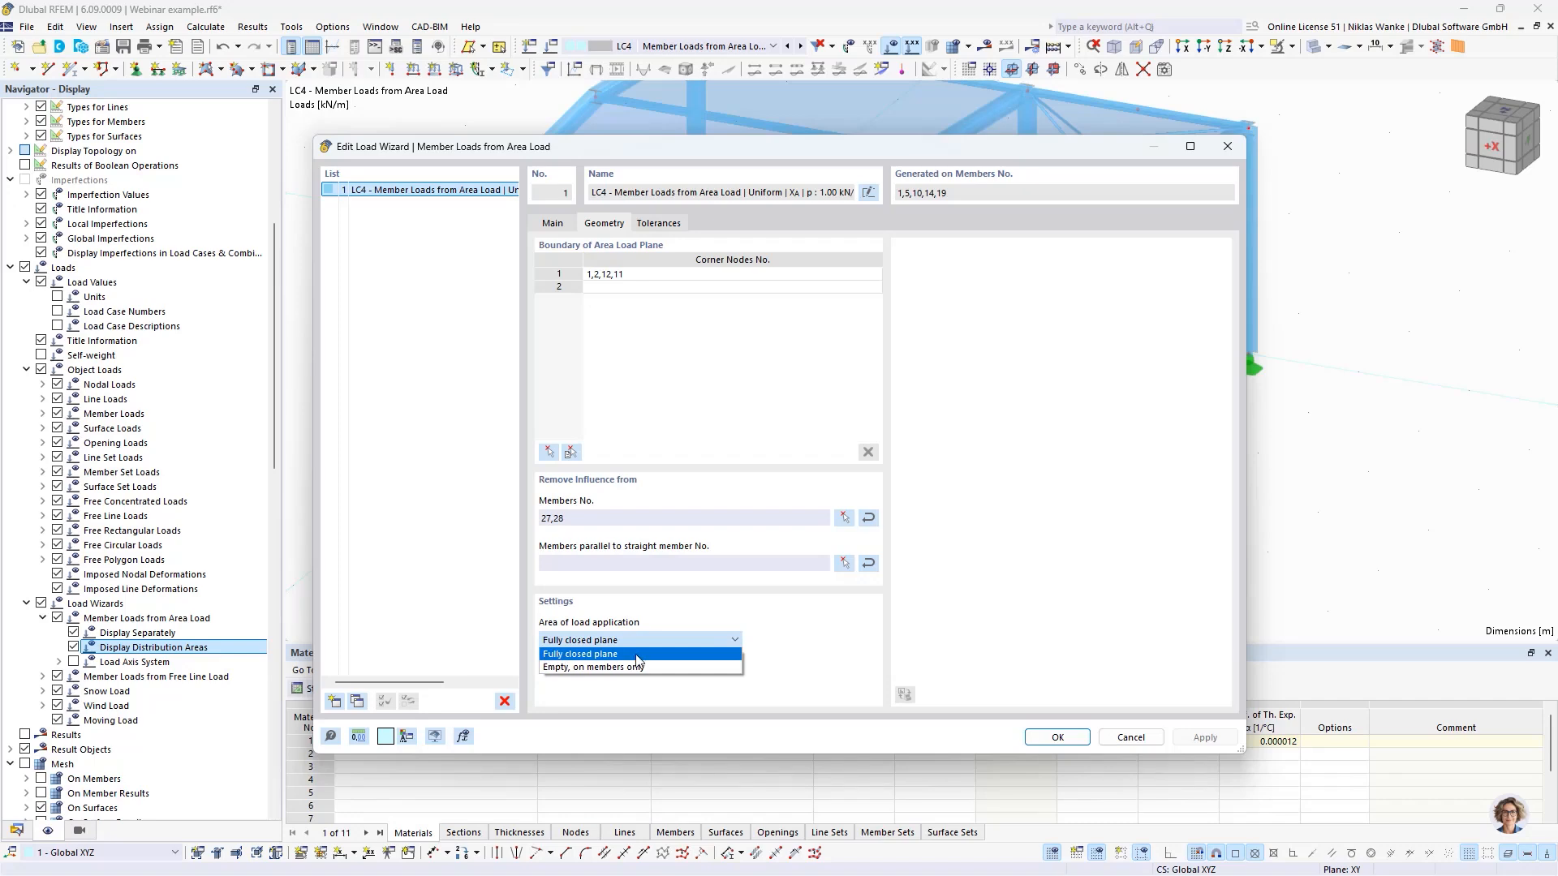
click(858, 637)
click(1227, 146)
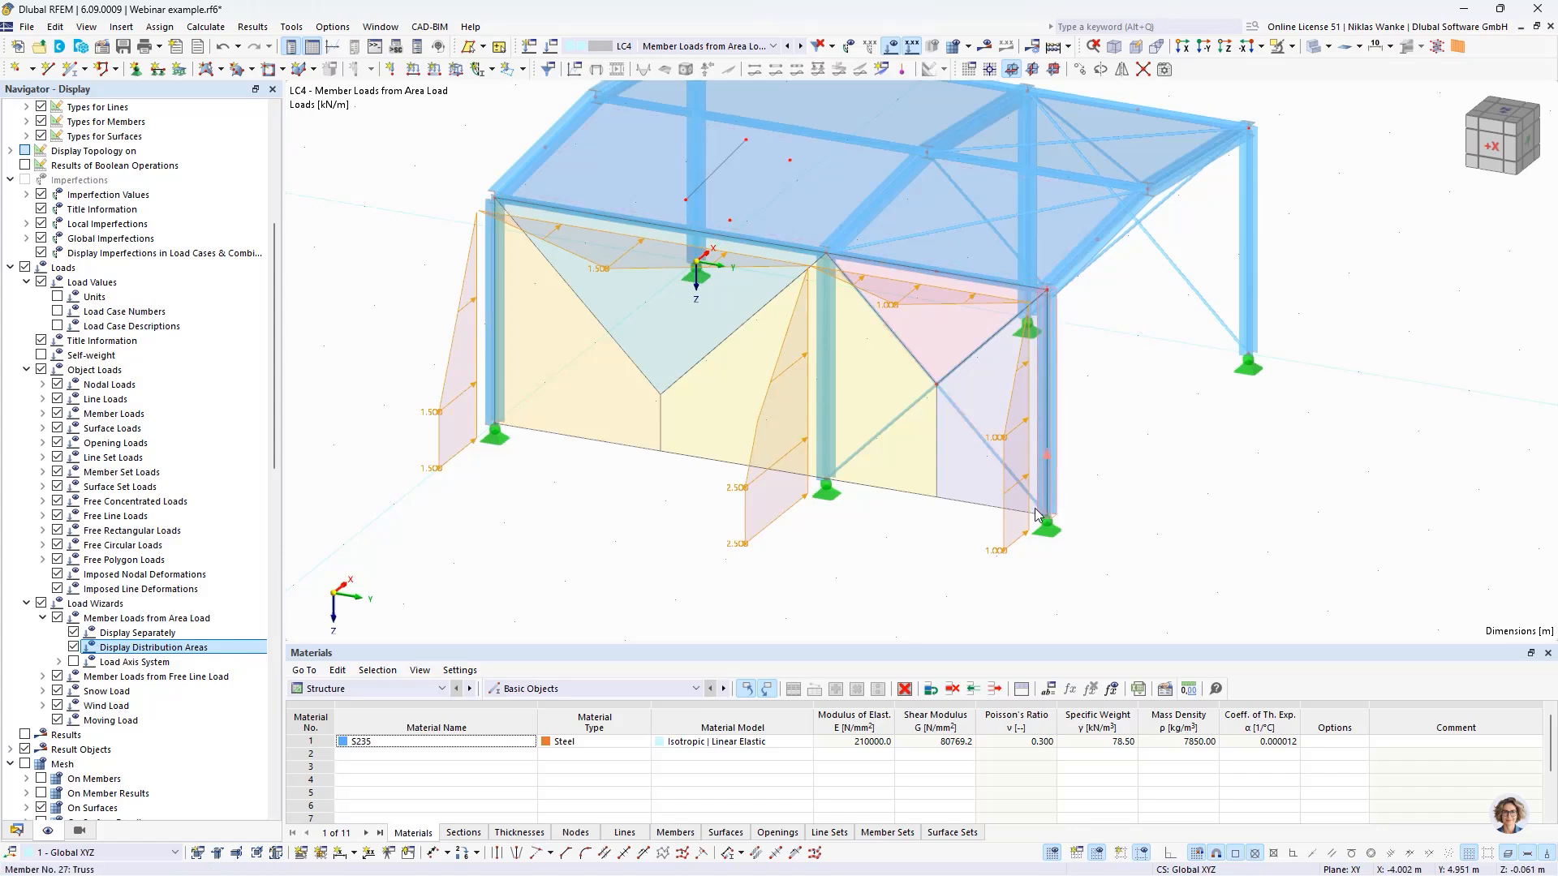
- Reopen the side wall's area load wizard and set its area of load application to Empty, on members only
double_click(591, 614)
click(604, 223)
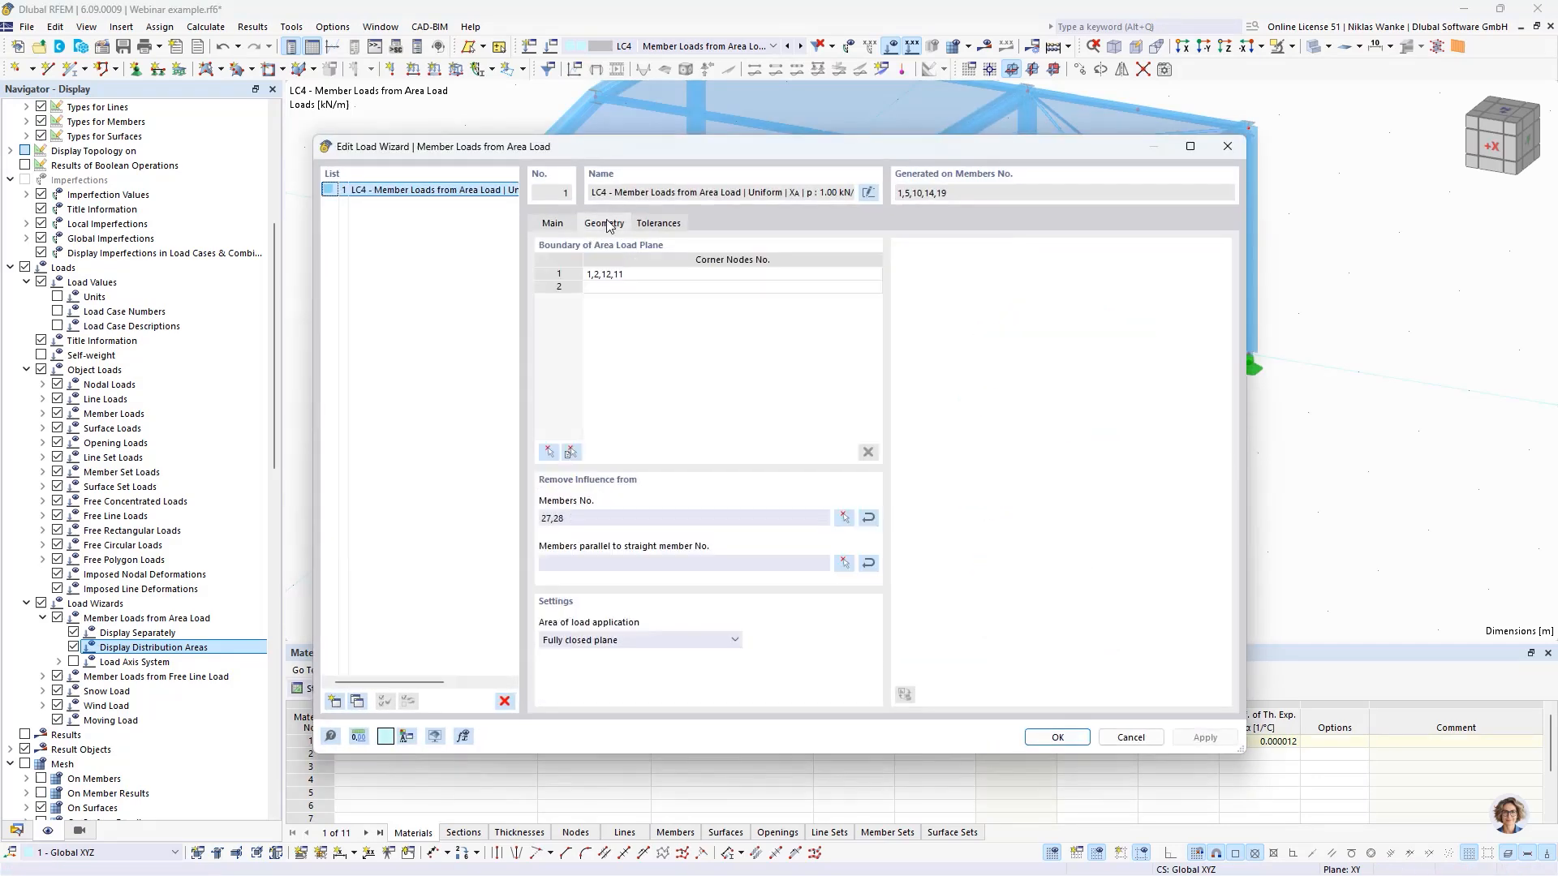
click(659, 641)
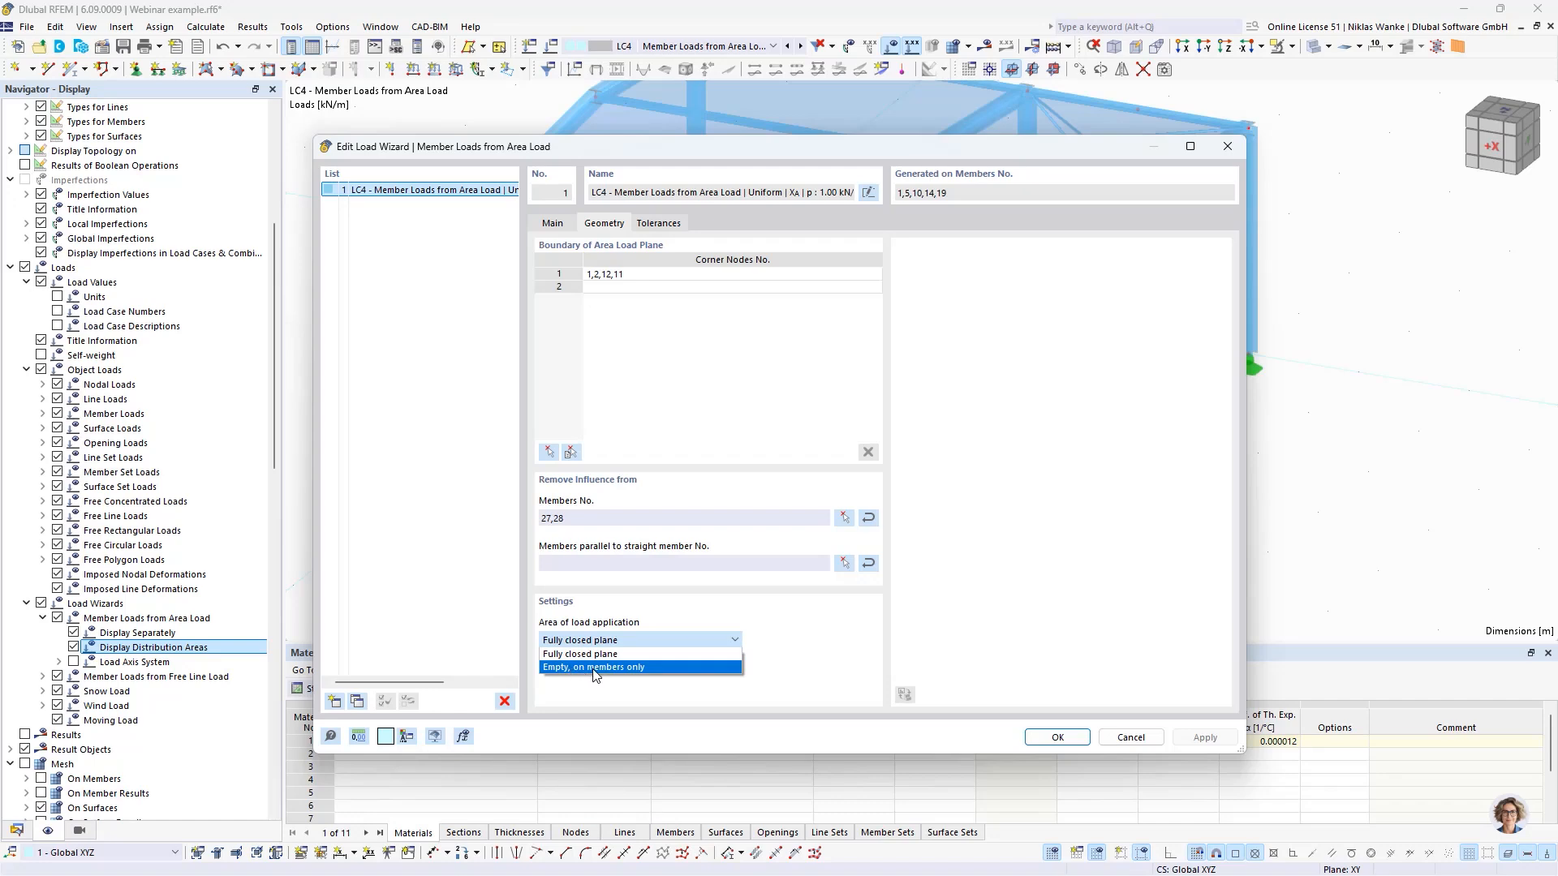
click(595, 667)
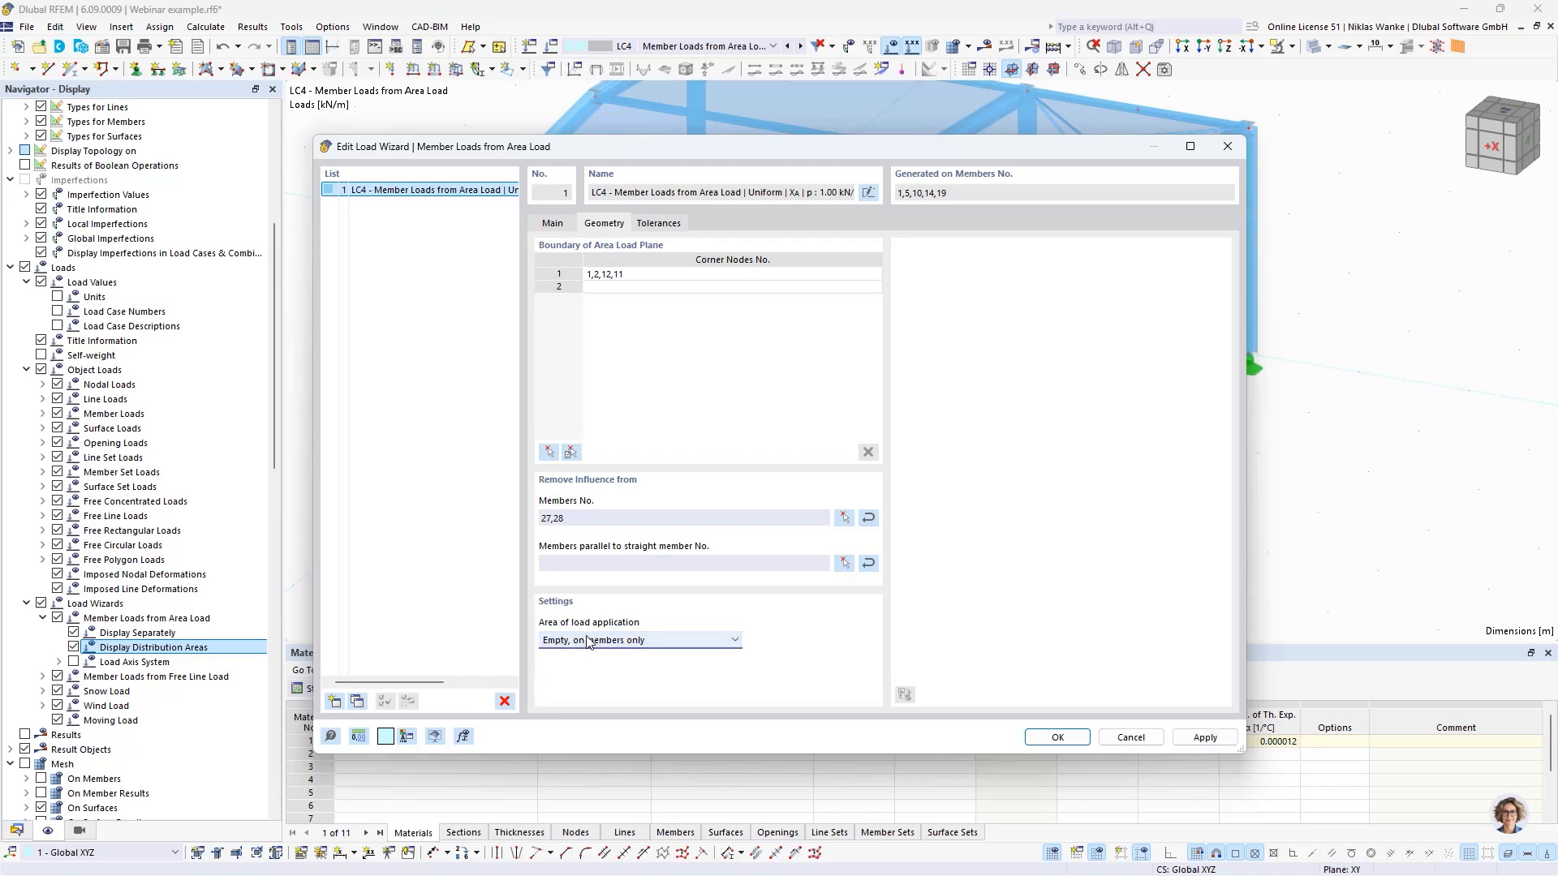
click(1057, 738)
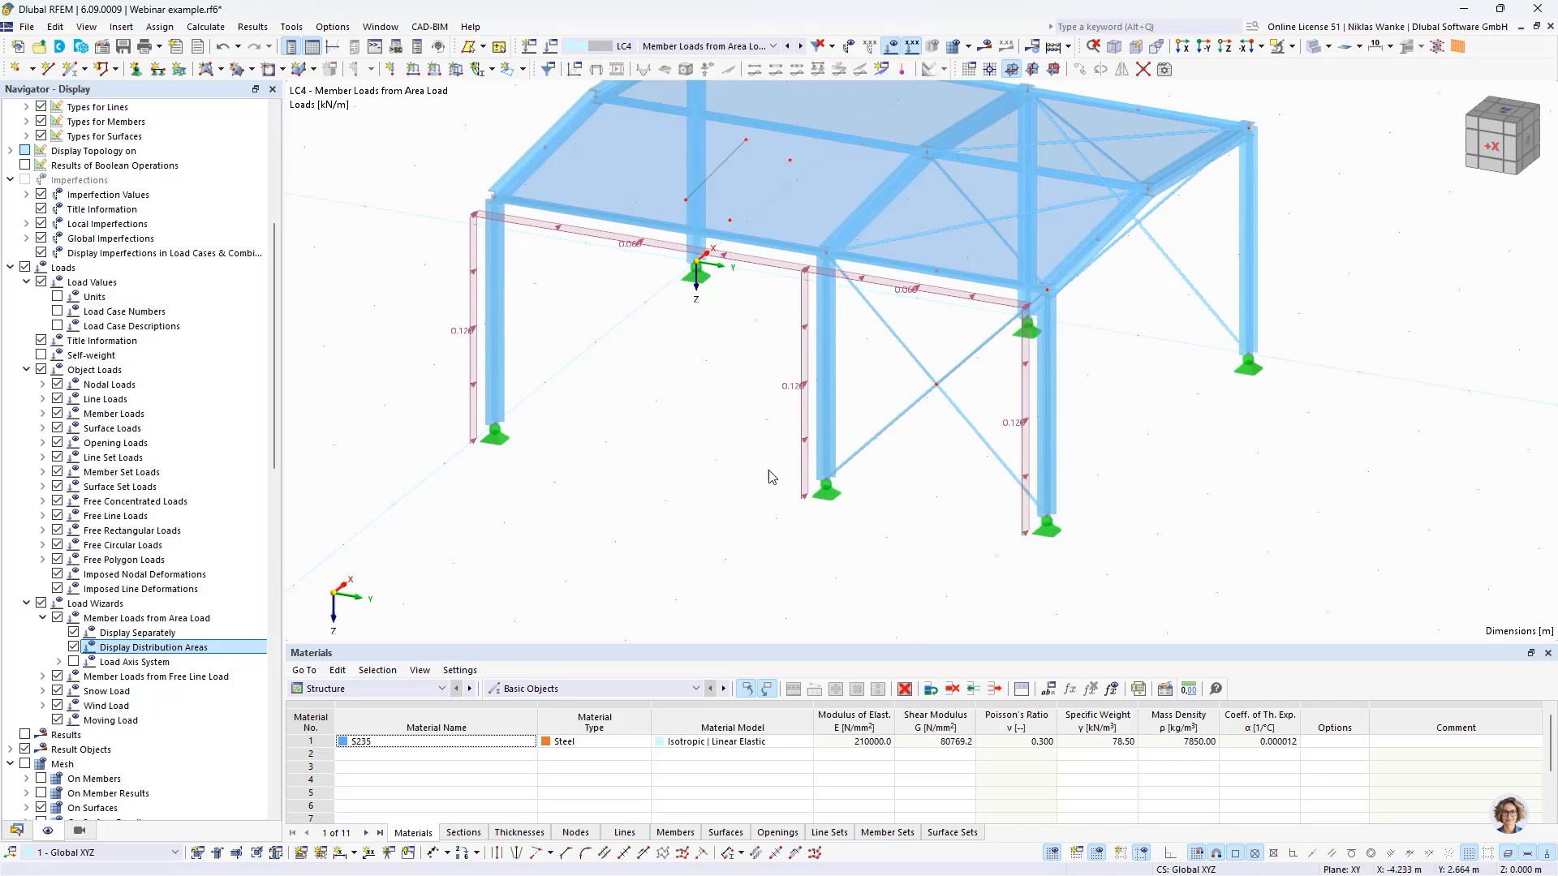
- Examine how the generated side wall loads relate to the column section widths, from the front and at an angle
scroll(730, 457, up, 1)
middle_drag(730, 457, 792, 412)
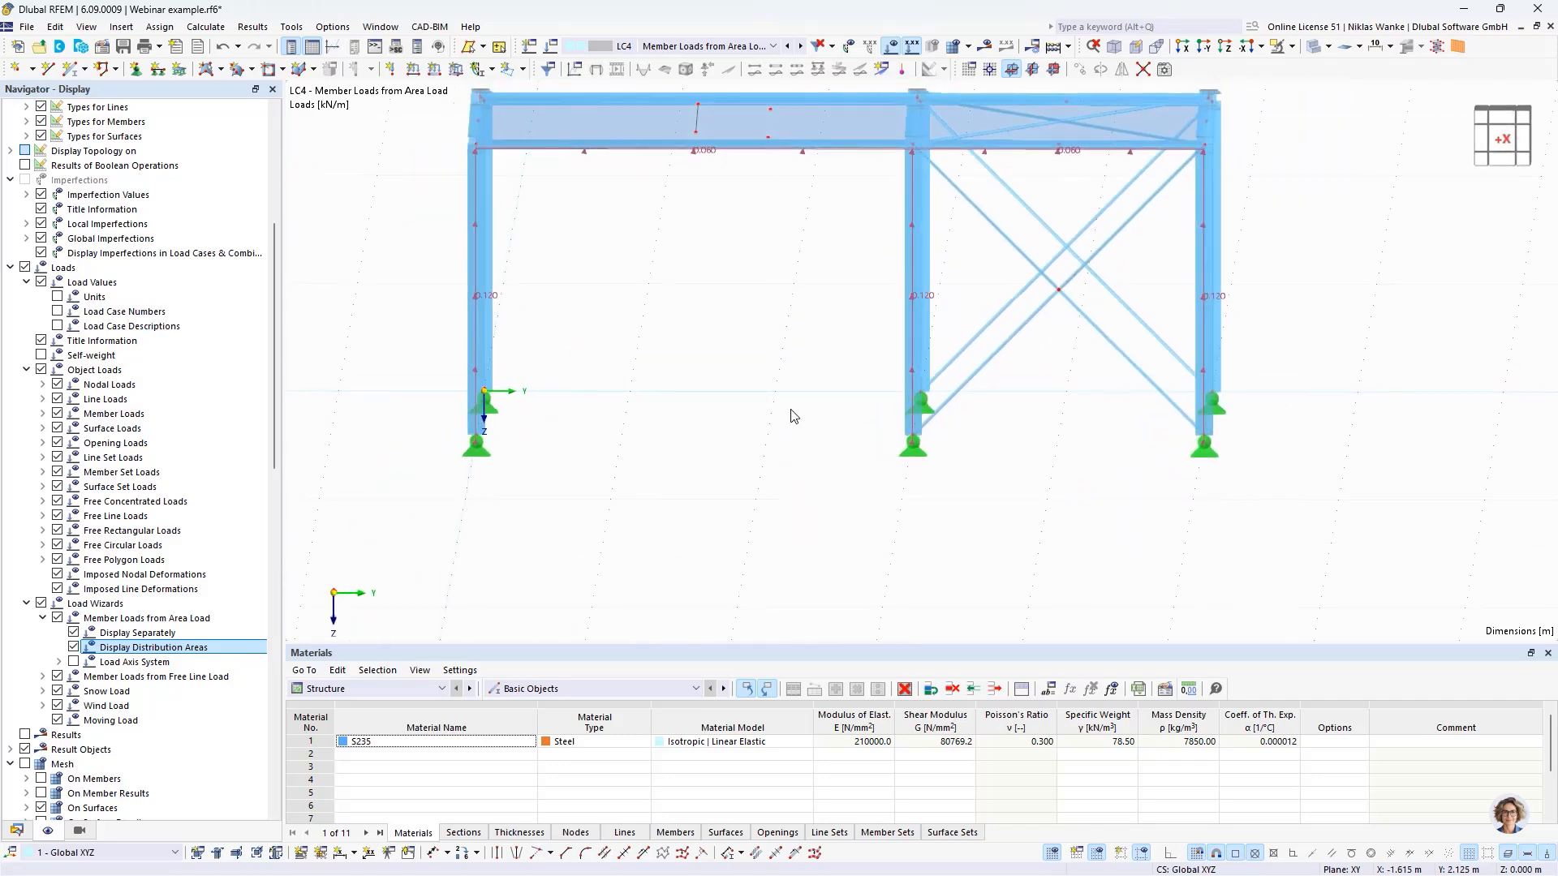
scroll(922, 434, up, 4)
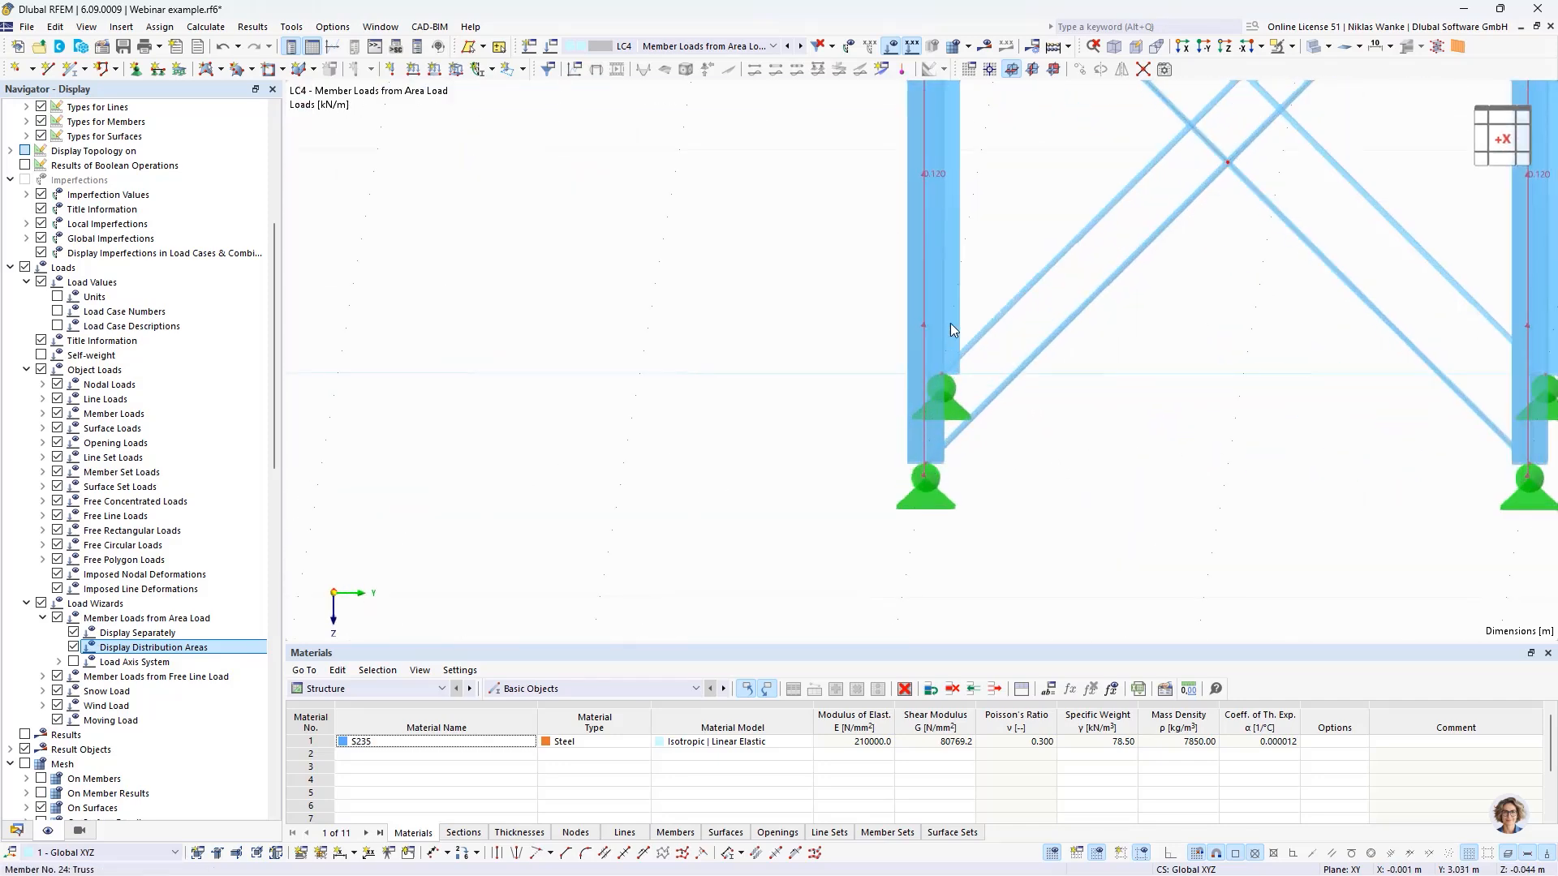
scroll(913, 371, down, 5)
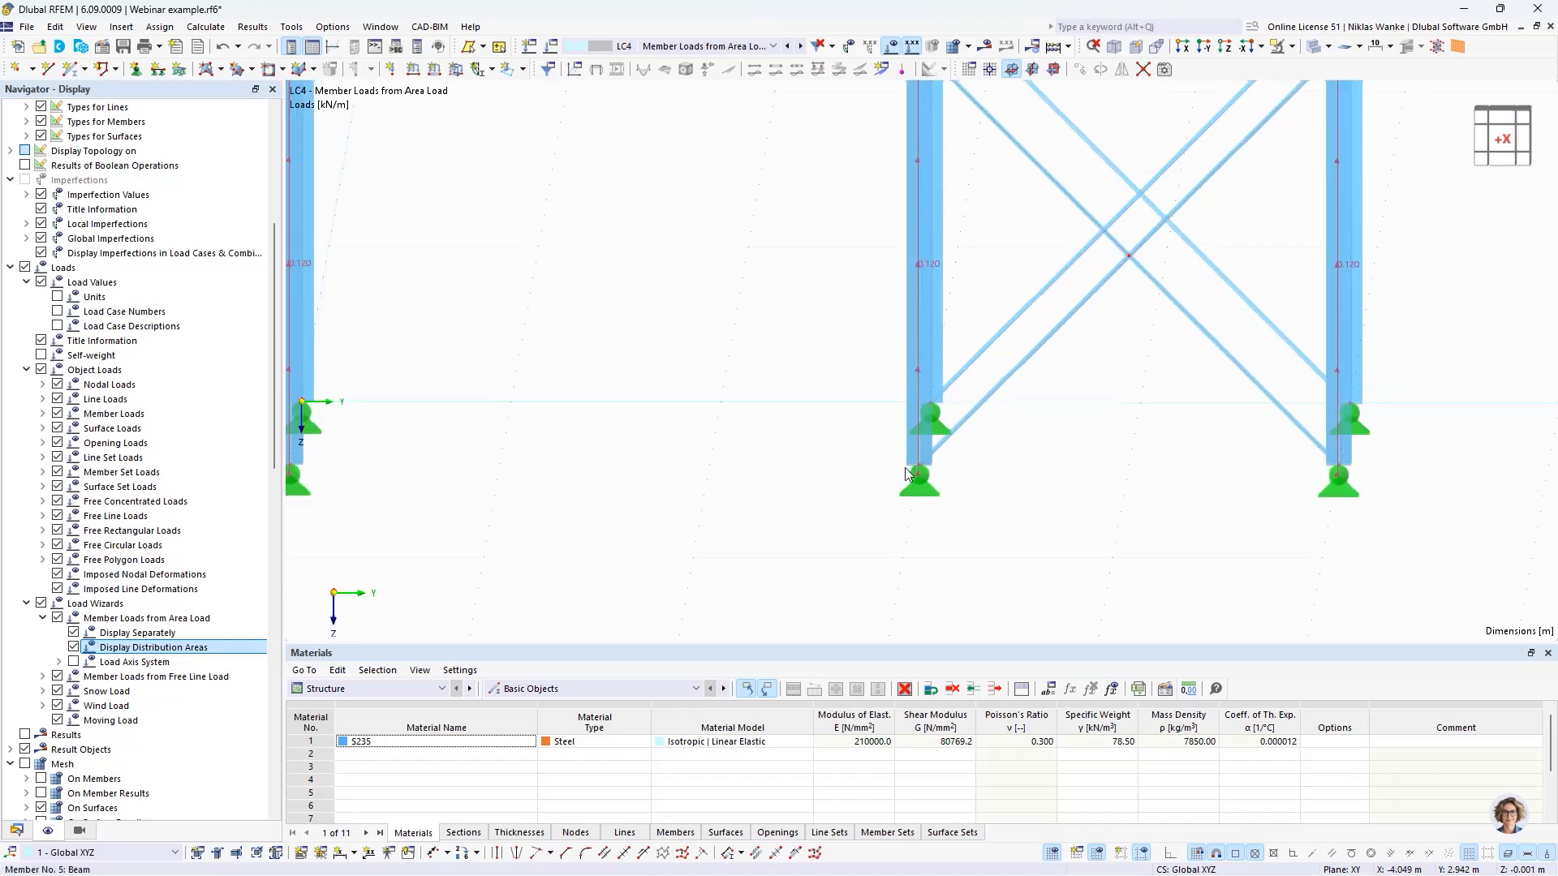
ctrl+middle_drag(841, 445, 823, 481)
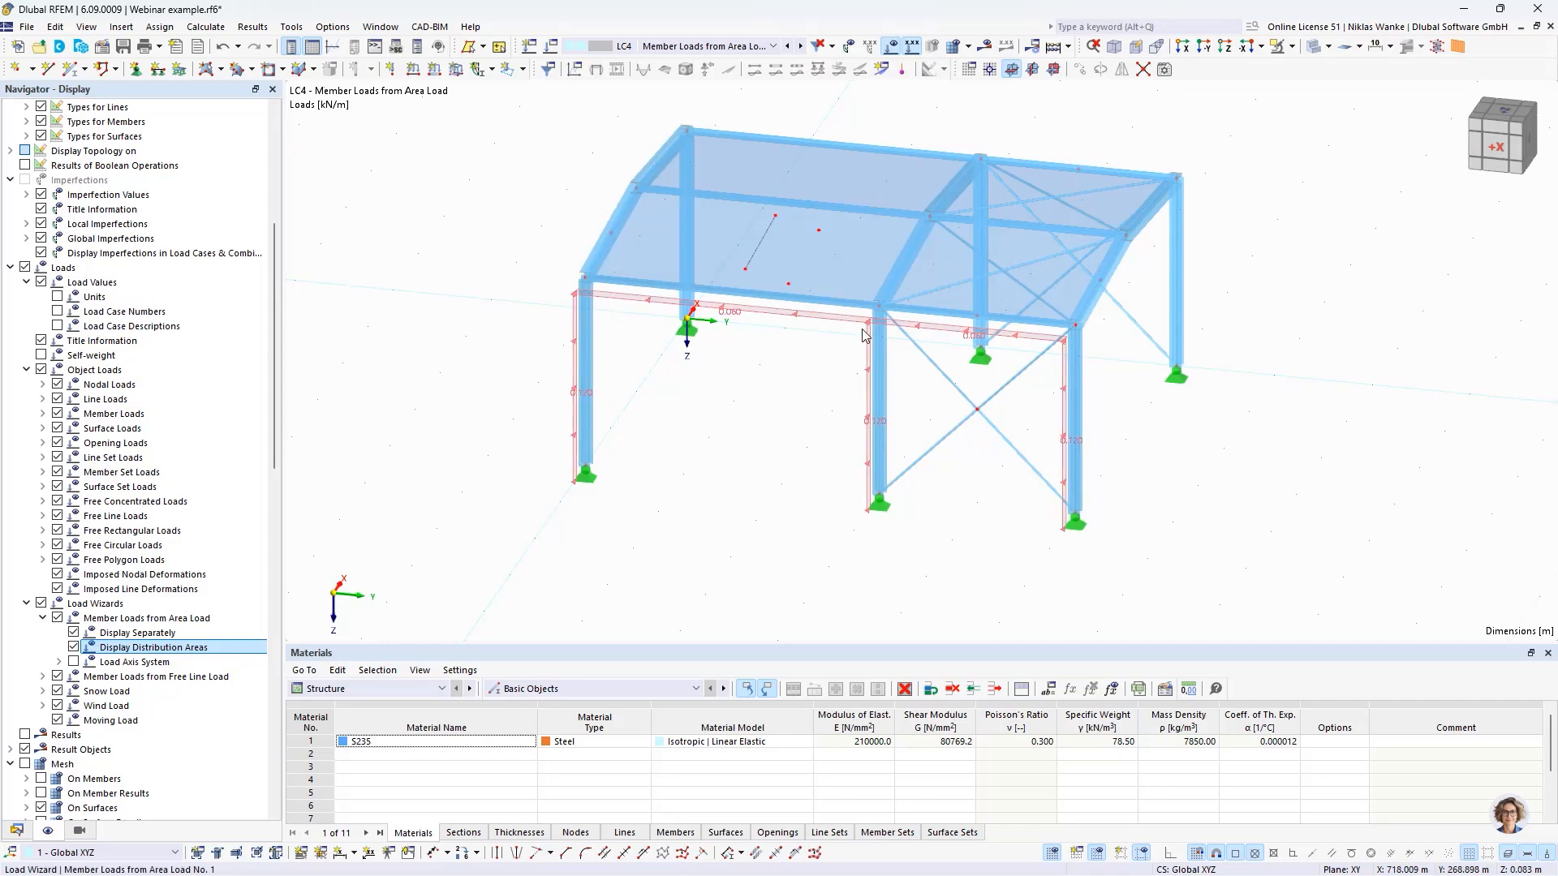
ctrl+middle_drag(706, 478, 688, 447)
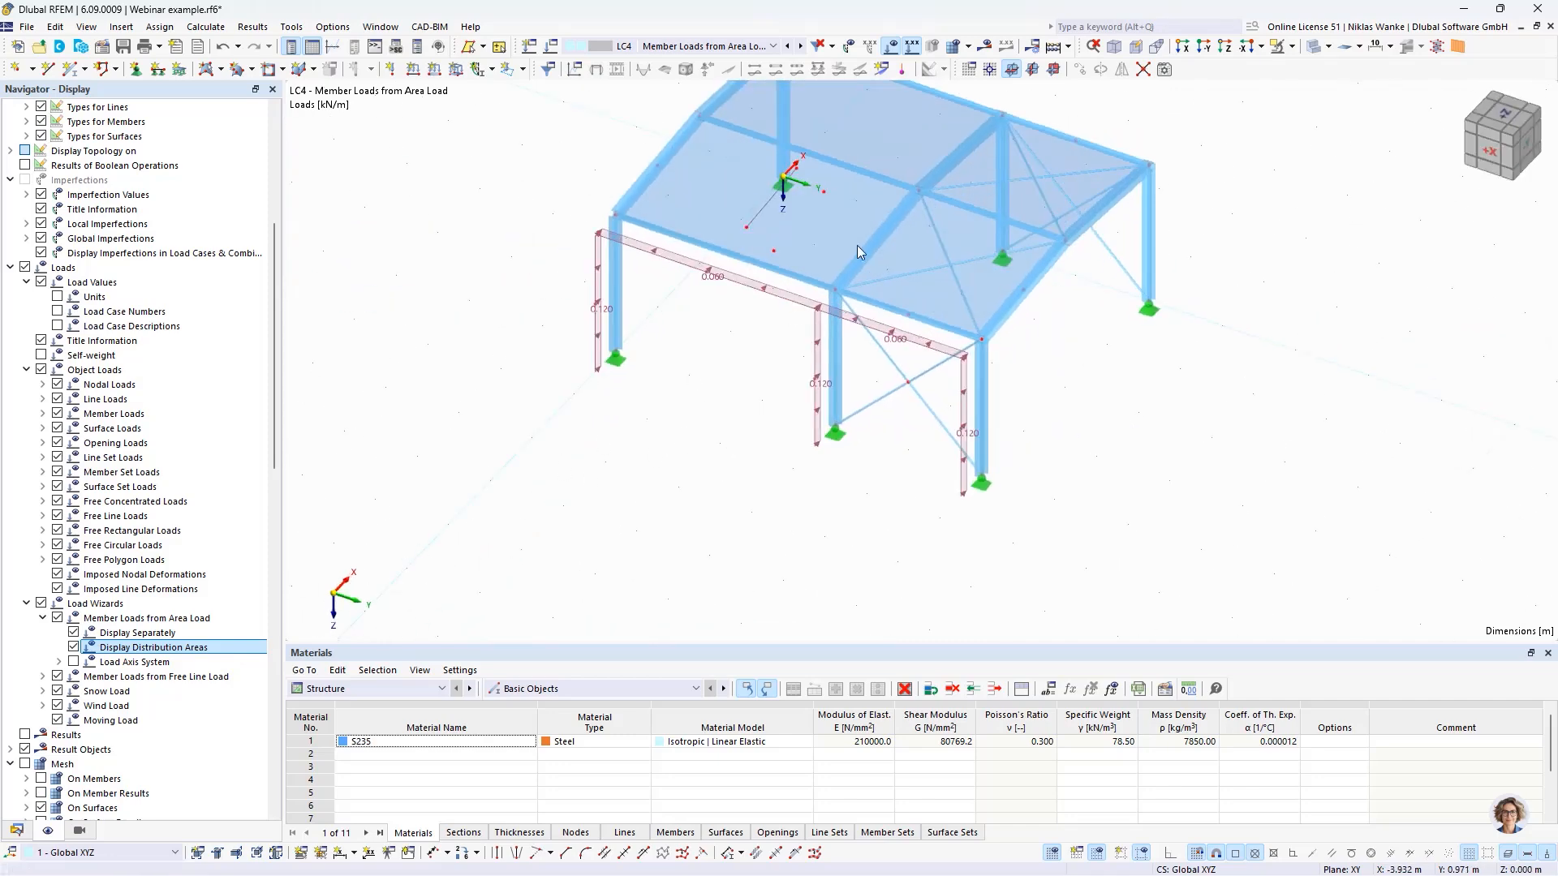
scroll(654, 460, up, 2)
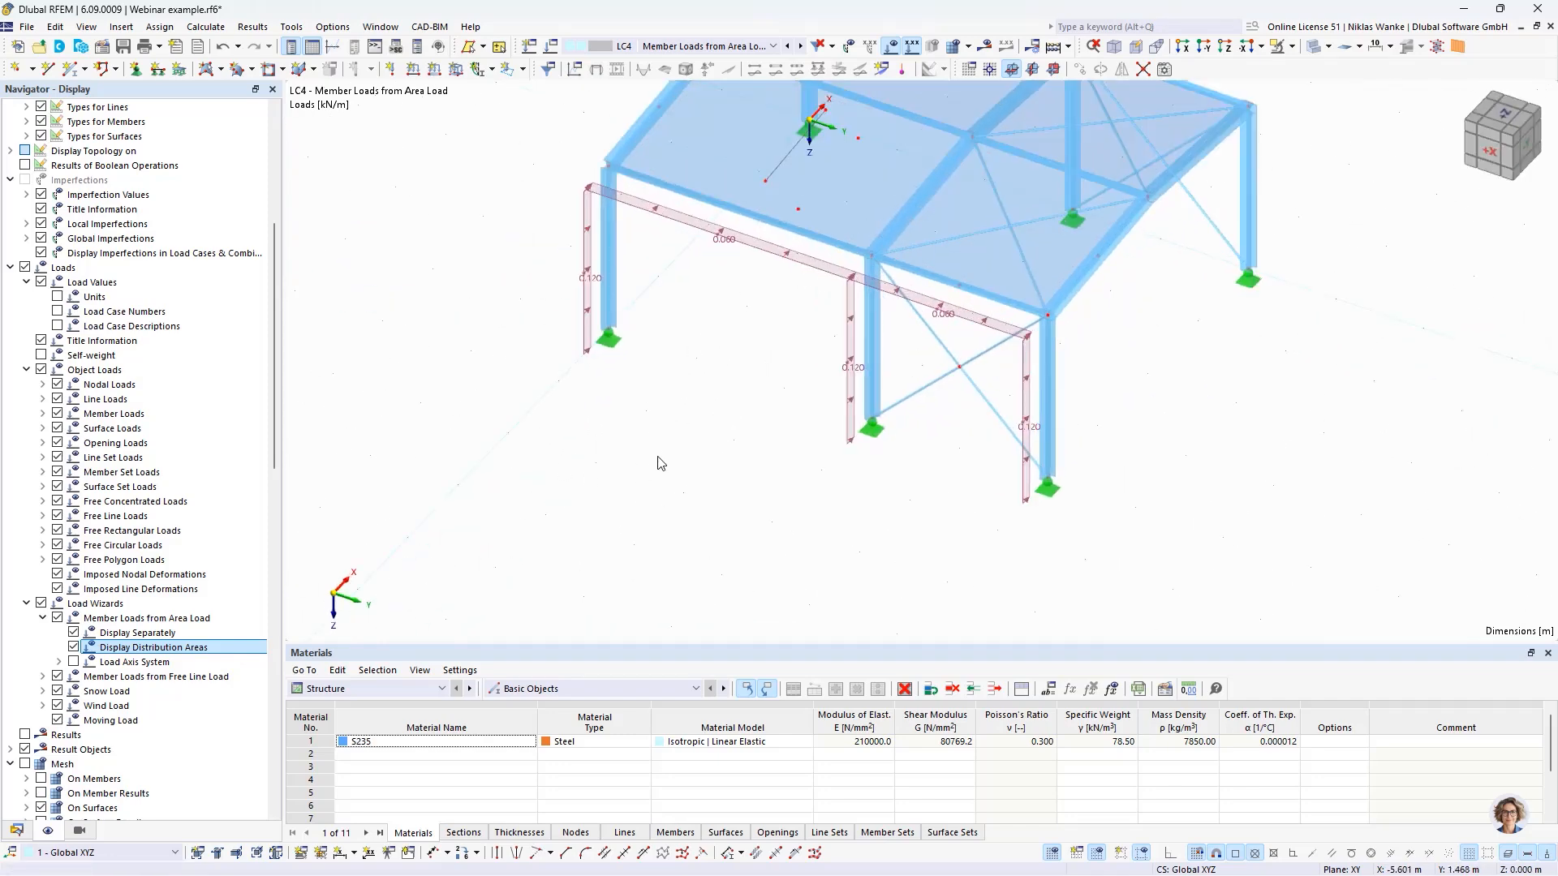
middle_drag(663, 458, 653, 519)
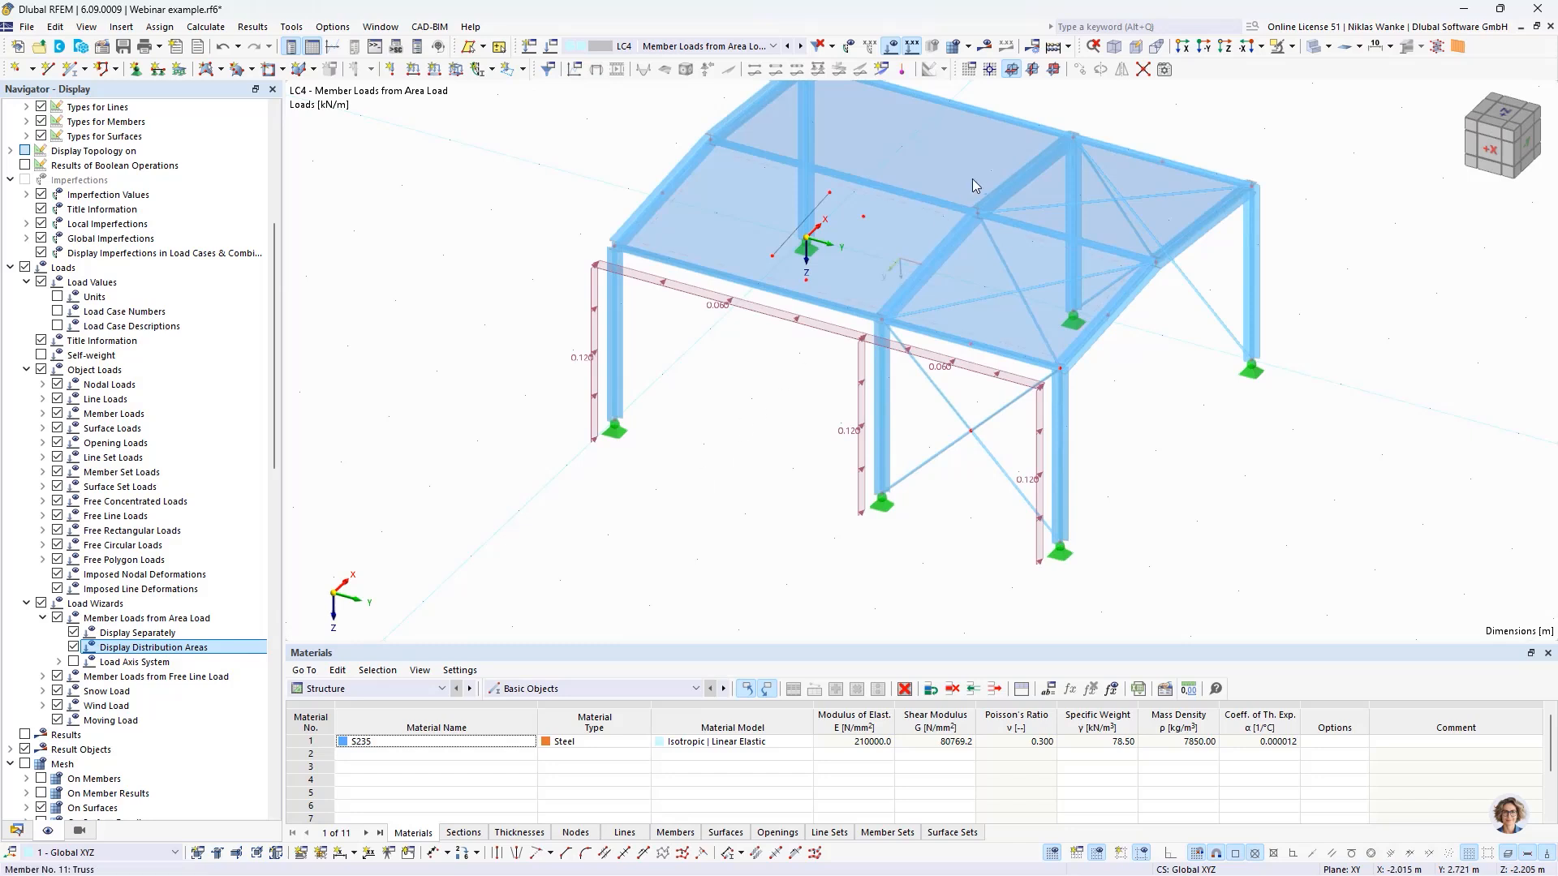
- Inspect the load values on the side wall's middle column, outer columns and eaves beams up close
scroll(886, 489, up, 2)
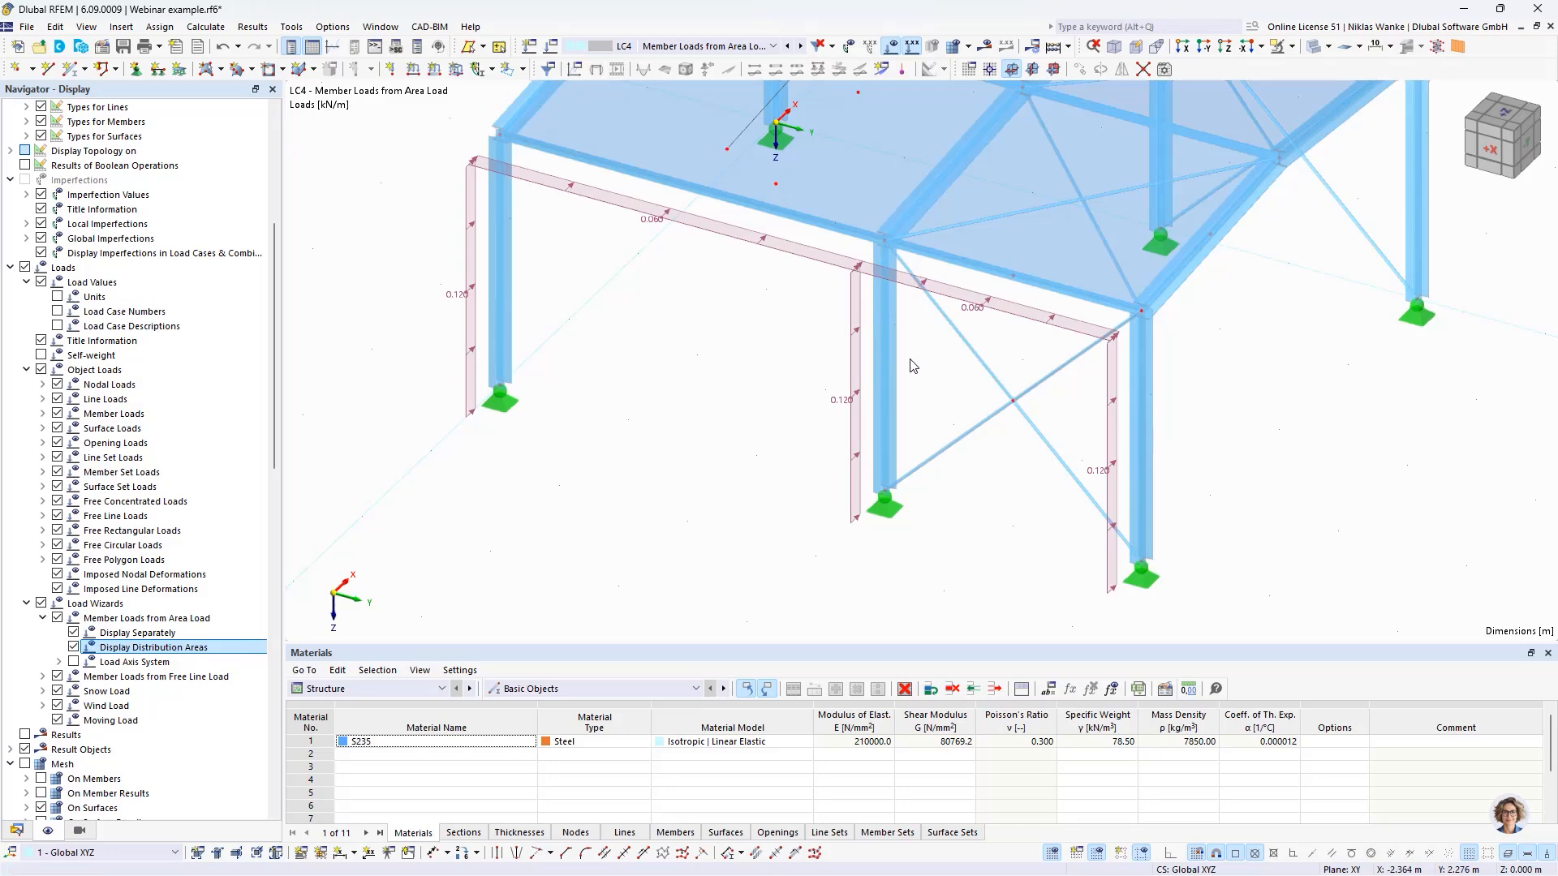
scroll(908, 424, up, 1)
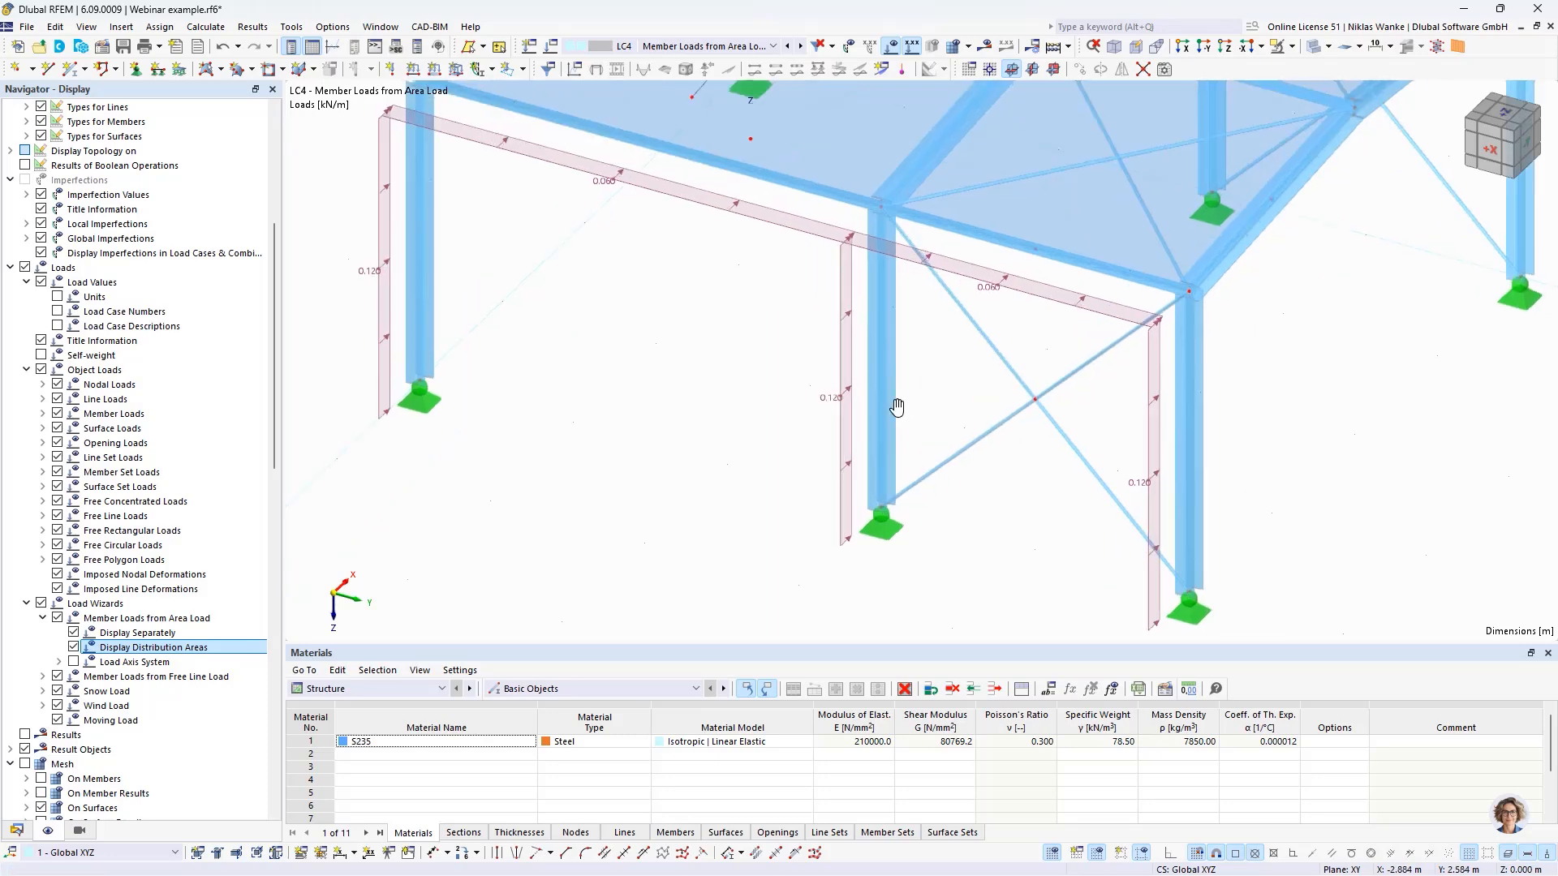
middle_drag(908, 424, 819, 491)
scroll(933, 434, up, 3)
scroll(938, 347, down, 1)
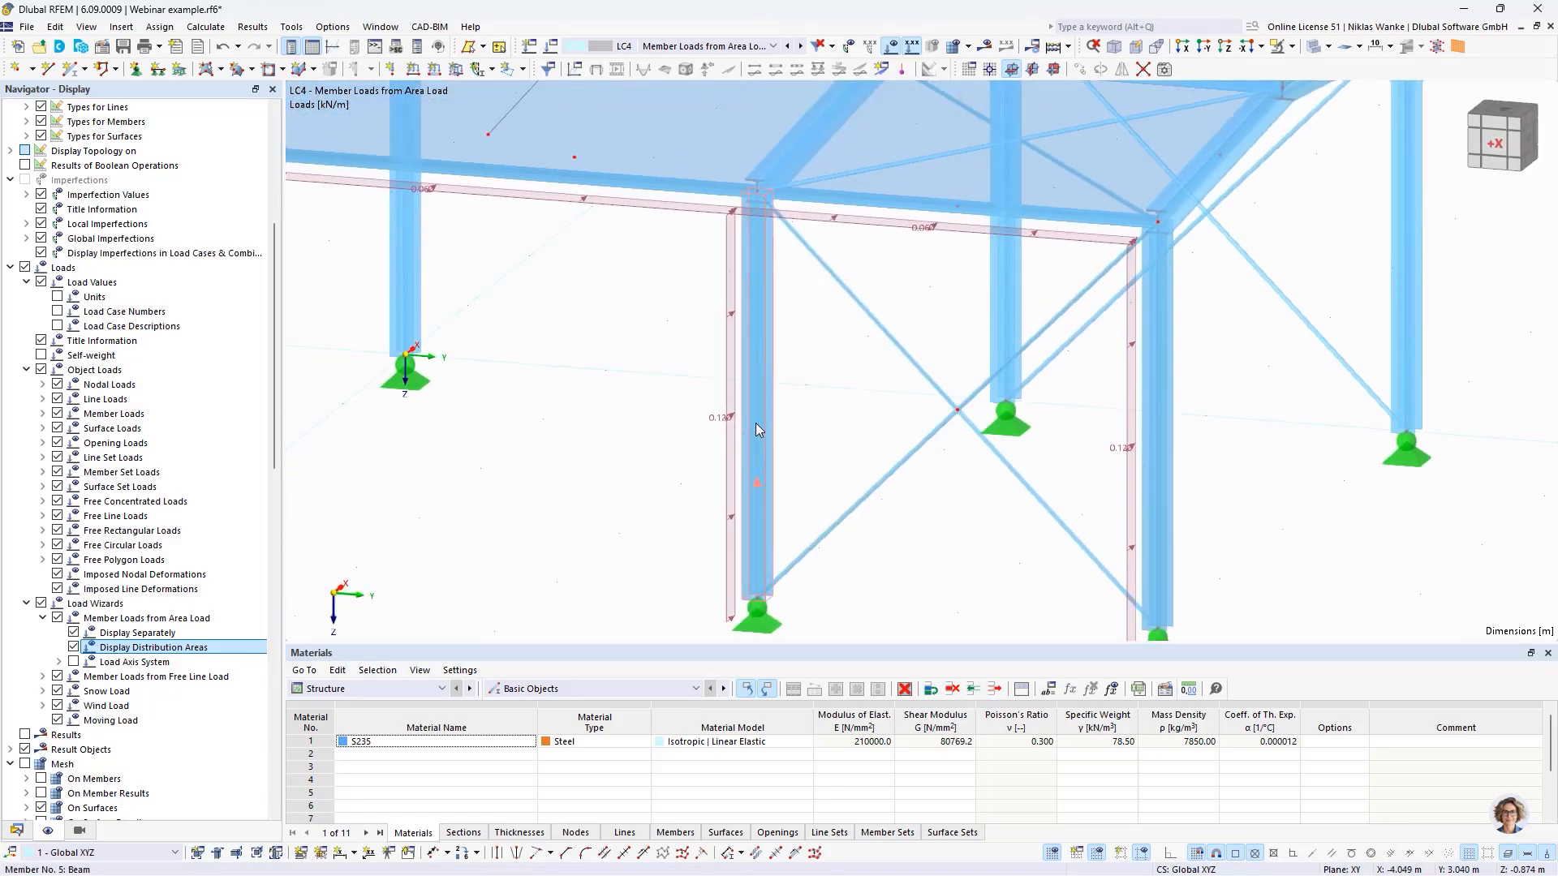
scroll(734, 424, up, 2)
middle_drag(705, 434, 665, 443)
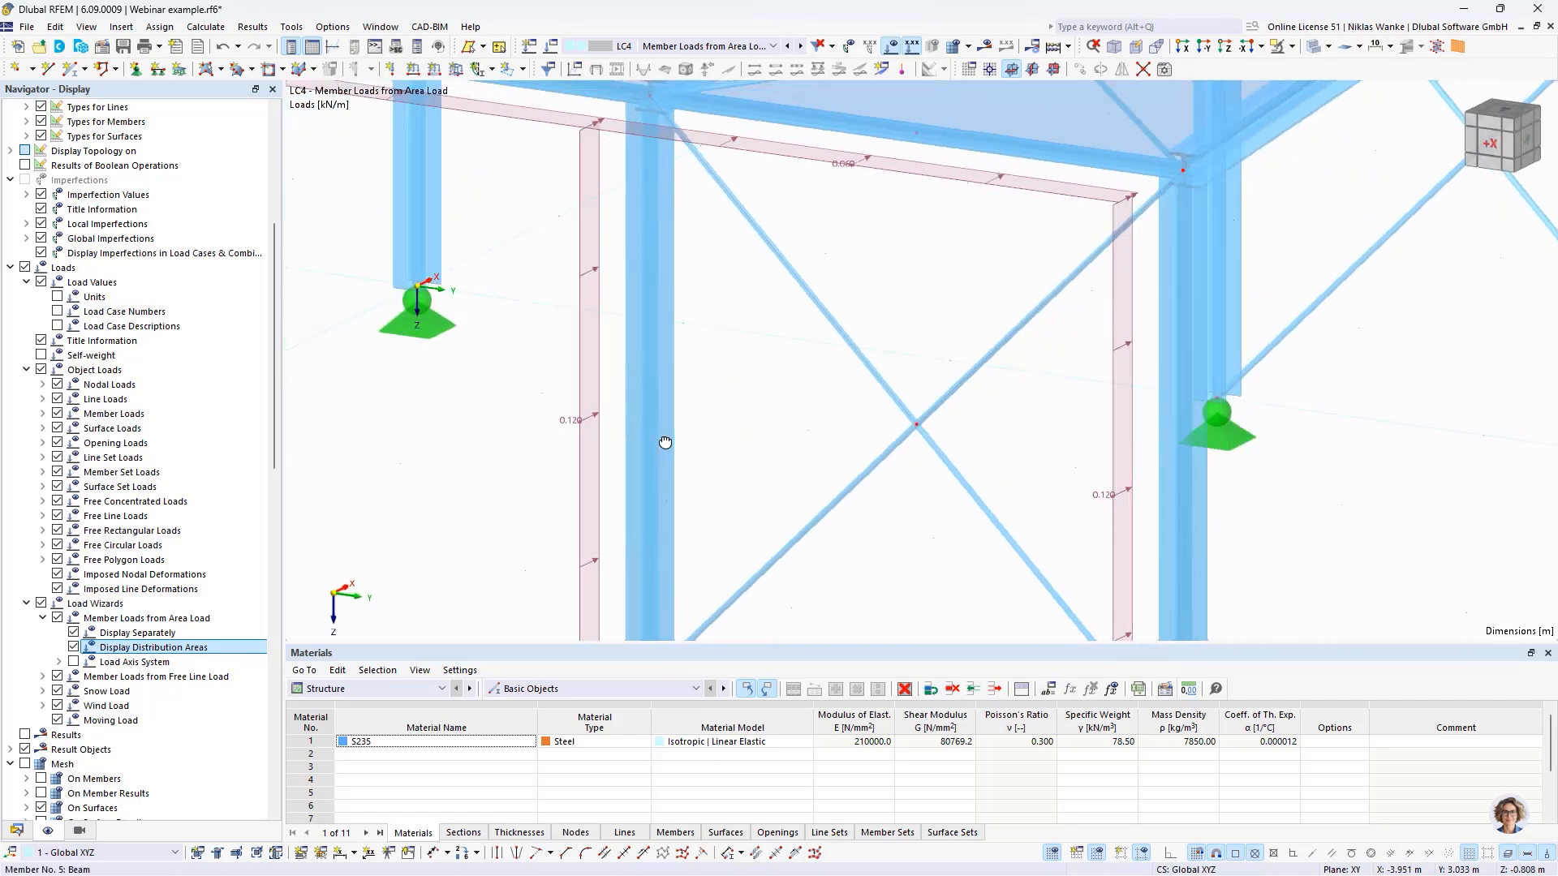
middle_drag(567, 324, 895, 520)
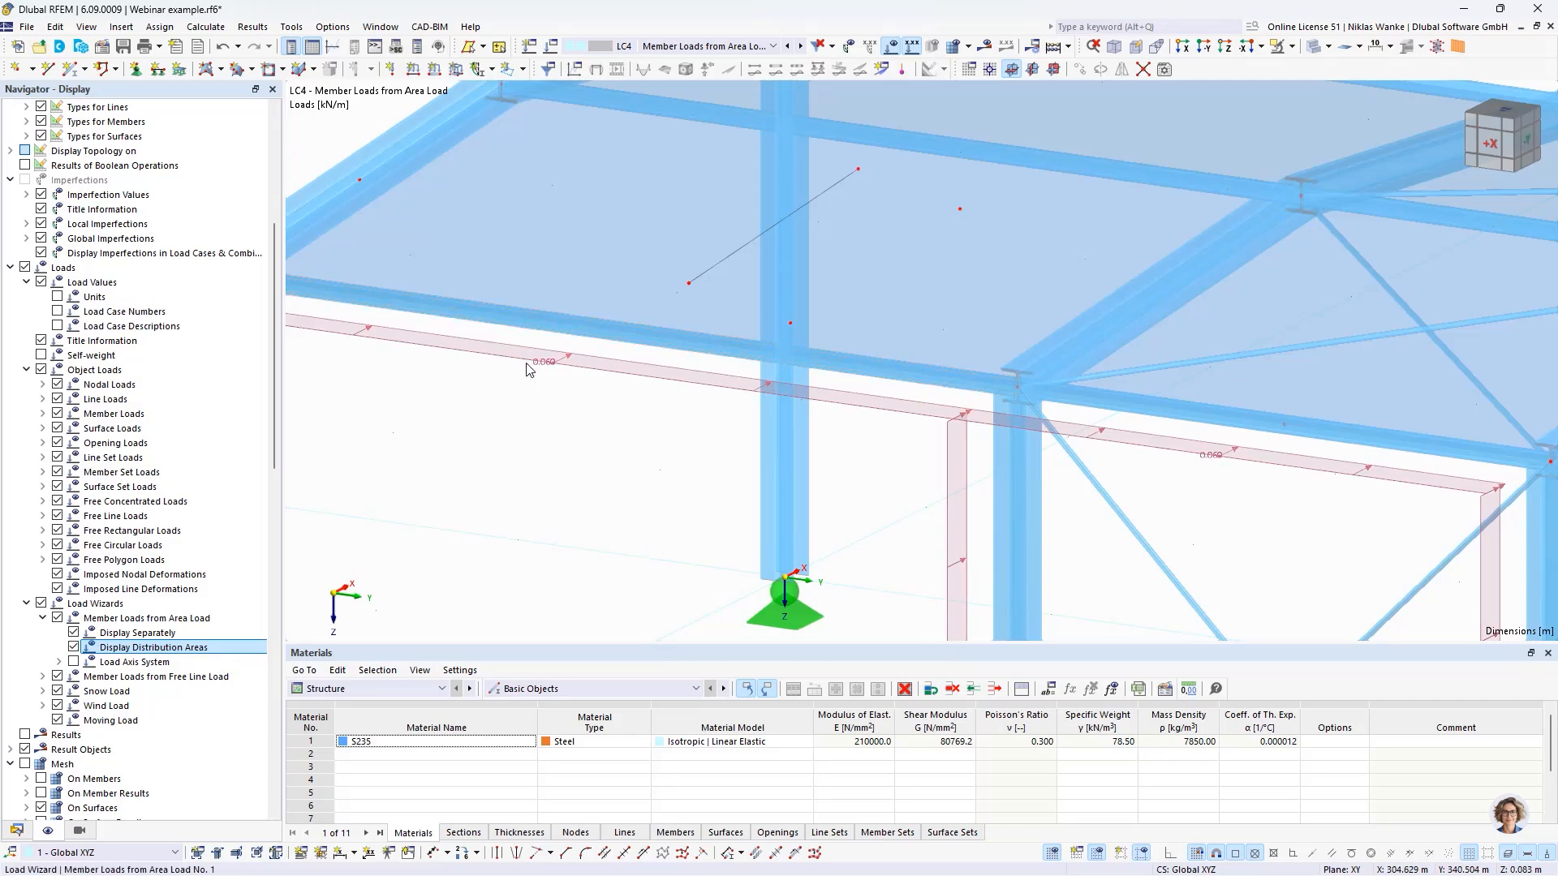
scroll(546, 364, up, 2)
scroll(560, 365, down, 4)
scroll(700, 473, down, 3)
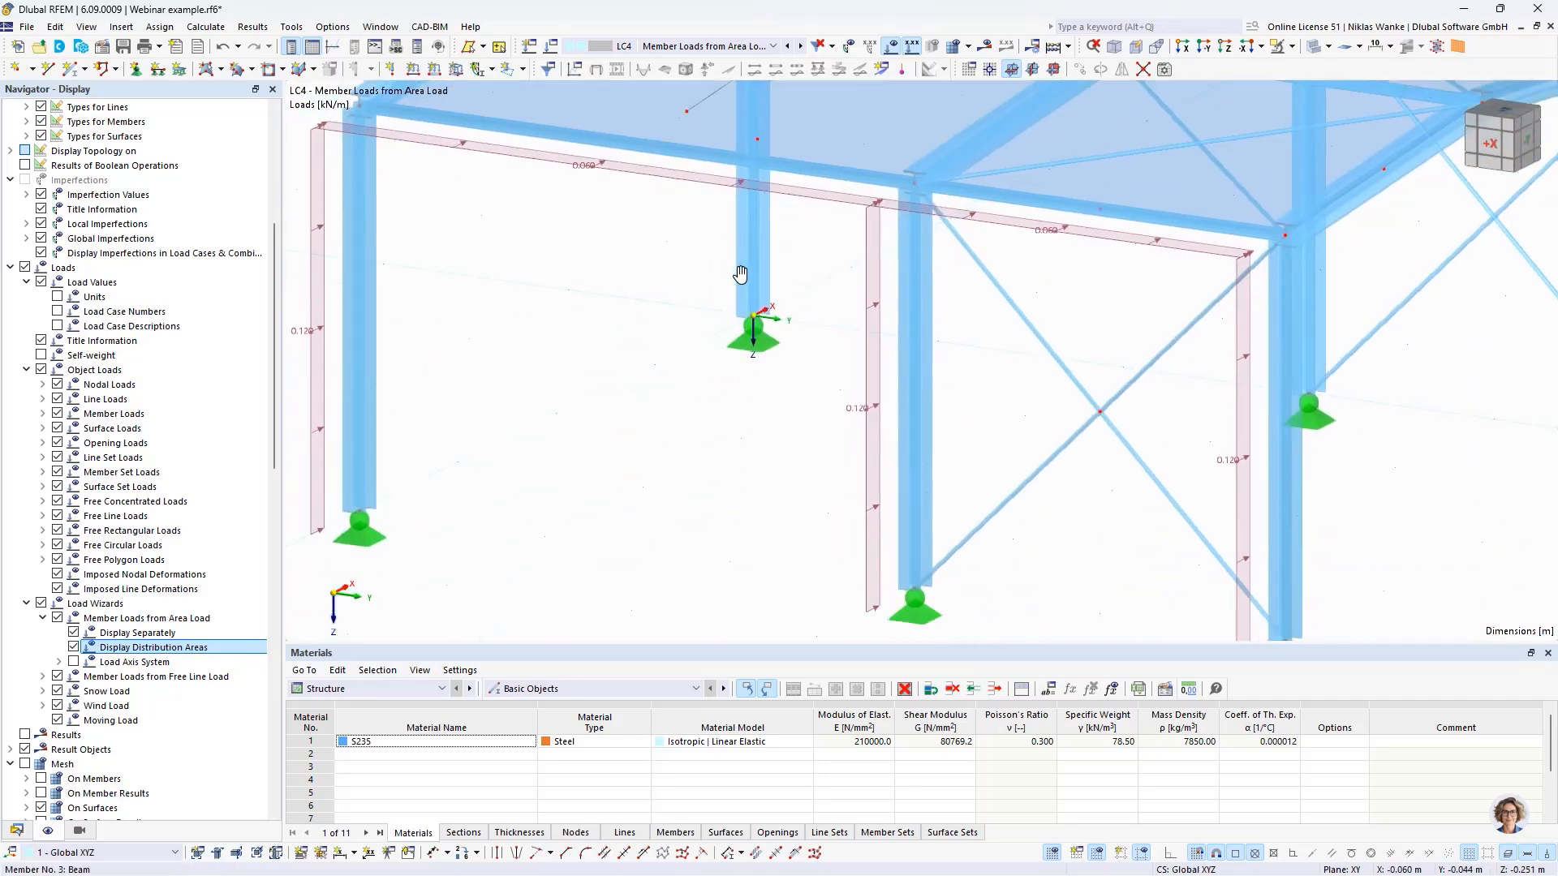
scroll(915, 446, up, 2)
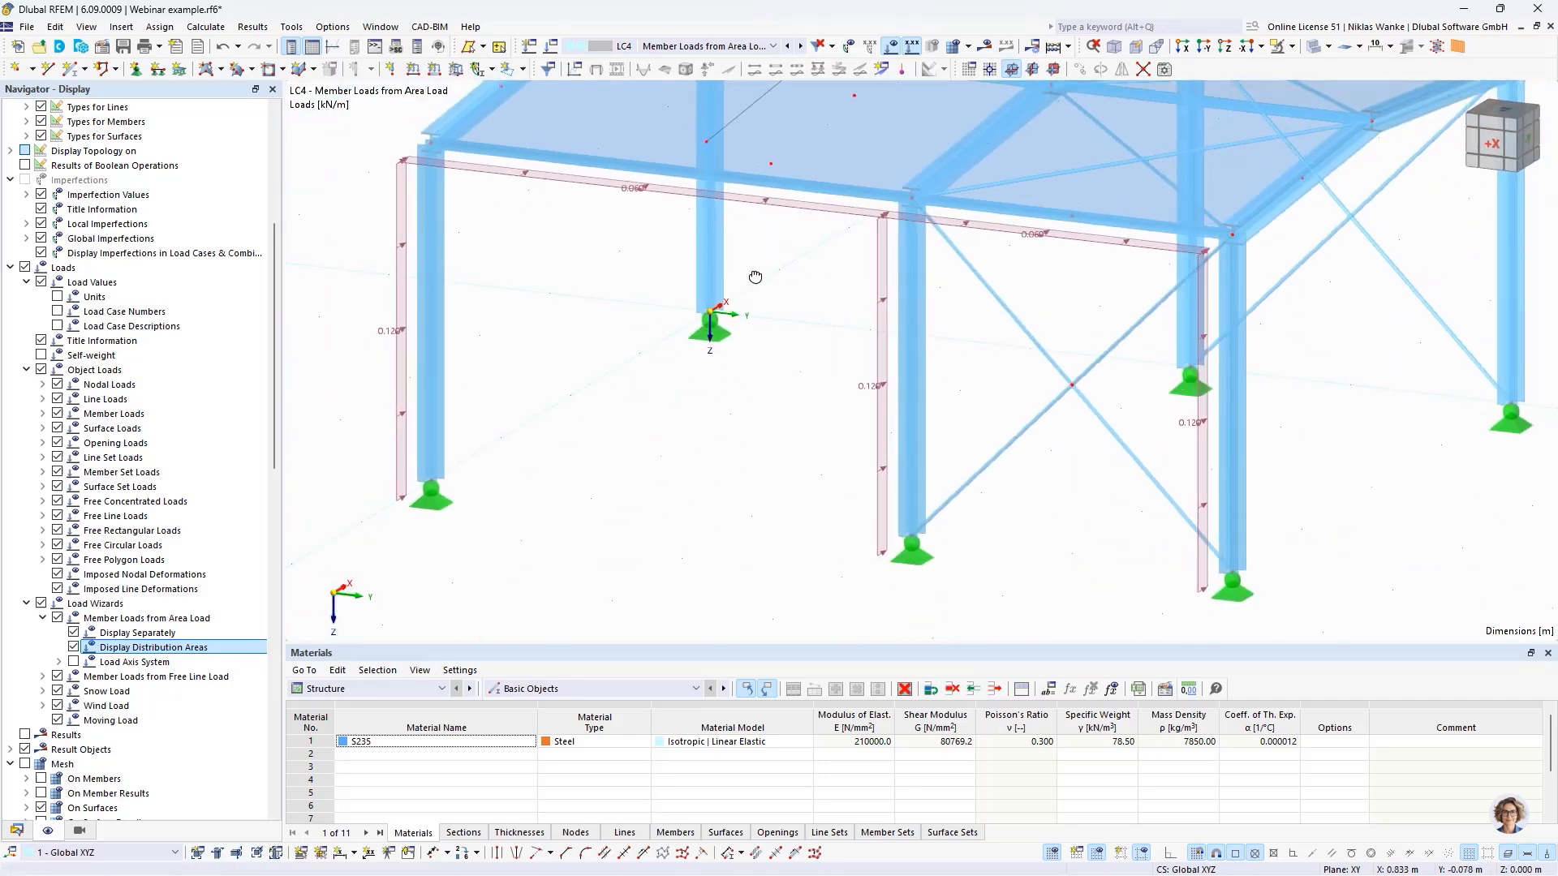
- Rotate the side wall's middle column, member 5, by a rotation angle of 45 degrees
click(914, 440)
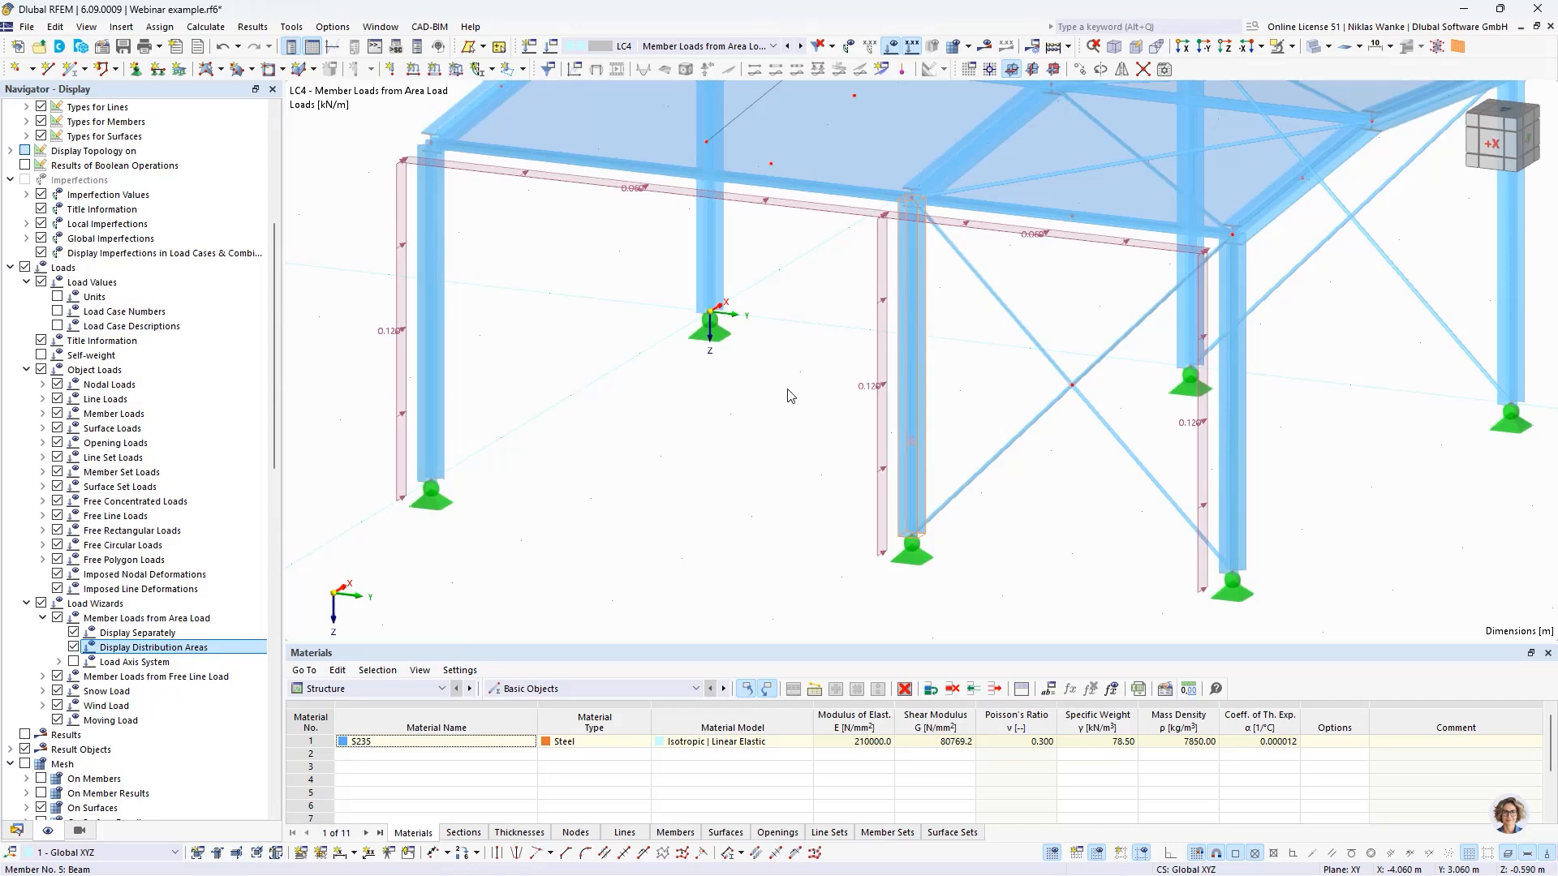
click(416, 195)
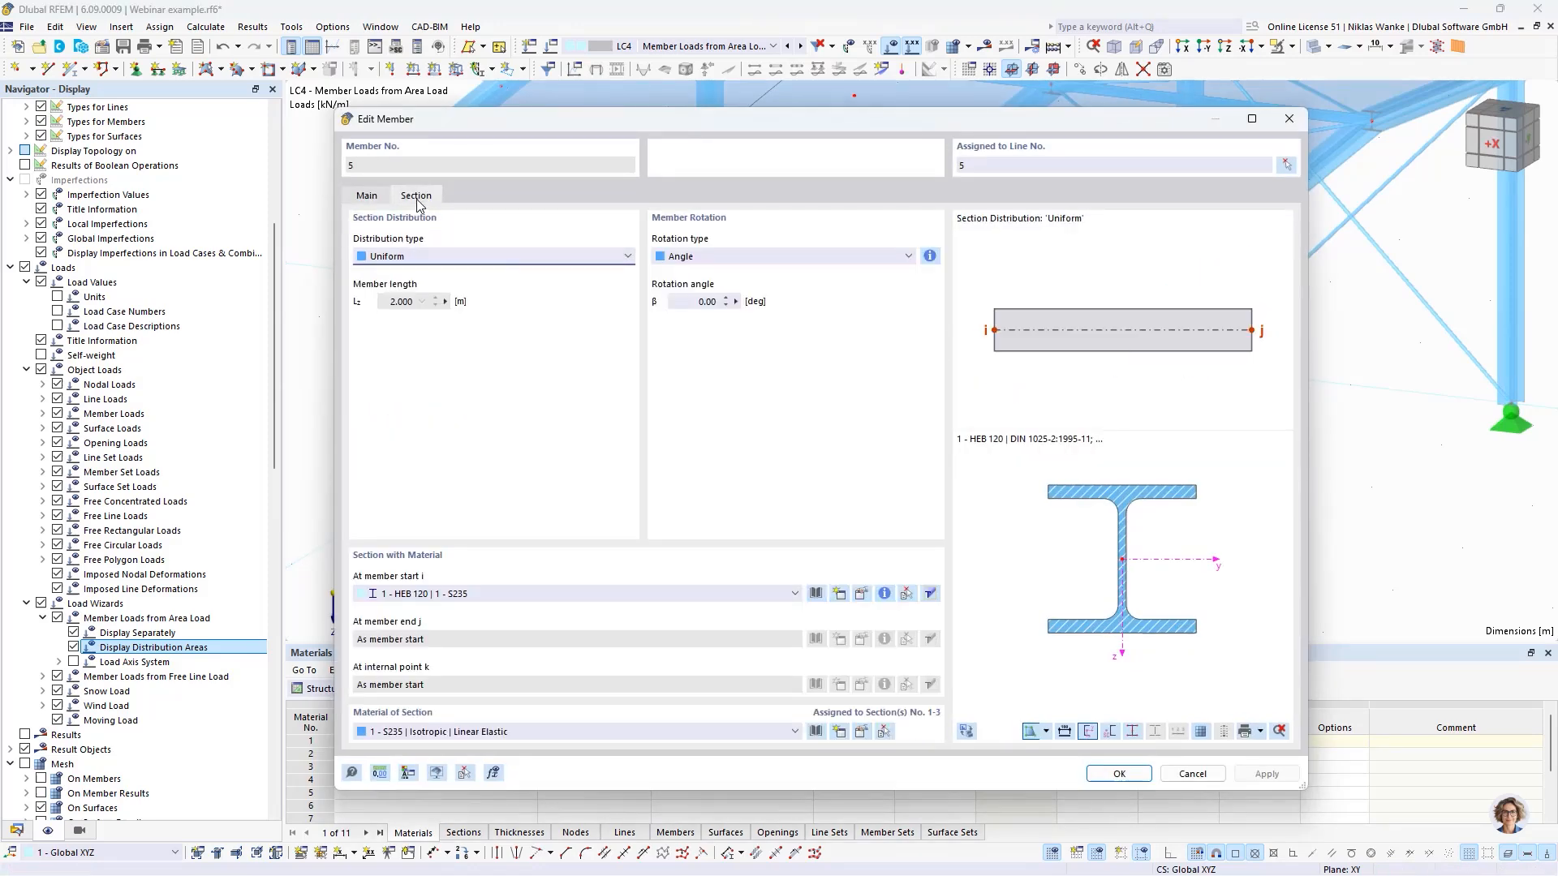
click(690, 305)
text(45)
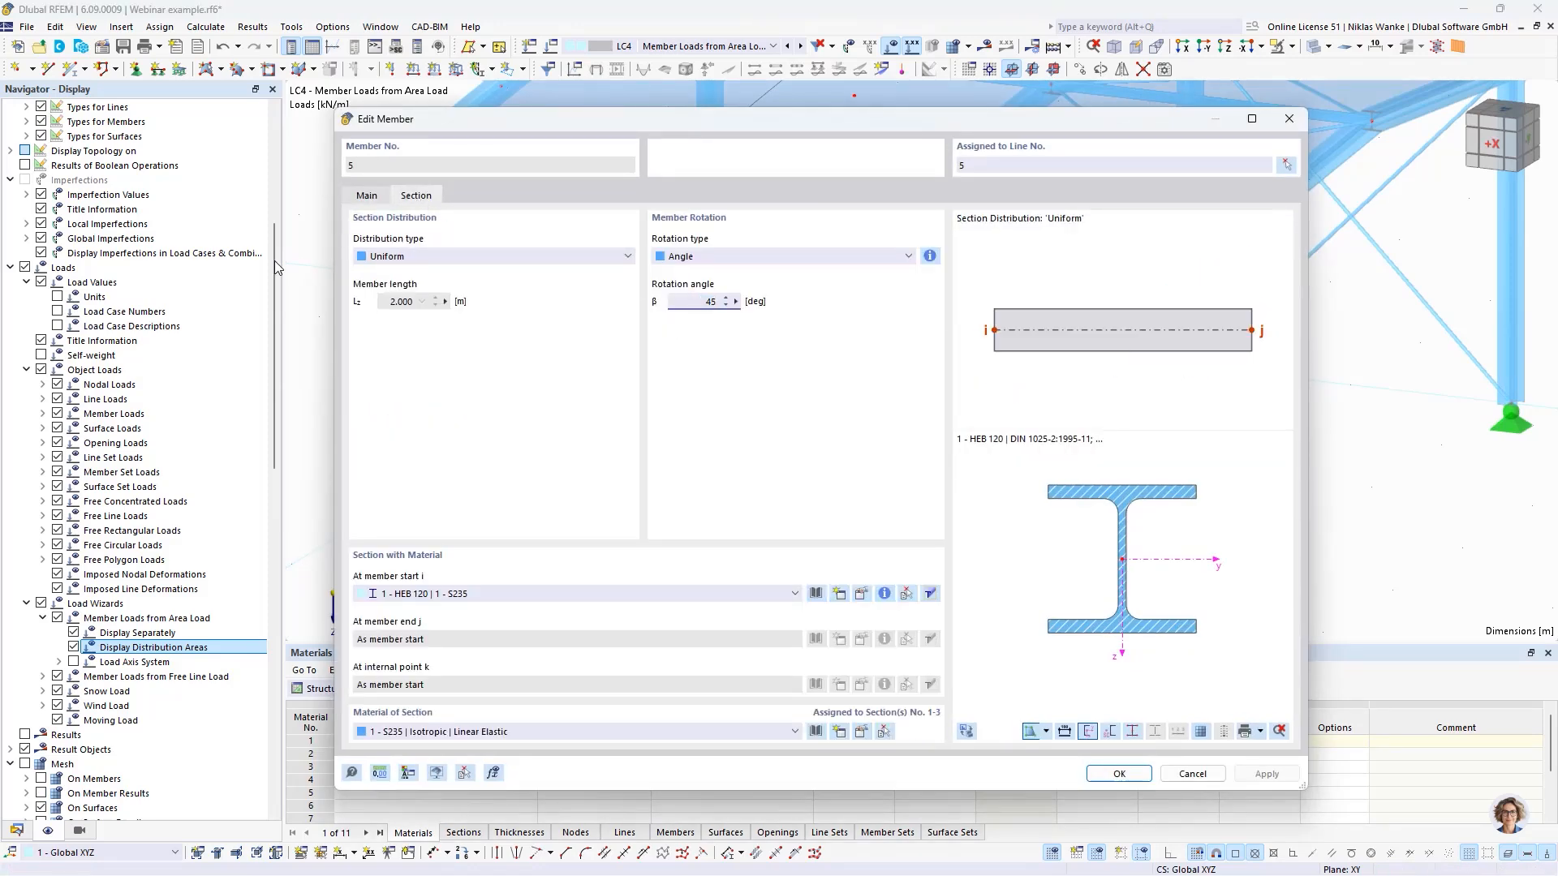
click(779, 256)
click(782, 254)
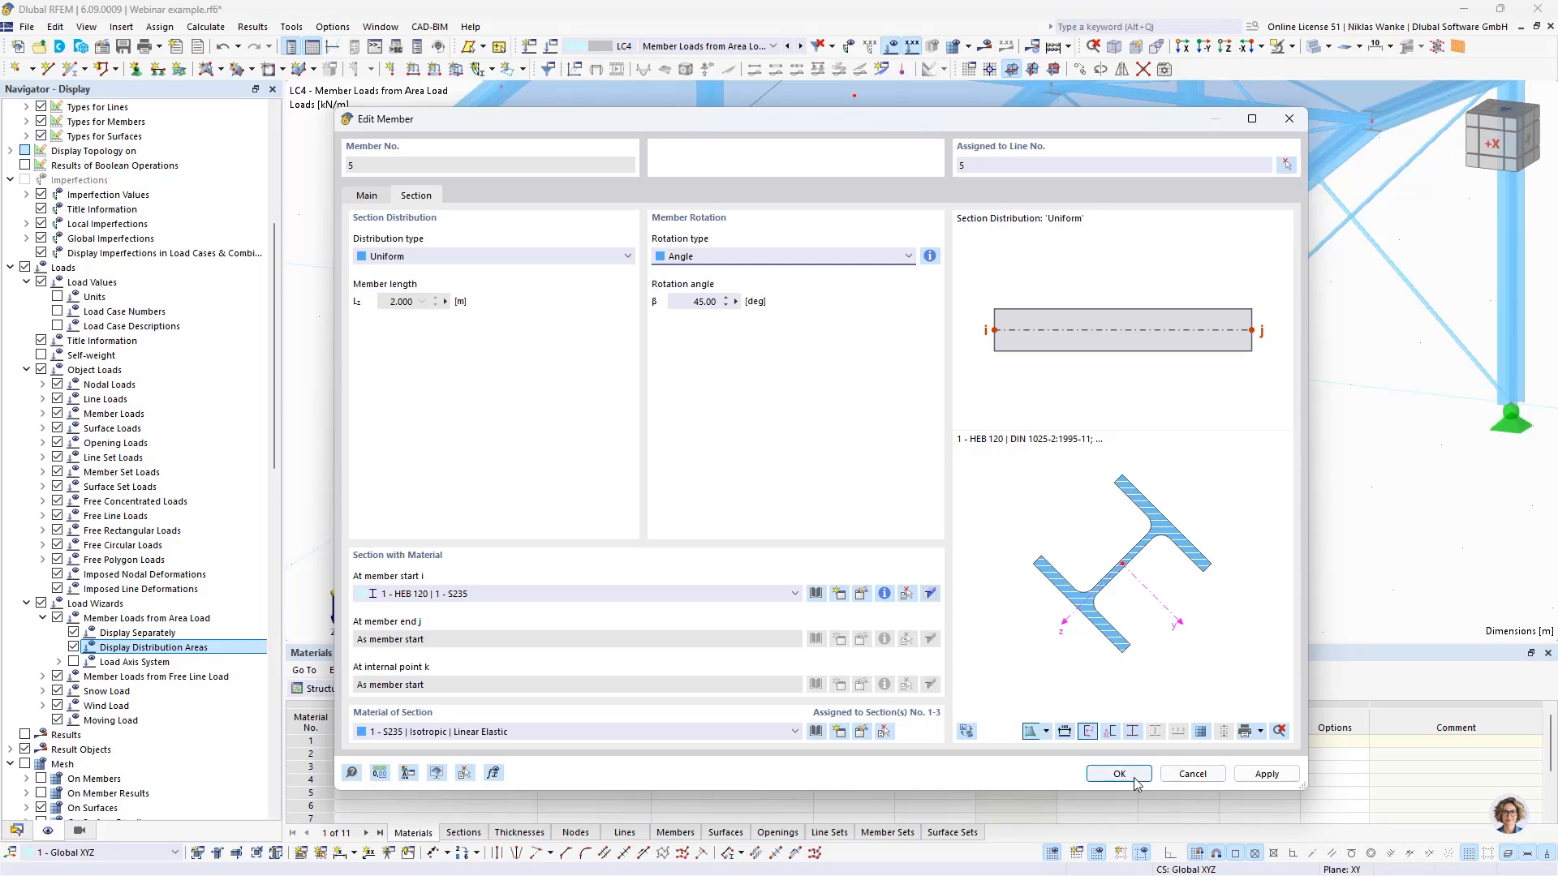
key(Return)
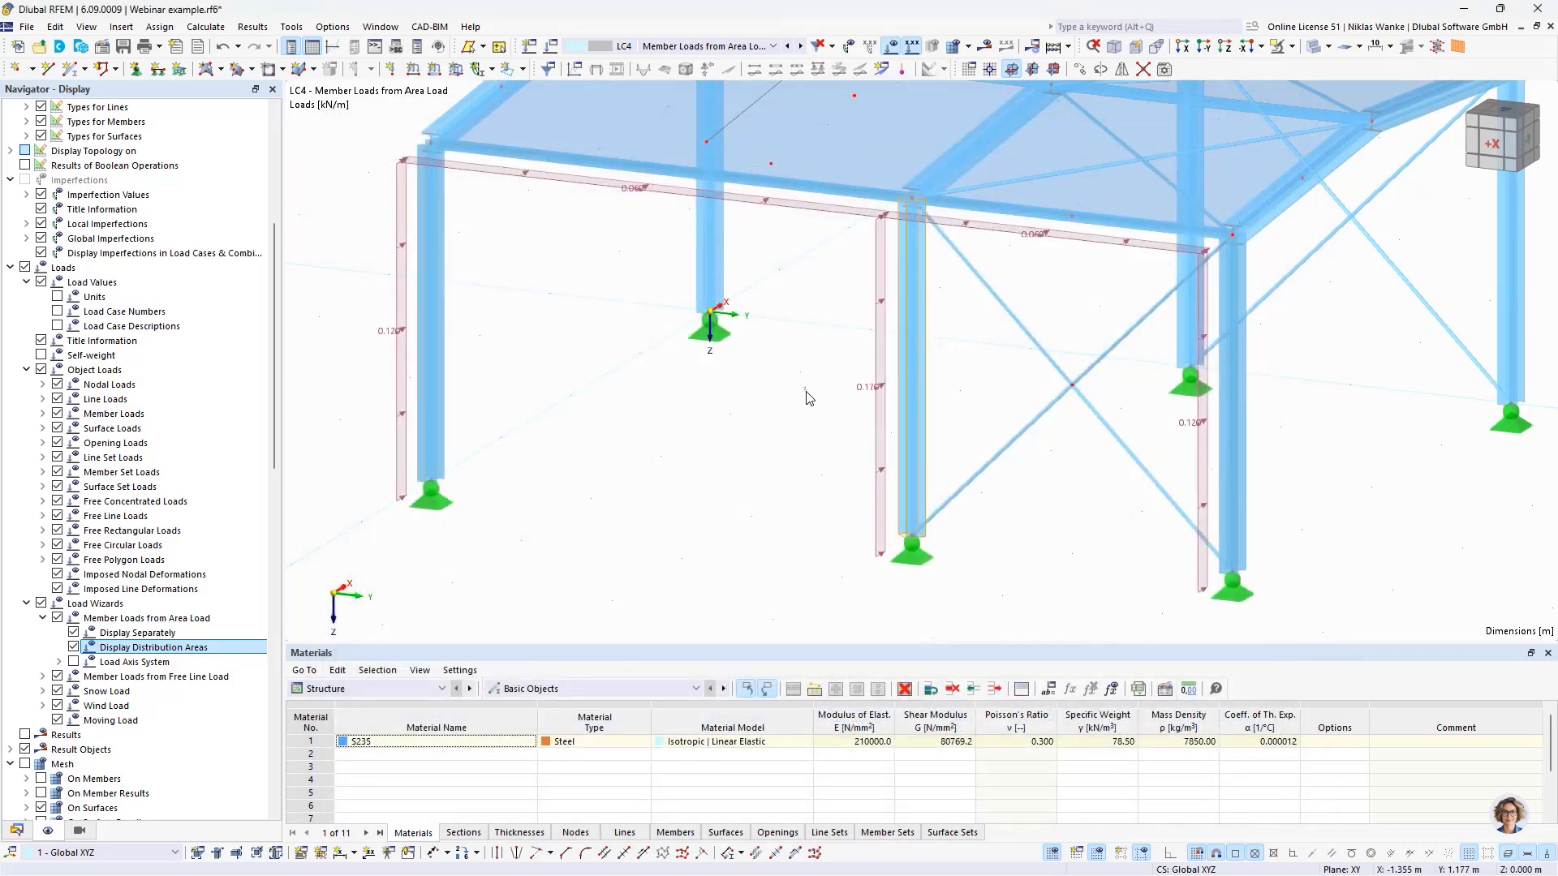
- Compare the rotated middle column's load with the neighbouring columns' loads and review the load wizard's main settings
scroll(899, 487, up, 5)
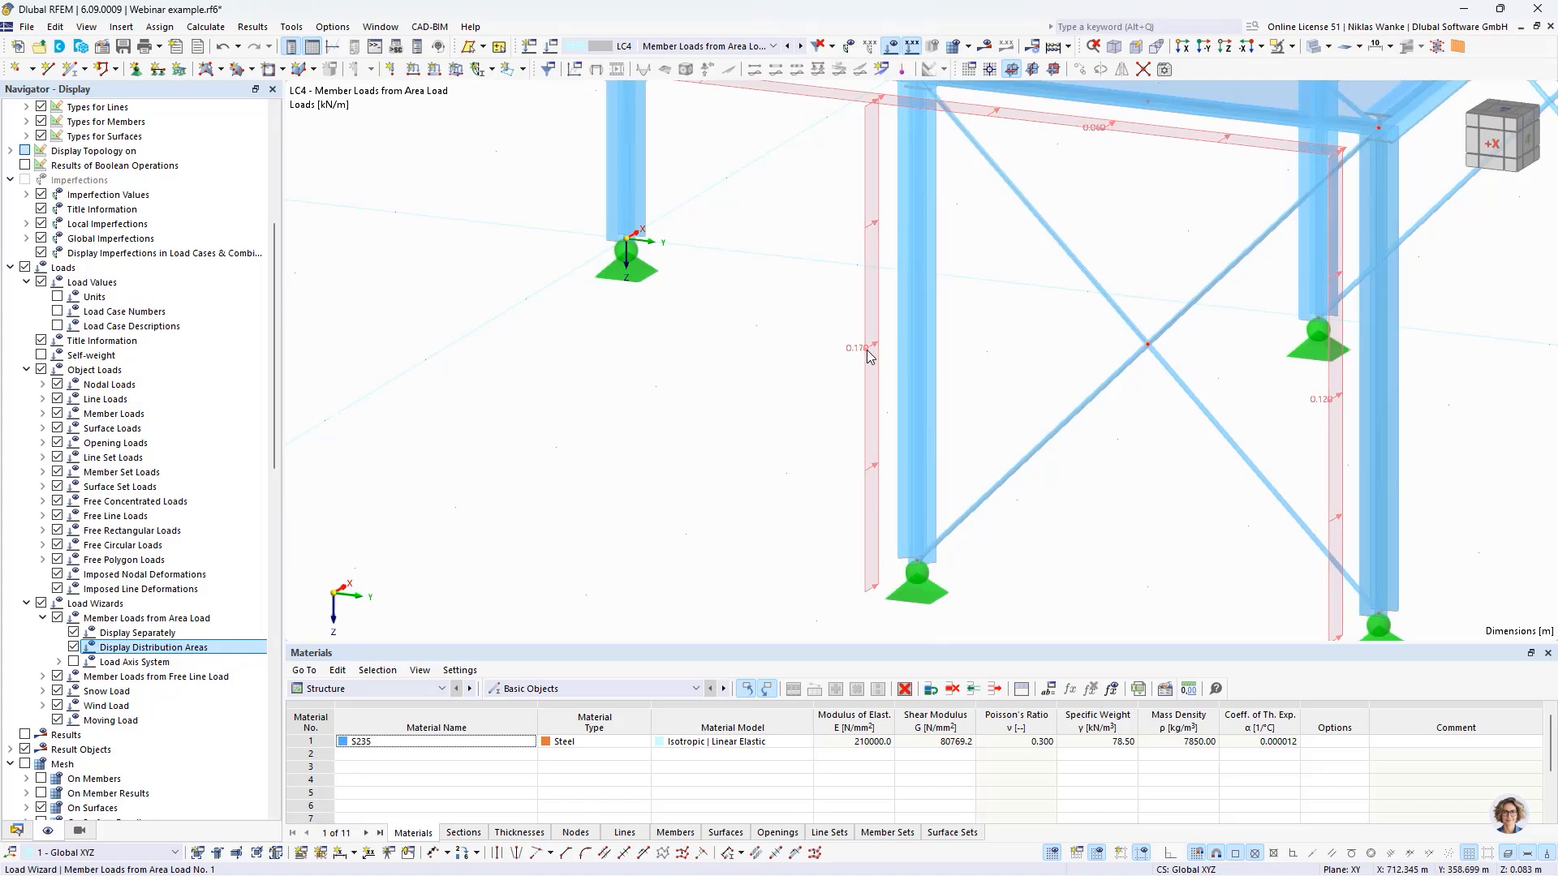
middle_drag(801, 471, 704, 468)
middle_drag(586, 458, 560, 453)
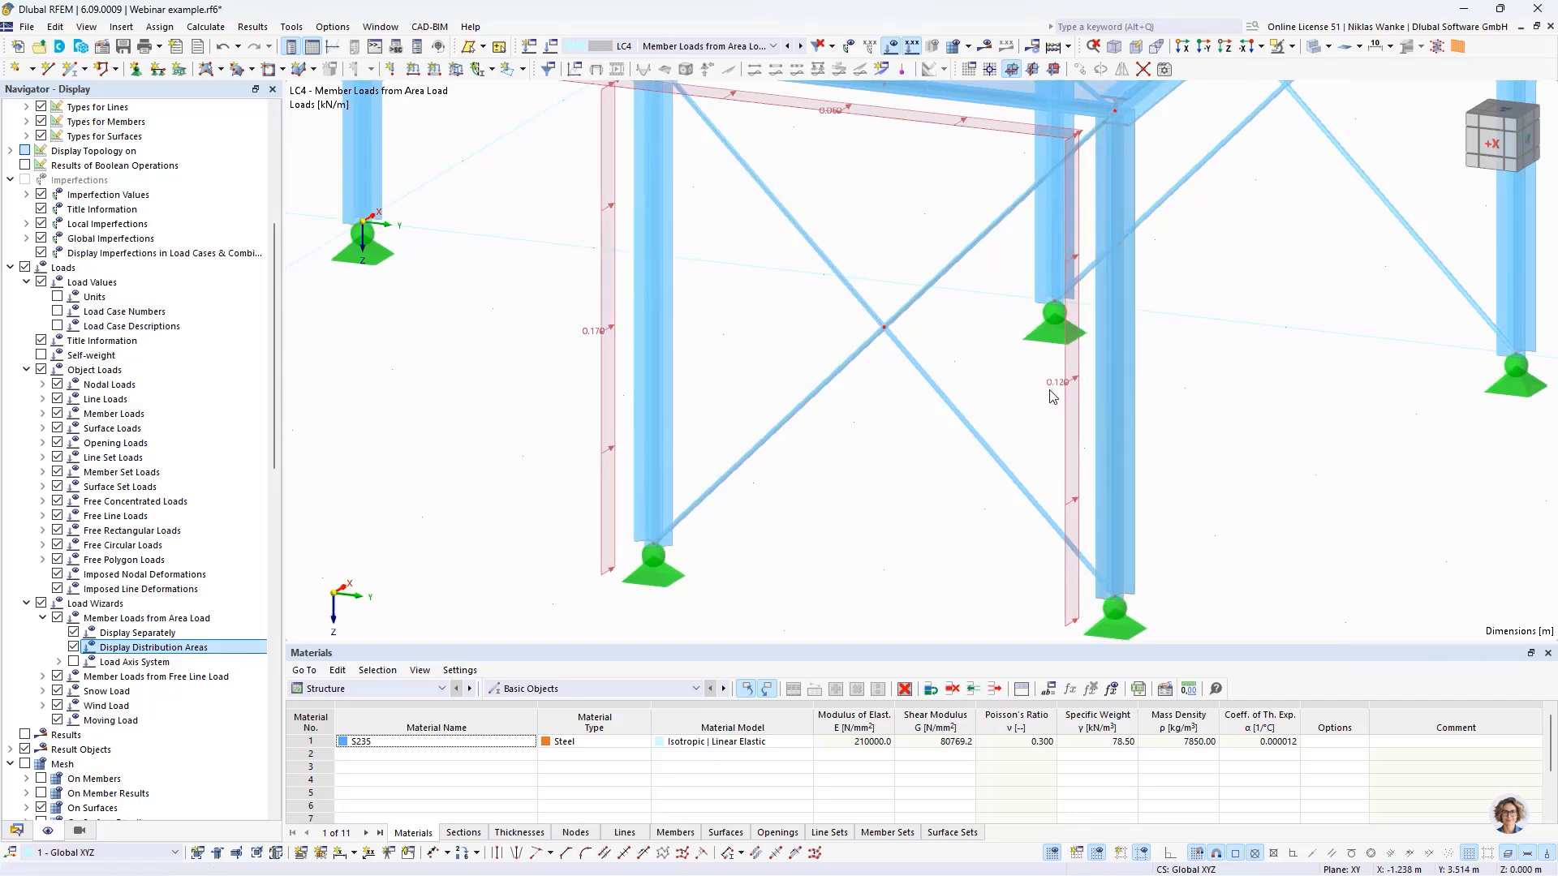
scroll(815, 528, down, 2)
middle_drag(814, 527, 1042, 517)
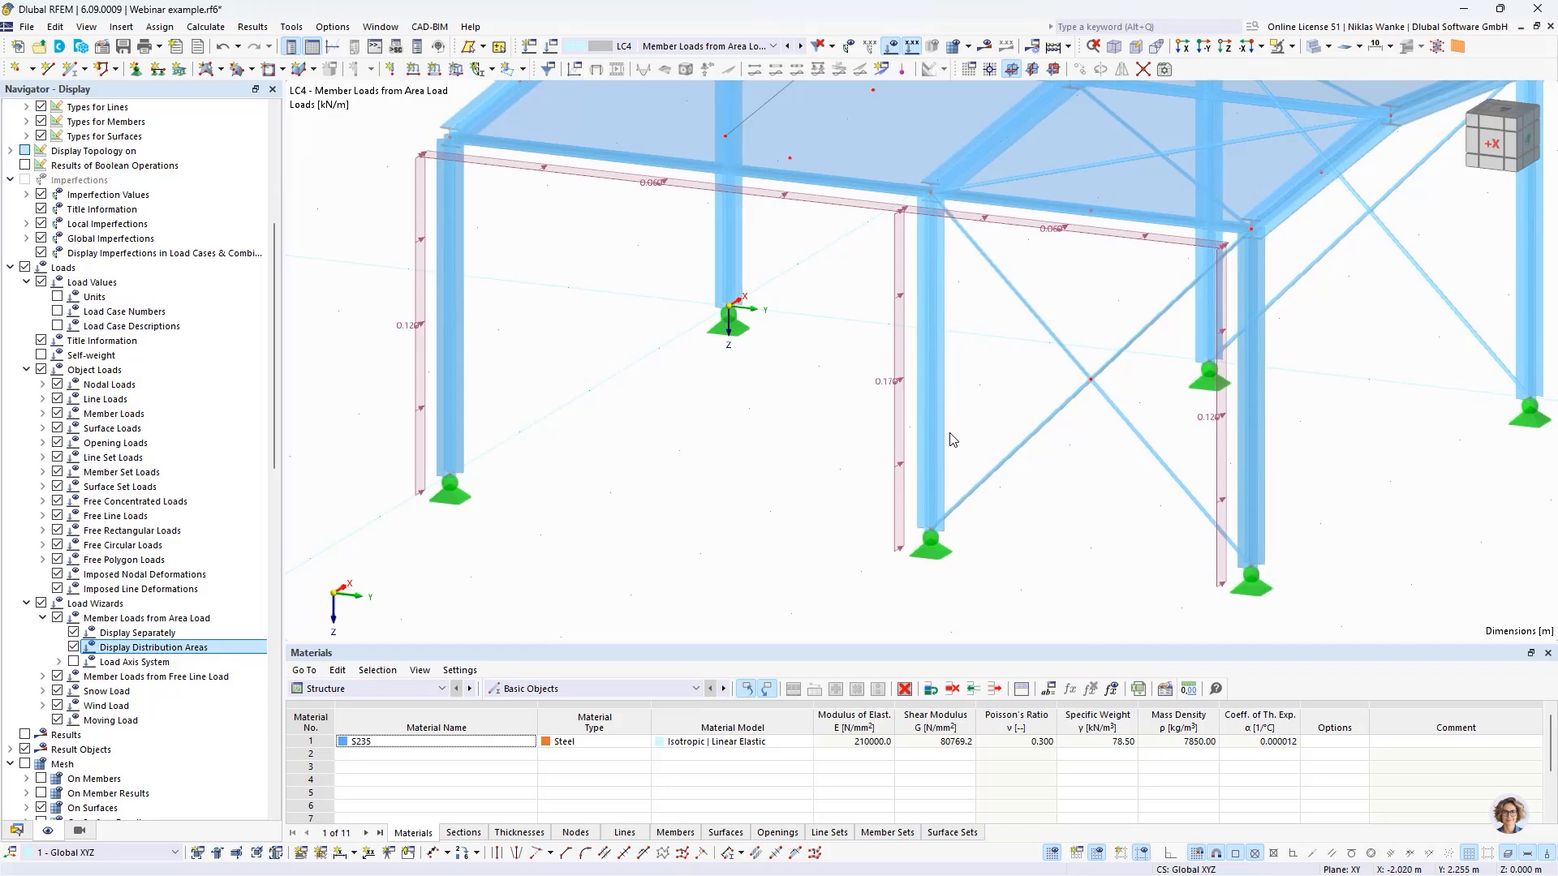
scroll(926, 450, down, 1)
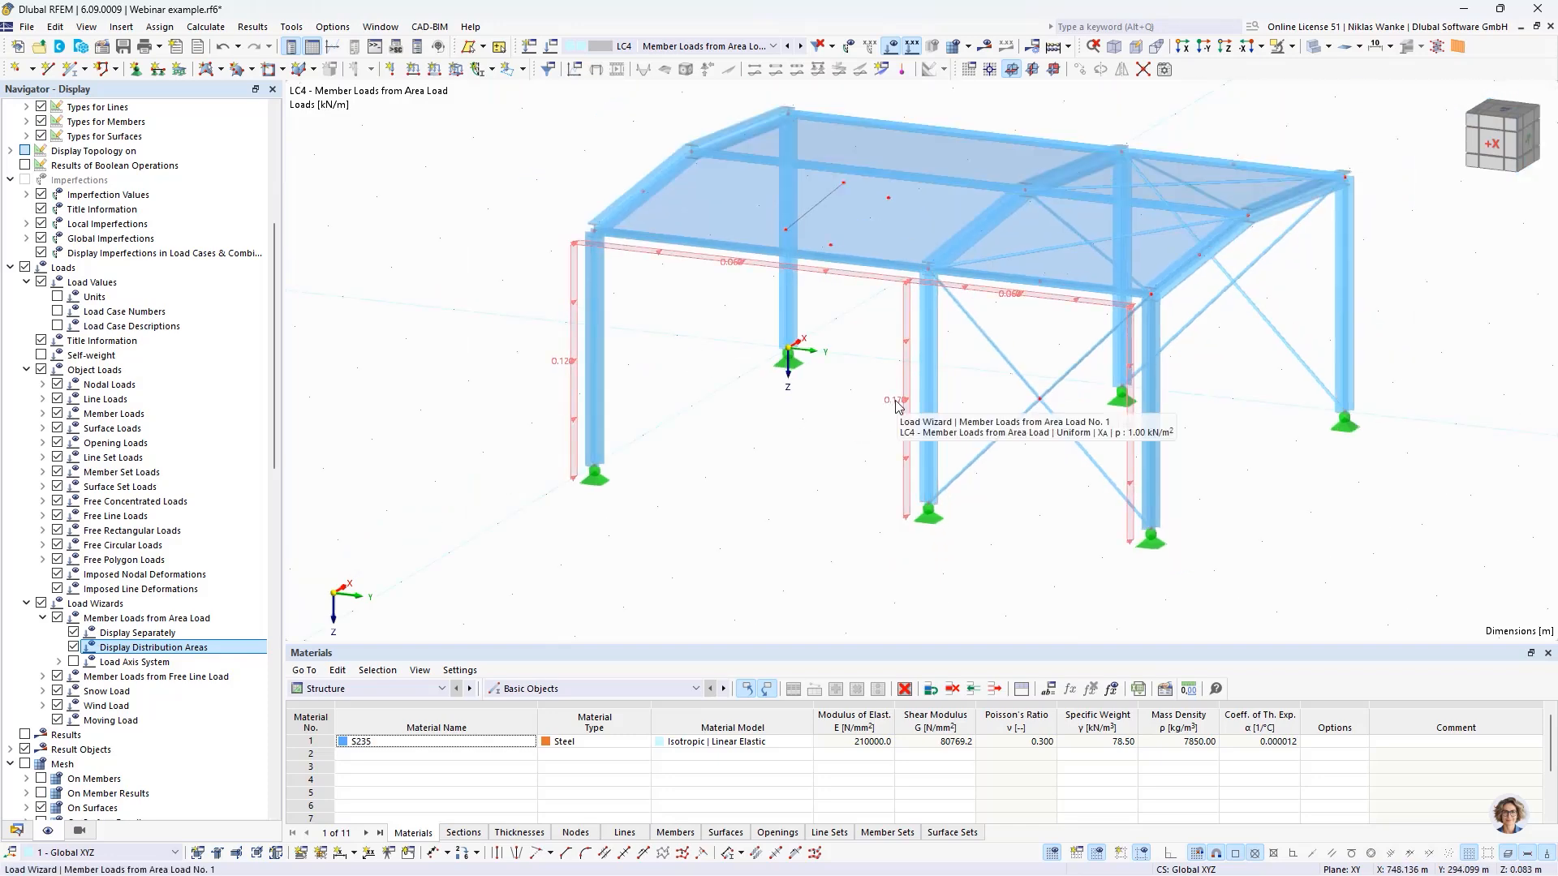
double_click(896, 412)
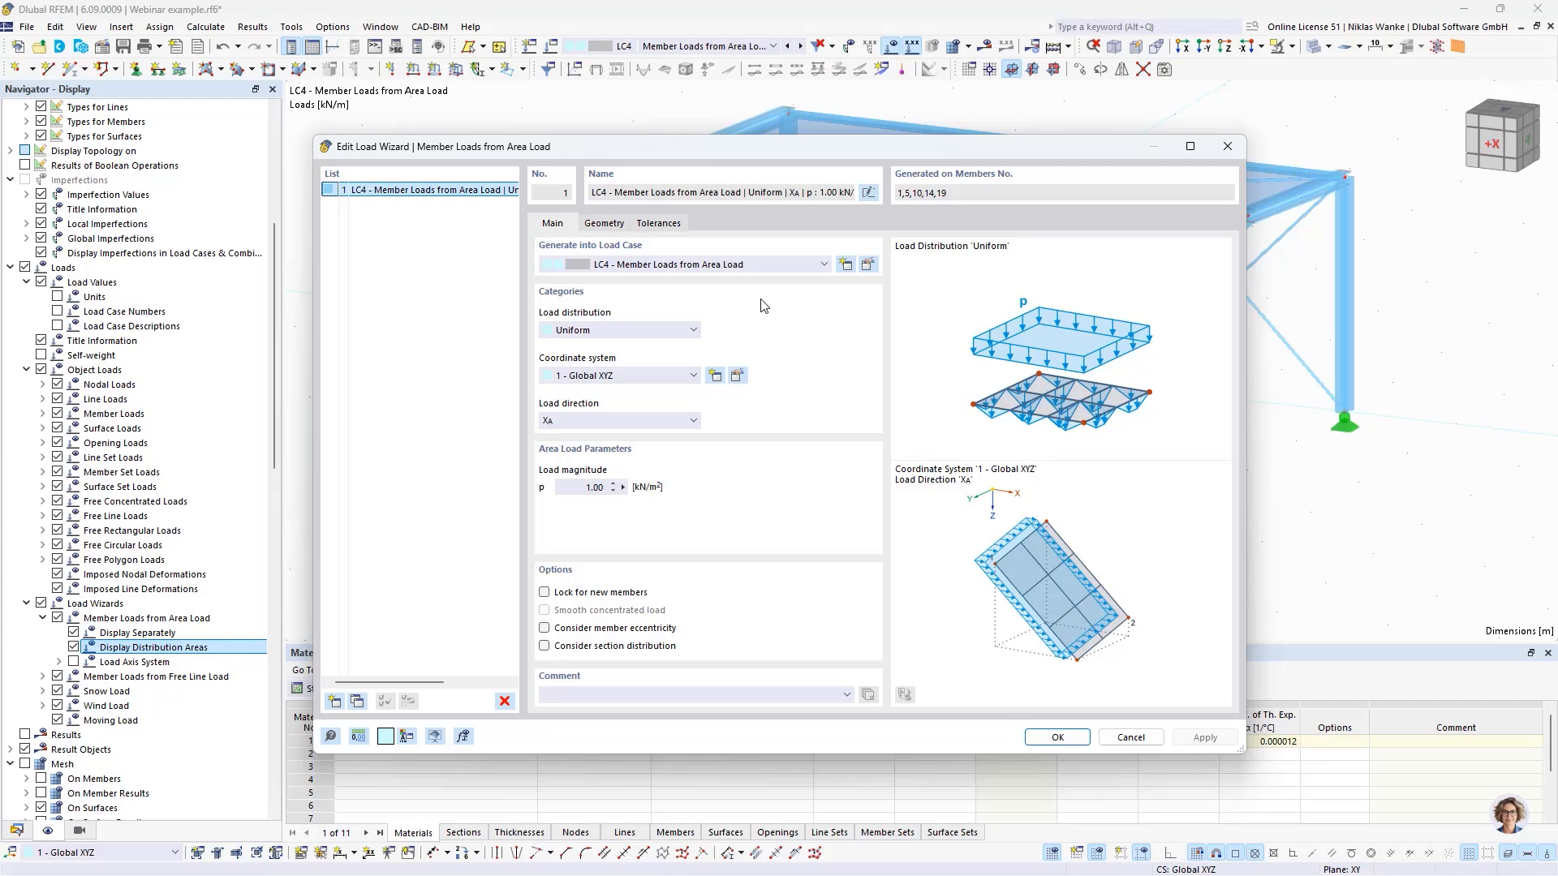
click(1227, 147)
middle_drag(826, 368, 790, 441)
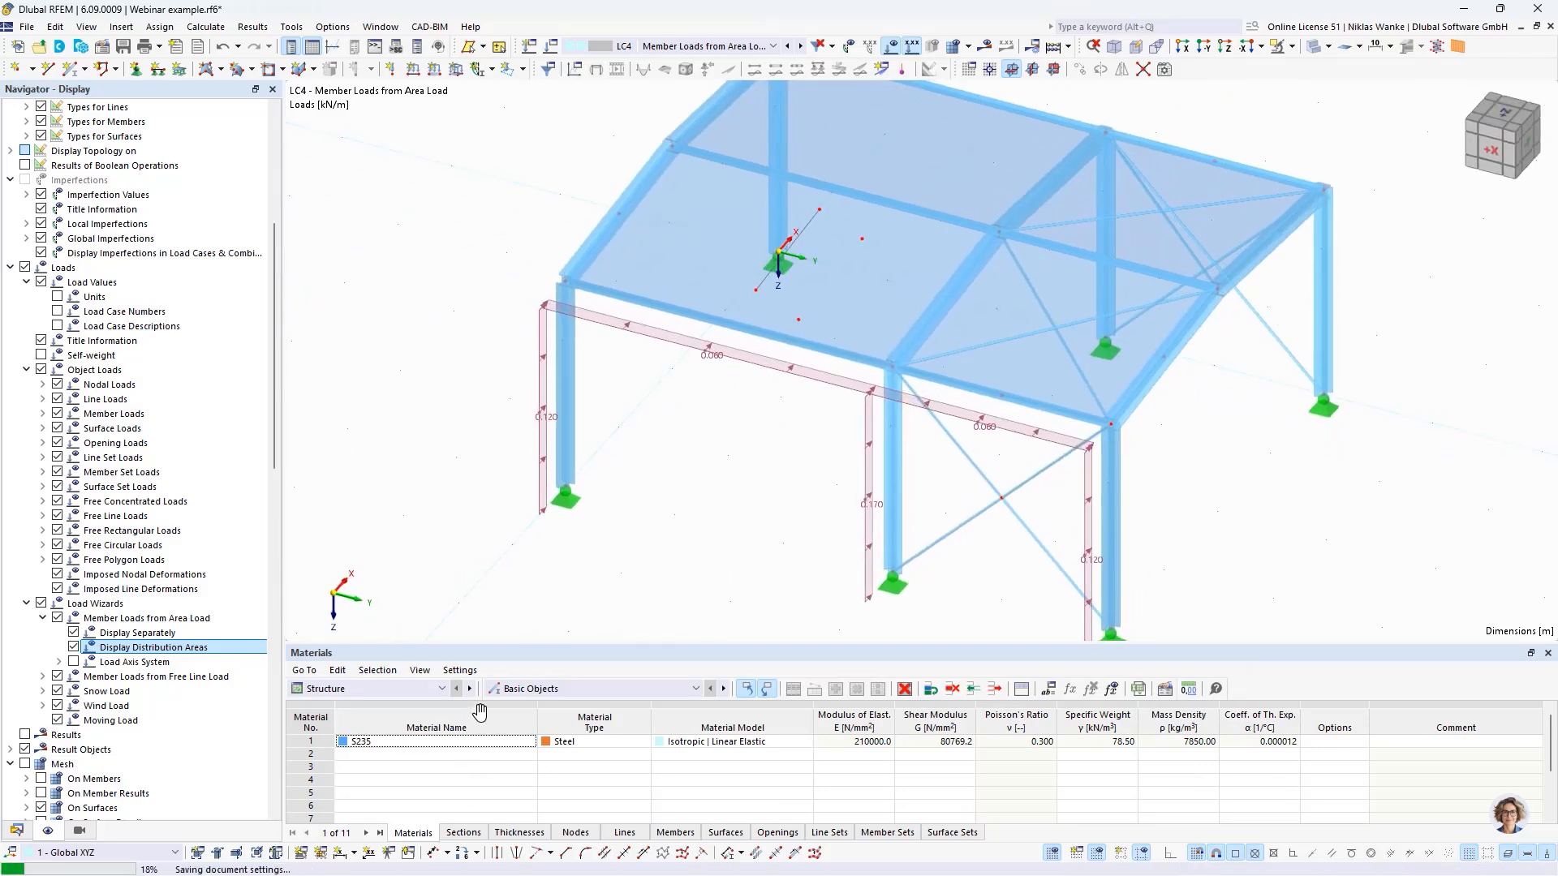
- Create a second area load wizard in LC4 with a uniform load of 1 kN/m² acting globally in Z on the projected area
click(16, 830)
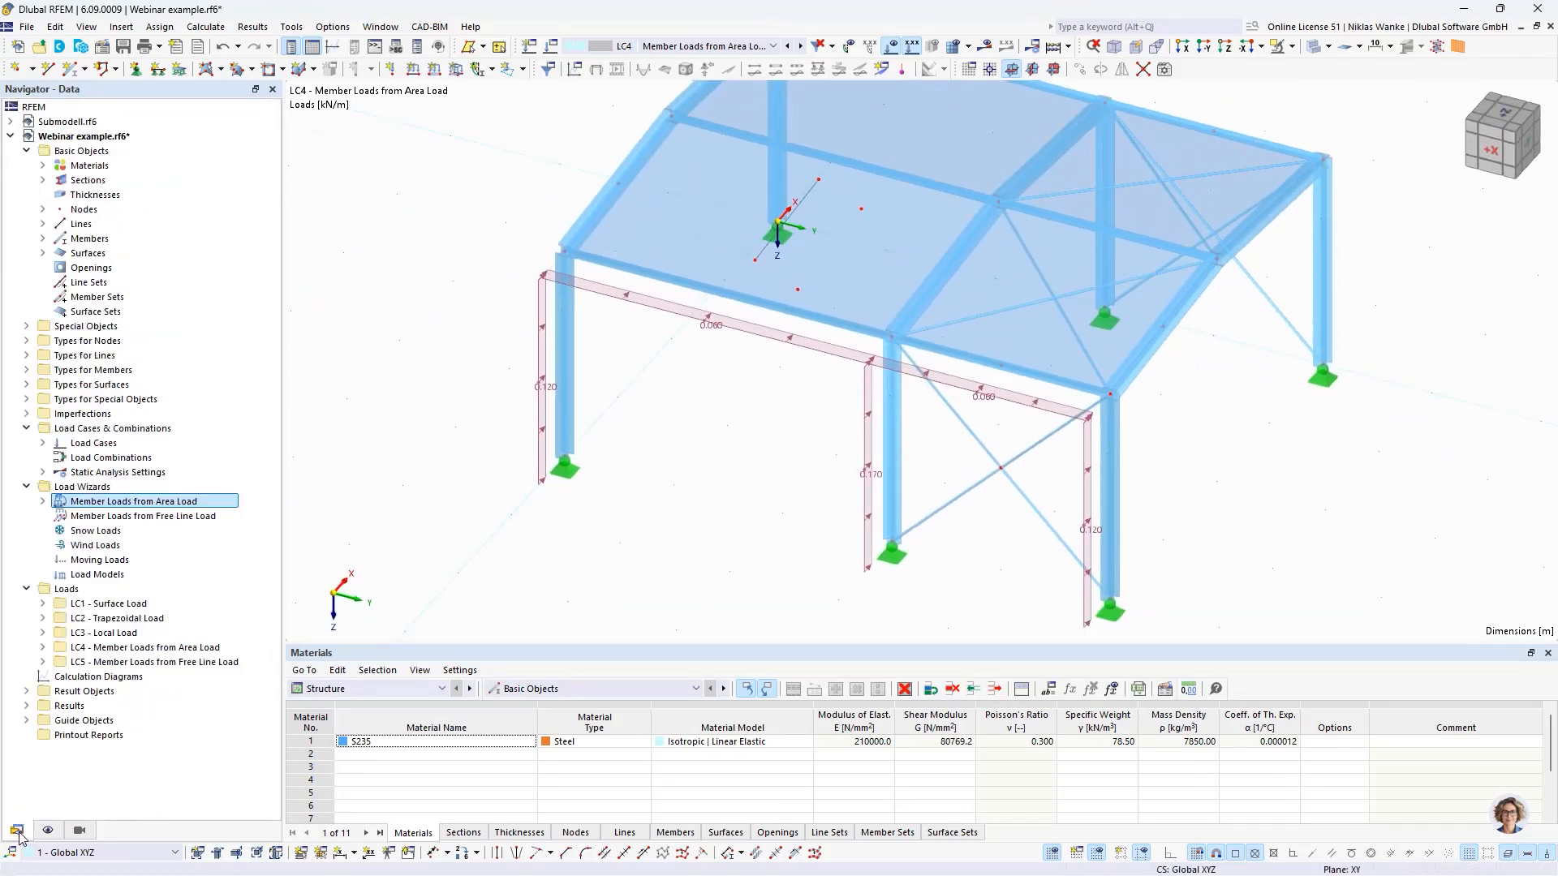
double_click(63, 502)
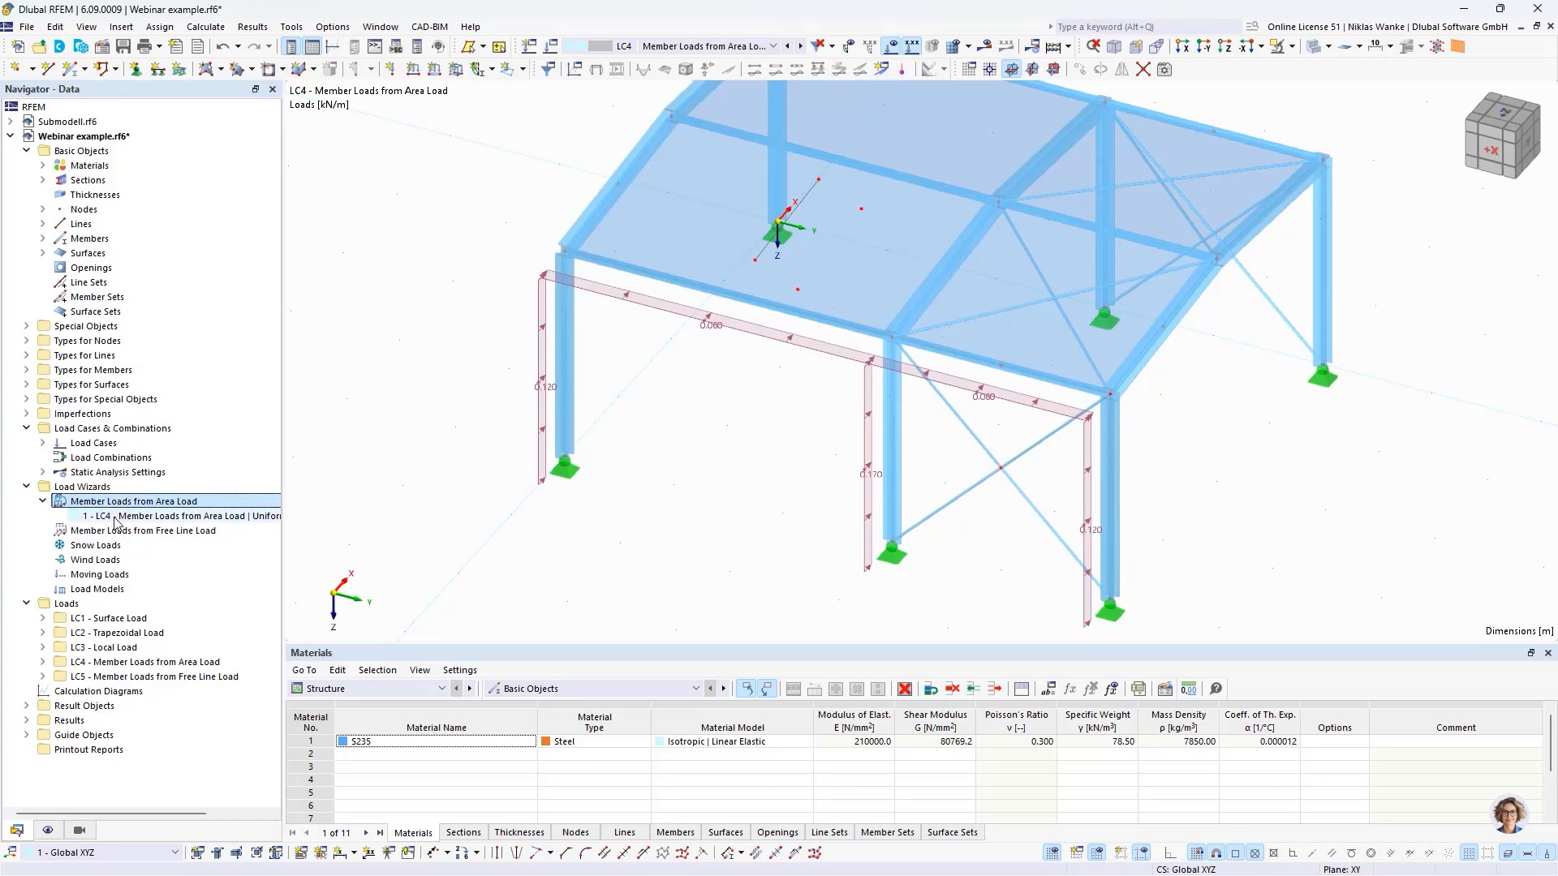
right_click(126, 504)
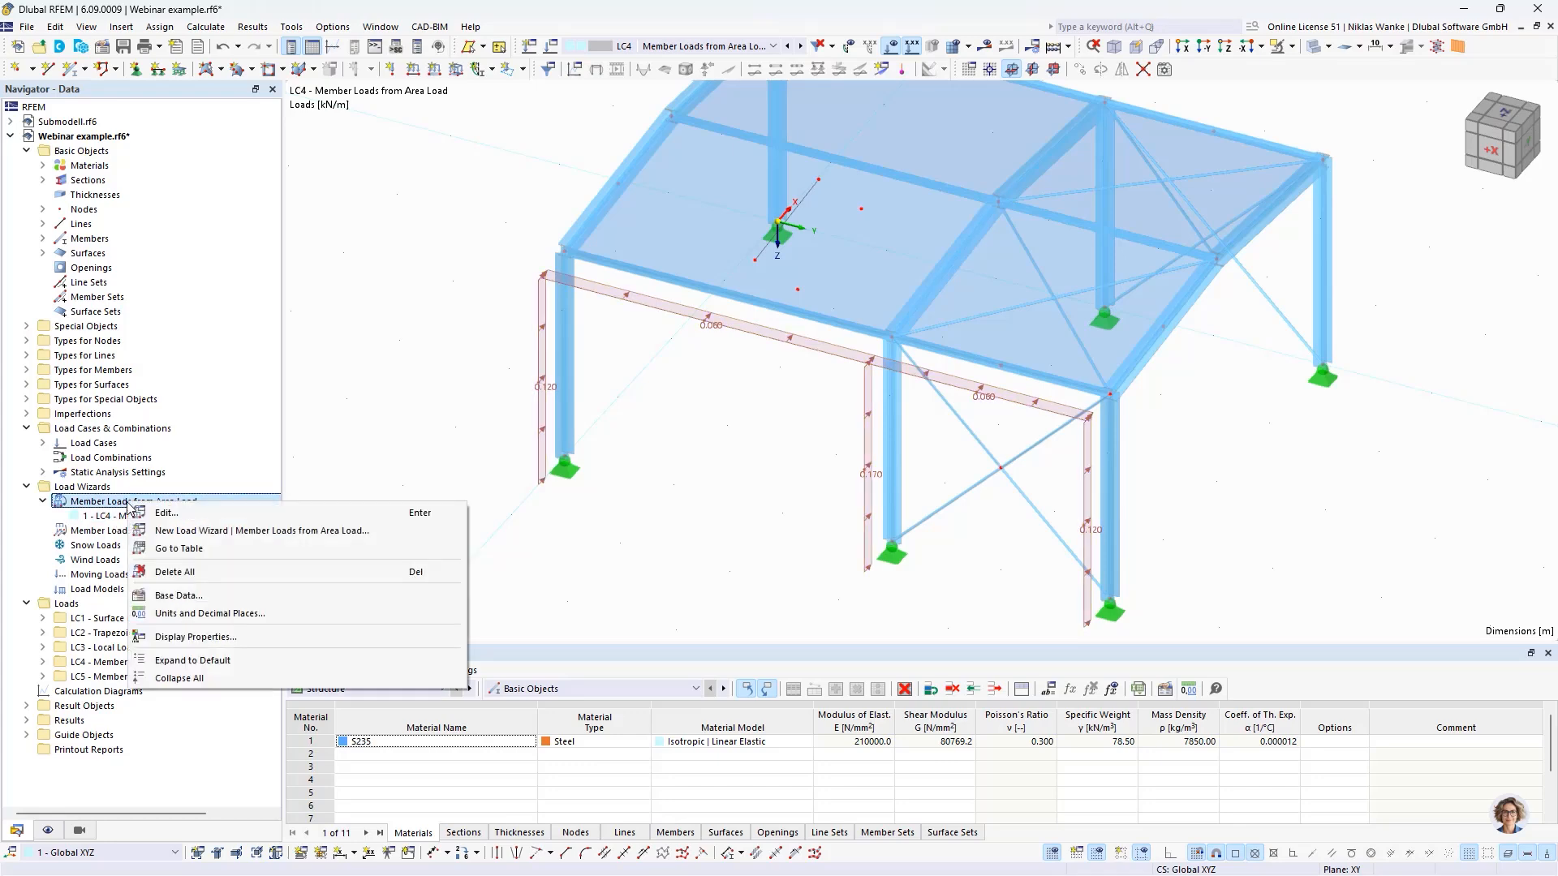
click(206, 534)
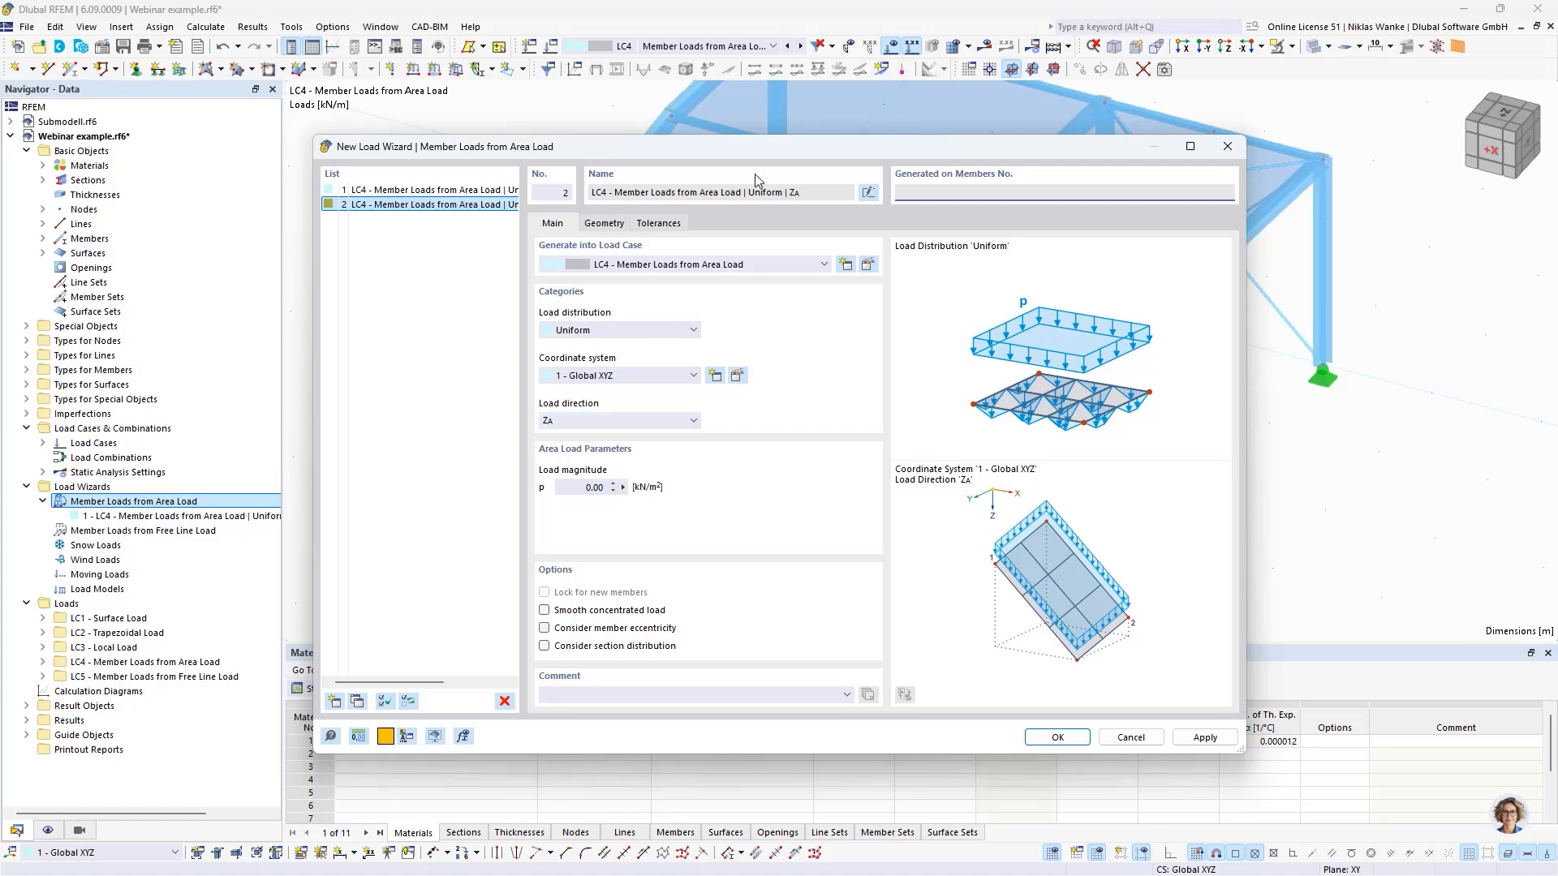
drag(754, 147, 811, 170)
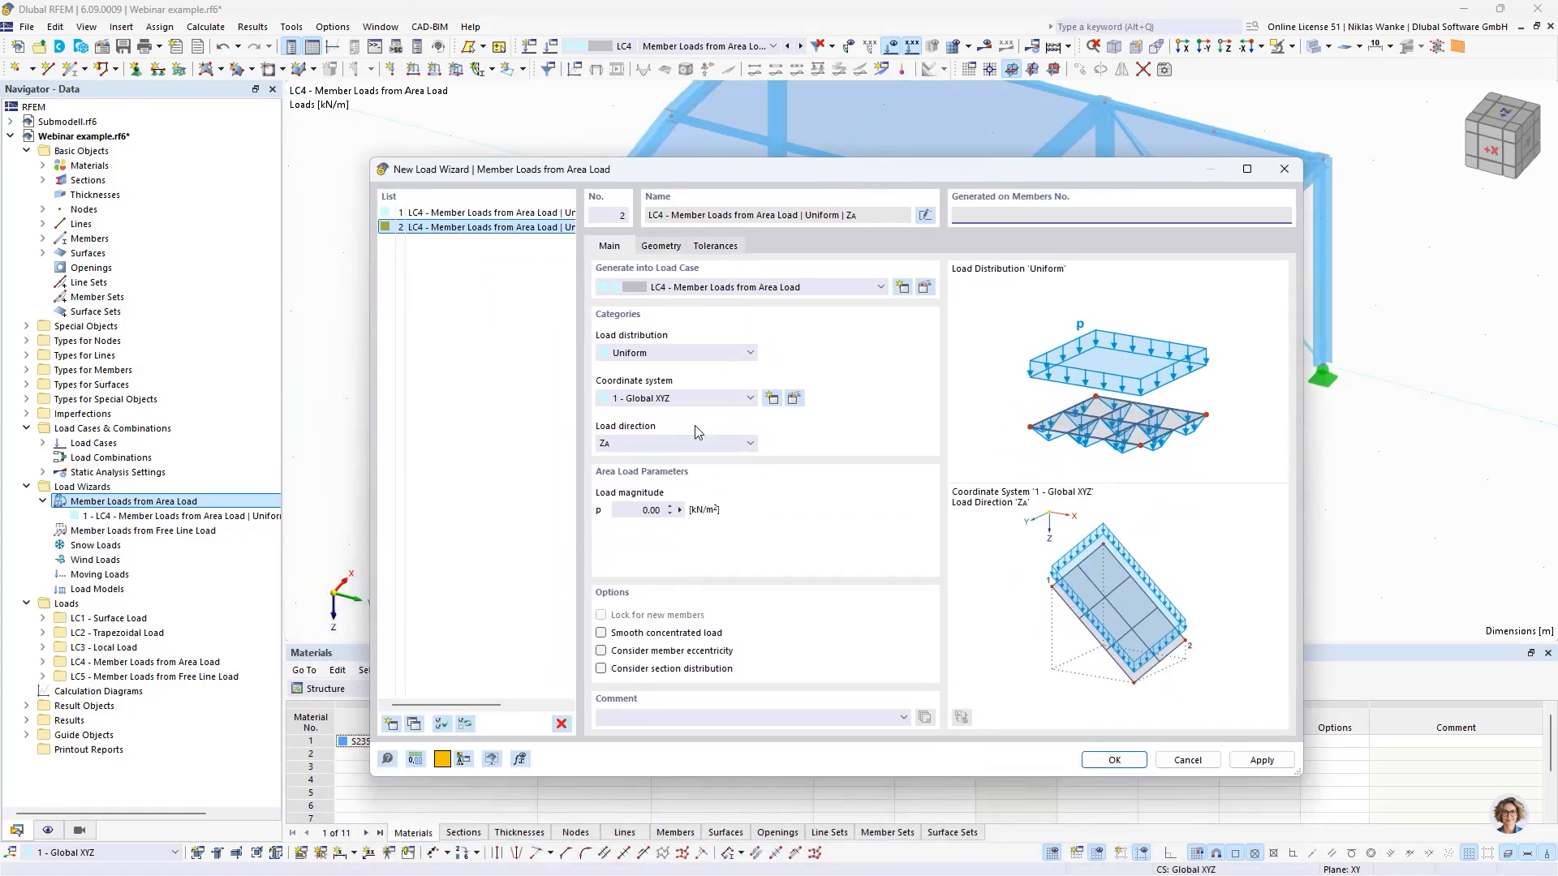
click(641, 445)
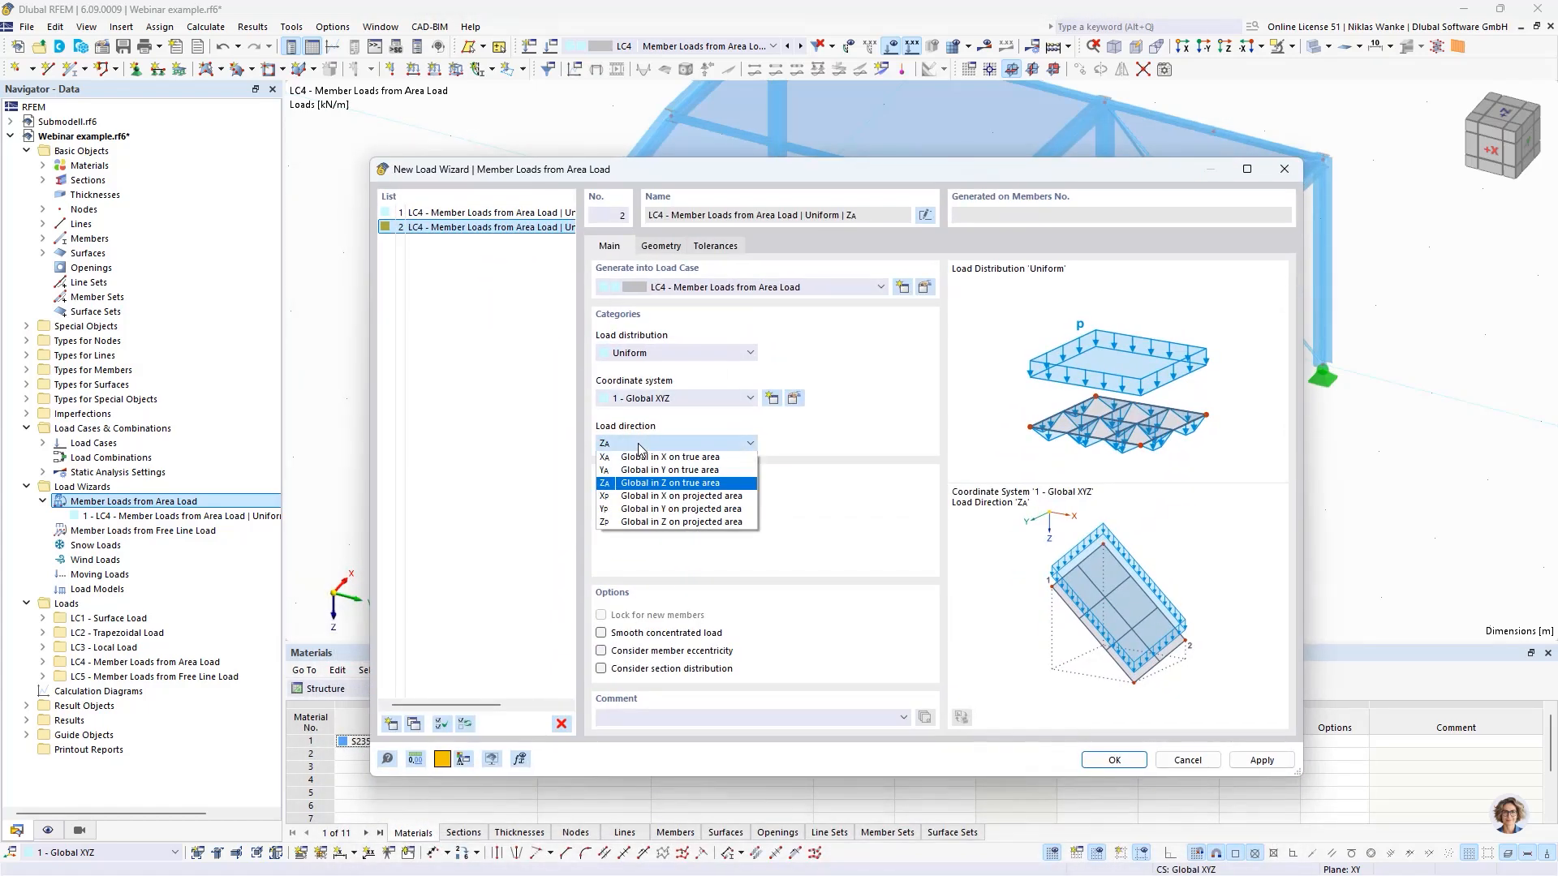
click(622, 523)
click(631, 510)
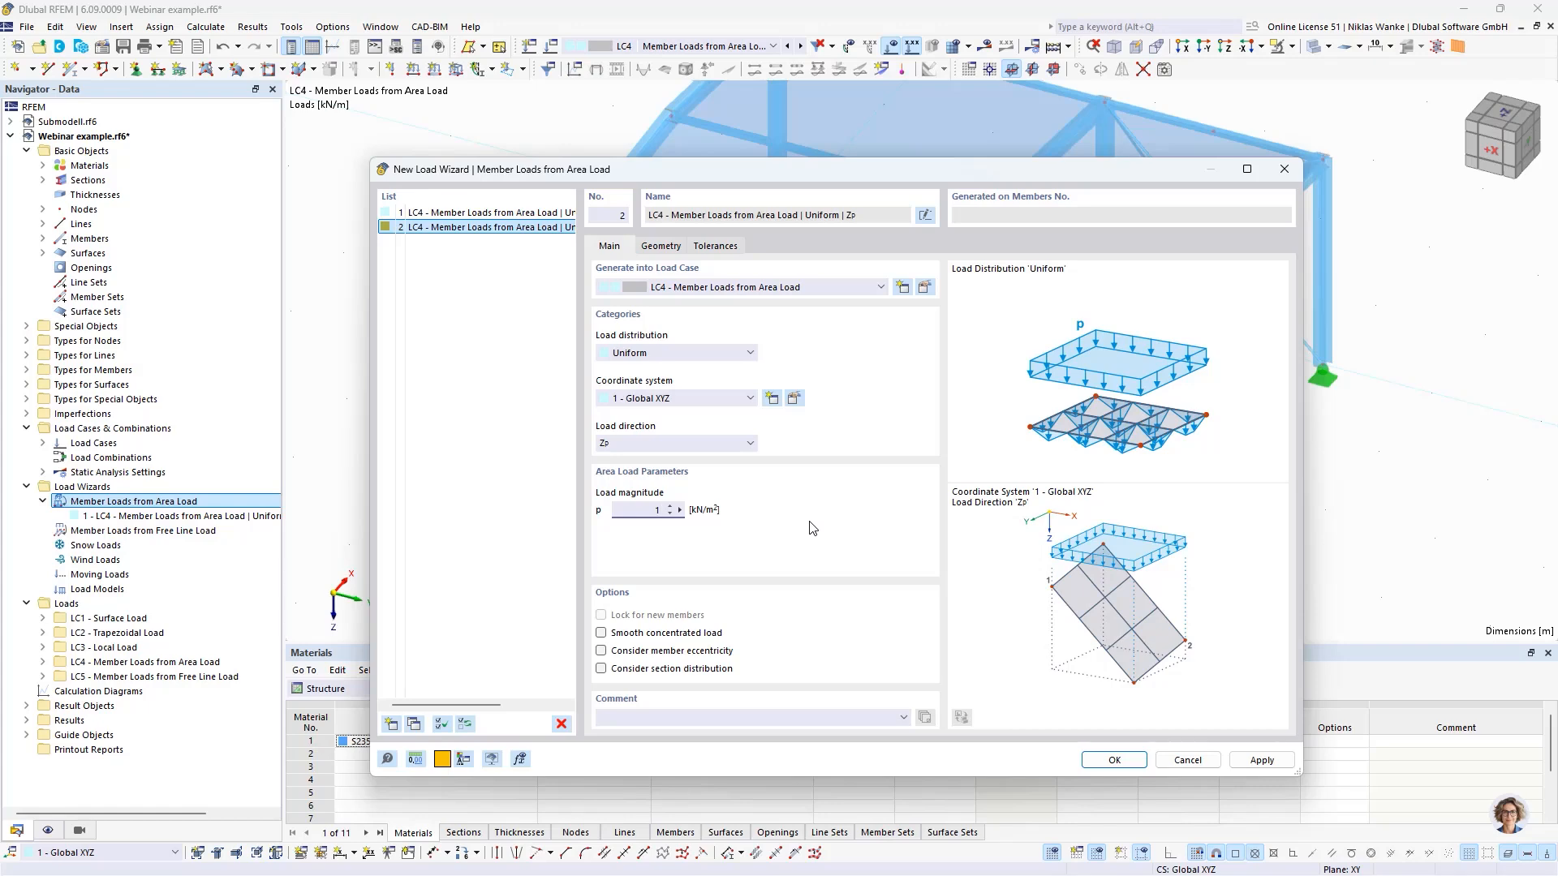
- Outline the area load plane on the front roof slope by picking corner nodes 2, 3, 13, 12 and 7
click(670, 247)
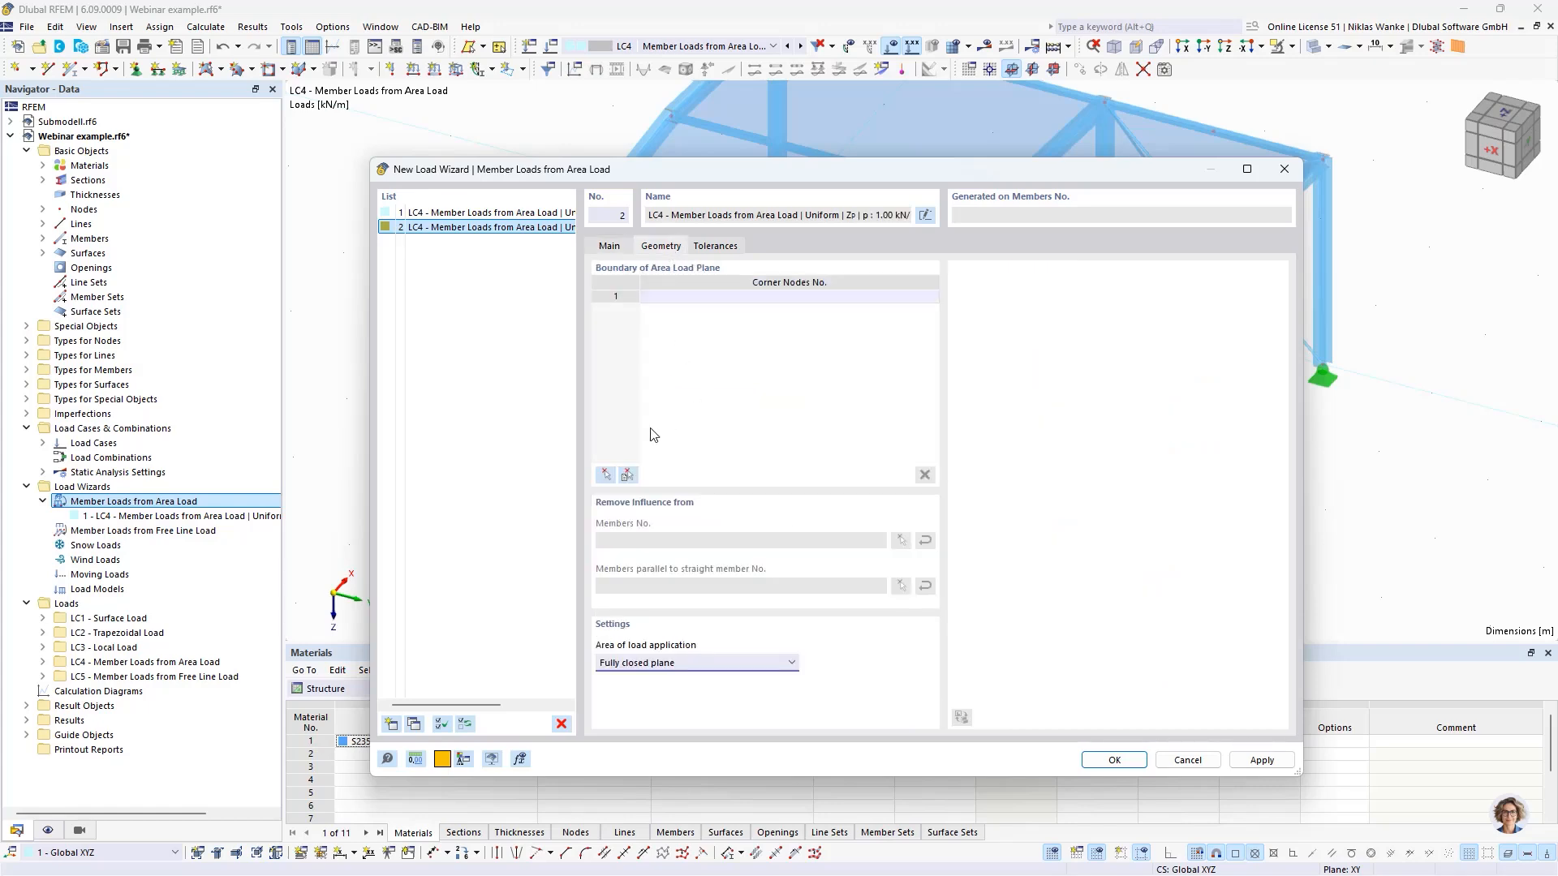
click(605, 477)
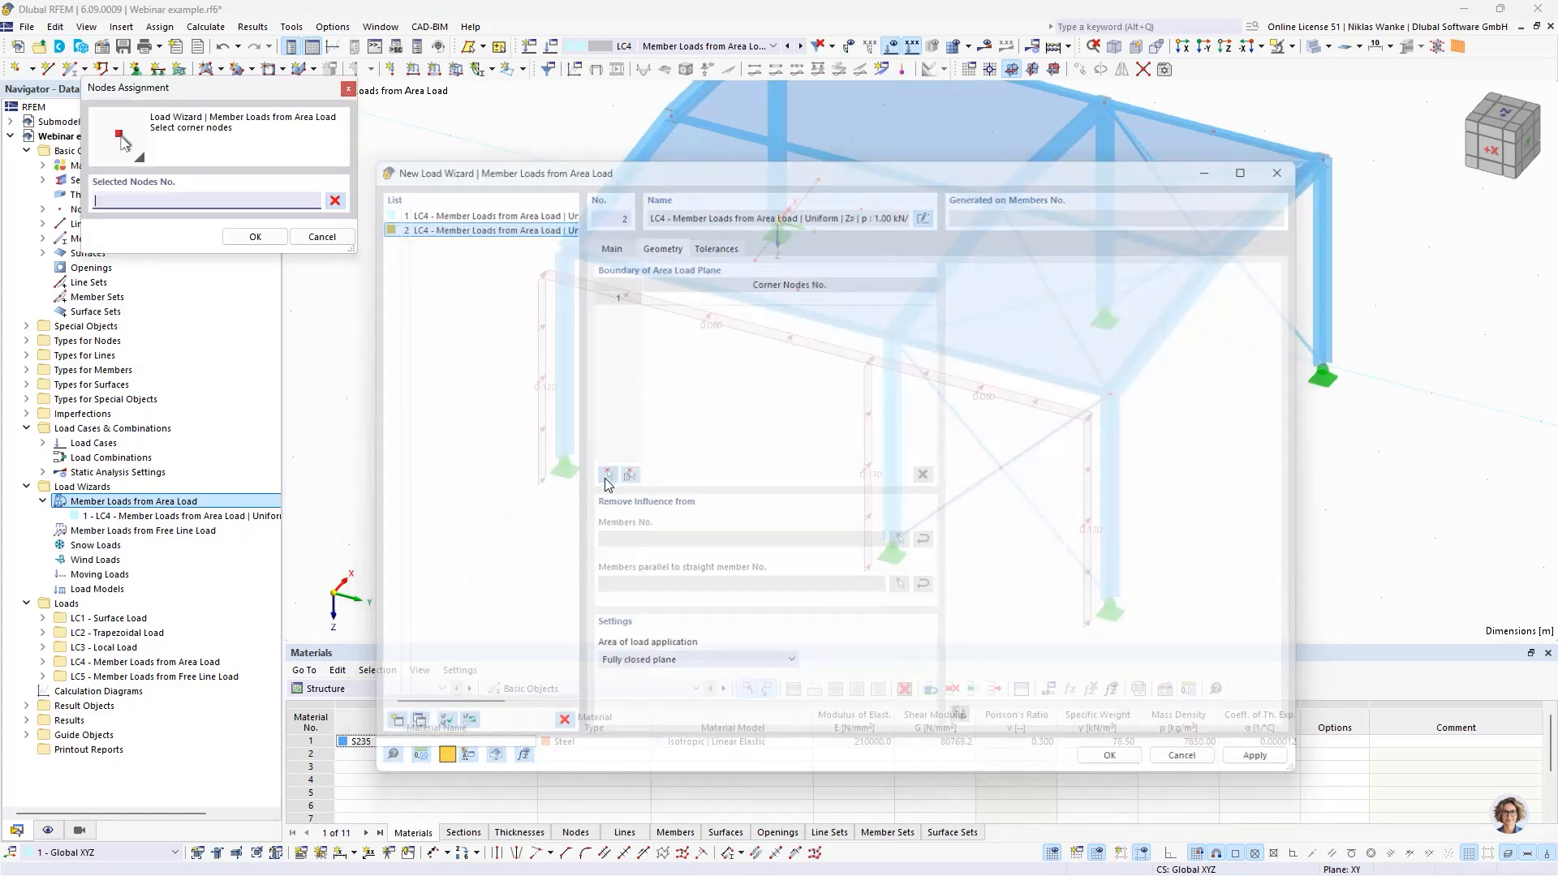
scroll(779, 374, up, 4)
ctrl+middle_drag(778, 375, 704, 467)
scroll(790, 487, down, 1)
scroll(756, 469, up, 1)
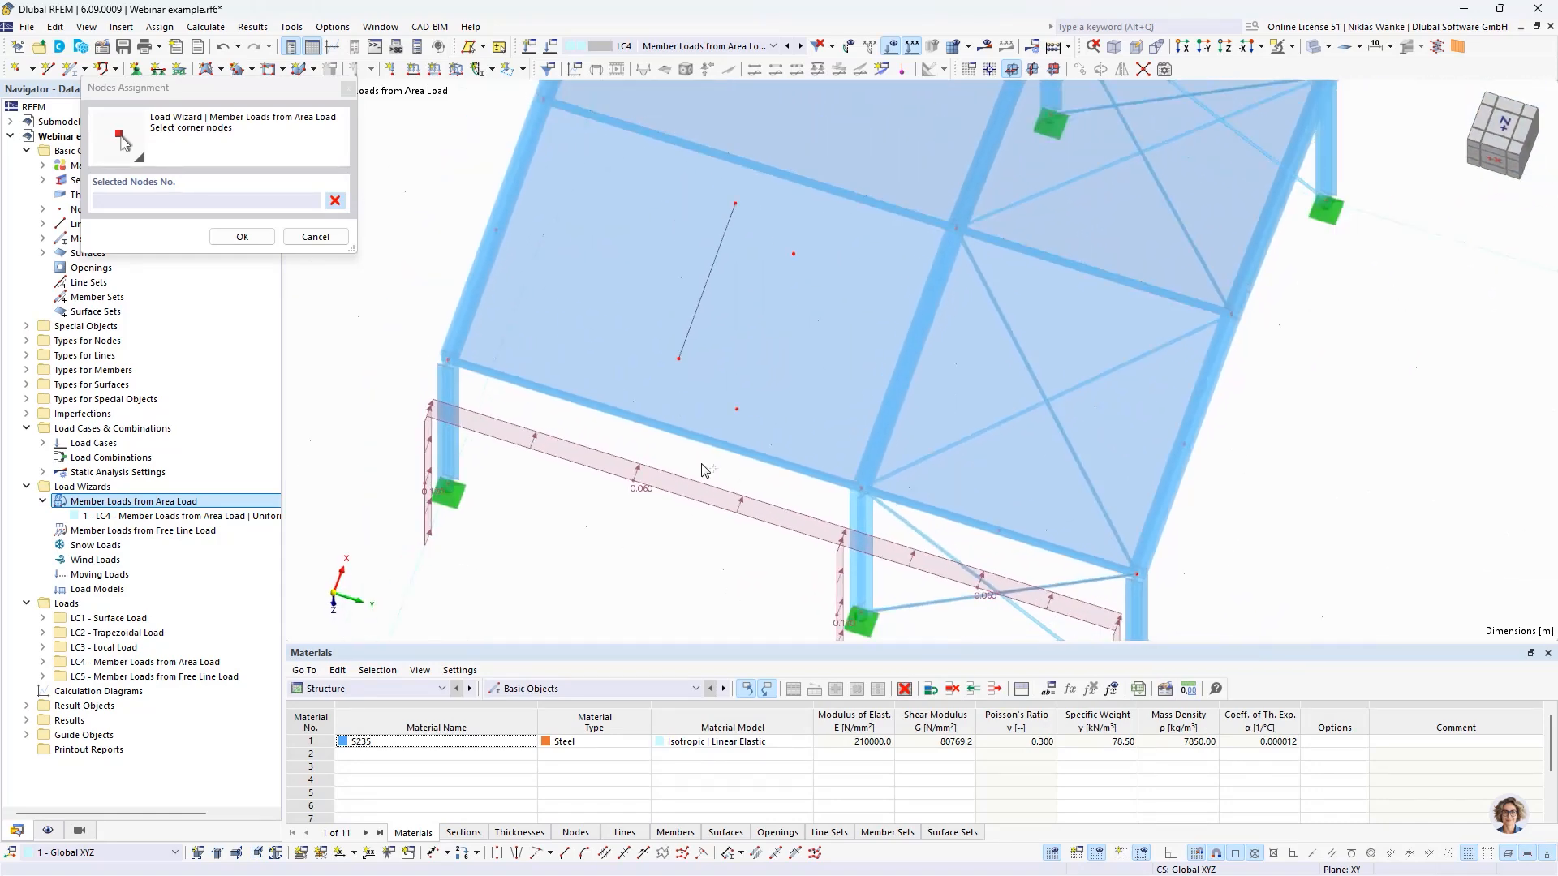
click(457, 355)
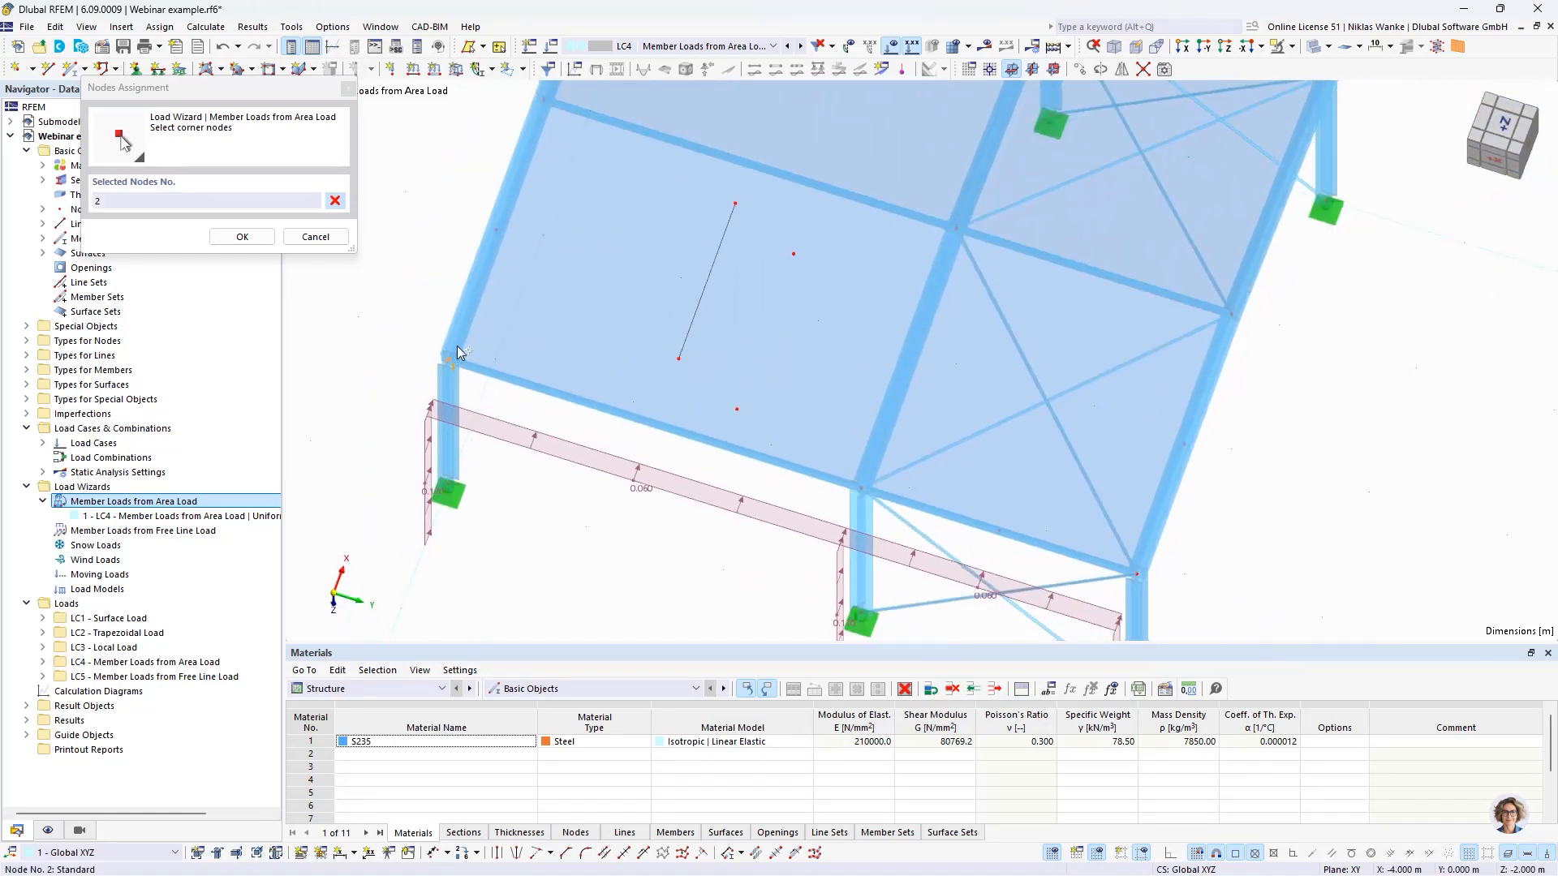
click(542, 101)
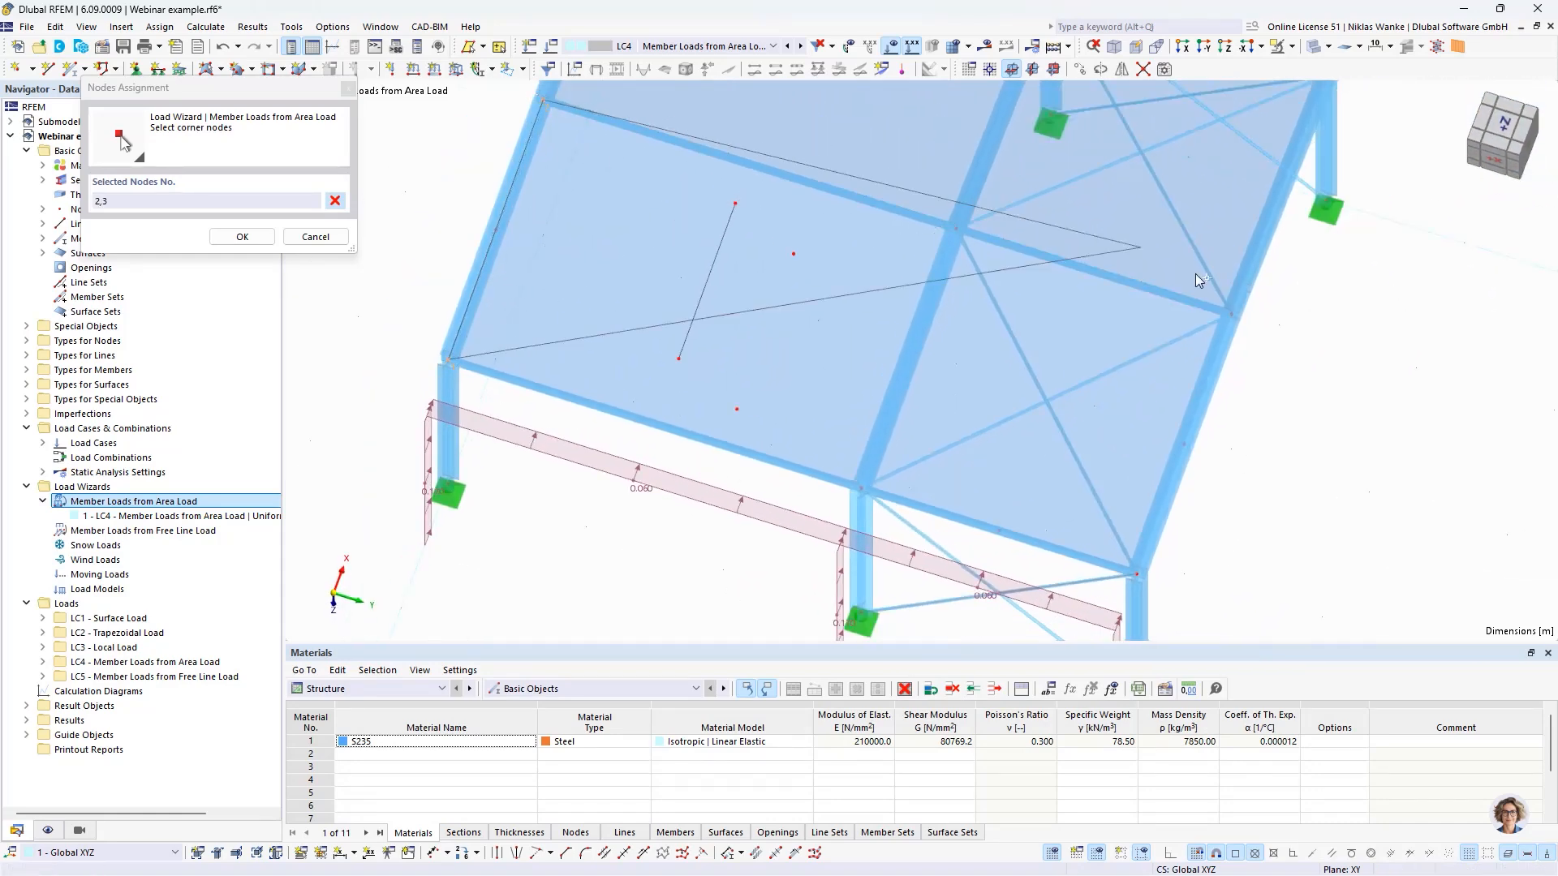
click(1234, 319)
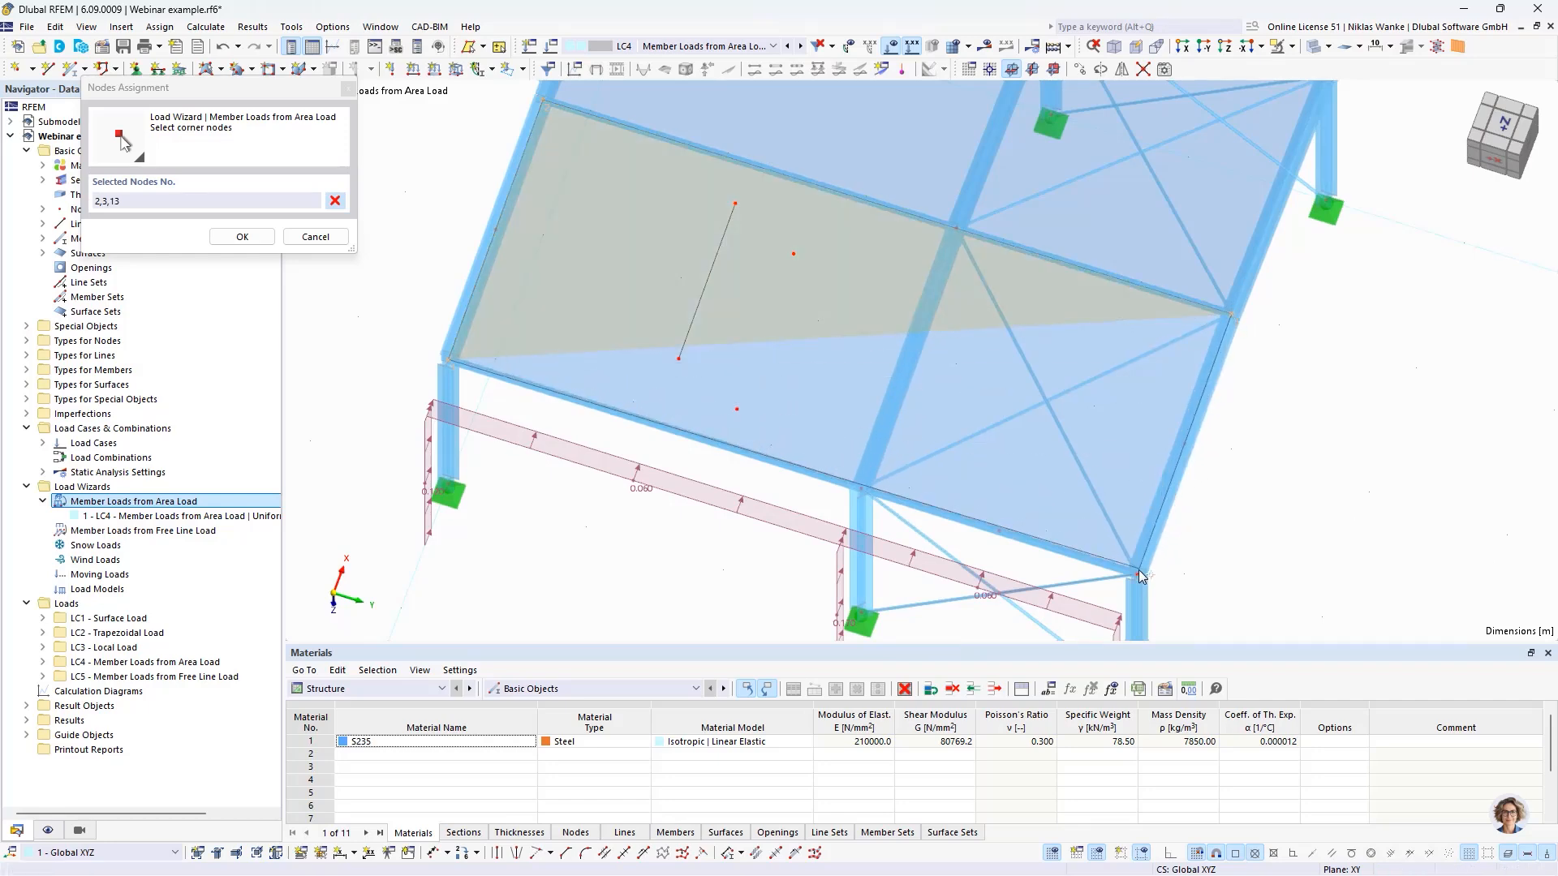
click(860, 487)
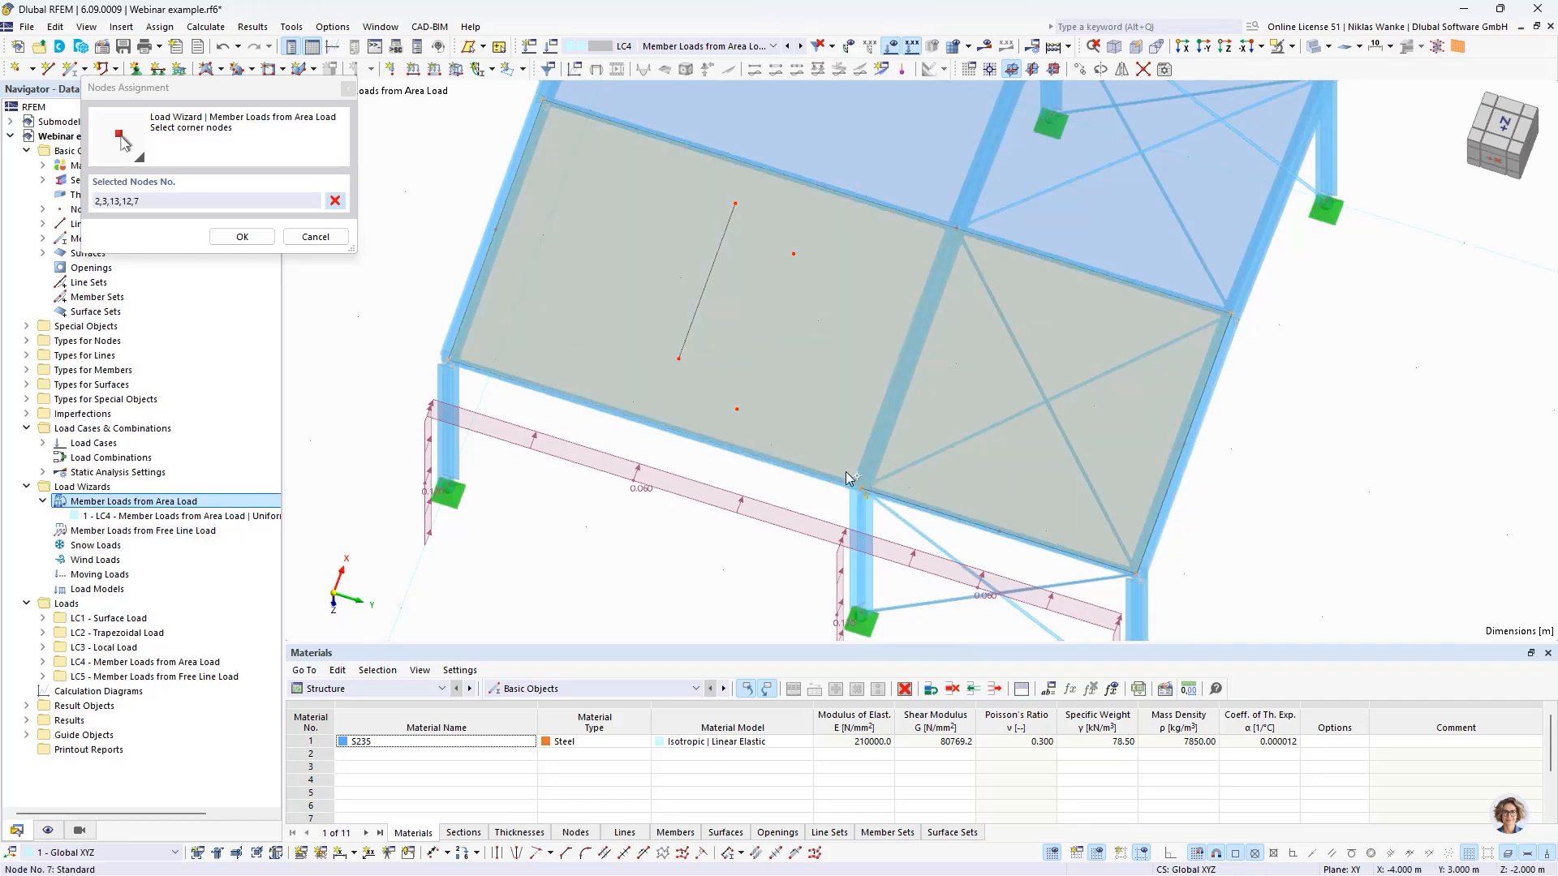
- Add interior node 18 as a corner, close the boundary at node 2 and generate the roof loads
click(680, 360)
click(677, 358)
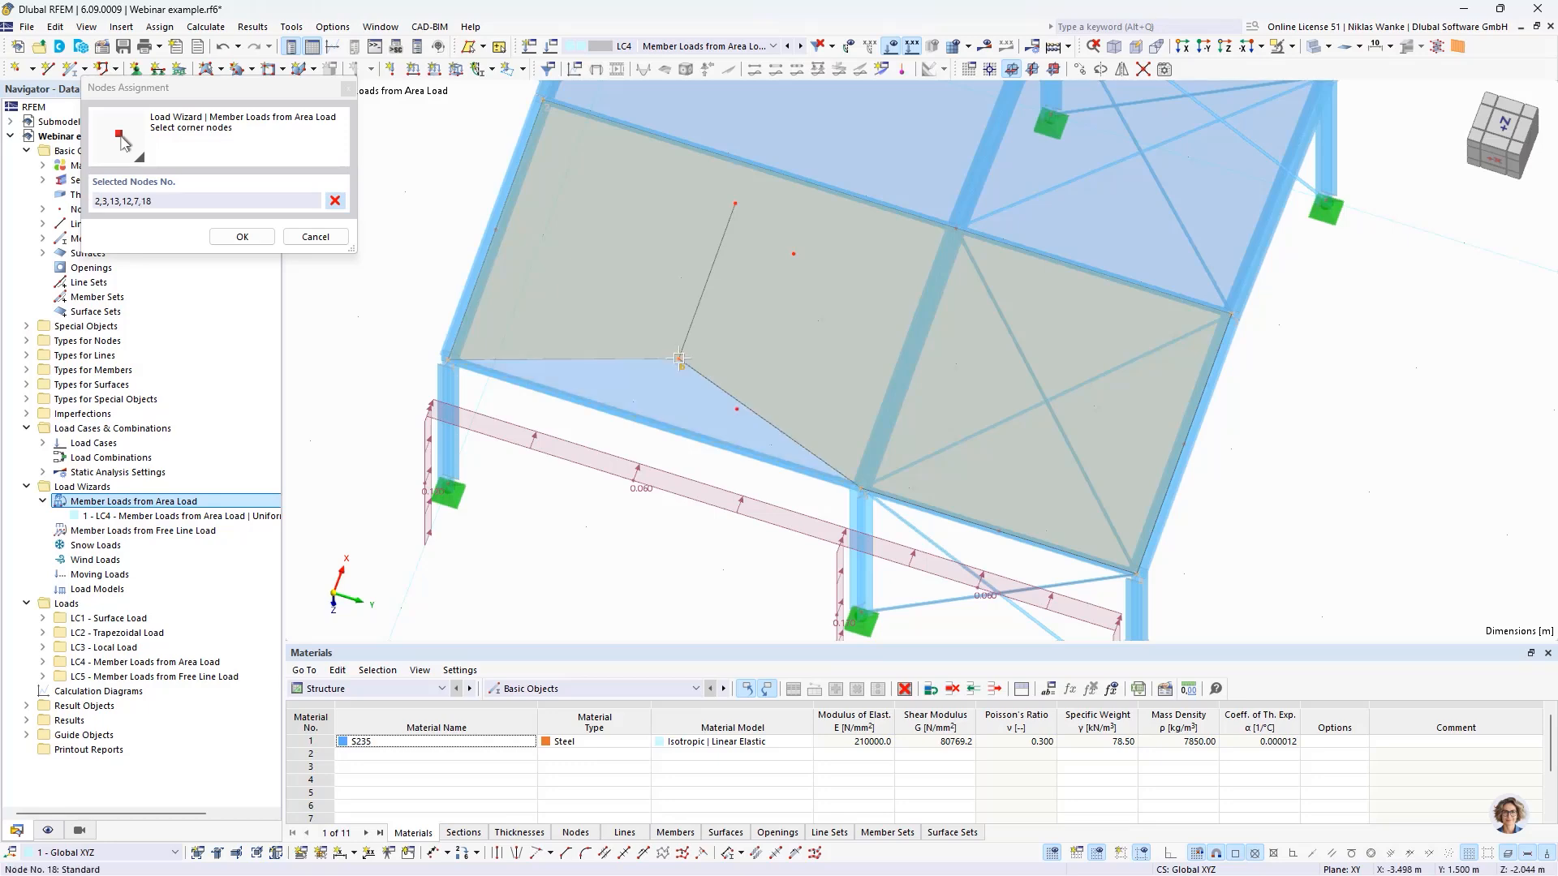
click(449, 358)
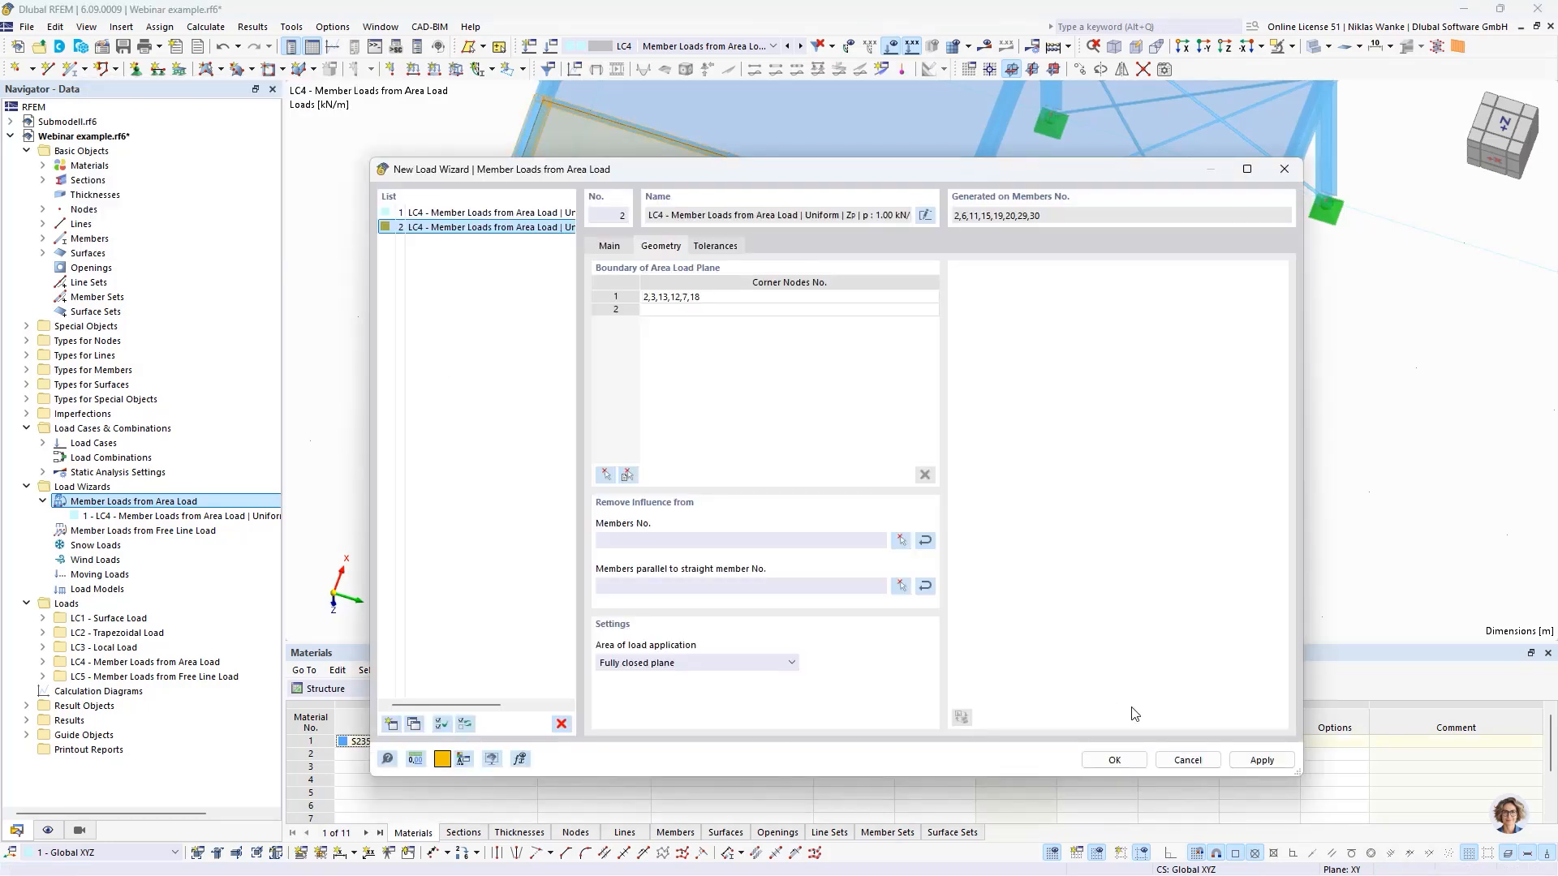
click(1114, 760)
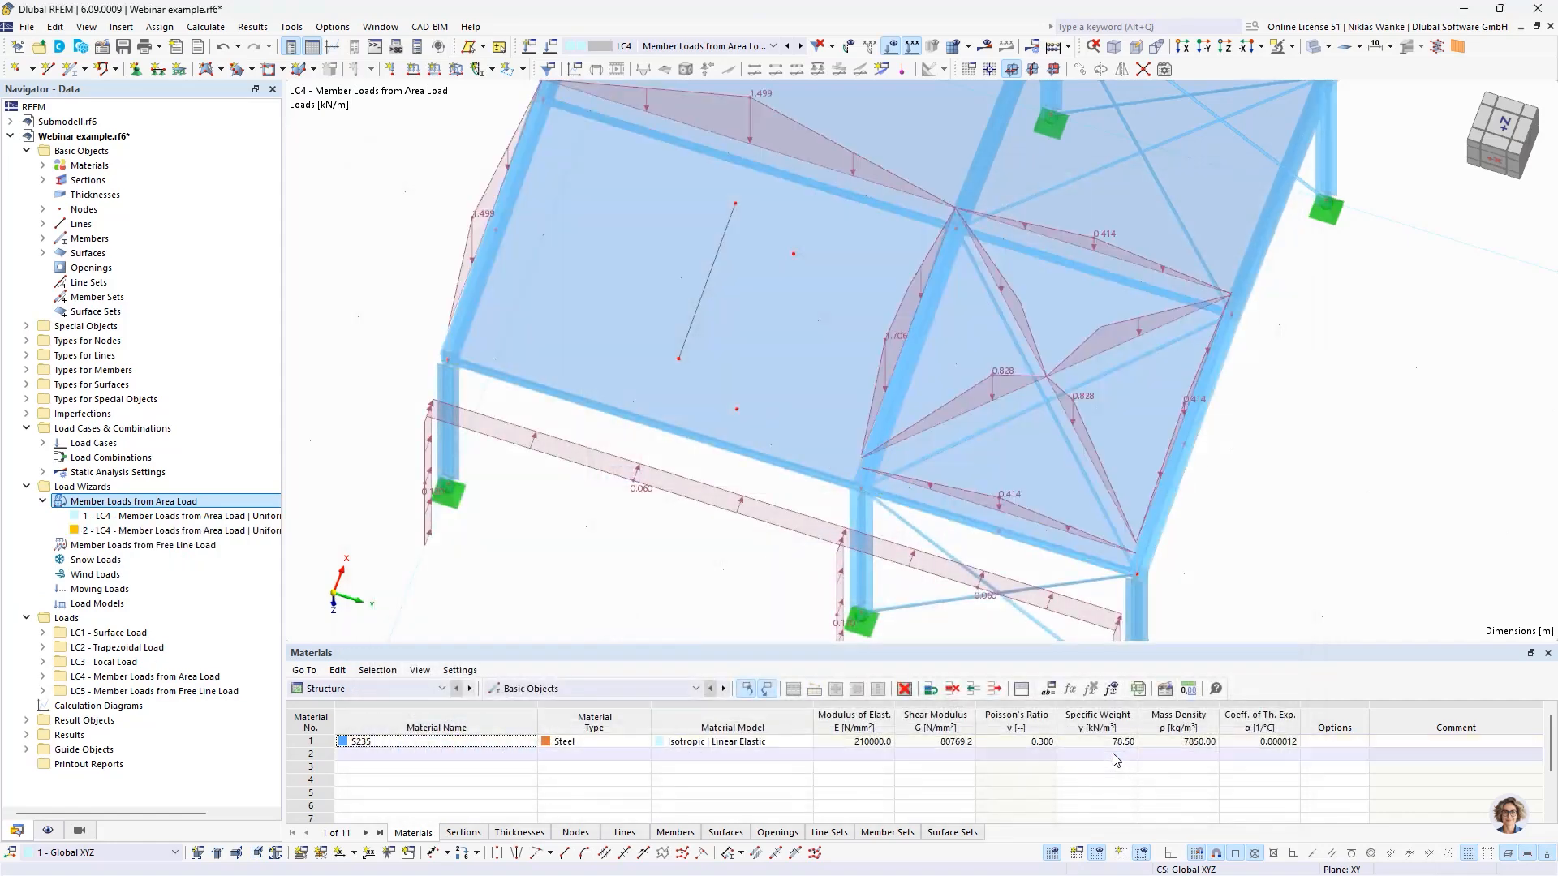
- Examine the second wizard's distribution areas and member loads around the indented corner at the eaves
click(893, 335)
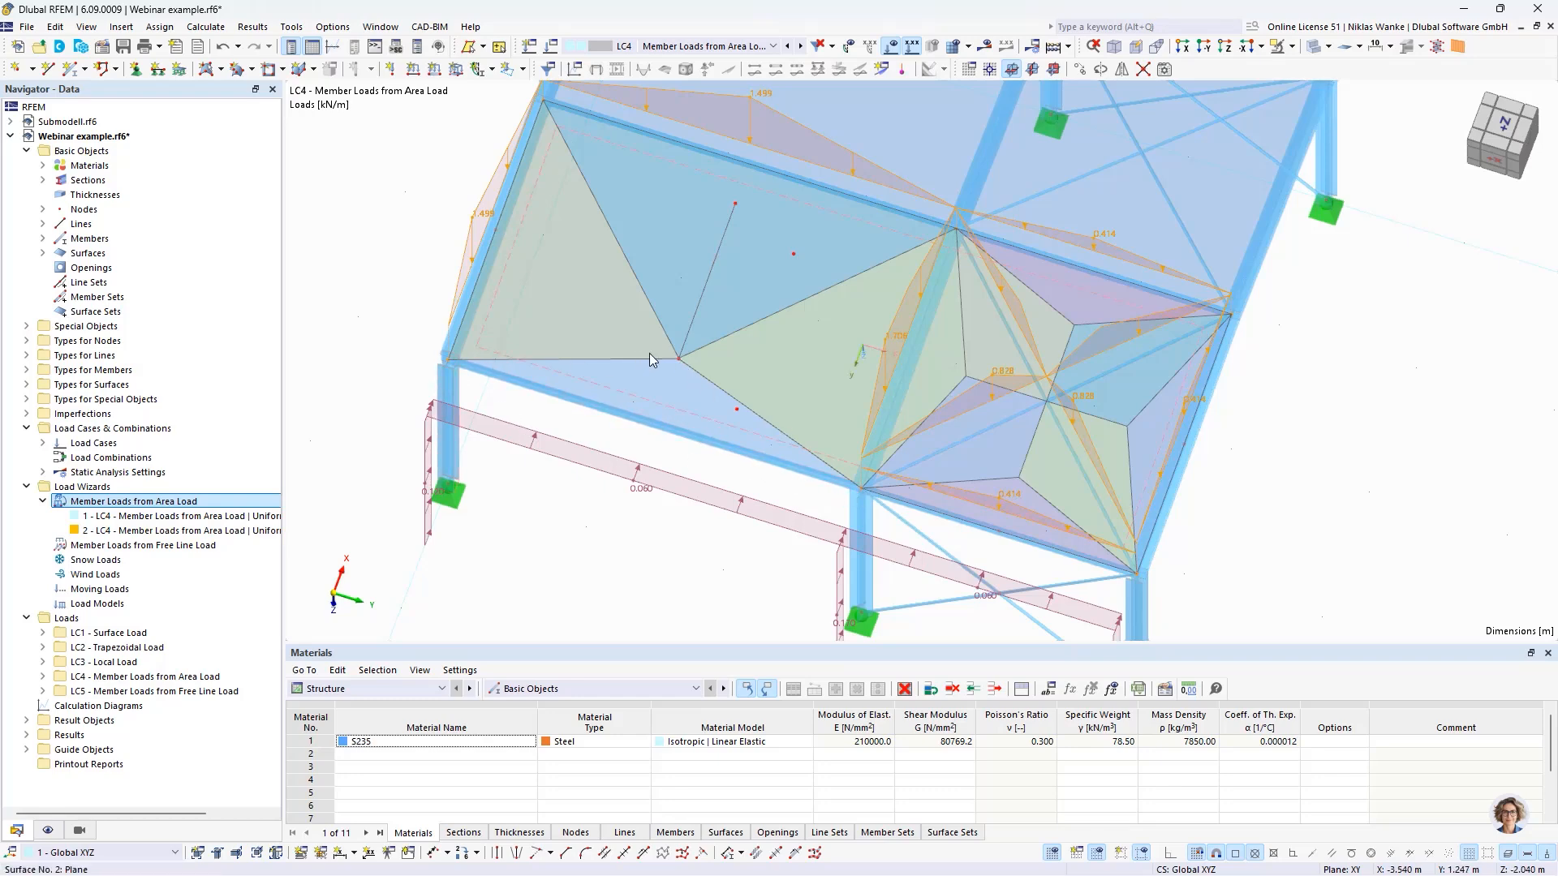
scroll(661, 427, up, 2)
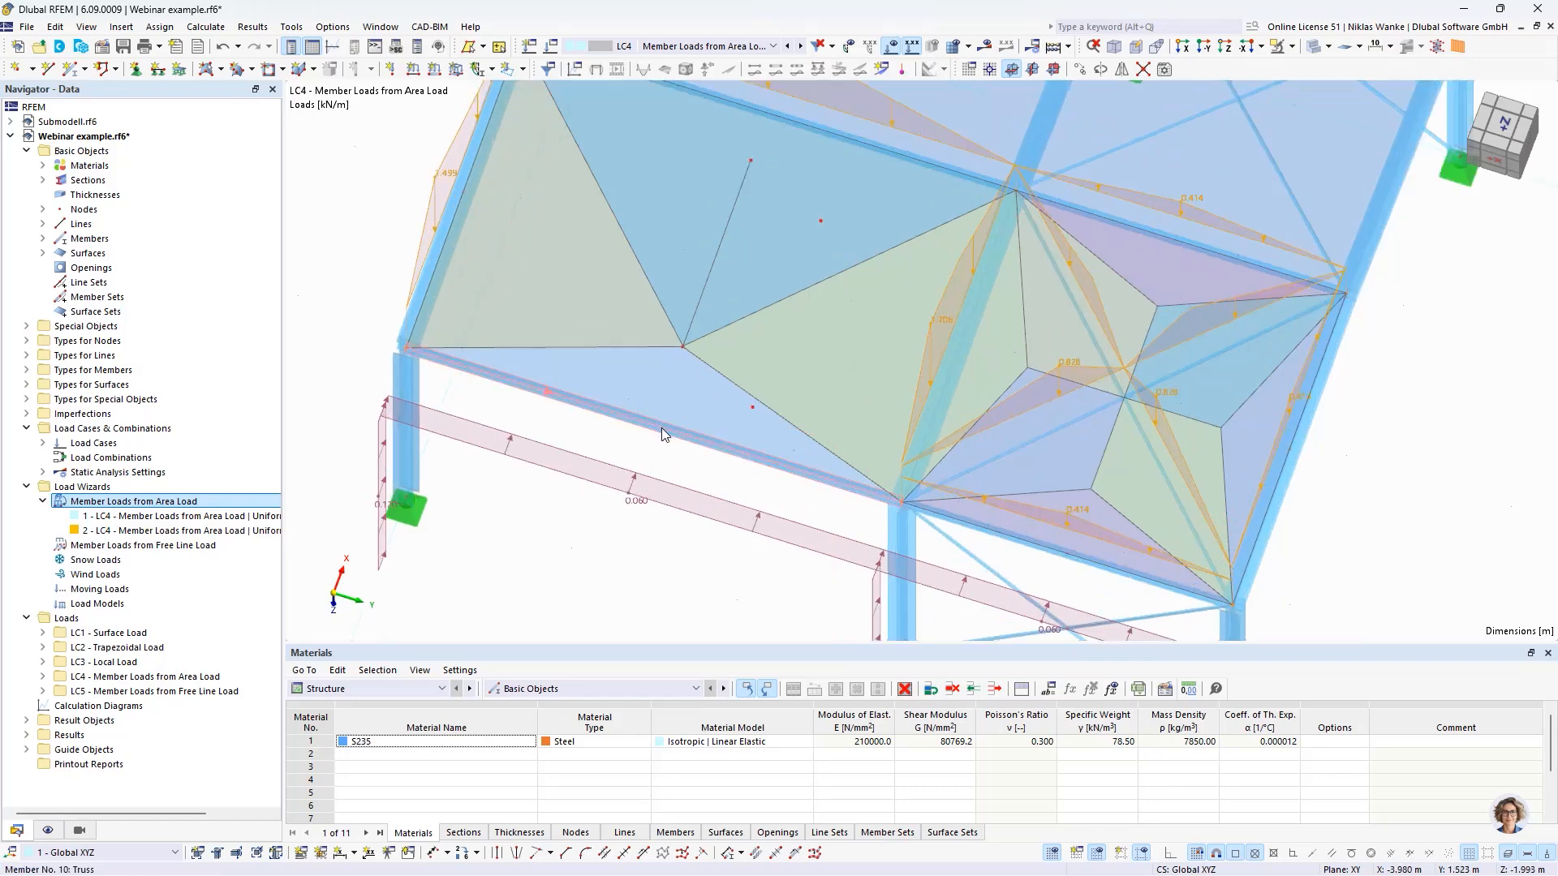
middle_drag(660, 427, 663, 472)
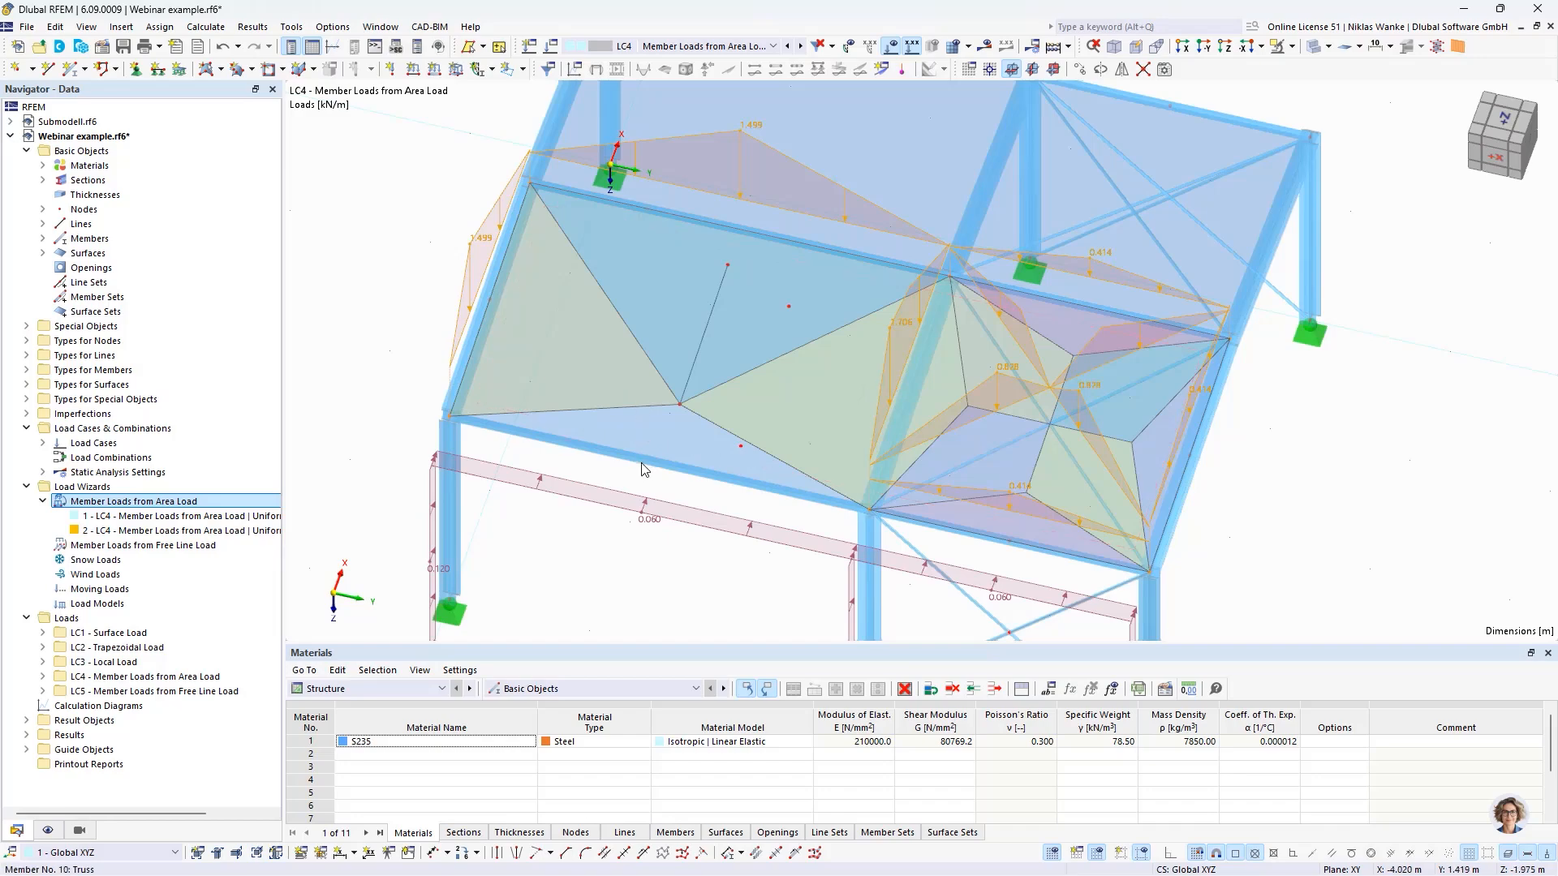
ctrl+middle_drag(620, 451, 471, 351)
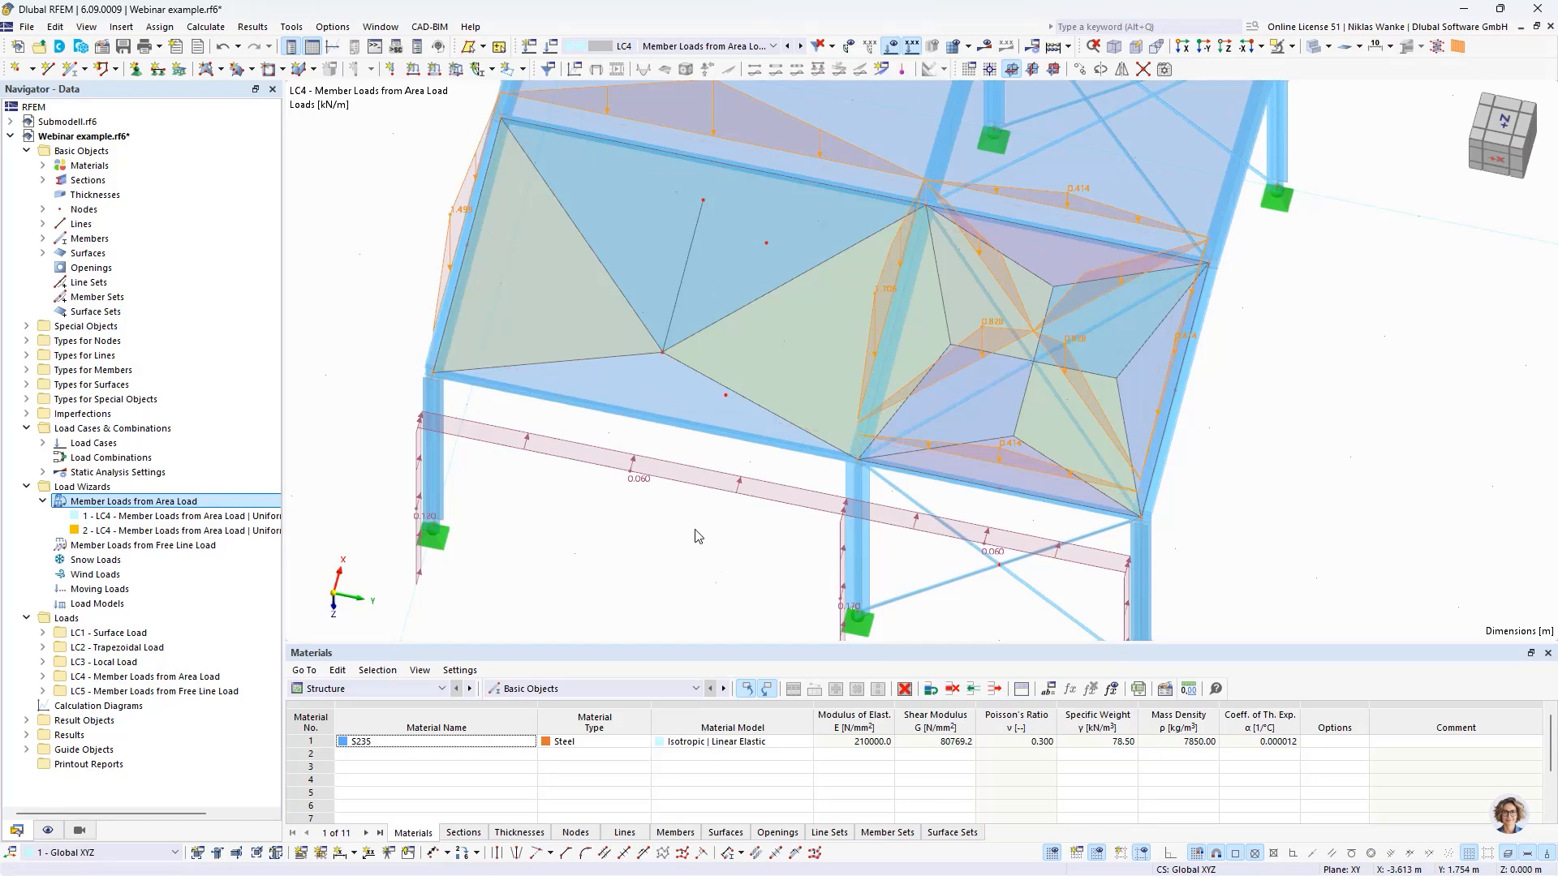
click(645, 537)
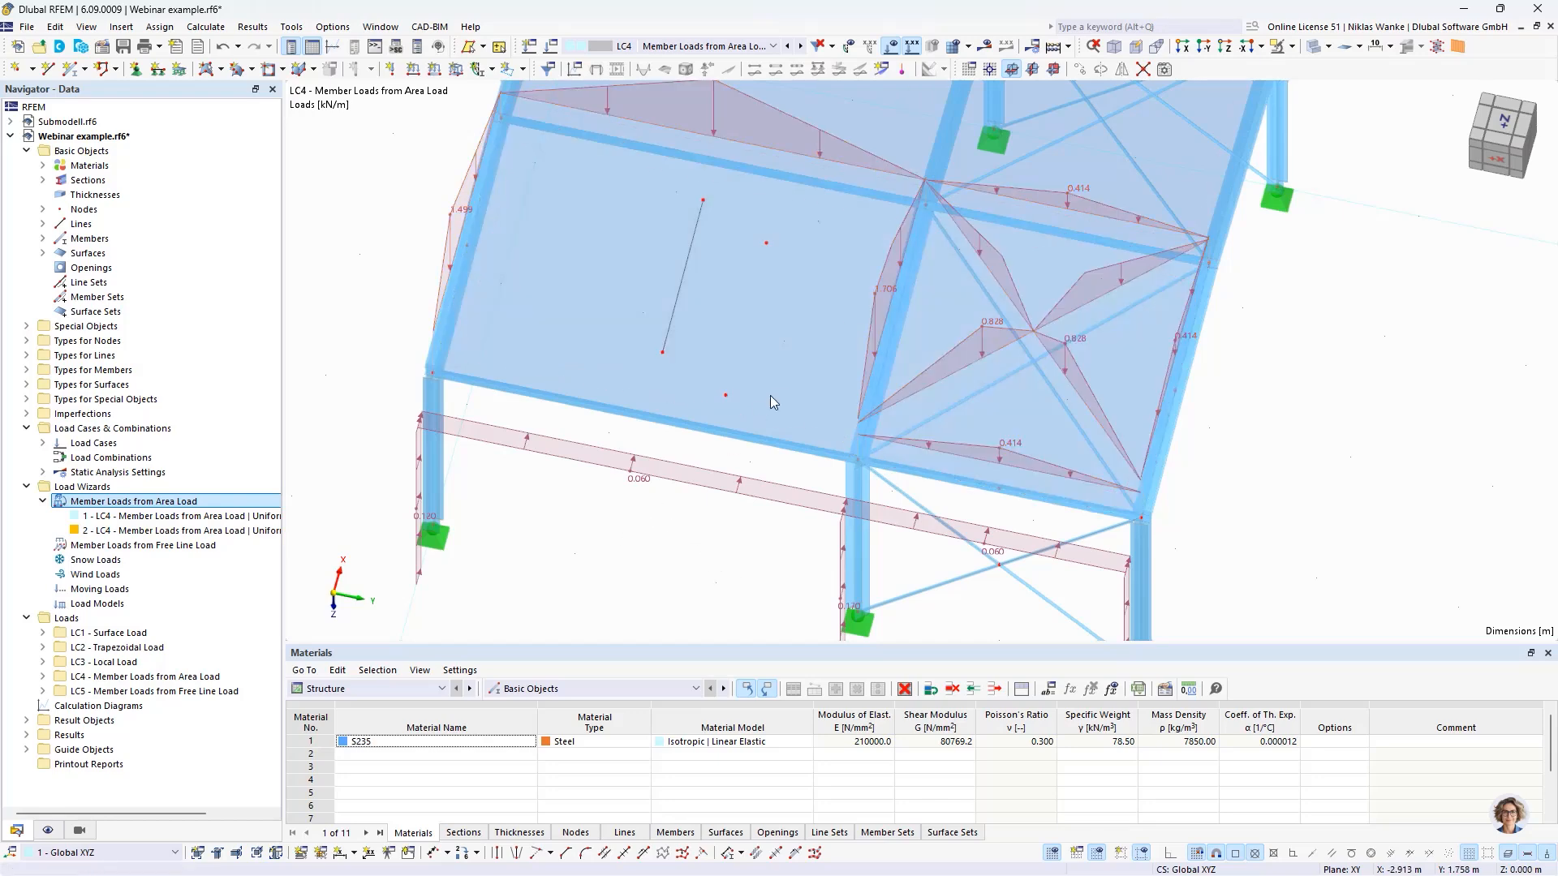
middle_drag(745, 438, 716, 549)
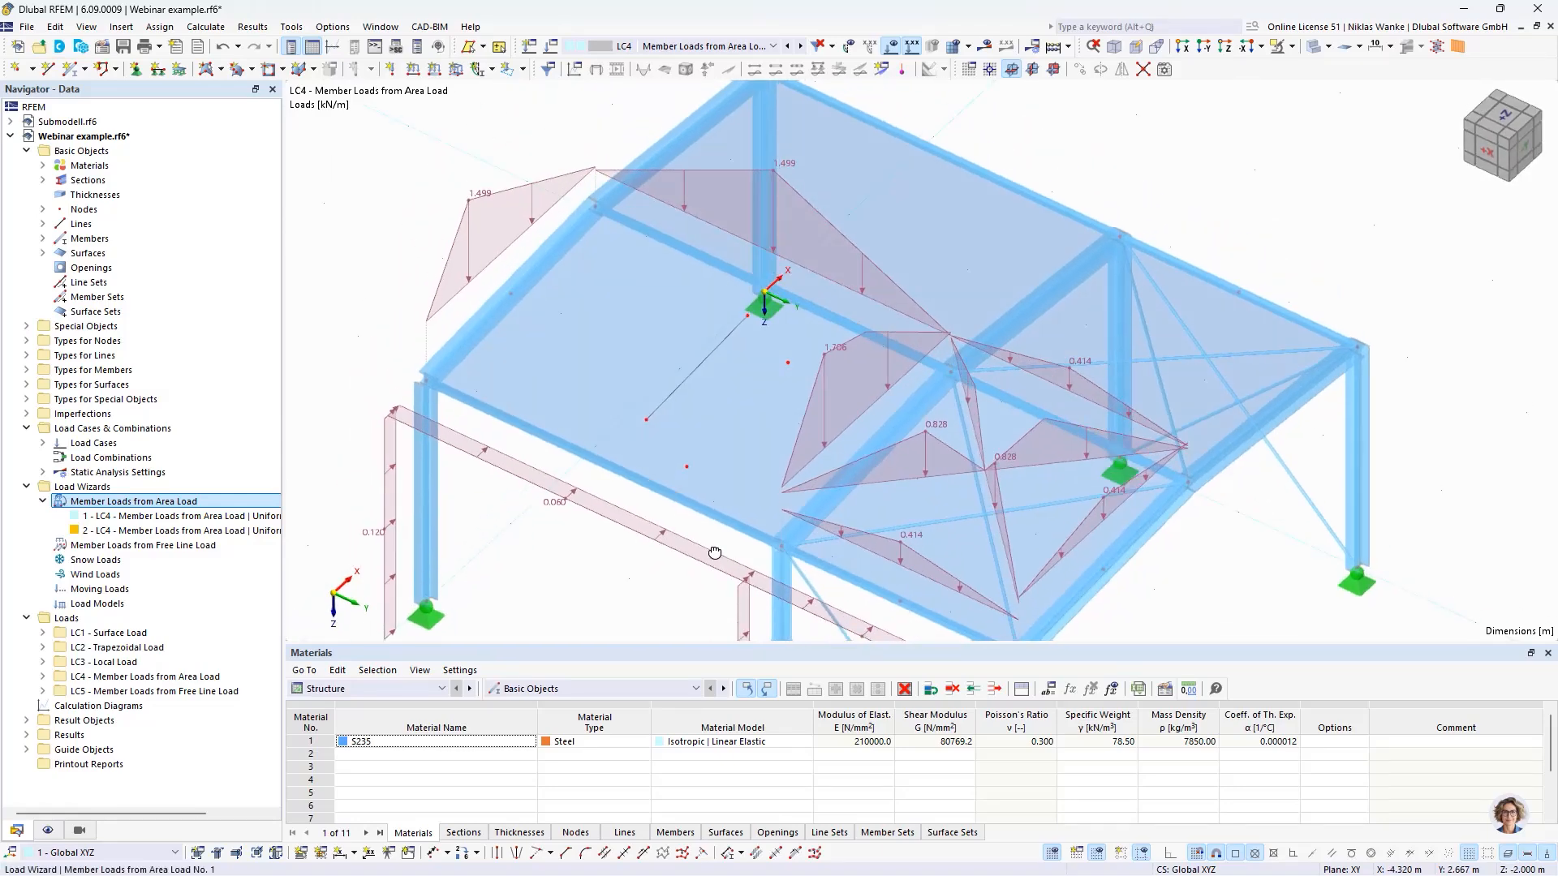
- Set the second load wizard's absolute distance tolerance for 'Nodes in Line' to 0.5 m
double_click(495, 193)
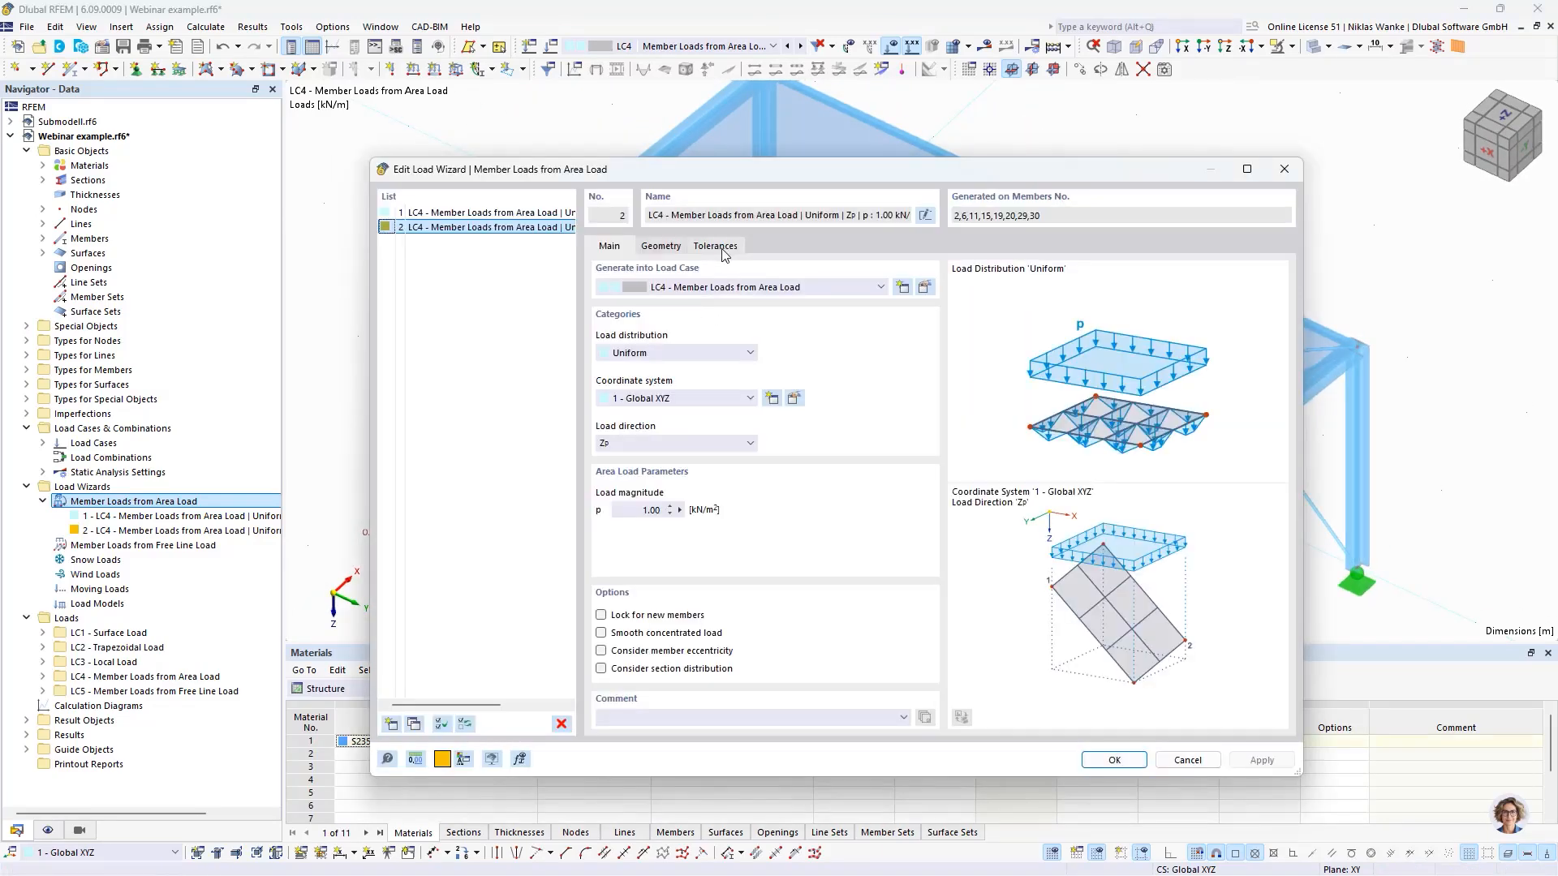
click(721, 248)
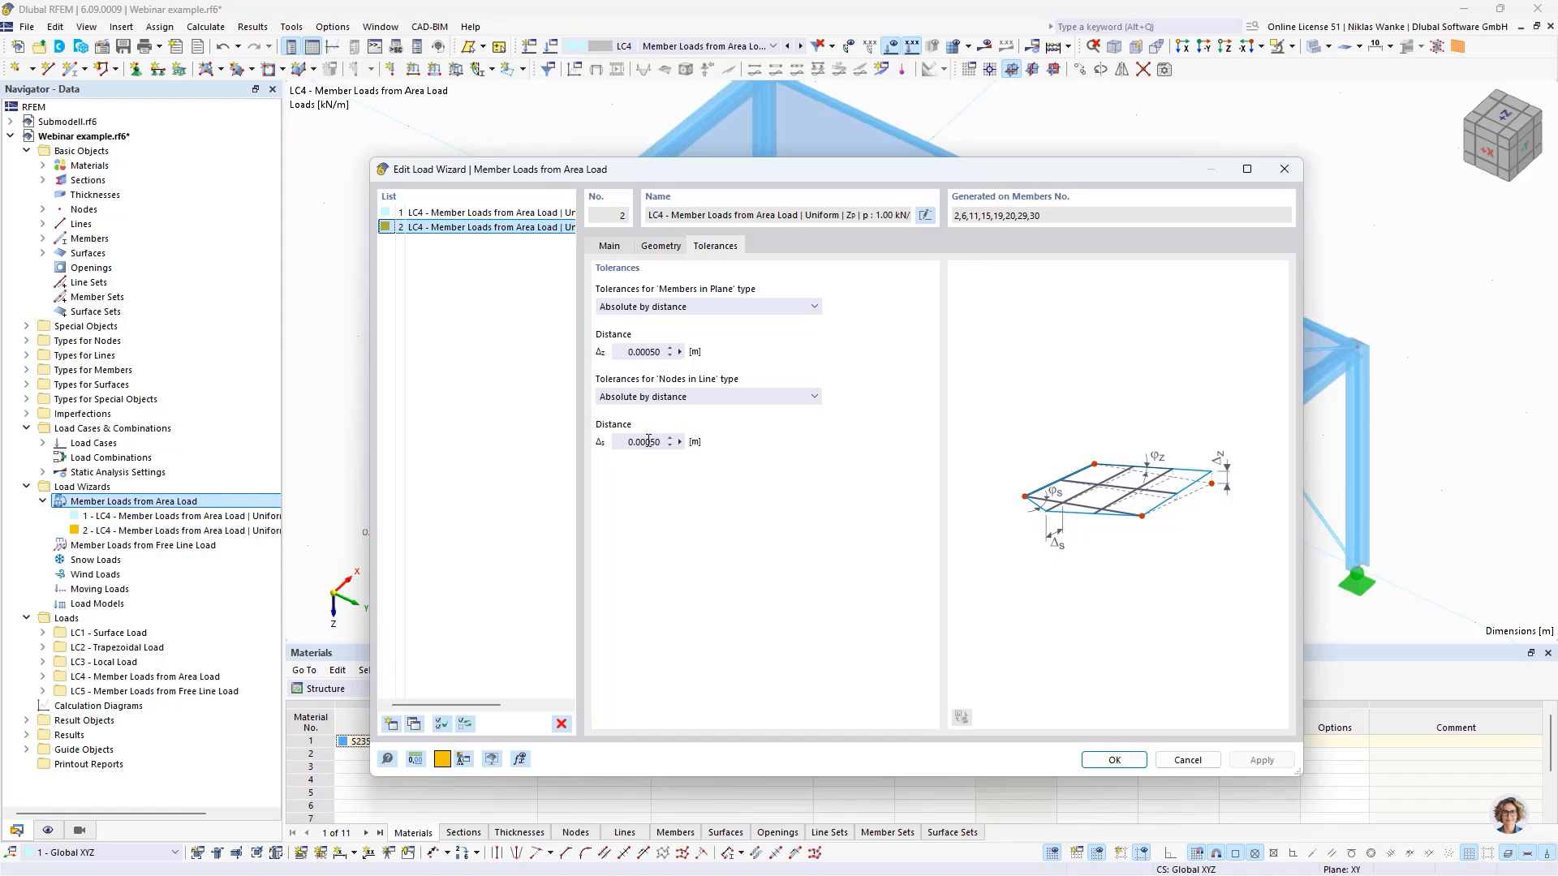
click(623, 442)
text(0,5)
click(645, 351)
drag(641, 441, 624, 441)
click(1134, 763)
- Examine how the roof distribution areas extend beyond the edge members and load the eaves beam with the larger tolerance
middle_drag(658, 539, 716, 434)
ctrl+middle_drag(716, 434, 714, 586)
click(769, 408)
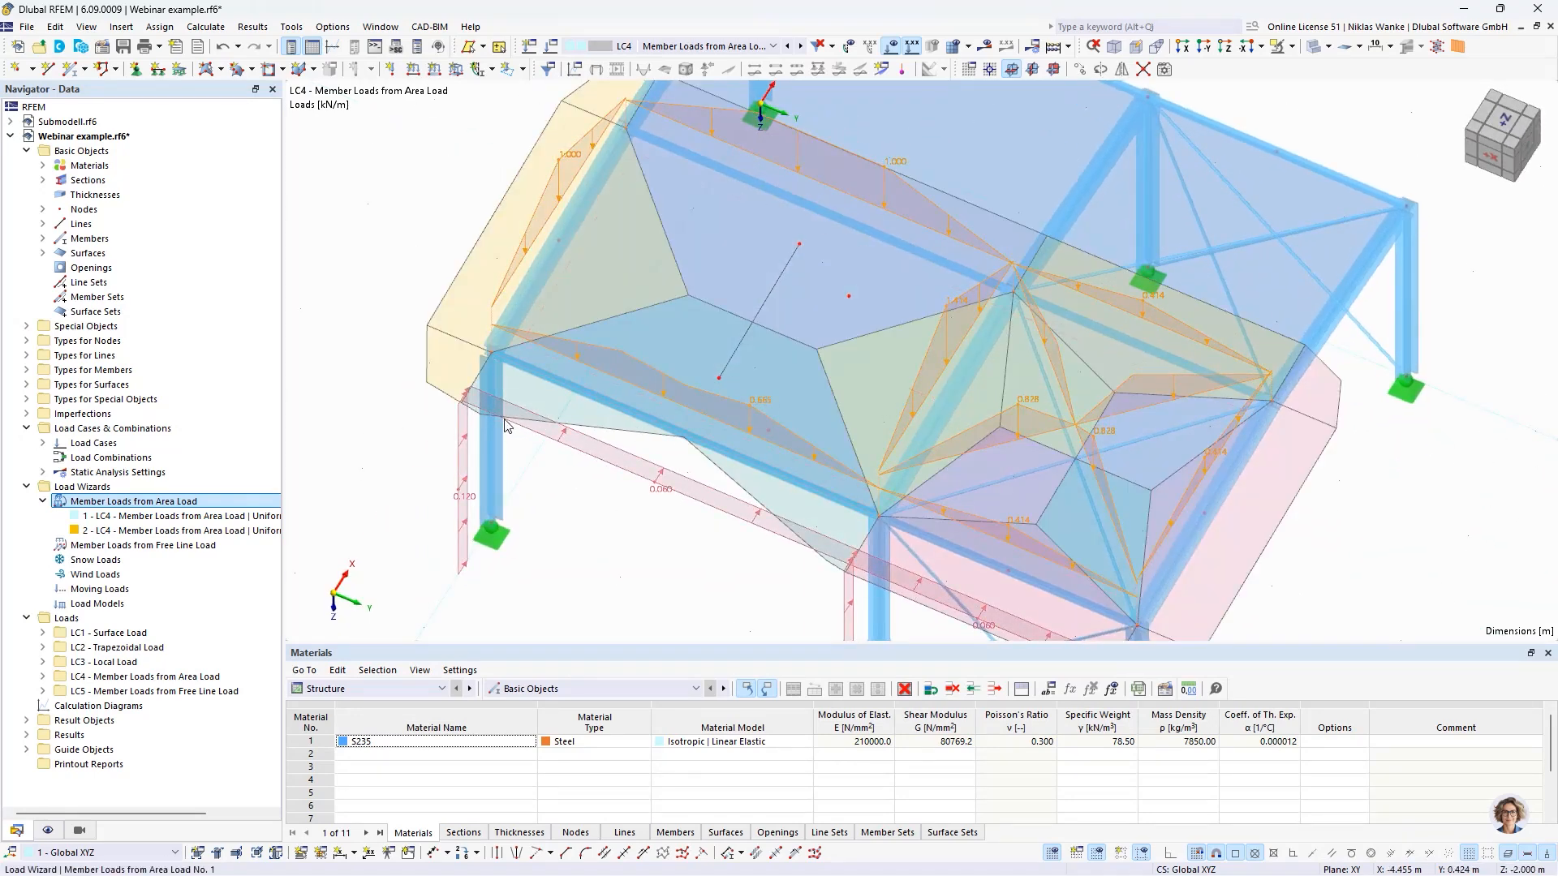
middle_drag(465, 373, 573, 369)
ctrl+middle_drag(573, 368, 585, 414)
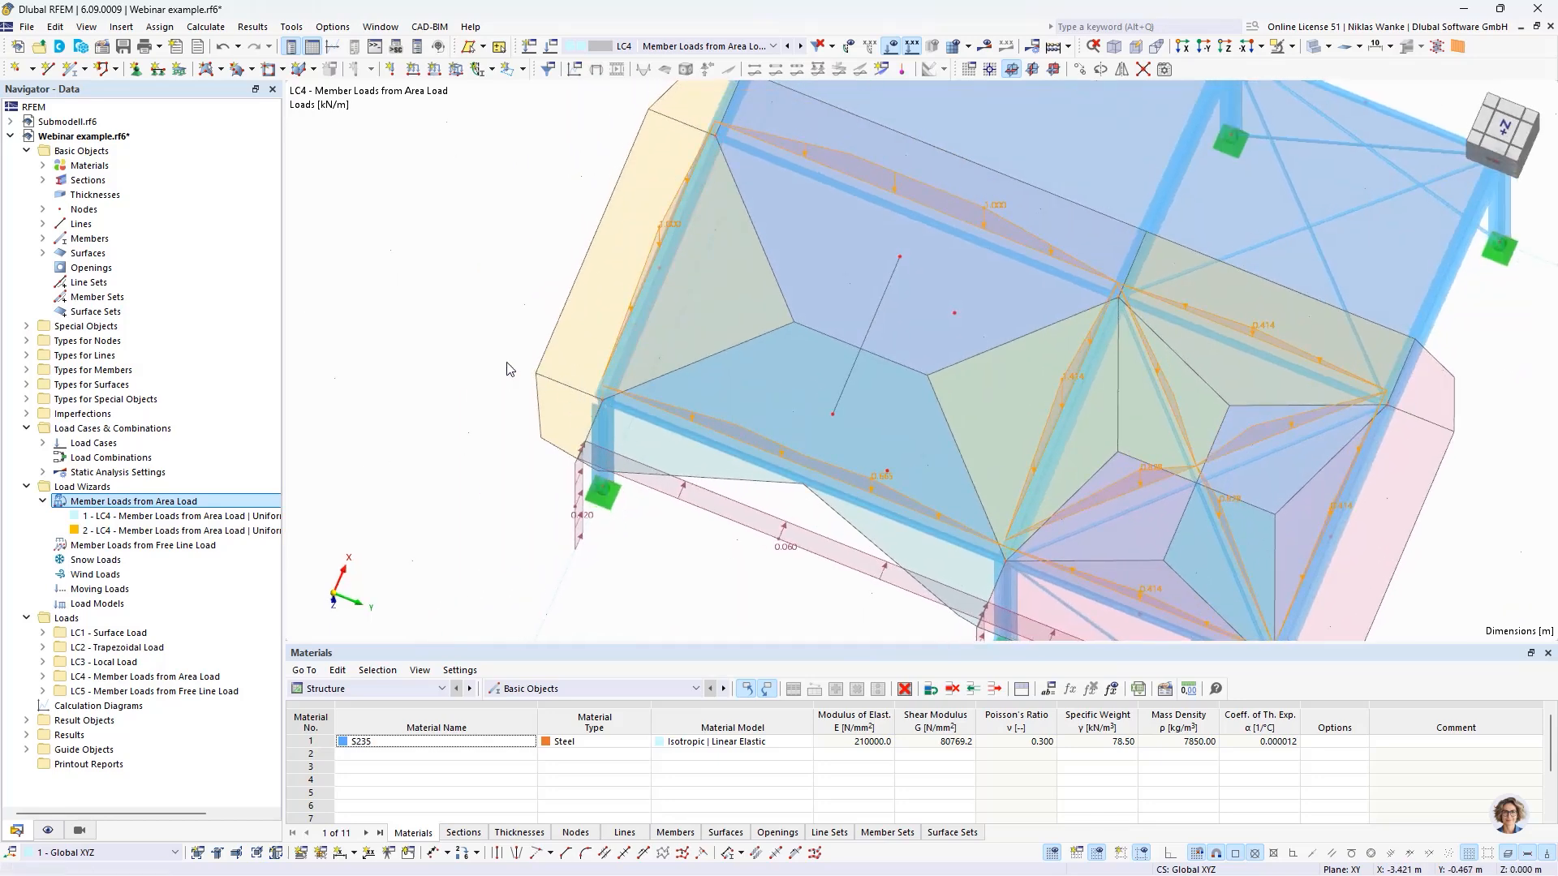
middle_drag(584, 306, 493, 345)
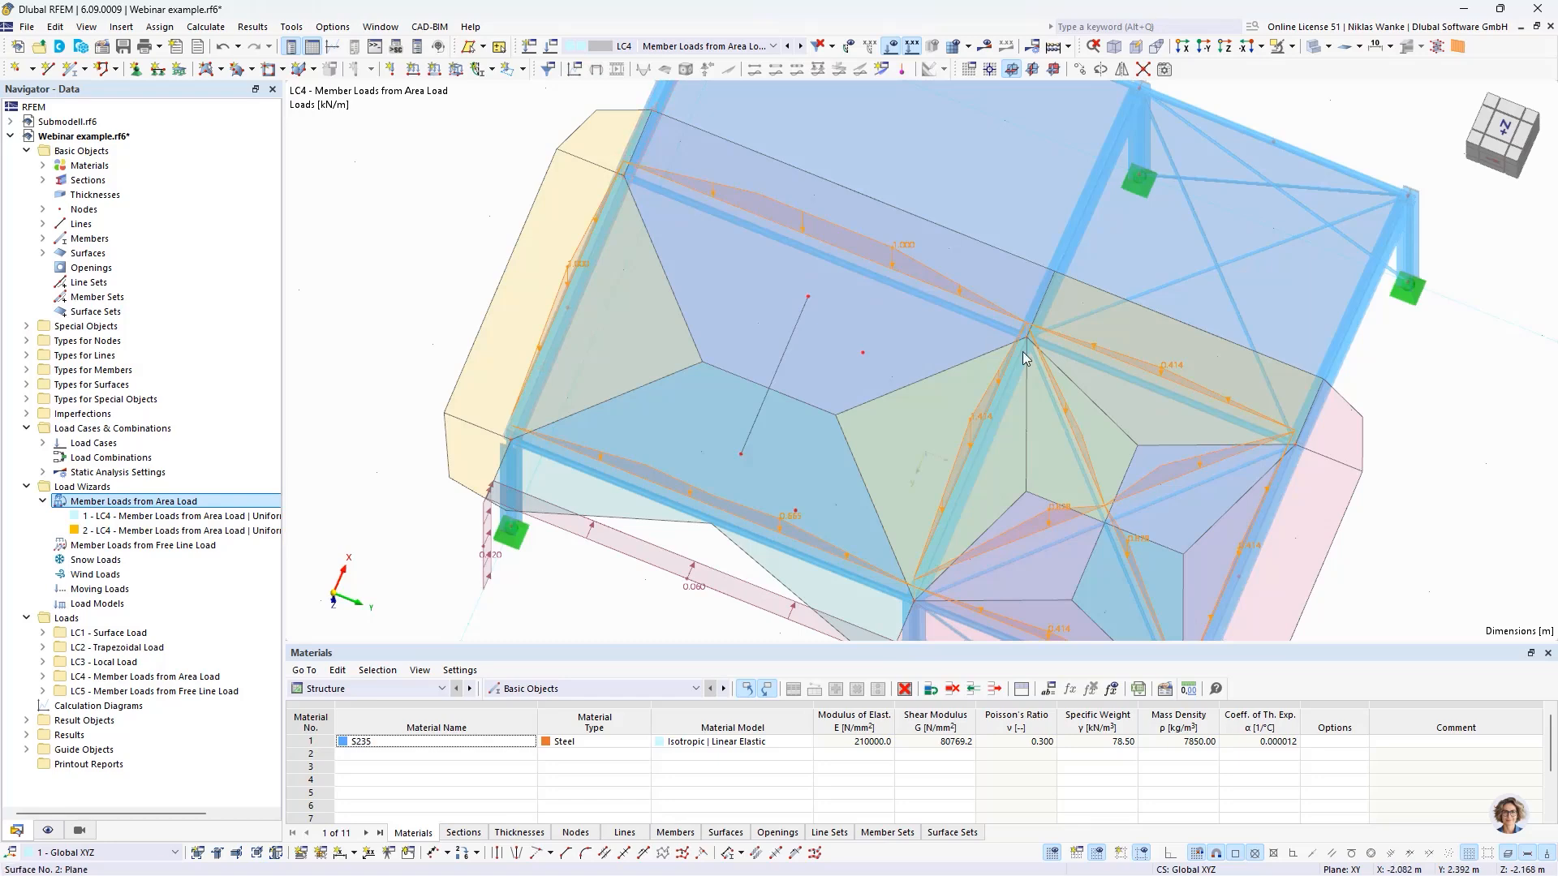
scroll(562, 550, down, 2)
mouse_move(576, 574)
ctrl+middle_down()
mouse_move(585, 526)
mouse_move(593, 558)
ctrl+middle_up()
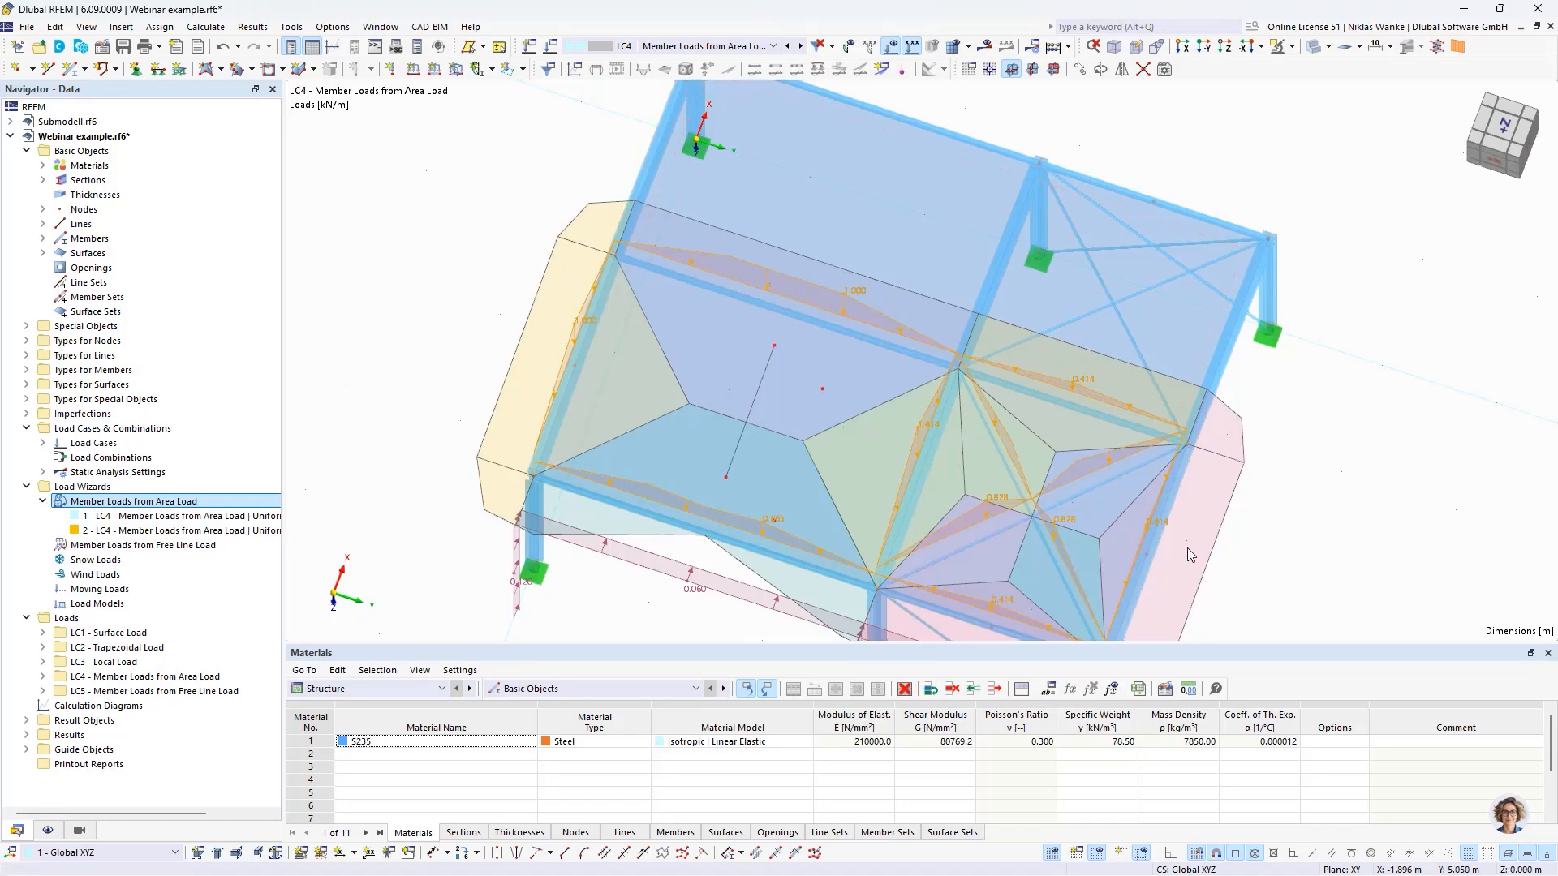
ctrl+middle_drag(1169, 365, 963, 490)
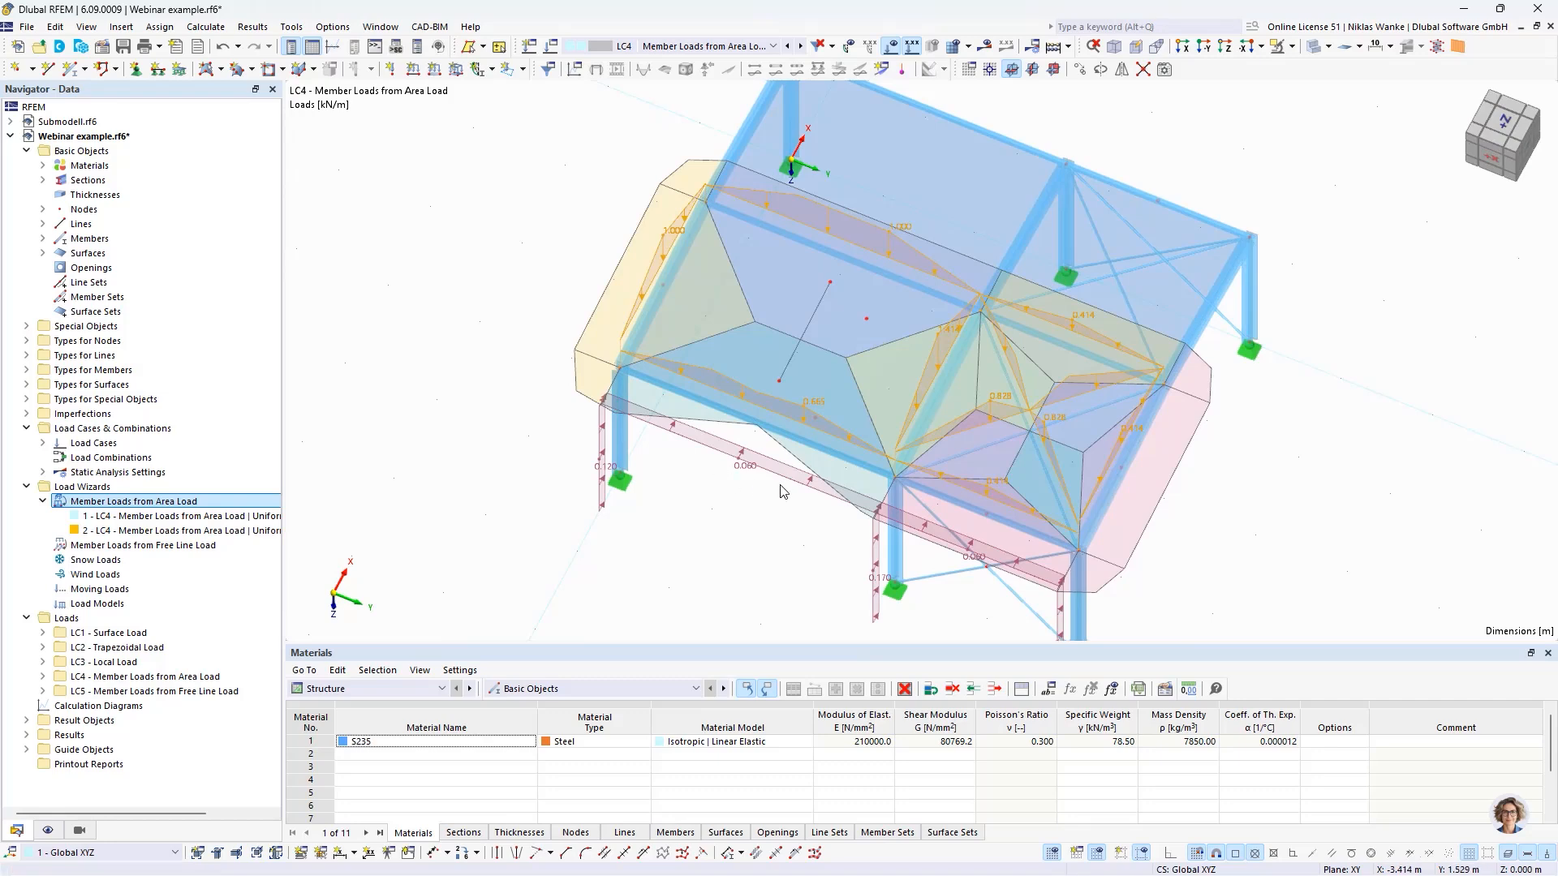
scroll(770, 496, up, 3)
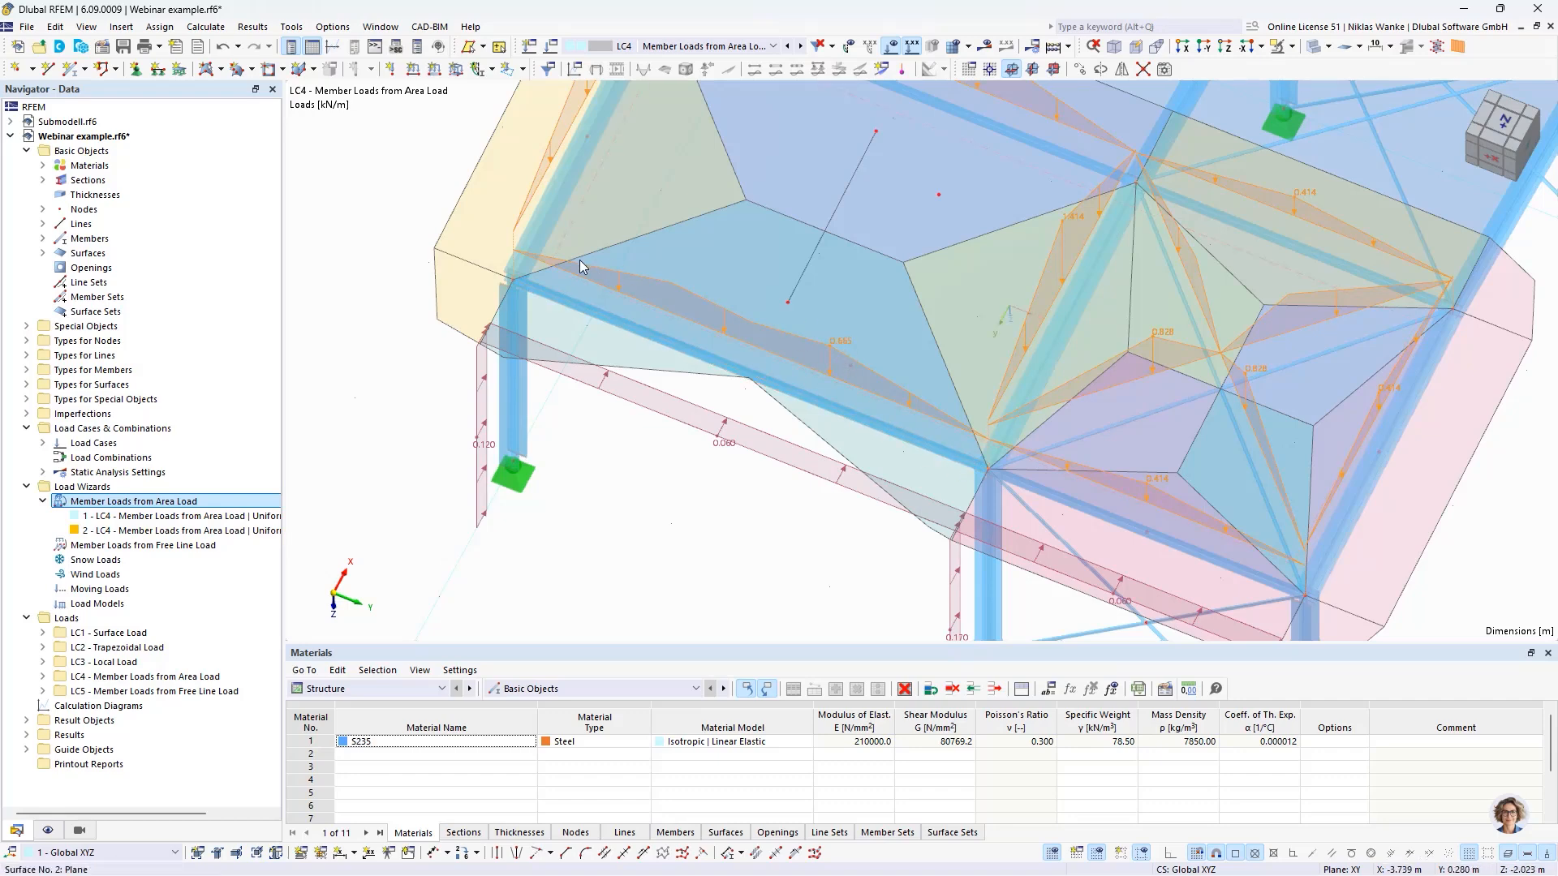
- Reduce the second wizard's 'Nodes in Line' distance tolerance and inspect the regenerated load areas along the eaves beam
double_click(801, 395)
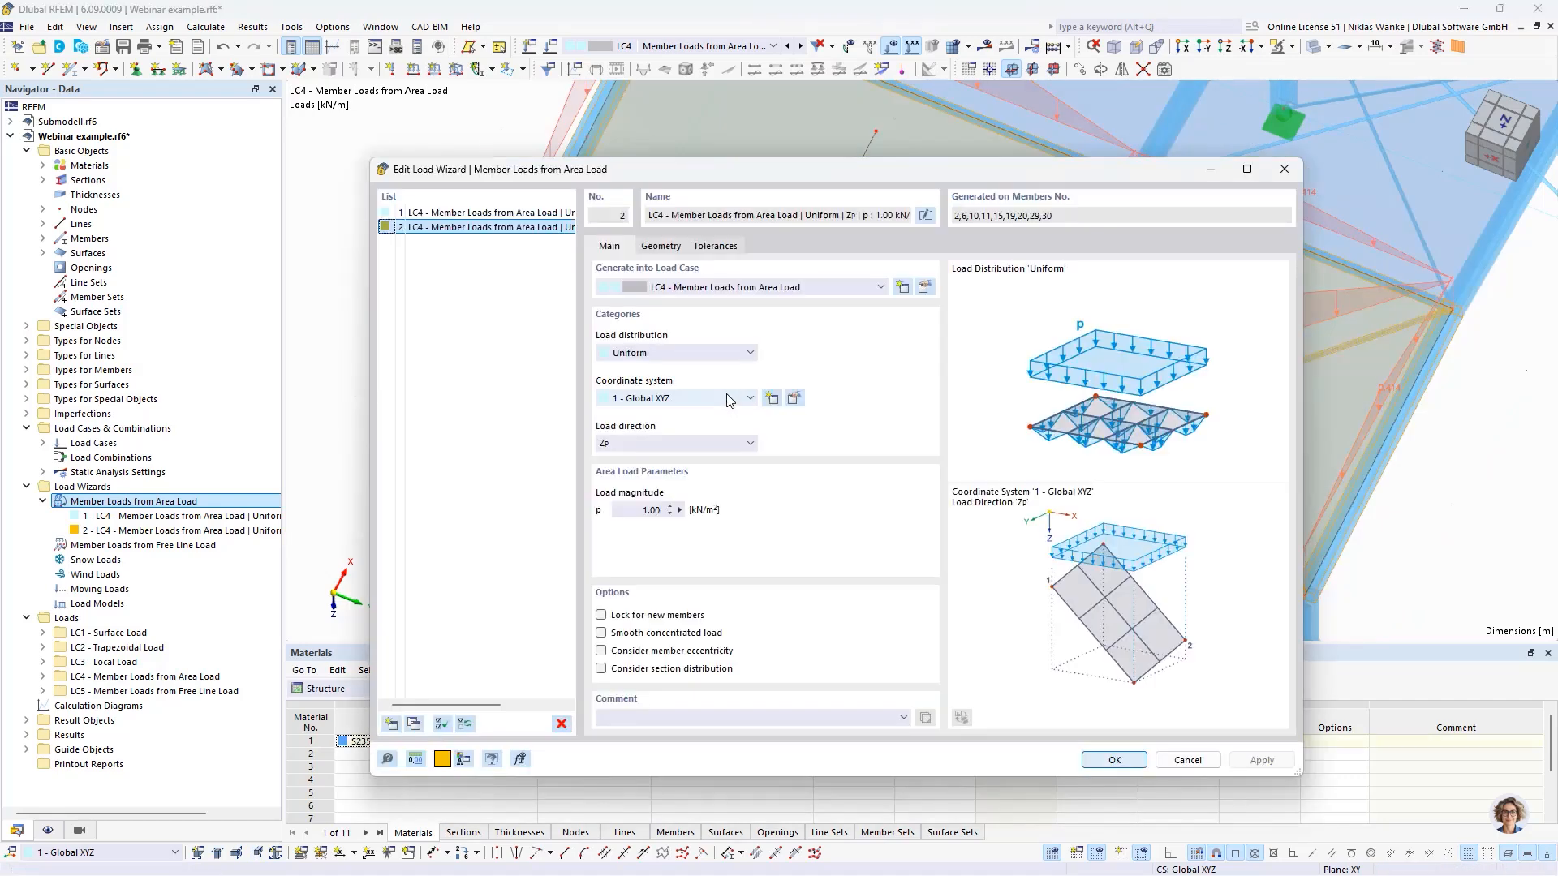
click(717, 246)
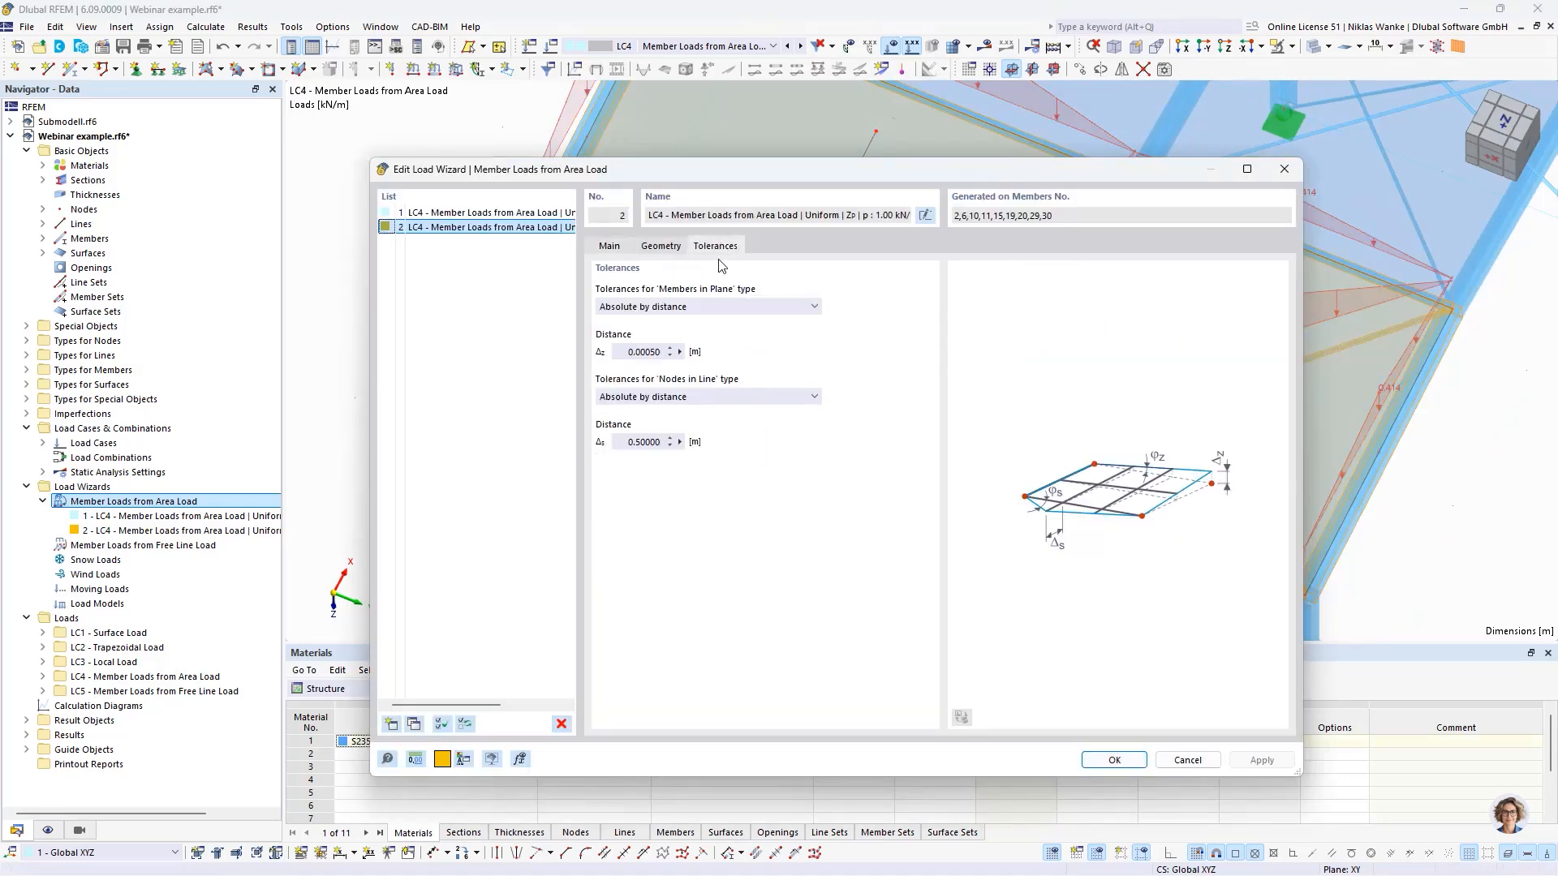
click(642, 443)
key(BackSpace)
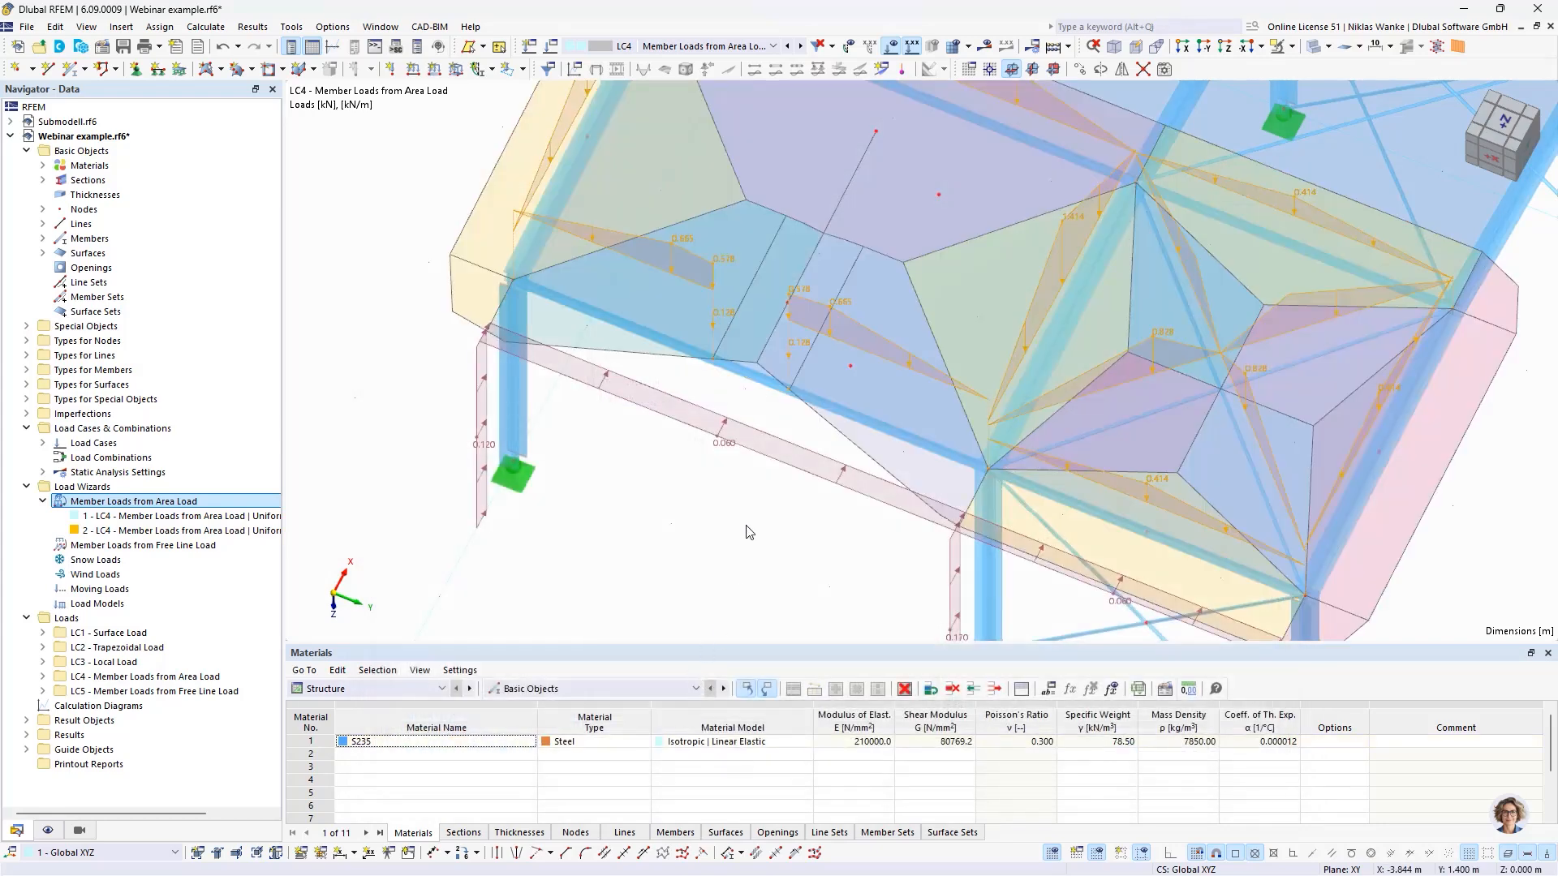
click(865, 326)
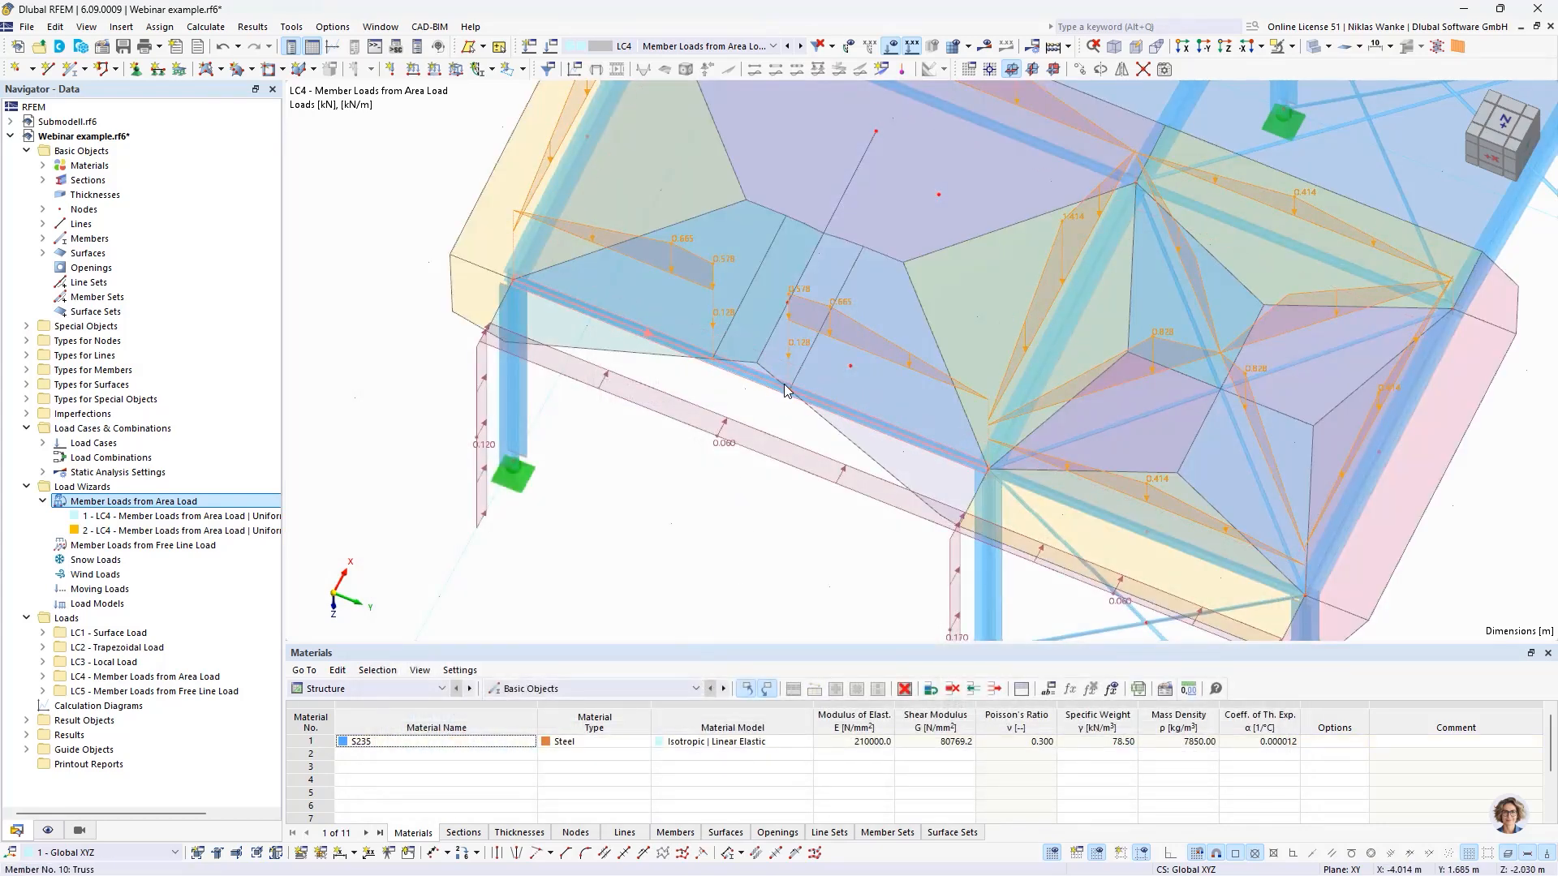
scroll(754, 380, up, 4)
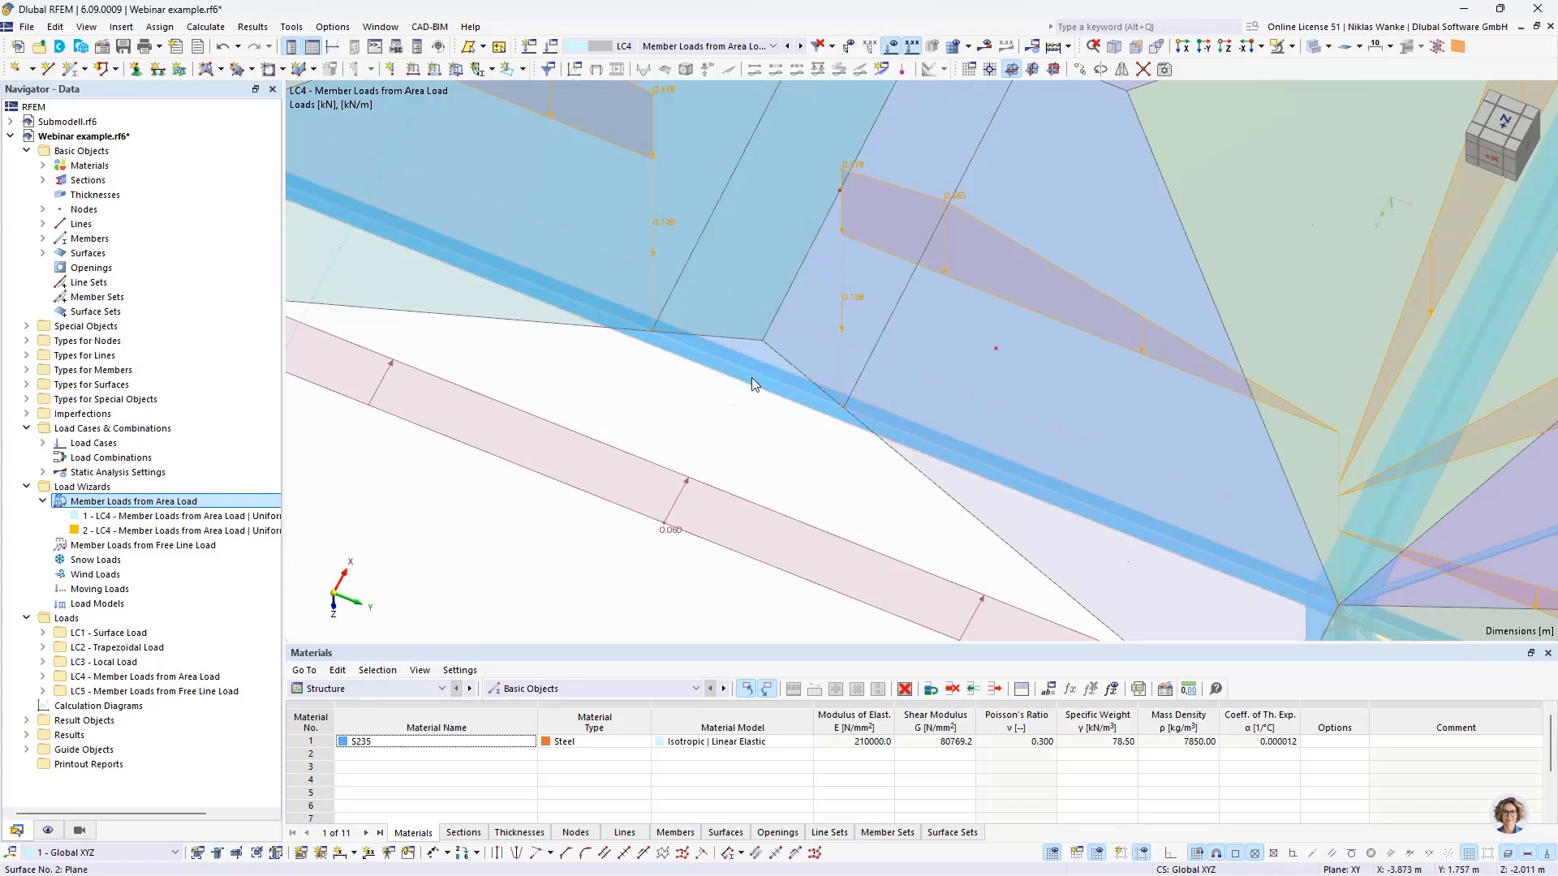
- Enable smoothing of concentrated loads in the second area load wizard and regenerate its member loads
middle_drag(653, 441, 757, 519)
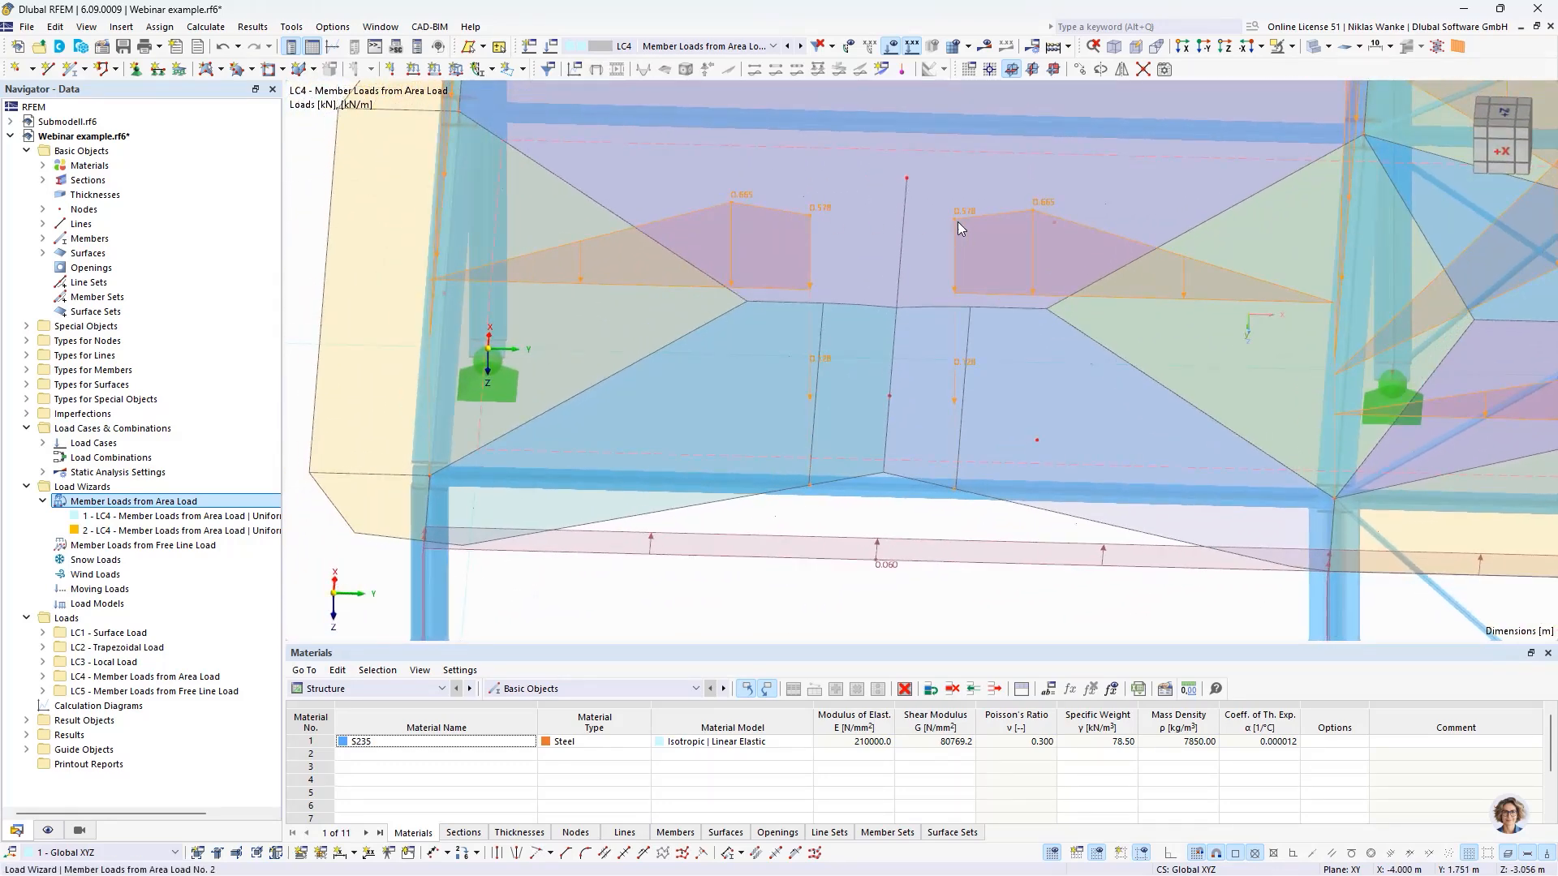
scroll(883, 542, down, 2)
middle_drag(880, 537, 793, 490)
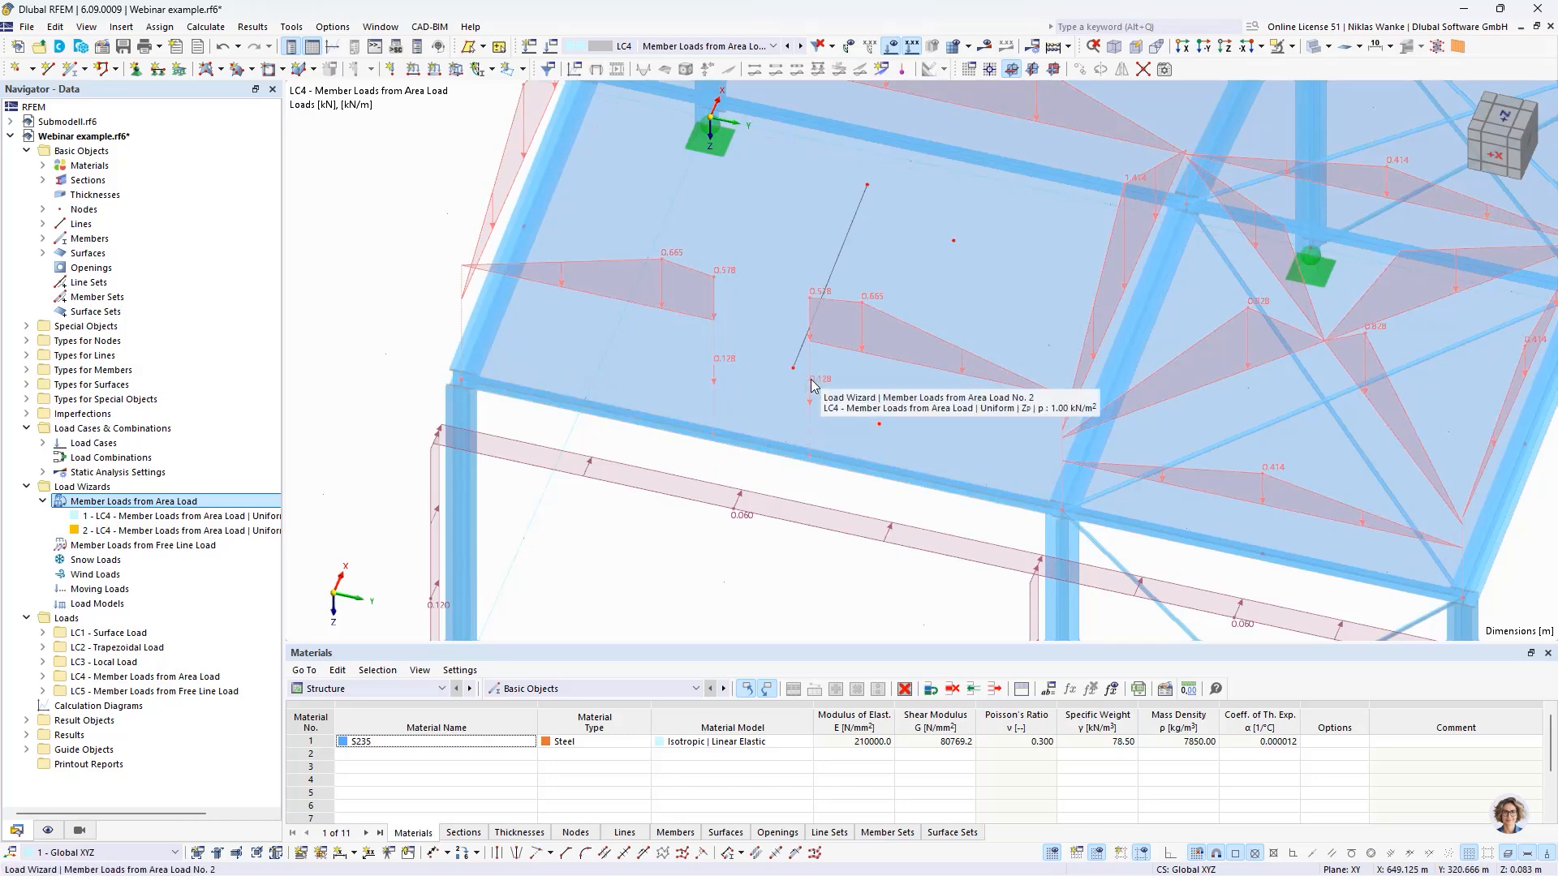
click(874, 304)
double_click(762, 334)
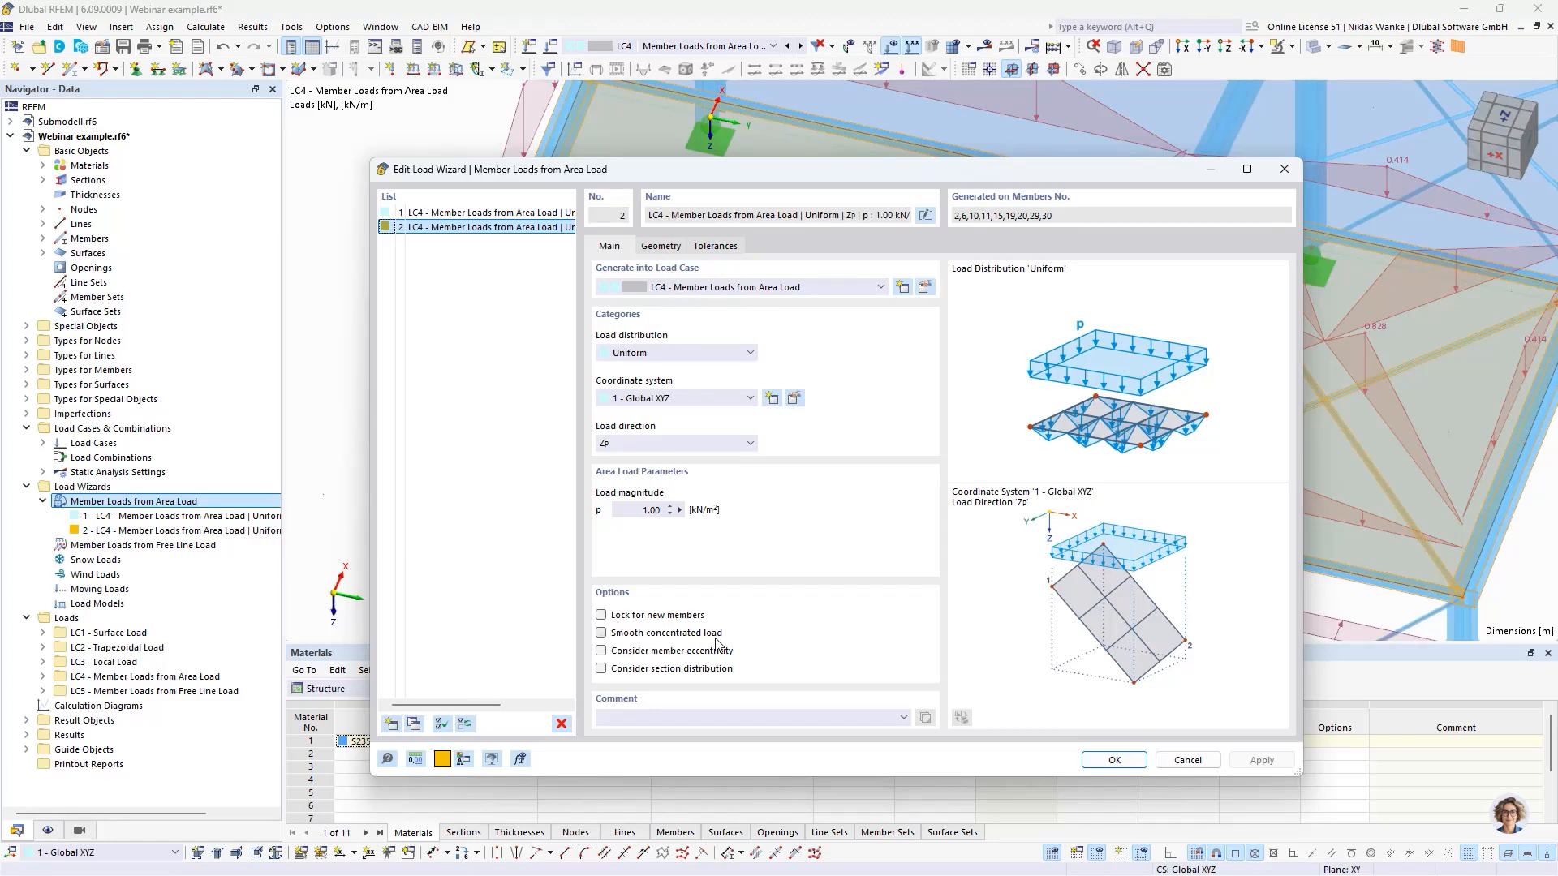
drag(1077, 173, 1049, 472)
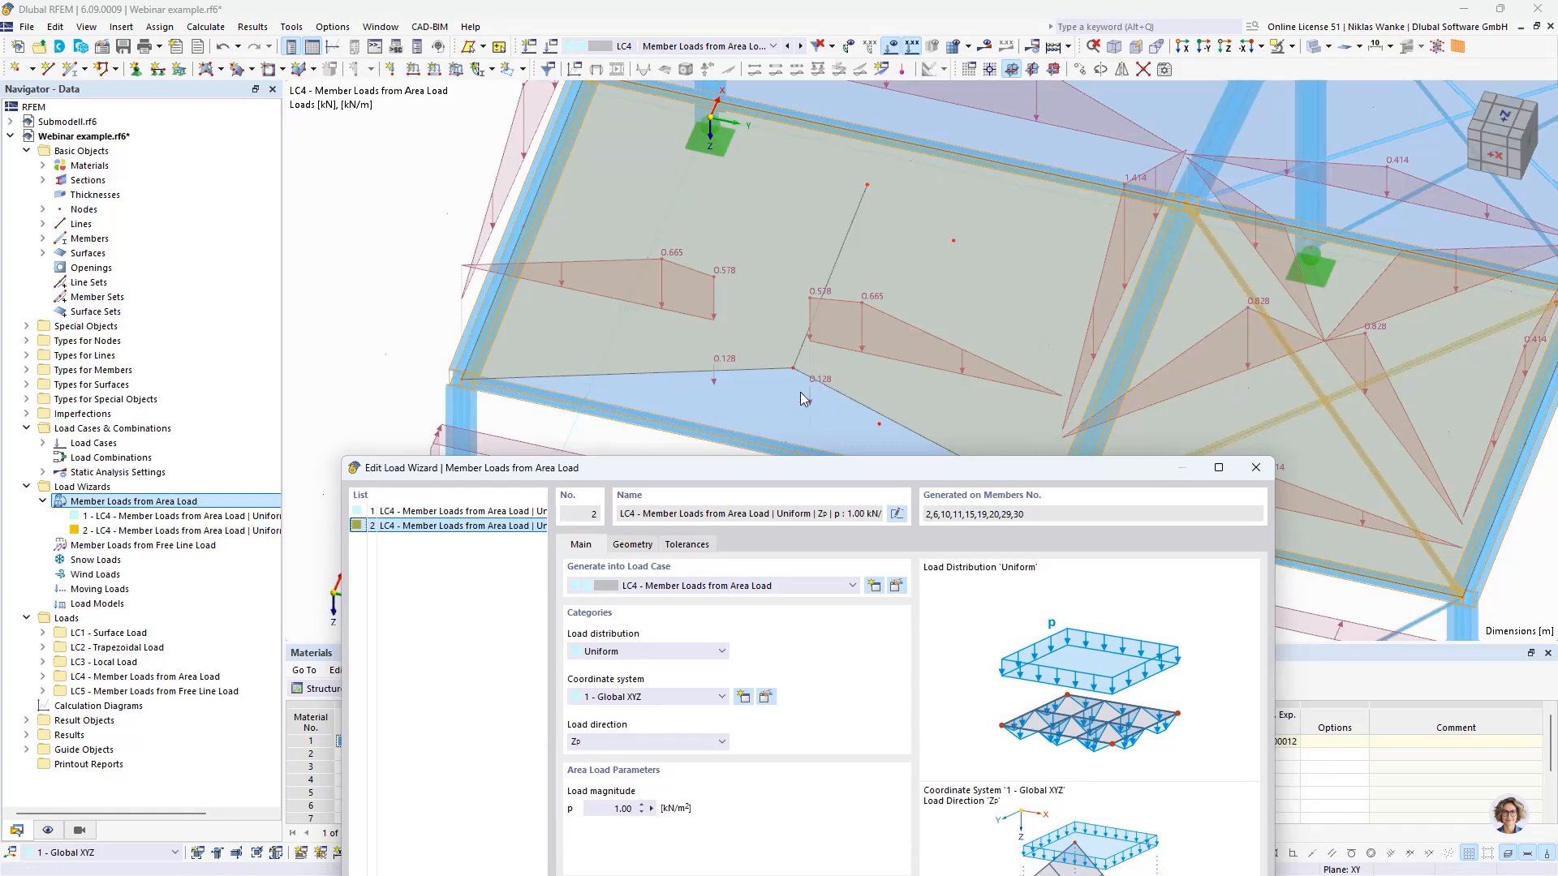
drag(815, 470, 875, 194)
click(633, 656)
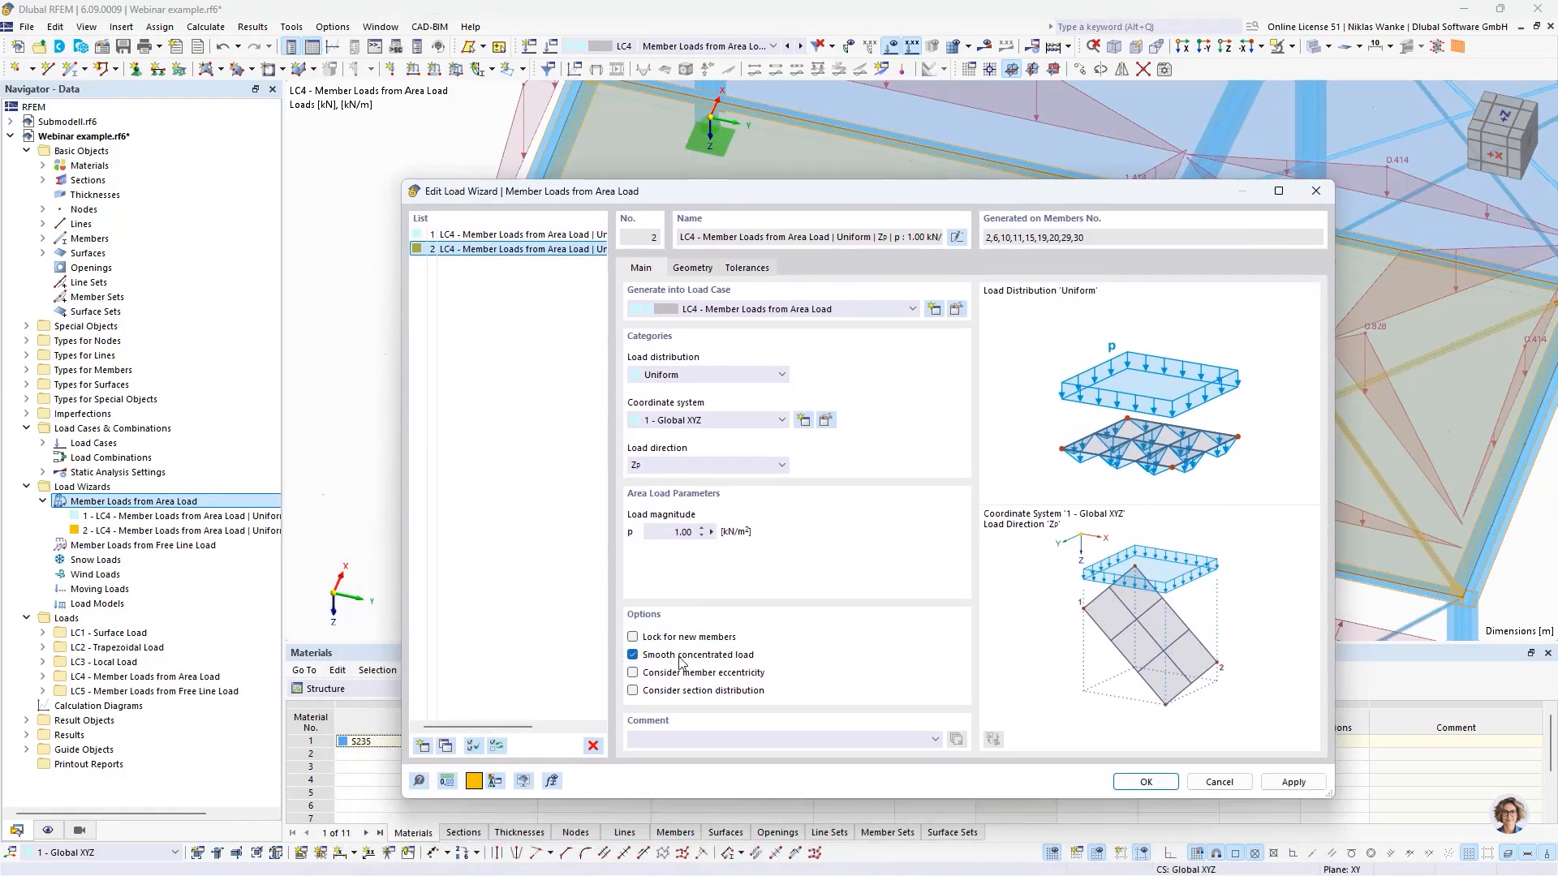
click(1144, 781)
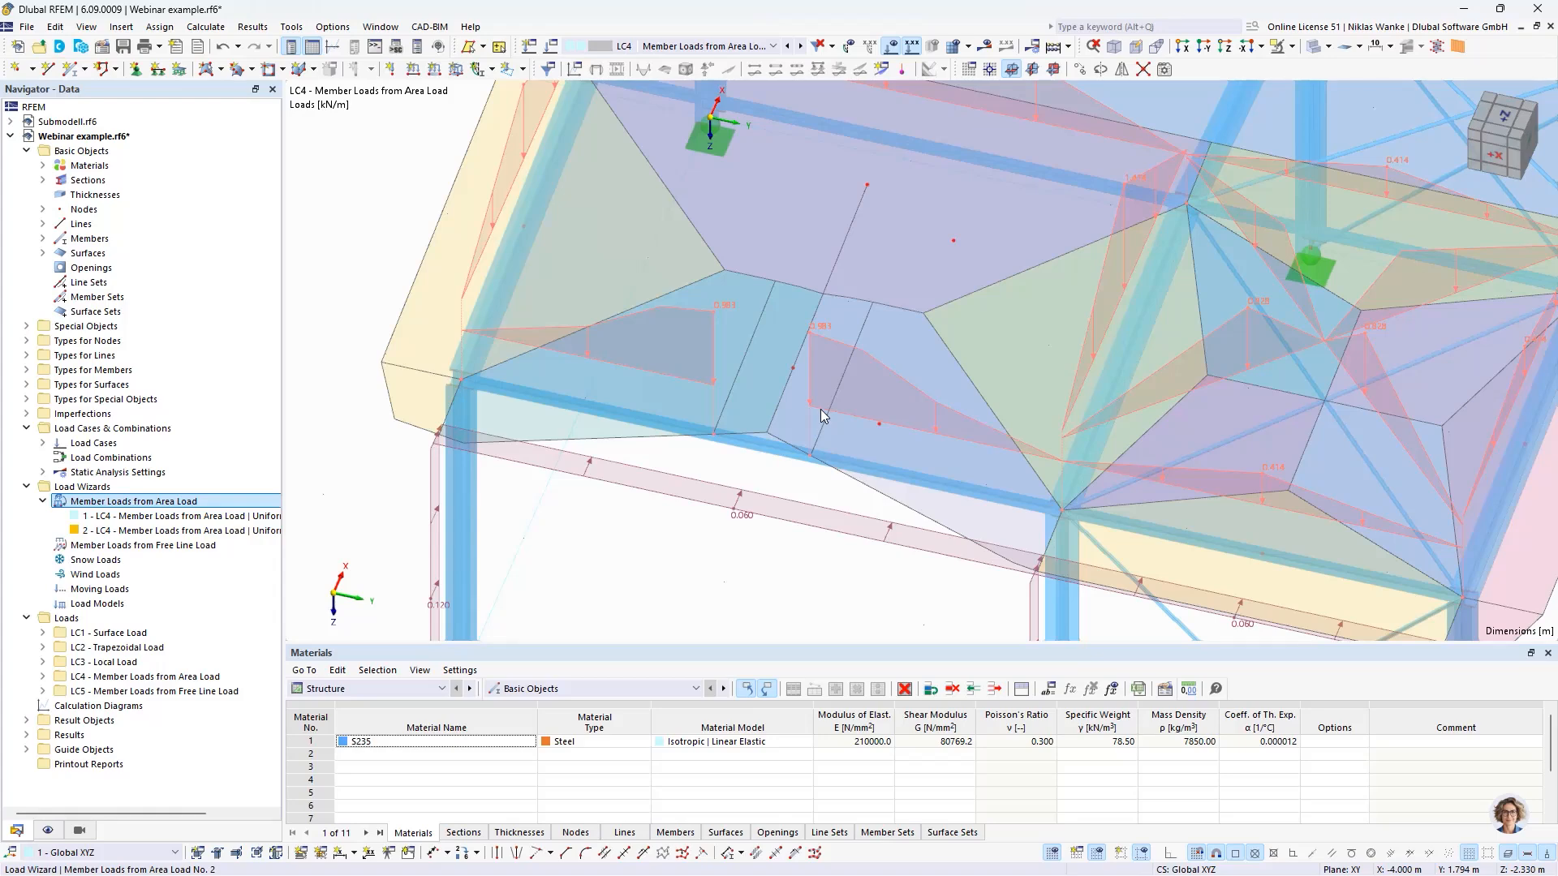
- Disable smoothing of concentrated loads in the second area load wizard again
double_click(824, 323)
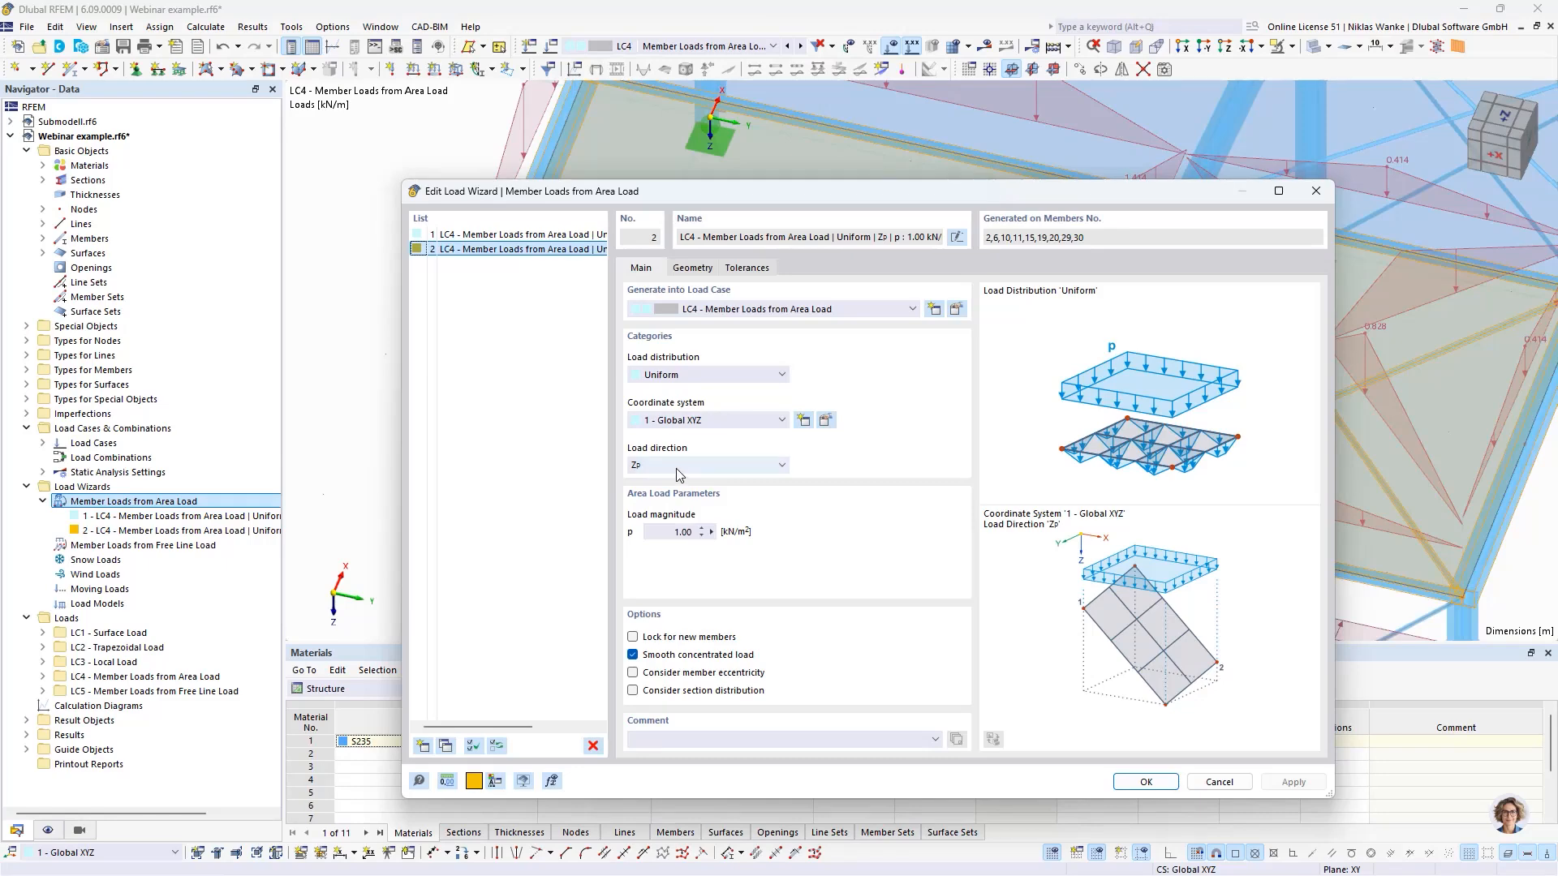
click(1146, 781)
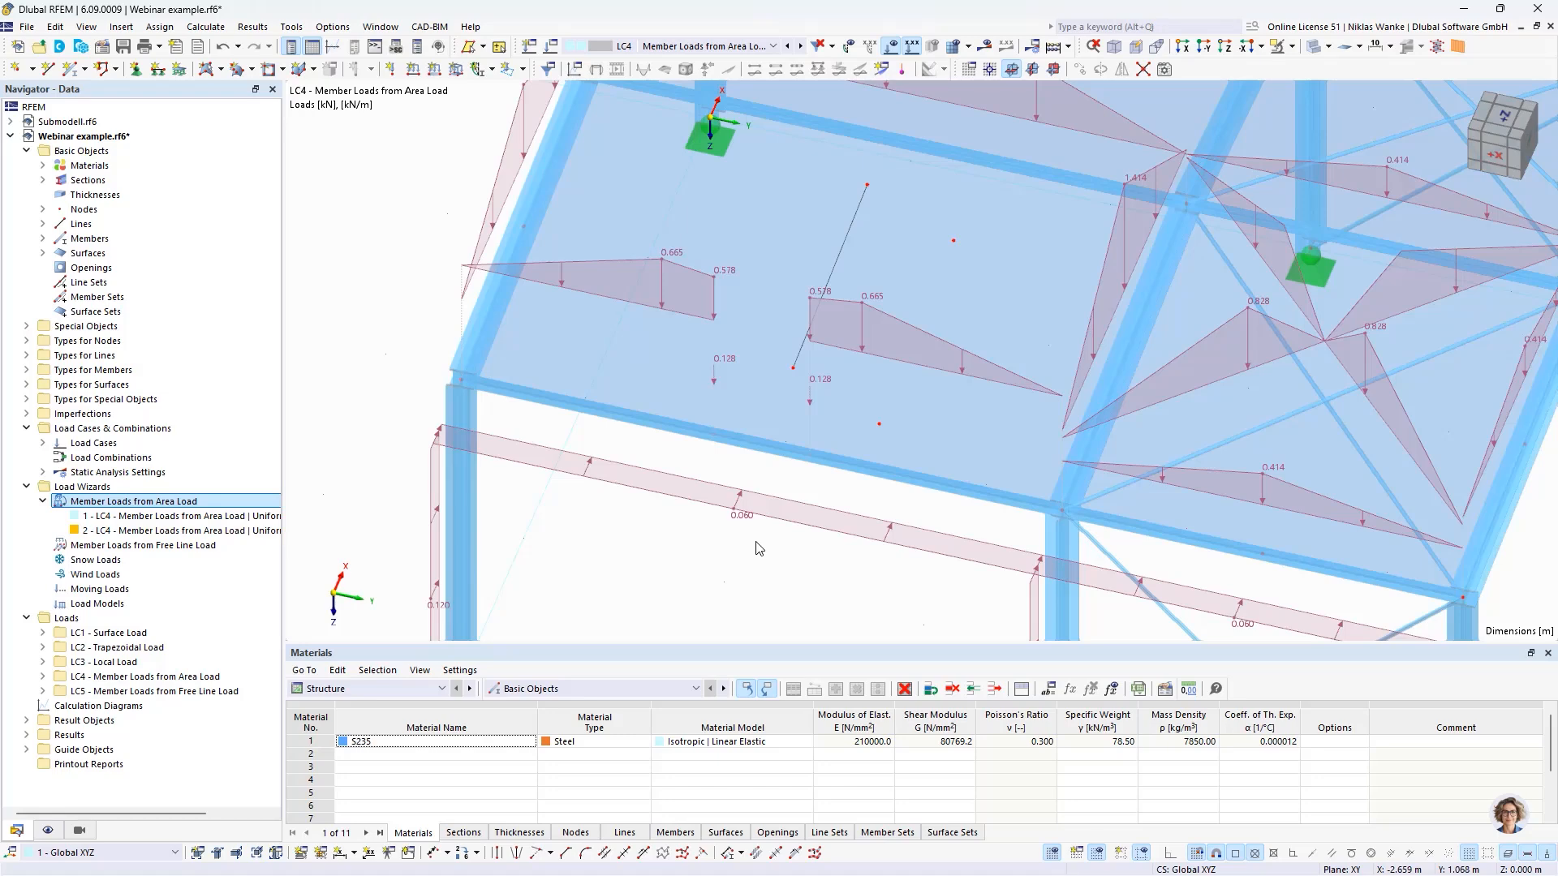
- Review the second wizard's 'Members in Plane' and 'Nodes in Line' tolerances against the roof, along with its geometry and main settings
double_click(908, 326)
click(750, 268)
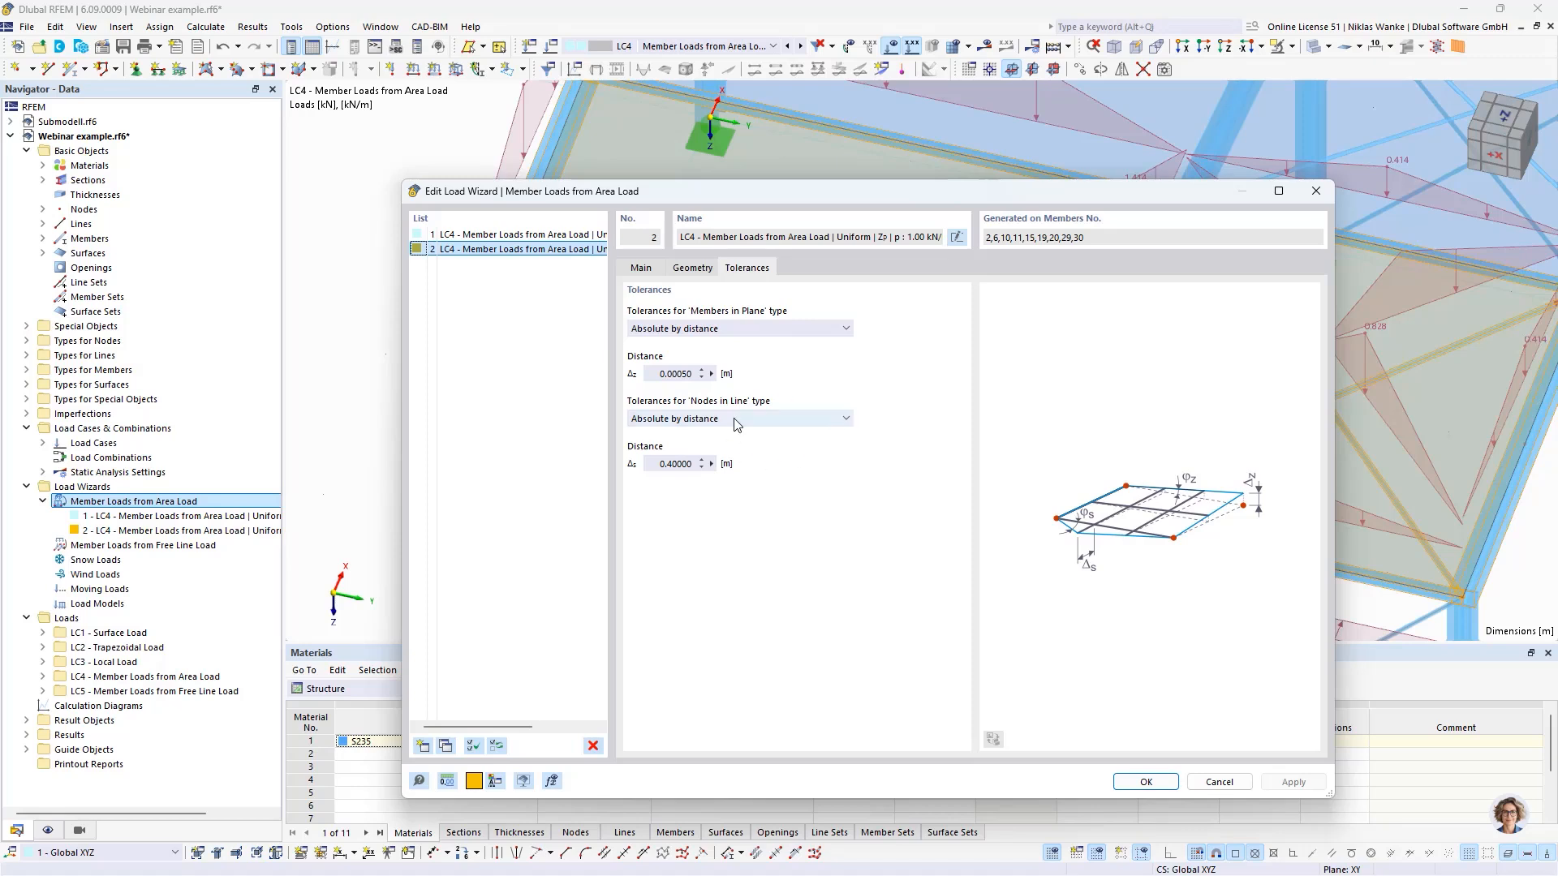
click(663, 373)
drag(1253, 197, 1129, 524)
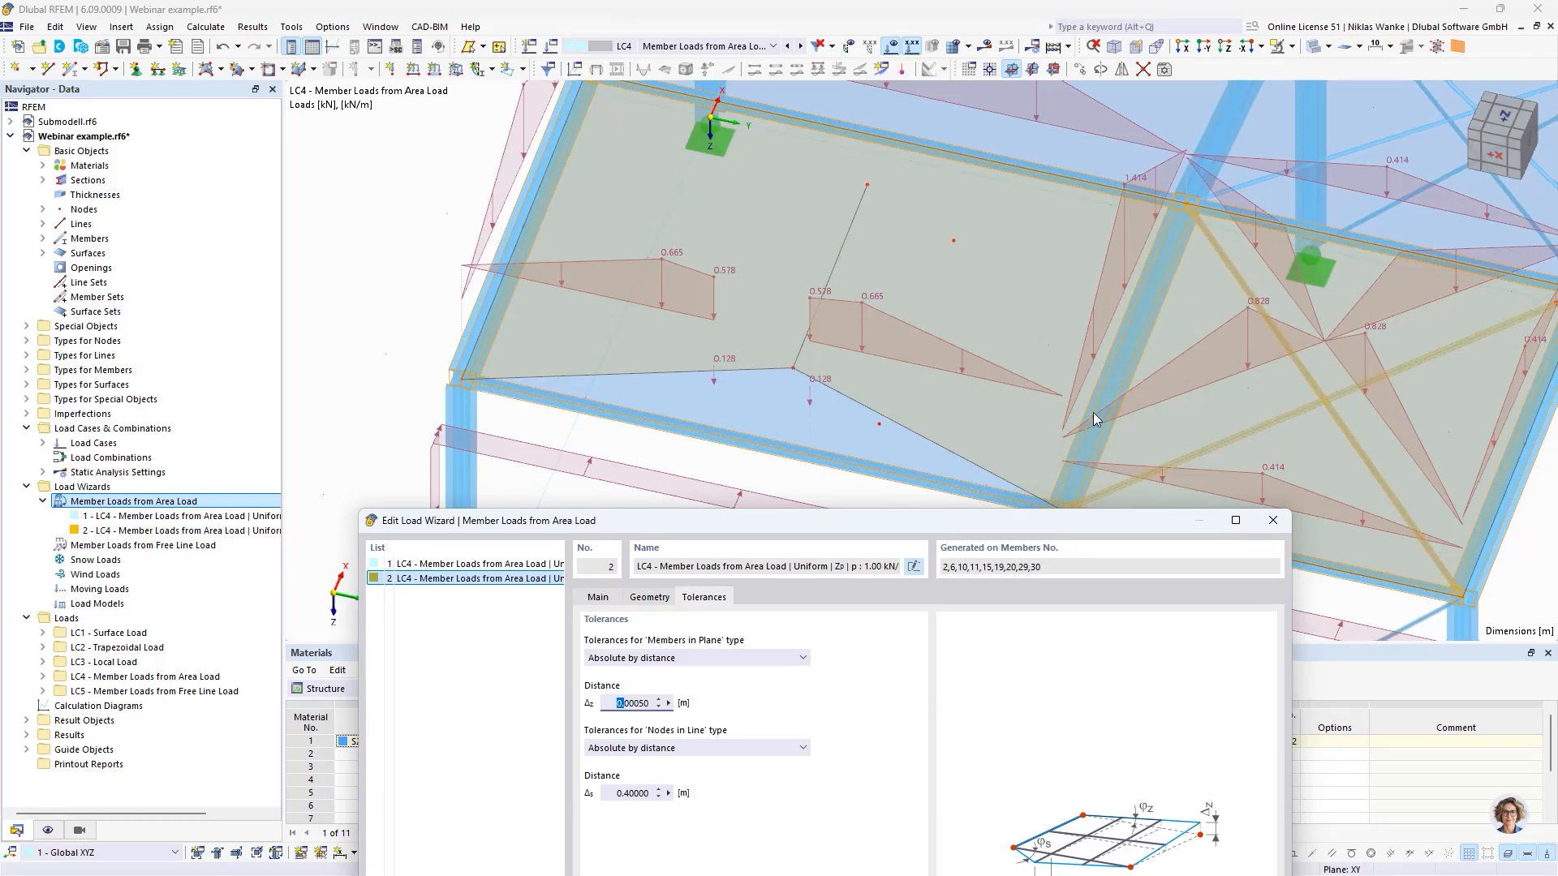
drag(1079, 506, 1332, 547)
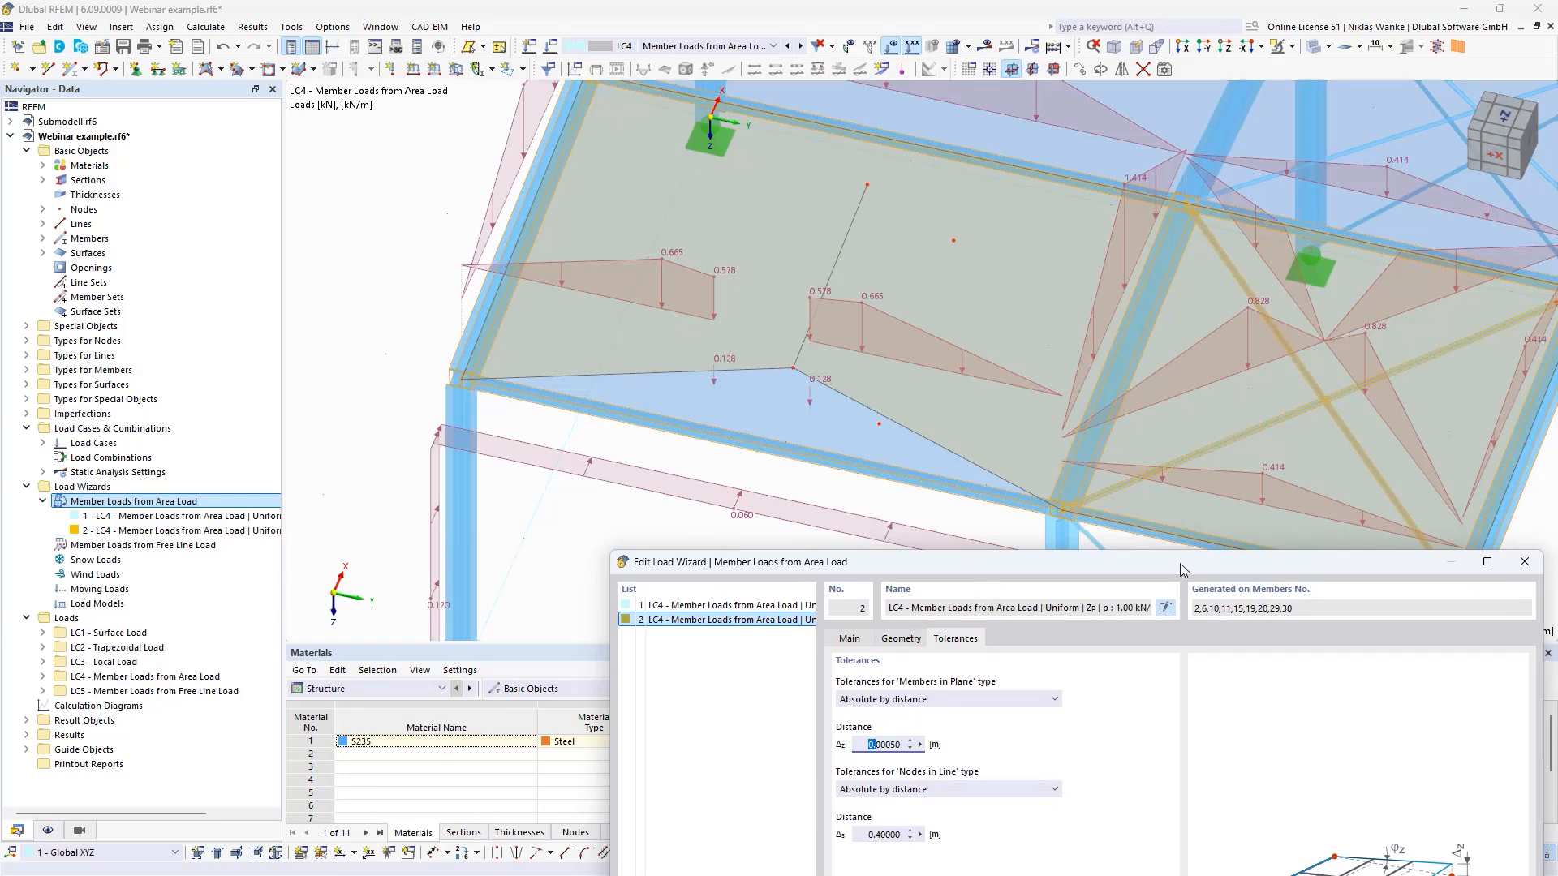
drag(1179, 563, 1029, 237)
drag(713, 419, 814, 426)
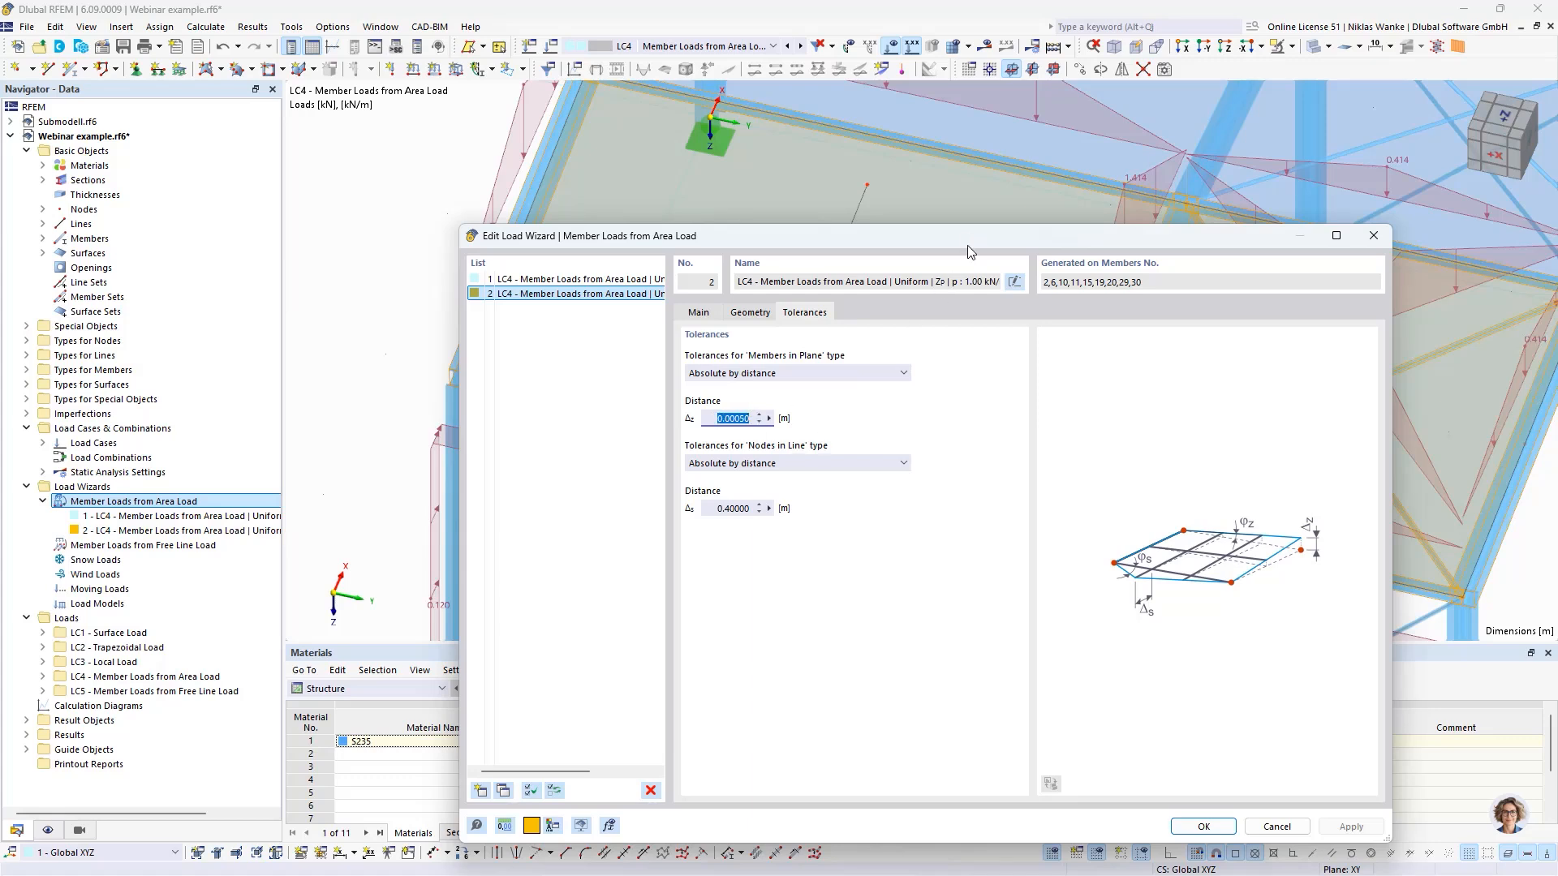
drag(969, 242, 897, 136)
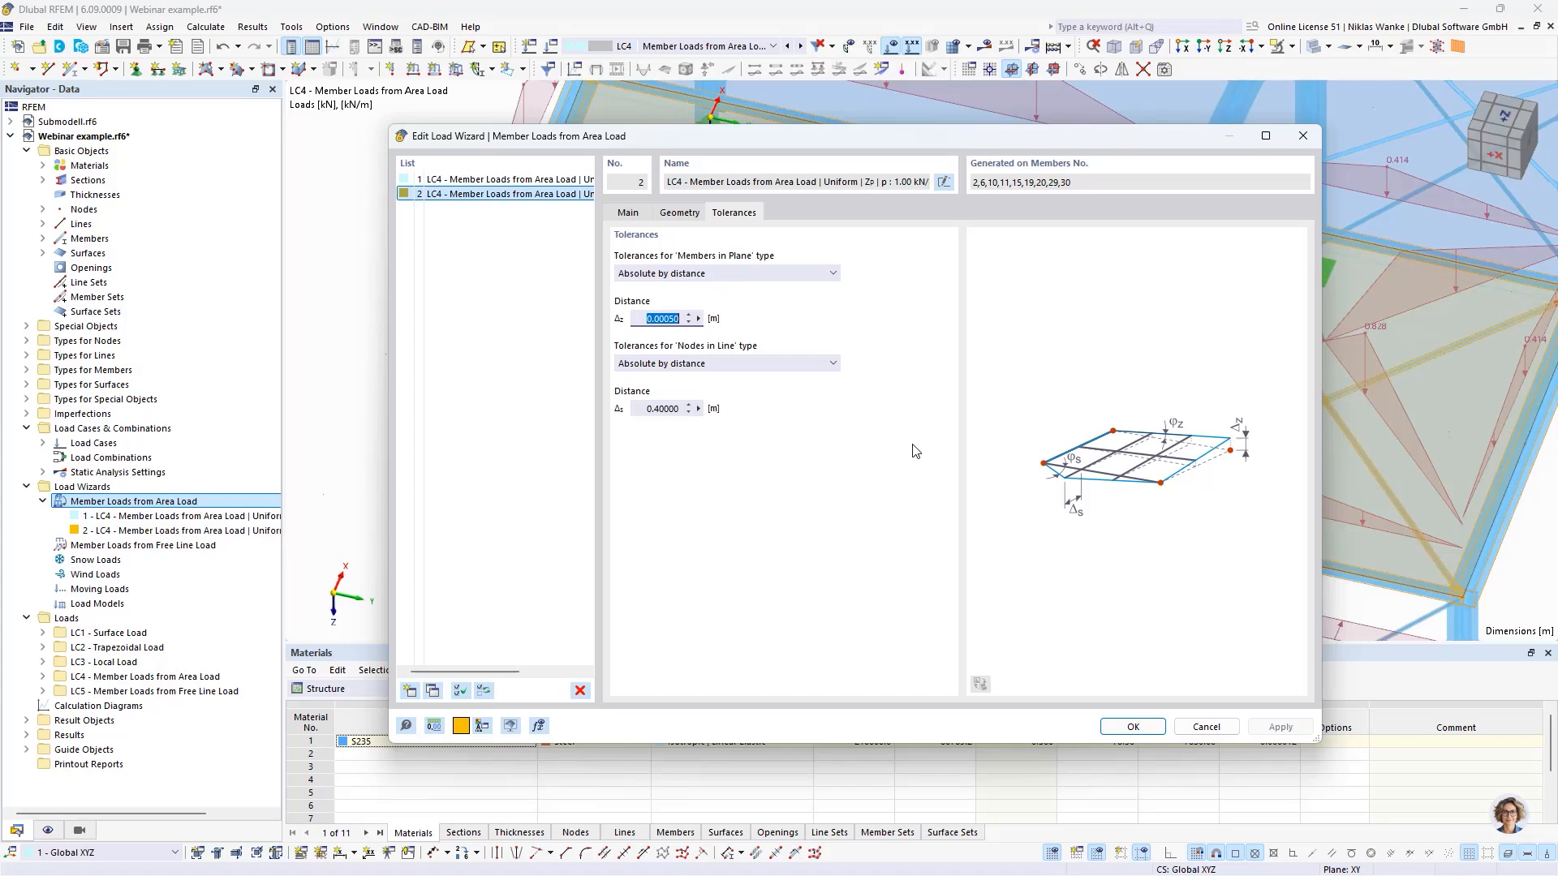
click(687, 213)
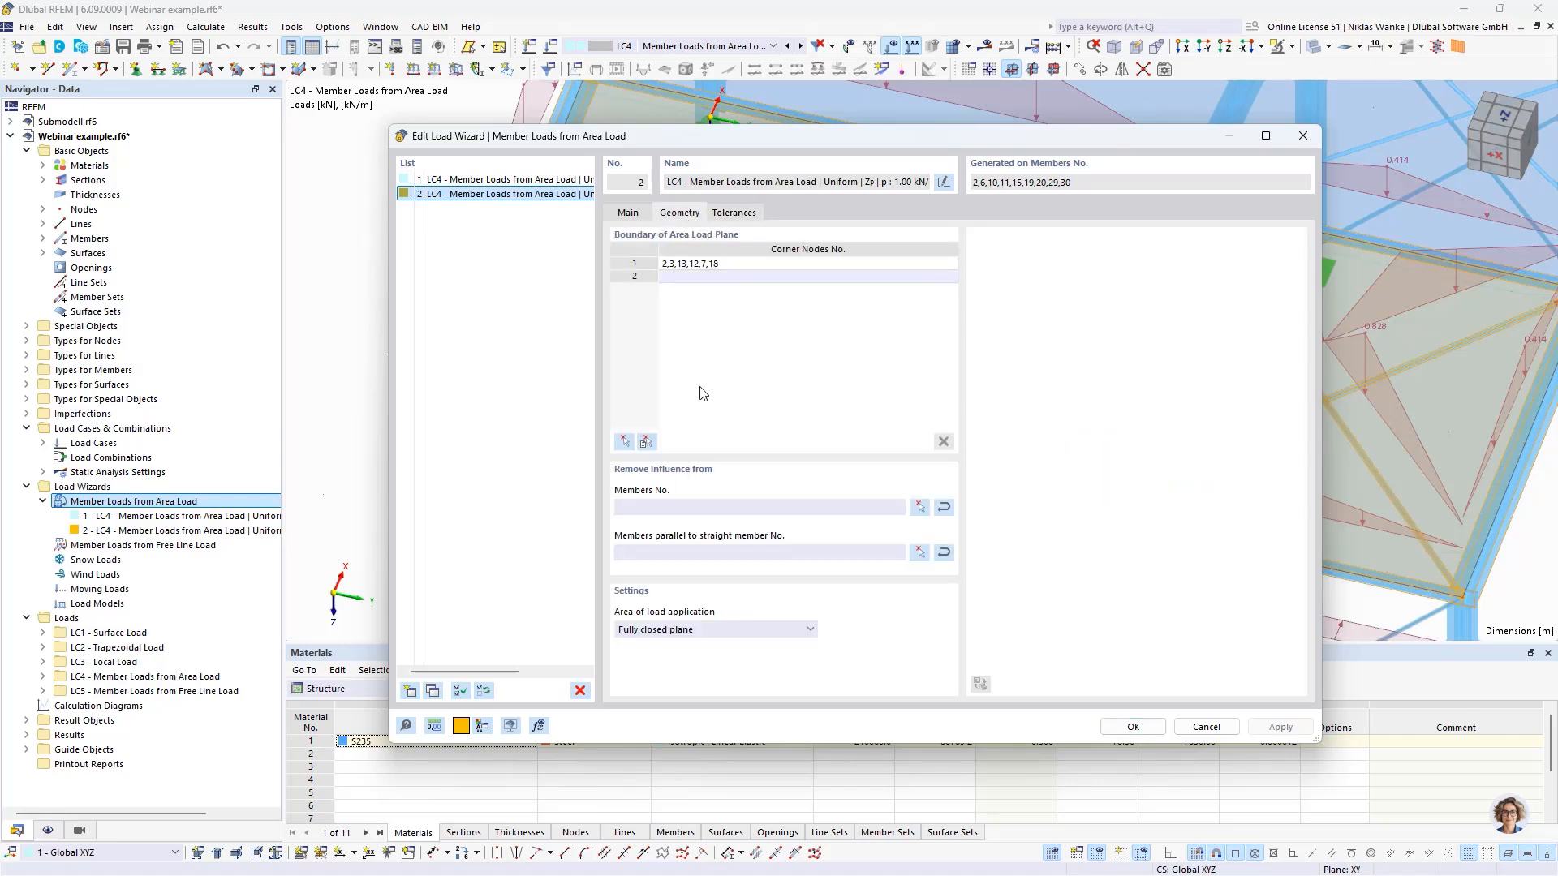
click(636, 214)
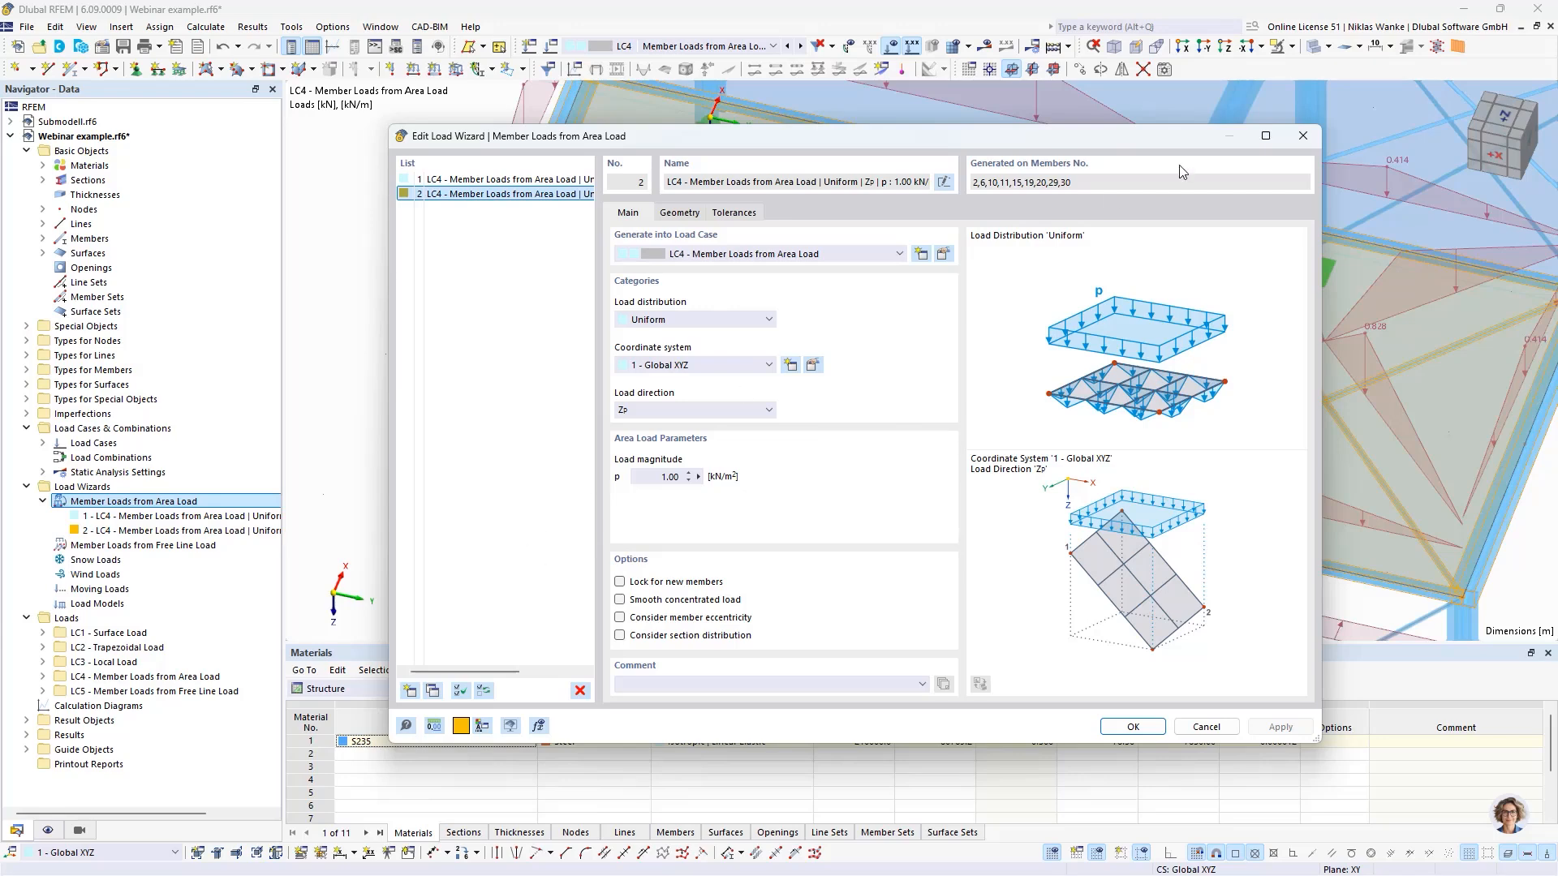
click(1303, 135)
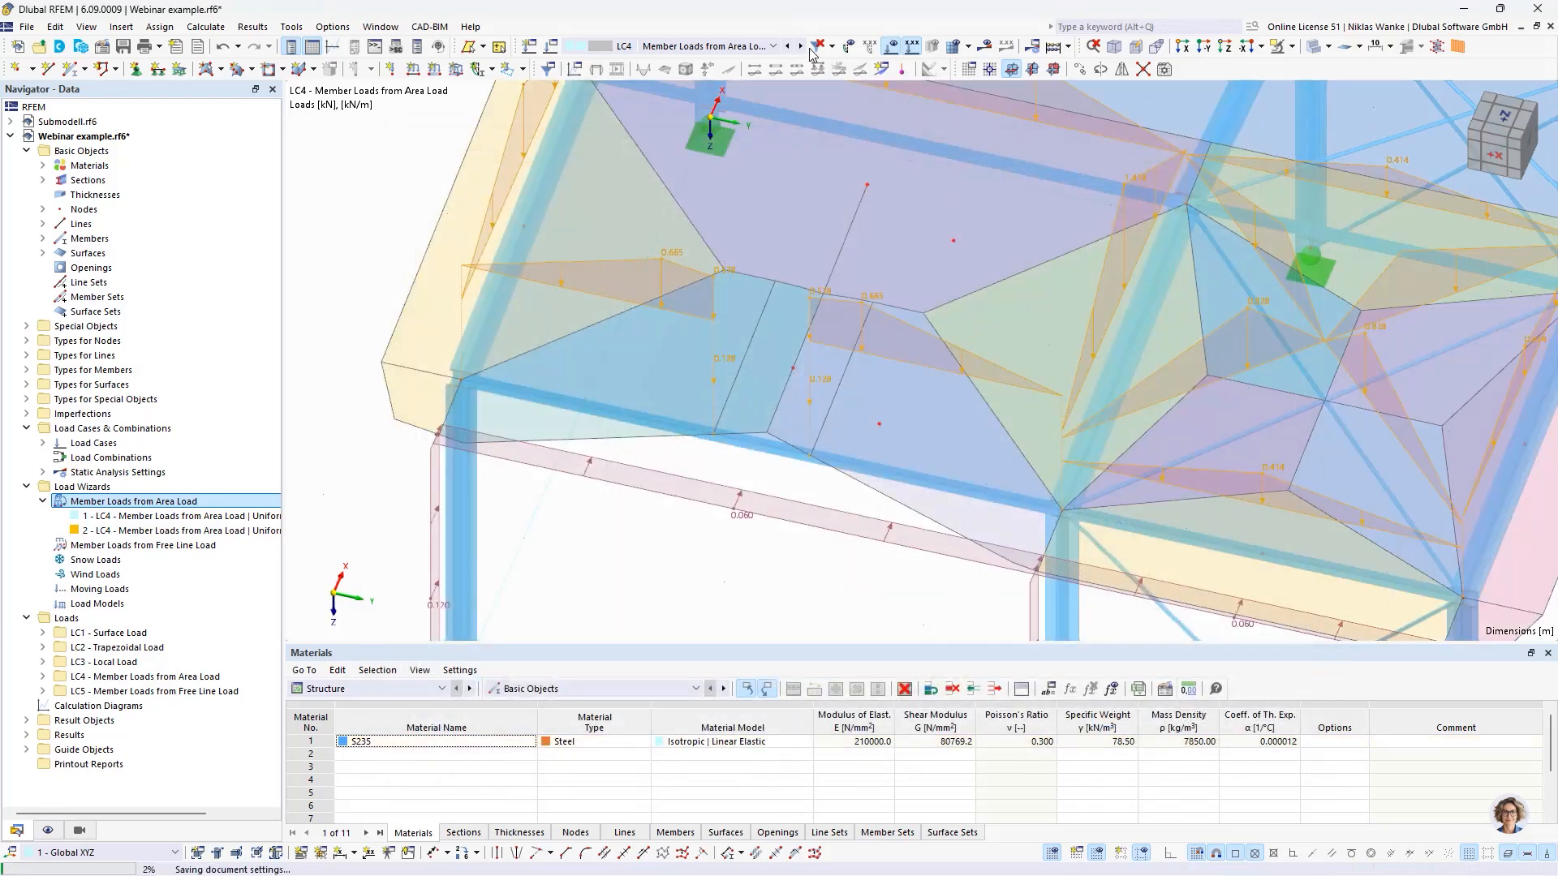
- Switch to load case LC5 and start a new load wizard for member loads from a free line load
click(801, 47)
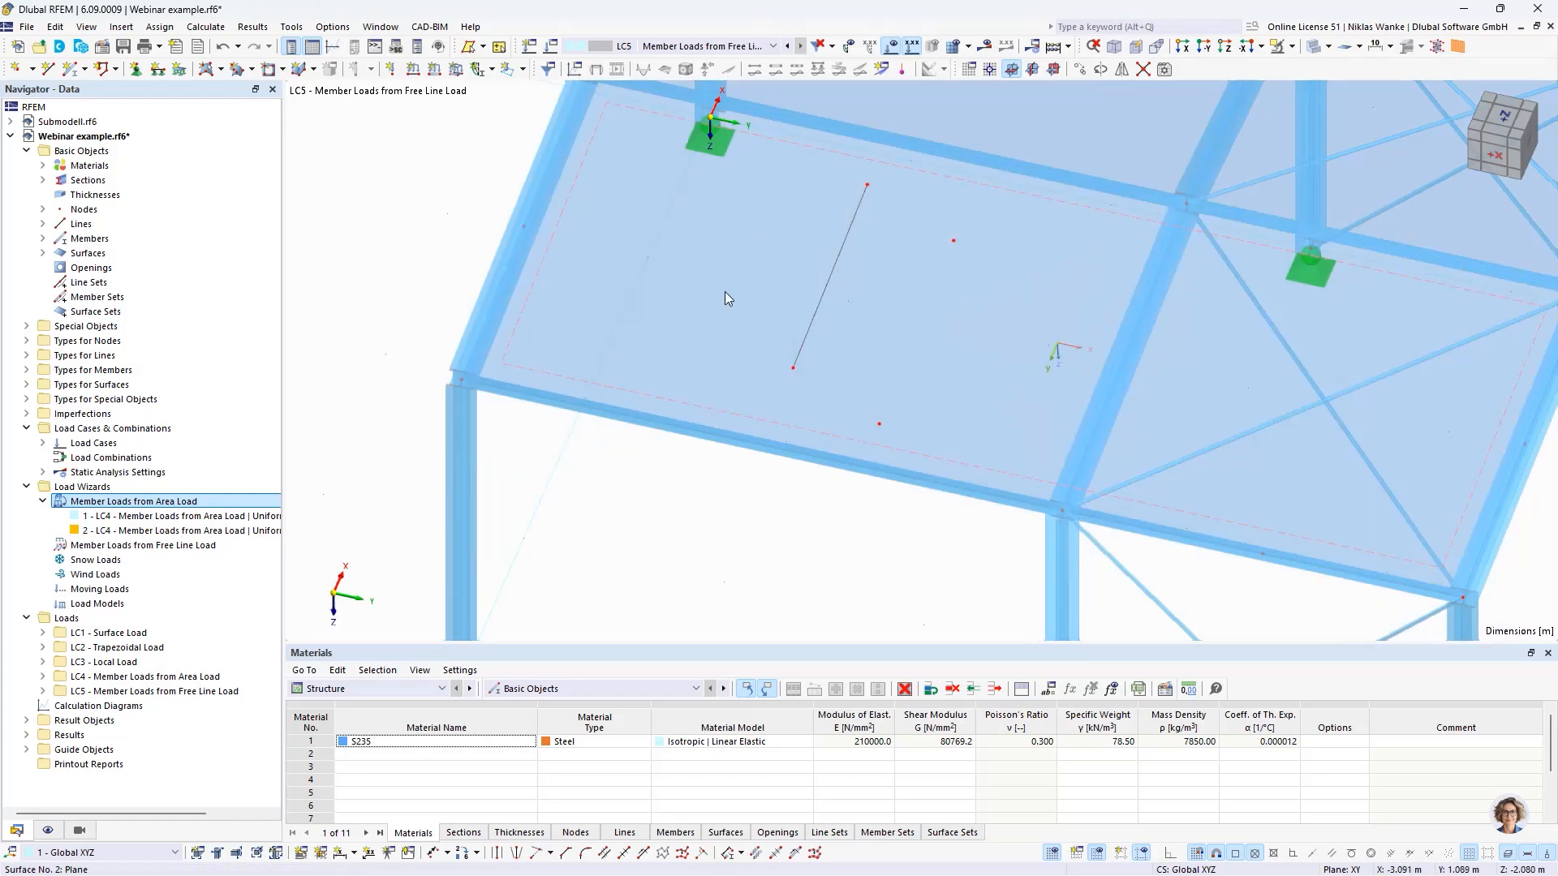
scroll(713, 298, down, 2)
scroll(714, 298, down, 1)
middle_drag(729, 443, 646, 400)
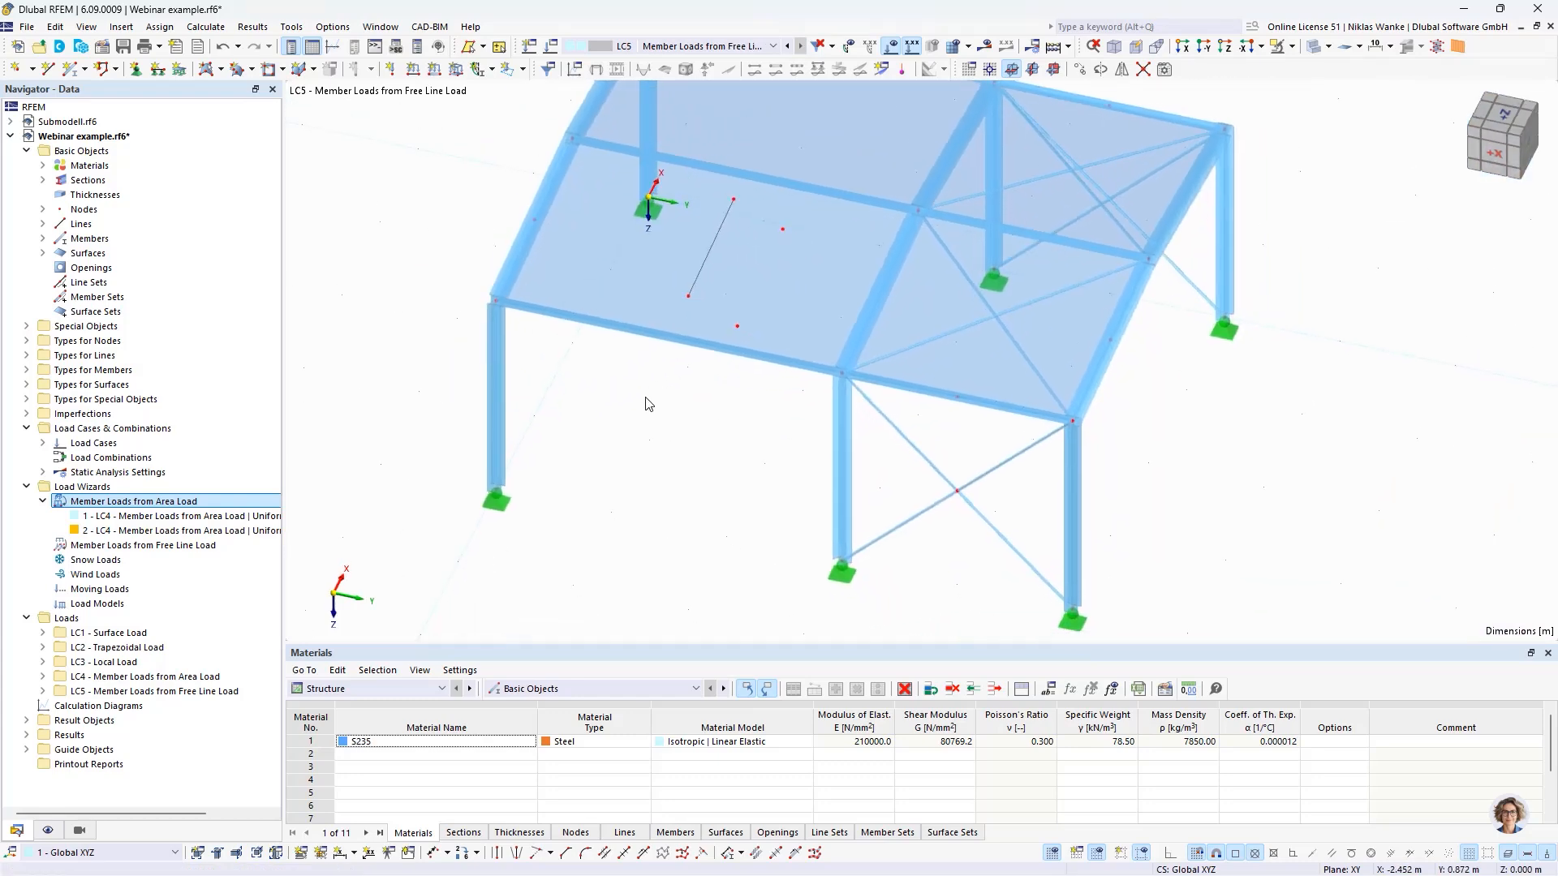
click(181, 546)
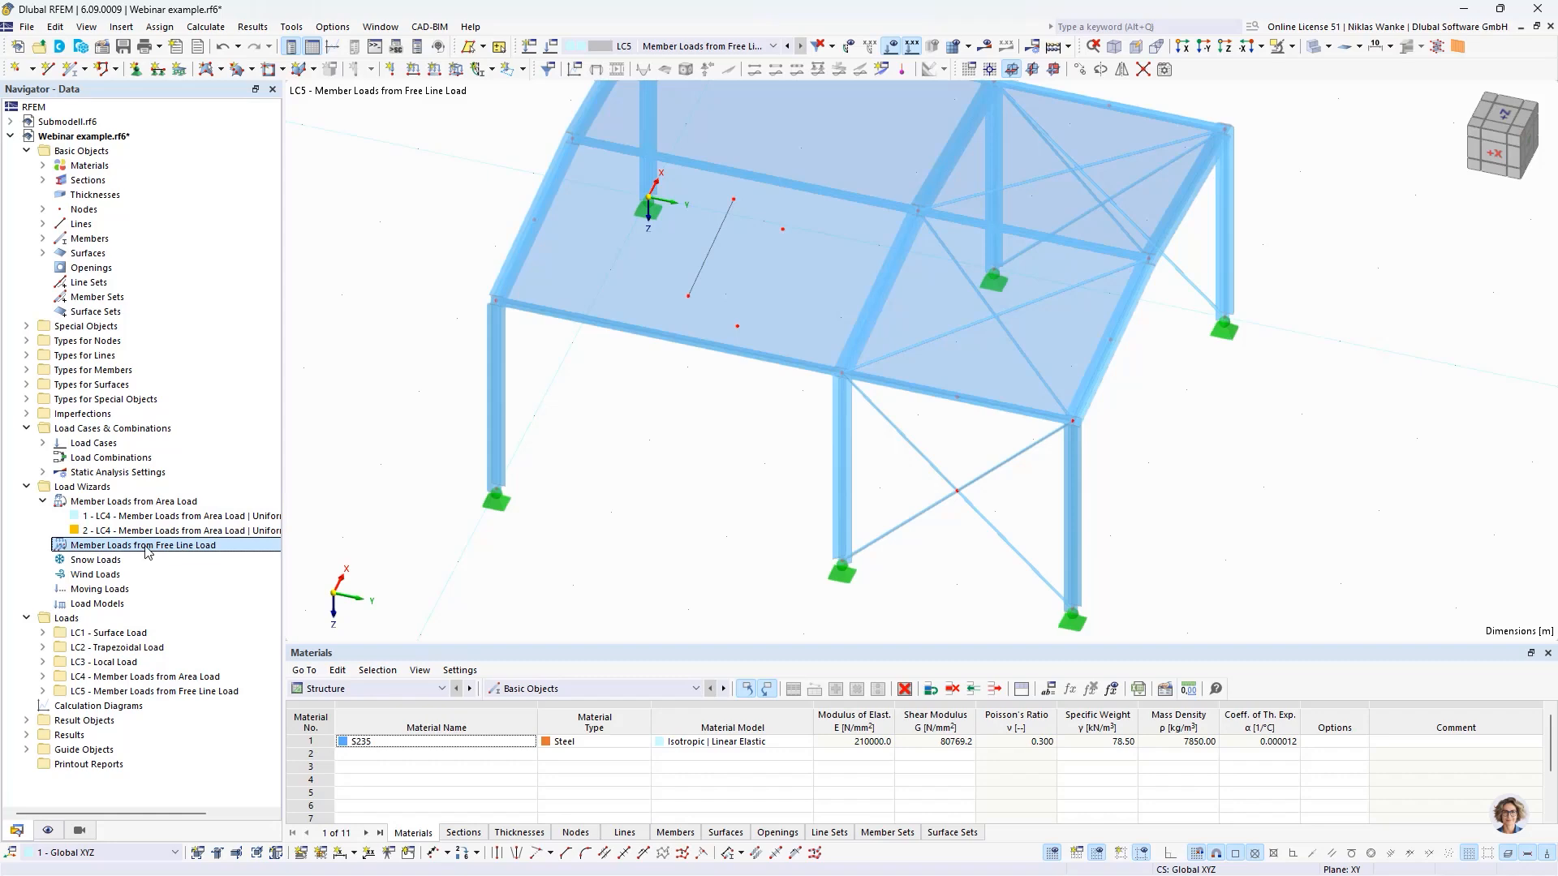
right_click(147, 551)
click(235, 576)
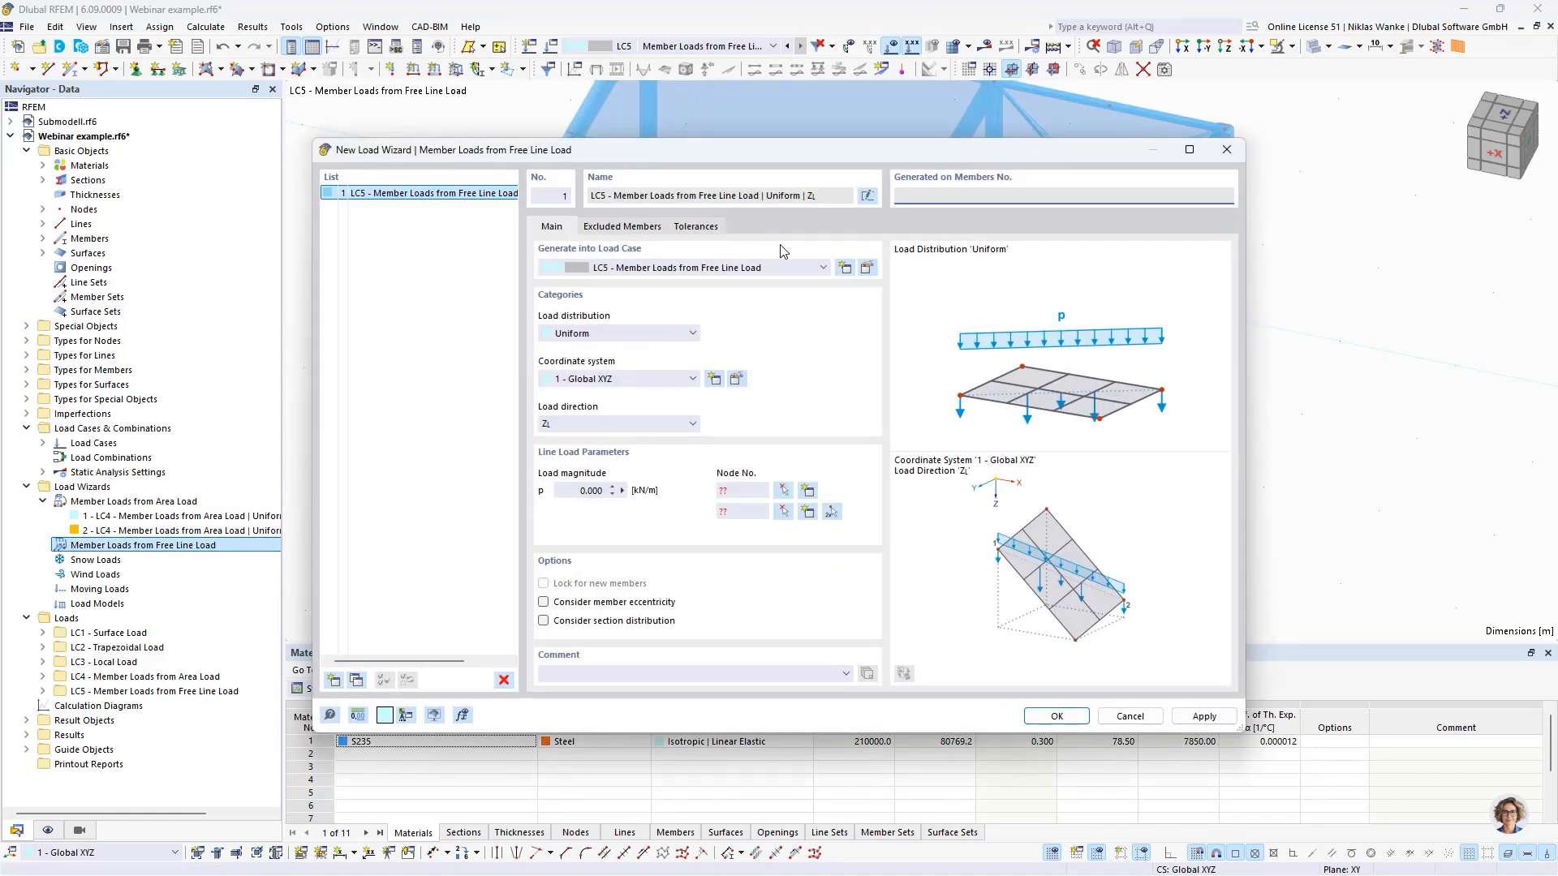
drag(799, 157, 831, 139)
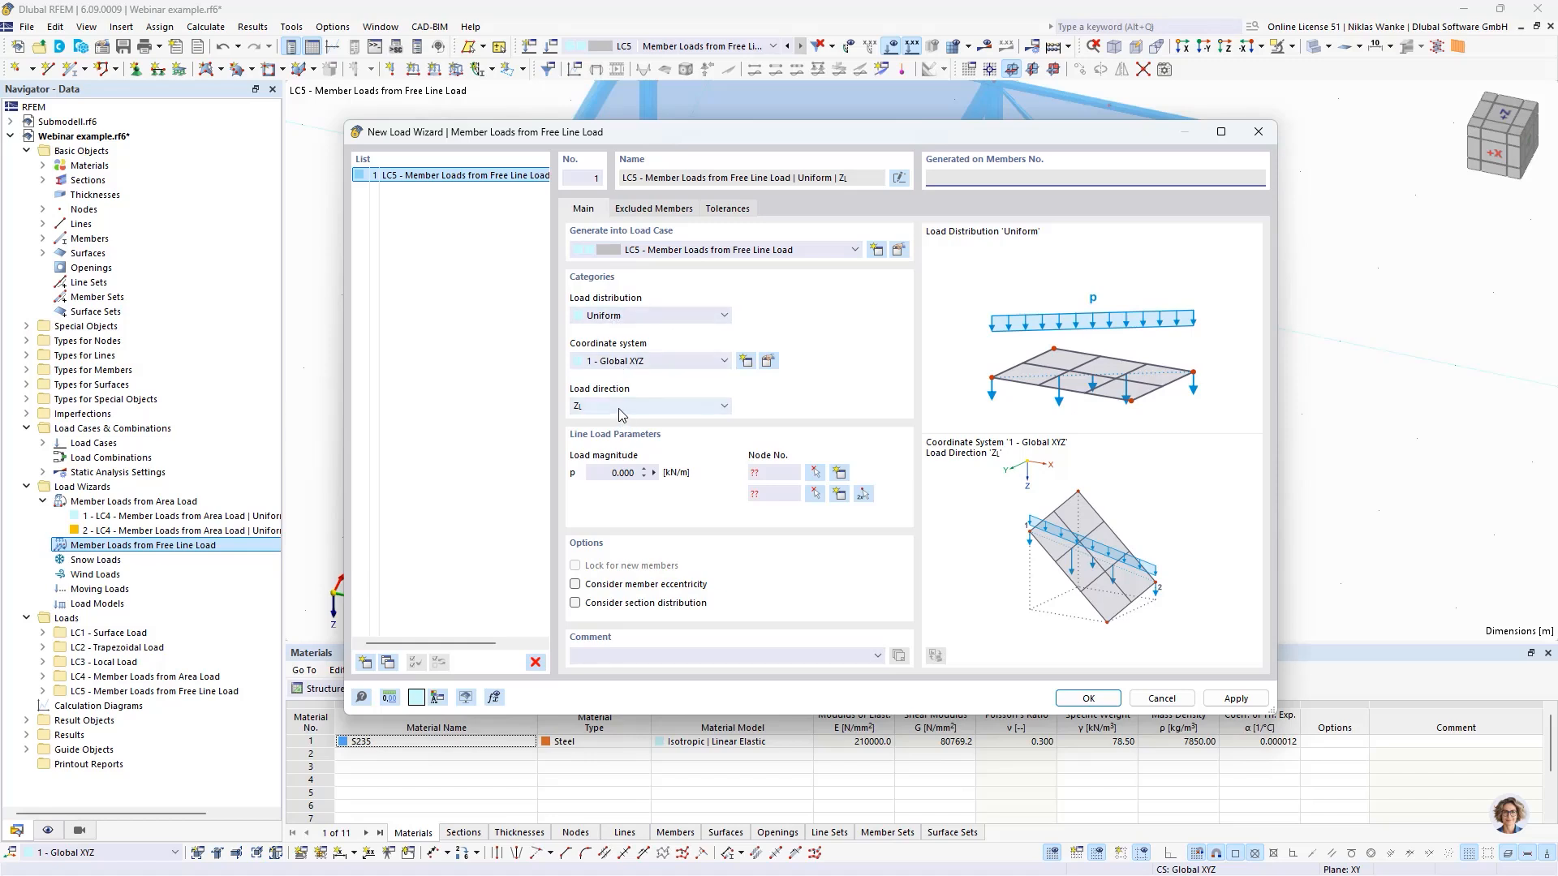
- Set the free line load's direction to global Z on projected length and its magnitude to 1 kN/m
click(653, 405)
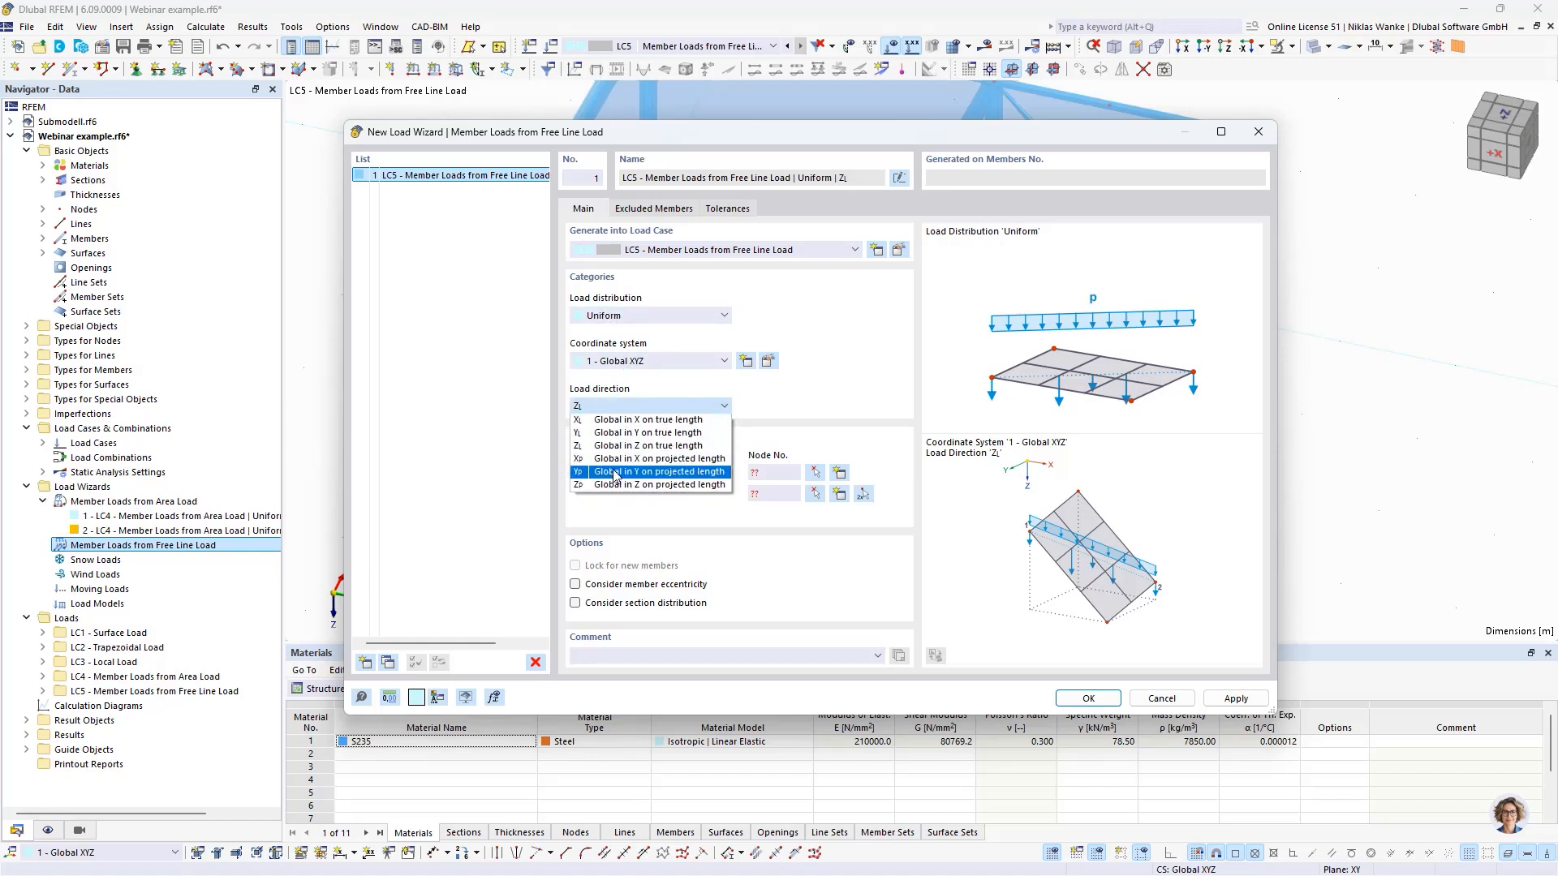
click(624, 485)
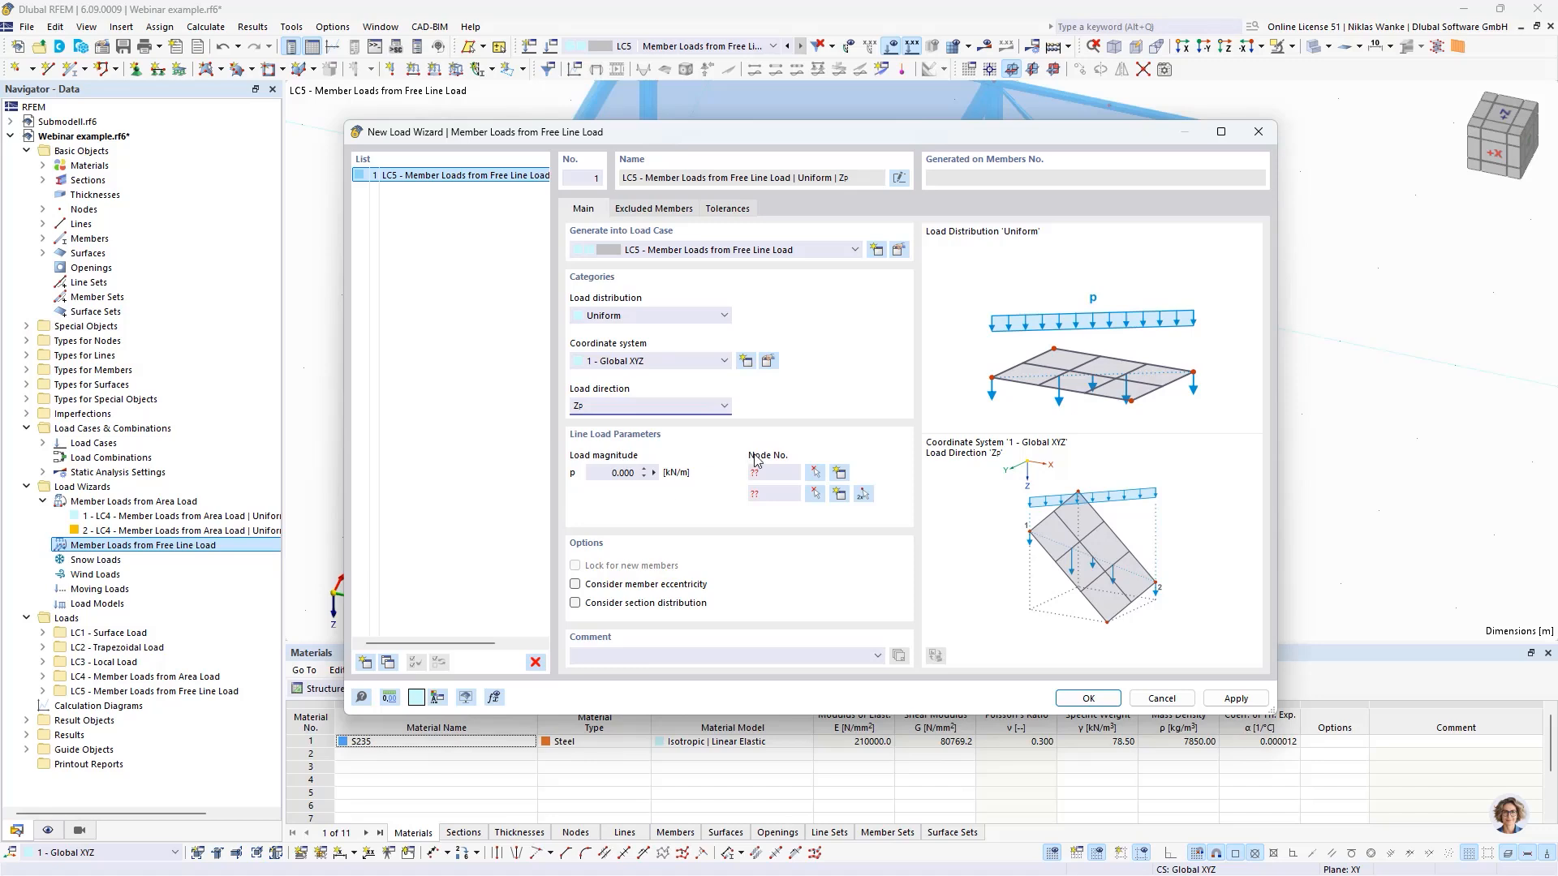
click(617, 474)
text(1)
- Define the load line from node 25 to node 24 on the two outer rafters and inspect its preview across the roof
click(865, 495)
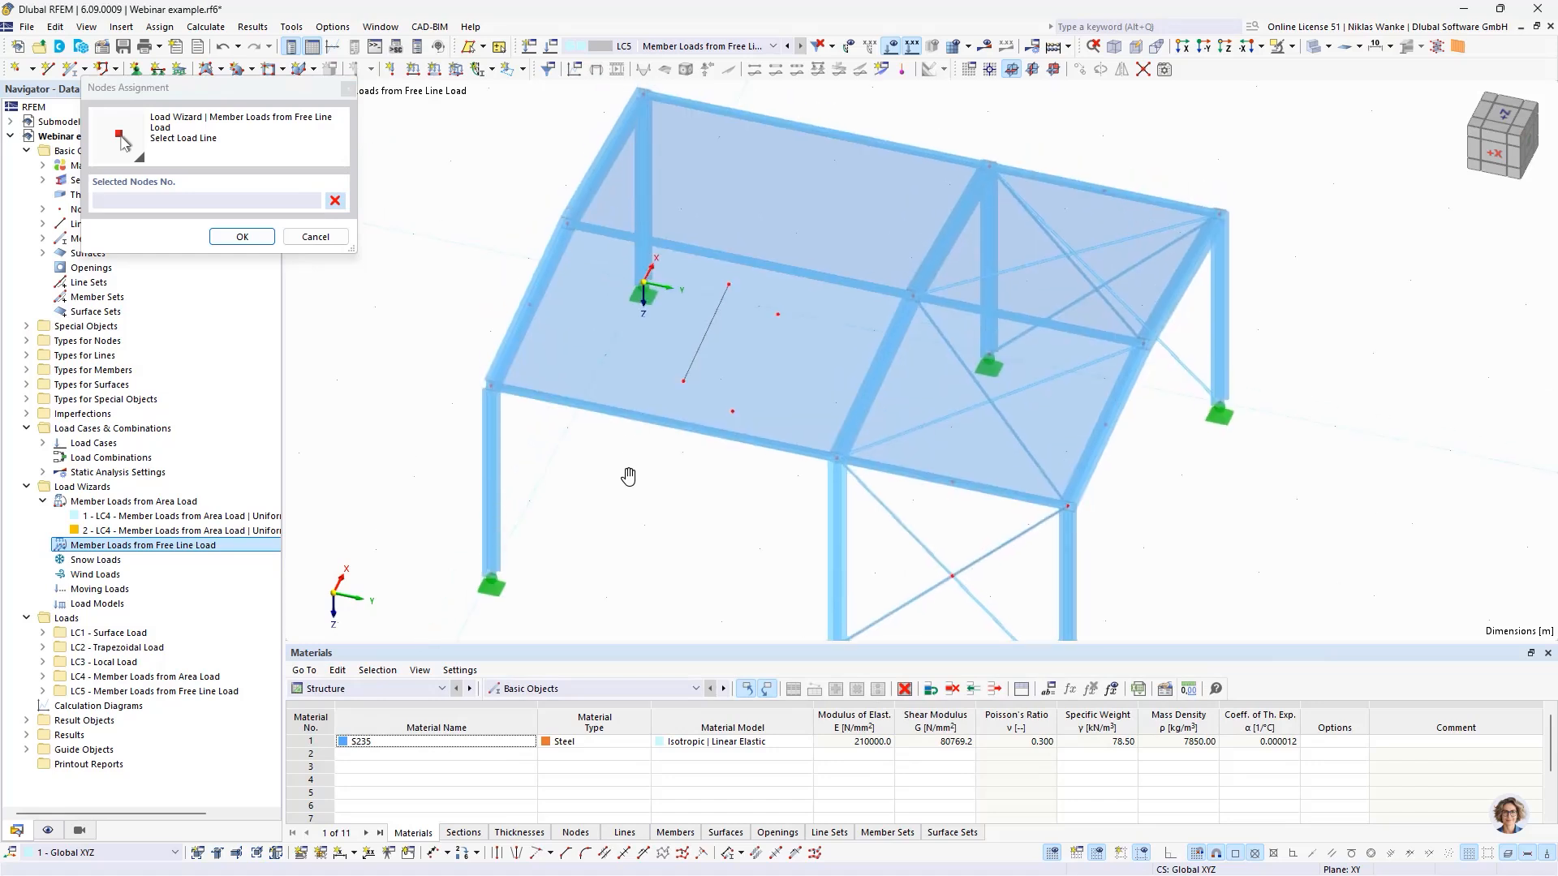
ctrl+middle_drag(628, 476, 537, 428)
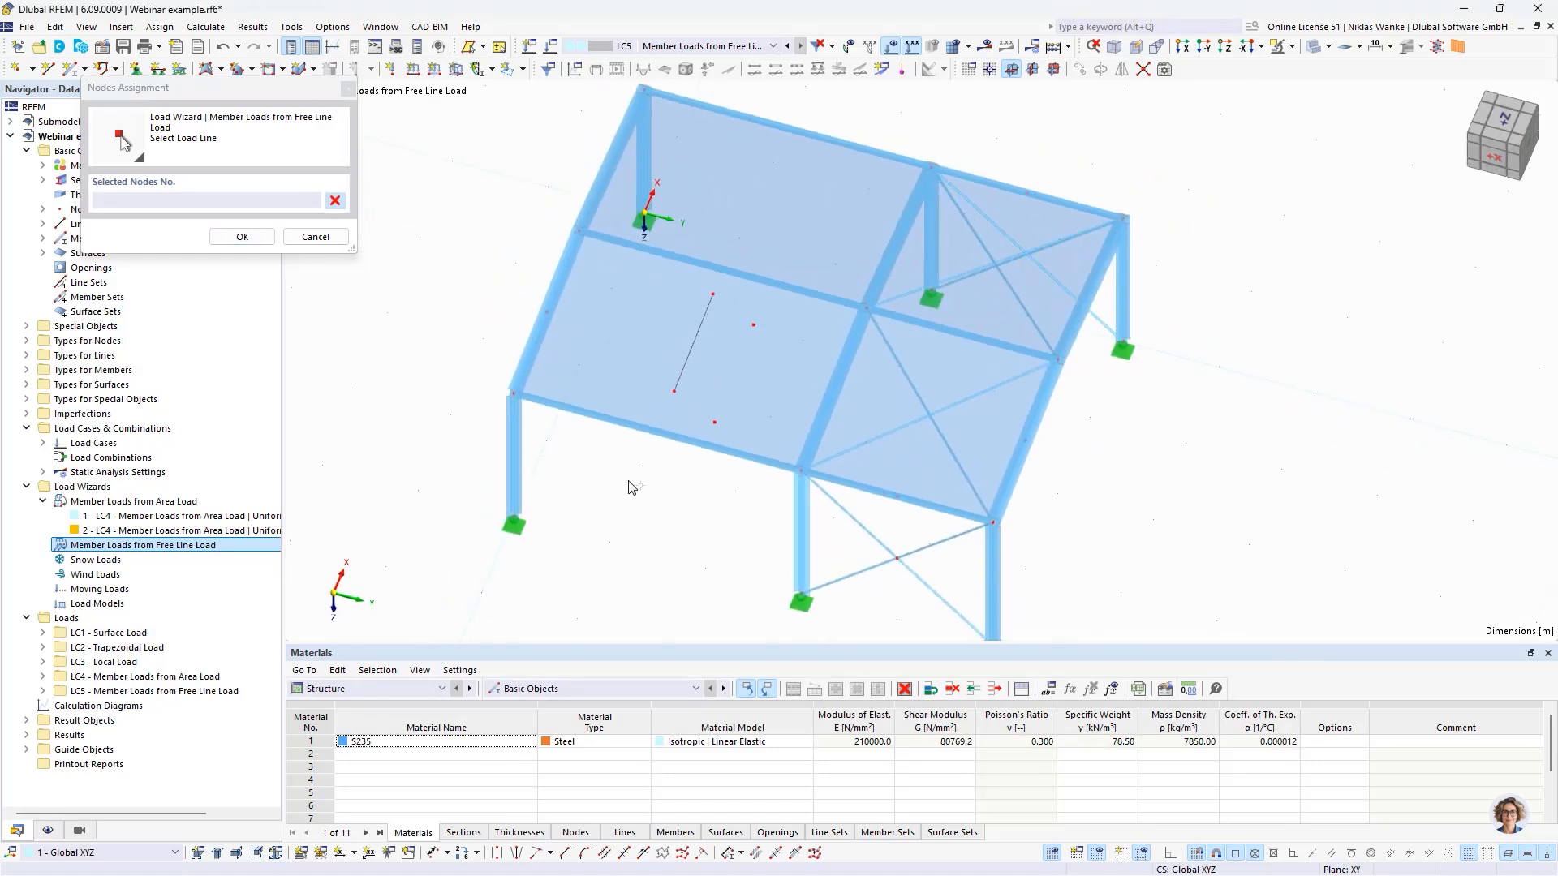
click(547, 311)
click(1024, 439)
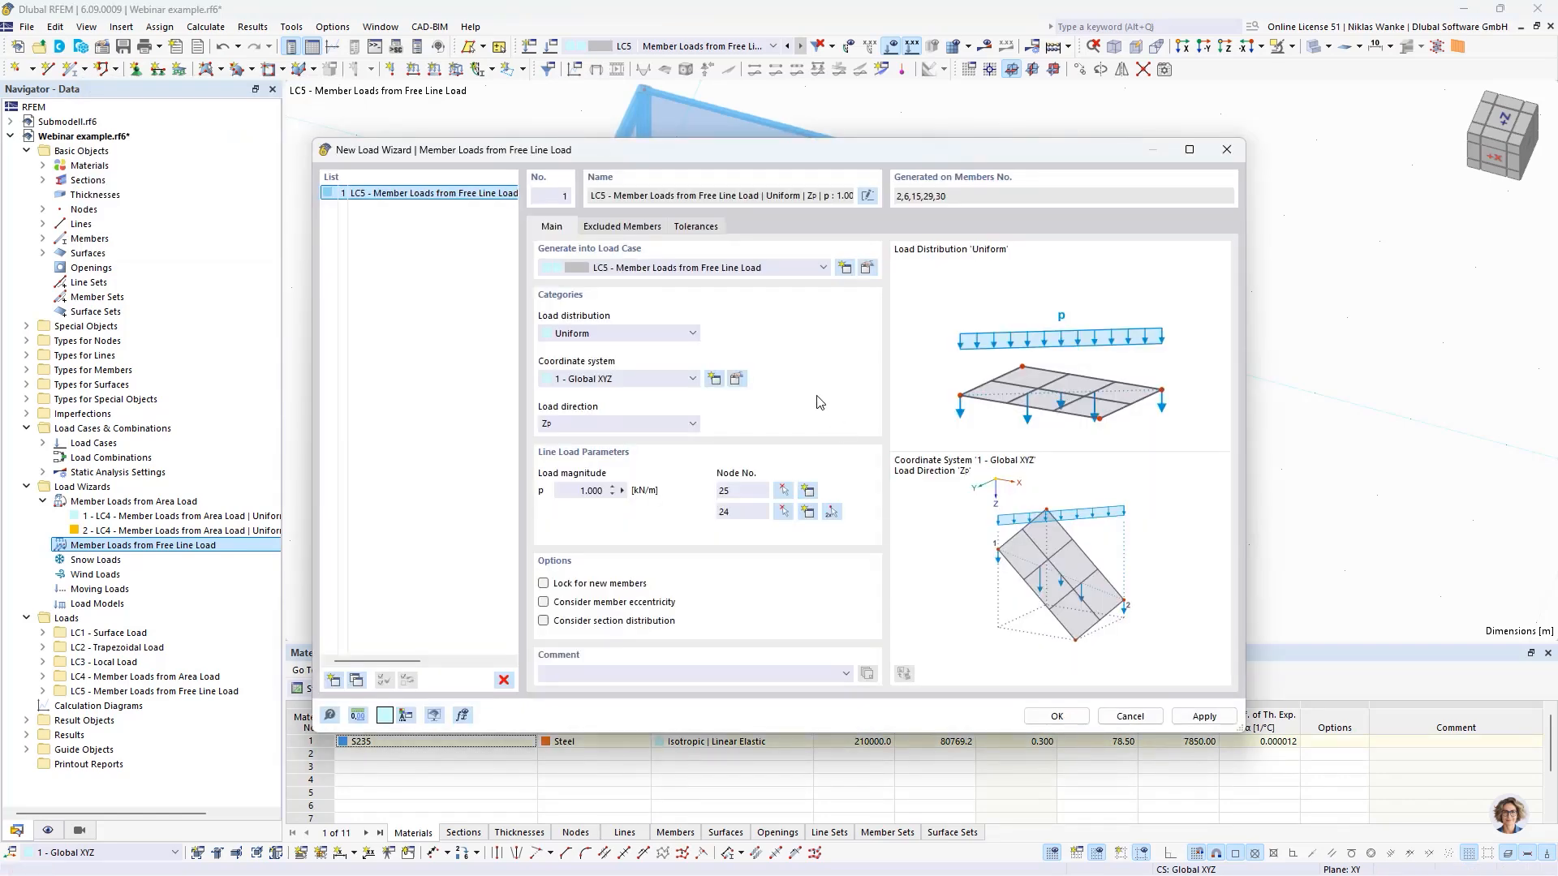
drag(848, 155, 893, 589)
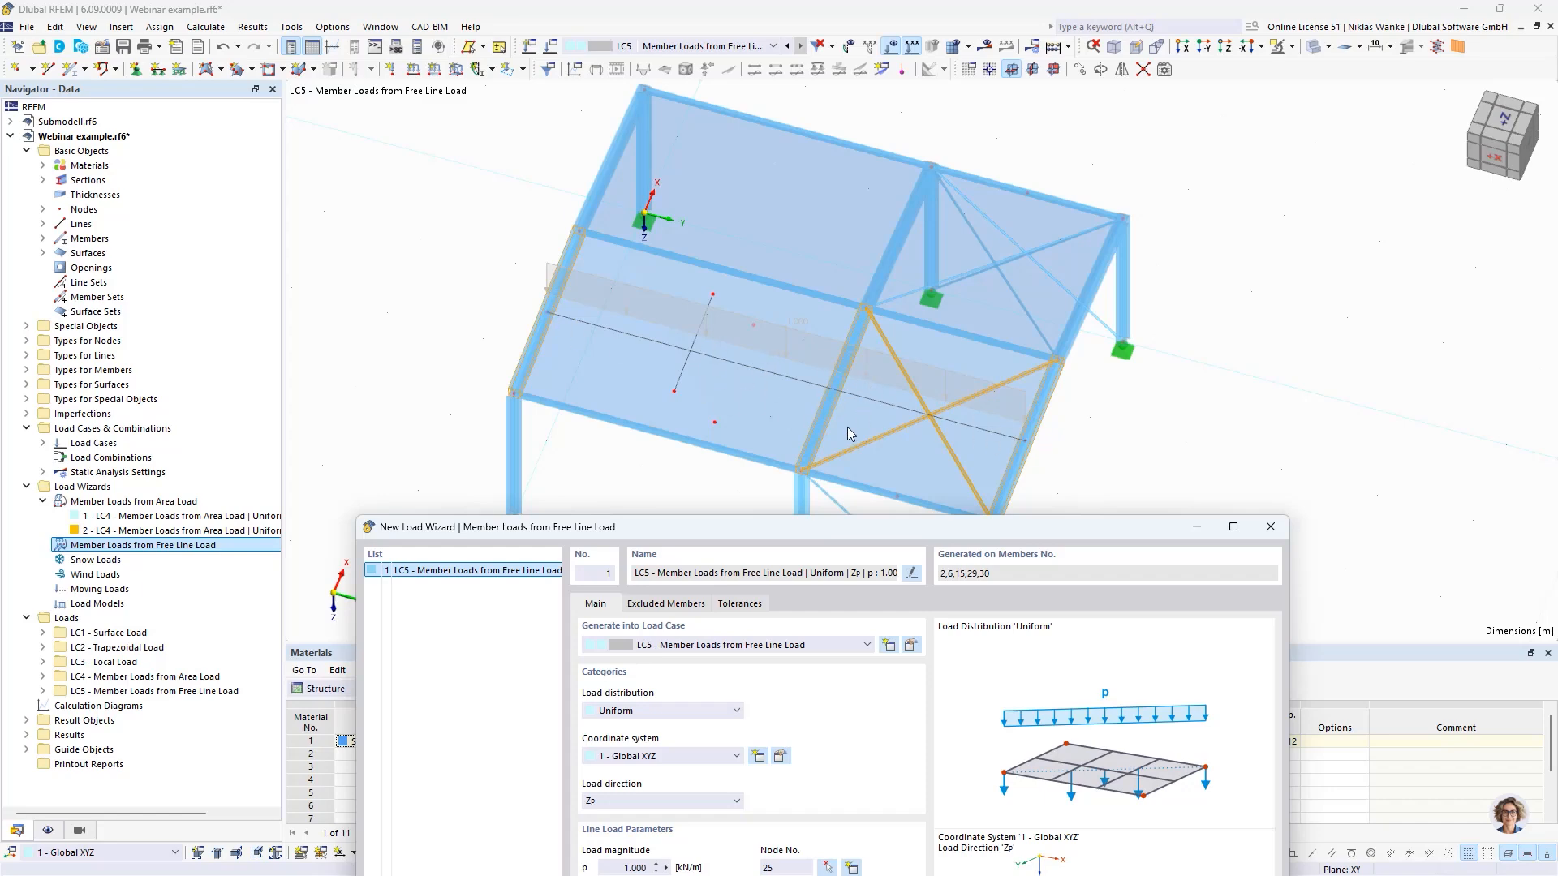
- Create the free line load wizard with its current settings and display its generated member loads separately on the model
drag(881, 528, 868, 184)
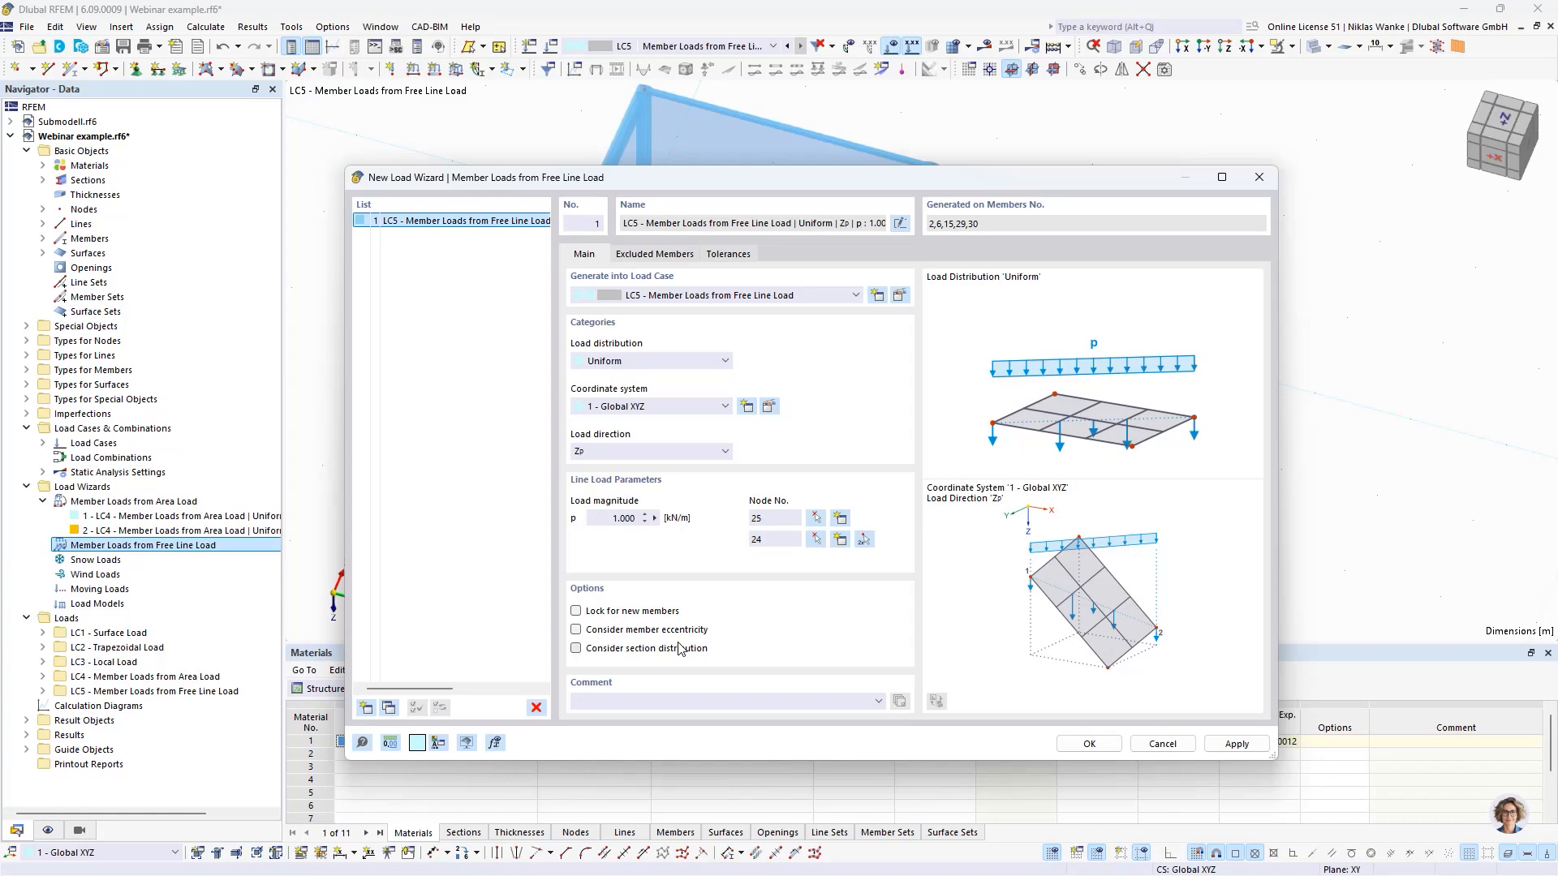
click(1090, 744)
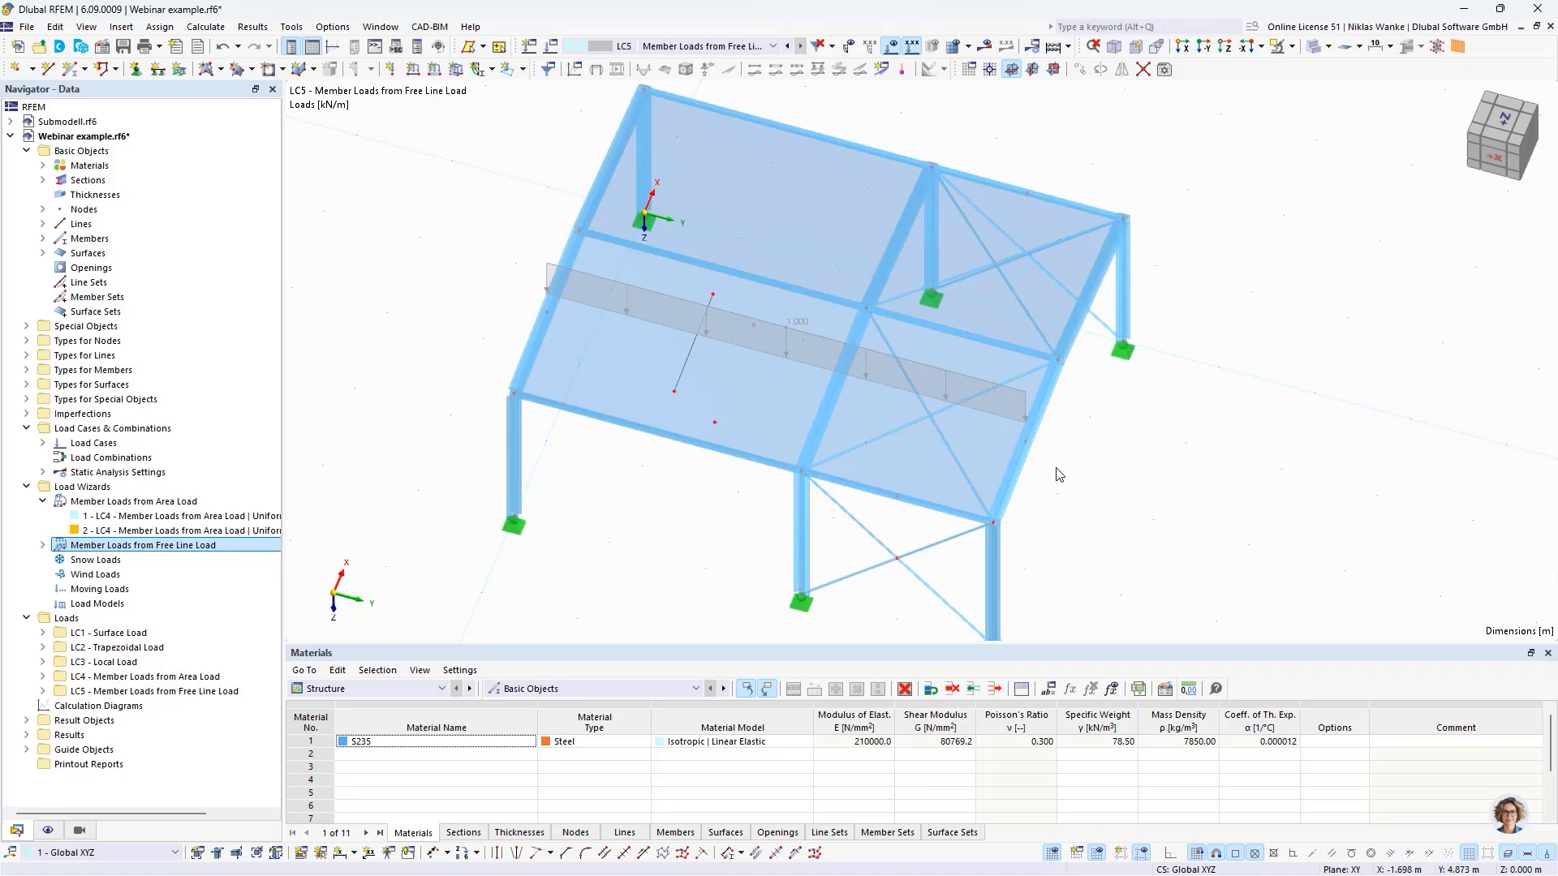
scroll(1055, 469, up, 2)
ctrl+middle_drag(1040, 488, 989, 505)
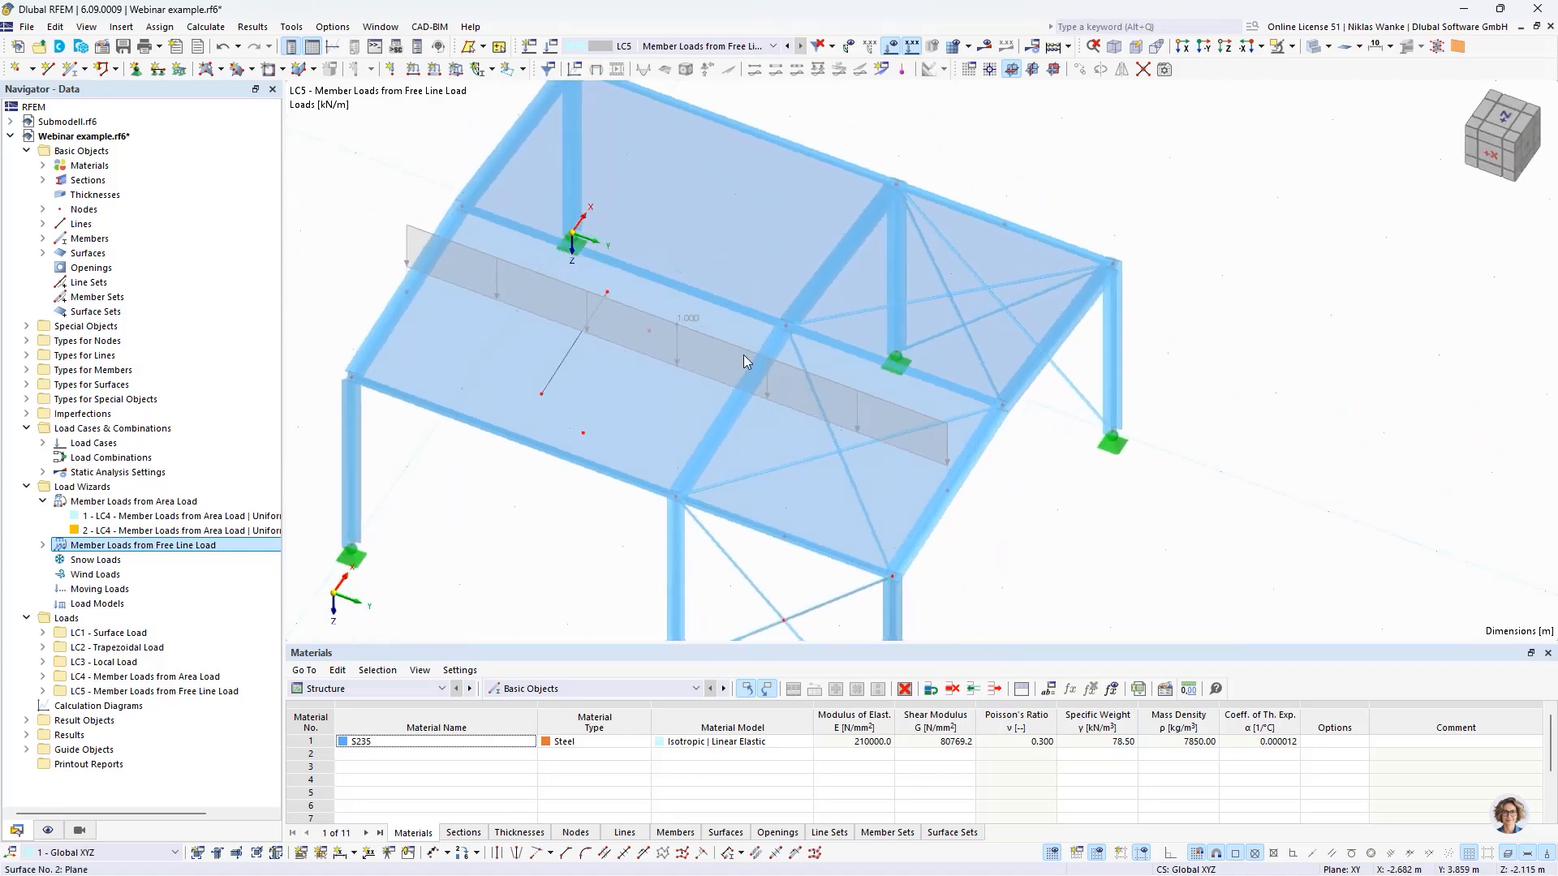
right_click(683, 319)
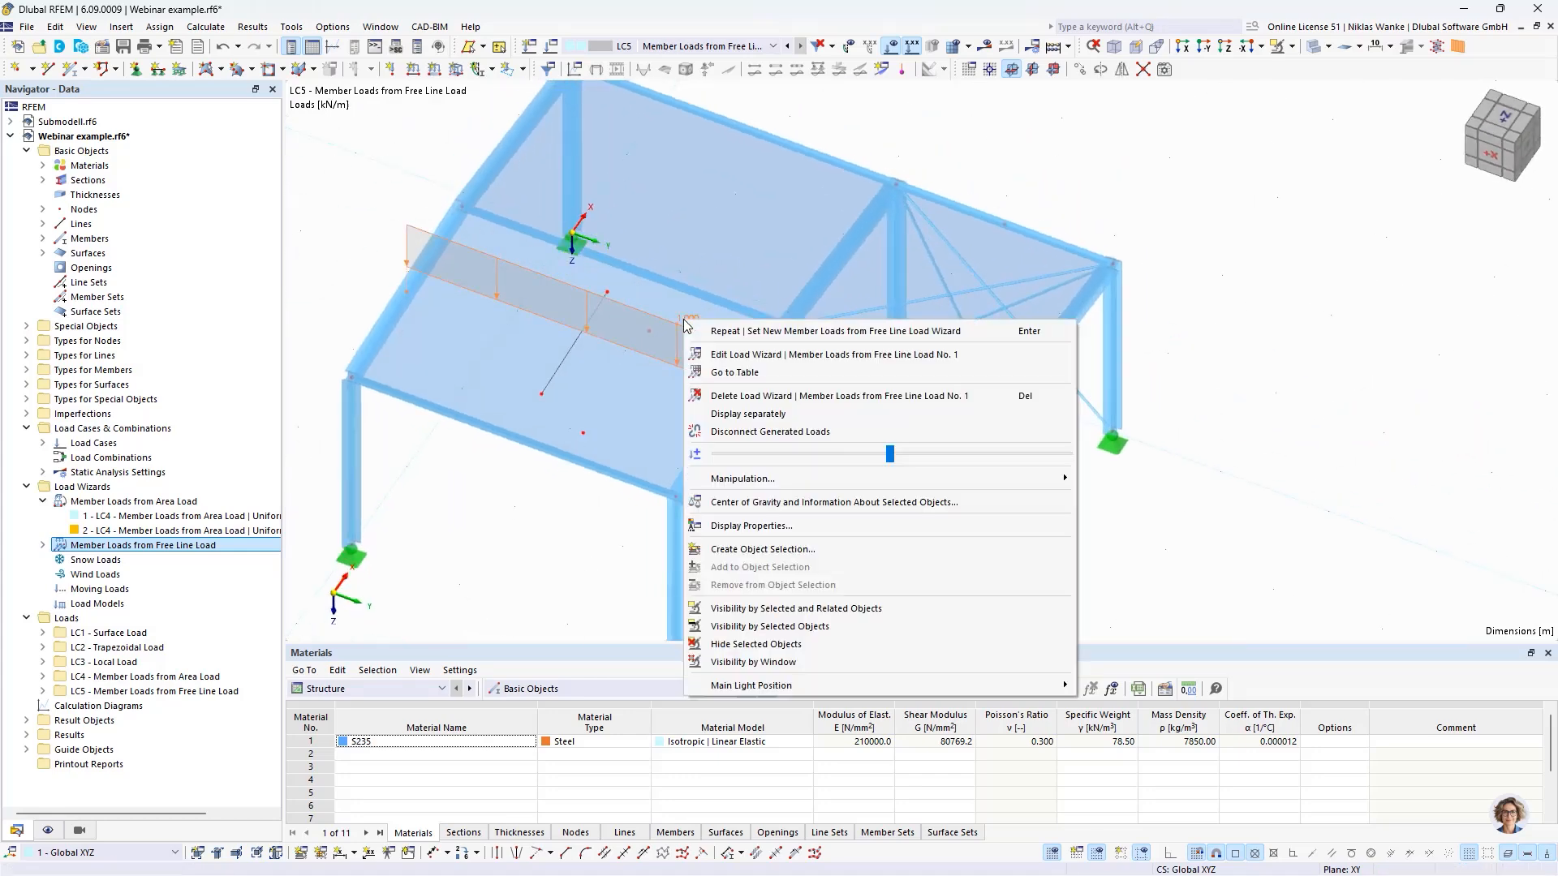
click(746, 413)
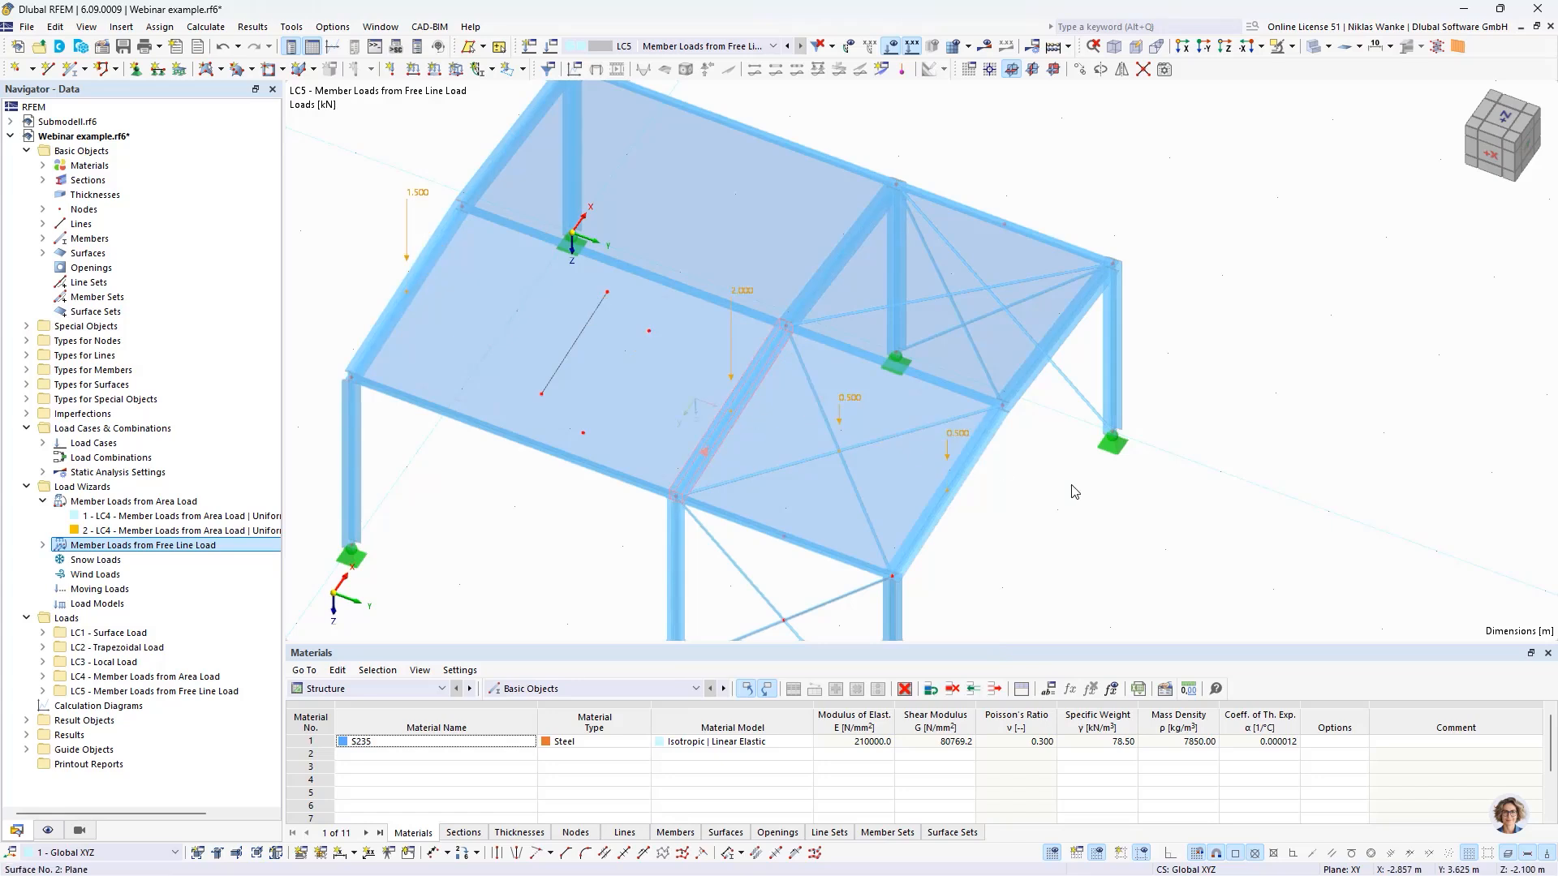
click(1098, 510)
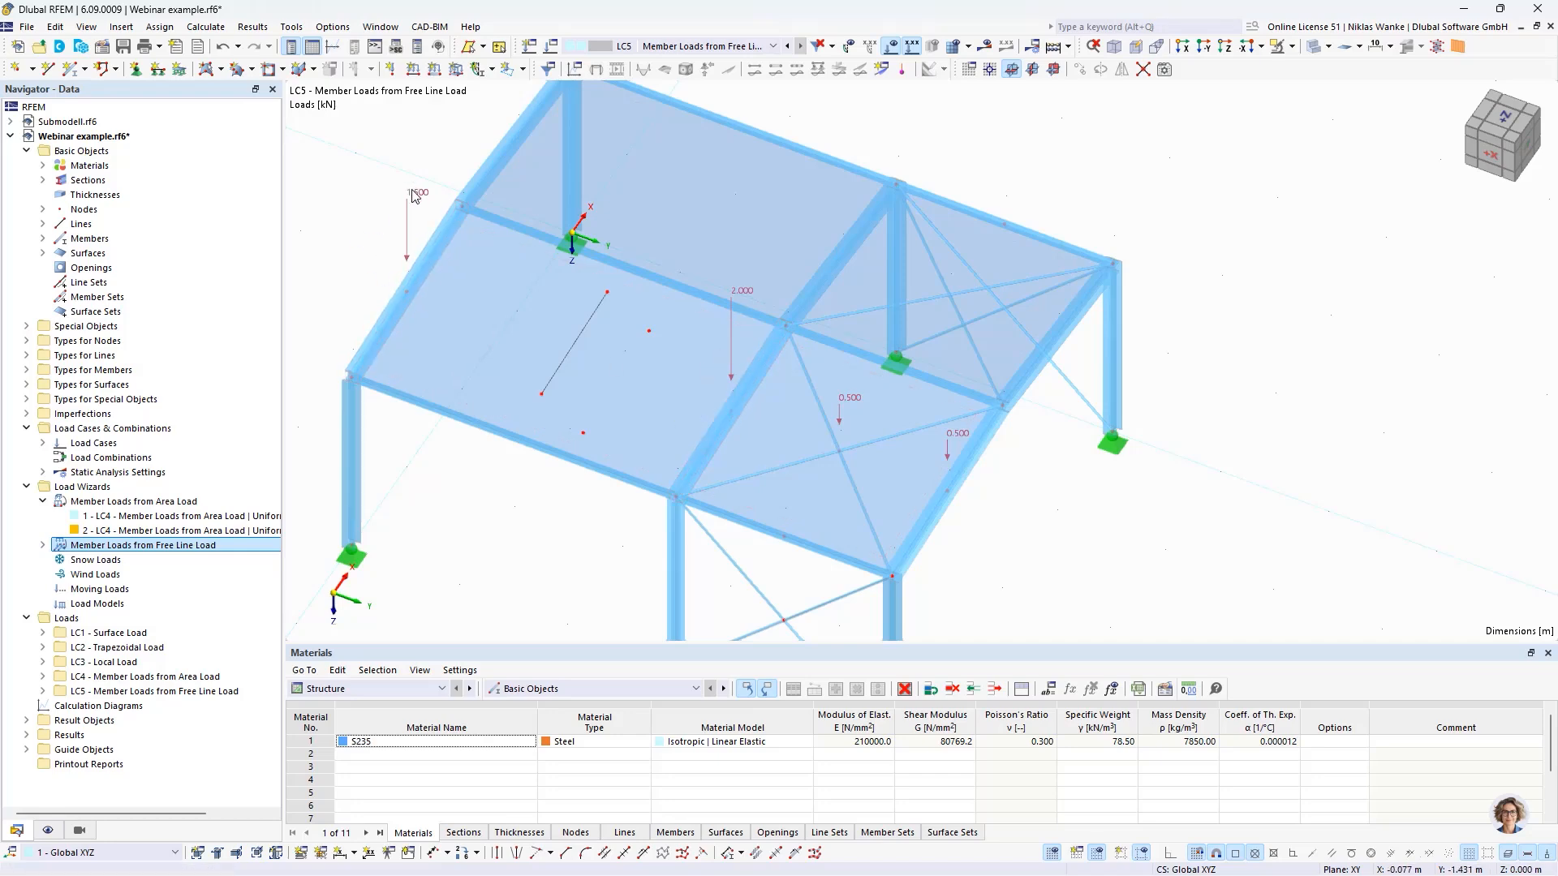
- Examine the generated loads on the roof and the free line load wizard's 'Members in Plane' and 'Nodes in Line' tolerances
middle_drag(568, 520, 687, 520)
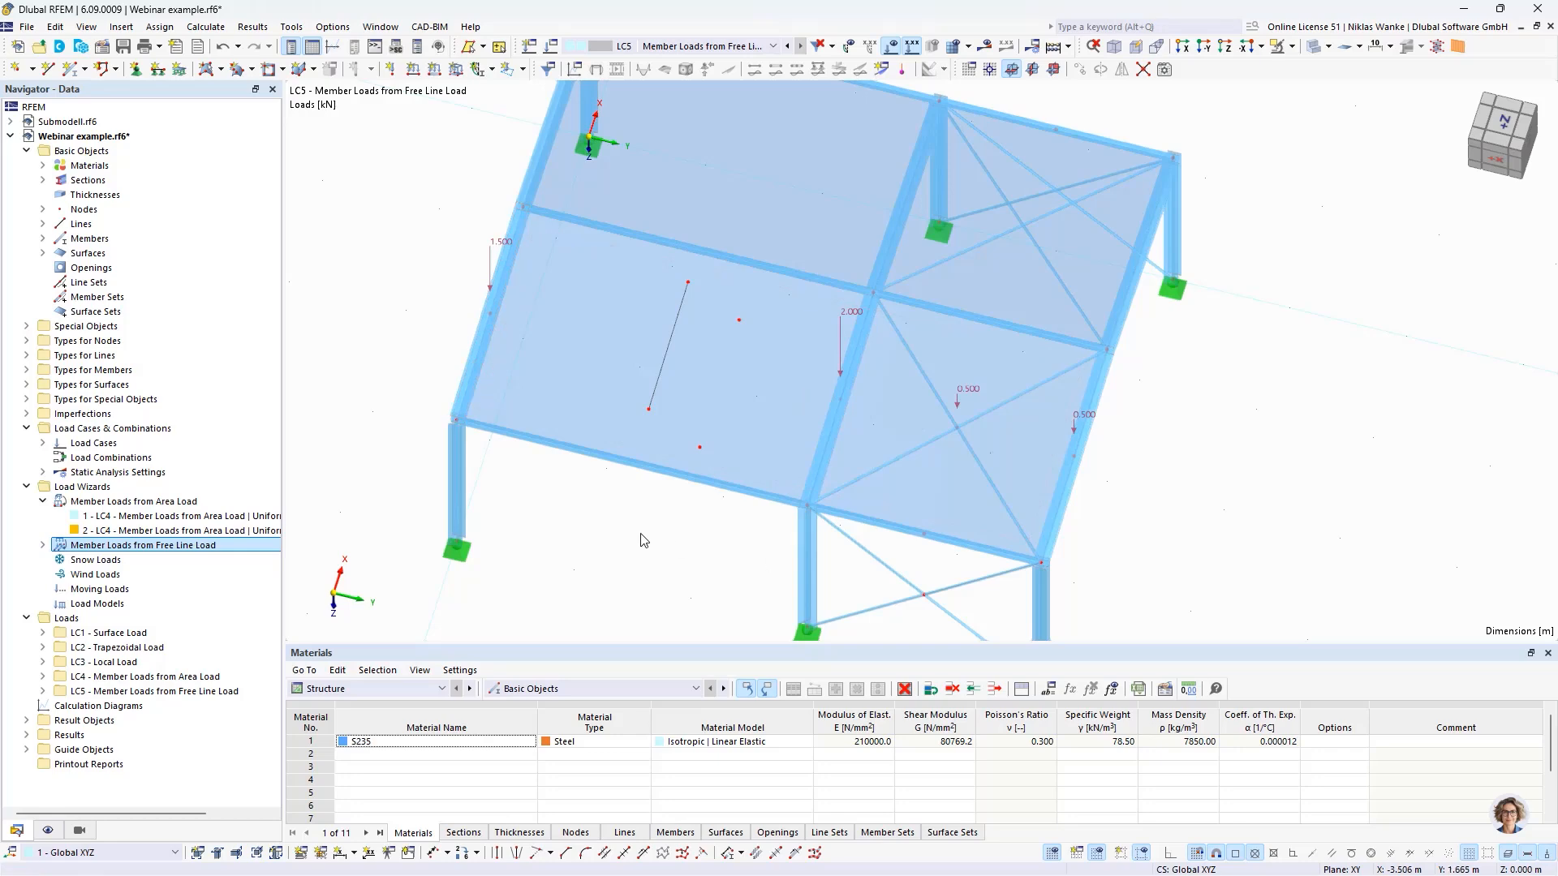
ctrl+middle_drag(703, 560, 686, 502)
scroll(686, 499, down, 1)
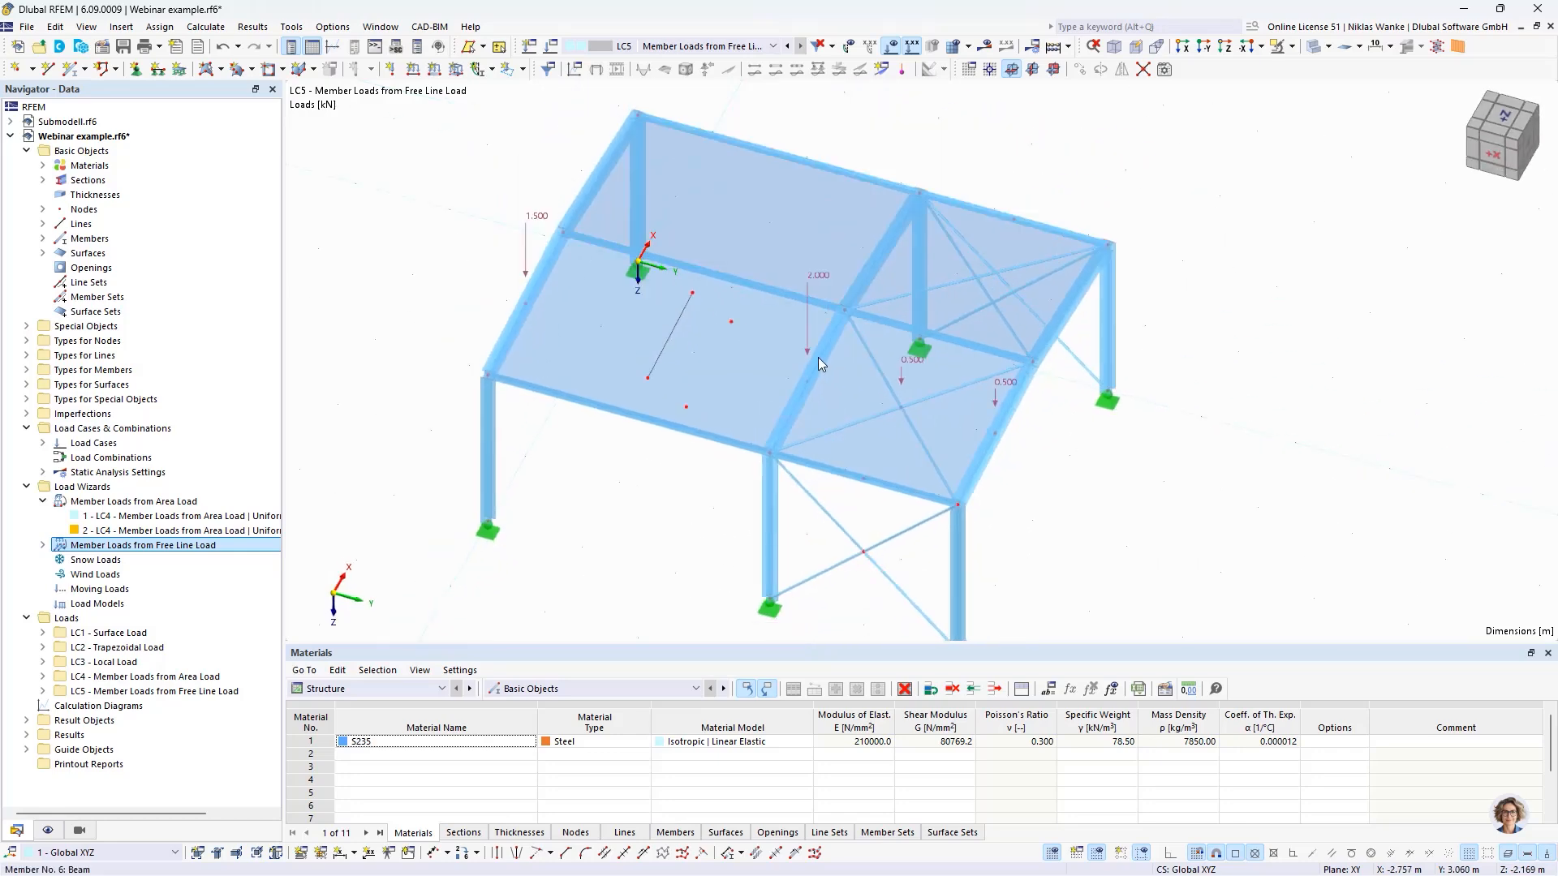
double_click(686, 306)
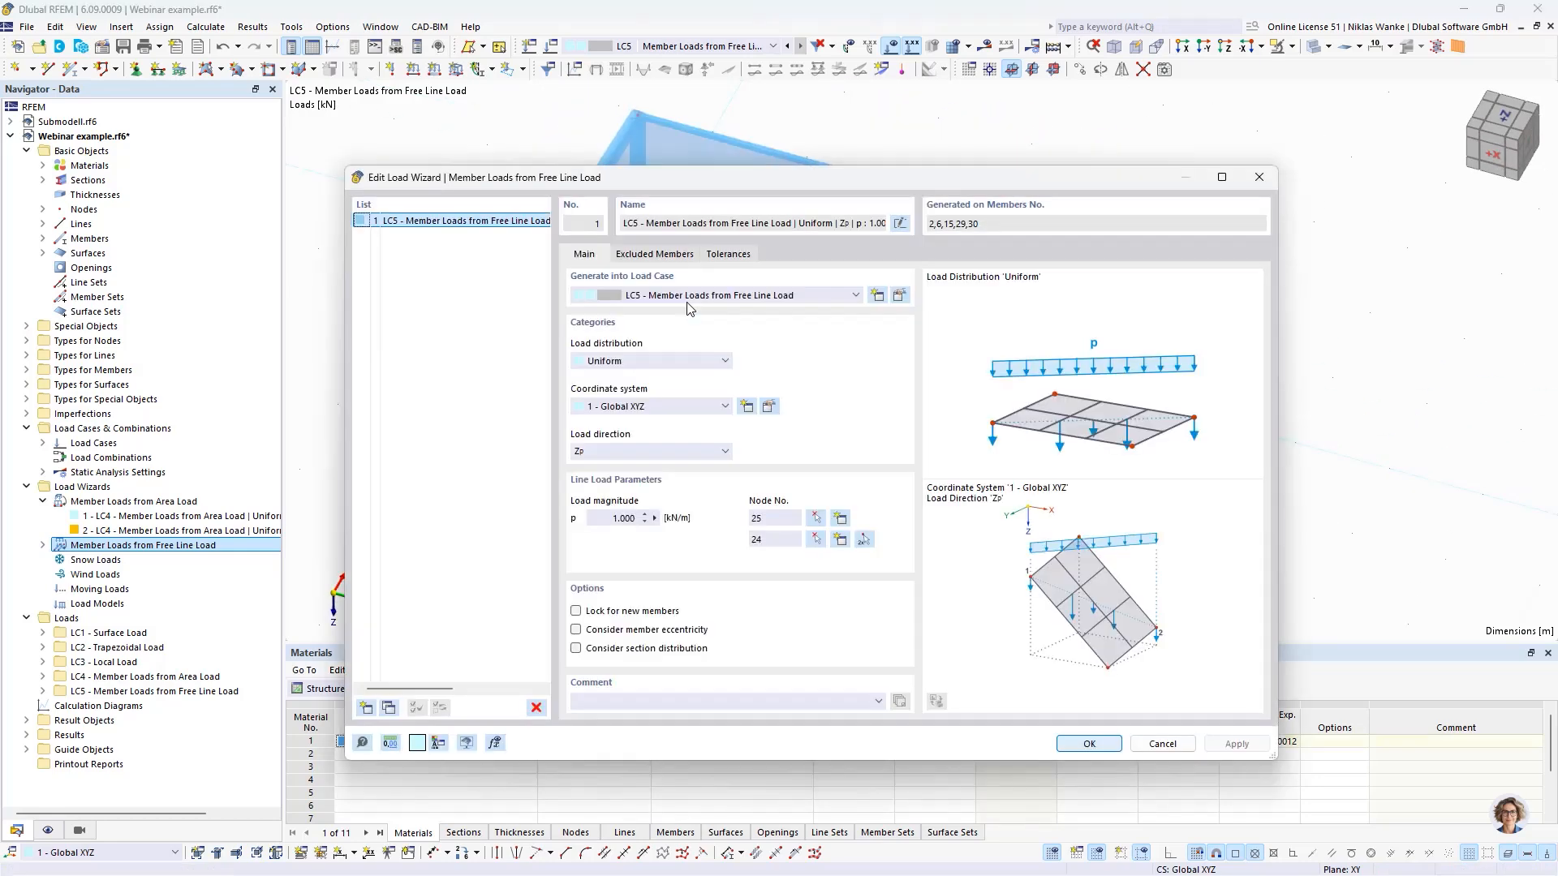
click(740, 254)
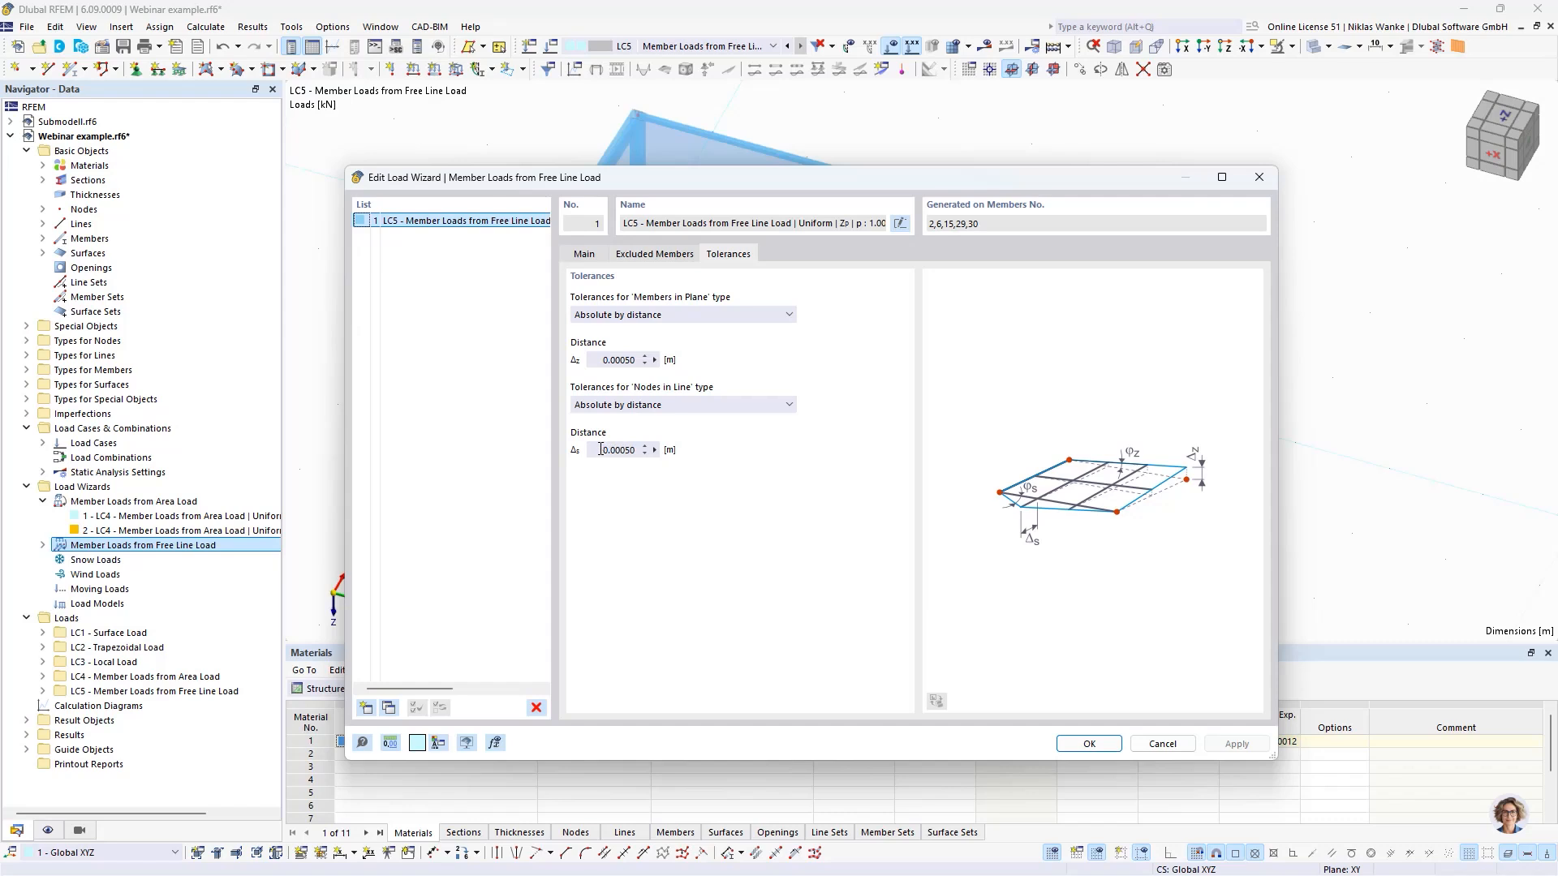
drag(601, 449, 645, 450)
click(1258, 177)
- Exclude the crossing roof bracing members 29 and 30 from the free line load wizard and inspect the regenerated loads
scroll(988, 437, up, 3)
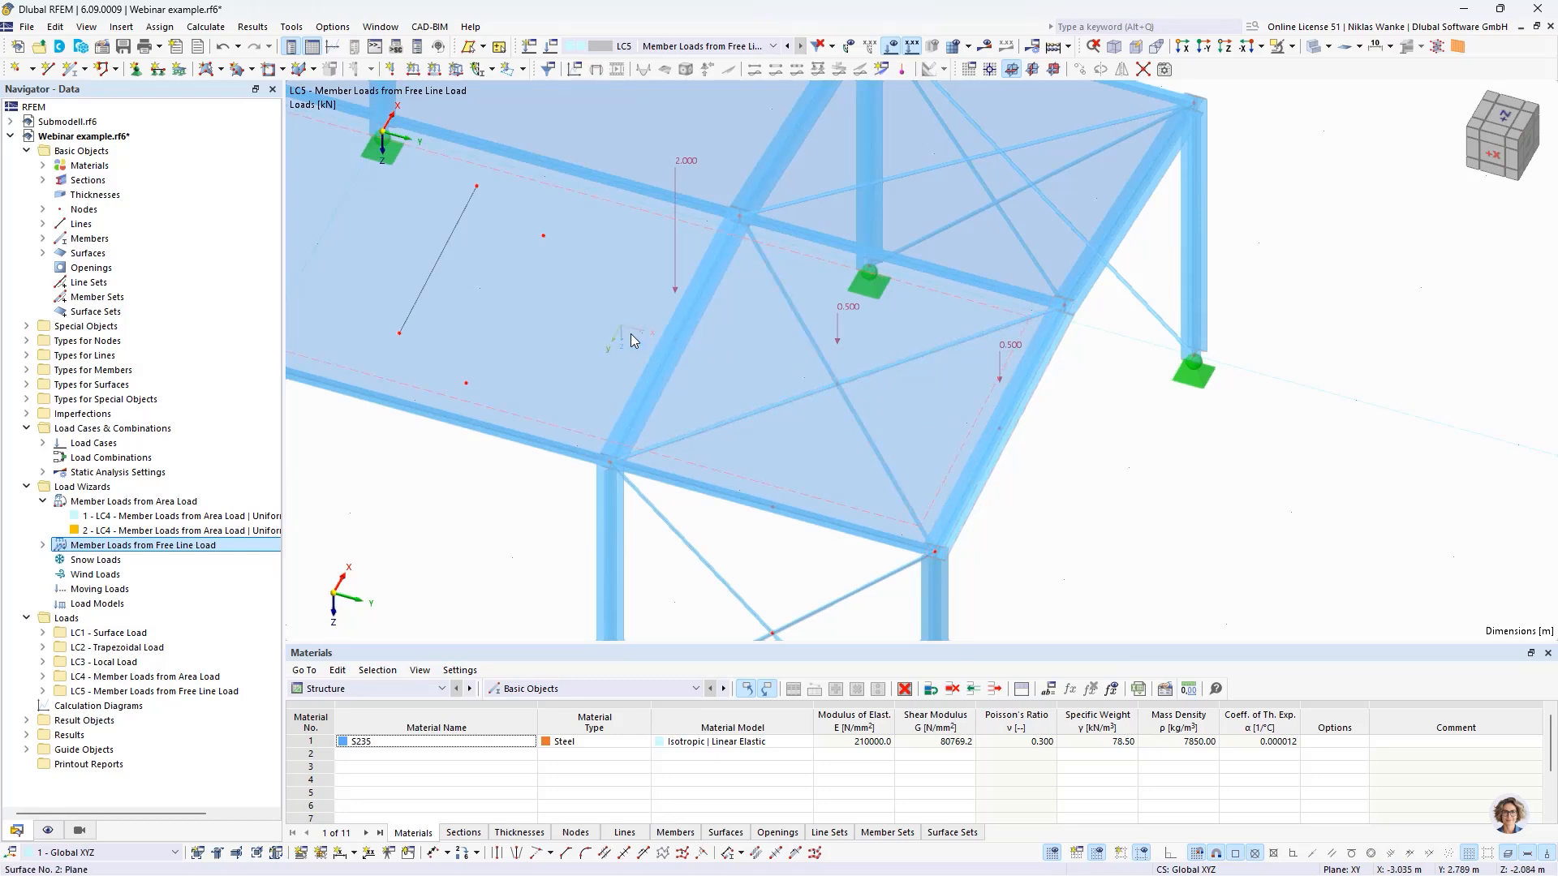
scroll(637, 336, down, 1)
middle_drag(722, 365, 883, 427)
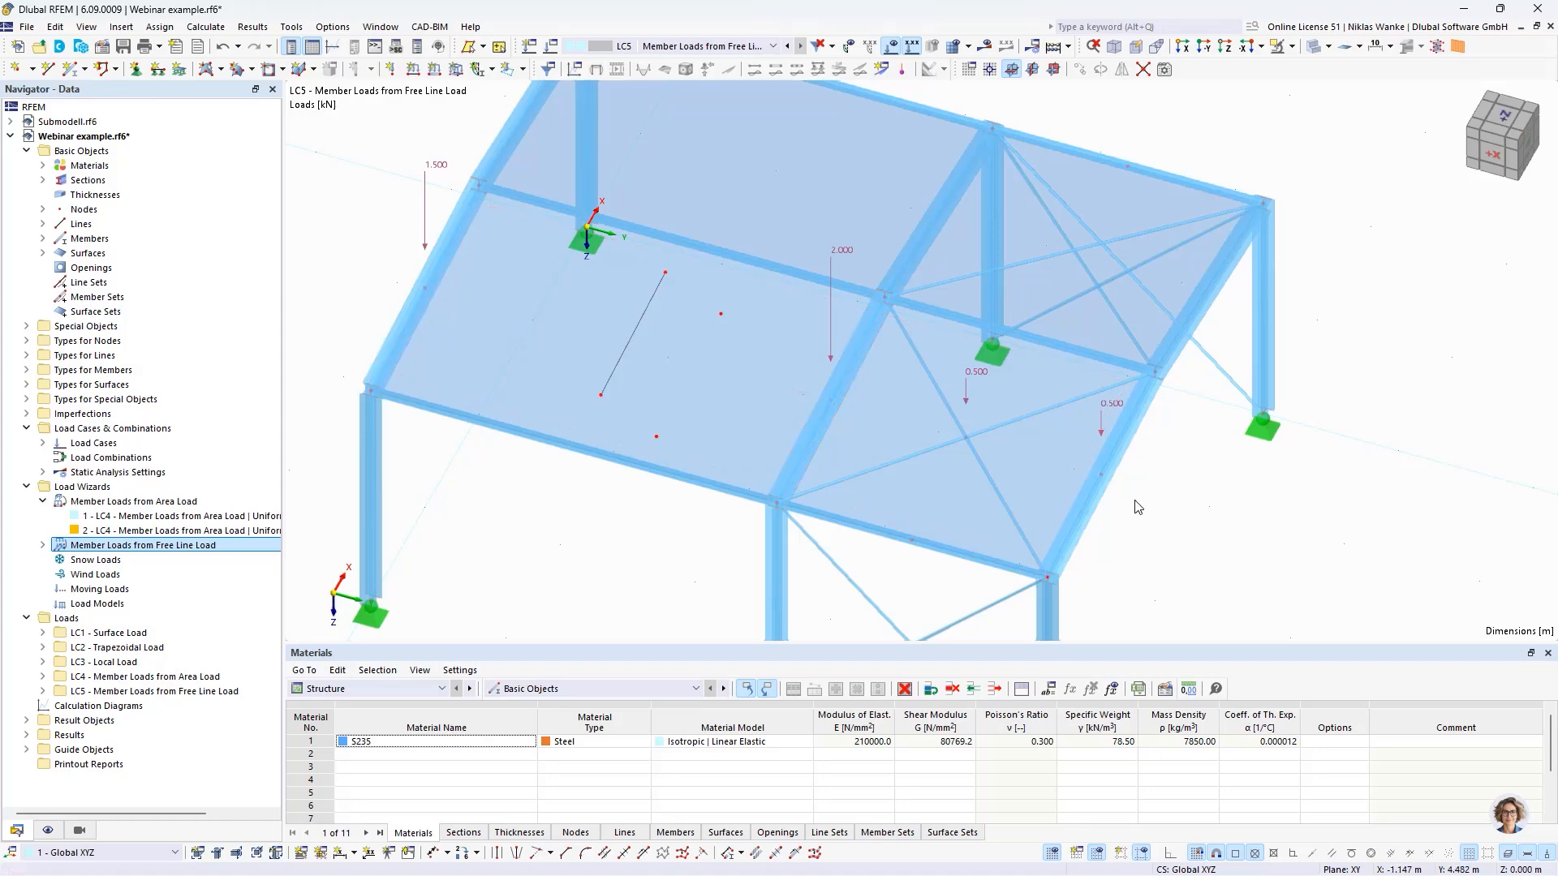
double_click(1102, 410)
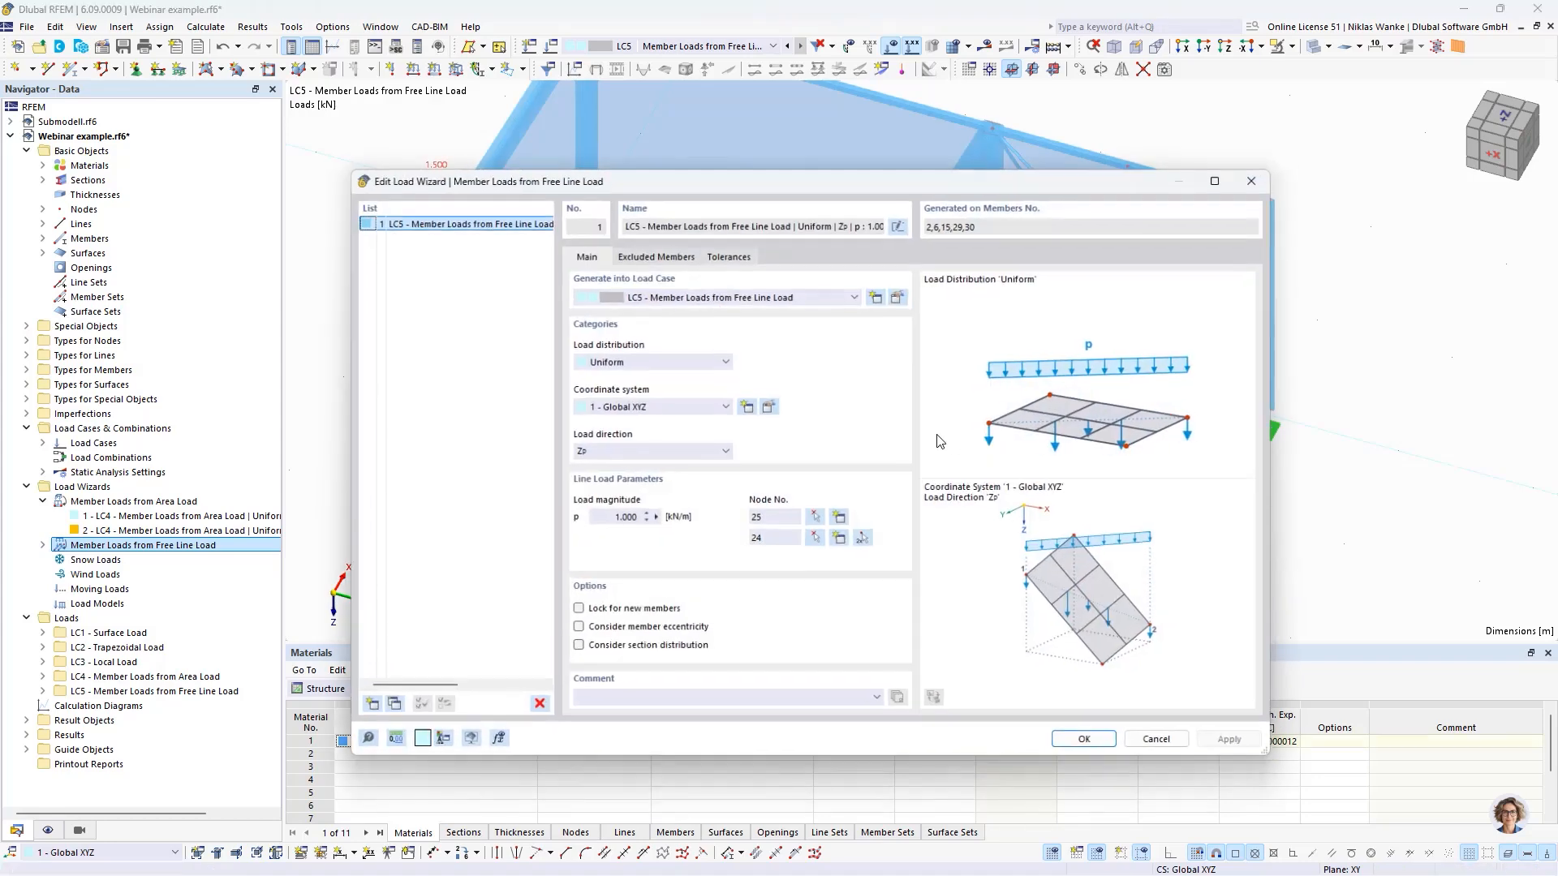
click(656, 255)
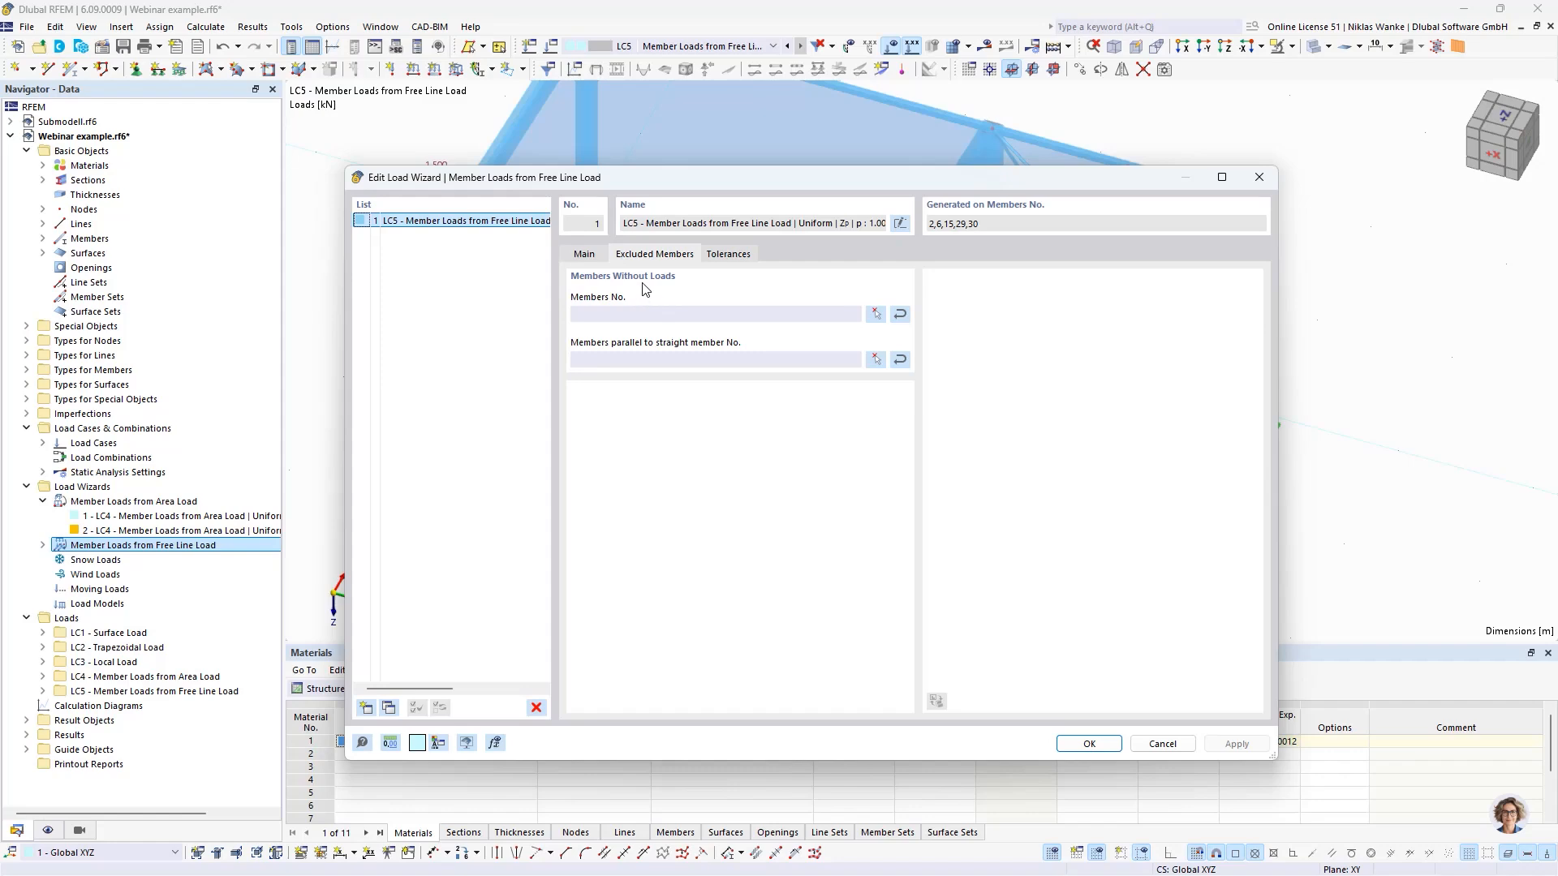
click(876, 315)
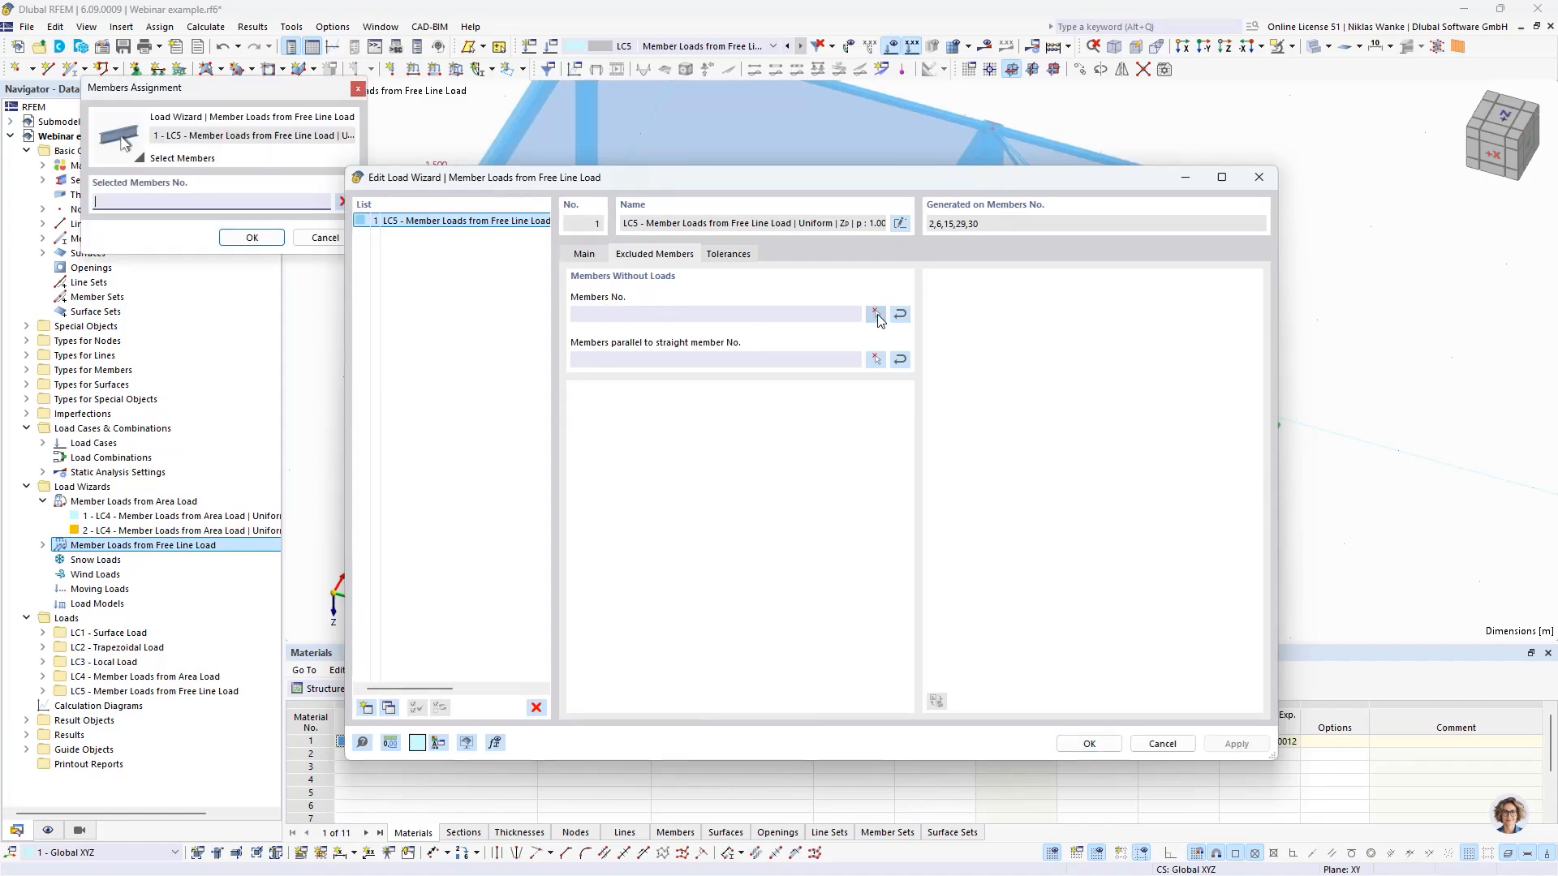
scroll(814, 433, up, 2)
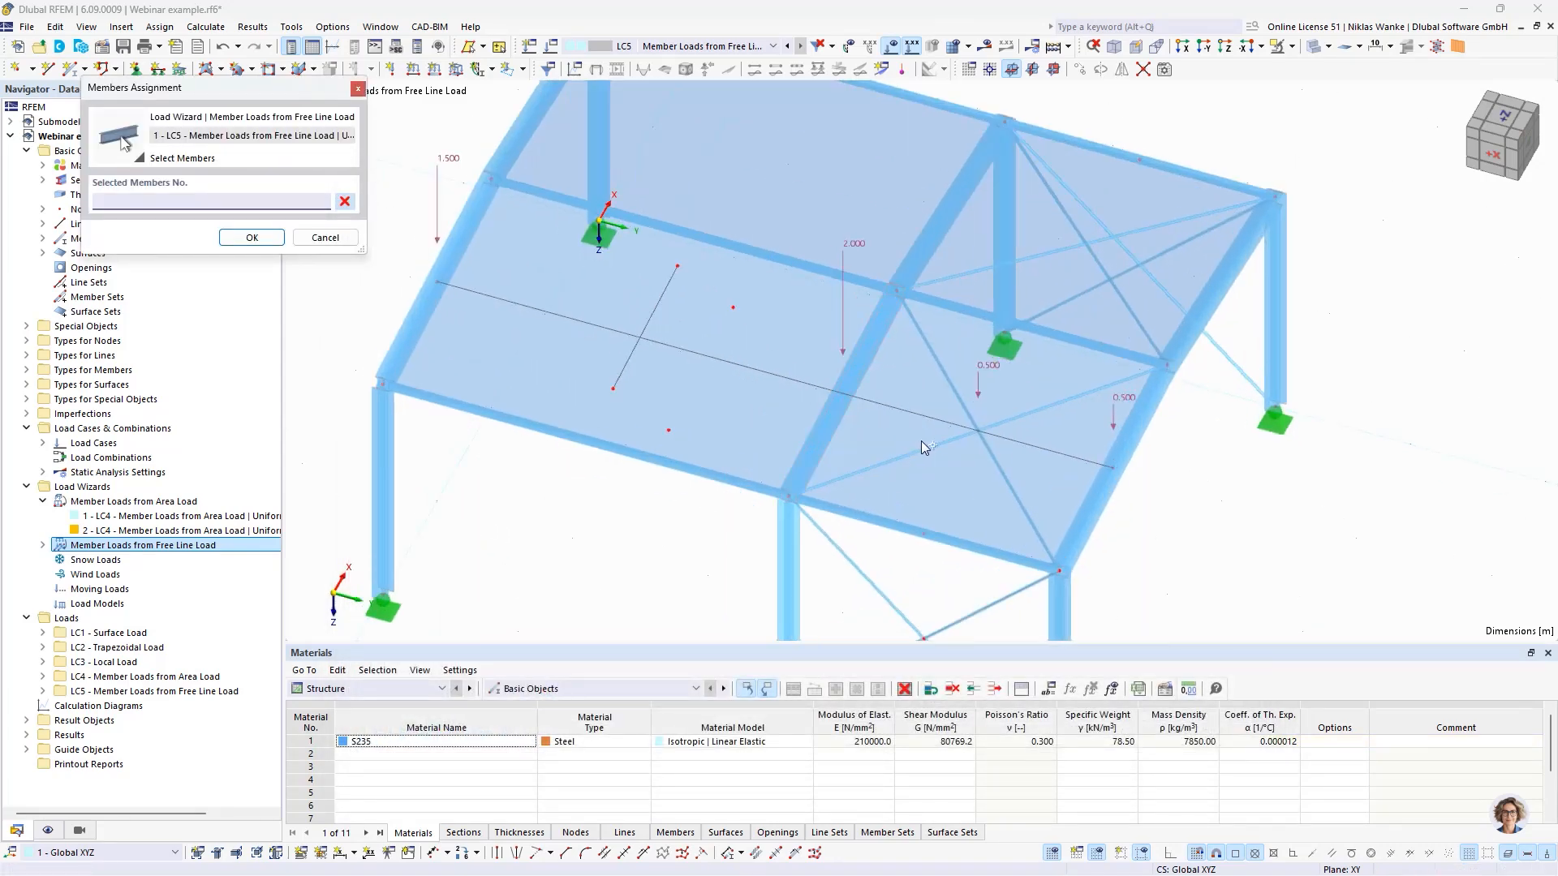
click(937, 444)
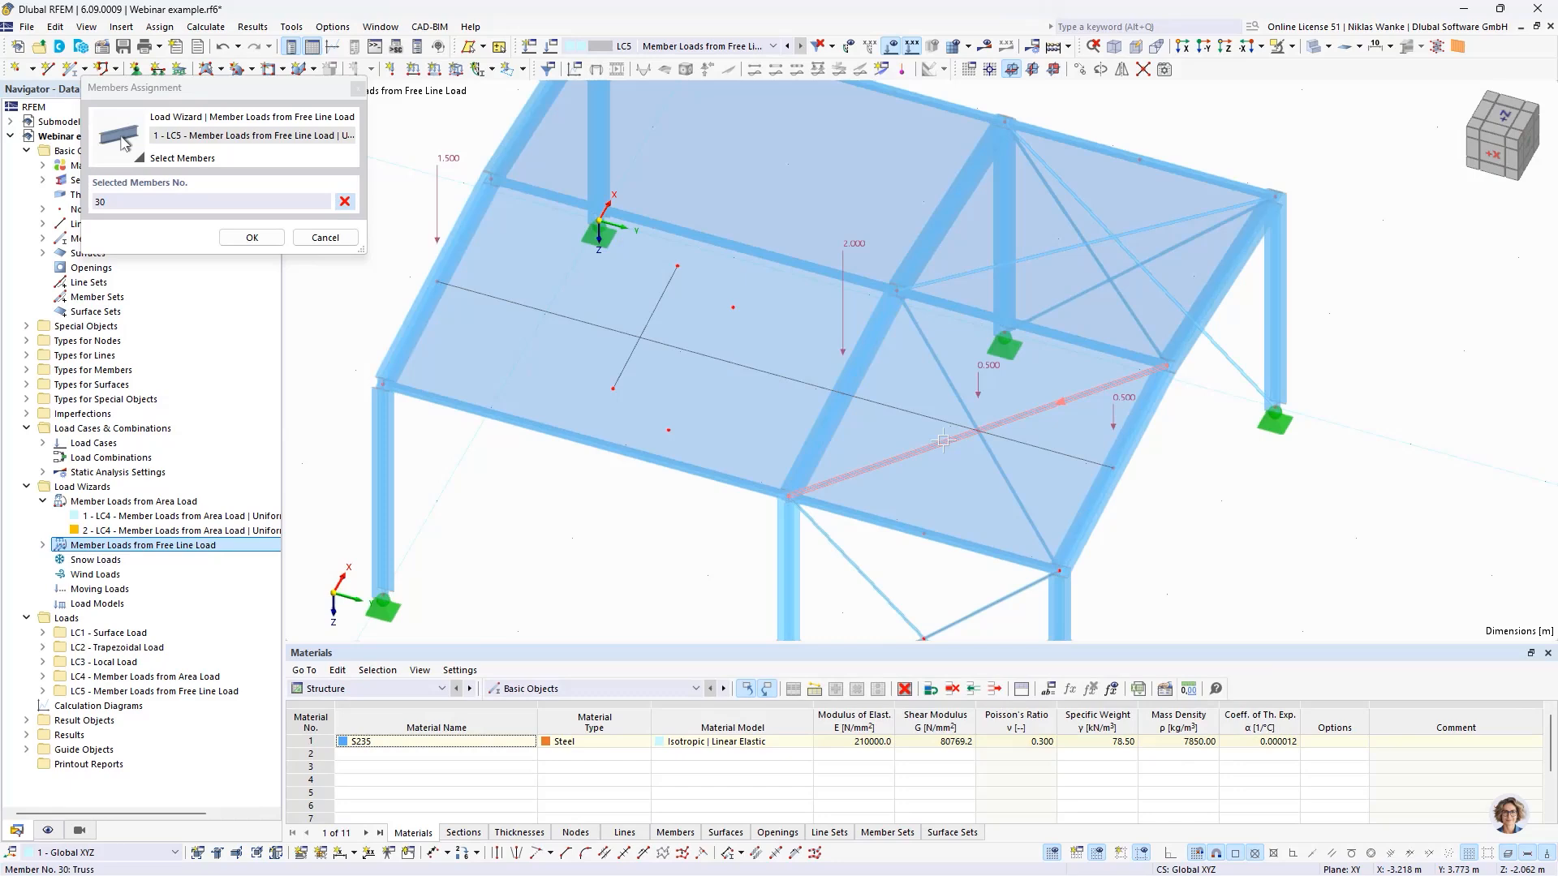
click(945, 373)
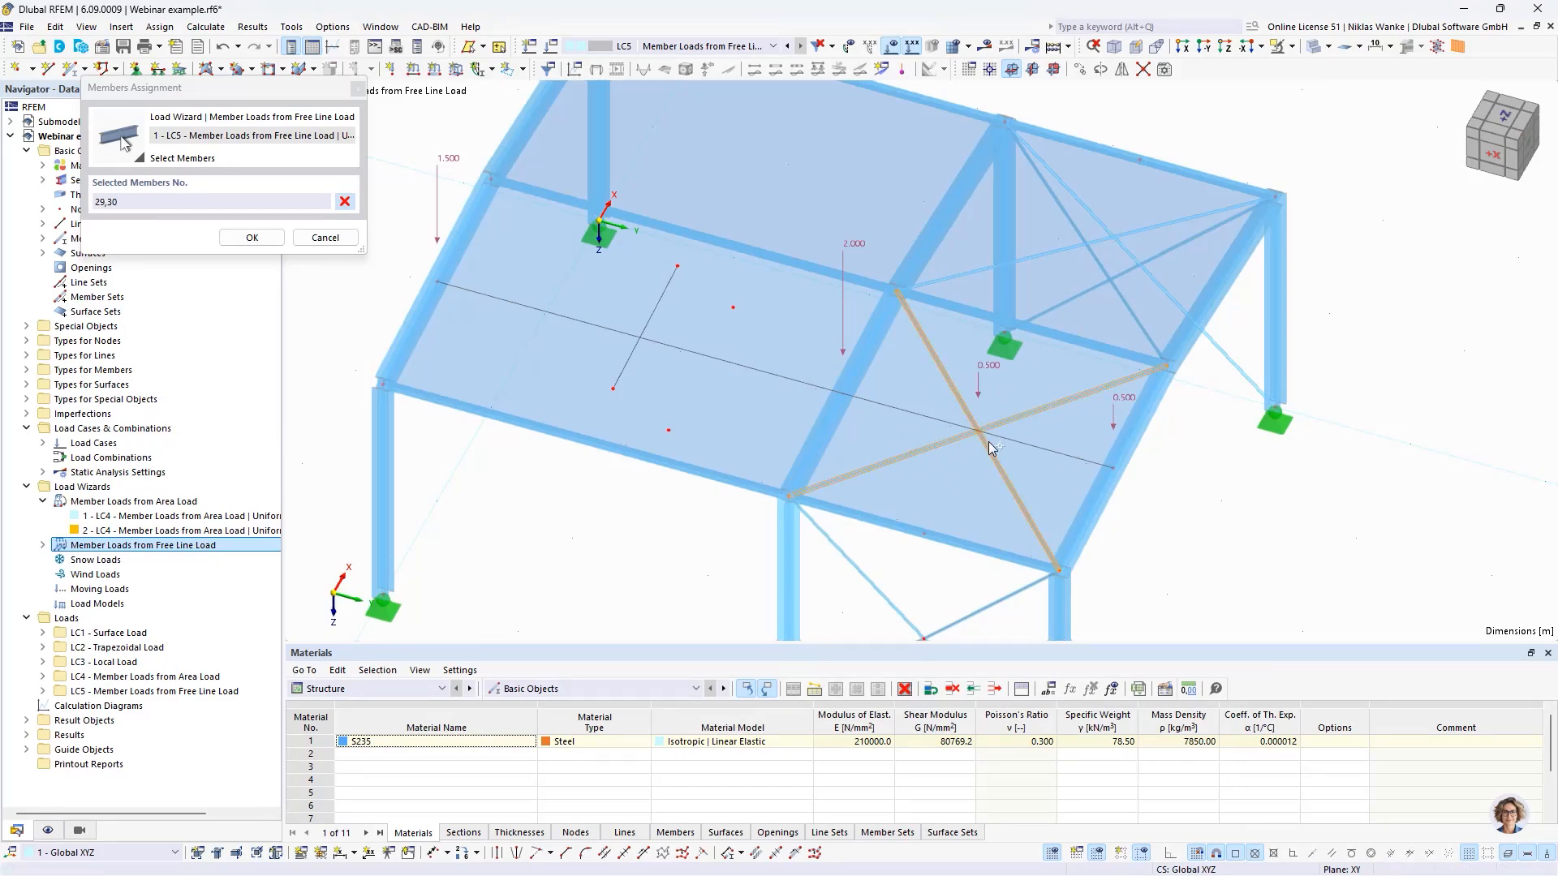
click(253, 238)
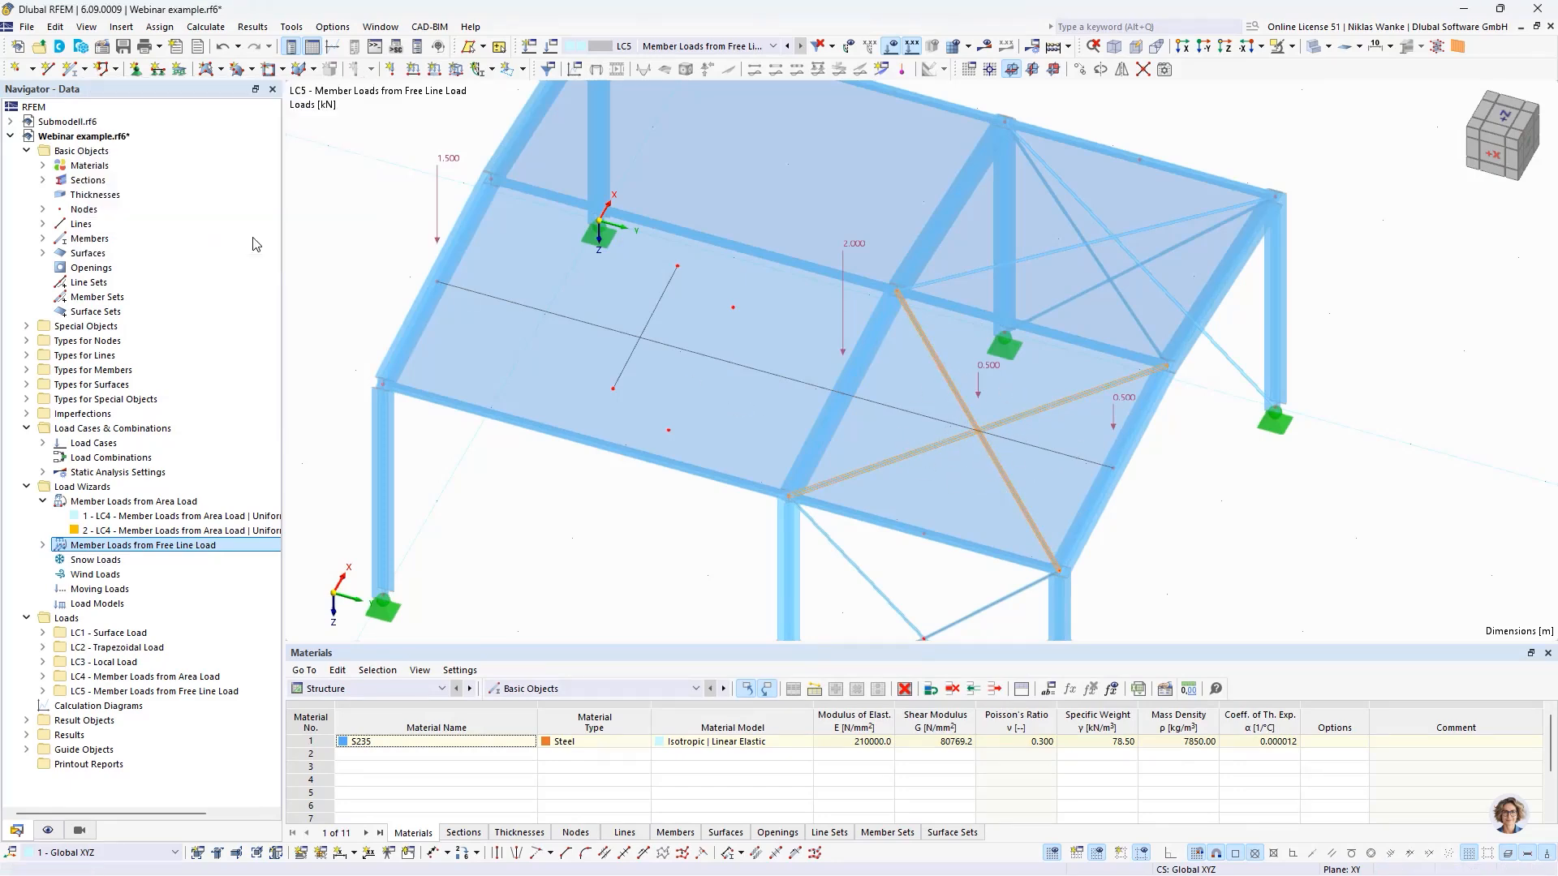
click(1089, 744)
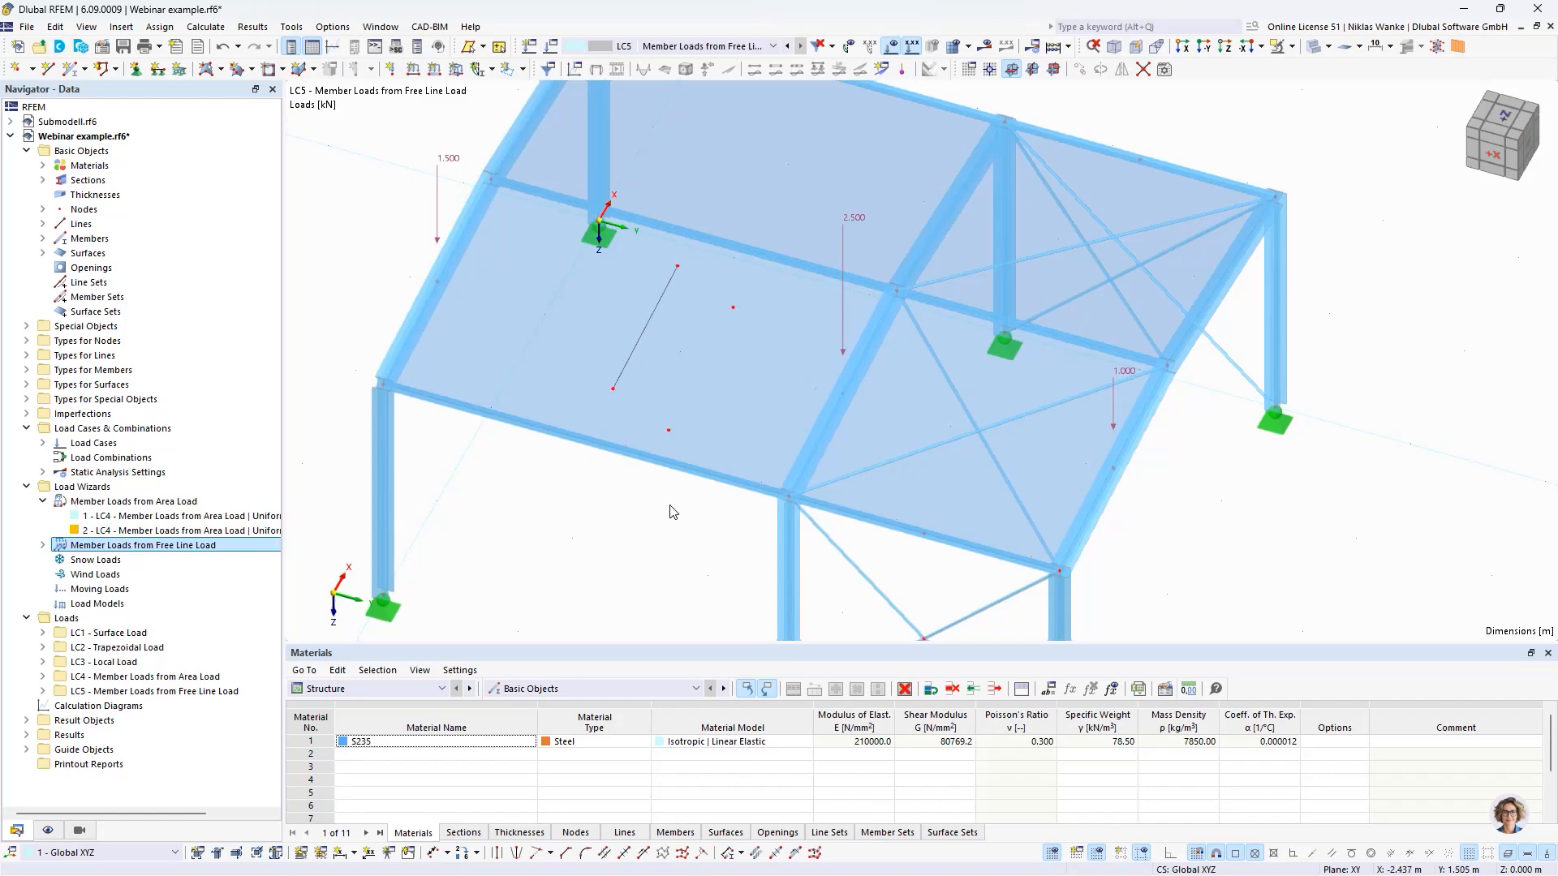
scroll(673, 505, down, 2)
middle_drag(672, 505, 713, 479)
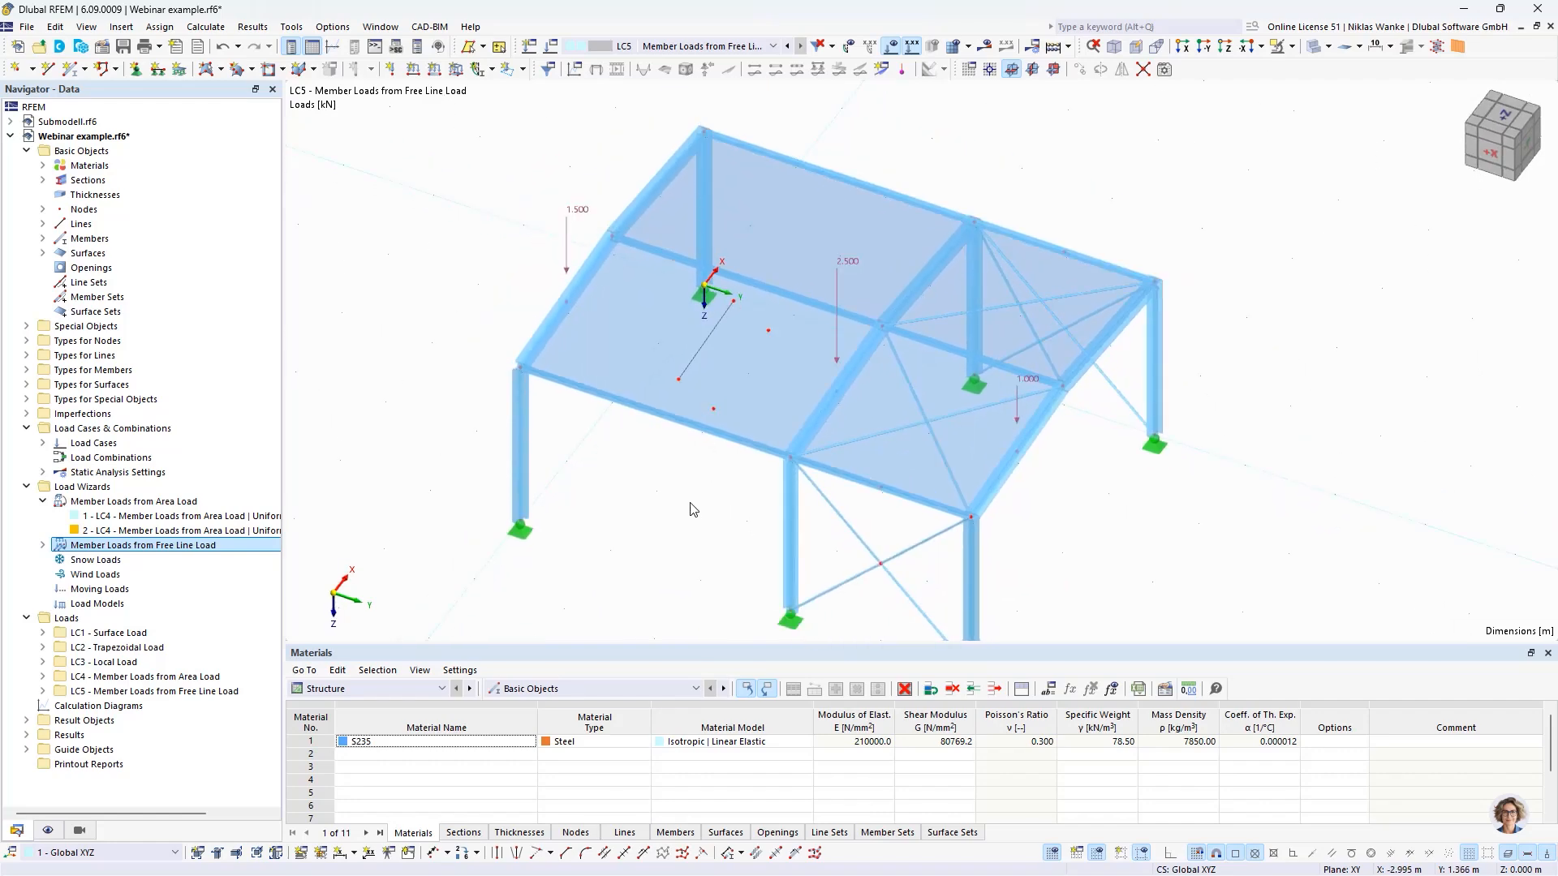